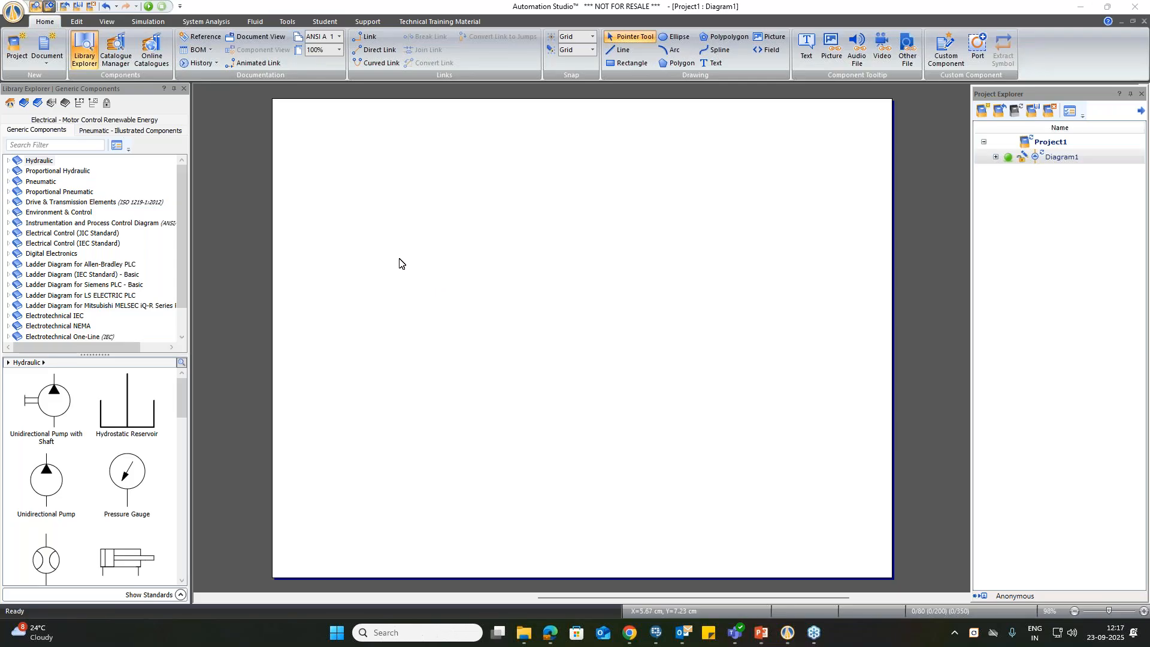
# Step: Close the extra component libraries so that only the Generic Components library stays open
pyautogui.rightClick(105, 121)
pyautogui.click(135, 154)
pyautogui.rightClick(130, 118)
pyautogui.click(151, 146)
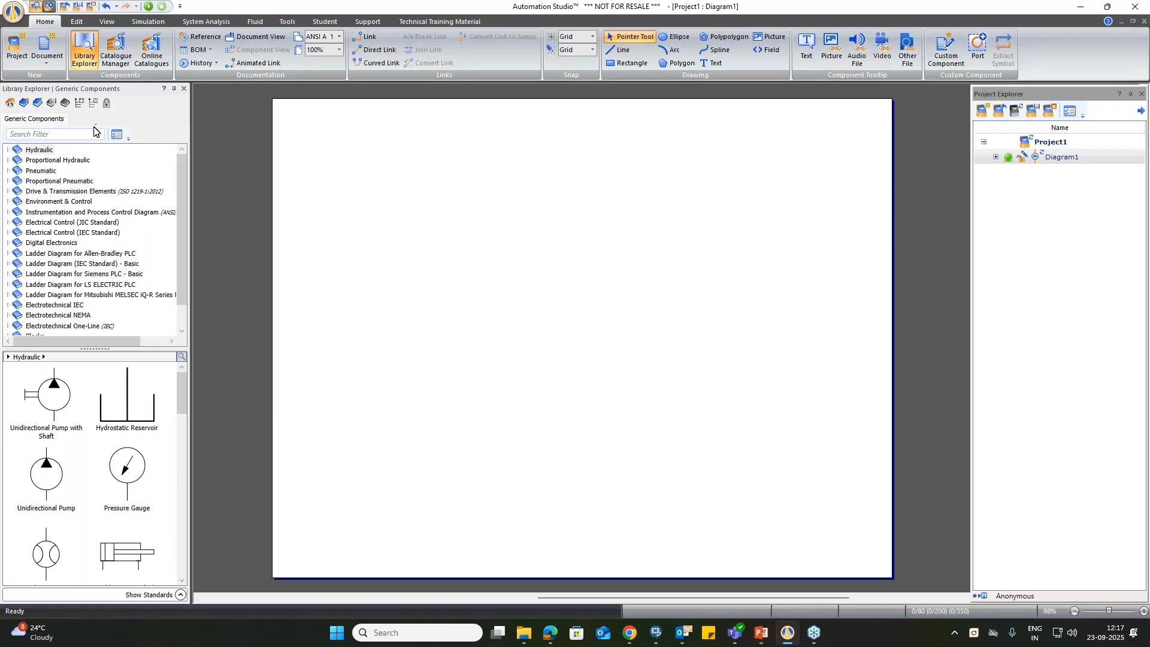
# Step: Browse the generic component categories from Hydraulic through Pneumatic and Drive & Transmission Elements to Instrumentation and Process Control Diagram
pyautogui.click(39, 153)
pyautogui.click(39, 159)
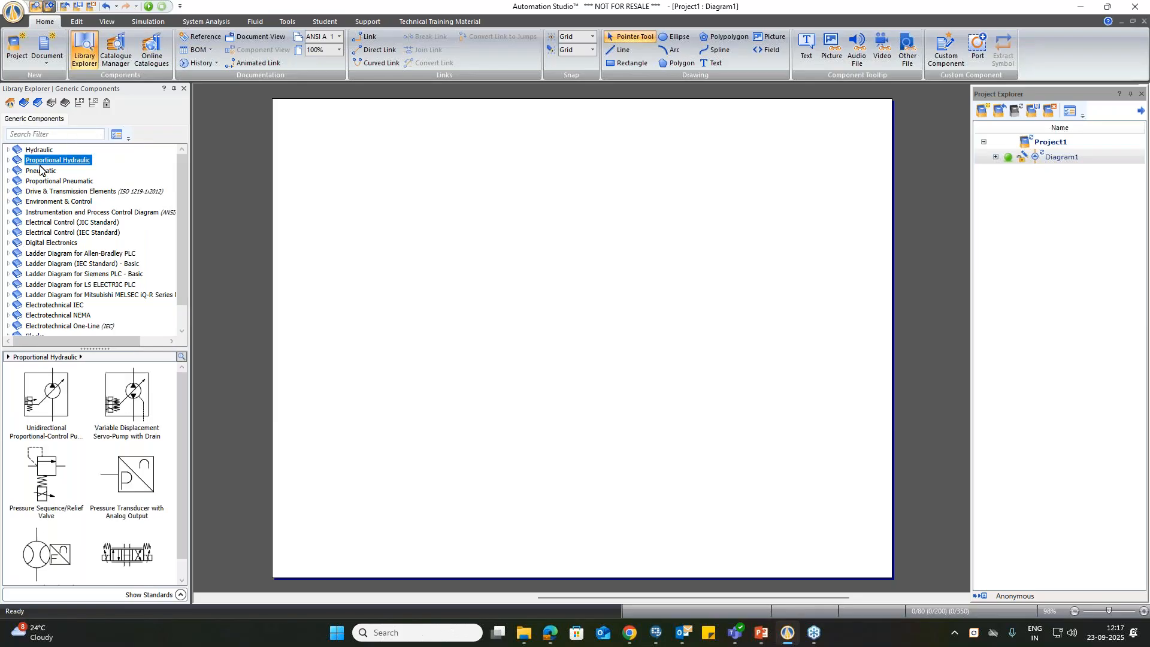
pyautogui.press('Down')
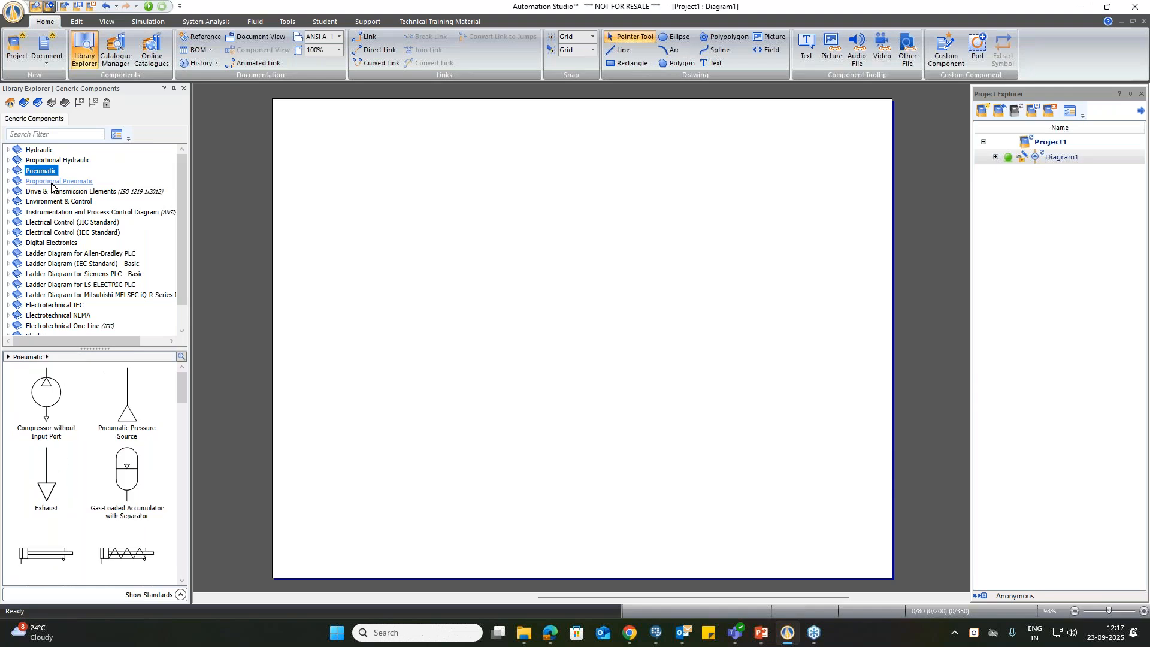
pyautogui.click(53, 182)
pyautogui.click(57, 191)
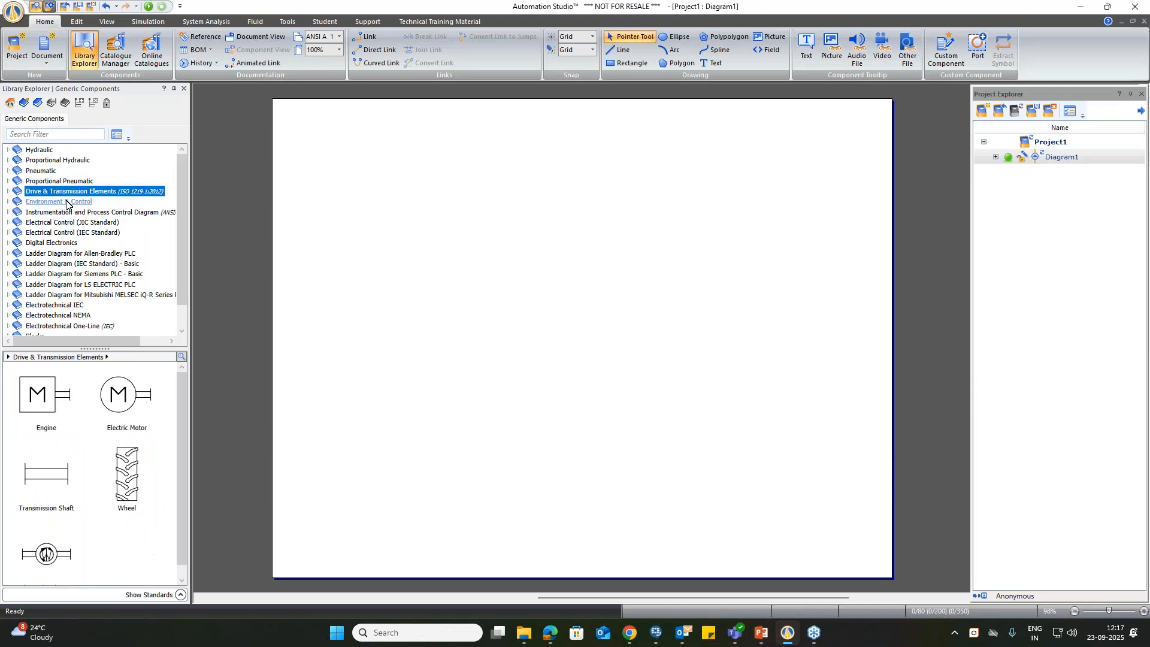
pyautogui.click(67, 202)
pyautogui.click(81, 213)
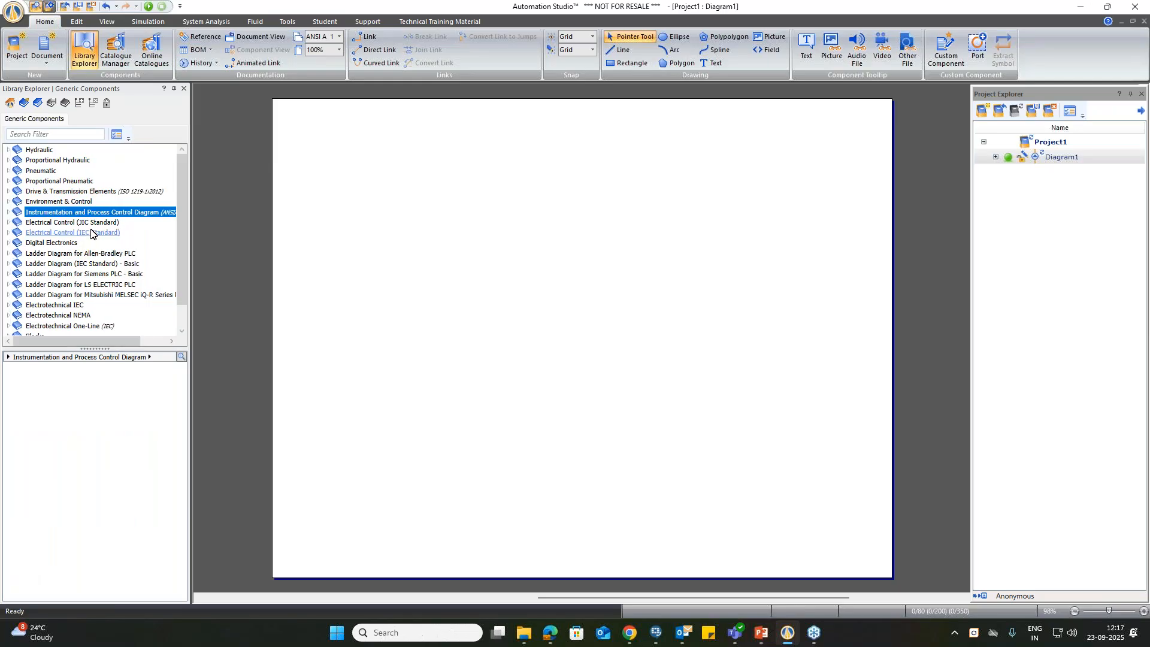
# Step: Examine the components in the Electrical Control, Digital Electronics and Ladder Diagram categories, including the Siemens, LS ELECTRIC and Mitsubishi PLC ones
pyautogui.click(89, 234)
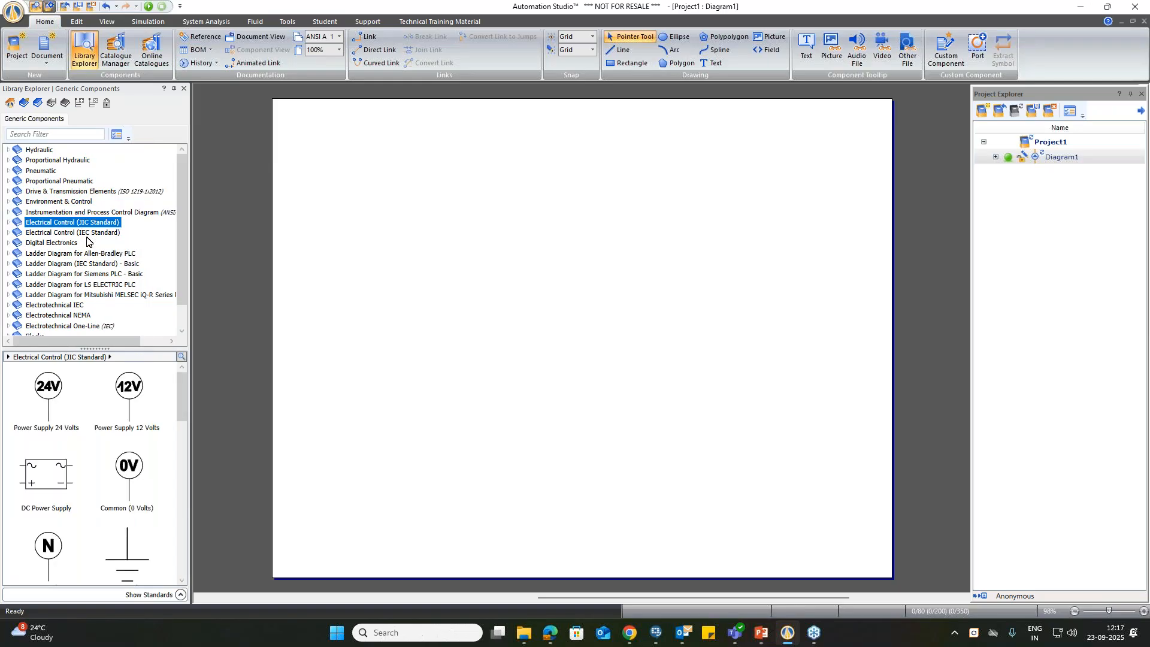
pyautogui.click(72, 245)
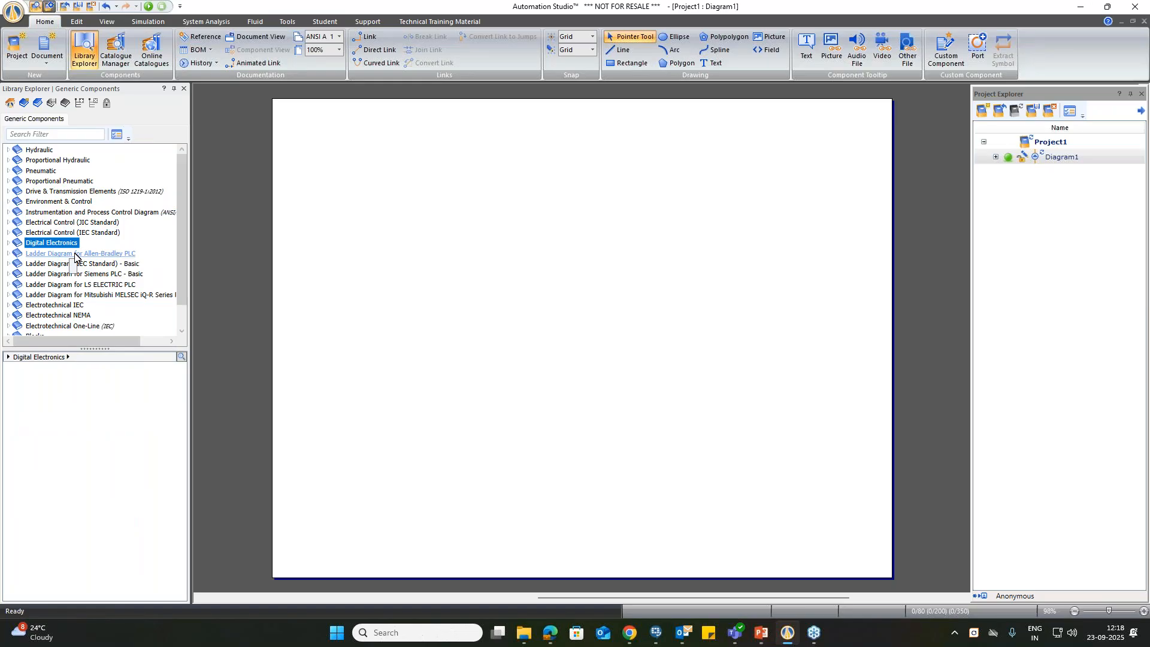
pyautogui.click(75, 255)
pyautogui.click(111, 264)
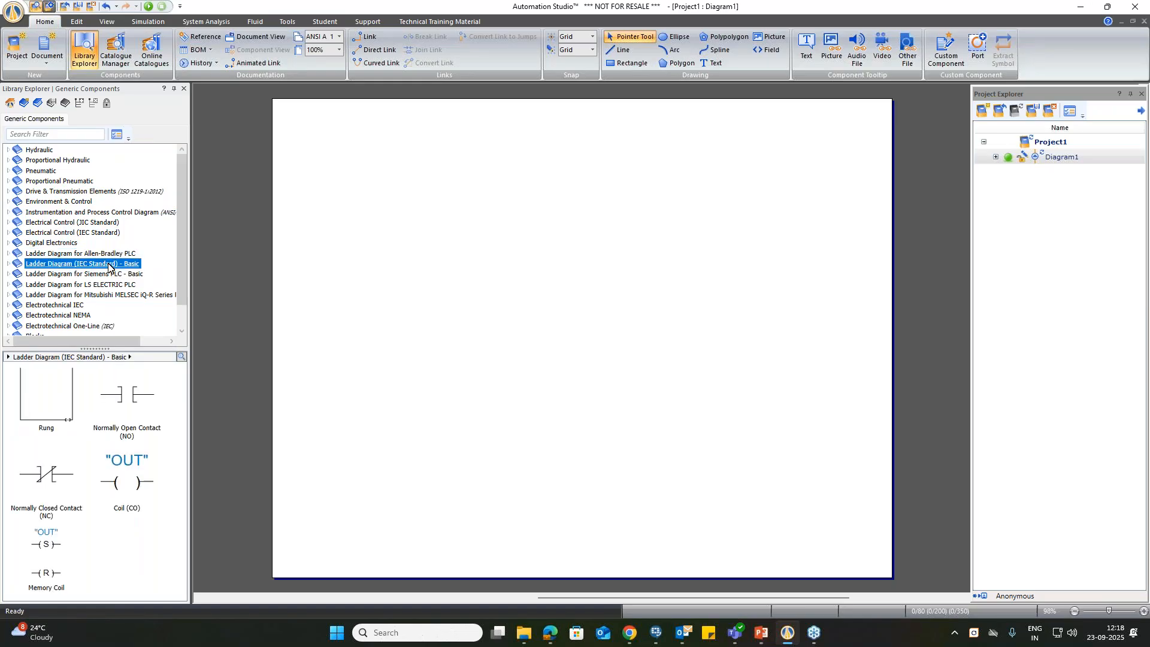
pyautogui.click(109, 275)
pyautogui.click(112, 286)
pyautogui.click(114, 294)
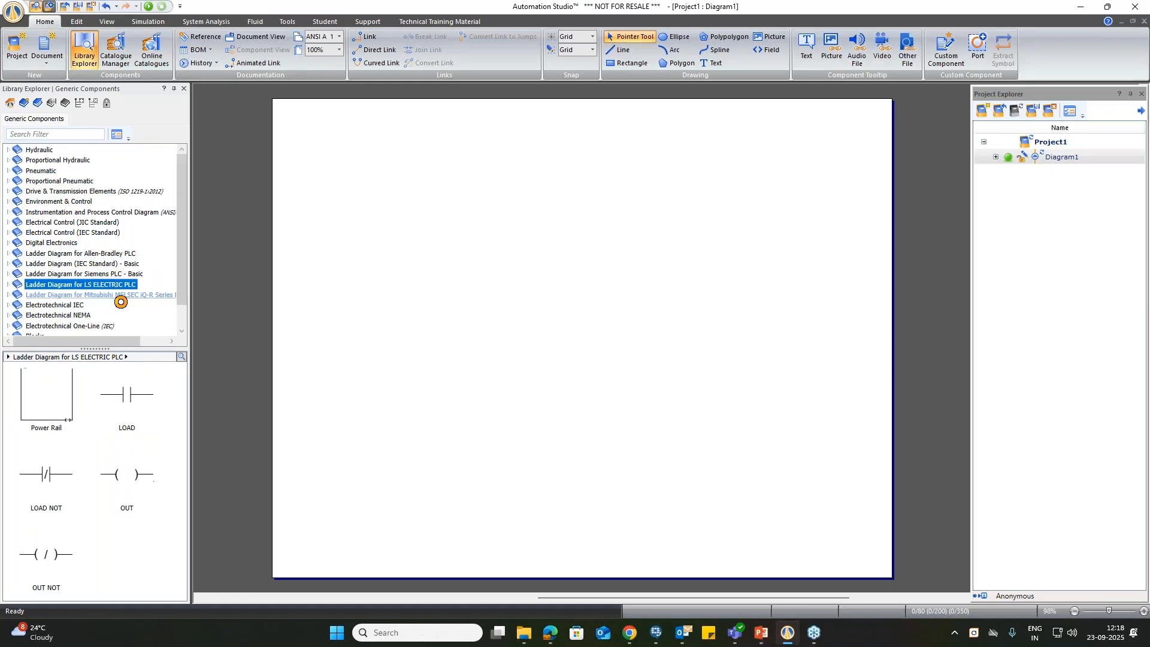
# Step: Examine the components in the Electrotechnical NEMA and One-Line, Blocks, HMI & Control Panels, and Robotics categories
pyautogui.click(72, 316)
pyautogui.scroll(-1, 75, 319)
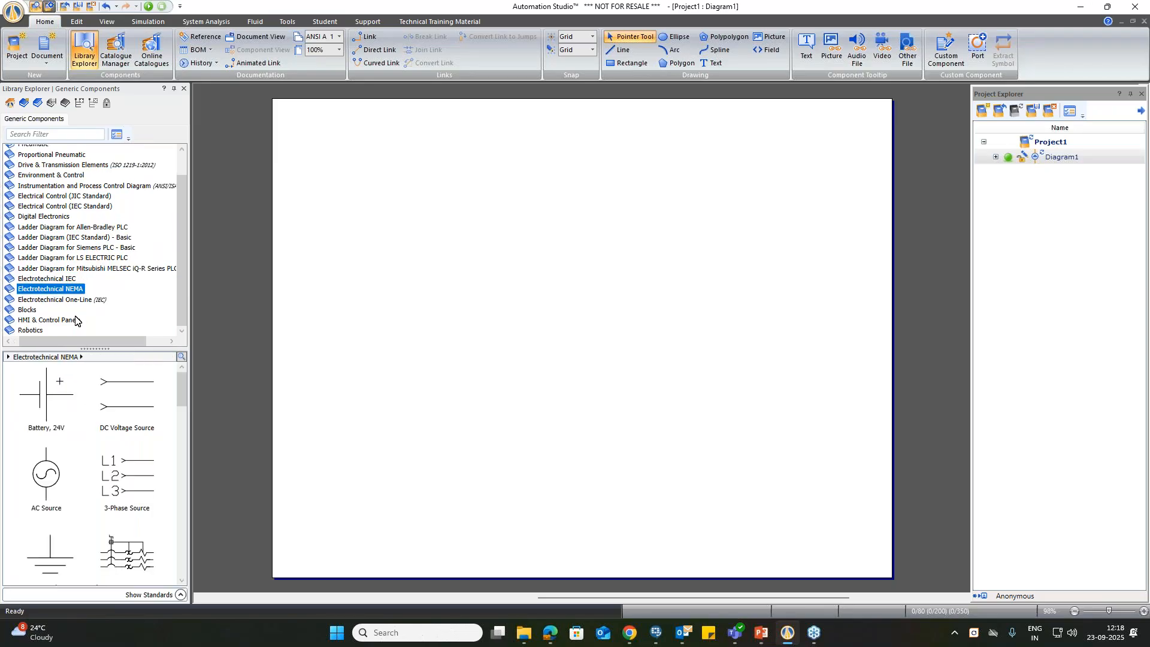
pyautogui.click(60, 299)
pyautogui.click(30, 309)
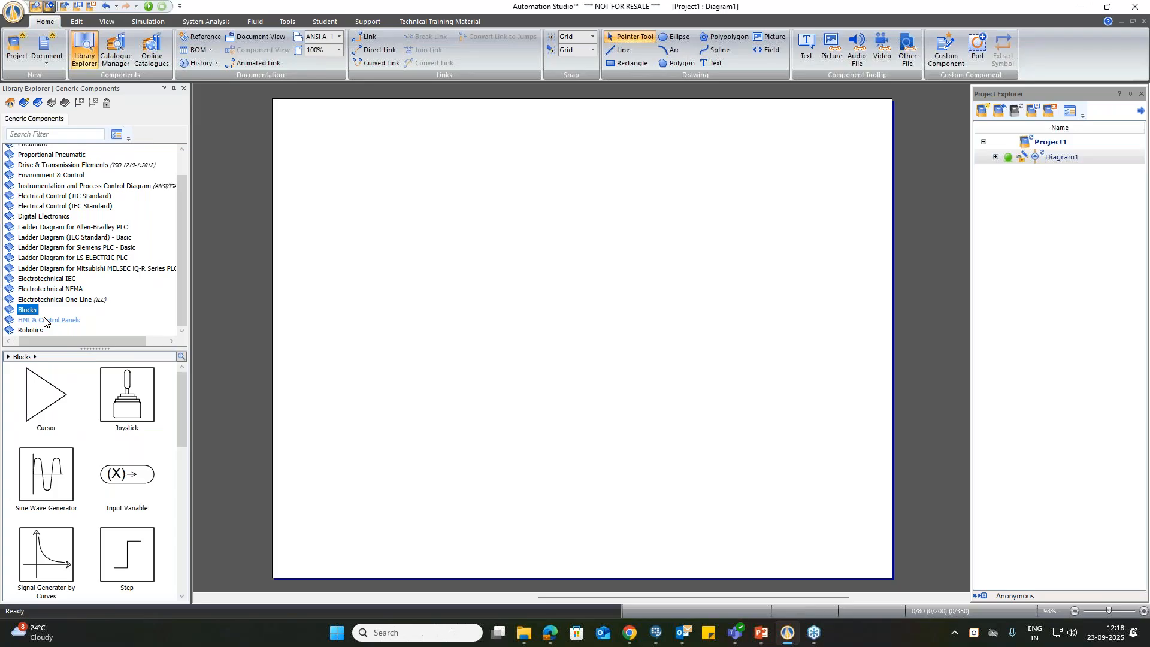
pyautogui.click(43, 320)
pyautogui.click(34, 331)
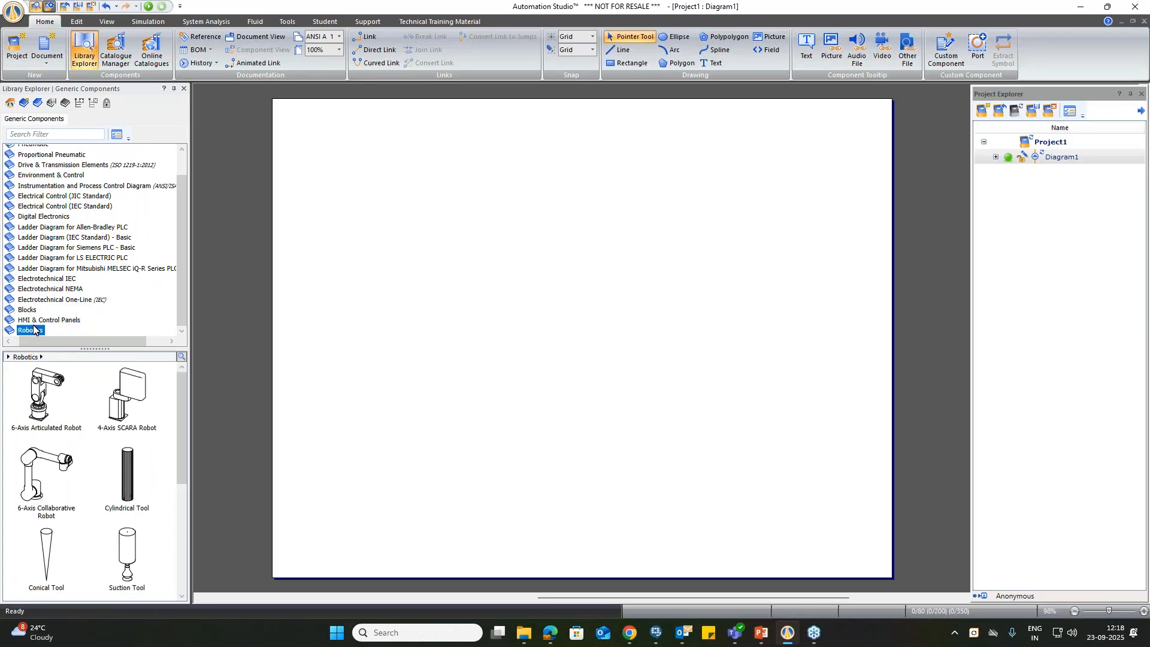
pyautogui.scroll(1, 60, 230)
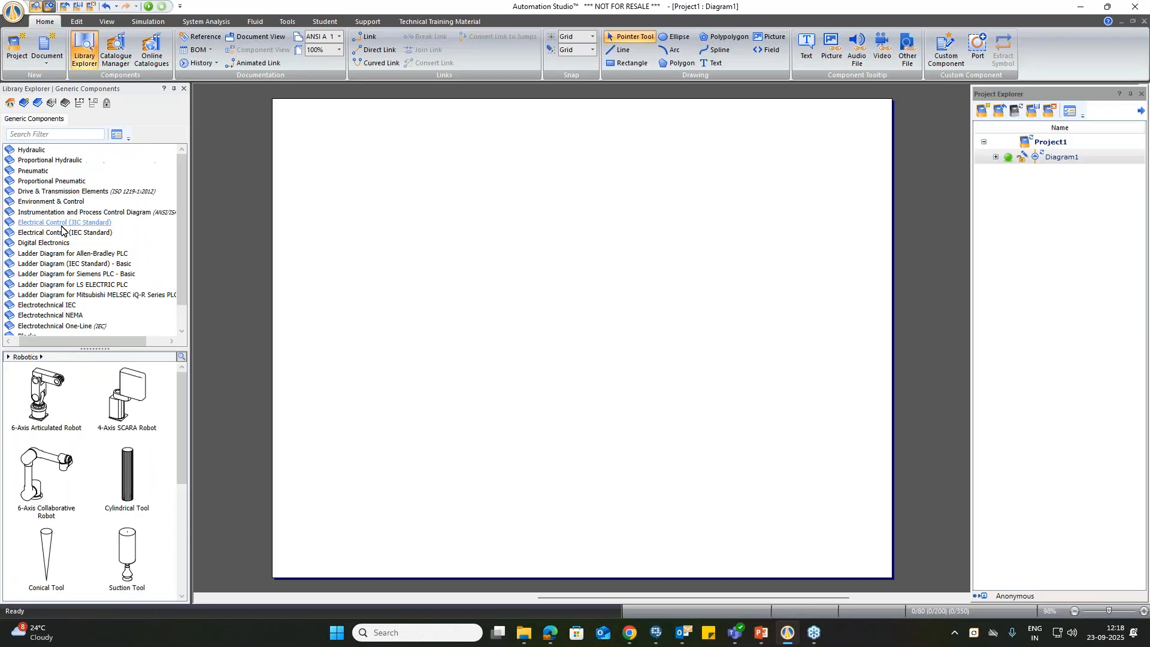
pyautogui.moveTo(53, 340); pyautogui.dragTo(46, 340)
# Step: Expand the Pneumatic category in the library and look through its subcategories and components
pyautogui.click(41, 172)
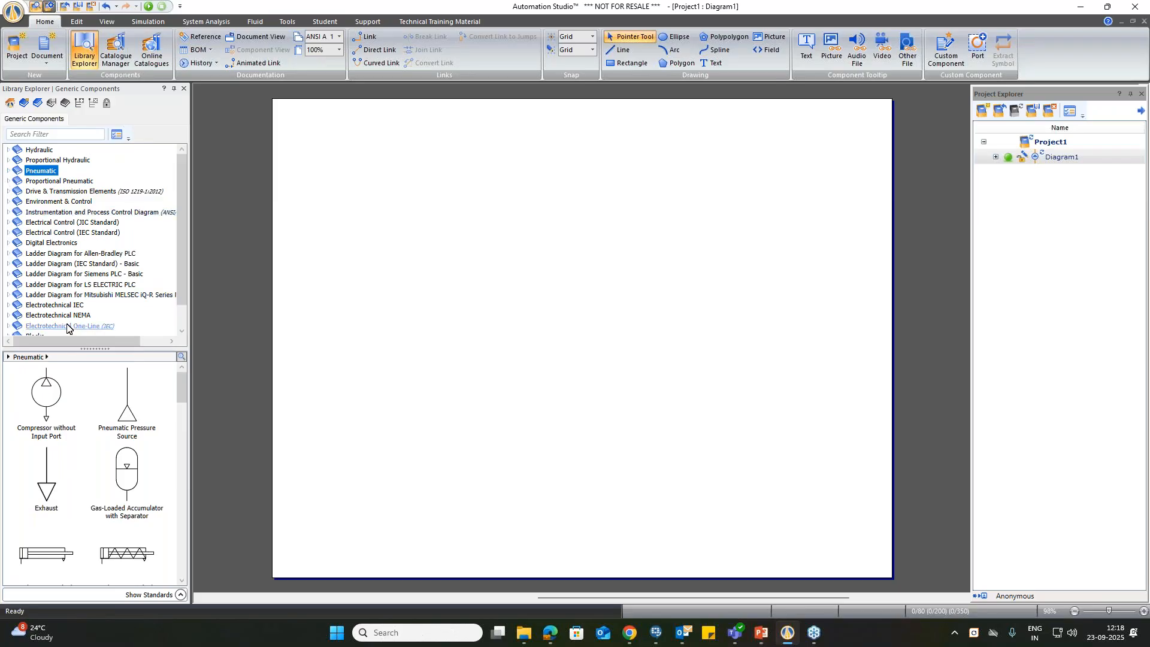
pyautogui.click(8, 171)
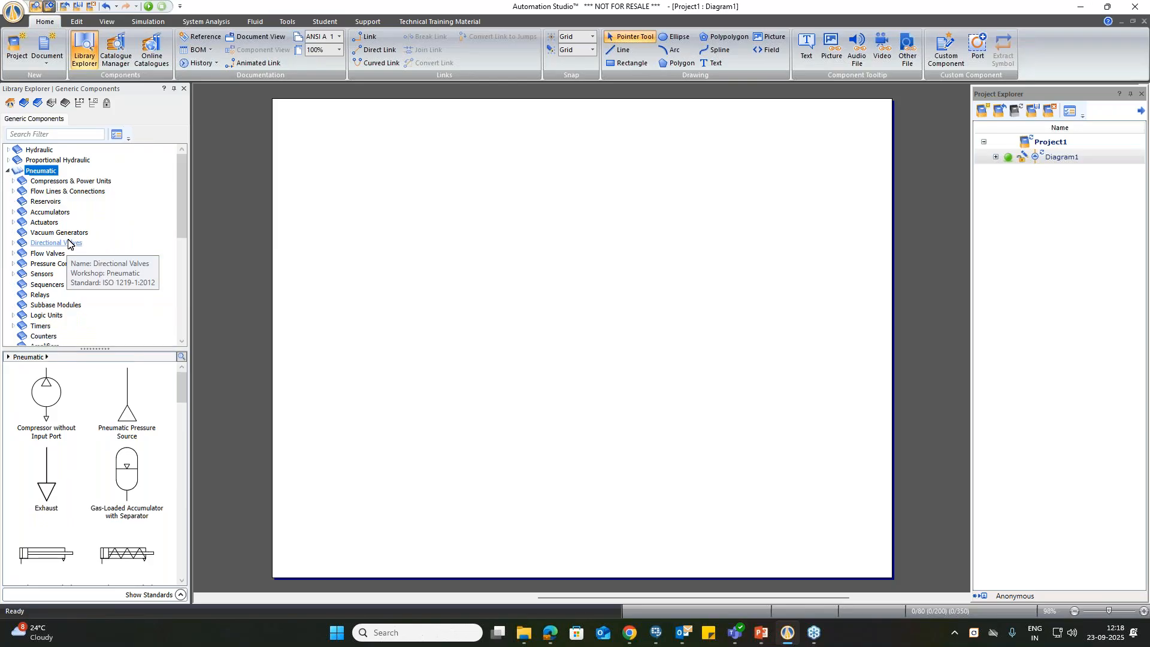
pyautogui.scroll(-2, 39, 282)
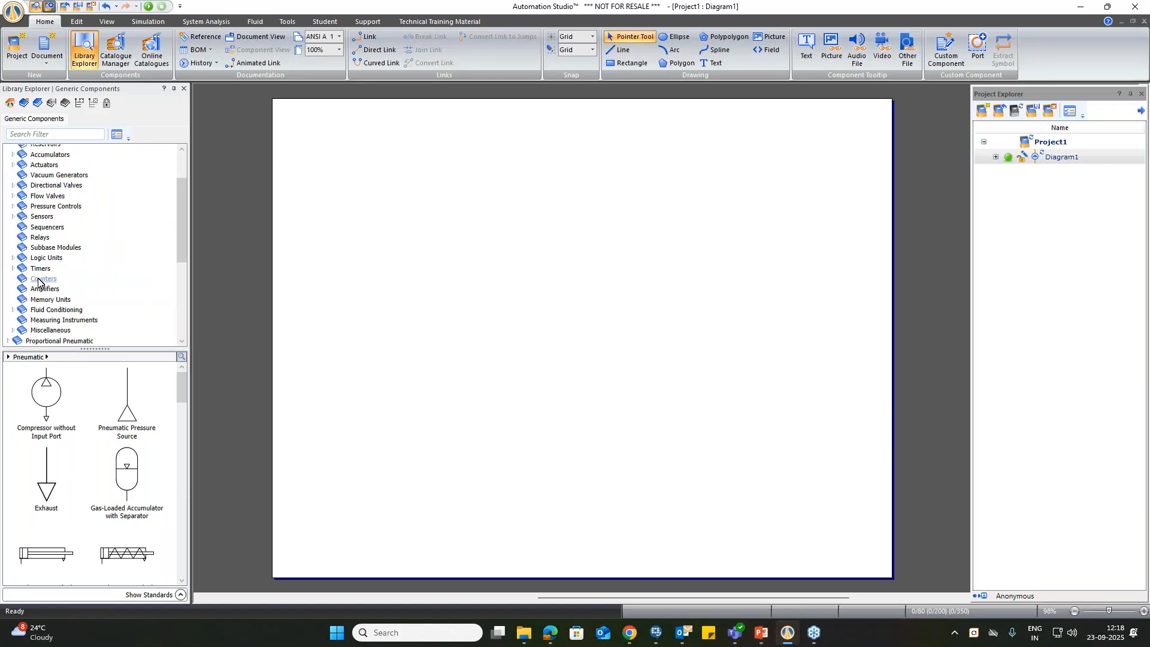
pyautogui.scroll(-1, 112, 386)
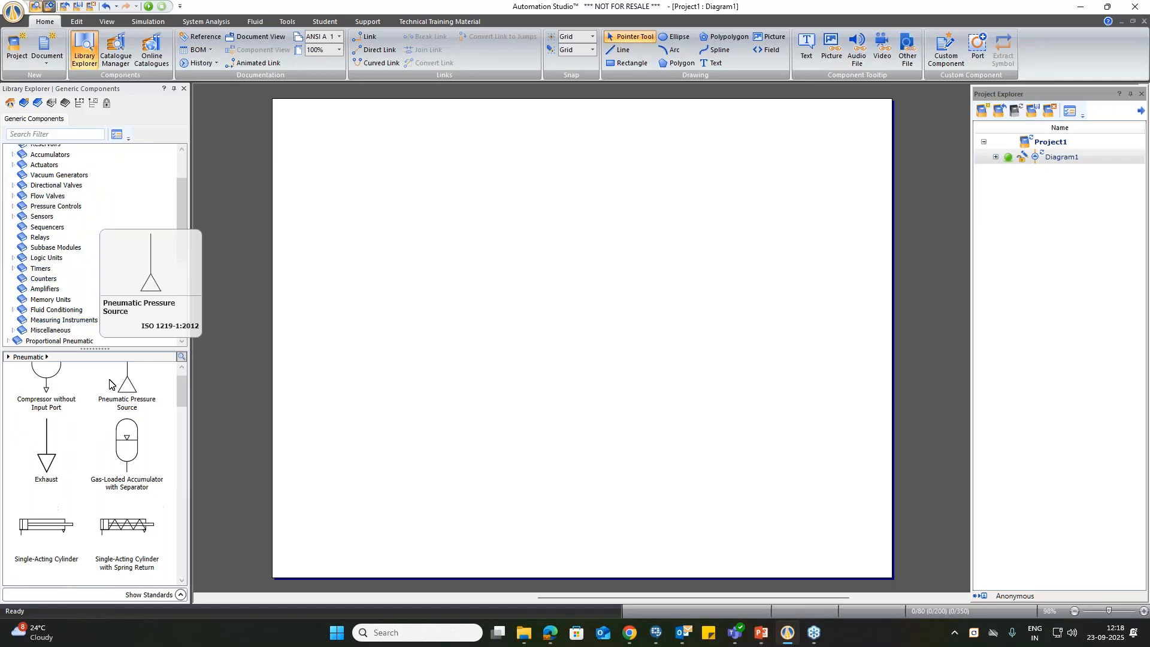
pyautogui.scroll(1, 52, 241)
pyautogui.scroll(1, 52, 242)
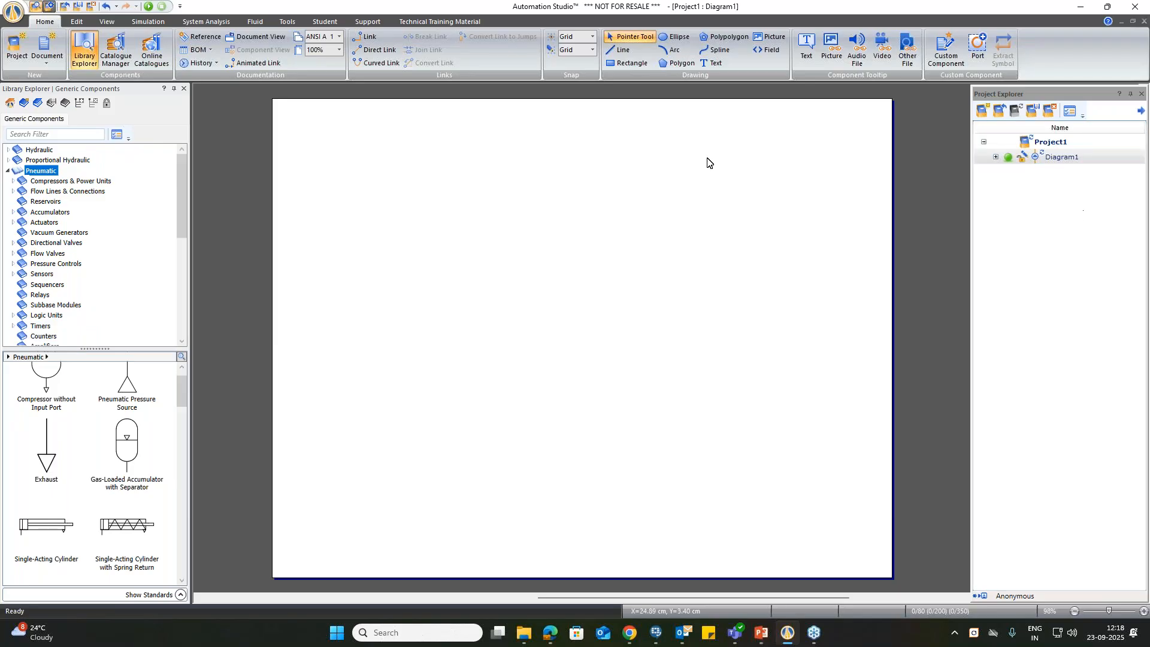
# Step: Review the command sets from Edit, View and Simulation through Student, Support and Technical Training Material, and return to the Home commands
pyautogui.click(72, 22)
pyautogui.click(105, 23)
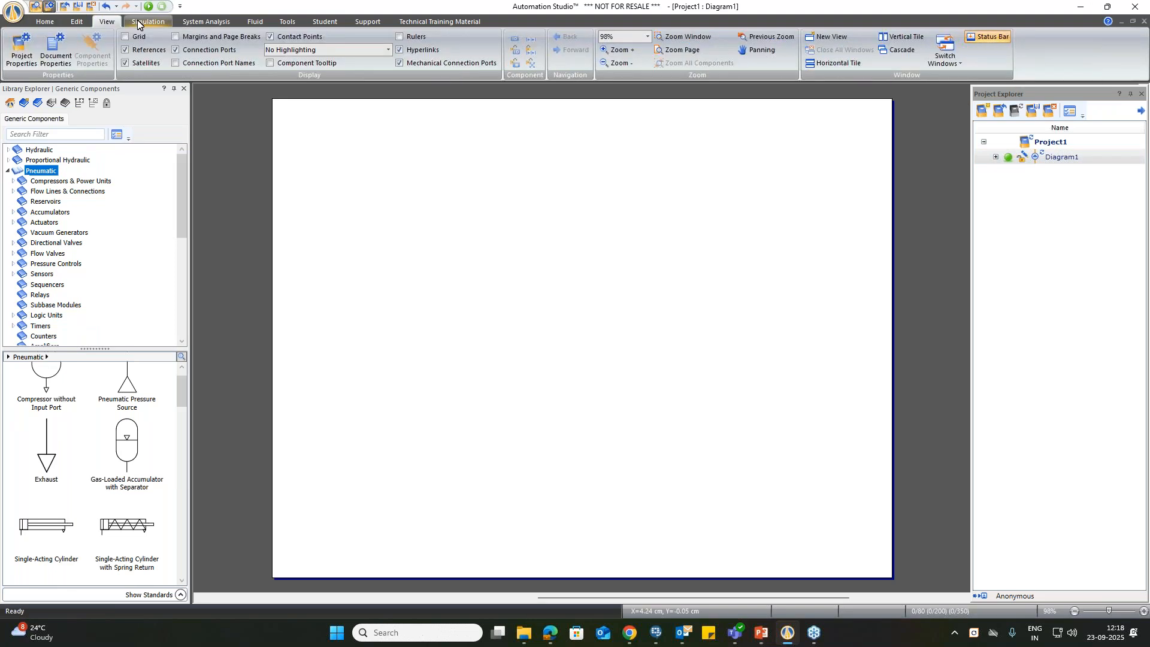
pyautogui.click(146, 22)
pyautogui.click(196, 24)
pyautogui.click(255, 22)
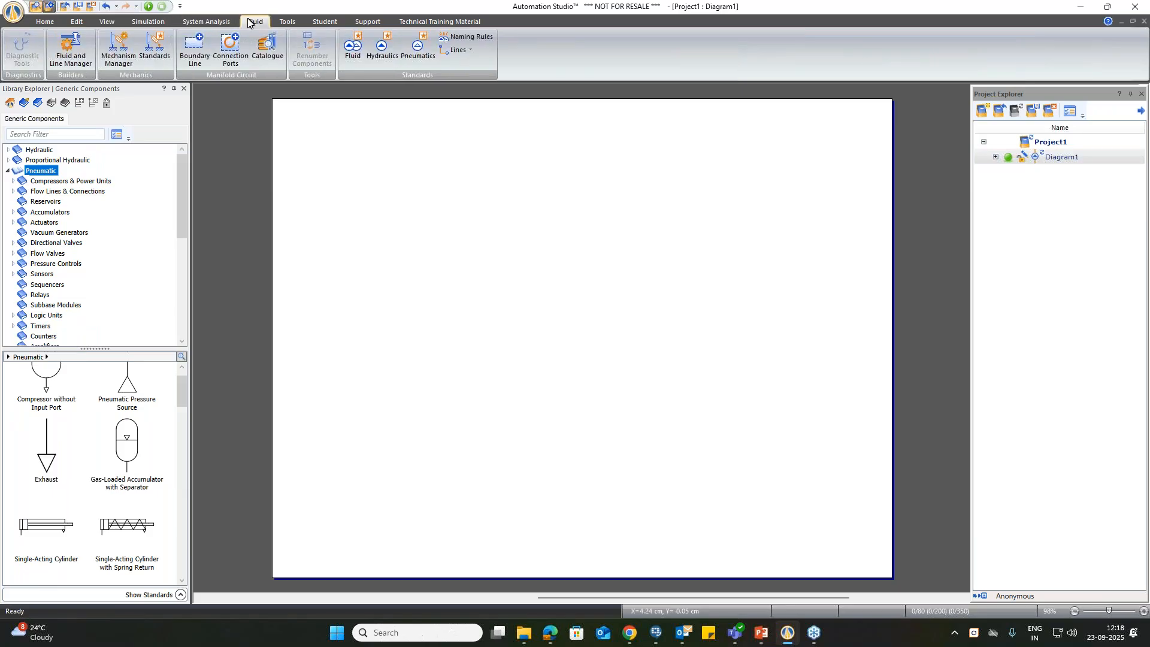
pyautogui.click(287, 22)
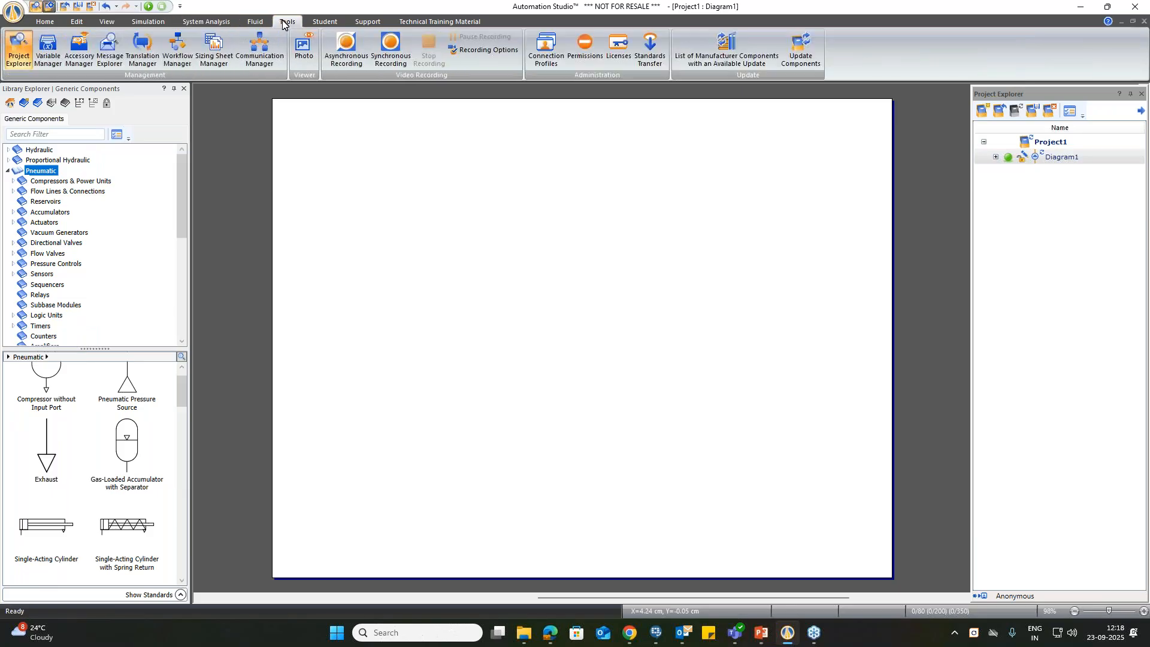
pyautogui.click(335, 25)
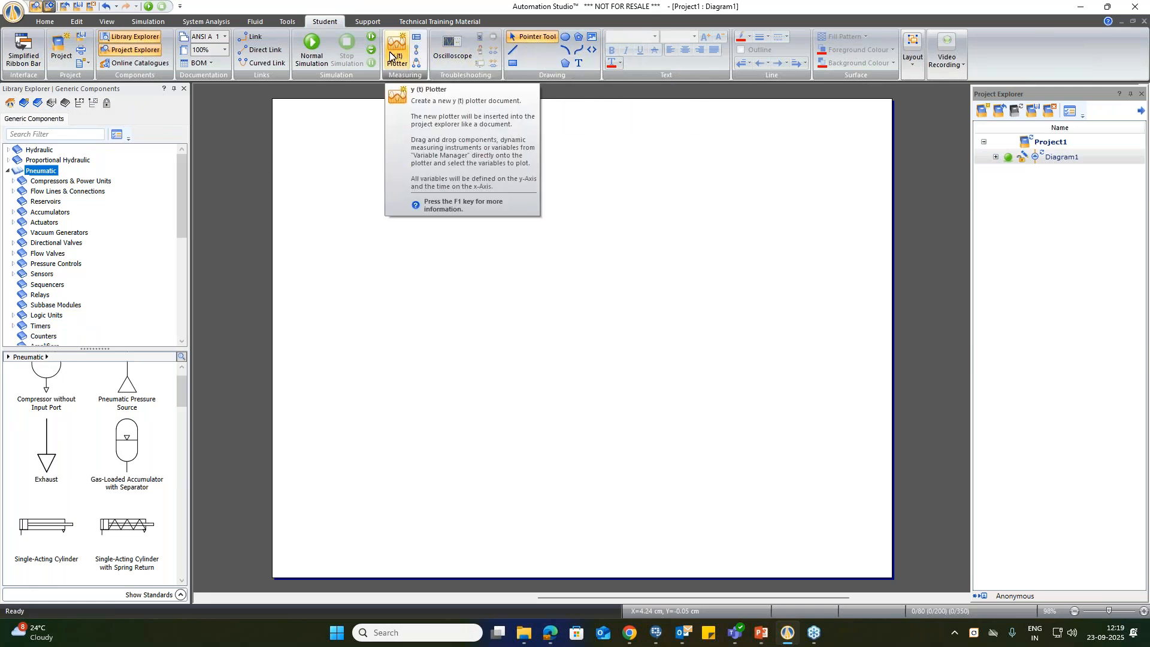
pyautogui.click(365, 22)
pyautogui.click(416, 20)
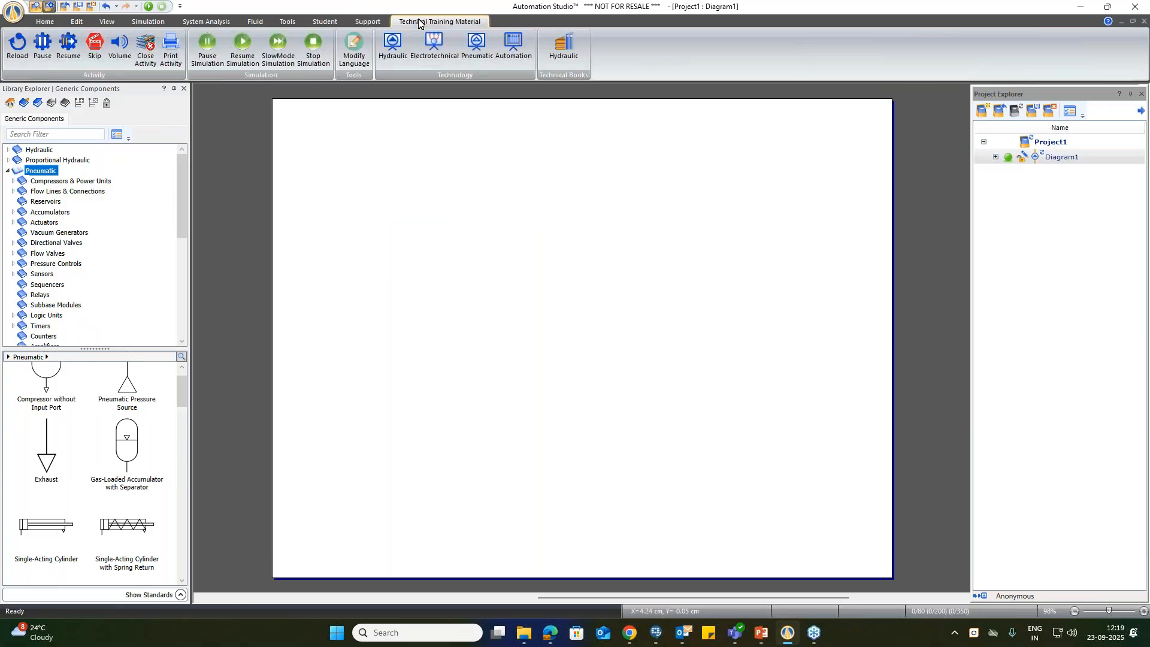
pyautogui.click(43, 20)
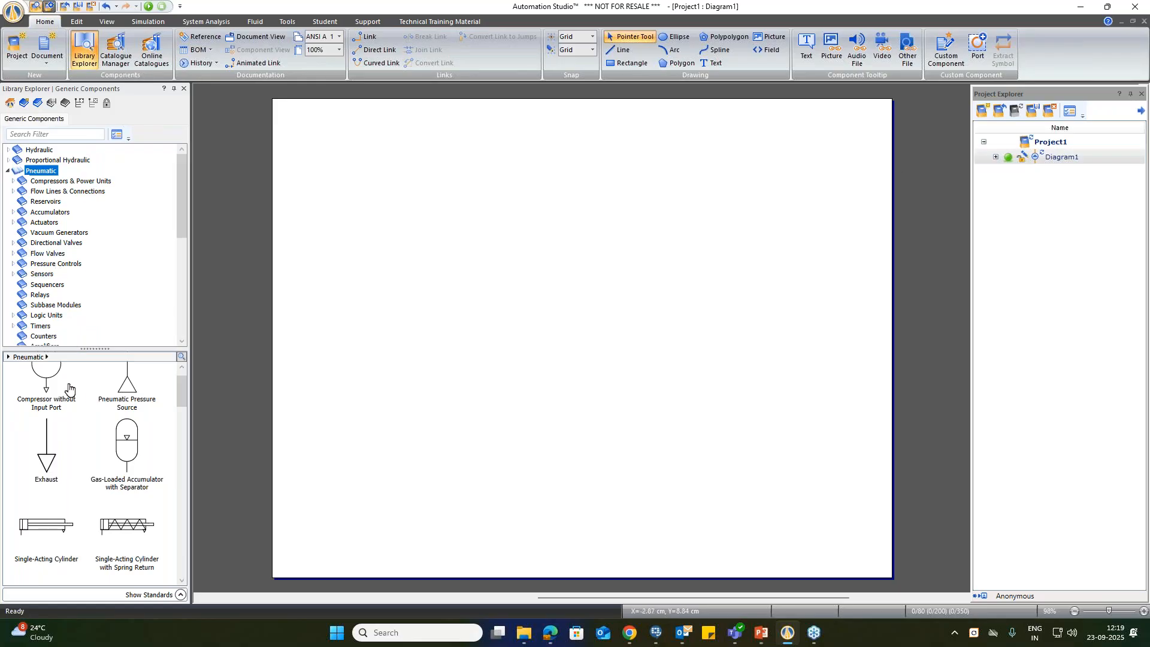
# Step: Show the grid on the diagram and enlarge the drawing view to 147%
pyautogui.scroll(1, 68, 390)
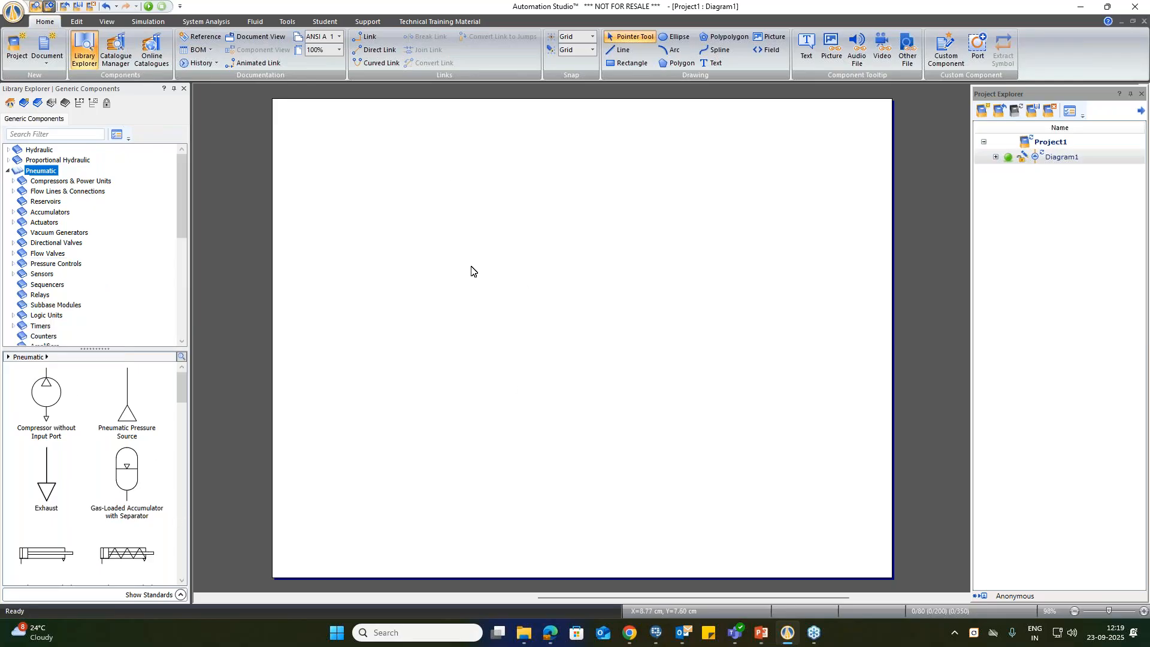
pyautogui.click(84, 22)
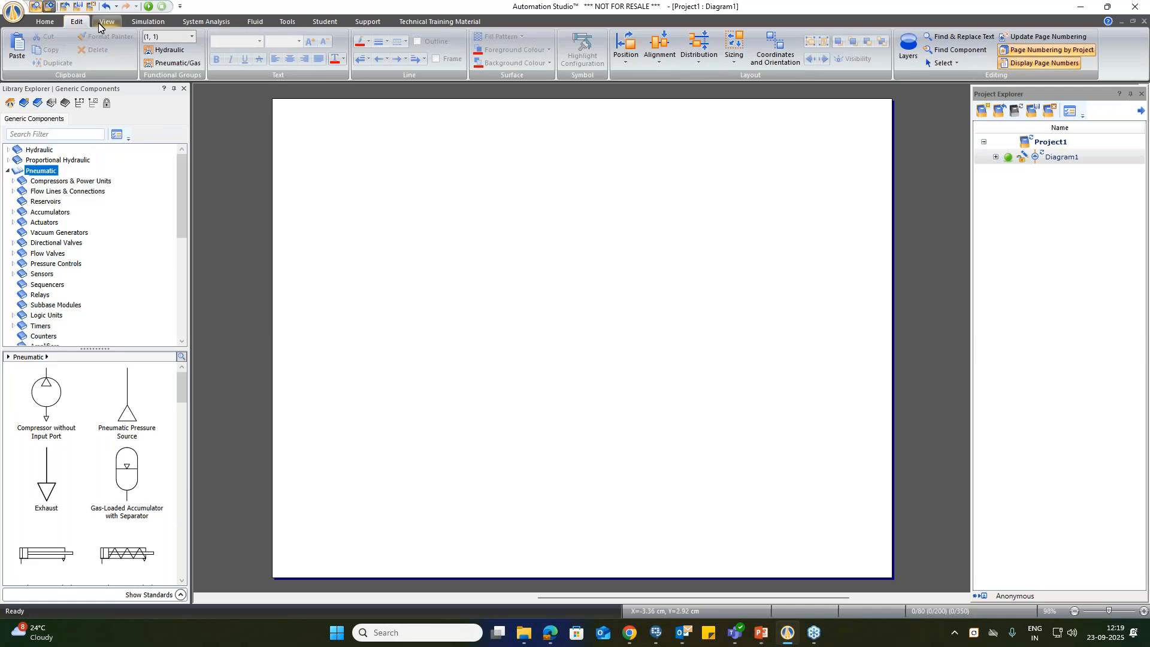
pyautogui.click(98, 23)
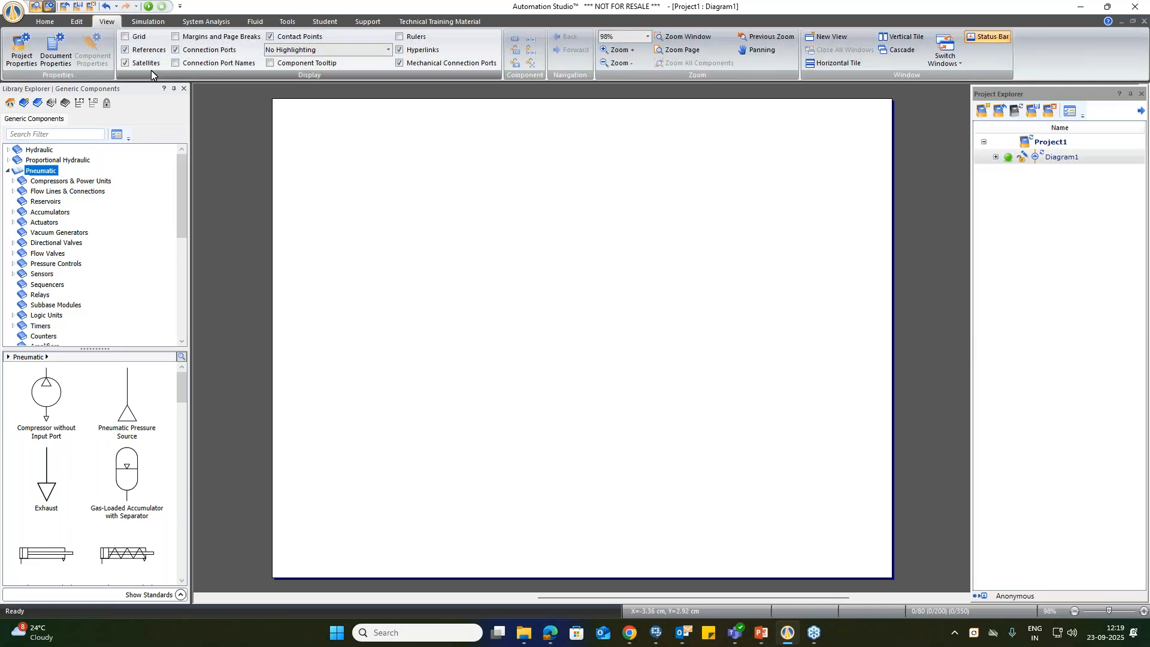
pyautogui.click(125, 36)
pyautogui.scroll(2, 624, 329)
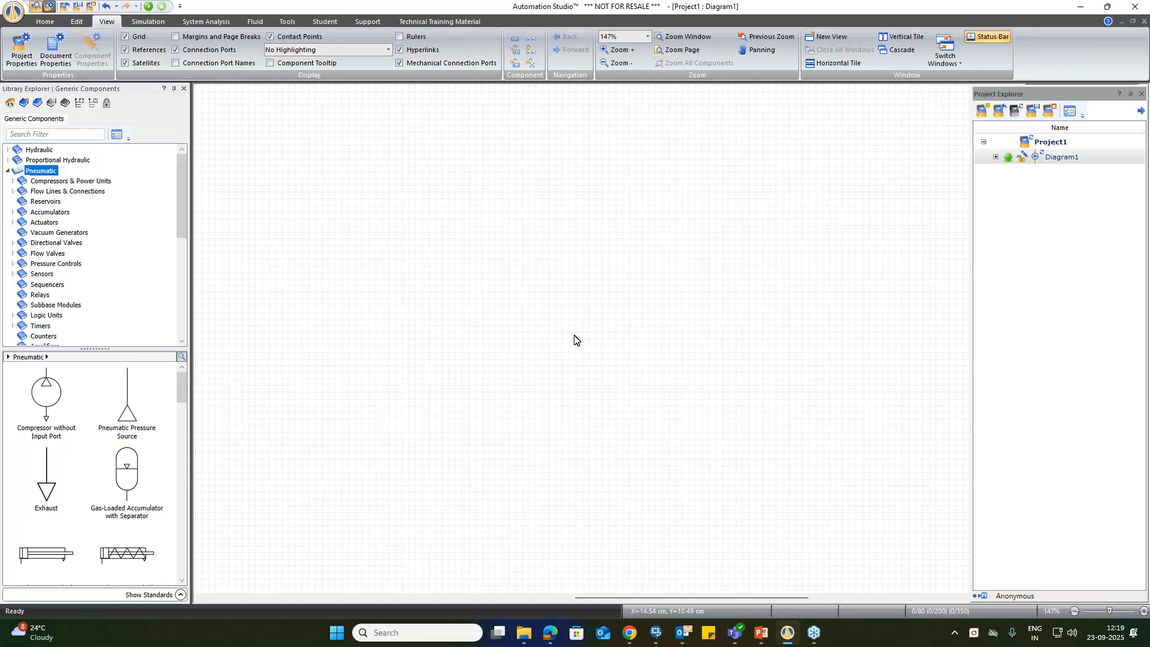
# Step: Place a Pneumatic Pressure Source in the lower part of the diagram and check the symbol standards available for it
pyautogui.moveTo(130, 424); pyautogui.dragTo(457, 434)
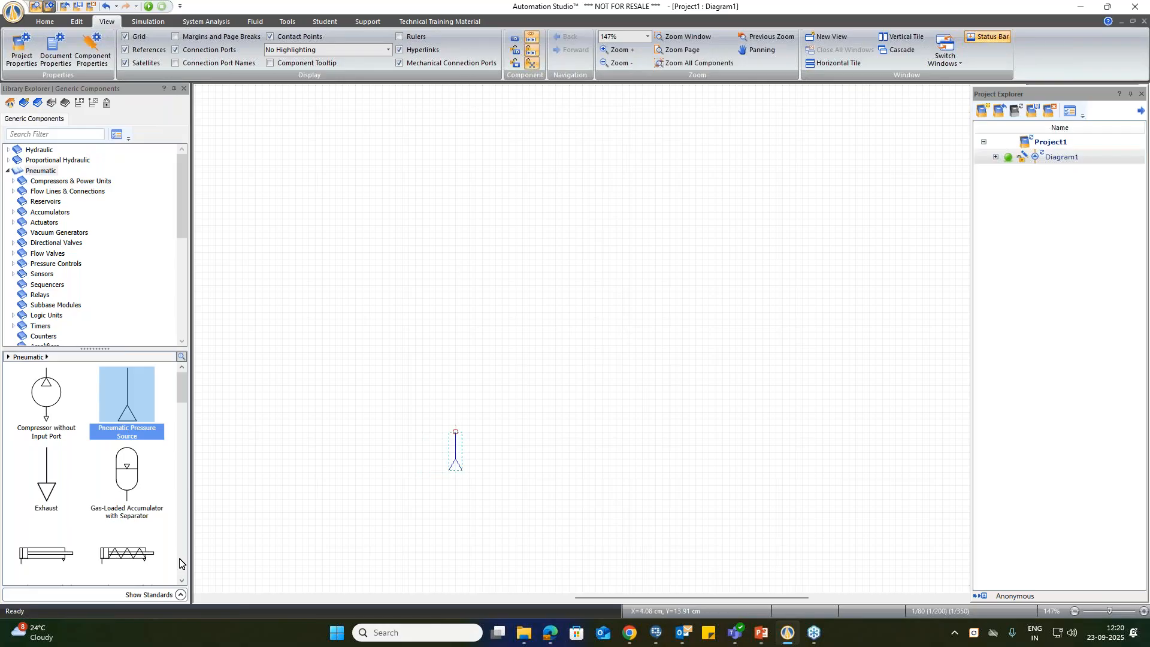
pyautogui.click(179, 595)
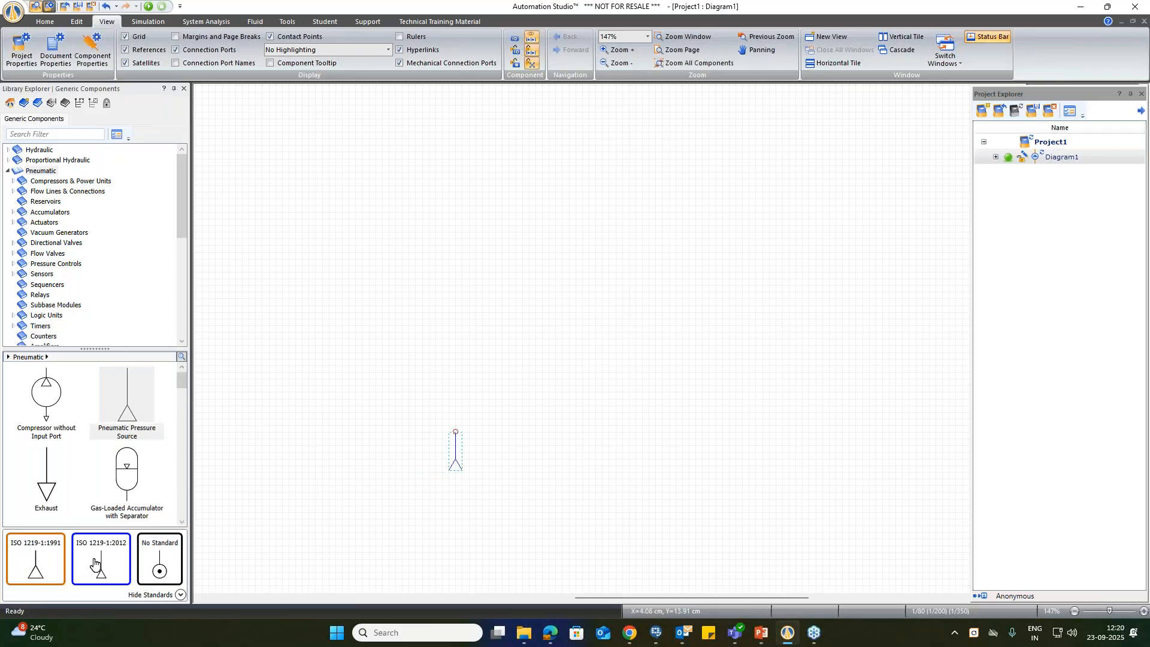
pyautogui.moveTo(88, 557)
pyautogui.click(180, 594)
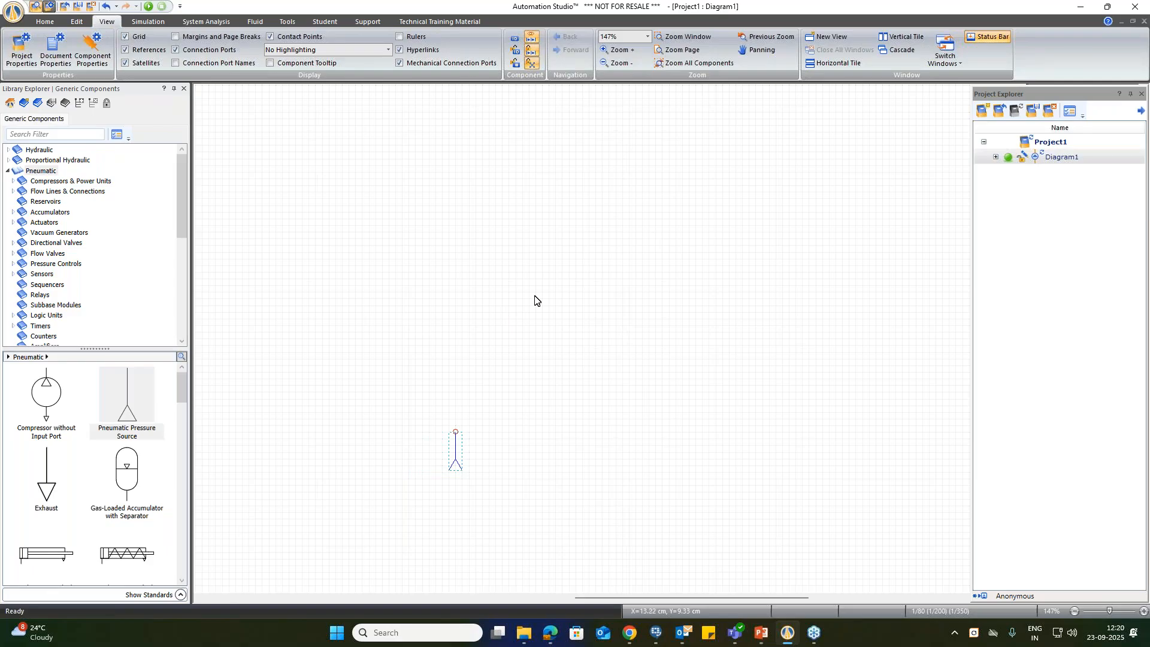
# Step: Move the pressure source further down the diagram and place a Double-Acting Cylinder well above it, to its right
pyautogui.moveTo(457, 467); pyautogui.dragTo(441, 492)
pyautogui.click(541, 473)
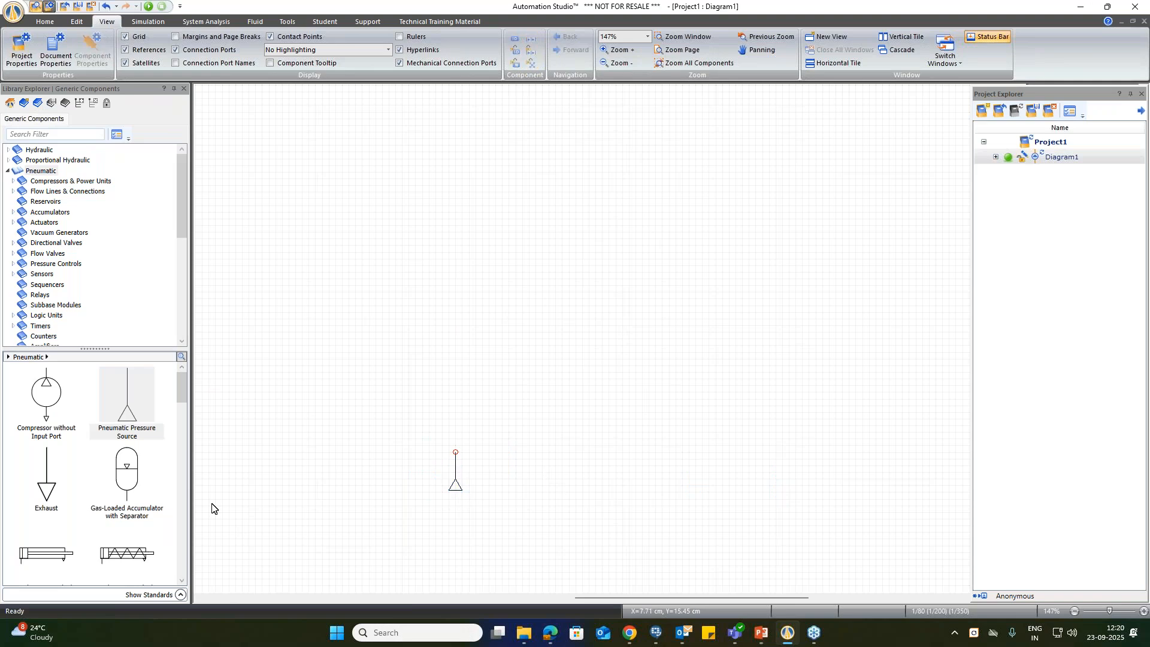
pyautogui.scroll(-4, 92, 482)
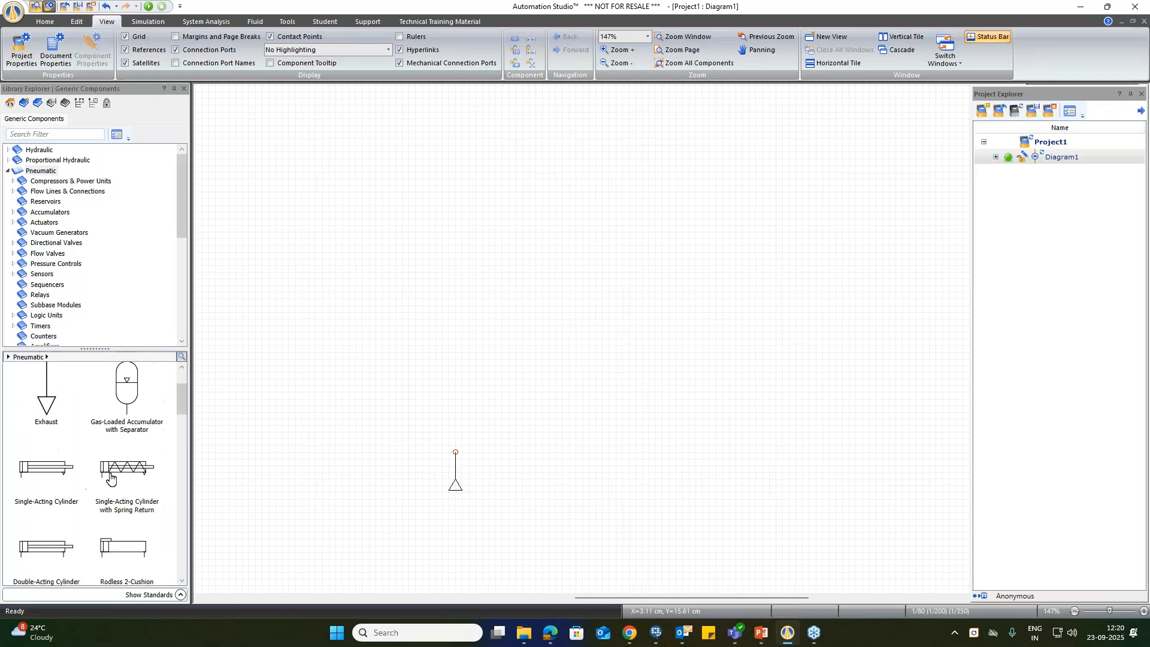
pyautogui.scroll(-1, 110, 482)
pyautogui.moveTo(39, 495); pyautogui.dragTo(709, 144)
pyautogui.moveTo(452, 486); pyautogui.dragTo(449, 543)
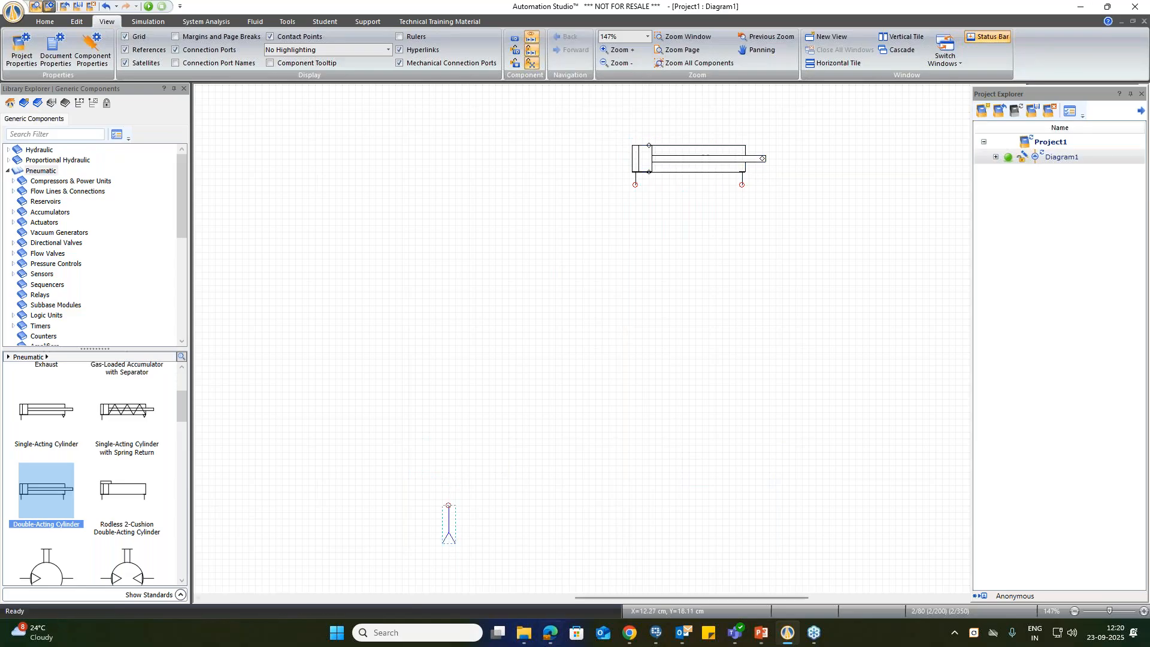
pyautogui.moveTo(606, 598)
pyautogui.mouseDown()
pyautogui.moveTo(634, 596)
pyautogui.moveTo(621, 595)
pyautogui.mouseUp()
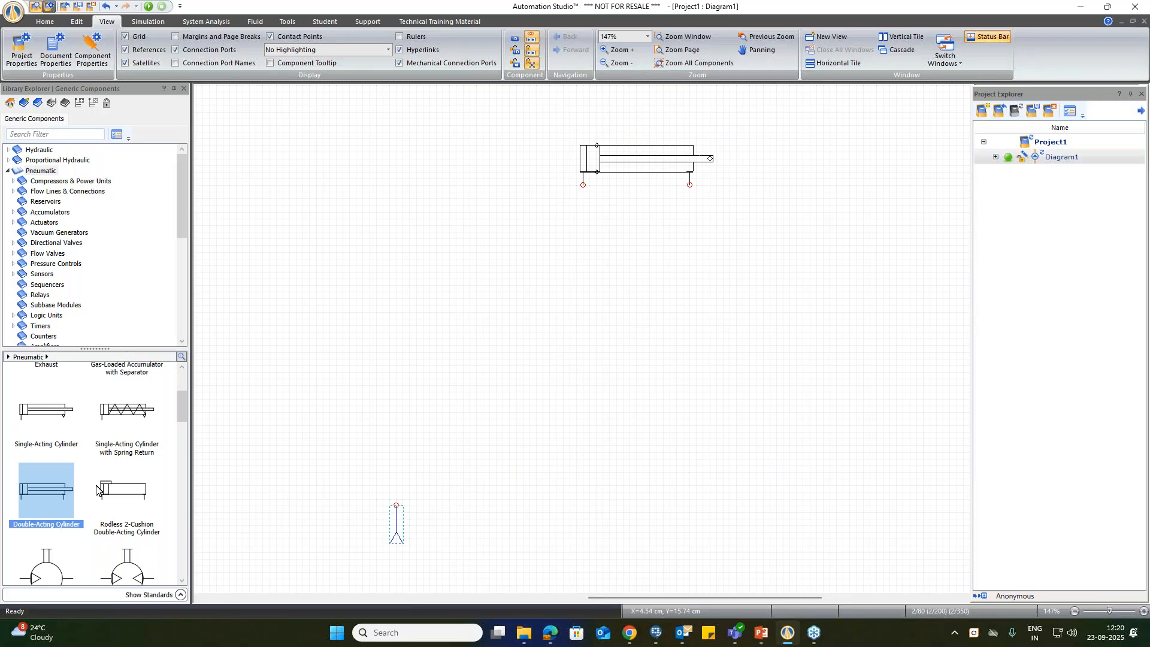
# Step: Place two Variable Throttle Valves with Check below the cylinder's ports, the second mirrored and level with the first
pyautogui.scroll(-5, 115, 515)
pyautogui.click(128, 424)
pyautogui.moveTo(127, 424); pyautogui.dragTo(602, 227)
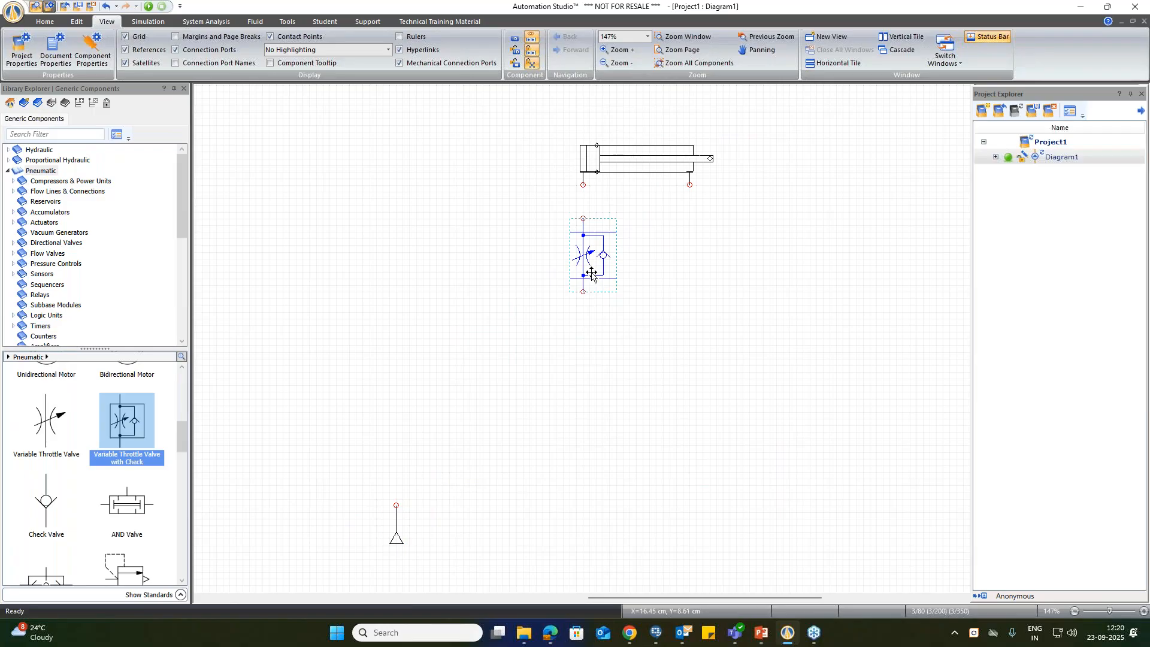
pyautogui.moveTo(591, 274); pyautogui.dragTo(680, 273)
pyautogui.click(736, 263)
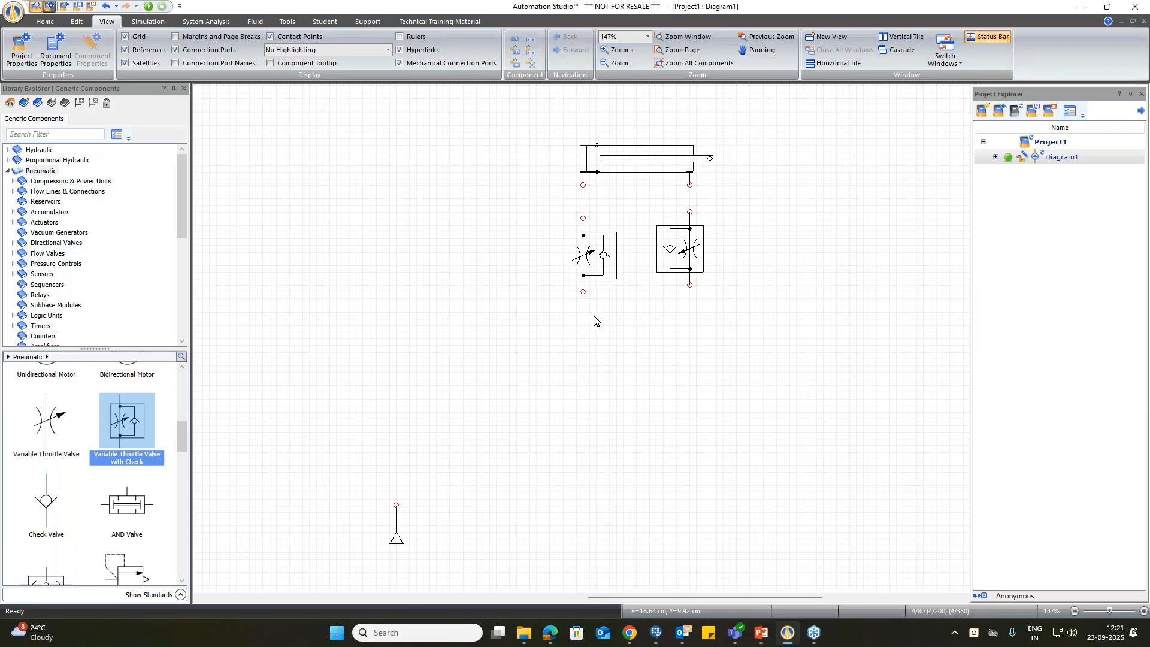
pyautogui.moveTo(680, 264); pyautogui.dragTo(680, 272)
pyautogui.click(780, 263)
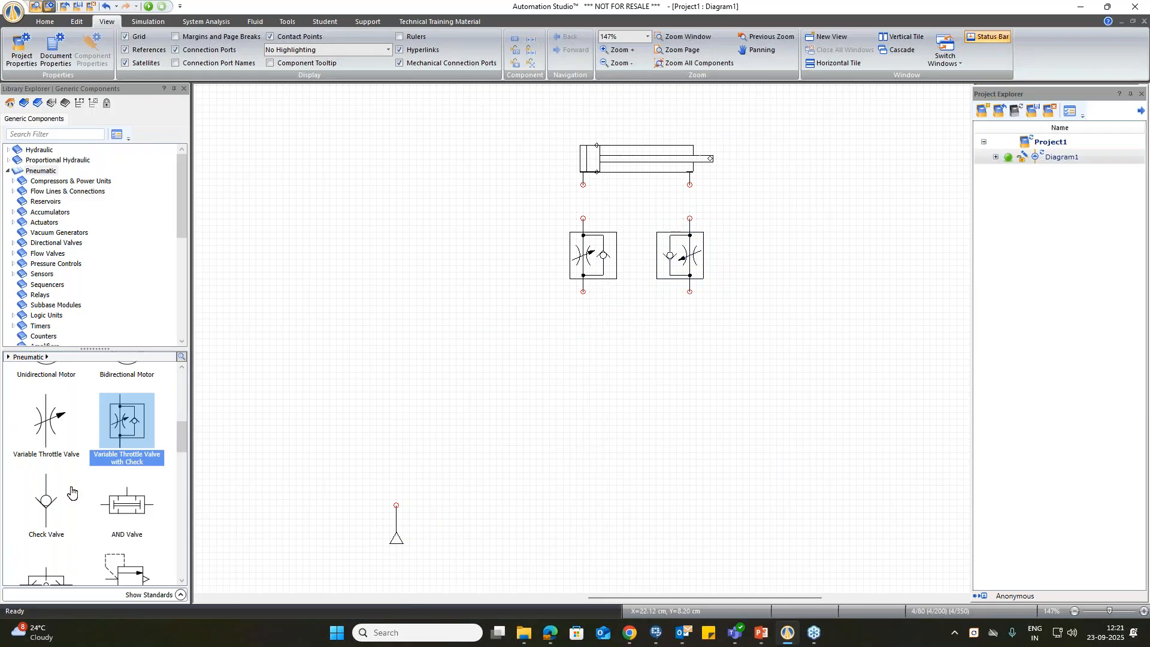
# Step: Place a Relieving Pressure Regulator above and to the right of the pressure source
pyautogui.scroll(-4, 62, 502)
pyautogui.moveTo(125, 486); pyautogui.dragTo(520, 462)
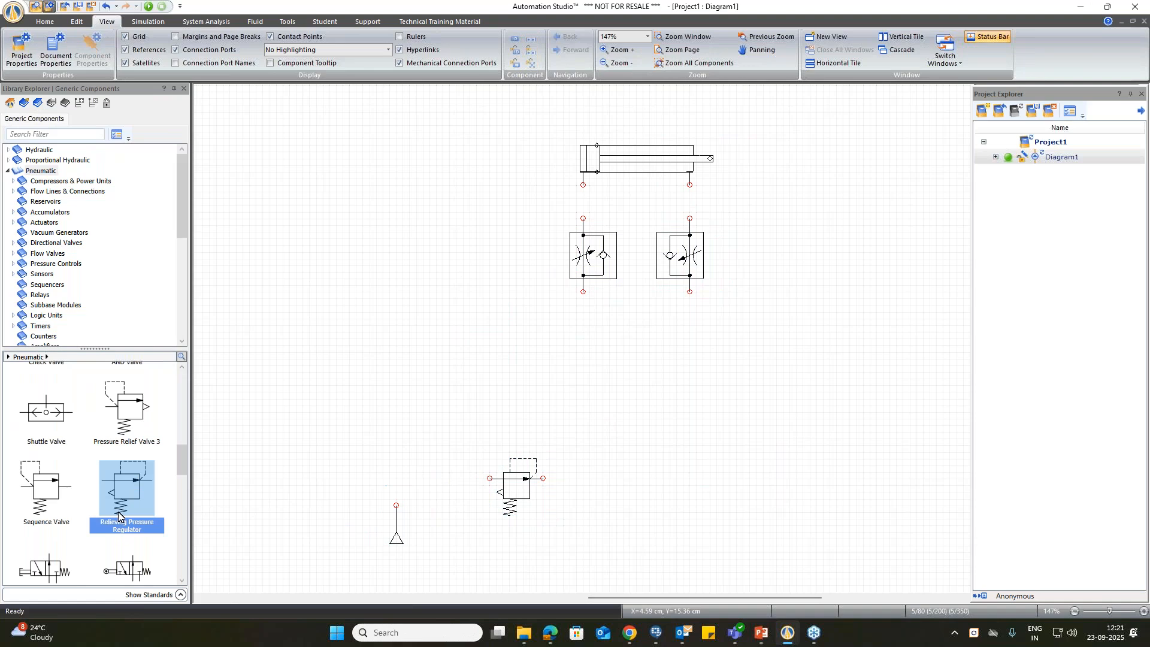
pyautogui.scroll(-3, 90, 523)
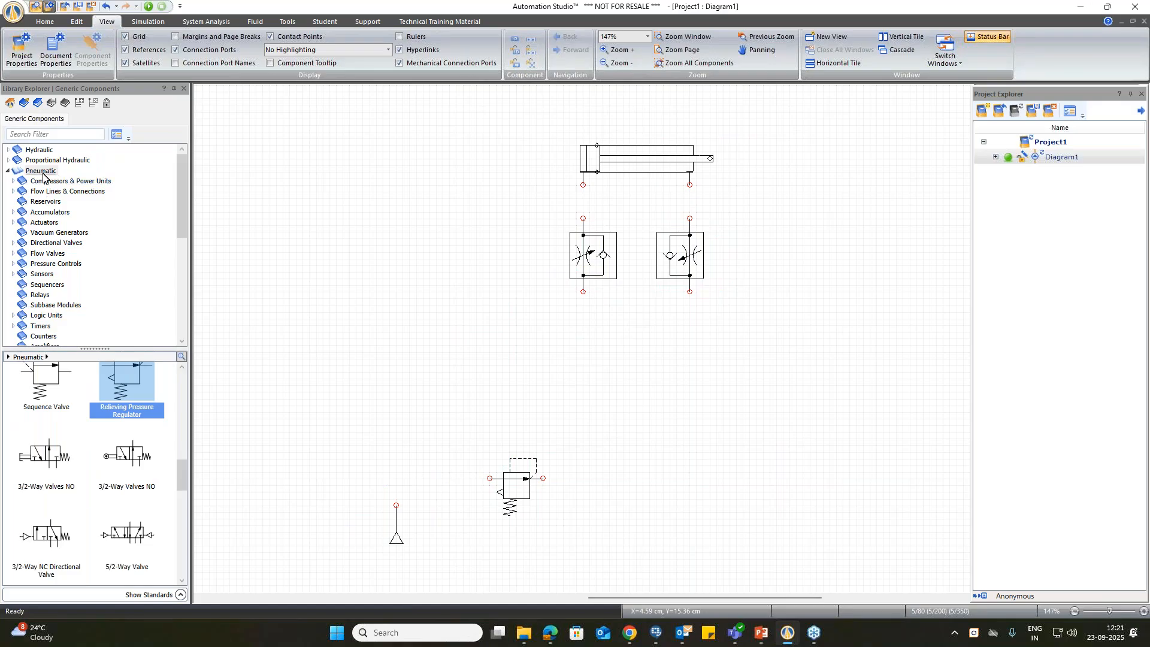
# Step: Place a 5/2-Way Directional Valve with solenoids on both ends between the throttle valves and the pressure regulator
pyautogui.click(51, 242)
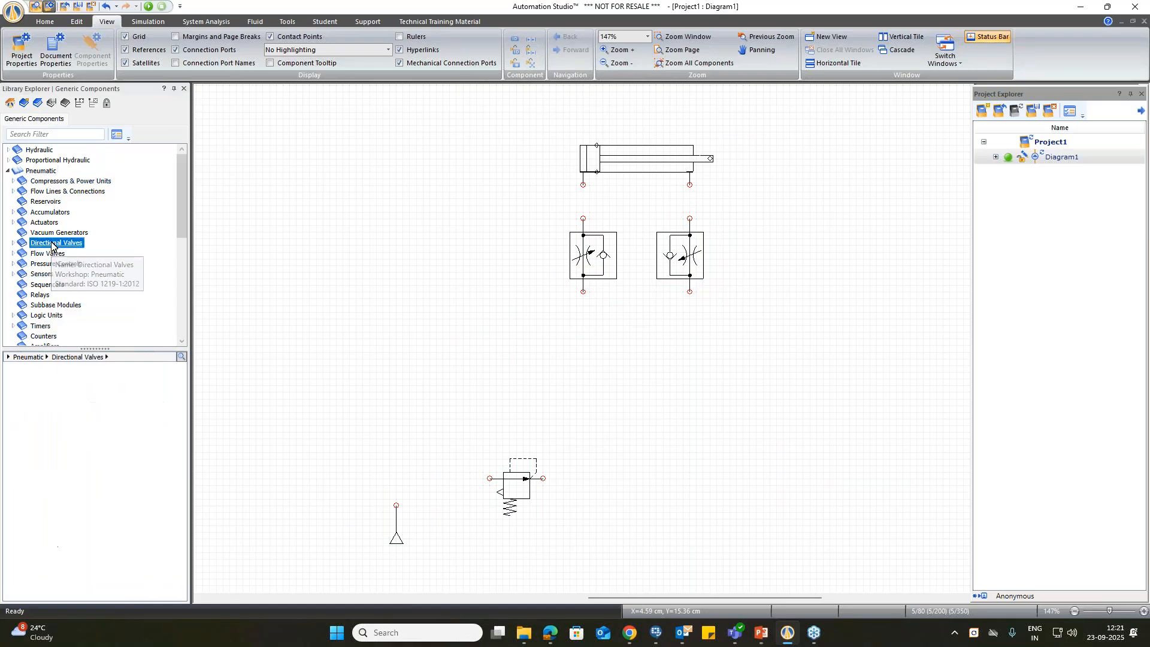
pyautogui.click(14, 243)
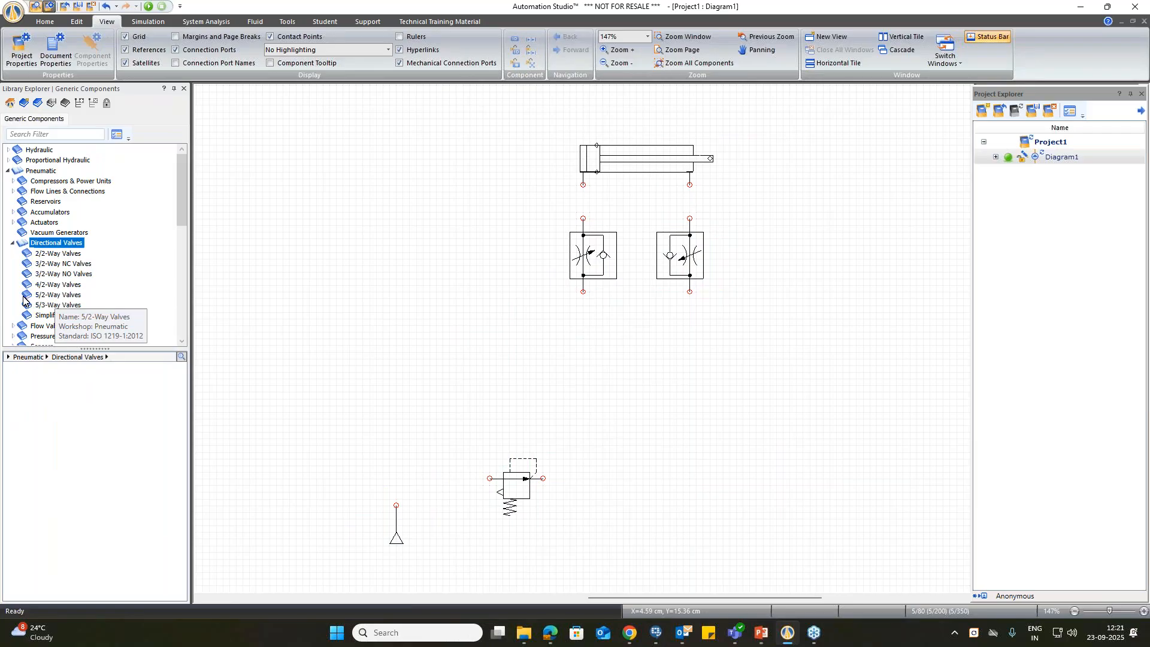
pyautogui.click(50, 295)
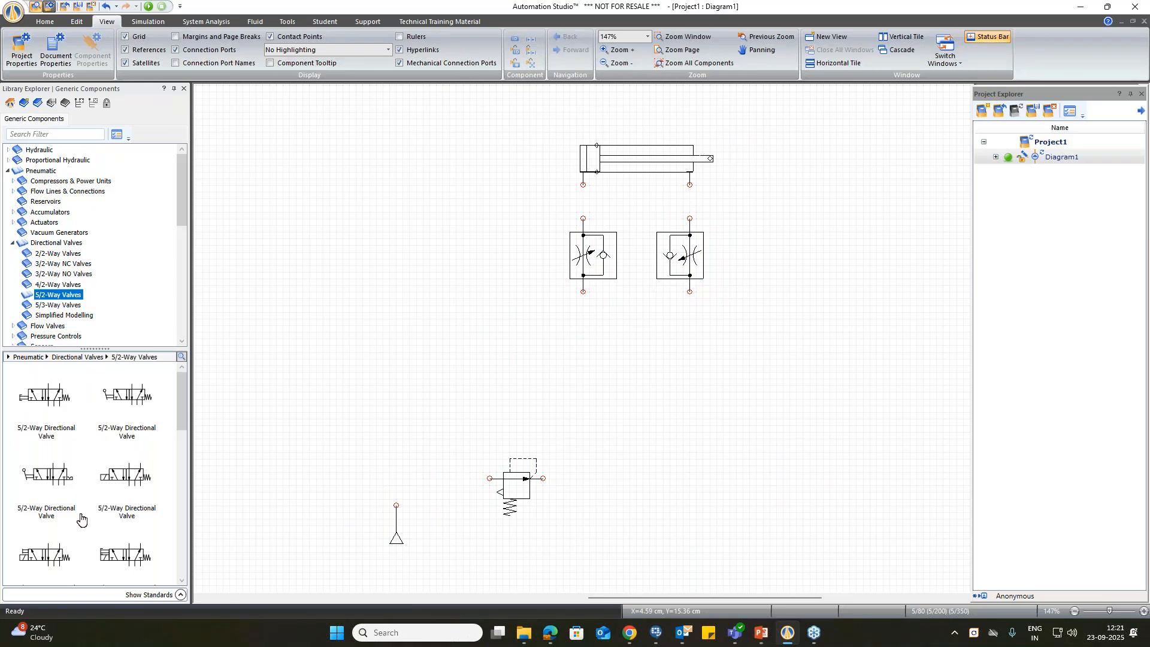
pyautogui.scroll(-2, 78, 518)
pyautogui.moveTo(37, 557); pyautogui.dragTo(620, 373)
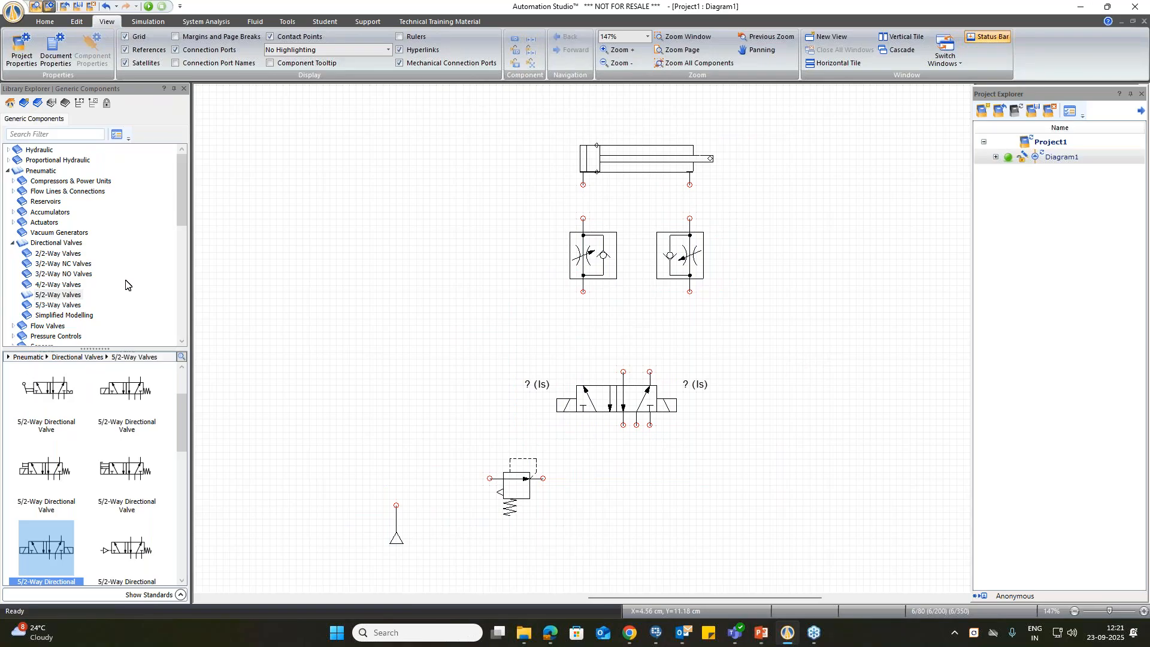
# Step: Place a Manual Drain Filter from the pneumatic Fluid Conditioning filters directly on the inlet of the pressure regulator
pyautogui.scroll(-2, 123, 283)
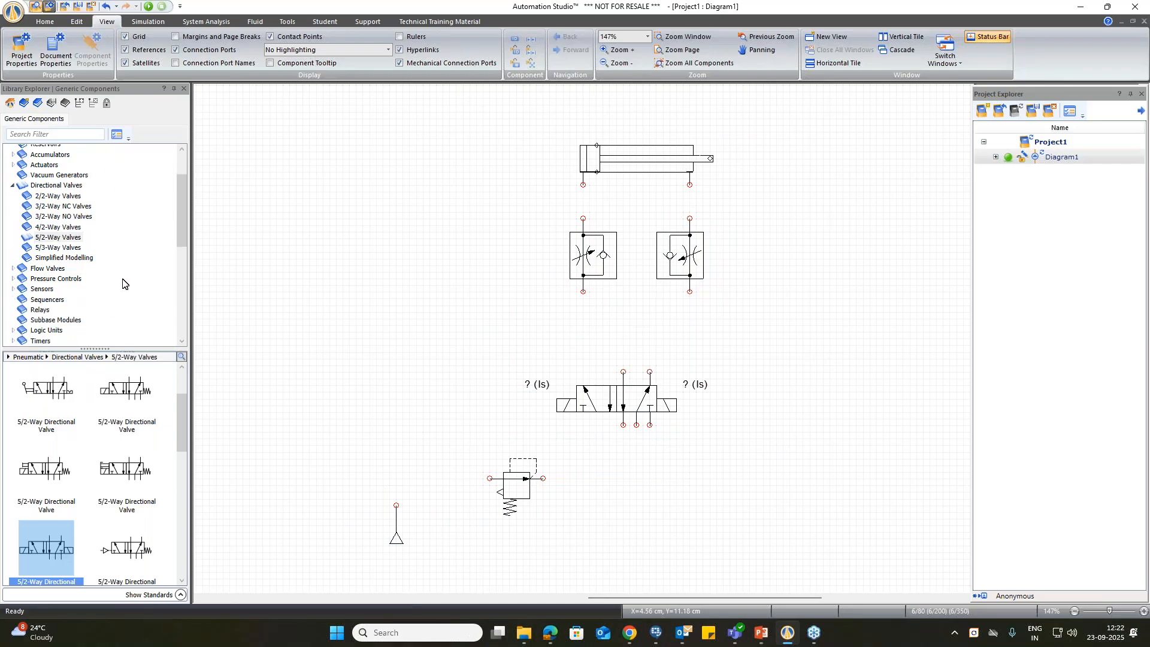
pyautogui.scroll(-2, 122, 283)
pyautogui.scroll(-1, 123, 284)
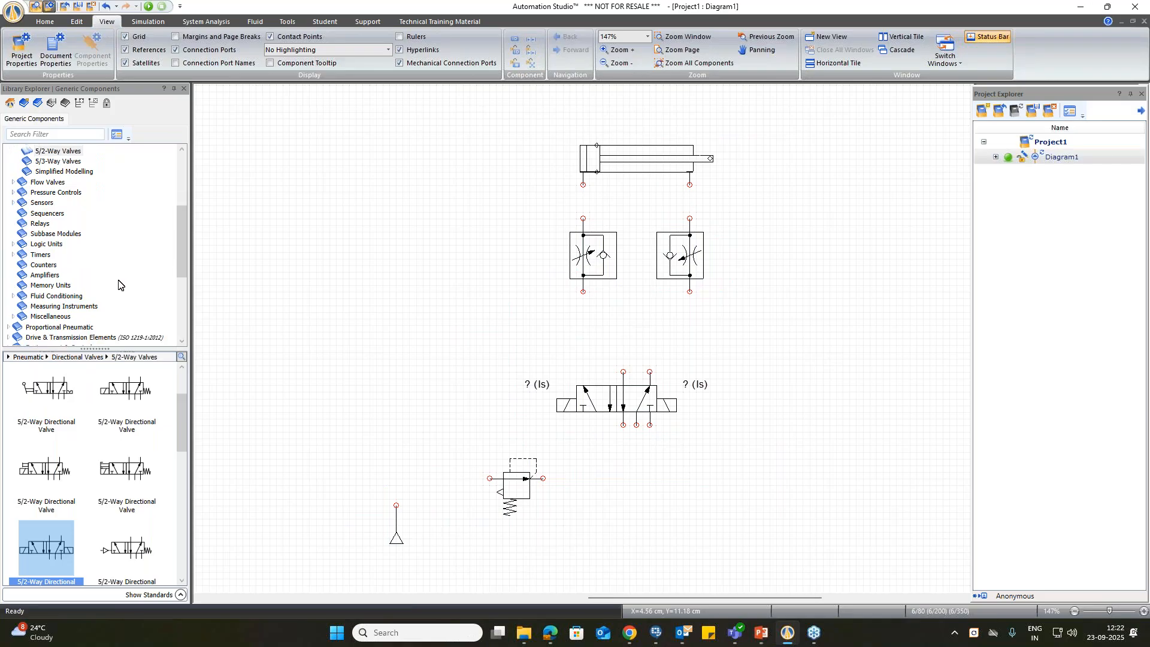
pyautogui.click(67, 297)
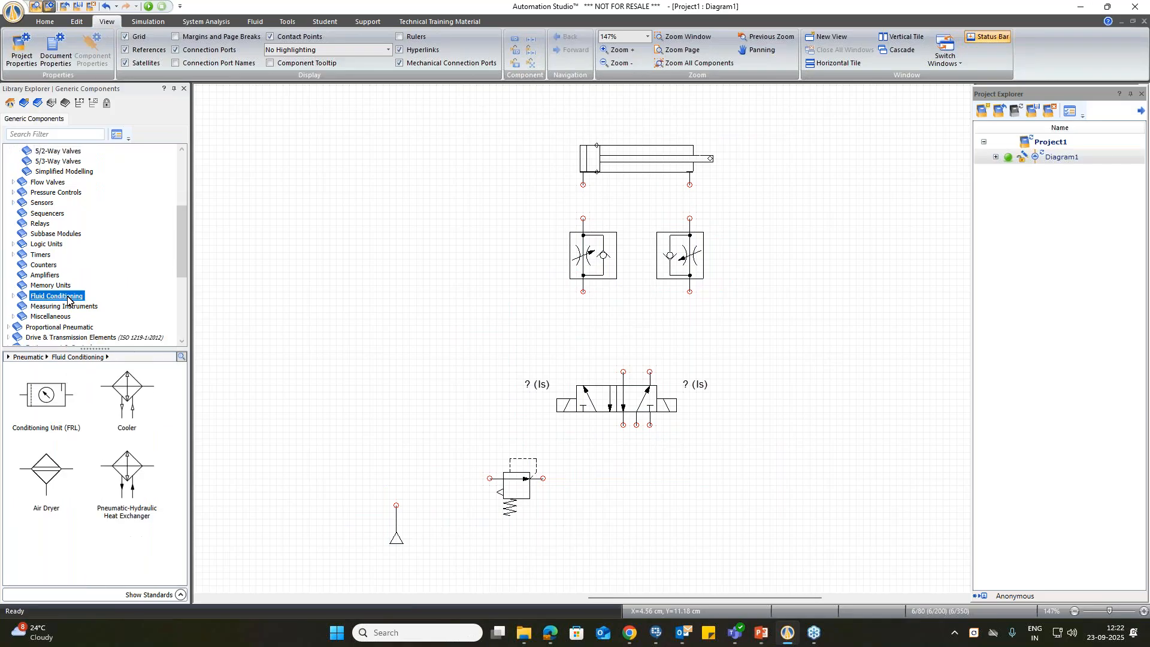
pyautogui.click(12, 296)
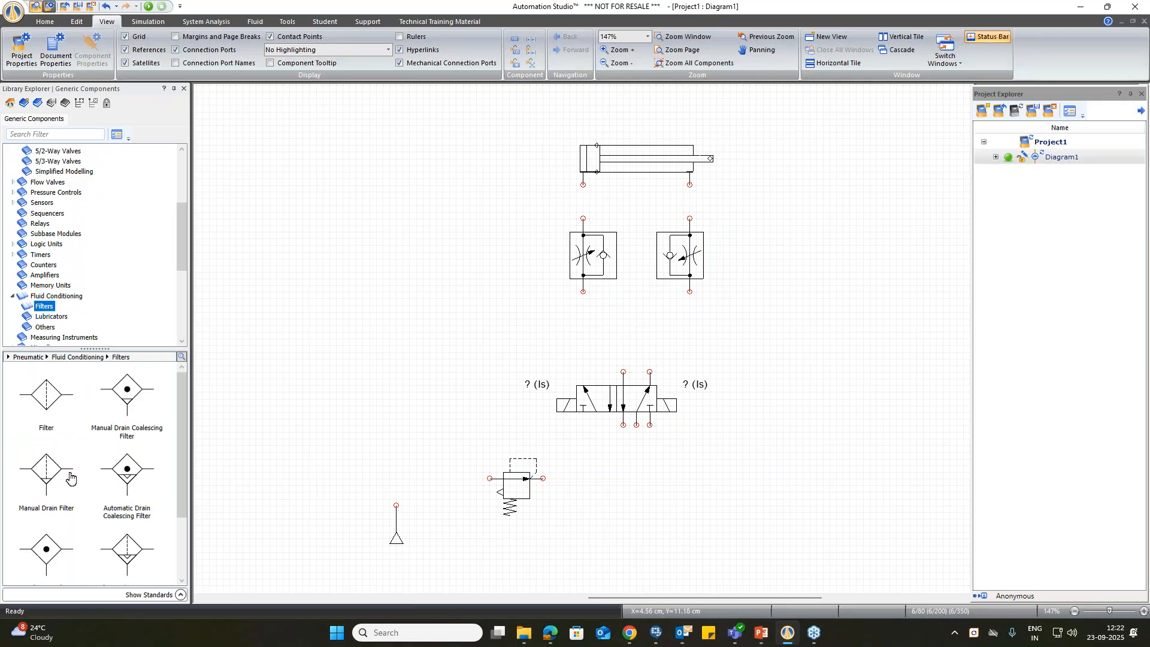
pyautogui.moveTo(53, 472); pyautogui.dragTo(485, 475)
pyautogui.click(690, 481)
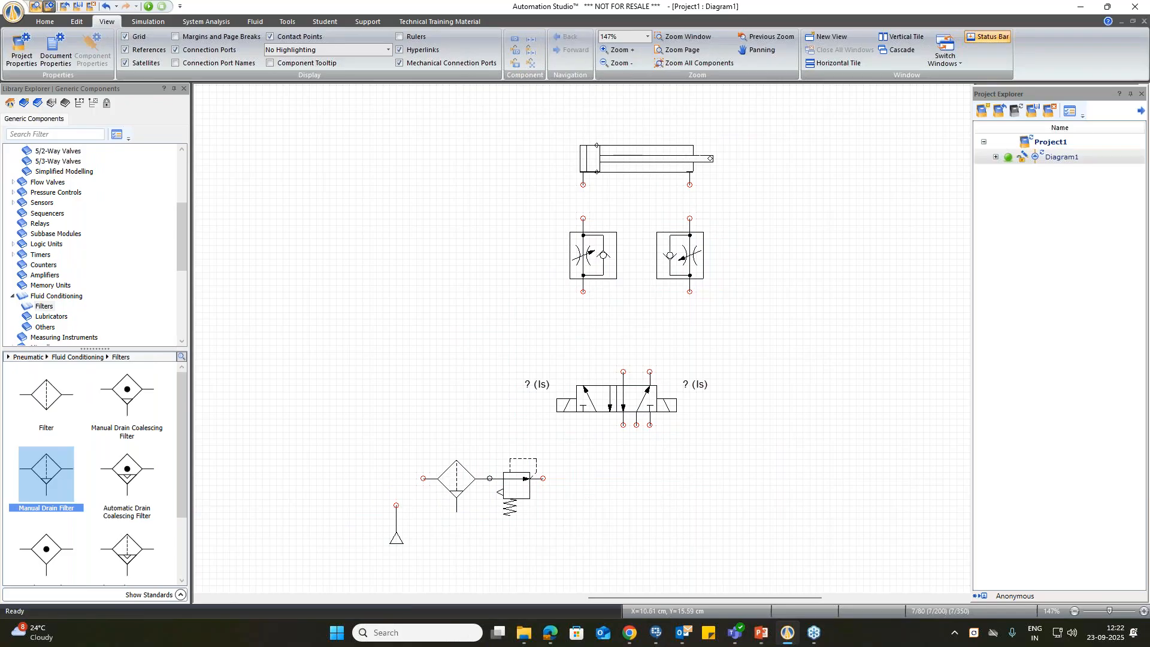
# Step: Connect the source, filter, regulator, 5/2-way valve, throttle valves and cylinder ports with pneumatic lines
pyautogui.moveTo(410, 485); pyautogui.dragTo(423, 478)
pyautogui.moveTo(542, 478)
pyautogui.mouseDown()
pyautogui.moveTo(618, 473)
pyautogui.moveTo(636, 427)
pyautogui.mouseUp()
pyautogui.moveTo(584, 372); pyautogui.dragTo(583, 292)
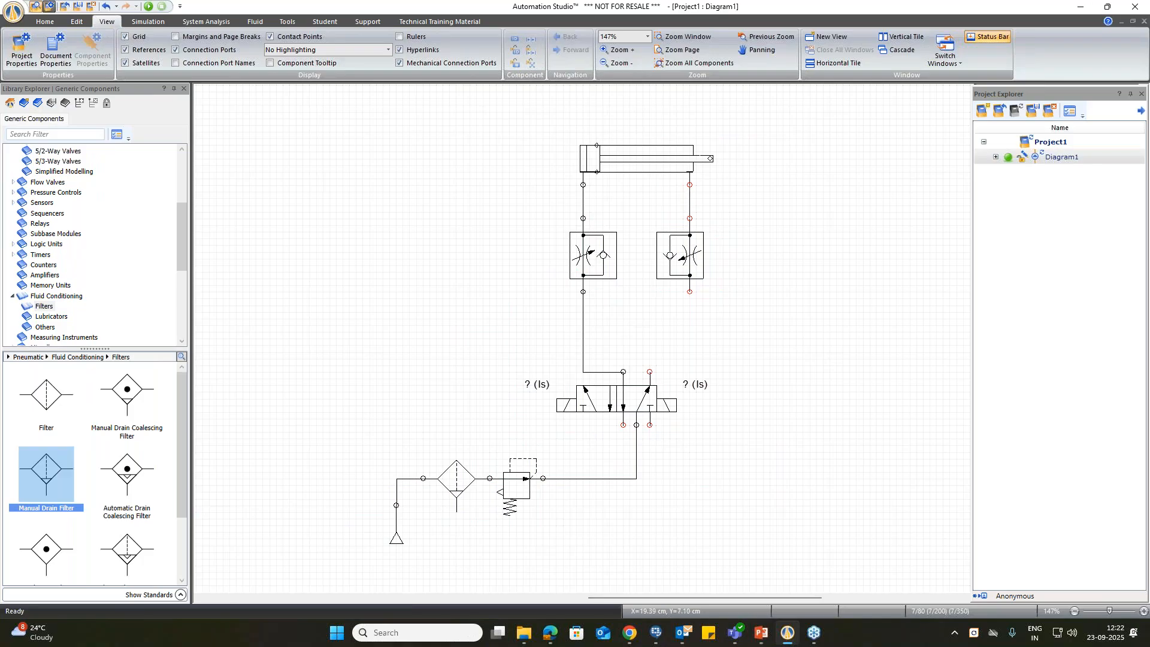
pyautogui.moveTo(689, 291); pyautogui.dragTo(676, 345)
# Step: Attach an Exhaust to each of the two open lower ports of the 5/2-way valve
pyautogui.scroll(5, 72, 269)
pyautogui.click(37, 171)
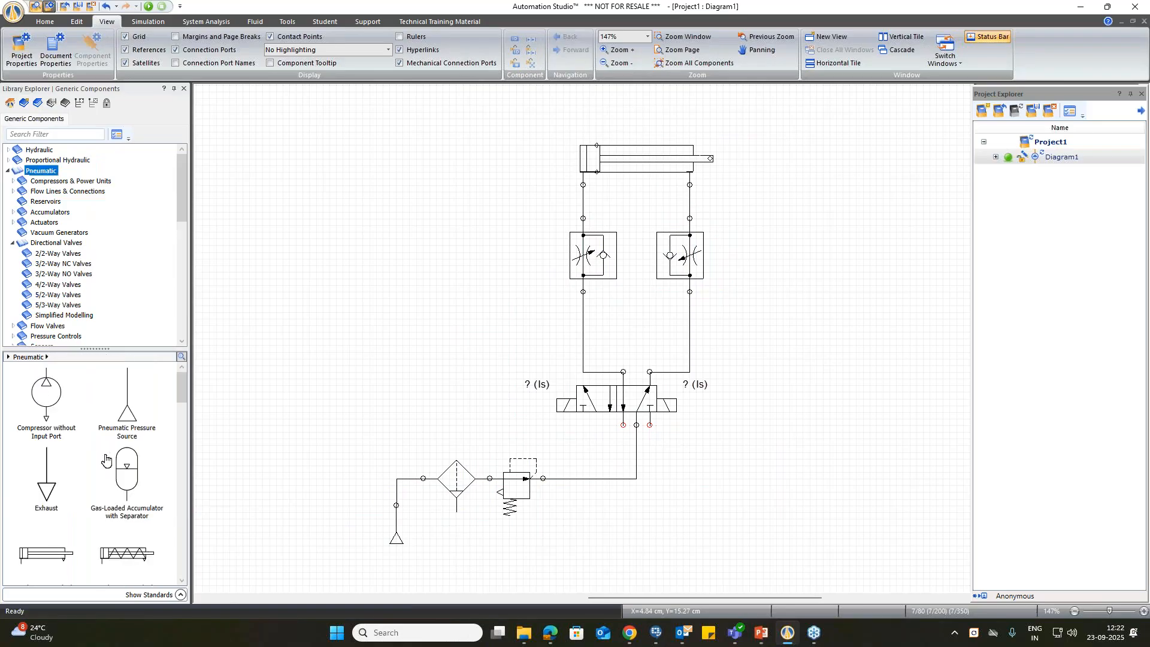
pyautogui.moveTo(61, 493); pyautogui.dragTo(651, 440)
# Step: Examine the double-acting cylinder's technical data and its driving and resistive force curves
pyautogui.rightClick(769, 329)
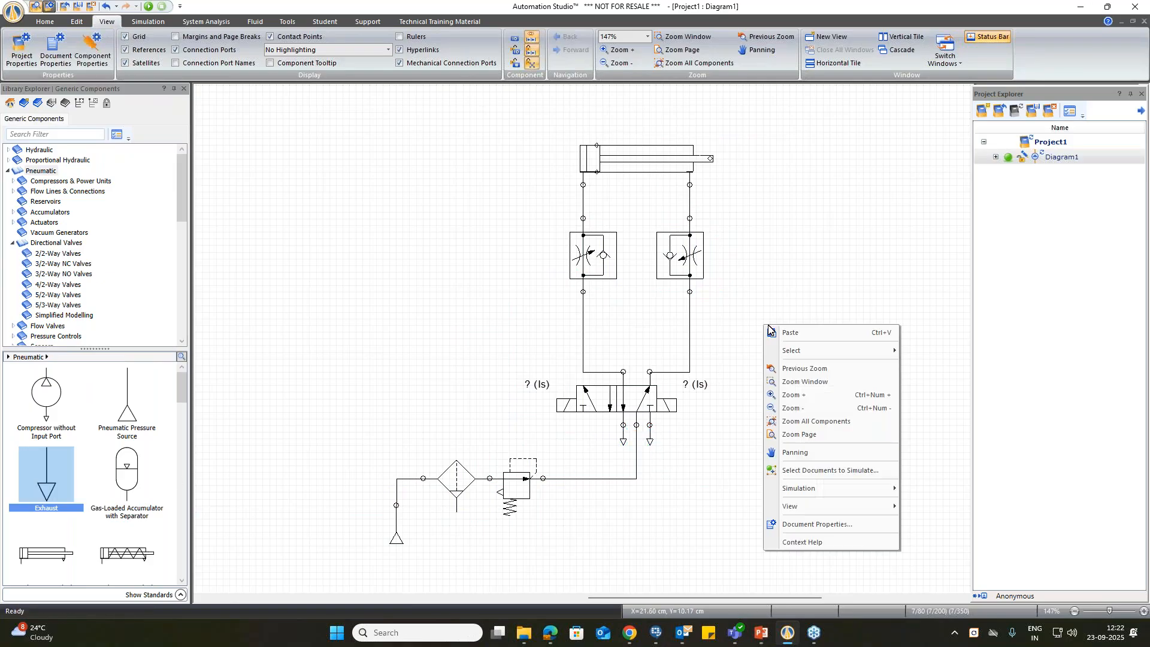
pyautogui.click(816, 422)
pyautogui.moveTo(635, 598)
pyautogui.mouseDown()
pyautogui.moveTo(683, 601)
pyautogui.moveTo(655, 604)
pyautogui.mouseUp()
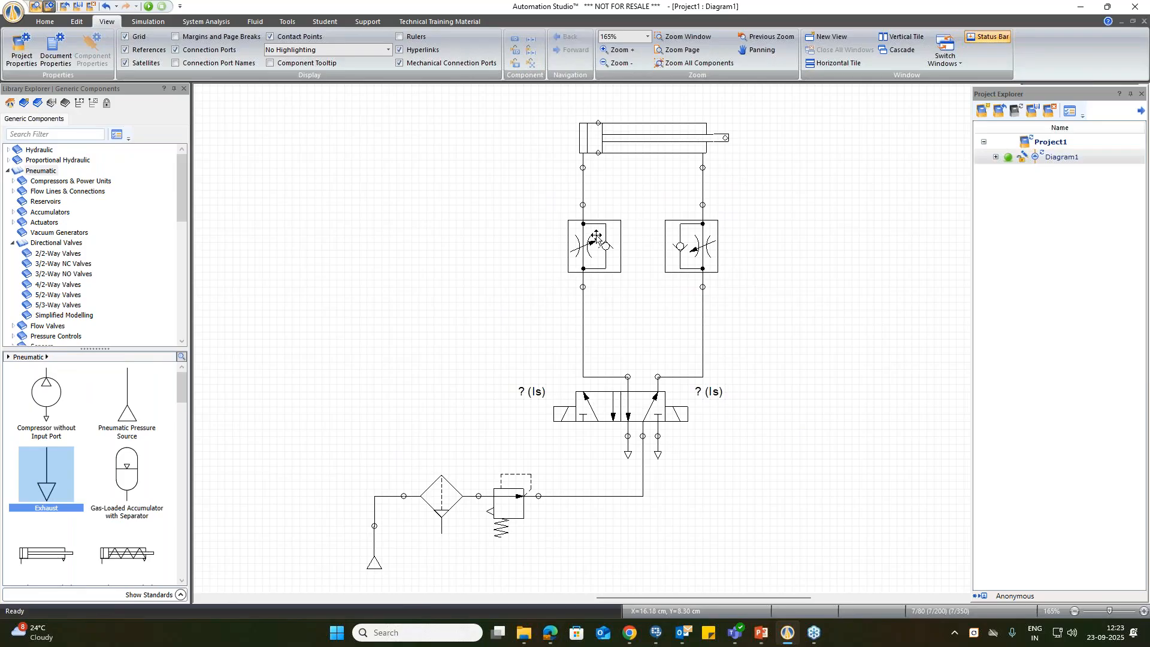
pyautogui.doubleClick(651, 143)
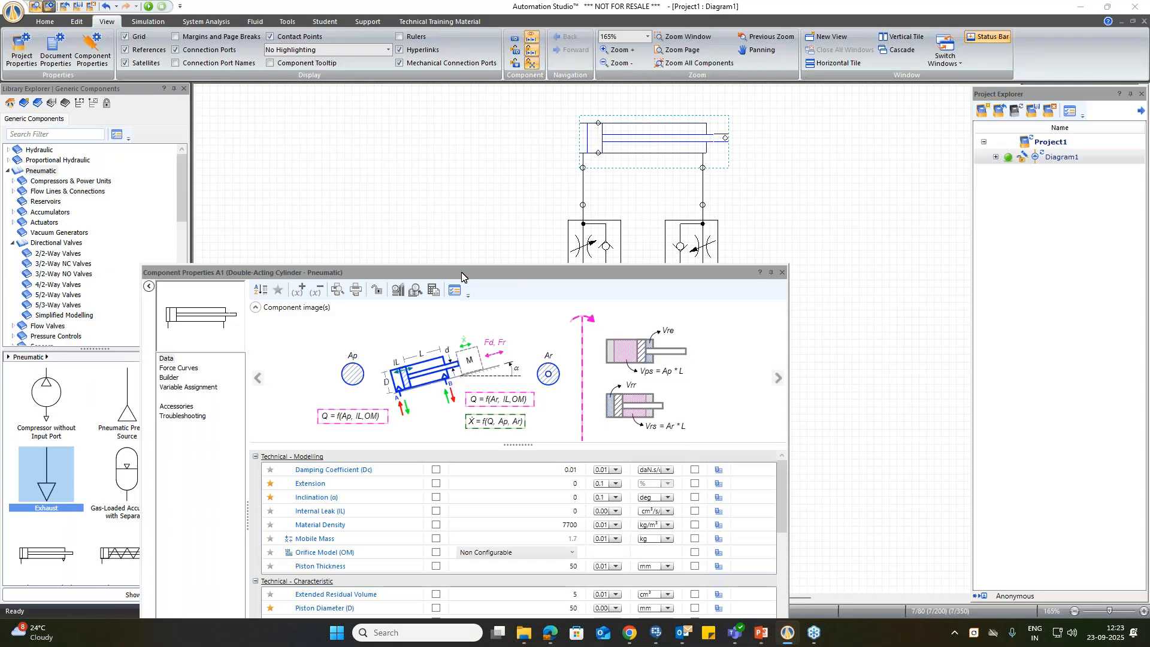
pyautogui.click(482, 160)
pyautogui.moveTo(484, 284); pyautogui.dragTo(571, 72)
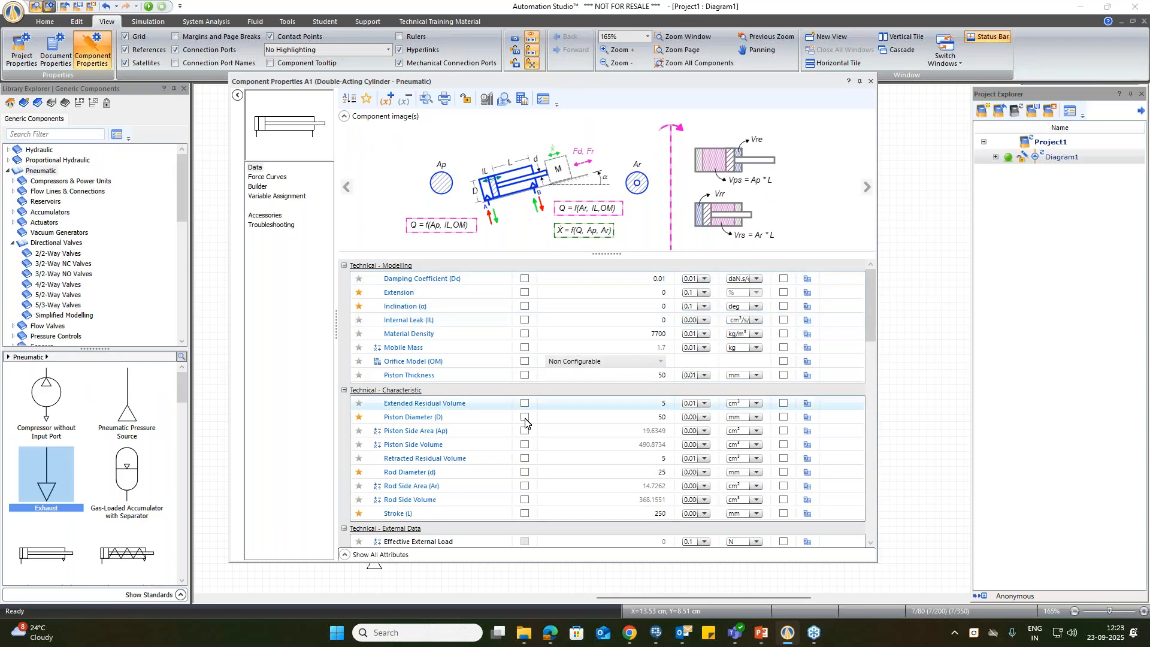
pyautogui.scroll(-4, 515, 416)
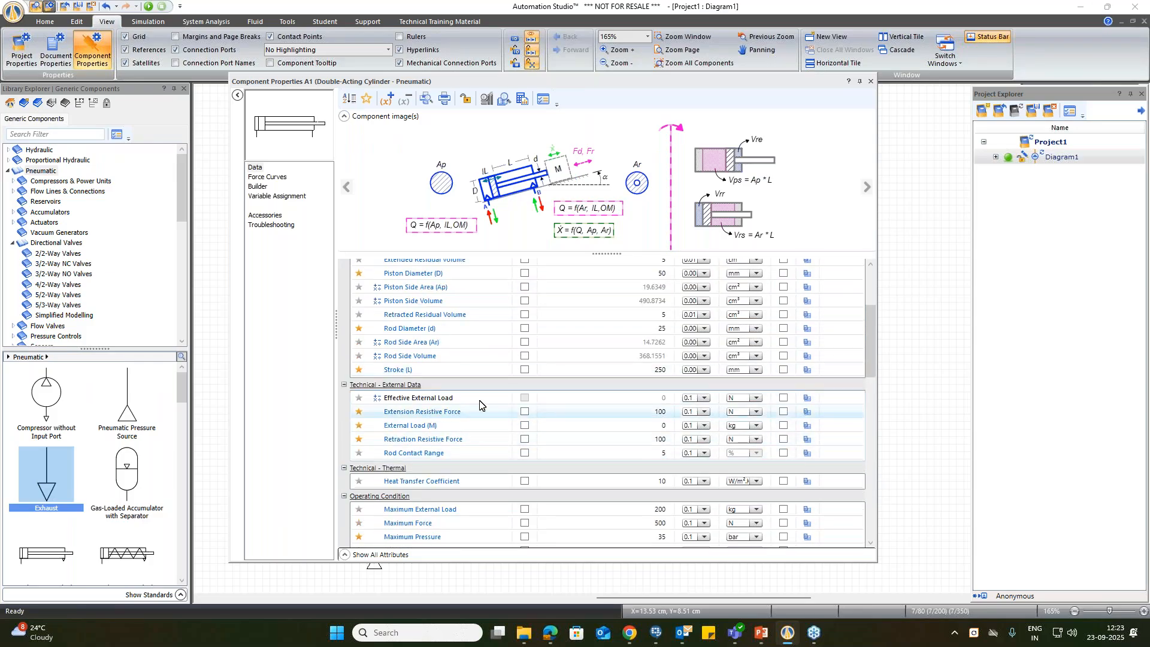
pyautogui.scroll(-7, 539, 431)
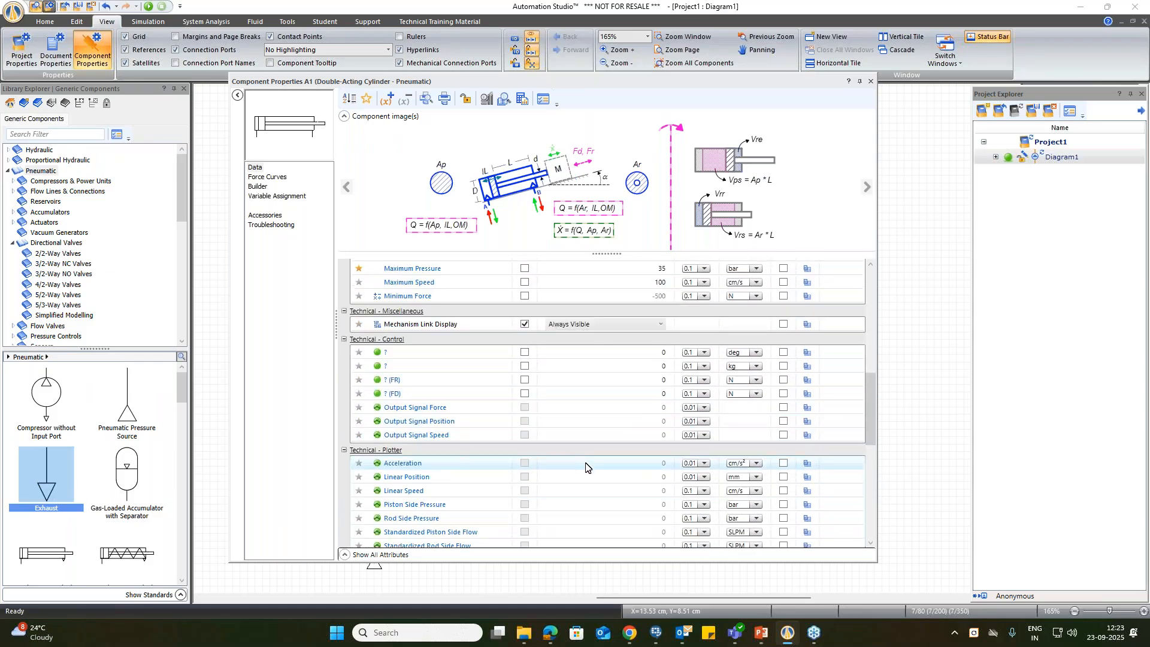
pyautogui.scroll(4, 587, 466)
pyautogui.scroll(6, 596, 465)
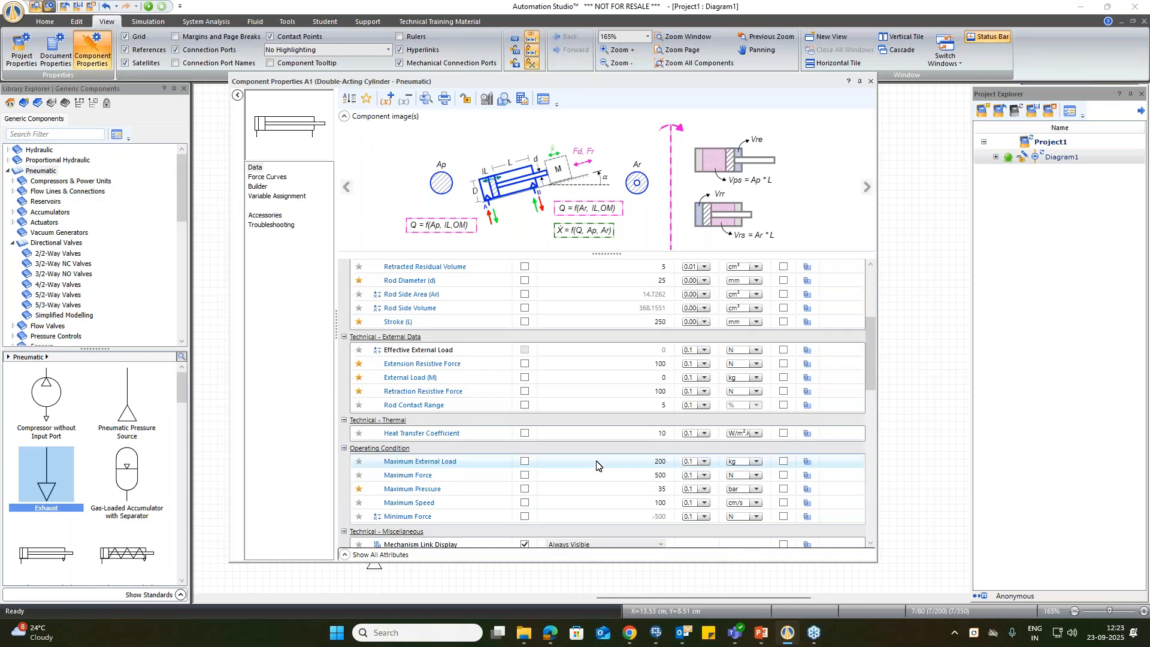
pyautogui.click(270, 178)
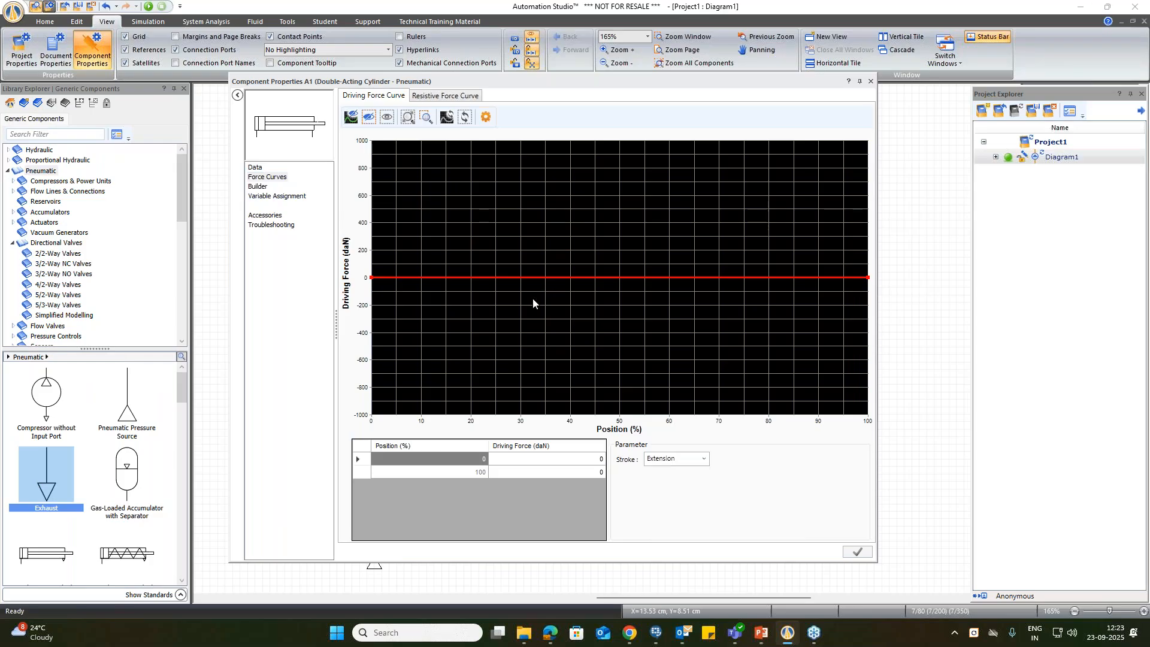
pyautogui.click(432, 99)
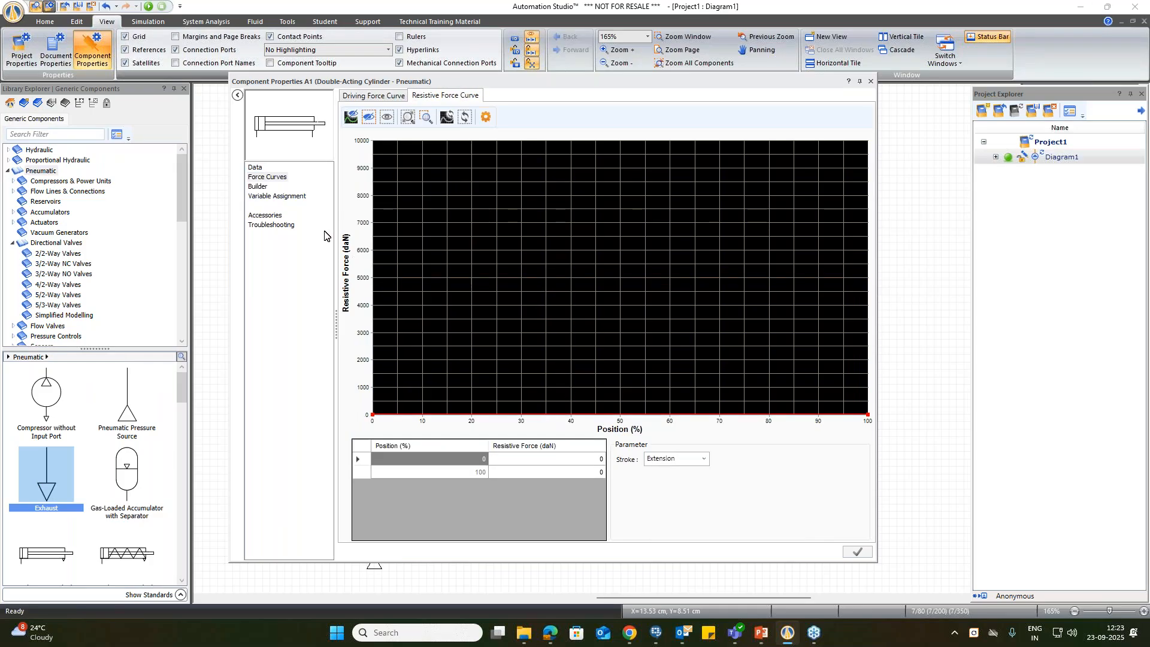
# Step: Try adding springs on both sides of the cylinder's piston in the Builder and check its piston symbol options, without applying
pyautogui.click(257, 186)
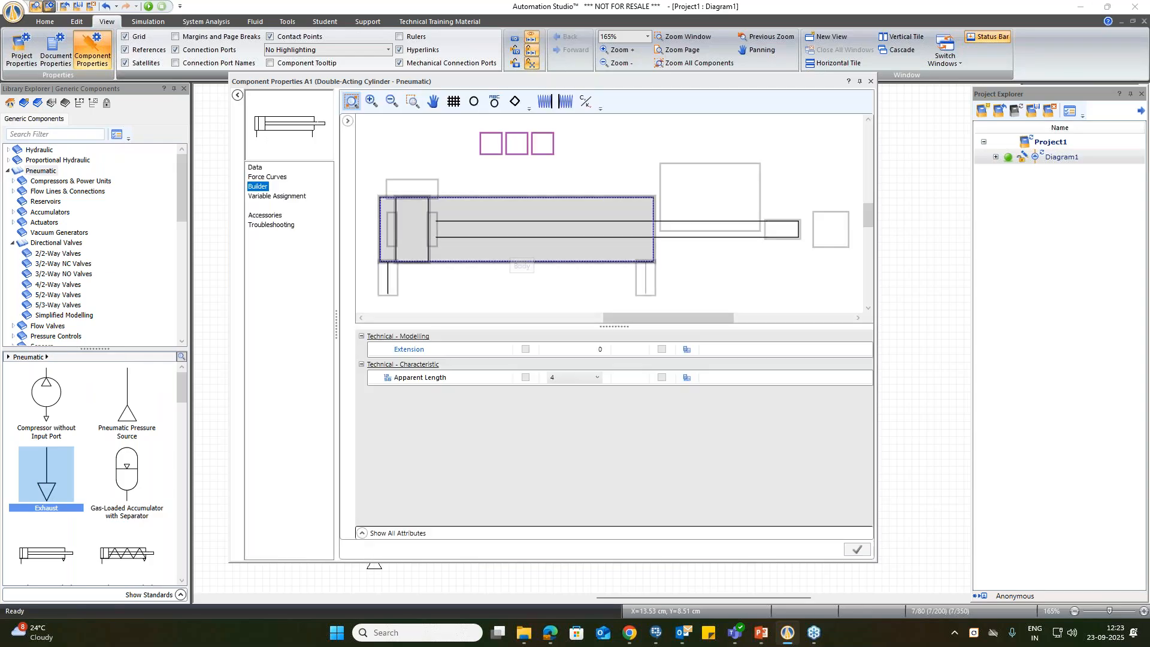
pyautogui.click(566, 102)
pyautogui.click(545, 103)
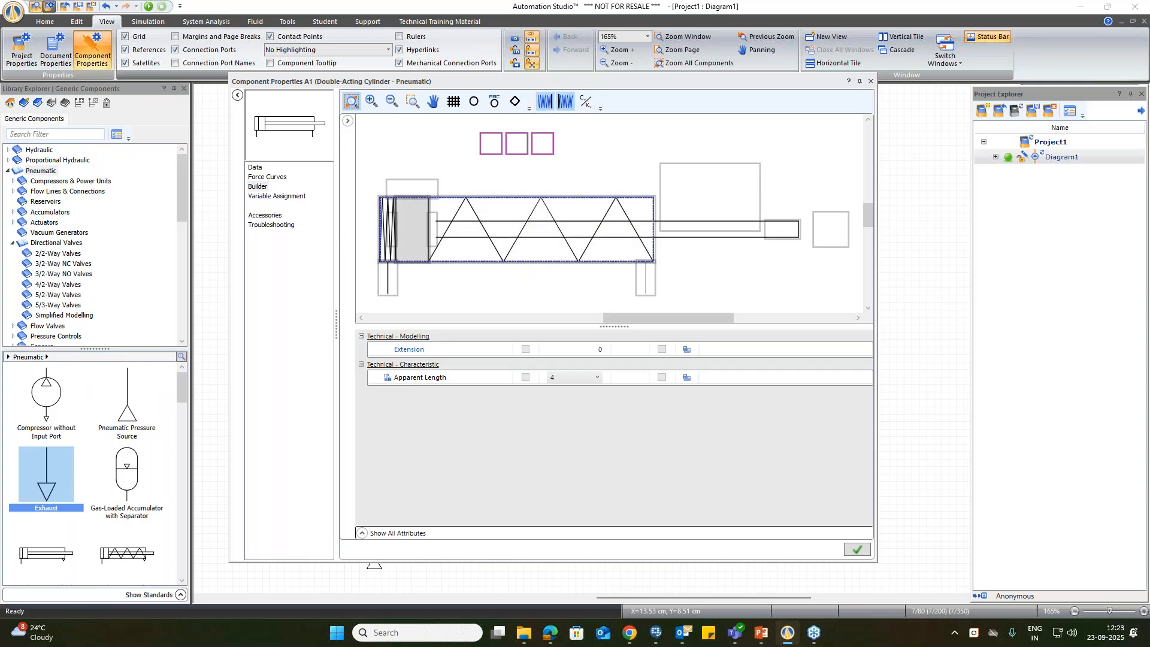
pyautogui.doubleClick(412, 231)
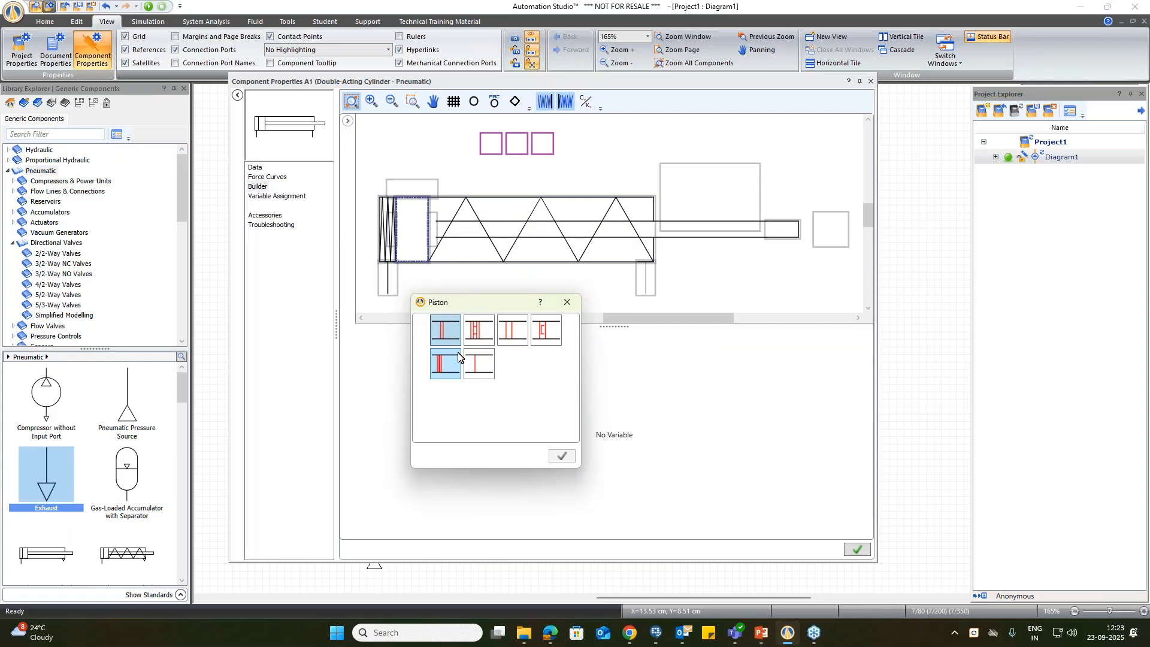
pyautogui.click(436, 232)
pyautogui.click(567, 302)
pyautogui.doubleClick(431, 229)
pyautogui.click(567, 301)
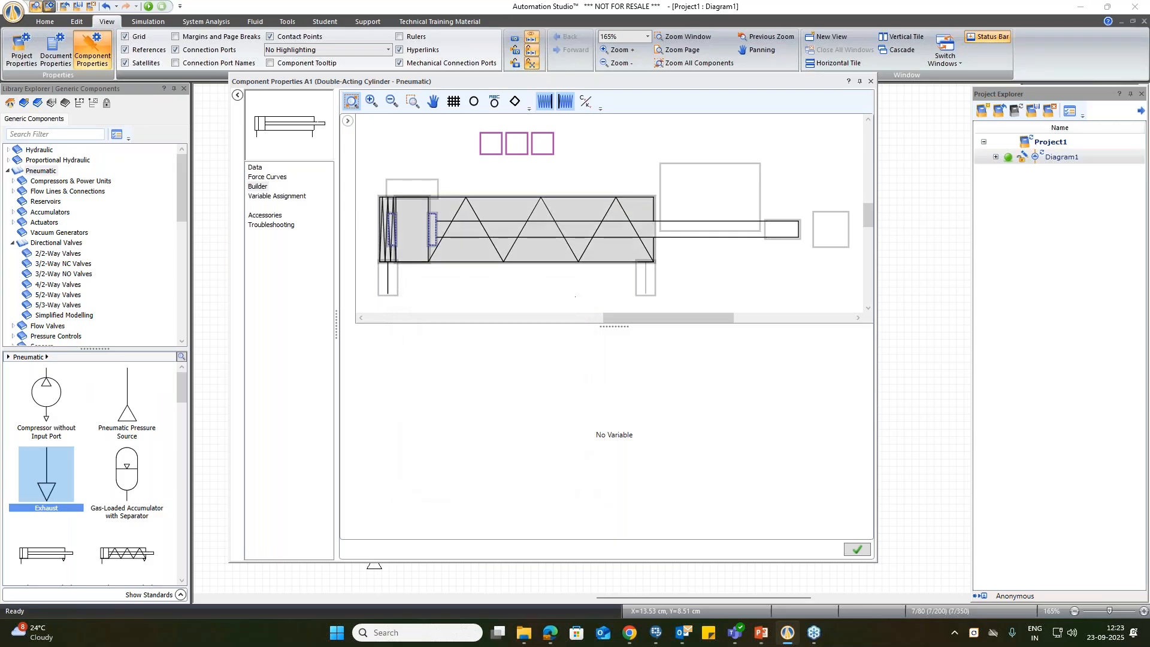
pyautogui.click(870, 82)
pyautogui.click(601, 340)
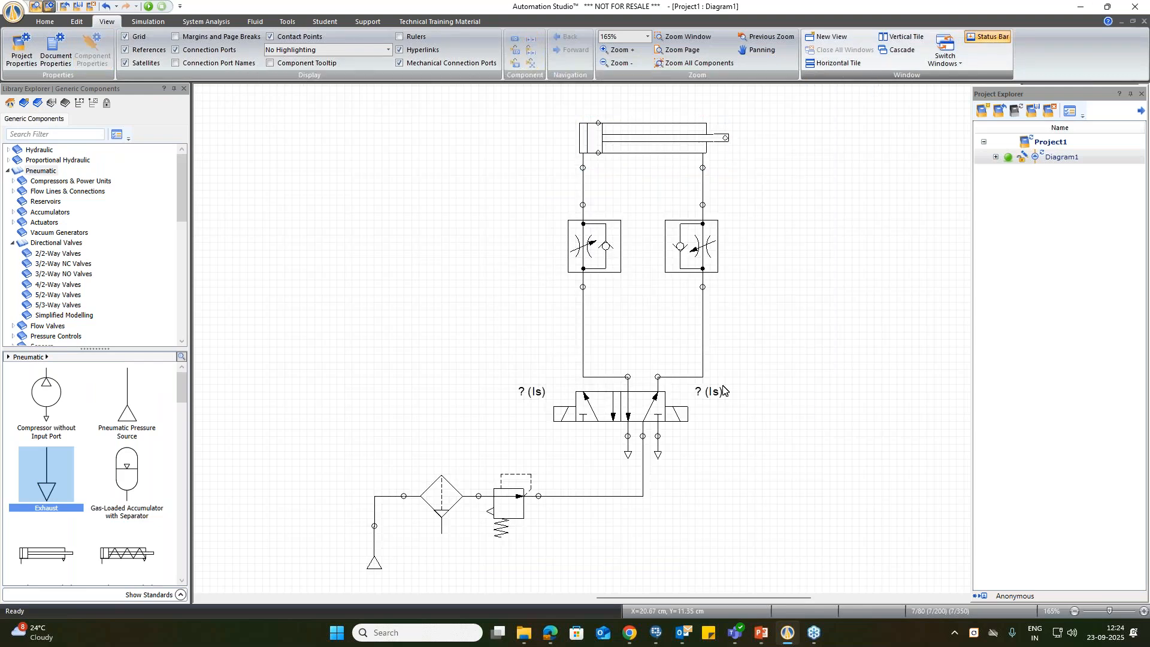
# Step: Review the modelling, operating and identification data of the 5/2-way directional valve
pyautogui.doubleClick(639, 423)
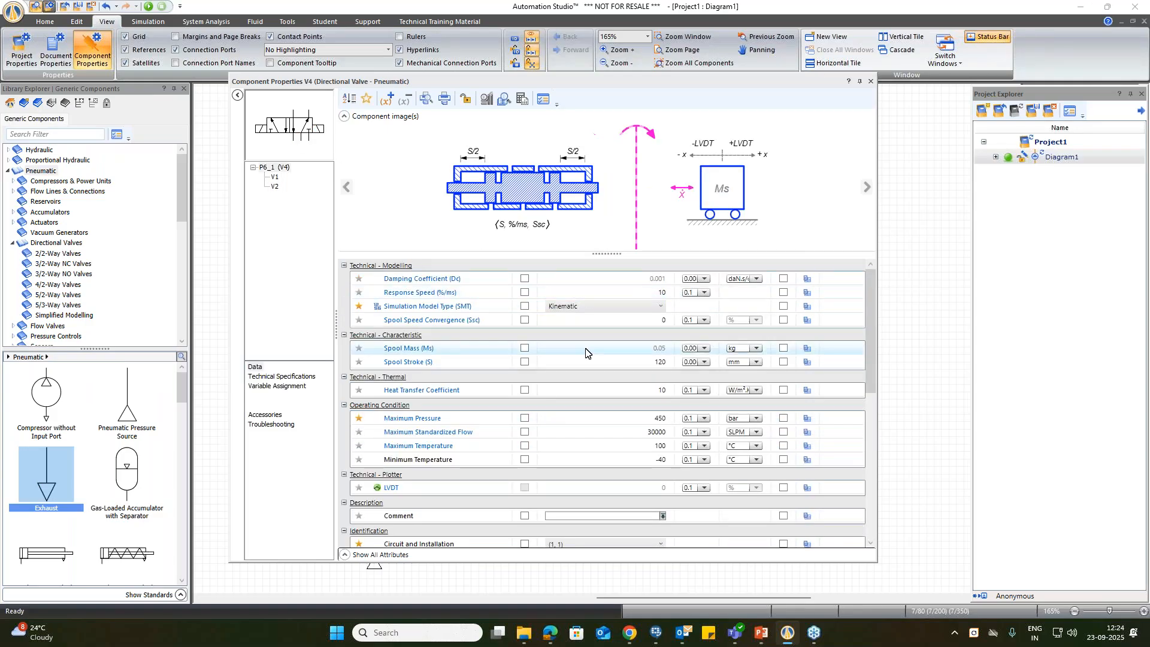
pyautogui.scroll(-3, 592, 383)
pyautogui.scroll(8, 527, 437)
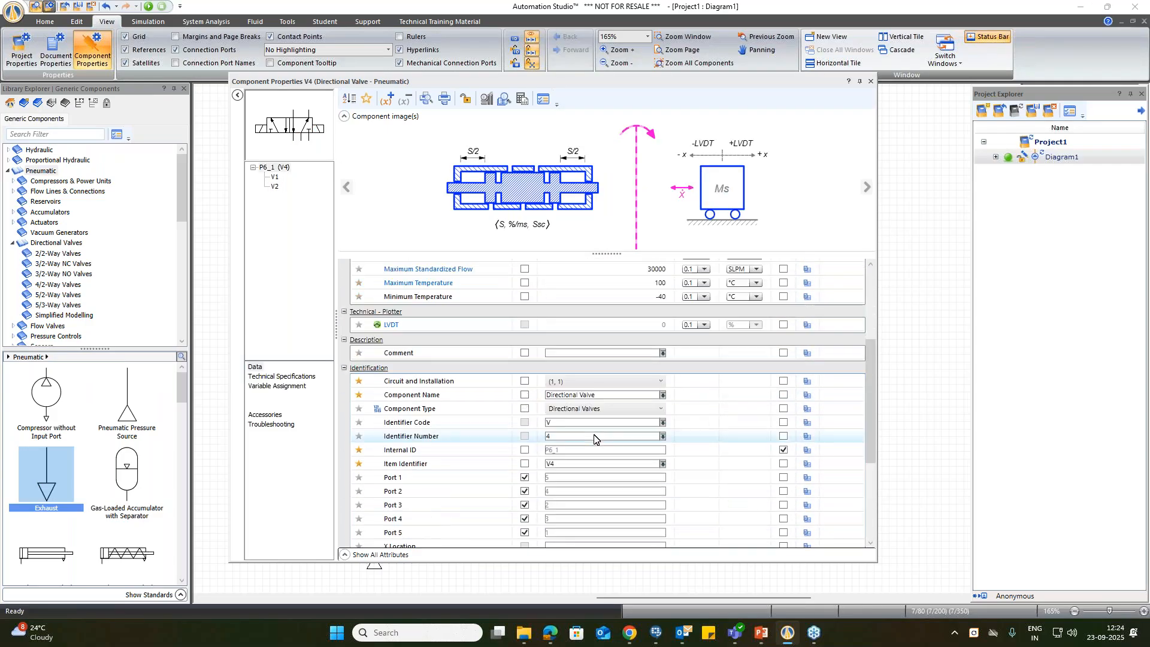
# Step: Check the 5/2-way valve's technical specification options for valve type, number of ports, number of positions and initial position
pyautogui.click(302, 378)
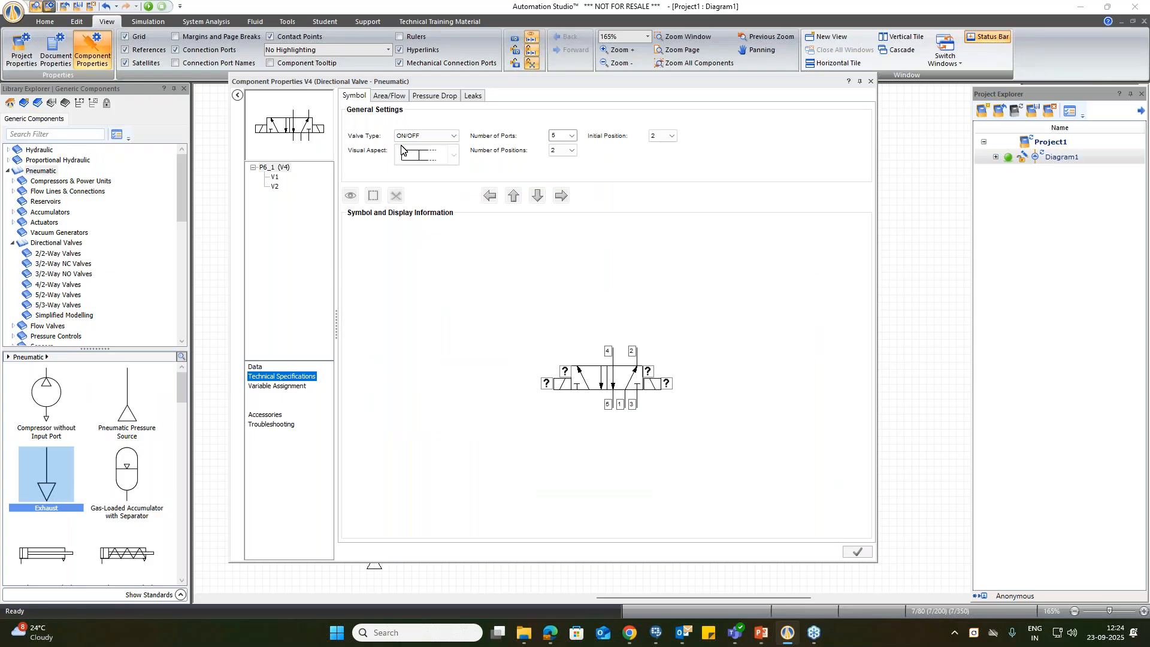
pyautogui.click(419, 135)
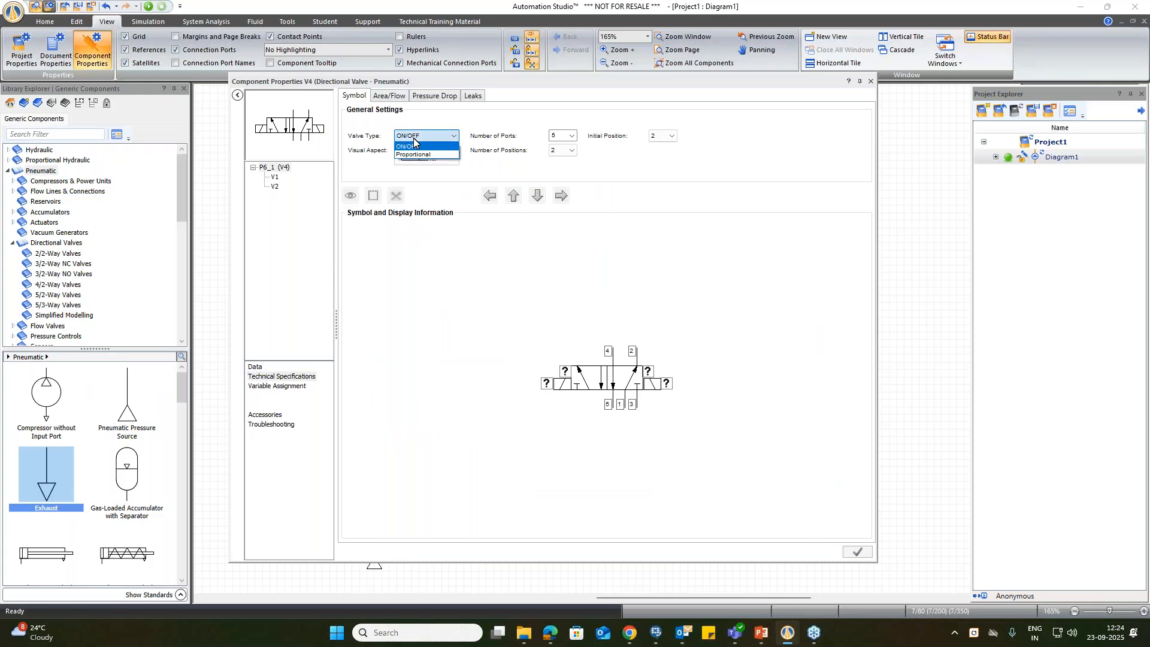
pyautogui.click(413, 143)
pyautogui.click(571, 136)
pyautogui.click(564, 151)
pyautogui.click(564, 152)
pyautogui.click(565, 152)
pyautogui.click(673, 135)
pyautogui.click(673, 135)
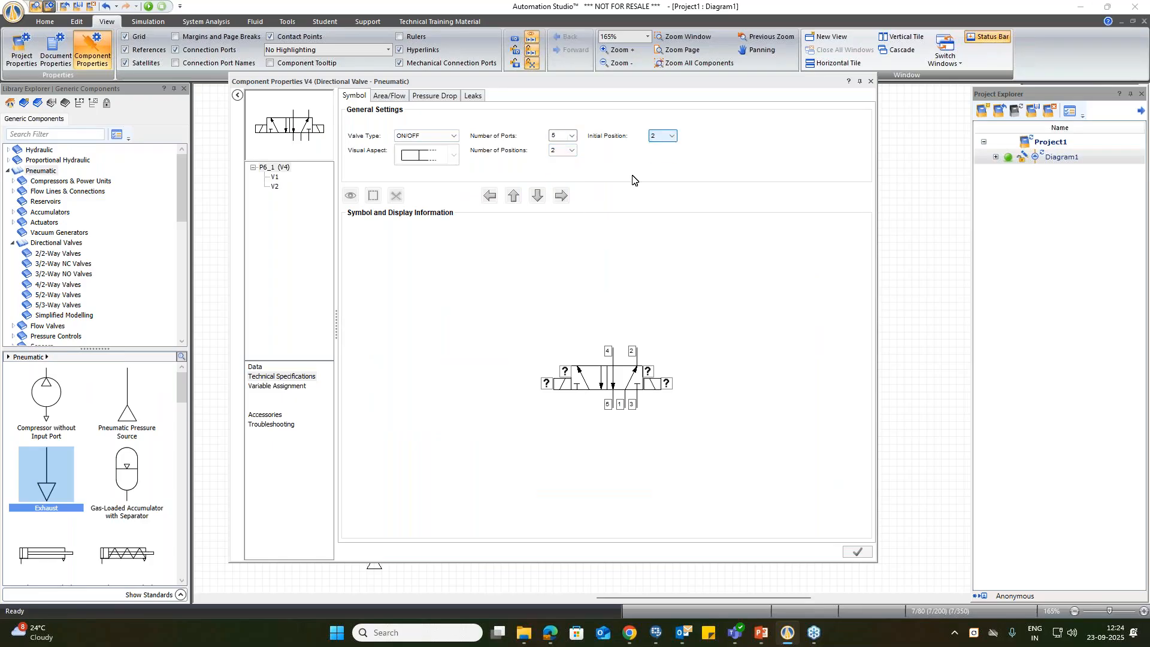
# Step: Review the available command types and standard spool configurations for the 5/2-way valve without changing either
pyautogui.doubleClick(560, 387)
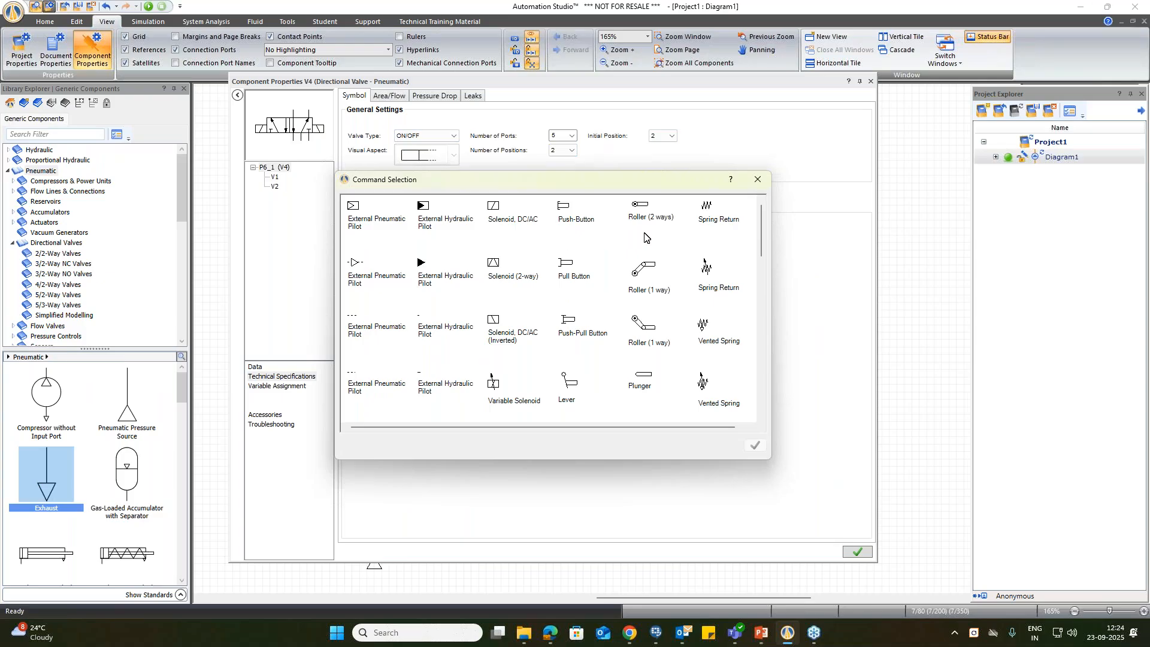
pyautogui.scroll(-7, 668, 313)
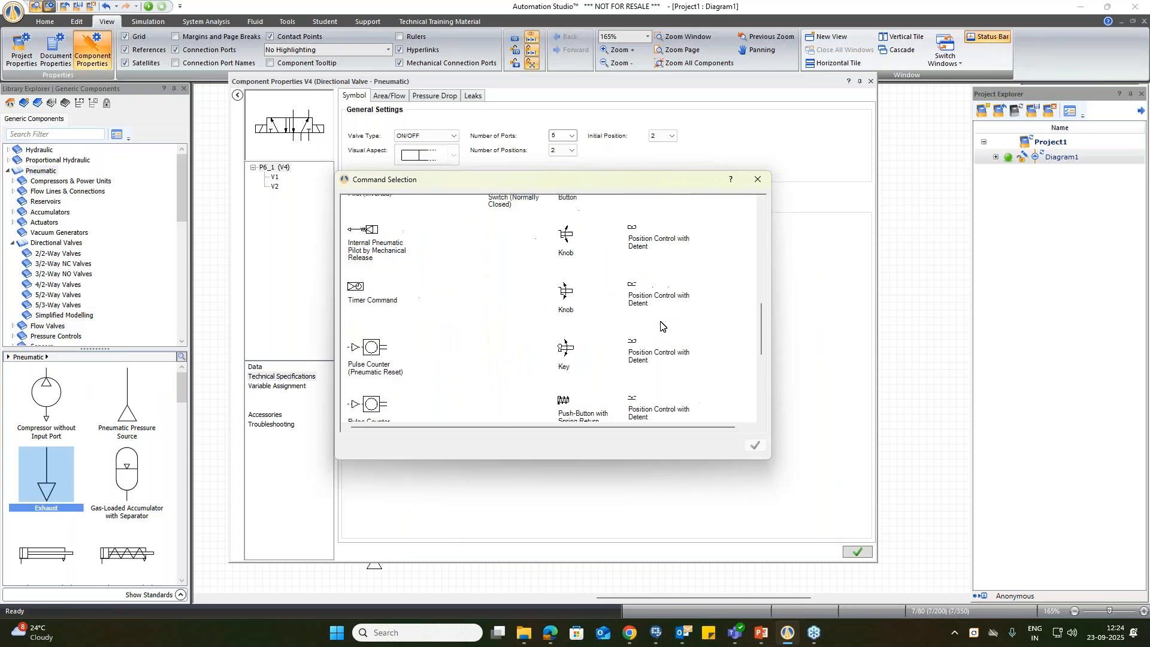
pyautogui.click(757, 180)
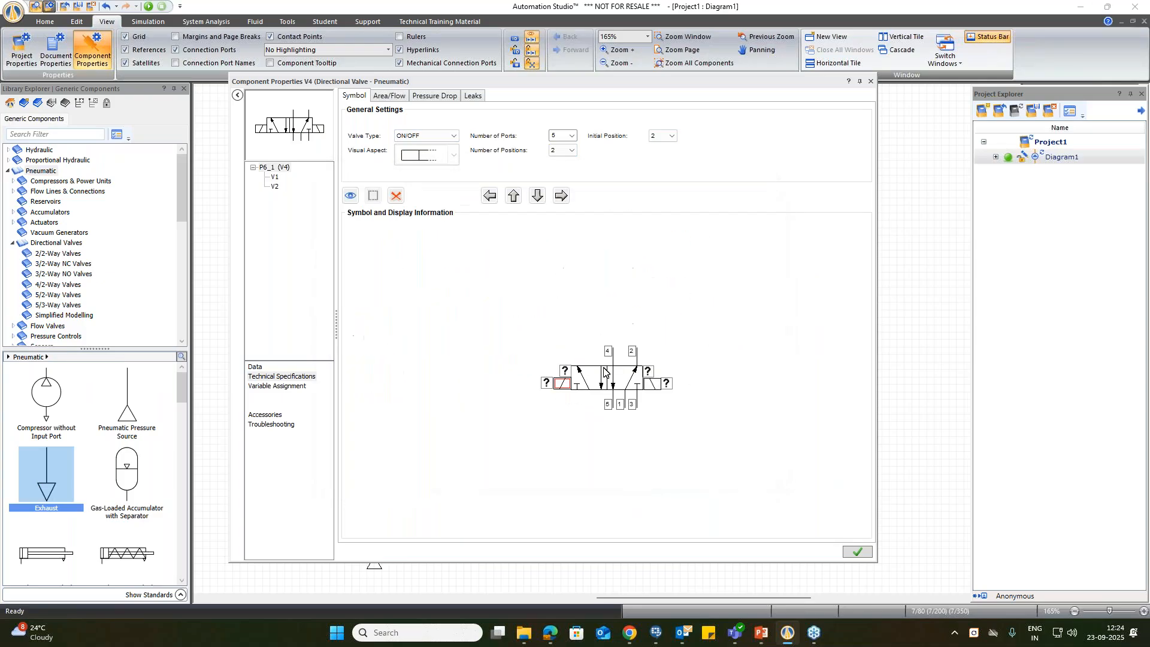
pyautogui.click(581, 388)
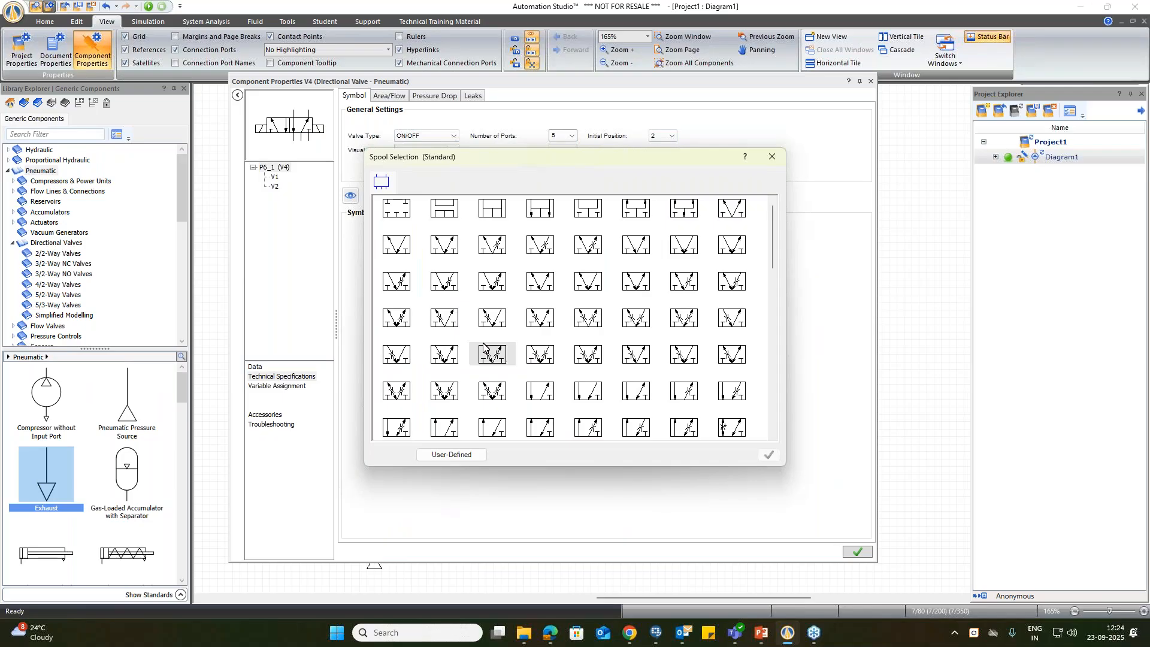
pyautogui.scroll(-10, 513, 270)
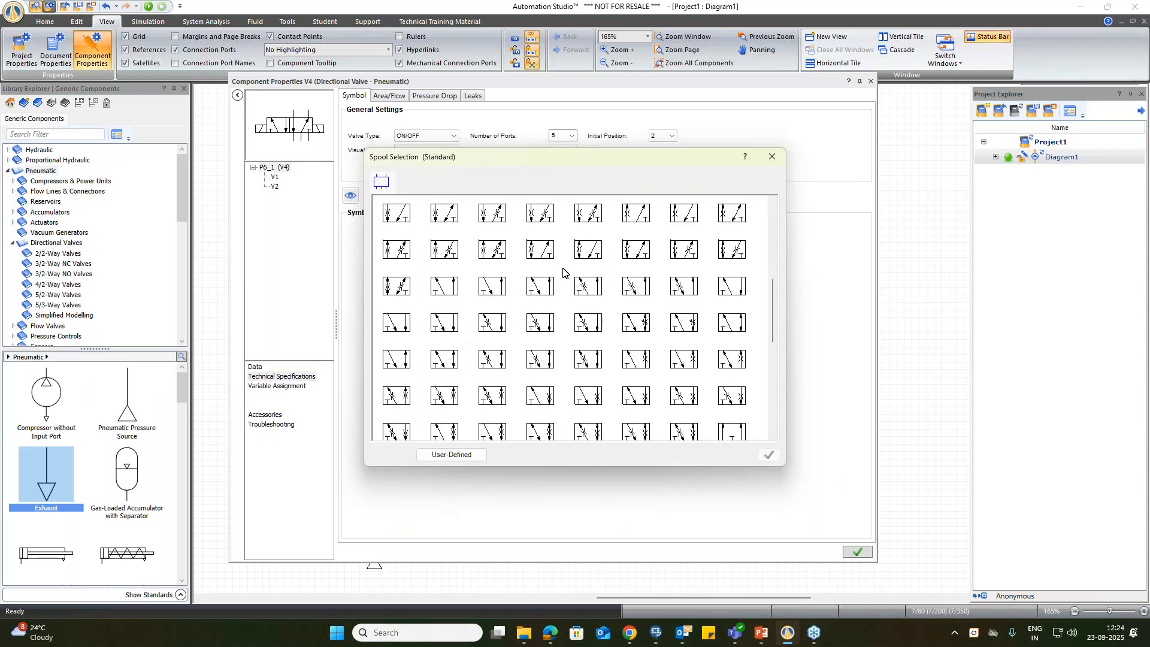
pyautogui.click(771, 156)
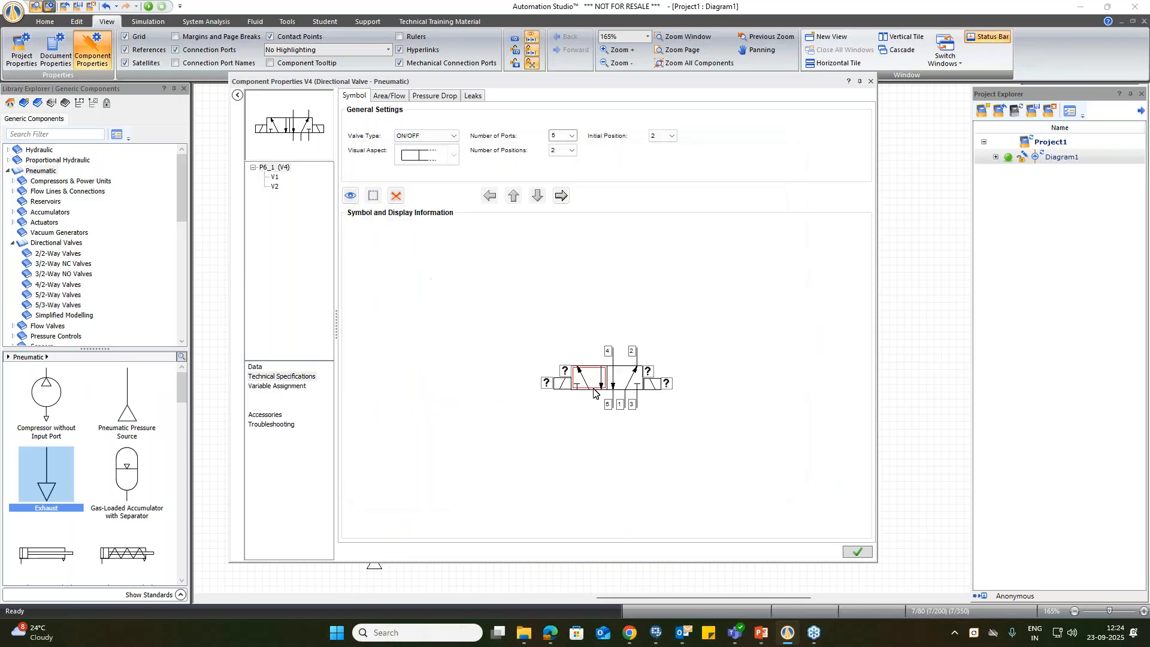
# Step: Add a Spring Return command beside the solenoid at each end of the 5/2-way valve and apply the change
pyautogui.click(570, 378)
pyautogui.click(703, 207)
pyautogui.click(754, 445)
pyautogui.click(646, 376)
pyautogui.click(703, 207)
pyautogui.click(753, 446)
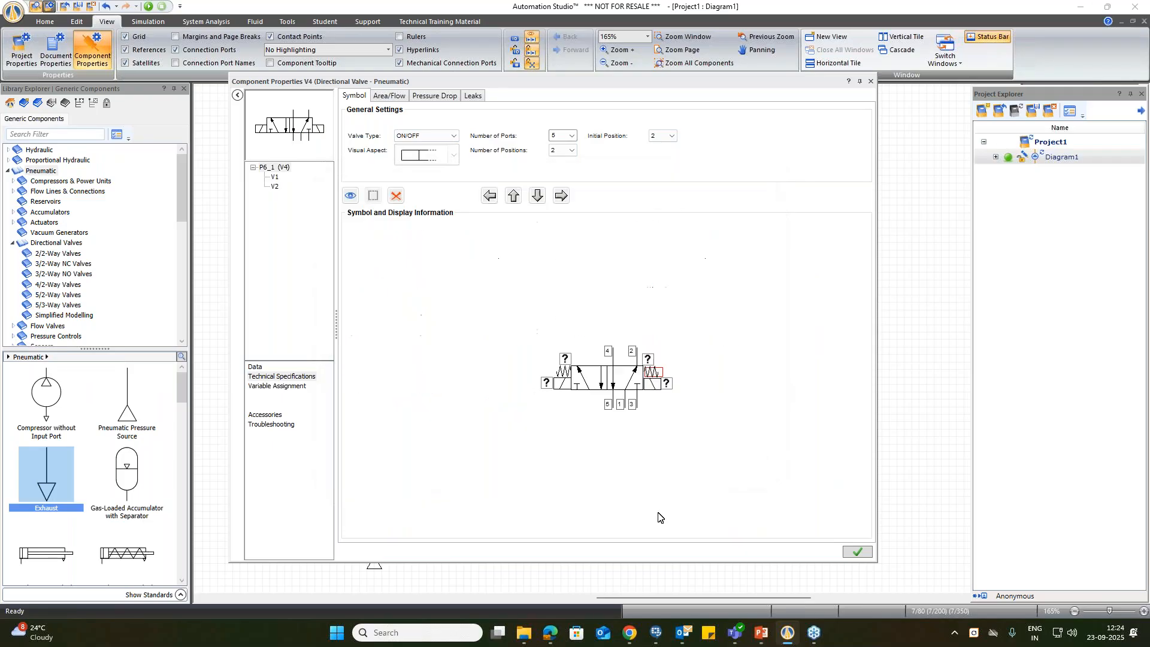
pyautogui.click(855, 552)
# Step: Review the 5/2-way valve's area/flow, pressure drop and leak characteristics, and close its component properties
pyautogui.click(388, 97)
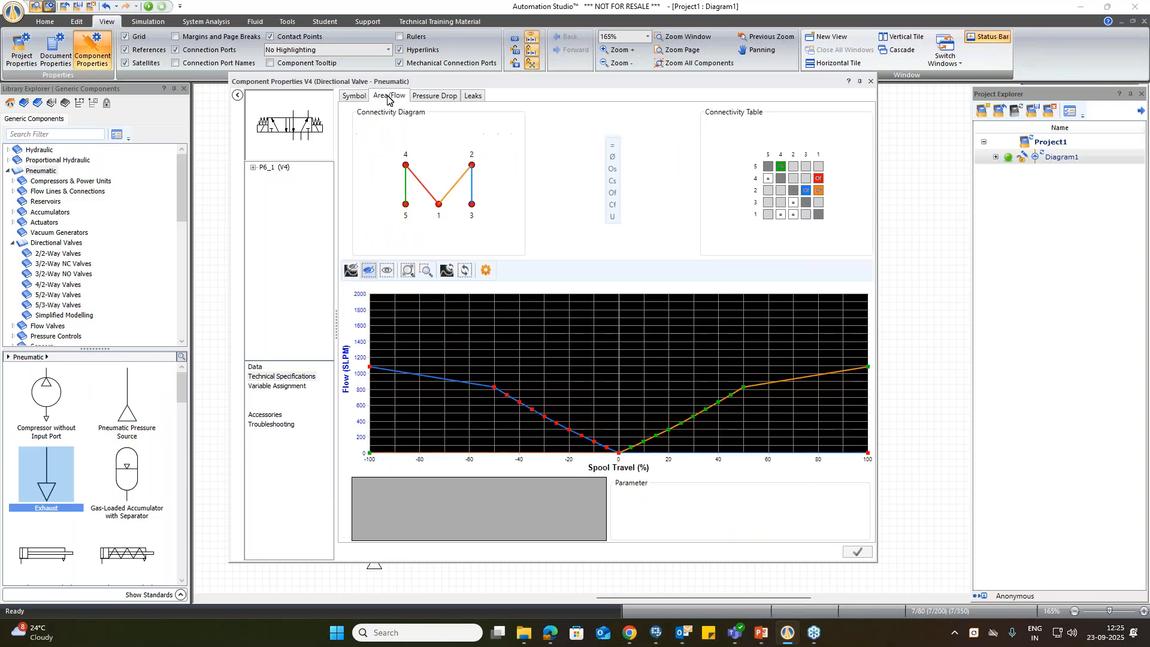
pyautogui.click(532, 411)
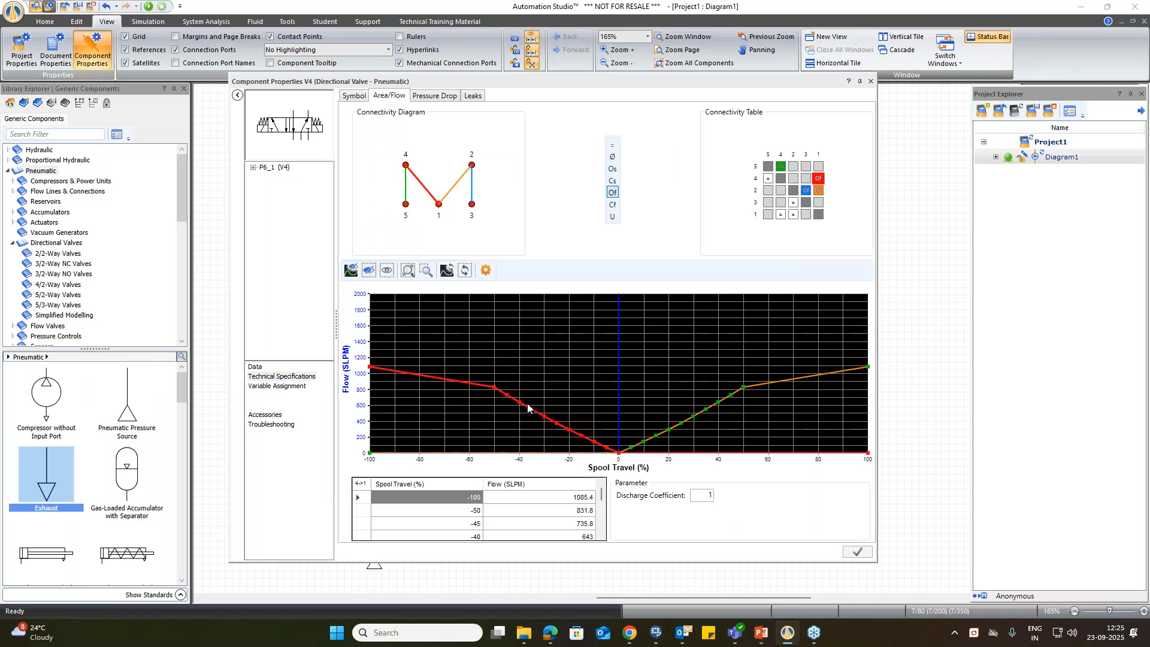
pyautogui.click(434, 95)
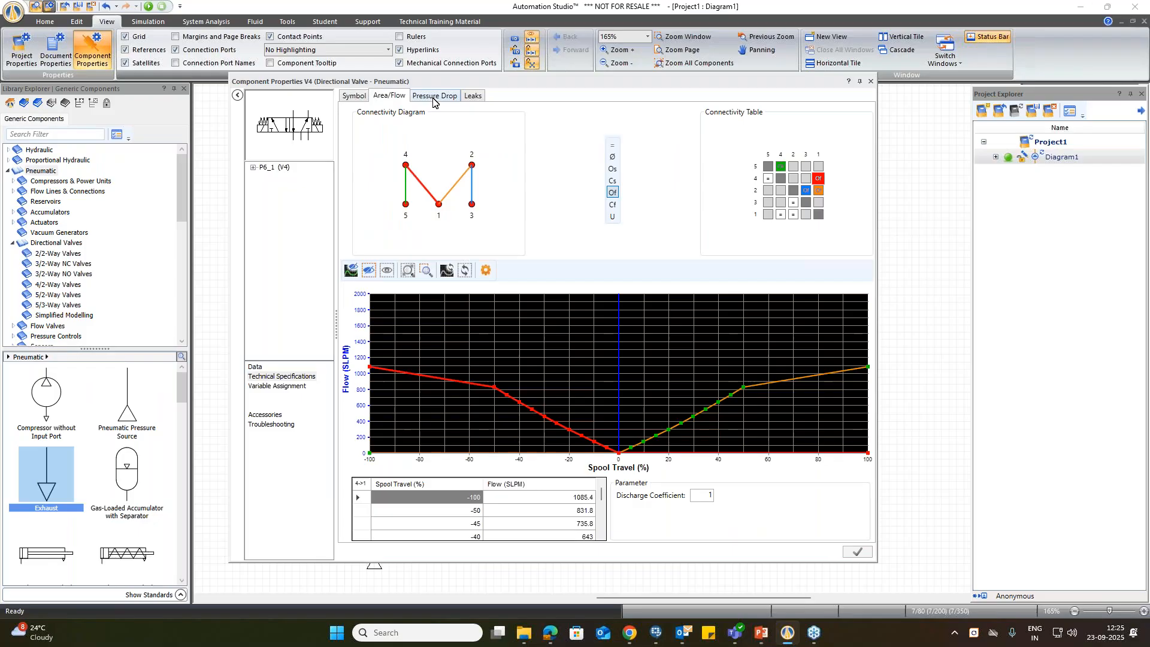
pyautogui.click(621, 442)
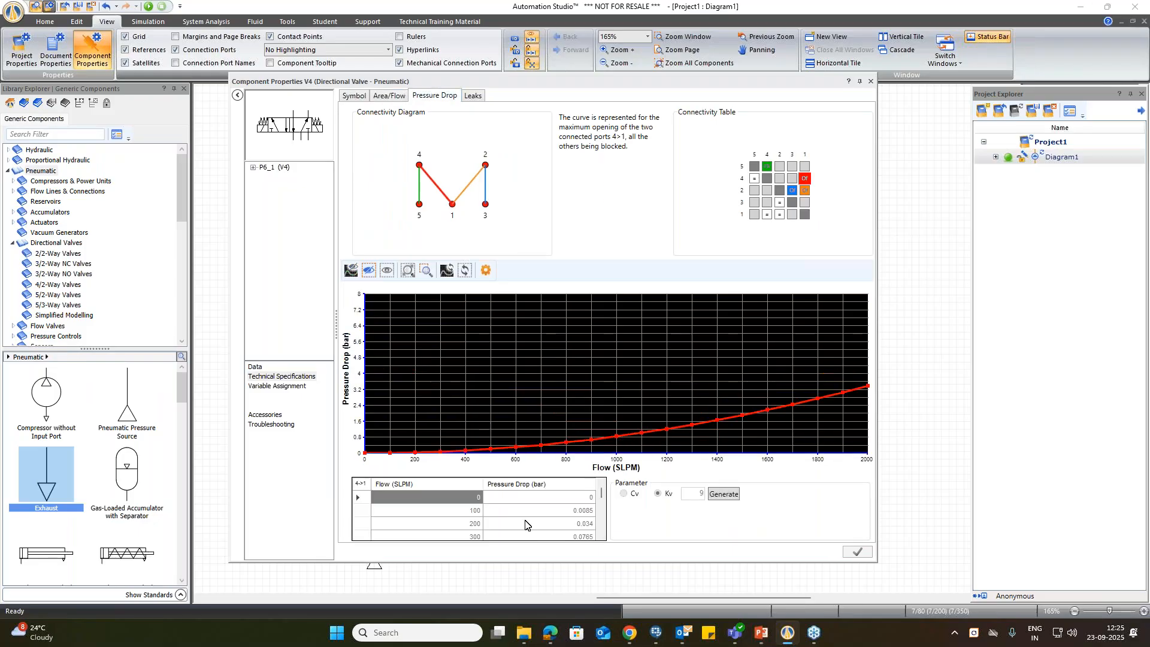
pyautogui.click(474, 97)
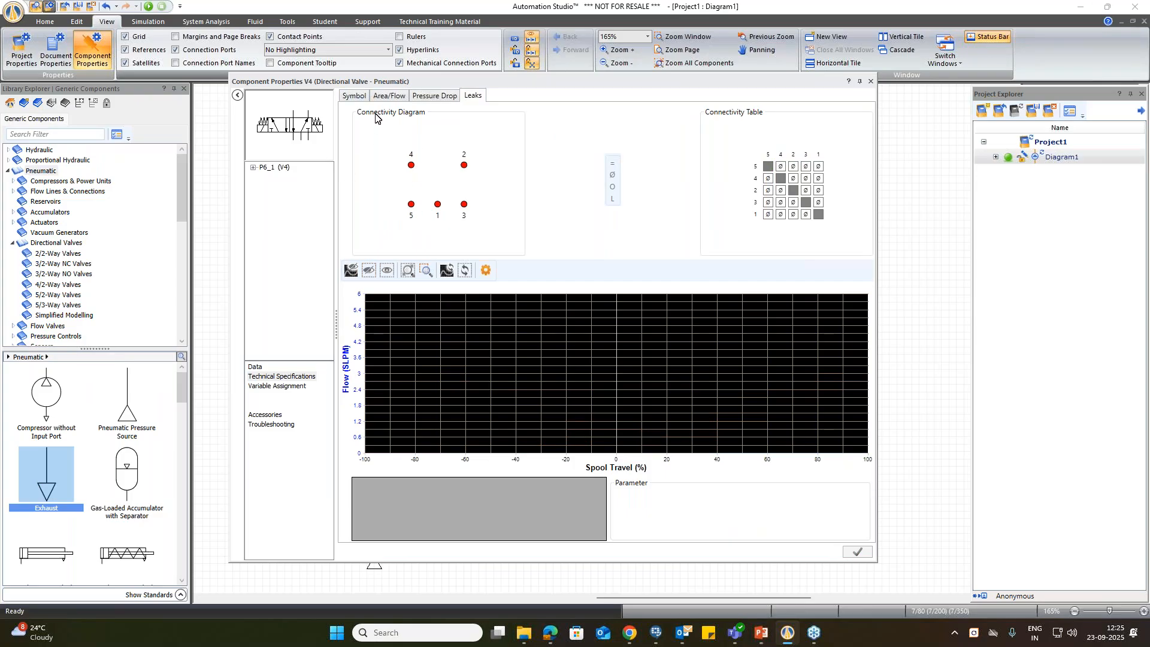
pyautogui.click(353, 95)
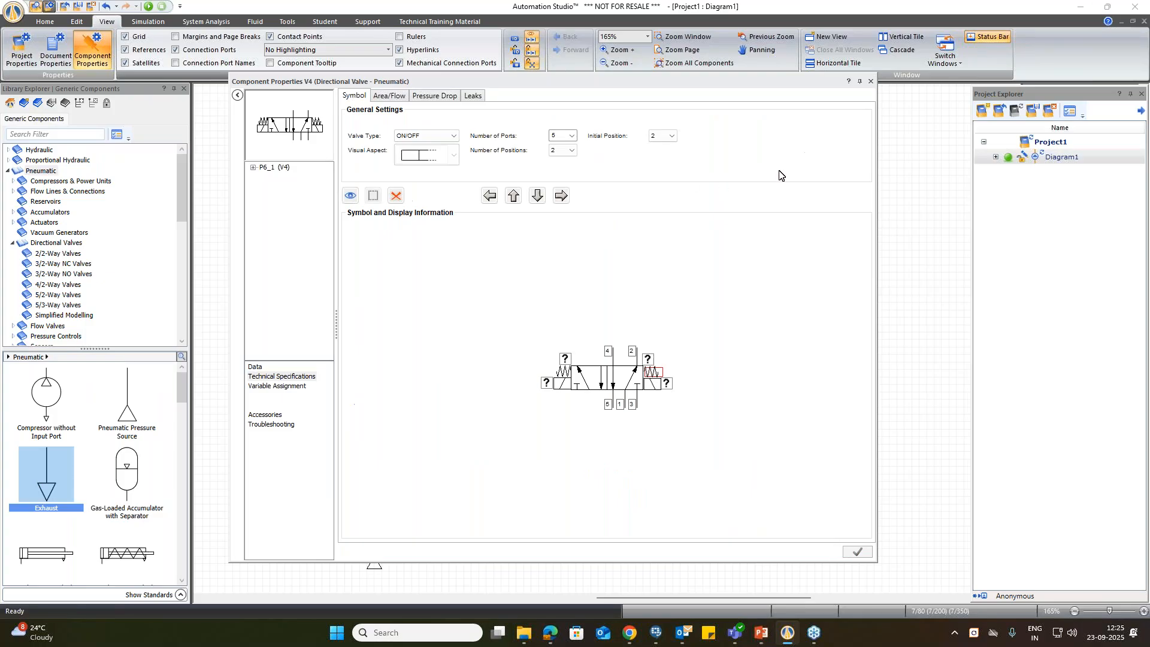
pyautogui.click(870, 81)
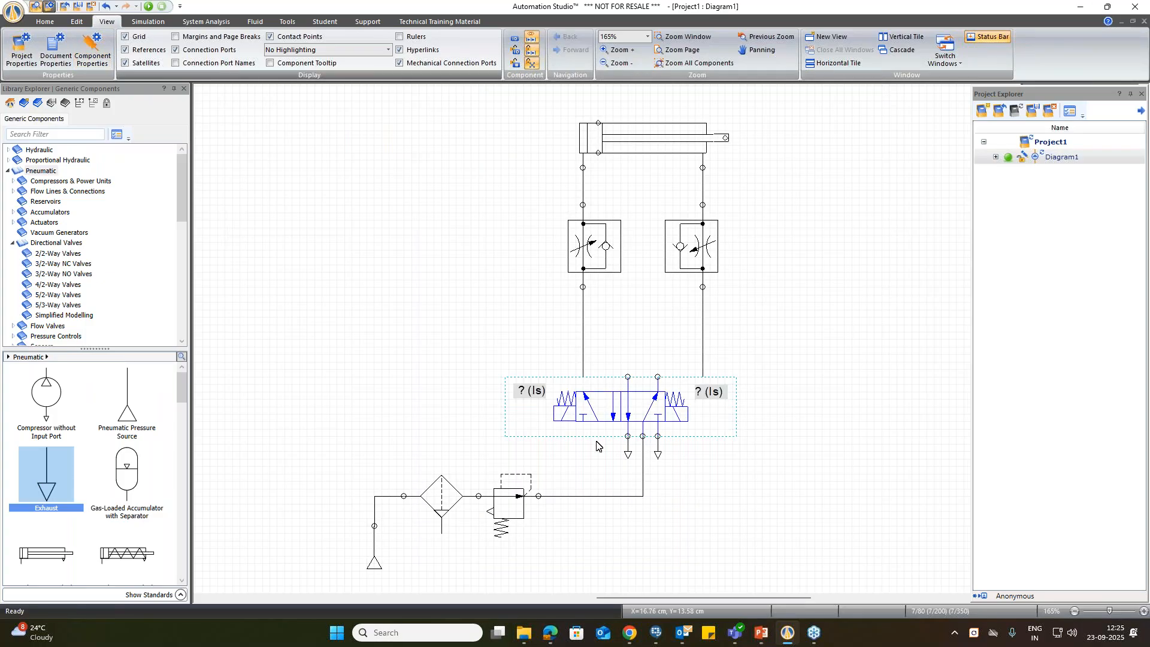
pyautogui.click(747, 469)
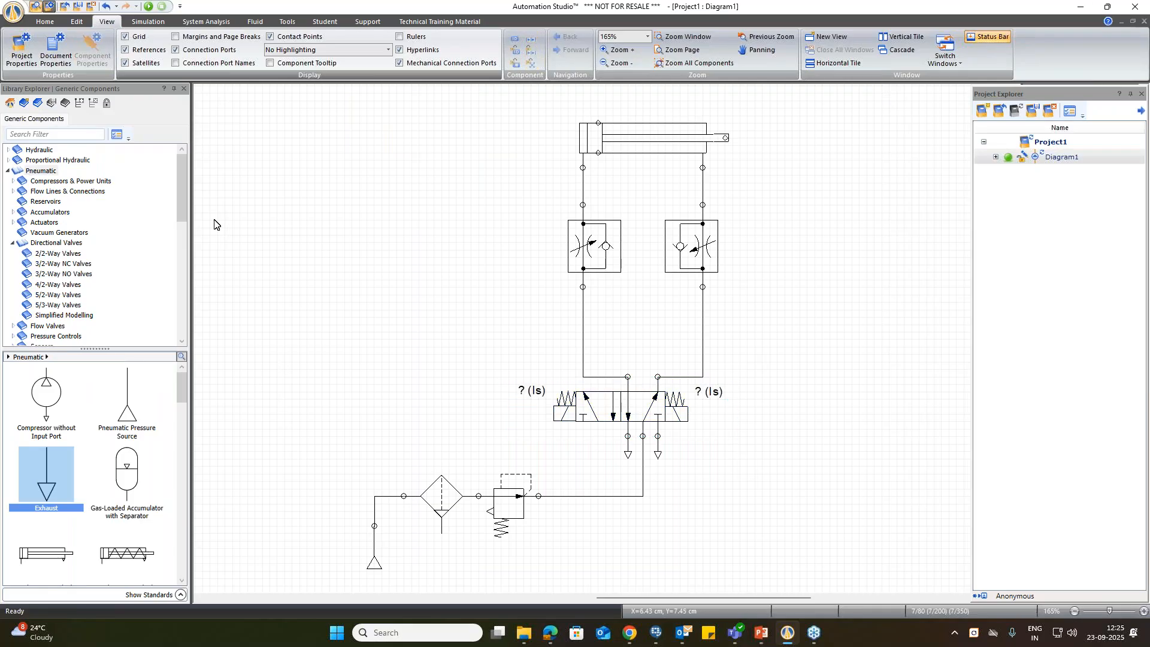
# Step: Enable the Highlight Components display option in the document properties of Diagram1
pyautogui.click(56, 52)
pyautogui.click(357, 476)
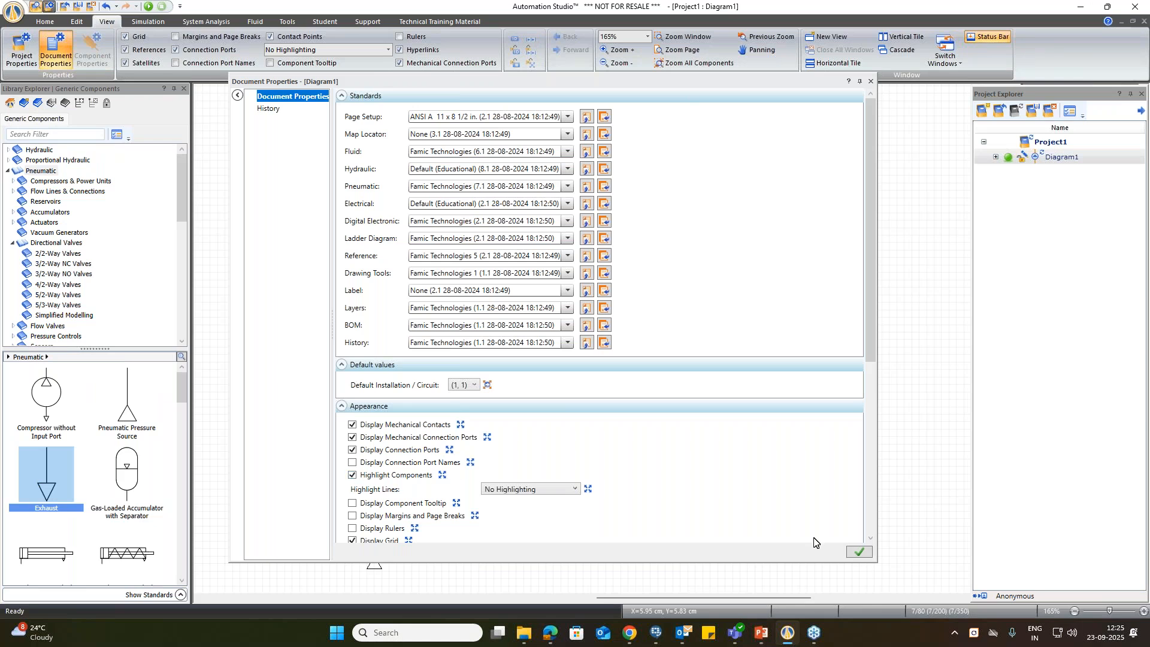
pyautogui.click(871, 81)
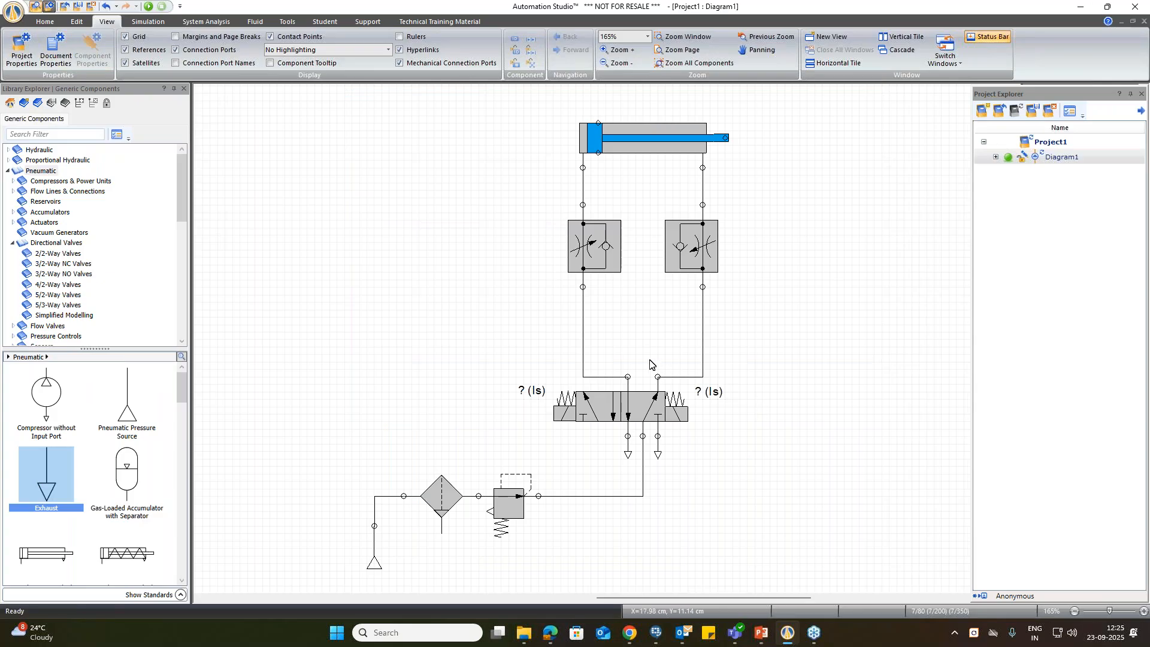
# Step: Start the simulation and switch the 5/2-way valve back and forth to extend and retract the cylinder twice
pyautogui.click(147, 7)
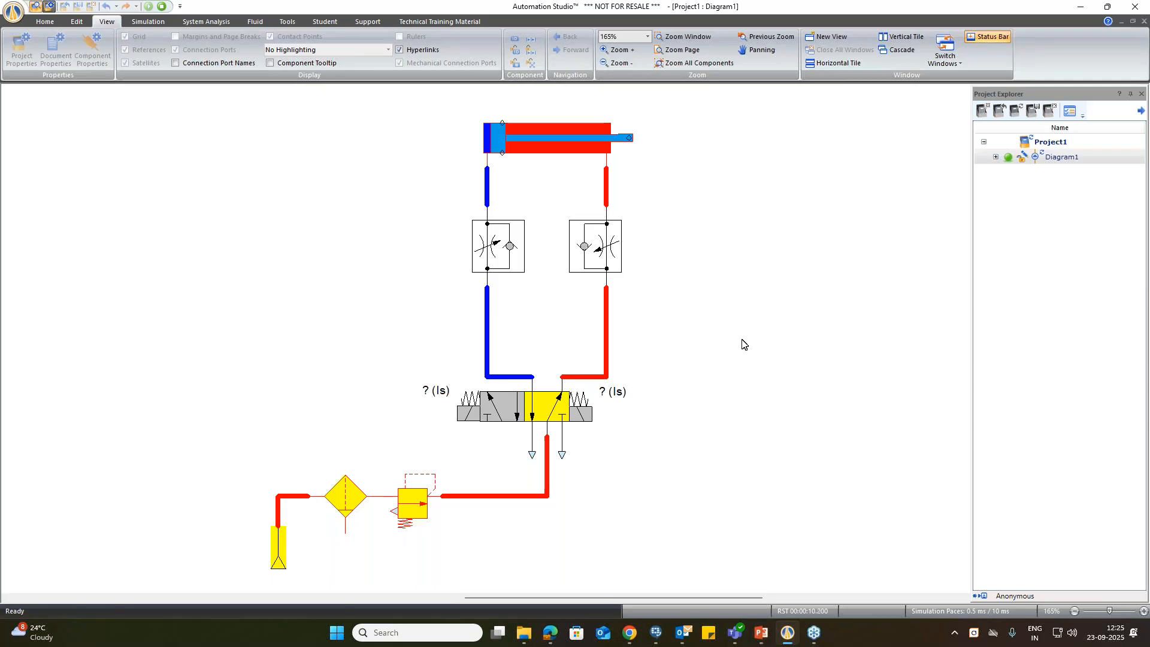
pyautogui.click(510, 416)
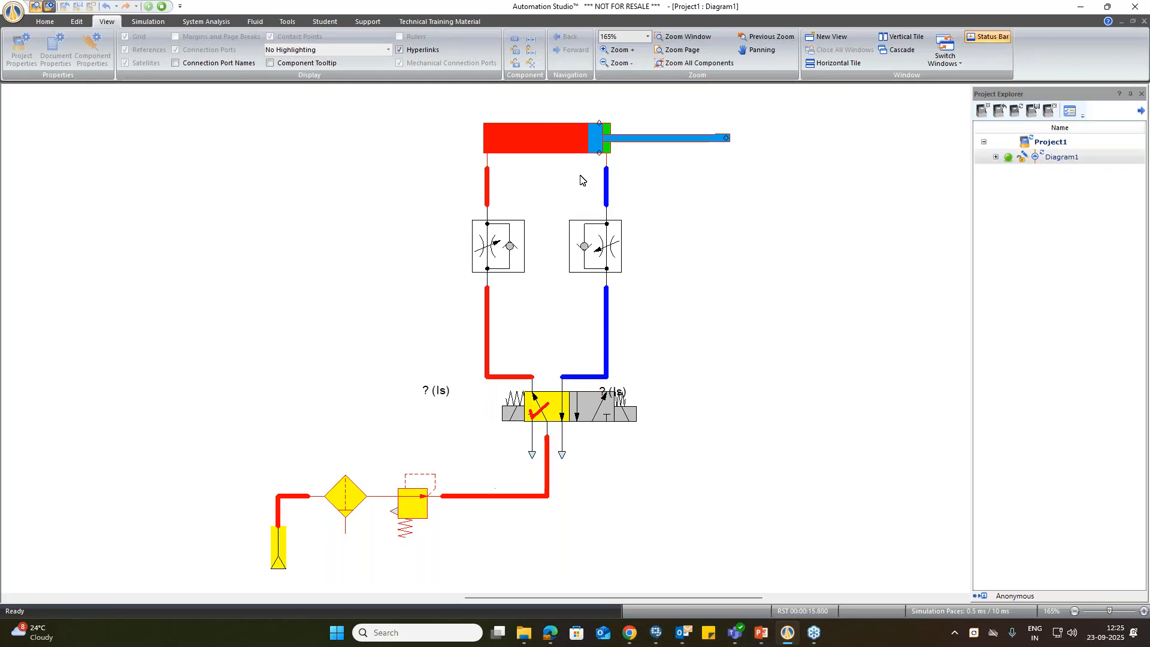
pyautogui.click(598, 413)
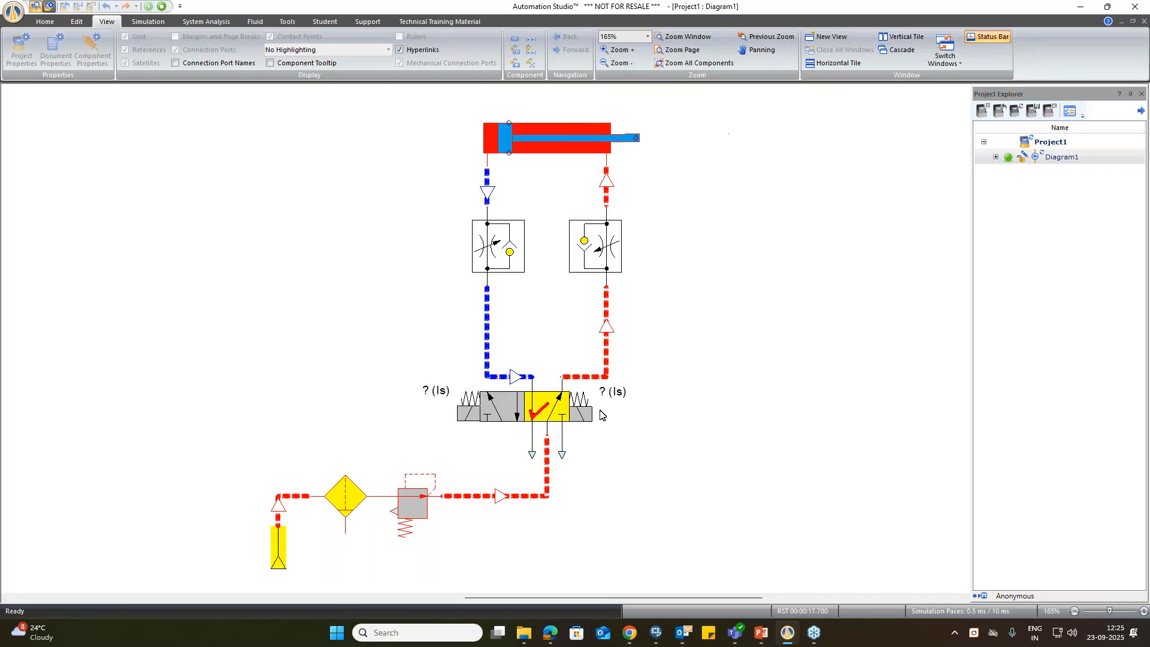
pyautogui.click(493, 402)
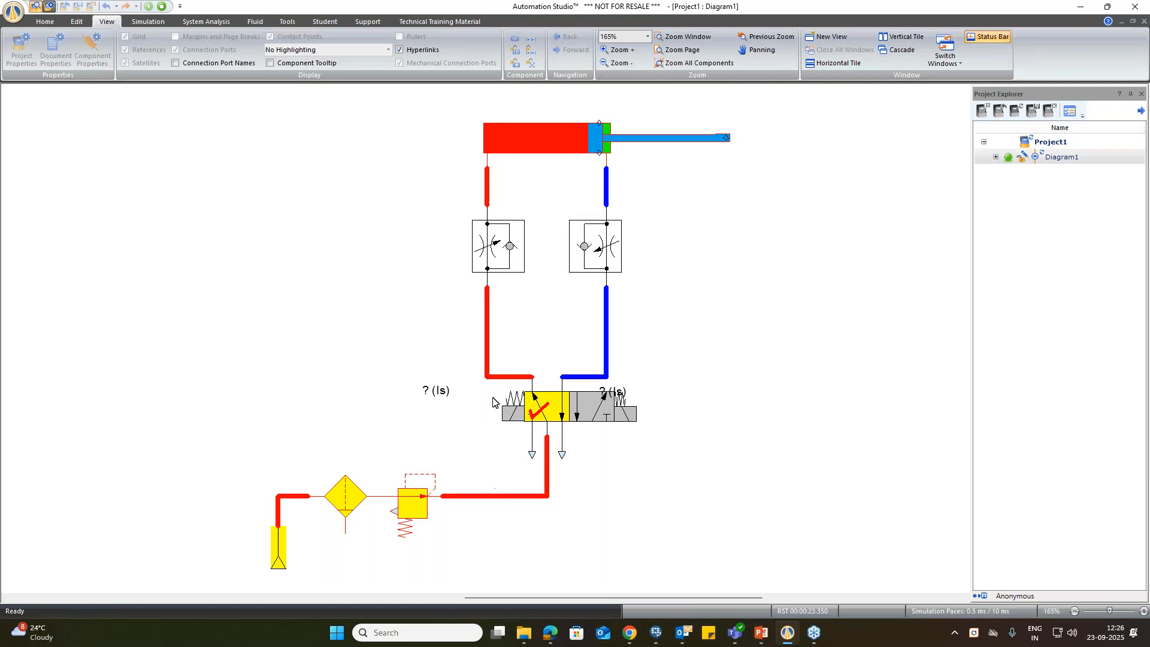
pyautogui.click(602, 407)
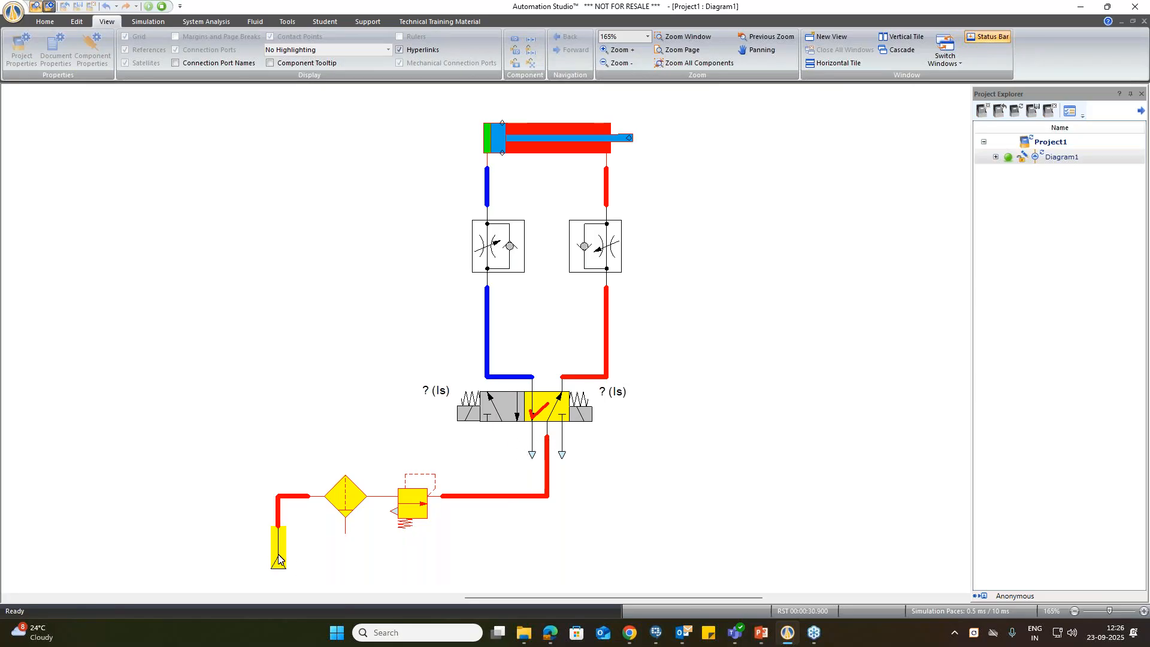
# Step: Check the adjustable simulation settings of the filter, pressure regulator, cylinder-side throttle valve and cylinder without changing them
pyautogui.click(334, 504)
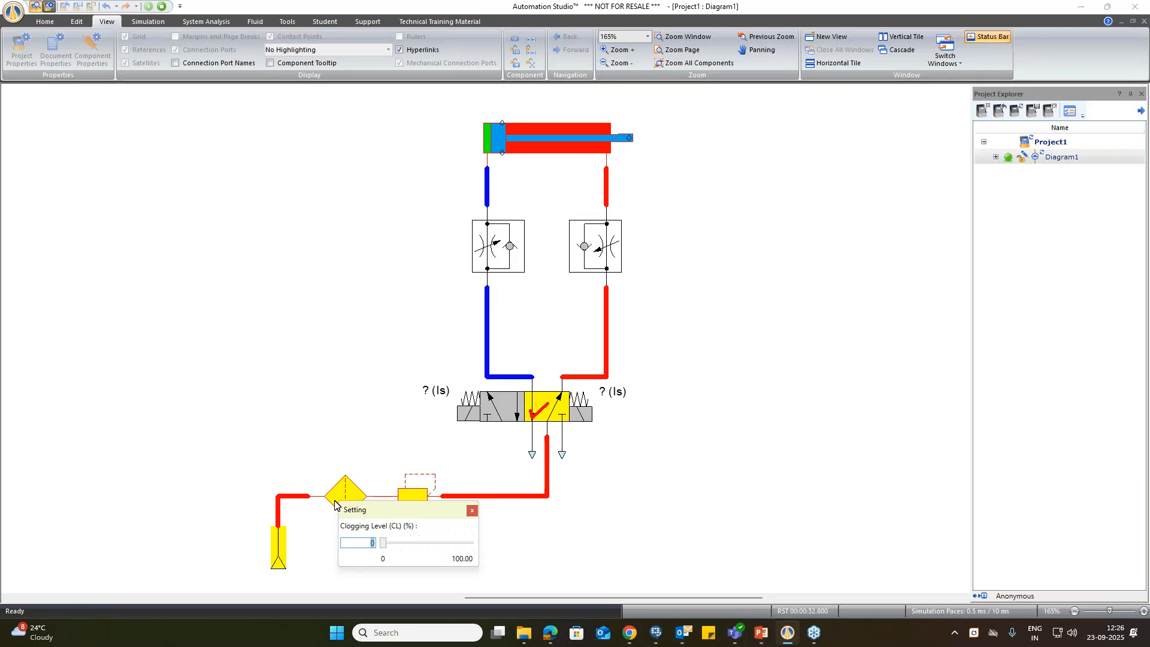
pyautogui.click(421, 491)
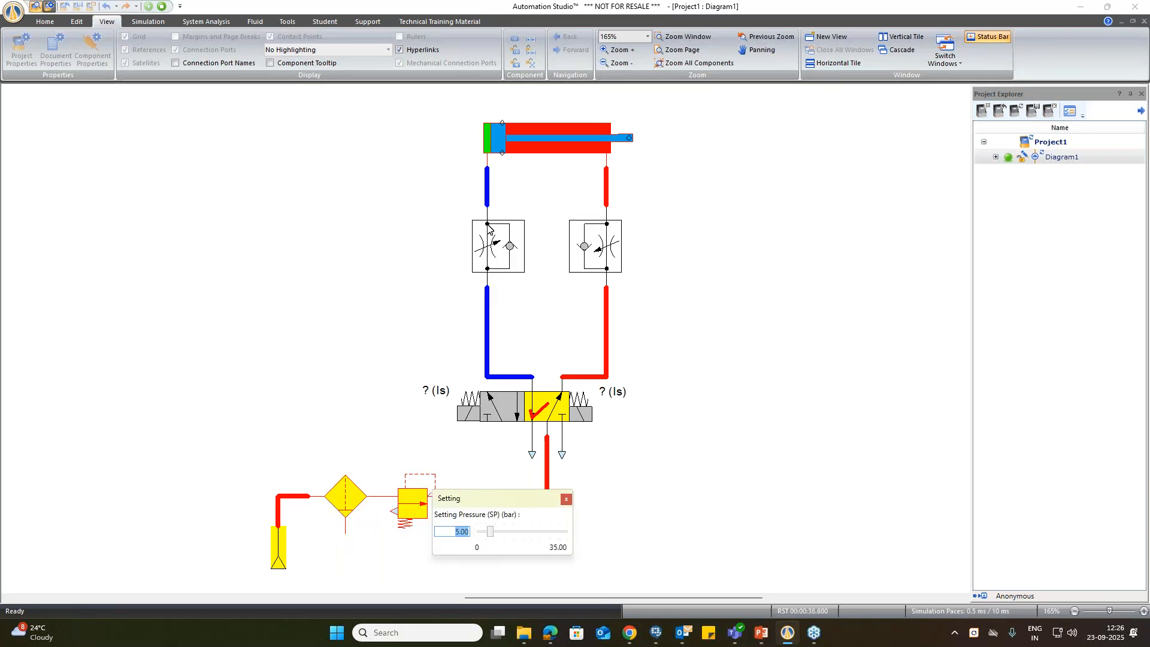
pyautogui.click(496, 247)
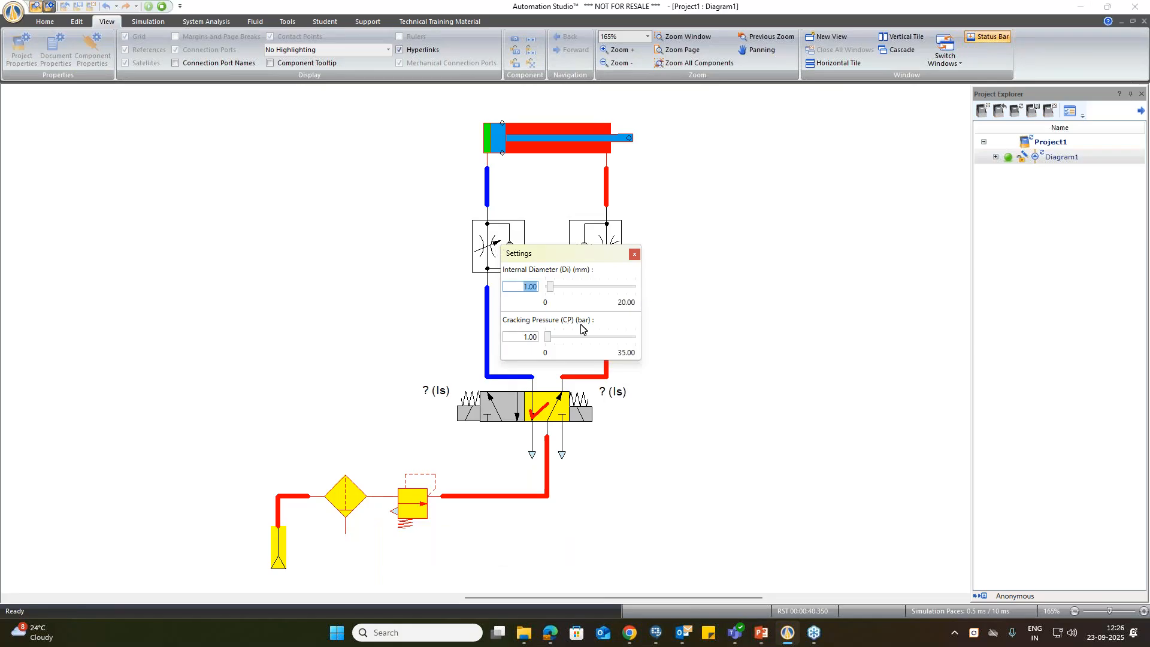
pyautogui.click(709, 265)
pyautogui.click(530, 146)
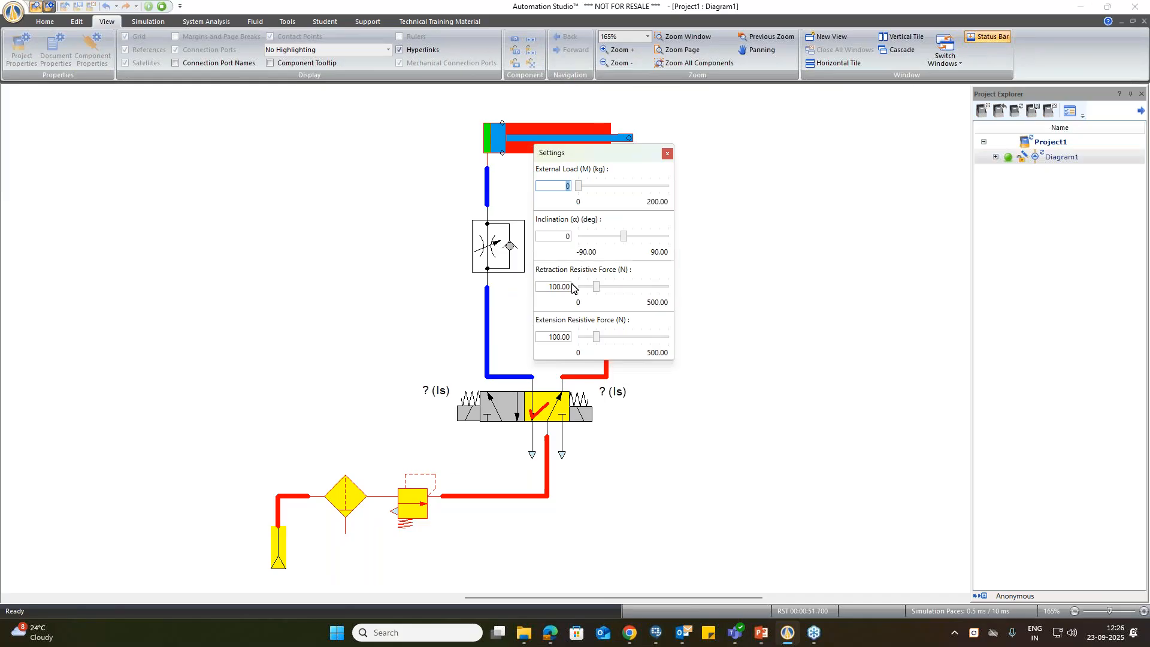
pyautogui.click(716, 293)
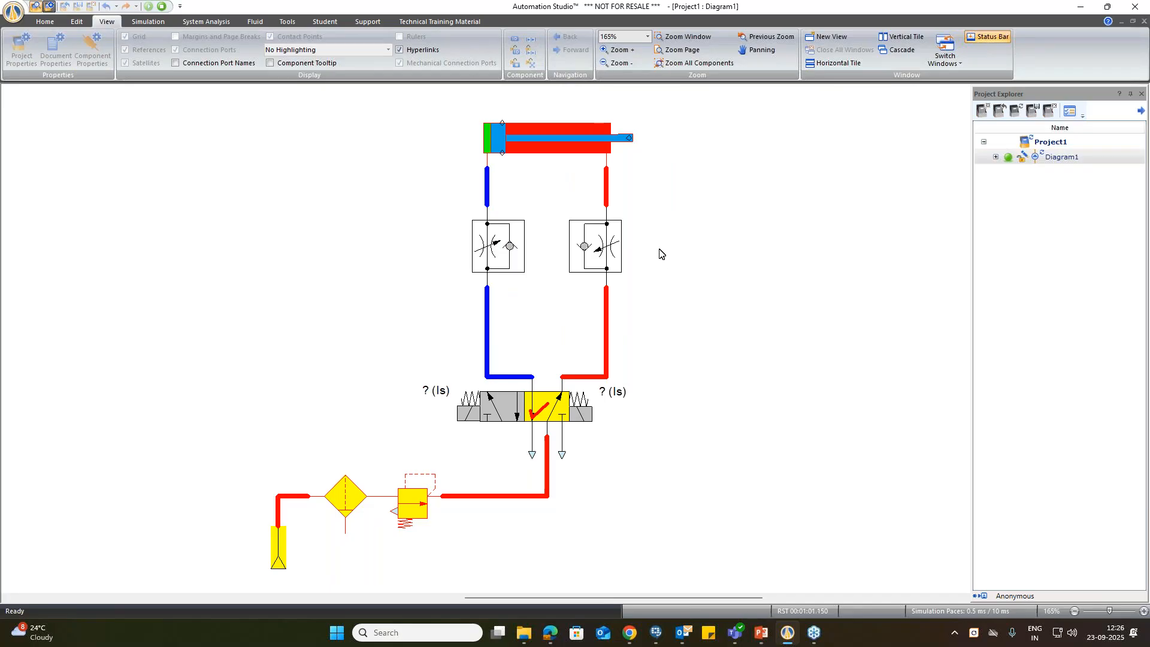
# Step: Attach a measuring instrument to the cylinder, placing its readout above and to the right of the rod
pyautogui.click(154, 23)
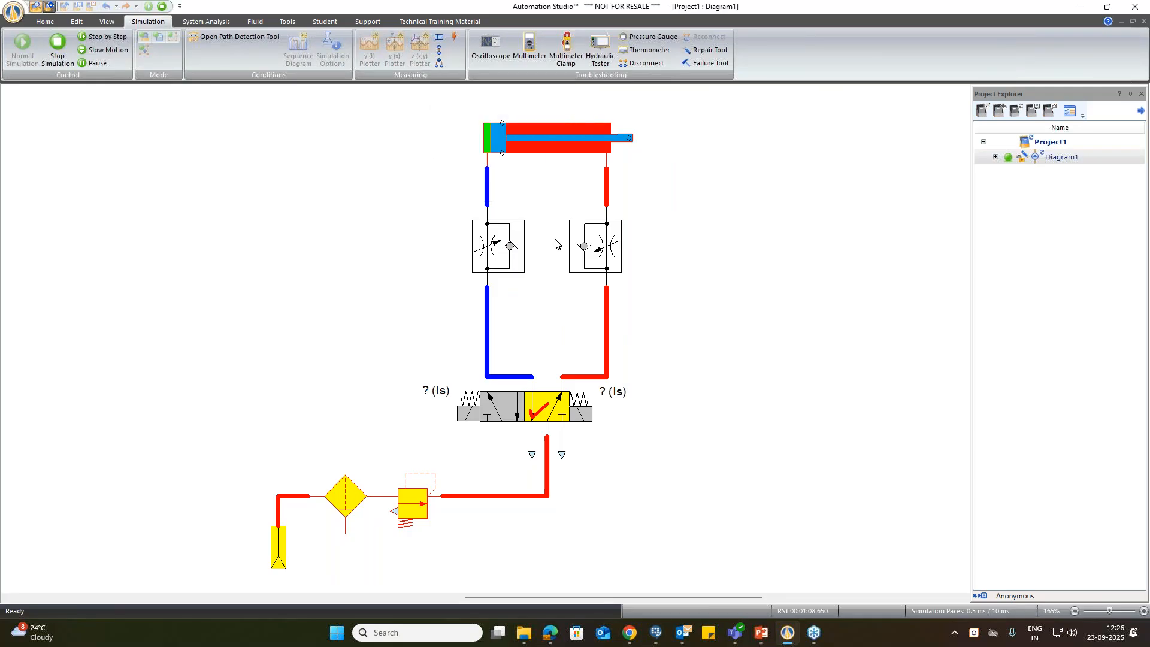
pyautogui.click(439, 36)
pyautogui.moveTo(553, 133)
pyautogui.mouseDown()
pyautogui.moveTo(657, 133)
pyautogui.moveTo(737, 105)
pyautogui.mouseUp()
pyautogui.moveTo(568, 216); pyautogui.dragTo(787, 200)
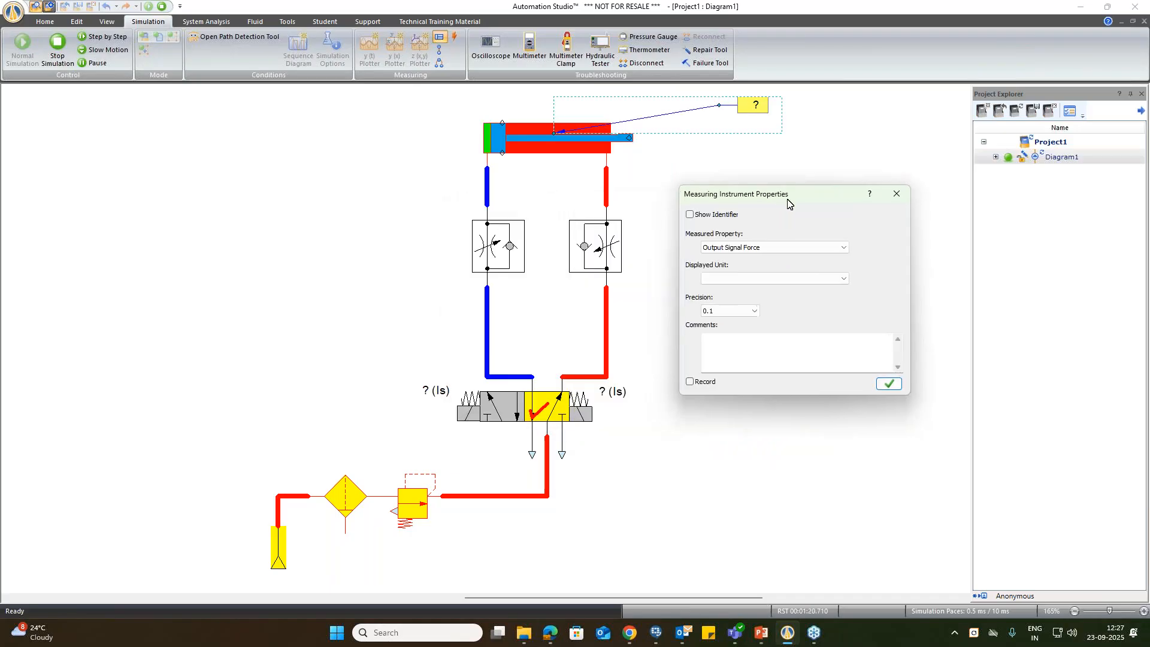
# Step: Configure the cylinder's measuring instrument to show Linear Speed in cm/s with a precision of 1
pyautogui.click(799, 251)
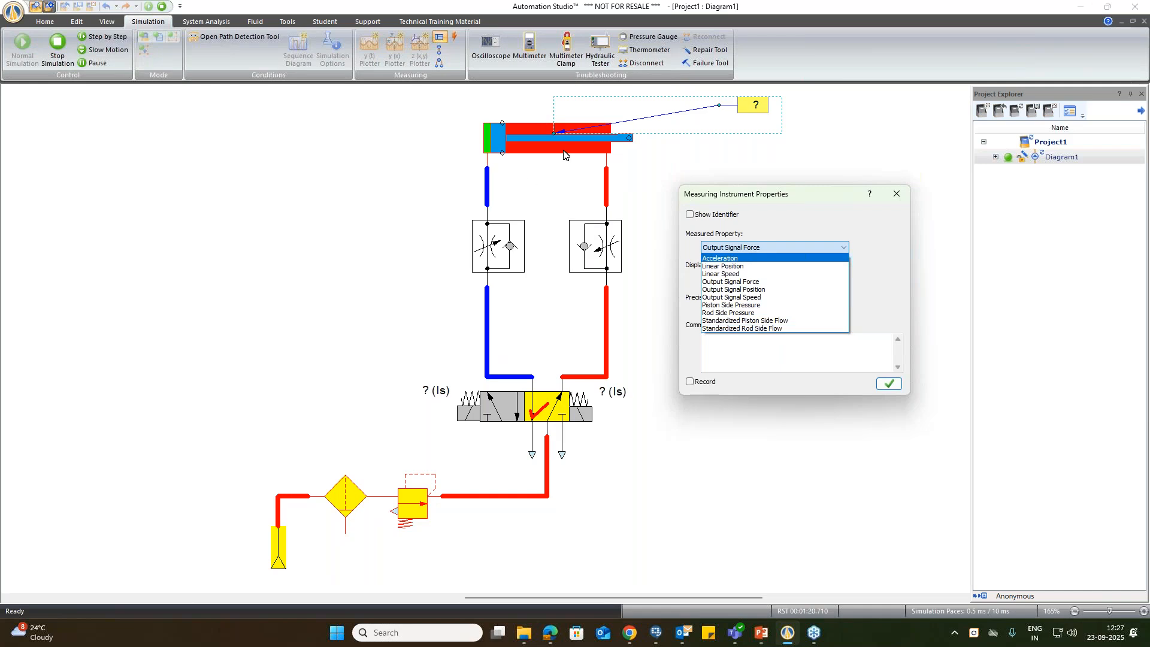
pyautogui.click(741, 273)
pyautogui.click(787, 278)
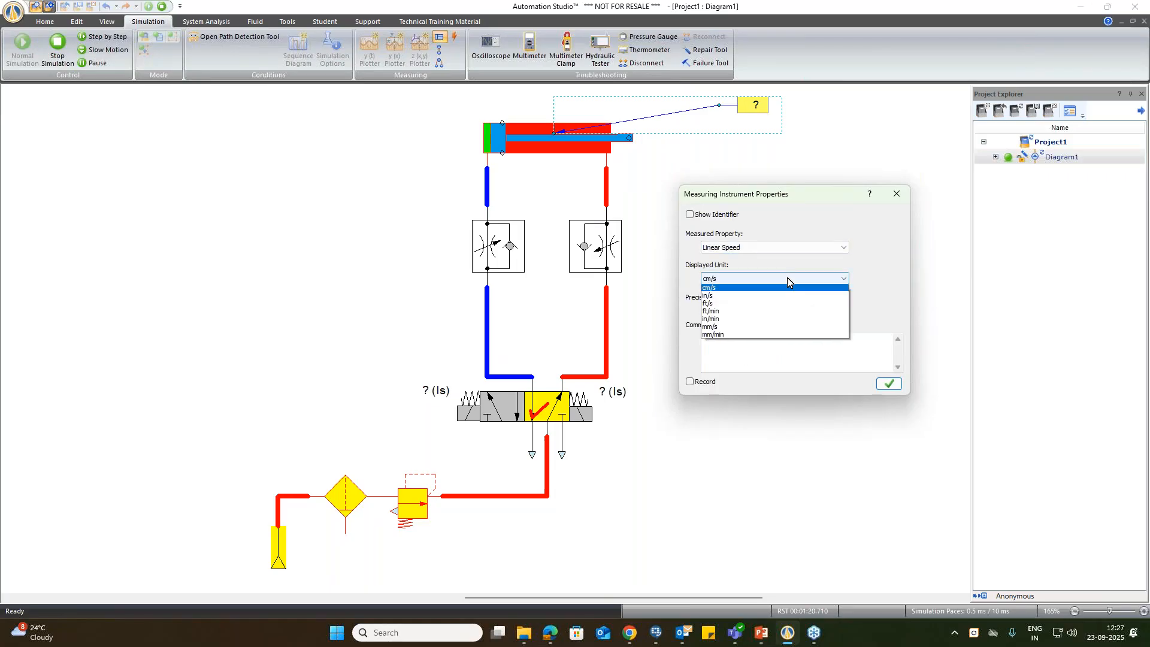
pyautogui.click(787, 278)
pyautogui.click(744, 312)
pyautogui.click(744, 313)
pyautogui.click(740, 349)
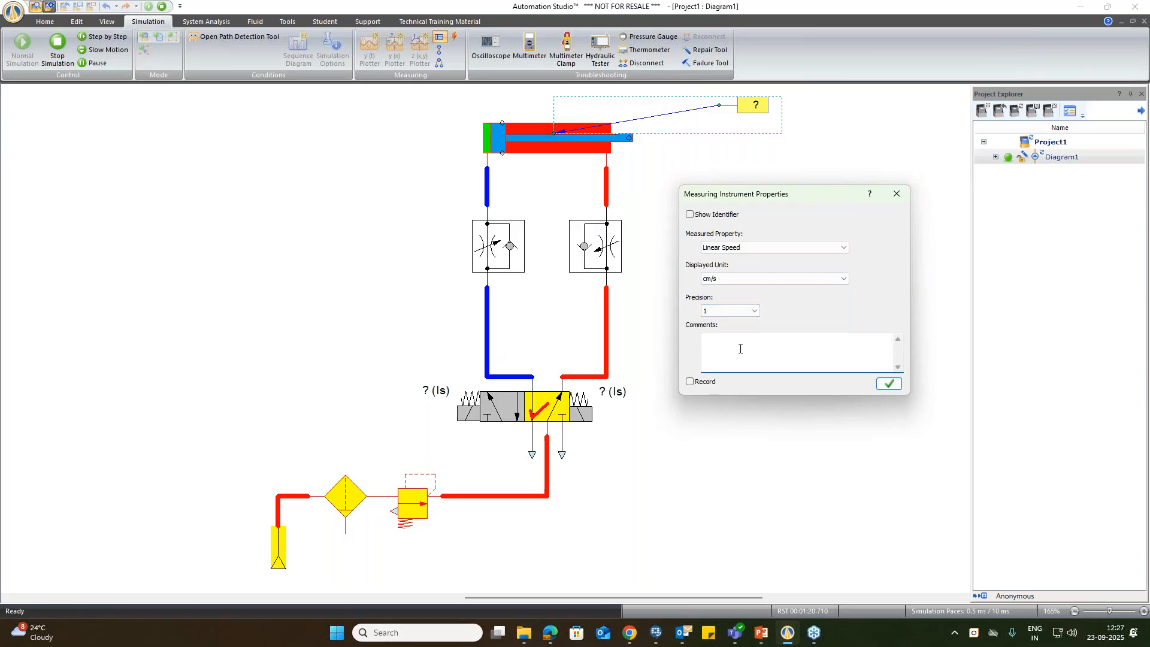
pyautogui.click(889, 383)
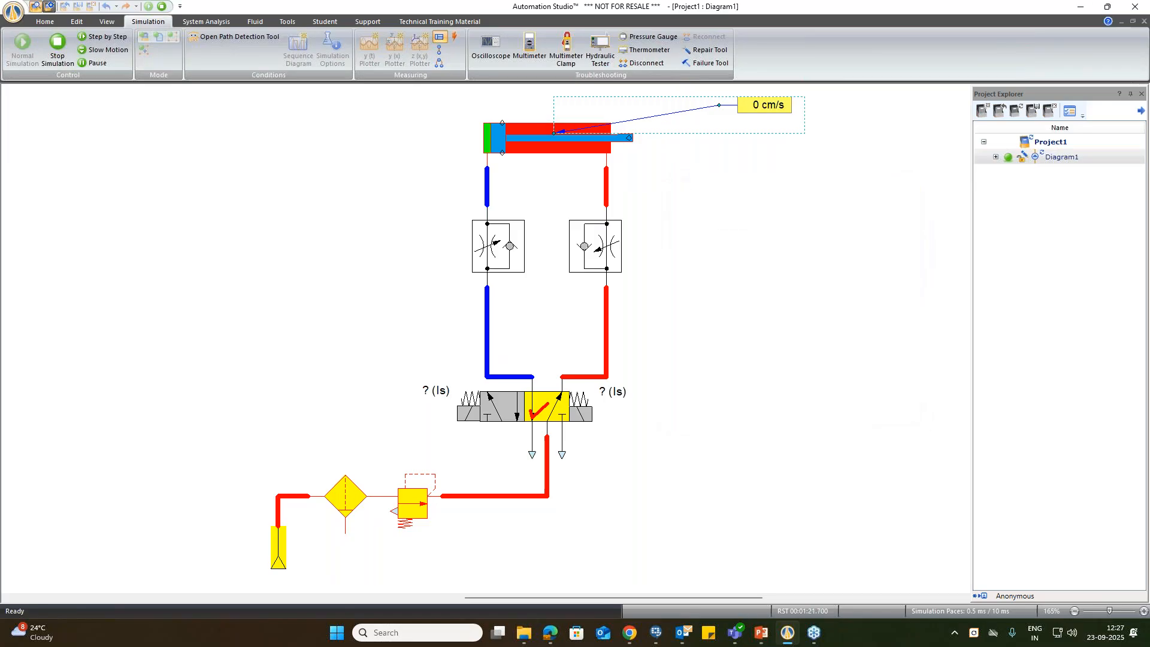
# Step: Attach a measuring instrument to the line at the cylinder's cap-side port, showing Actual Flow in L/min with 0.1 precision
pyautogui.moveTo(488, 188); pyautogui.dragTo(381, 161)
pyautogui.click(573, 265)
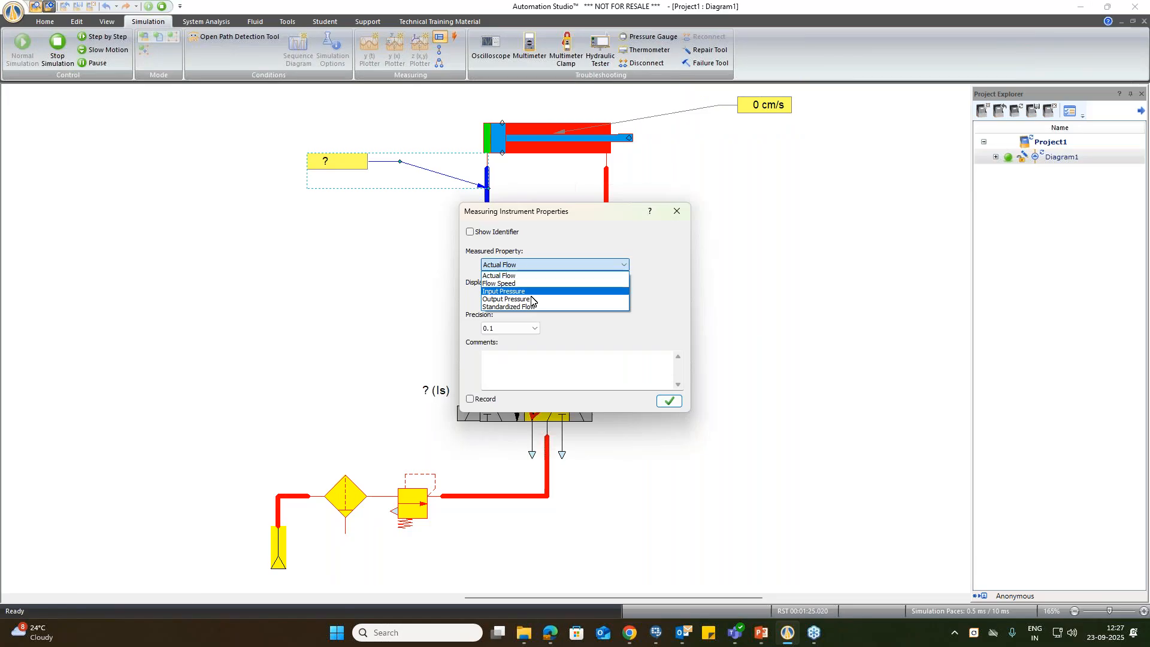
pyautogui.click(645, 286)
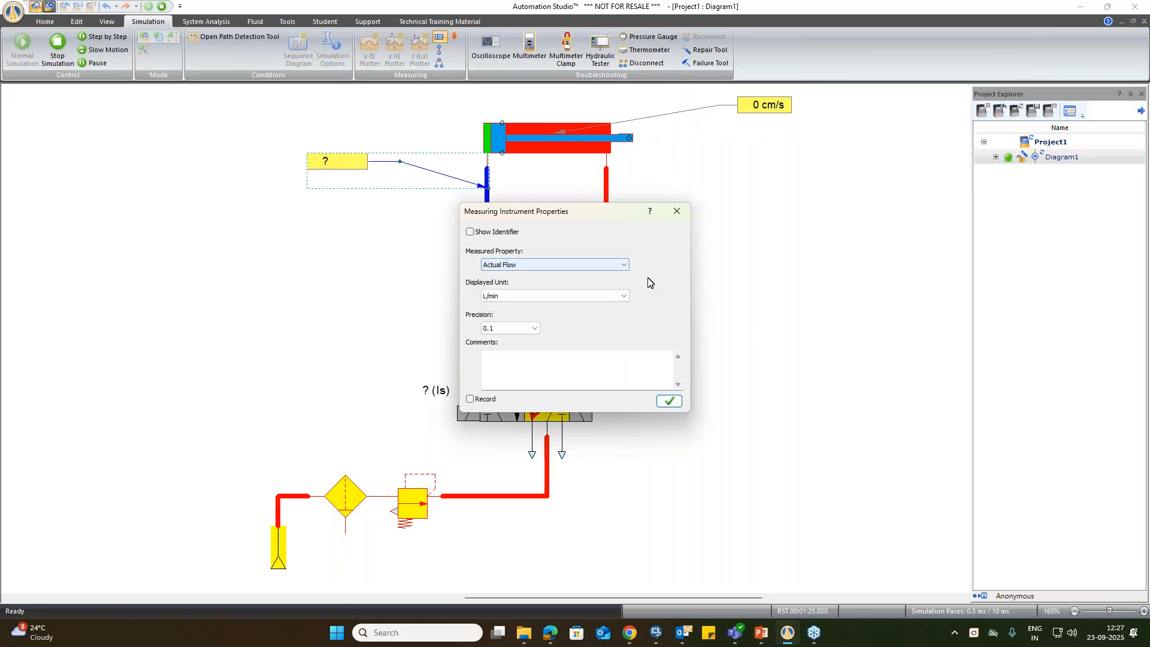
pyautogui.click(669, 402)
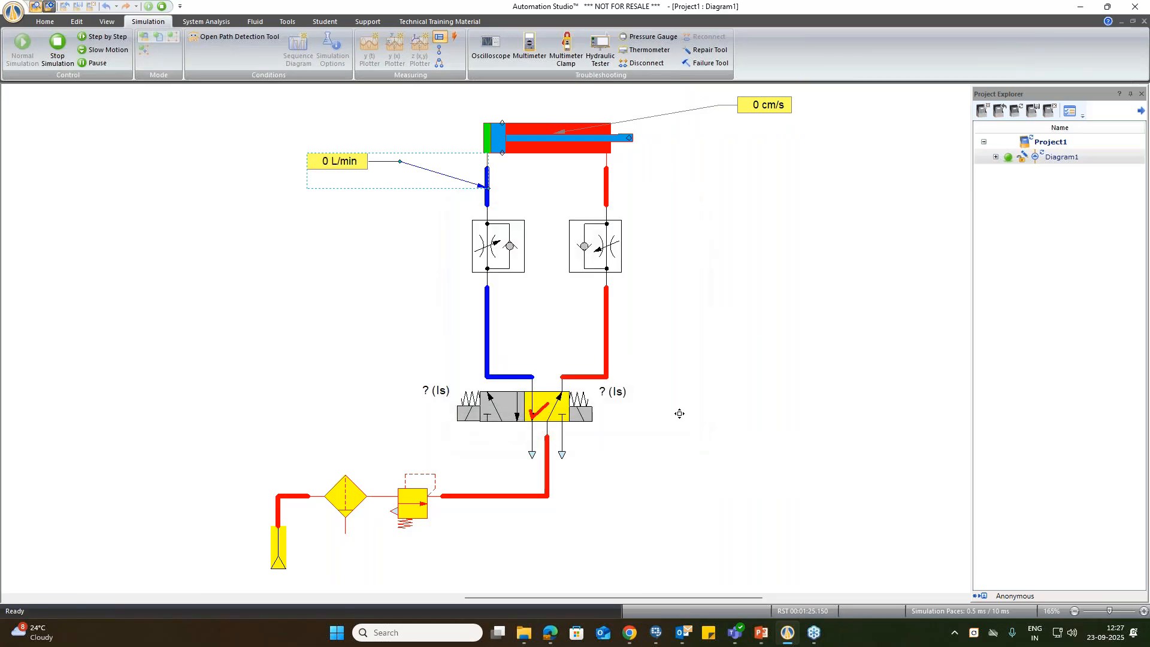
# Step: Attach node measuring instruments to the connection junctions below both cylinder ports, each showing Pressure in bar with 0.1 precision
pyautogui.click(442, 49)
pyautogui.click(550, 170)
pyautogui.click(439, 49)
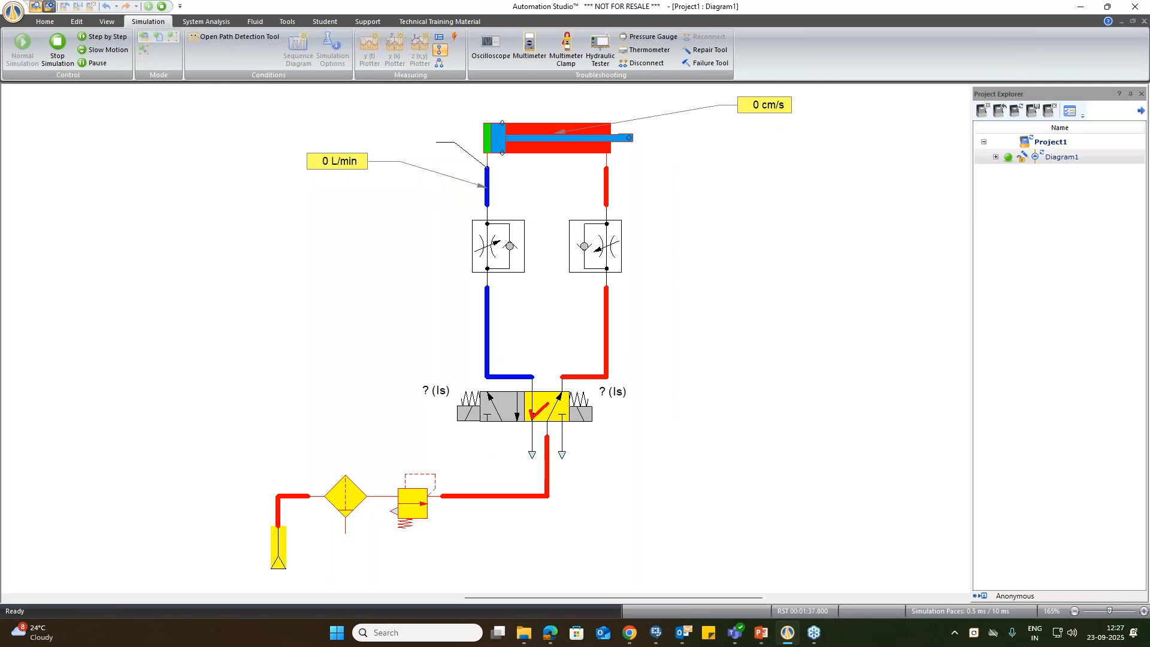
pyautogui.click(413, 135)
pyautogui.click(579, 264)
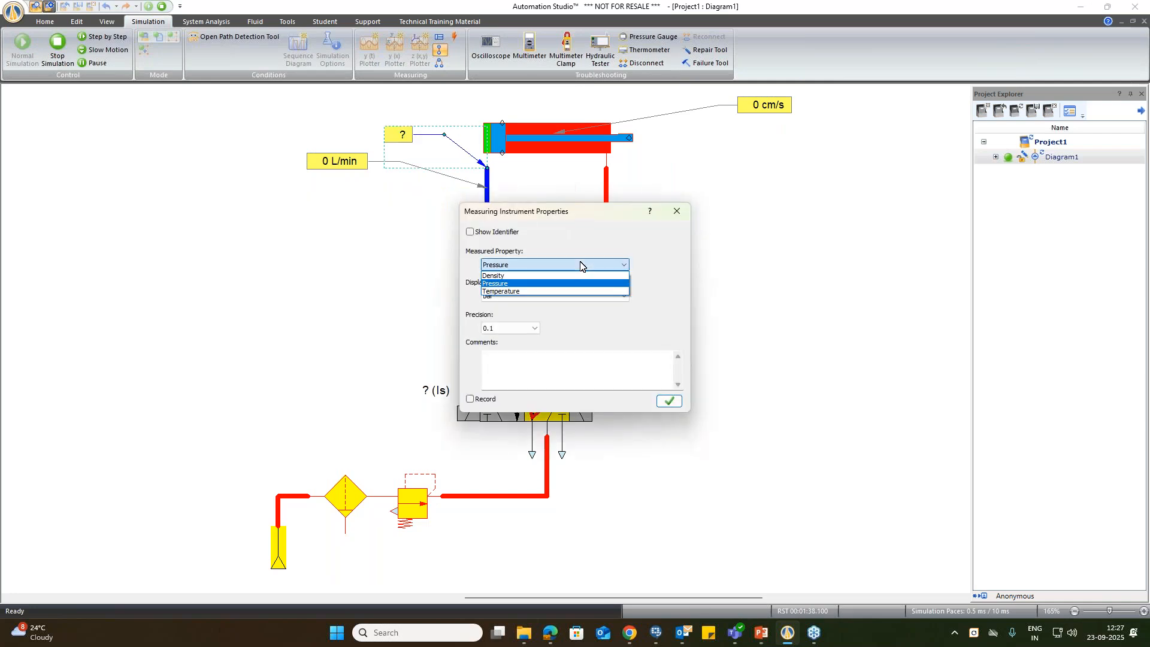
pyautogui.click(527, 283)
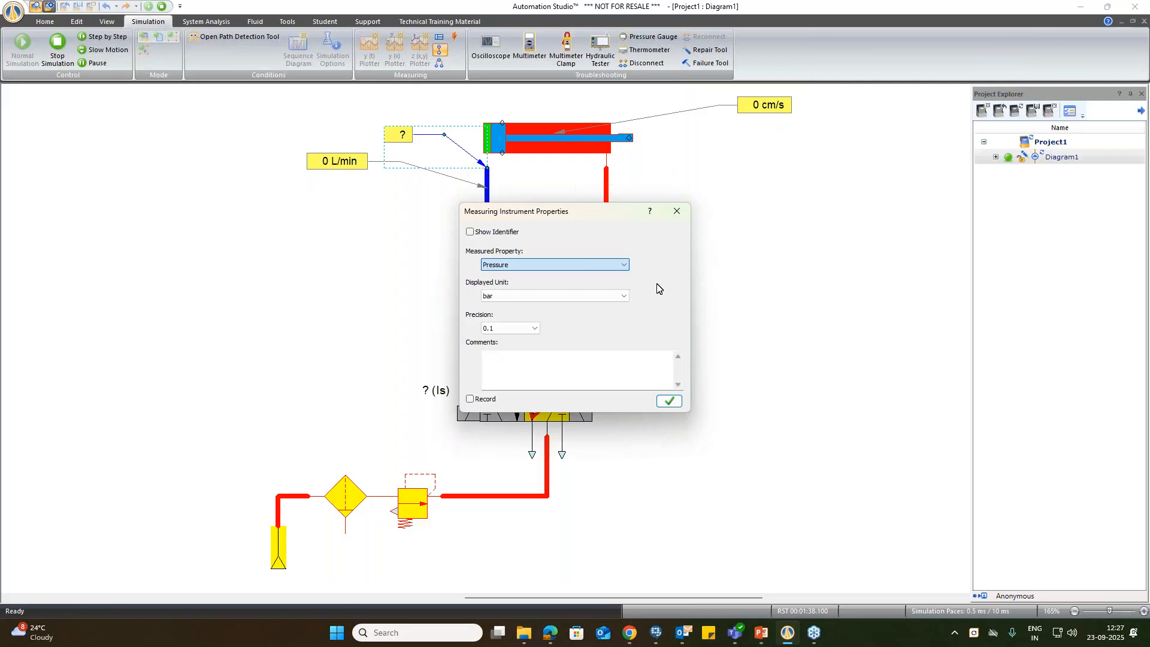
pyautogui.click(668, 400)
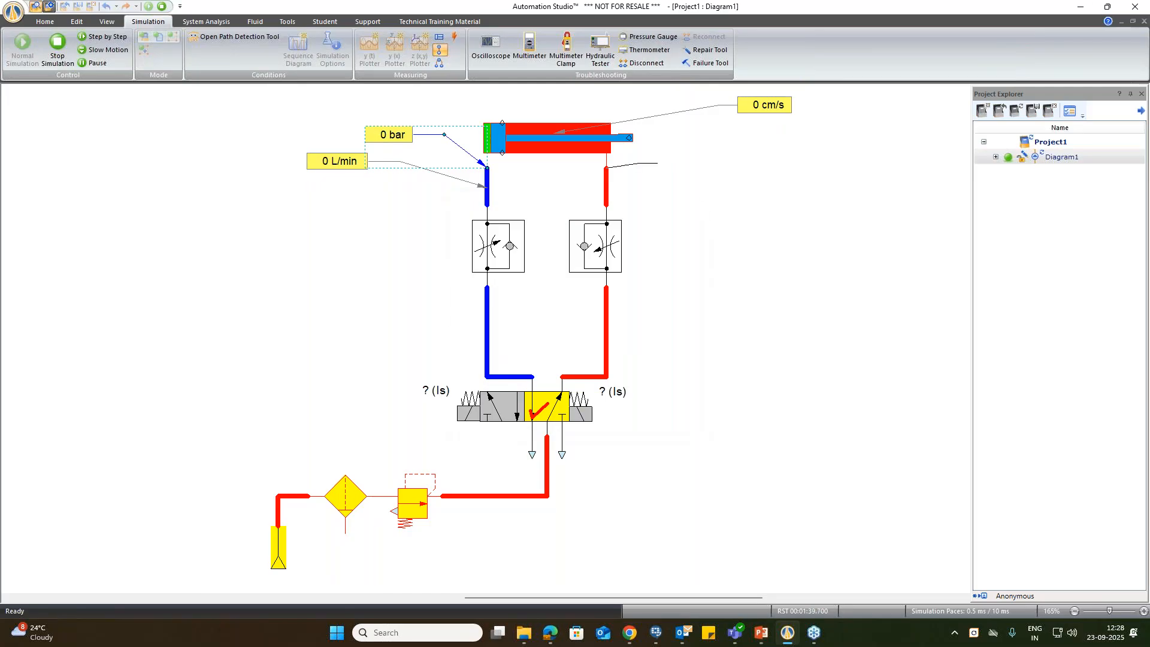
pyautogui.click(690, 155)
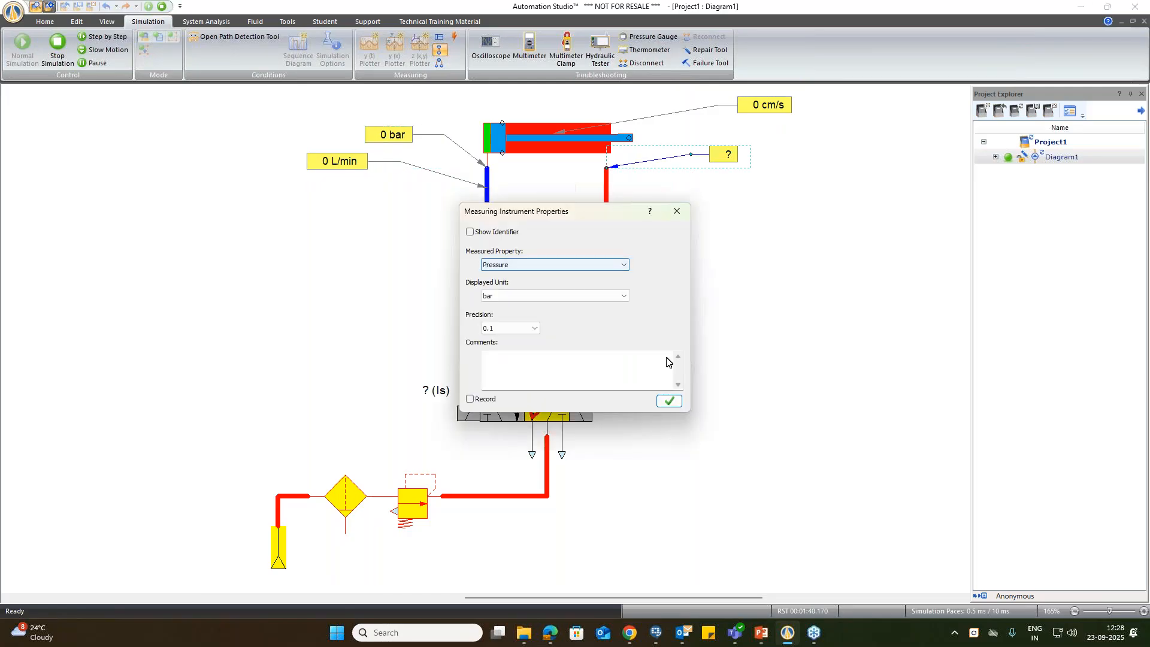
pyautogui.click(669, 400)
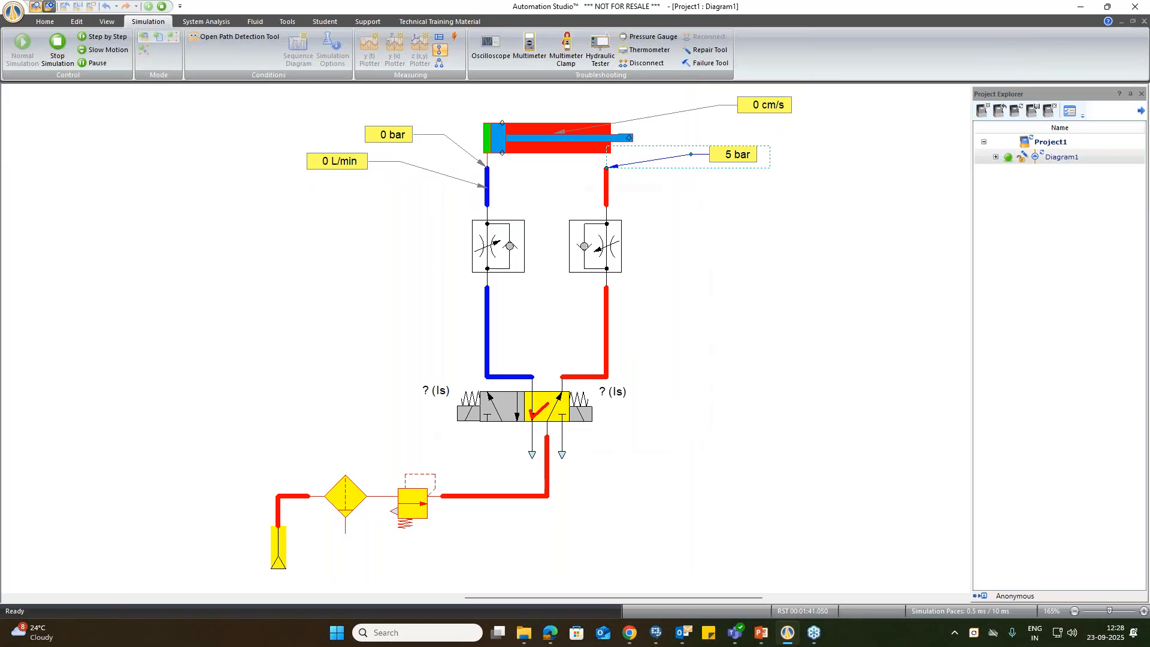
# Step: Add a differential measuring instrument between the 5/2-way valve's supply port and its rod-side outlet port, reading in bar
pyautogui.moveTo(600, 599); pyautogui.dragTo(627, 599)
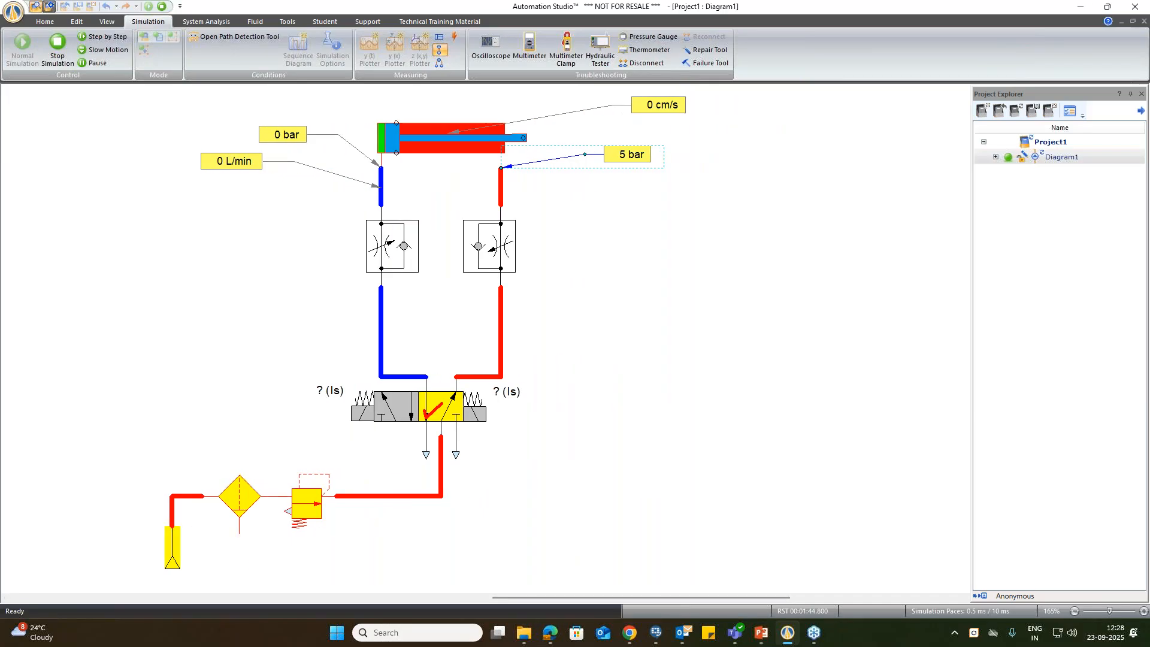
pyautogui.click(440, 64)
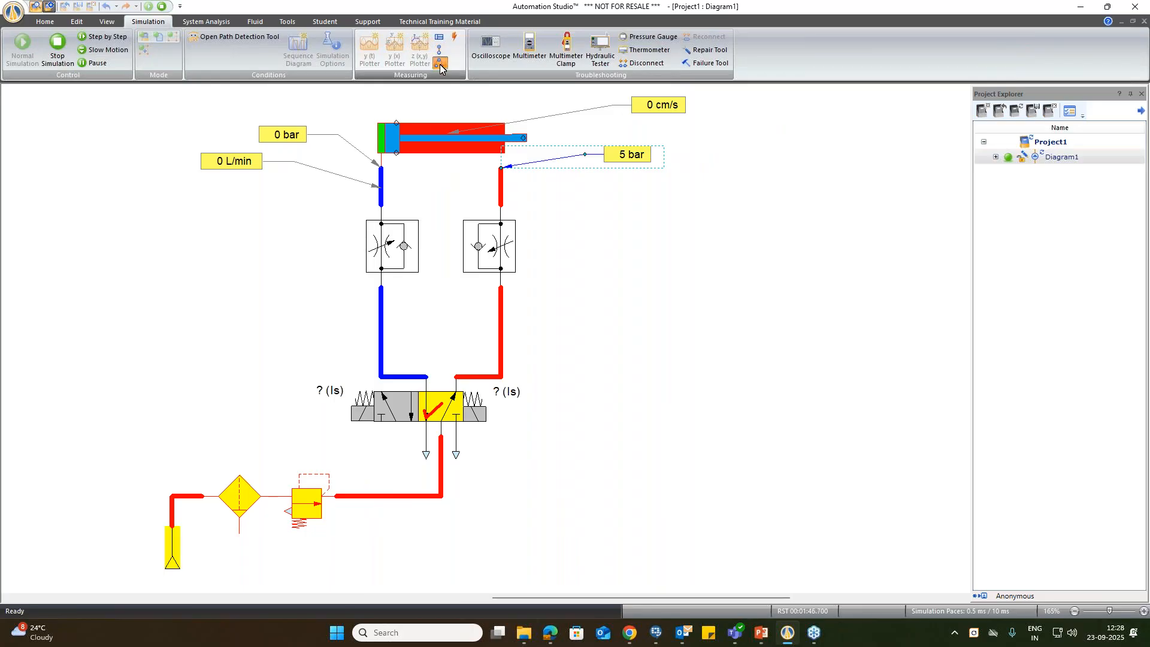
pyautogui.click(440, 64)
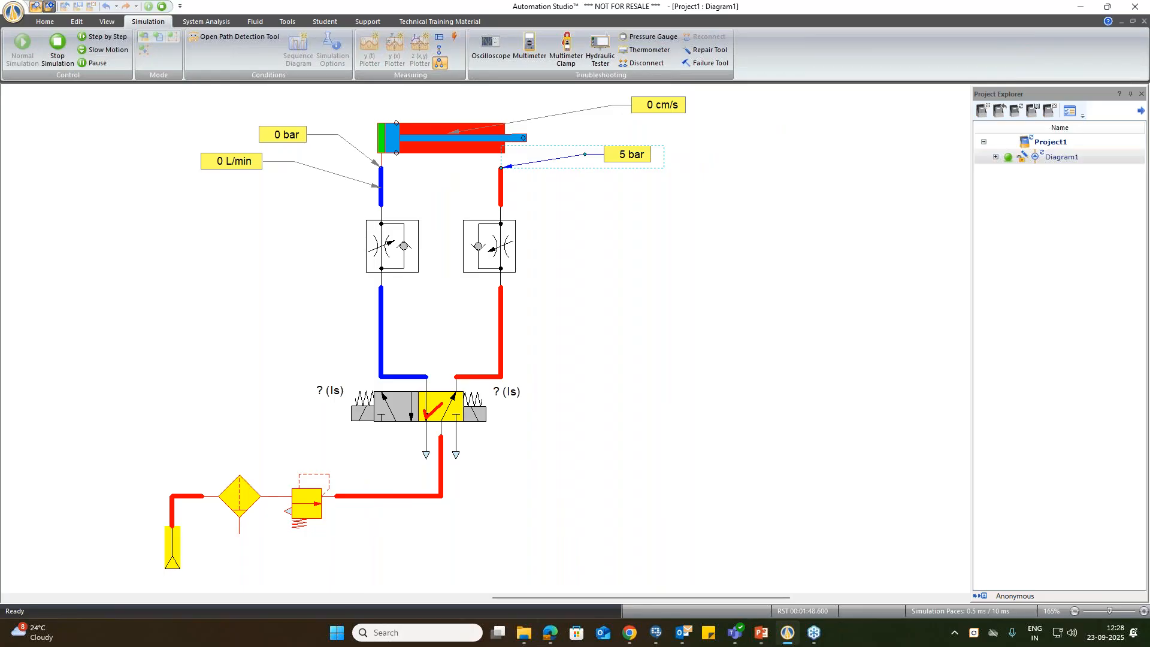
pyautogui.click(440, 436)
pyautogui.click(456, 376)
pyautogui.click(672, 400)
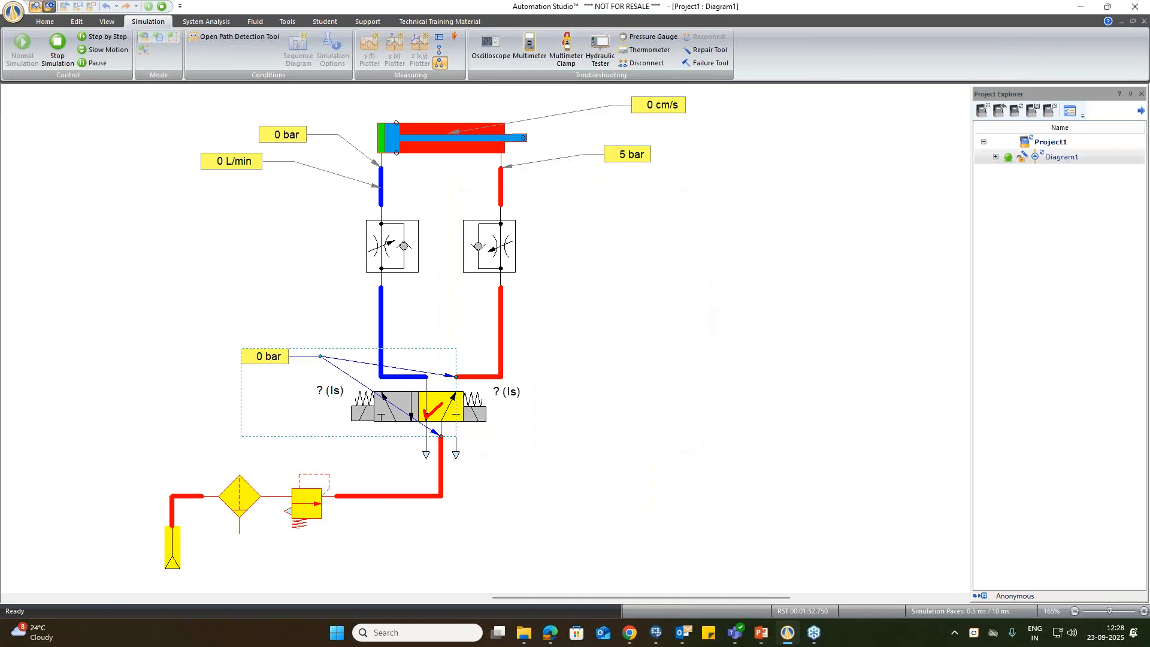
# Step: Switch the 5/2-way valve back and forth to extend and retract the cylinder four times, and stop the simulation
pyautogui.click(390, 405)
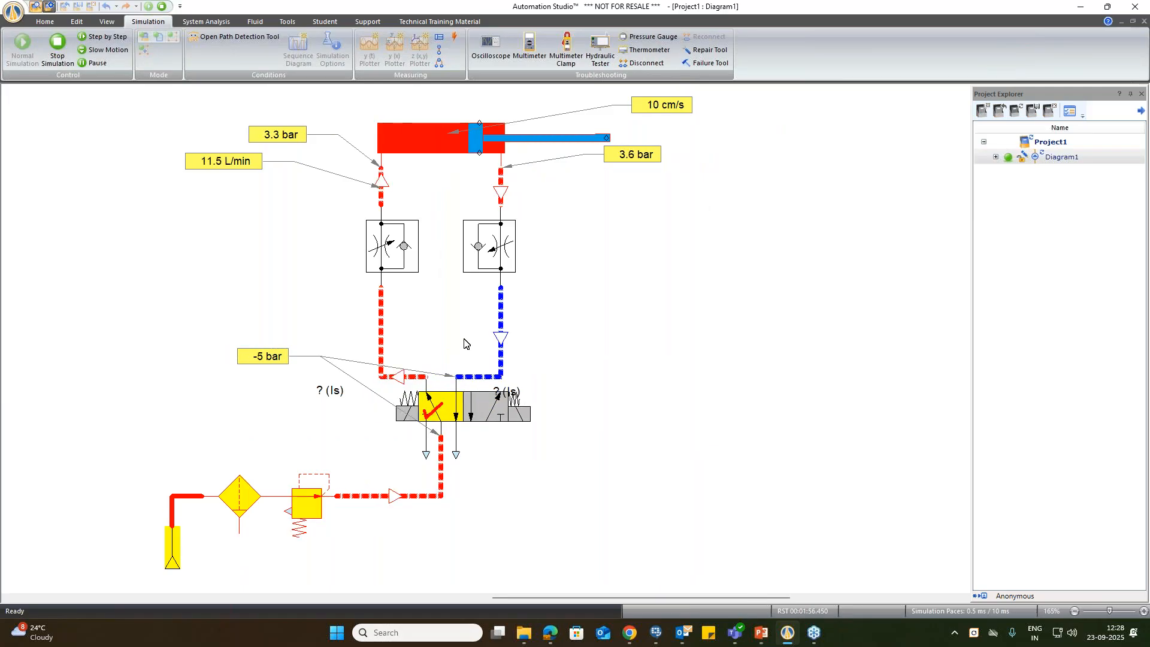
pyautogui.click(512, 410)
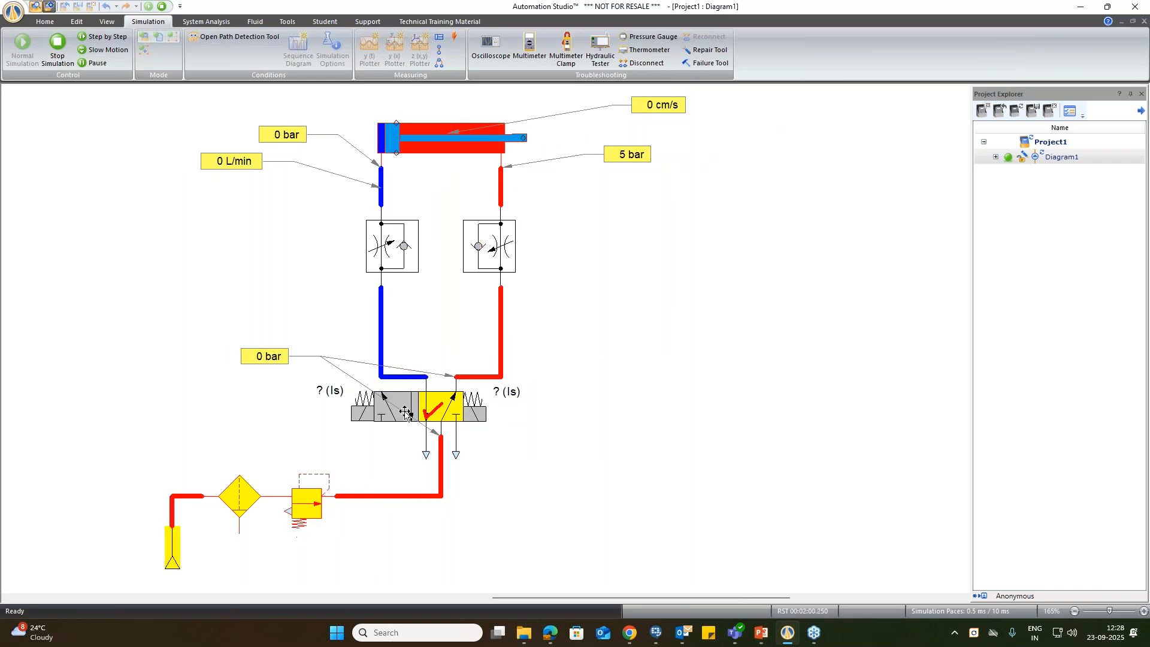
pyautogui.click(387, 418)
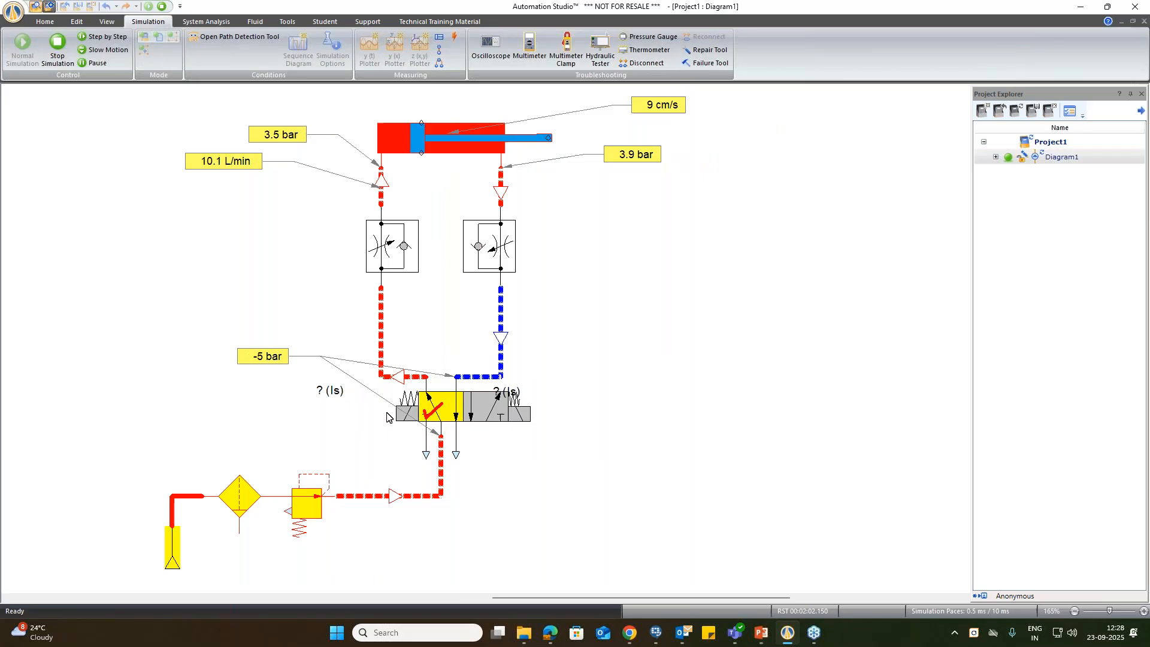
pyautogui.click(492, 409)
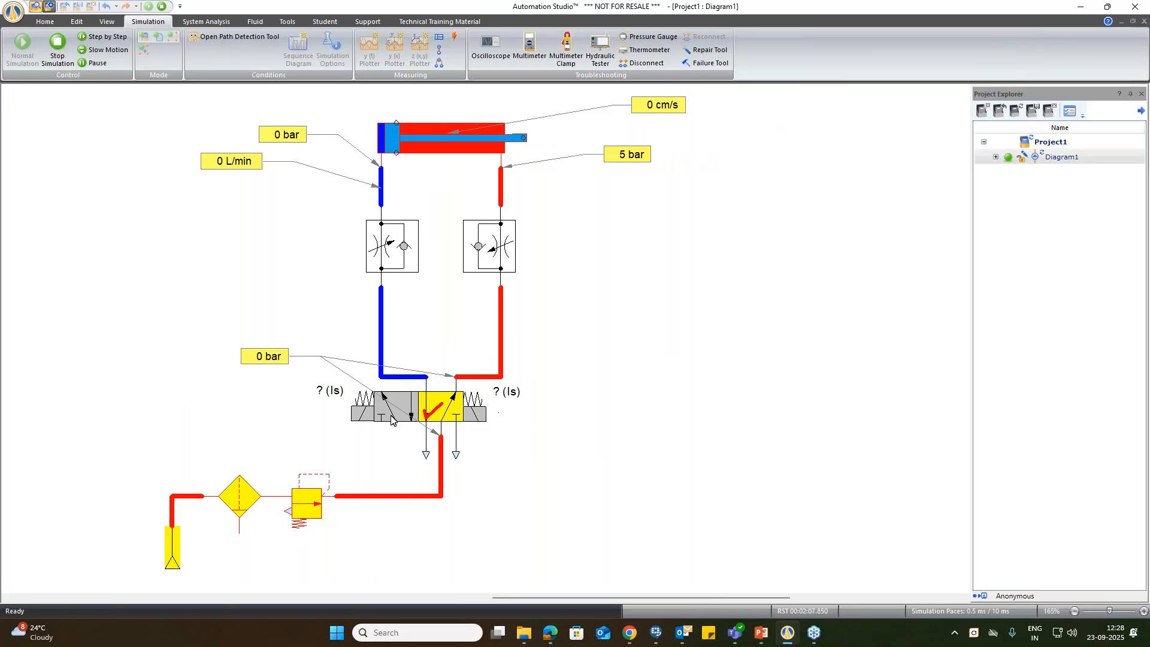
pyautogui.click(391, 419)
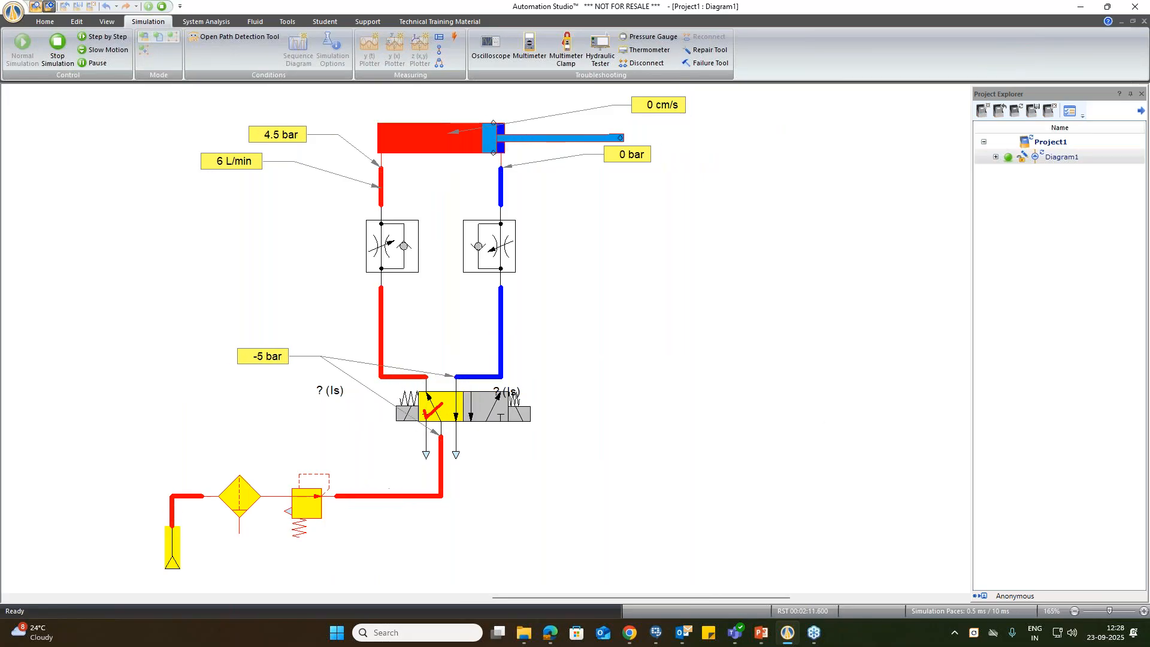
pyautogui.click(487, 413)
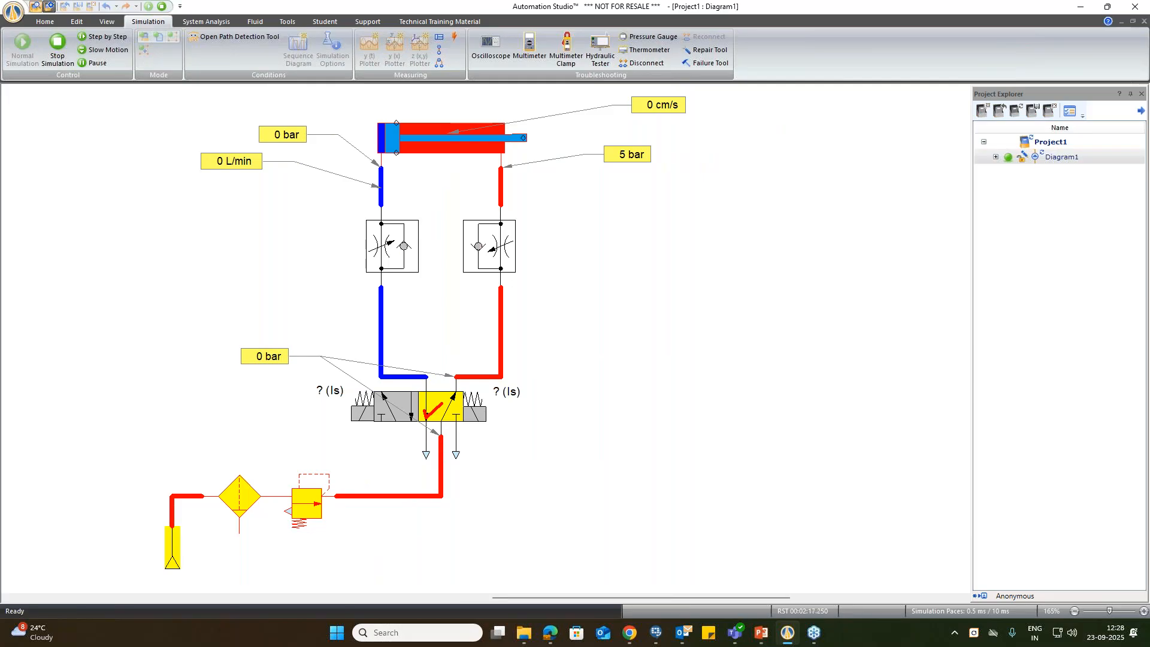
pyautogui.click(373, 426)
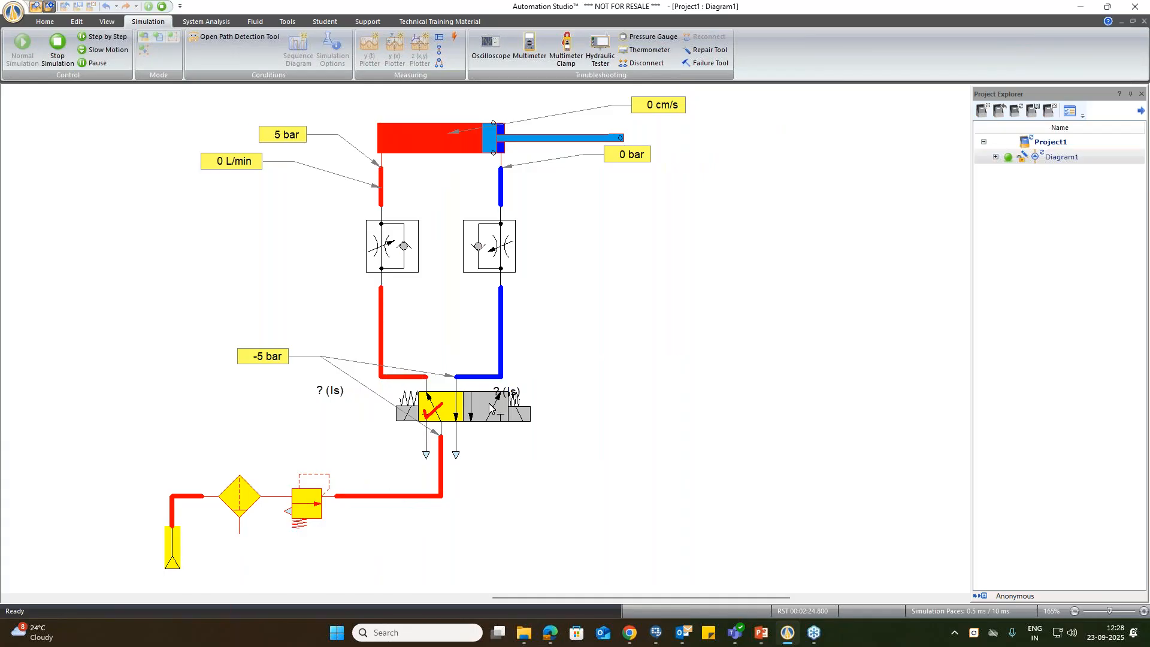
pyautogui.click(490, 407)
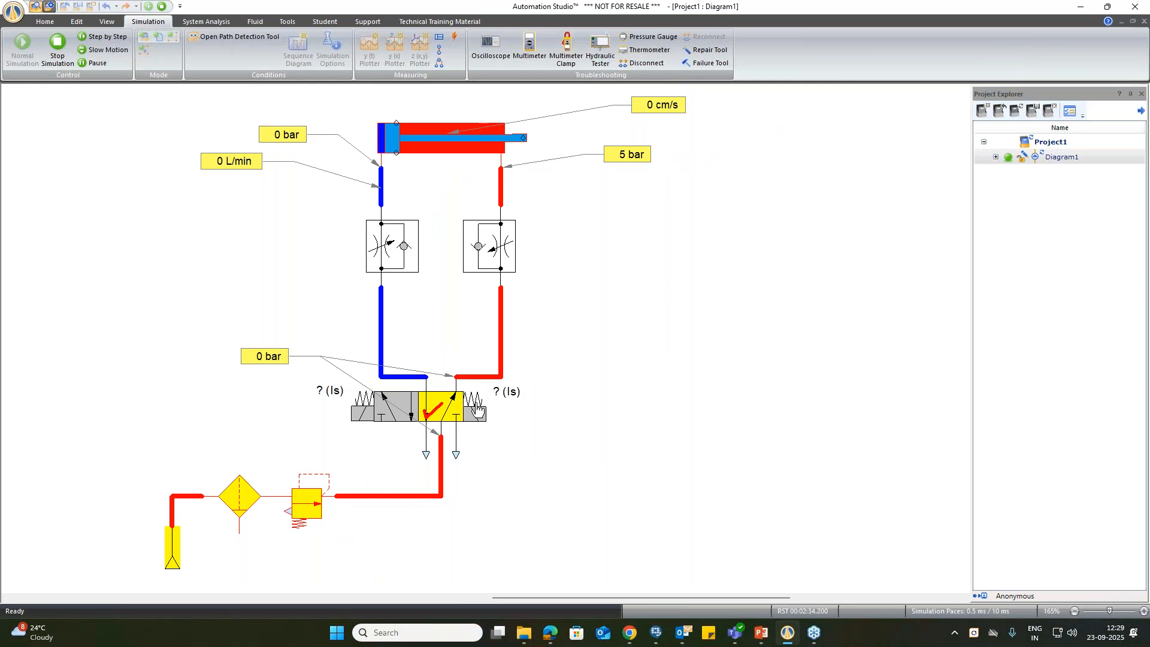
pyautogui.click(162, 6)
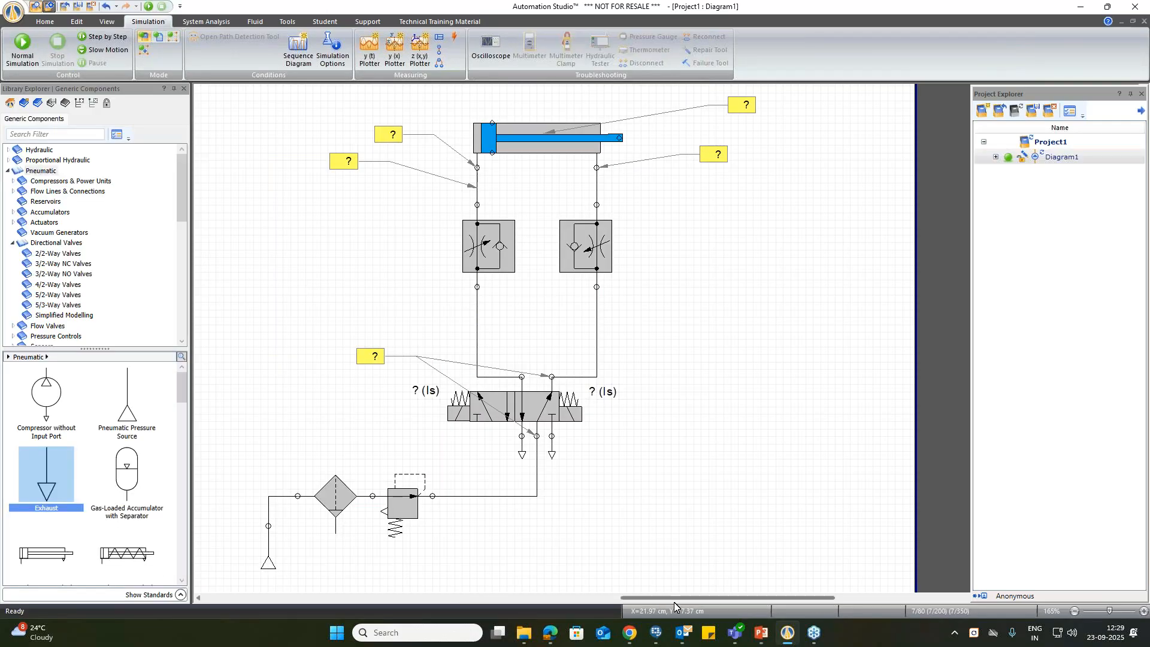
# Step: Create a y(t) plotter and place its window beside the circuit, clear of the cylinder and valve
pyautogui.moveTo(636, 597); pyautogui.dragTo(622, 597)
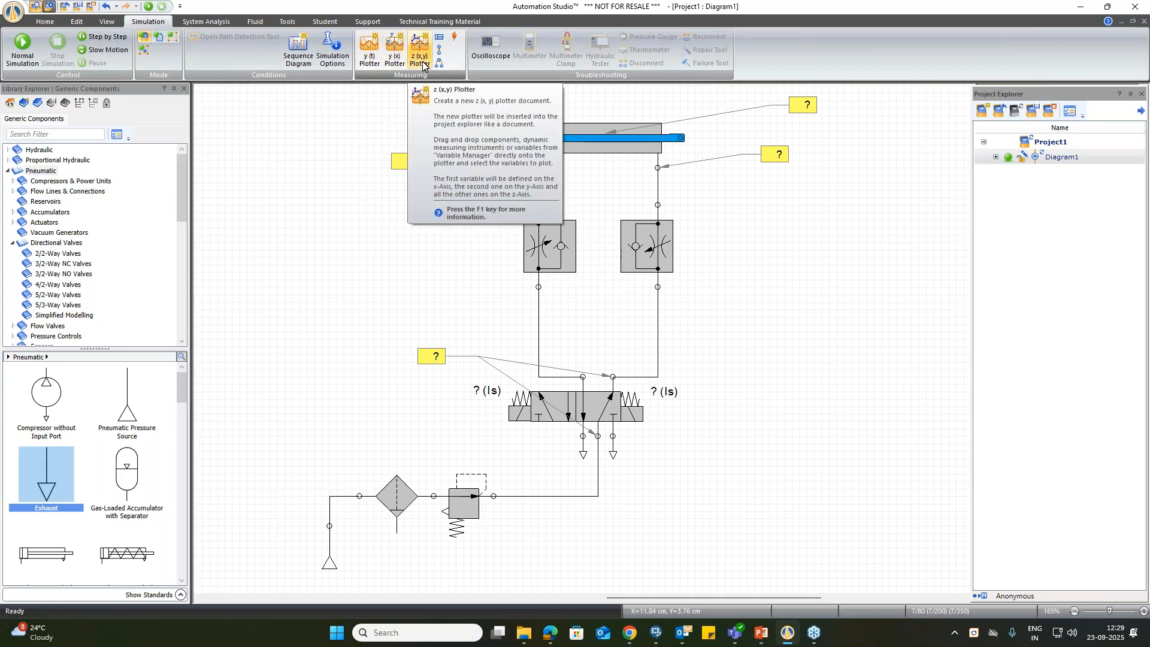
pyautogui.click(379, 62)
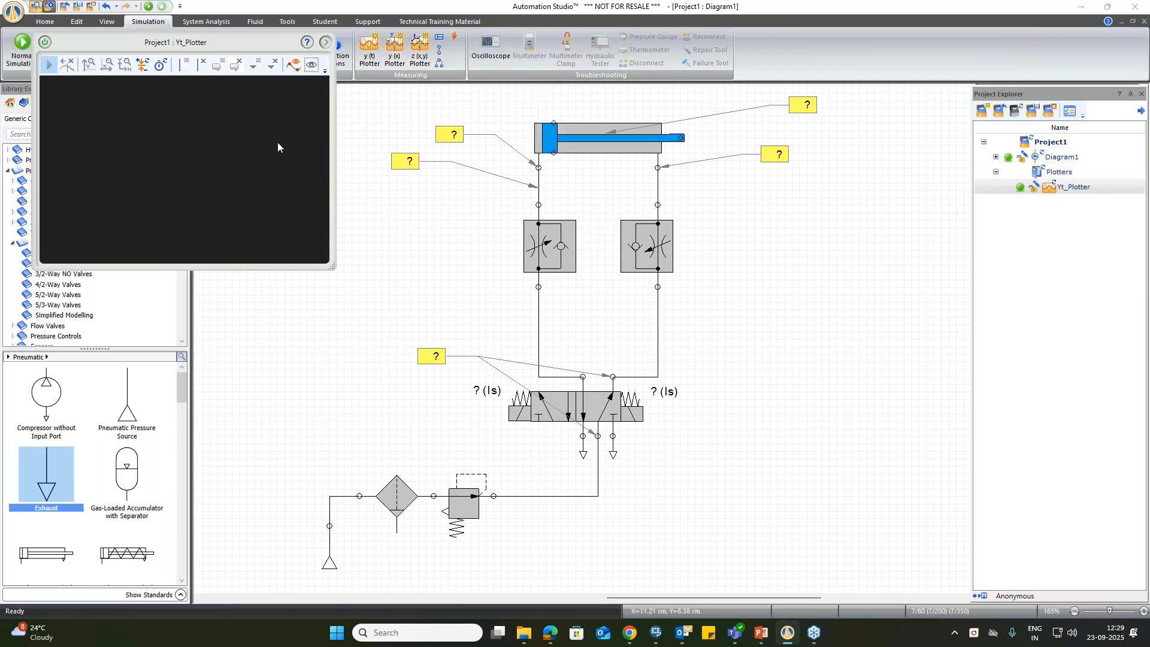
pyautogui.moveTo(203, 48); pyautogui.dragTo(907, 295)
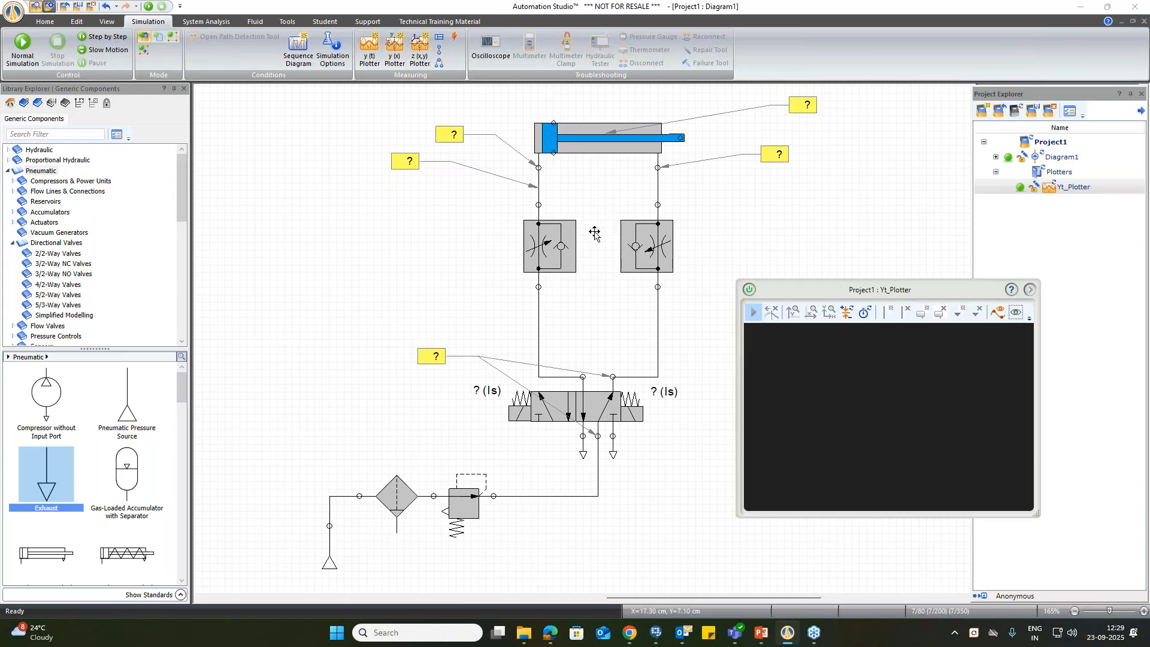
# Step: Add the cylinder to the y(t) plotter with Linear Position as the plotted variable
pyautogui.click(570, 149)
pyautogui.moveTo(569, 149); pyautogui.dragTo(828, 405)
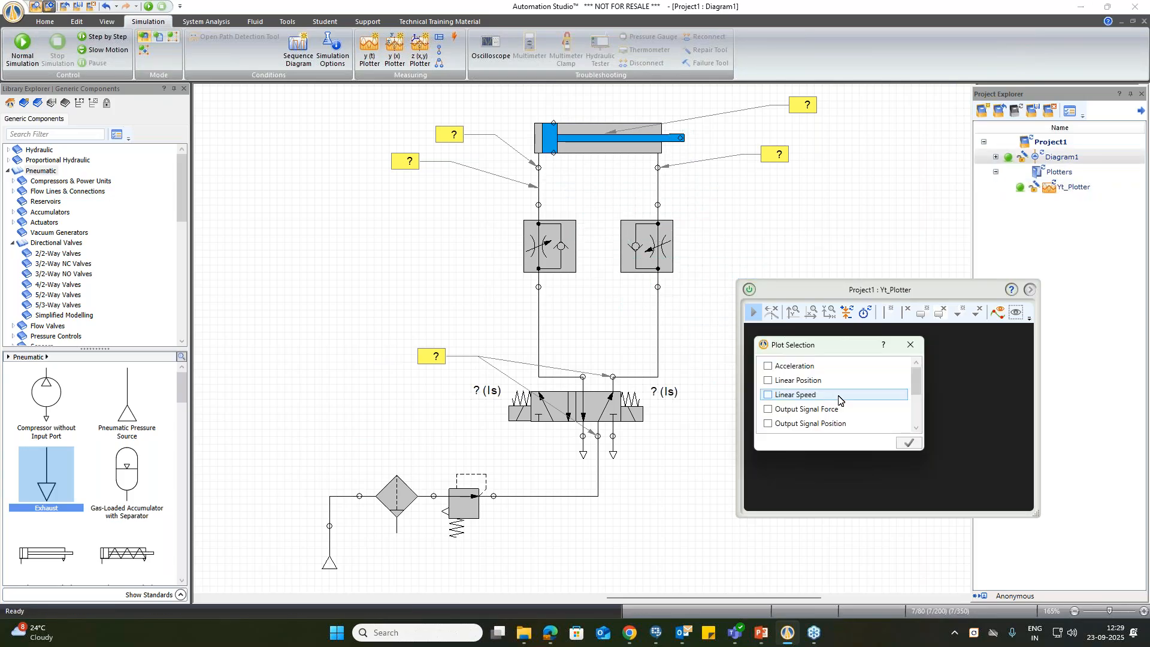
pyautogui.click(792, 382)
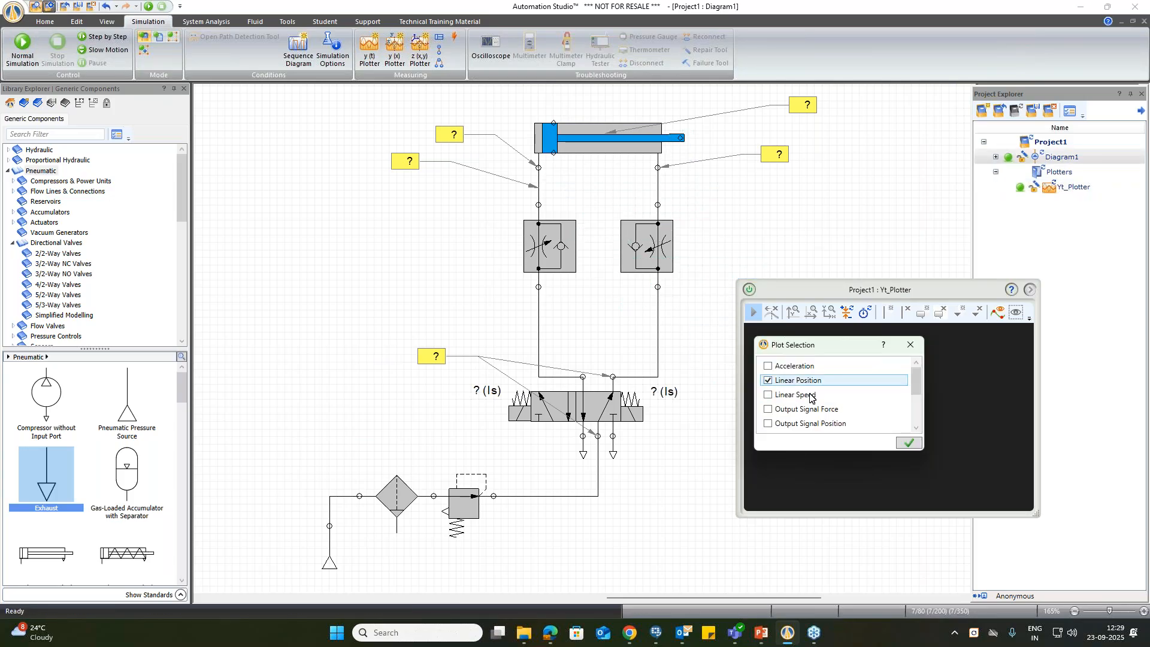
pyautogui.click(908, 442)
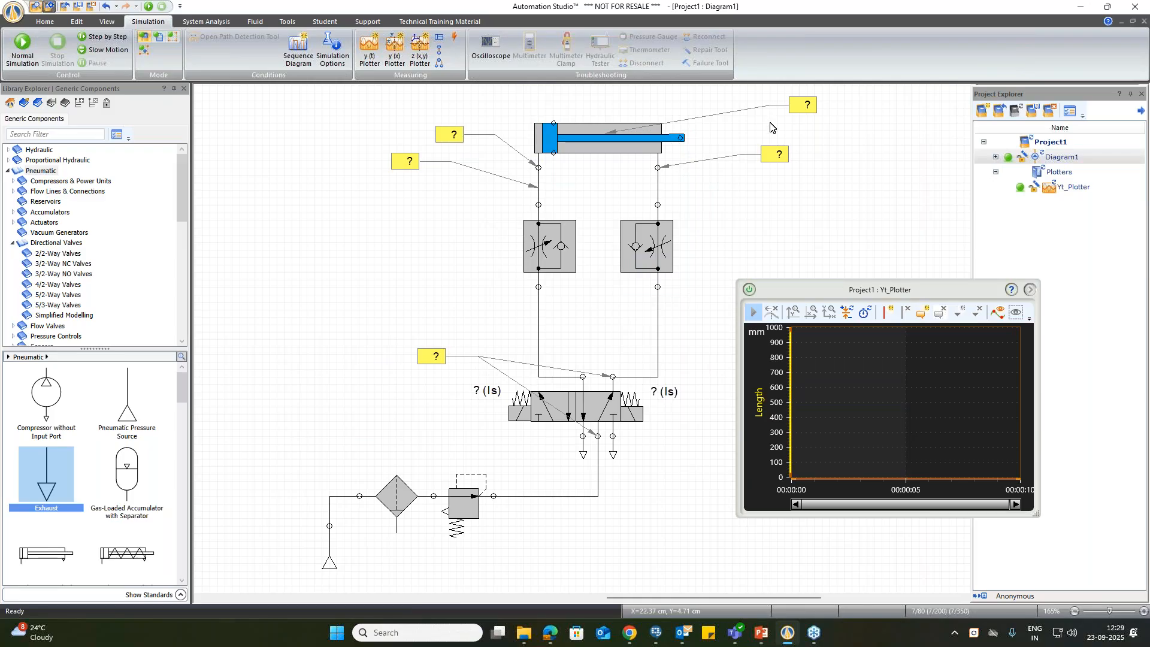
# Step: Add the rod-side pressure instrument and the cap-side flow instrument to the y(t) plotter
pyautogui.click(777, 156)
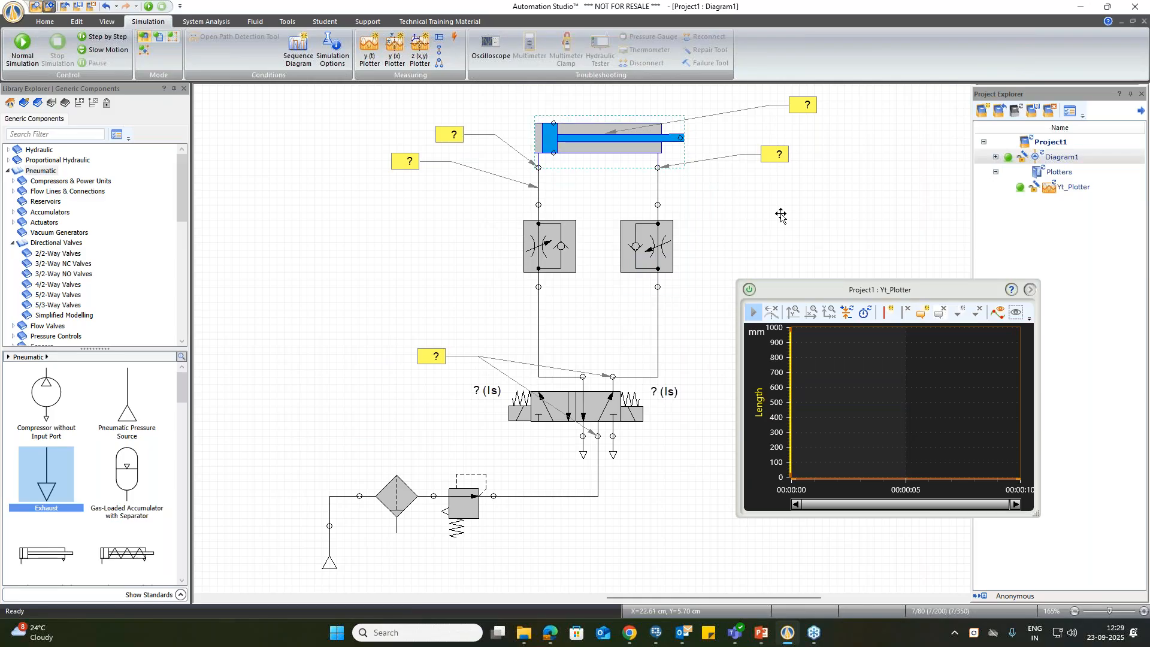
pyautogui.moveTo(830, 367); pyautogui.dragTo(830, 368)
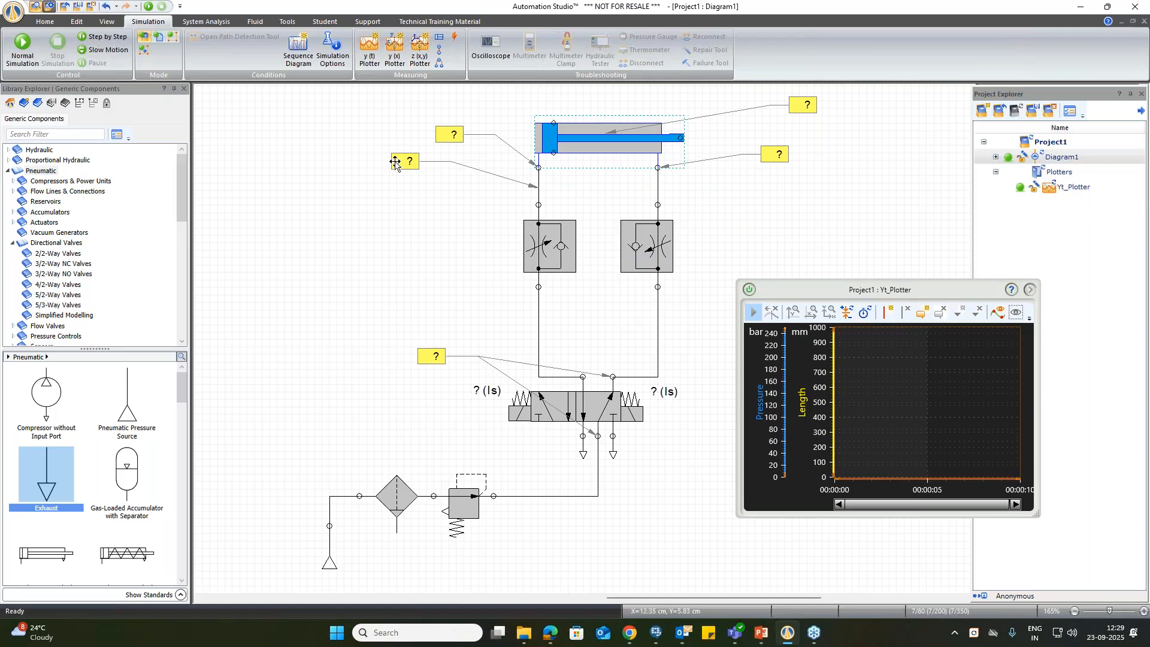
pyautogui.moveTo(395, 161); pyautogui.dragTo(866, 399)
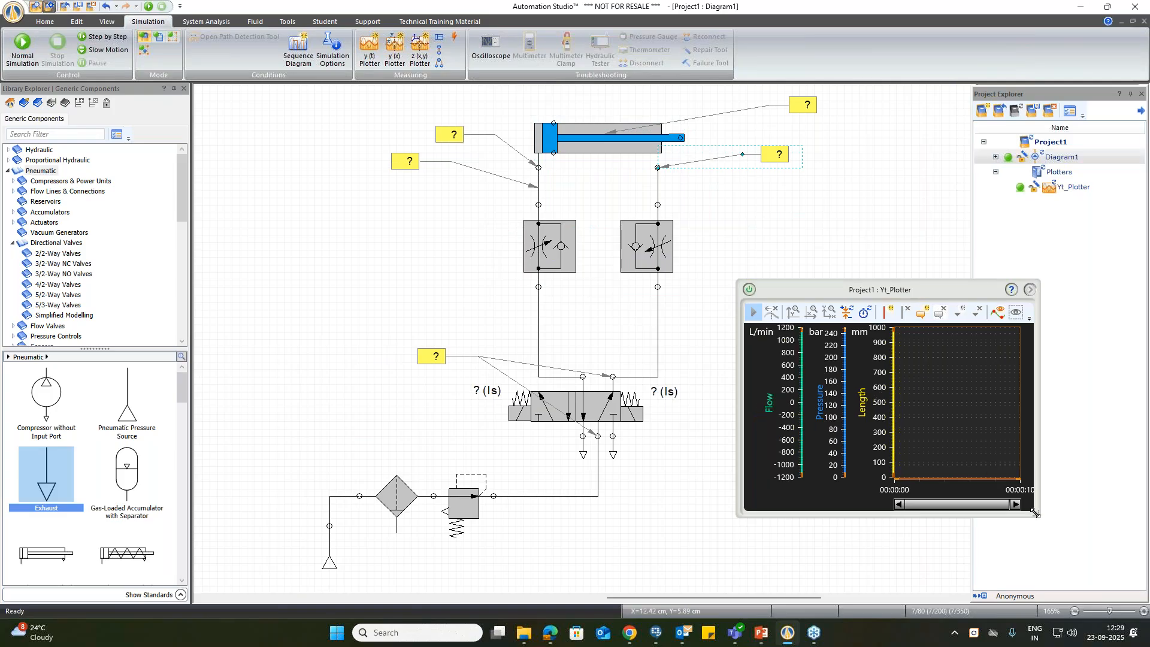
# Step: Enlarge the y(t) plotter window and reposition it beside the circuit so that it does not cover the components
pyautogui.moveTo(1038, 513); pyautogui.dragTo(1108, 577)
pyautogui.moveTo(721, 599); pyautogui.dragTo(739, 599)
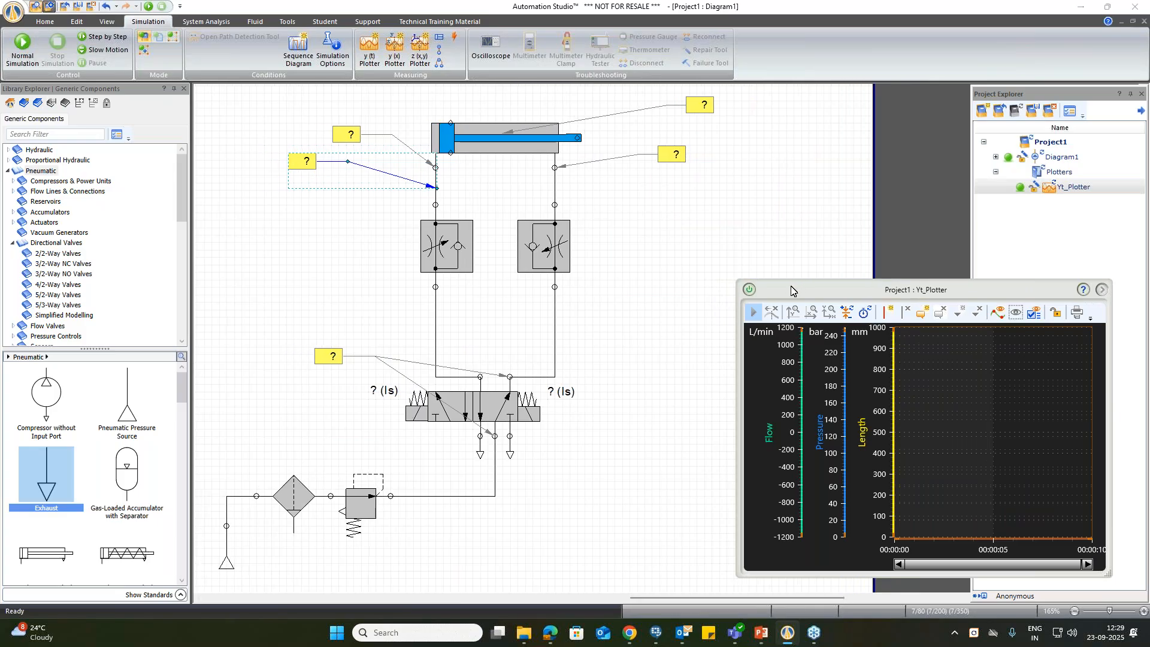
pyautogui.moveTo(796, 289); pyautogui.dragTo(714, 231)
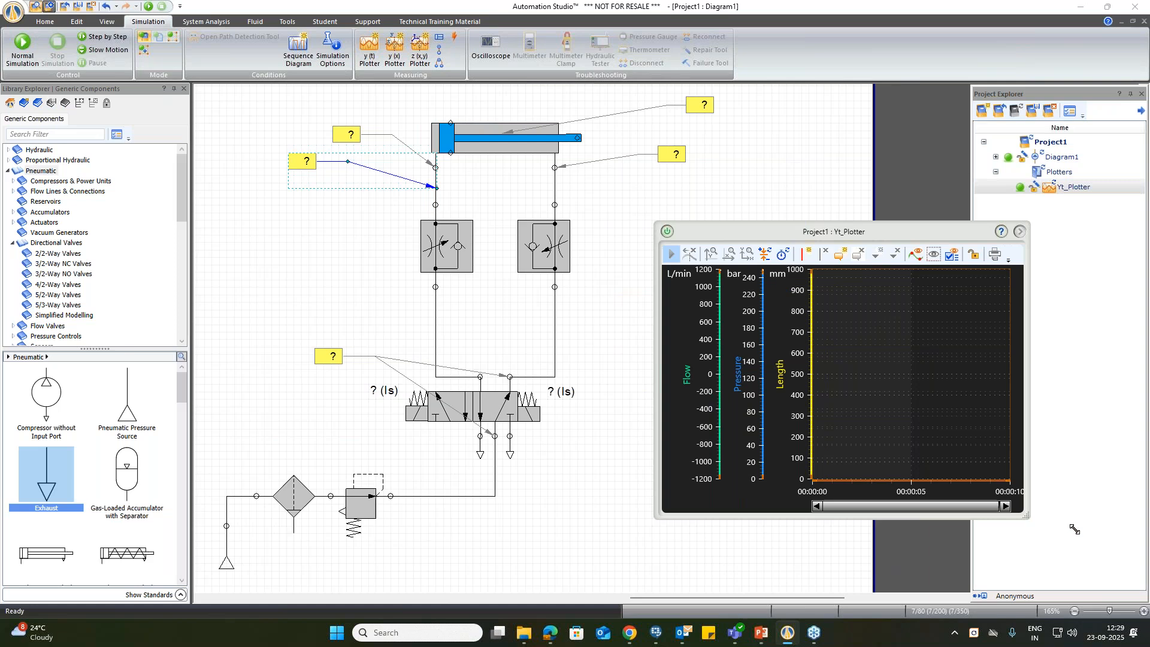
pyautogui.moveTo(1026, 516); pyautogui.dragTo(1128, 547)
pyautogui.moveTo(822, 231); pyautogui.dragTo(770, 224)
# Step: Start the normal simulation and switch the 5/2-way valve to plot one extension and one retraction of the cylinder
pyautogui.click(30, 44)
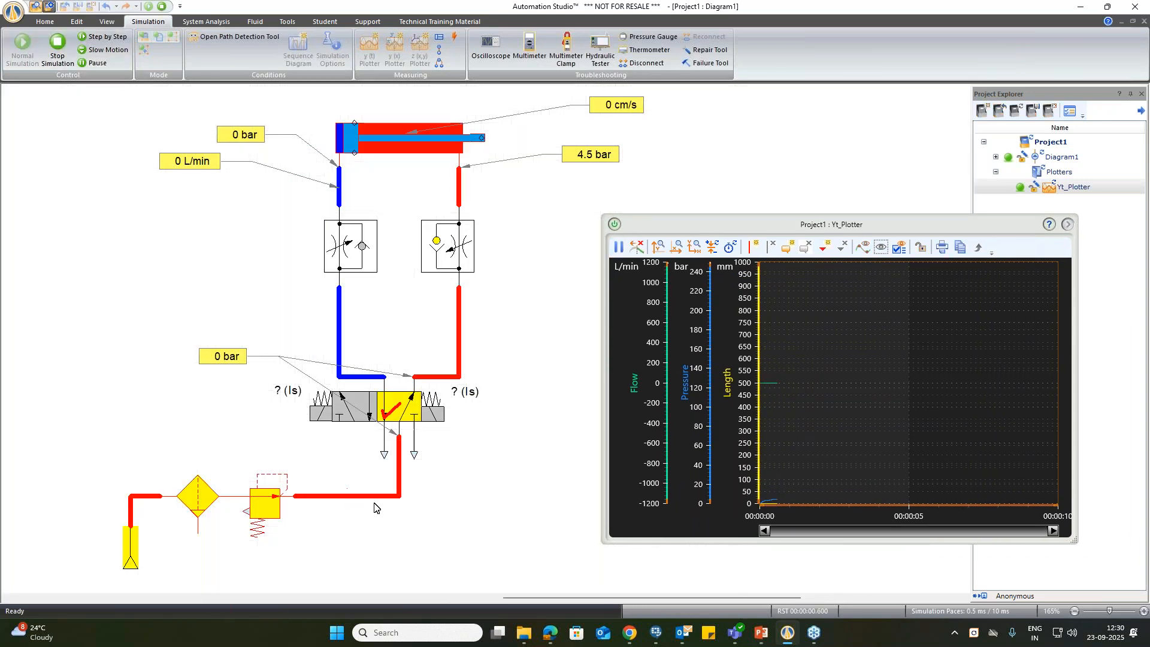
pyautogui.click(345, 414)
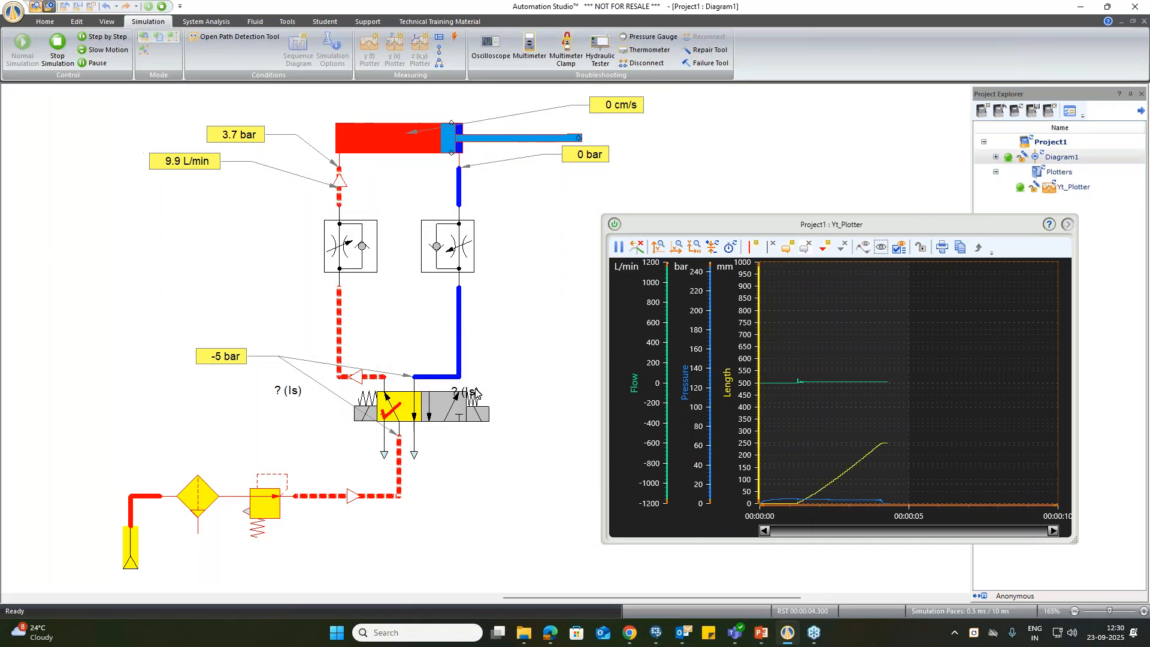
pyautogui.click(445, 412)
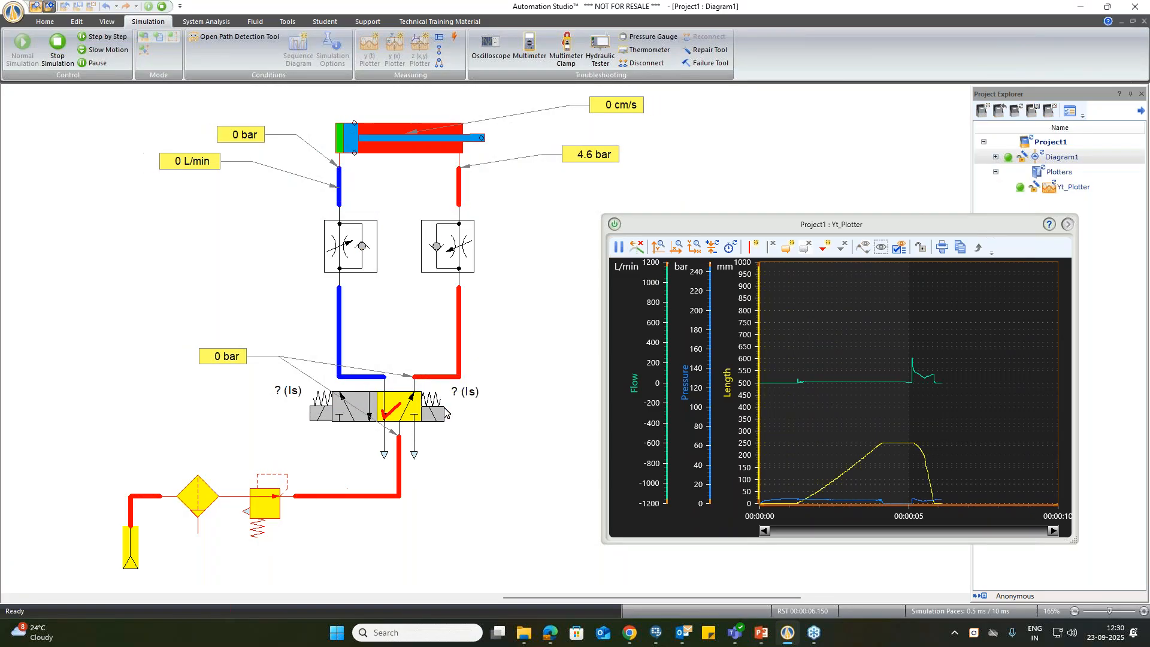
# Step: Switch the 5/2-way valve to extend and retract the cylinder two more times, and stop the simulation
pyautogui.click(345, 415)
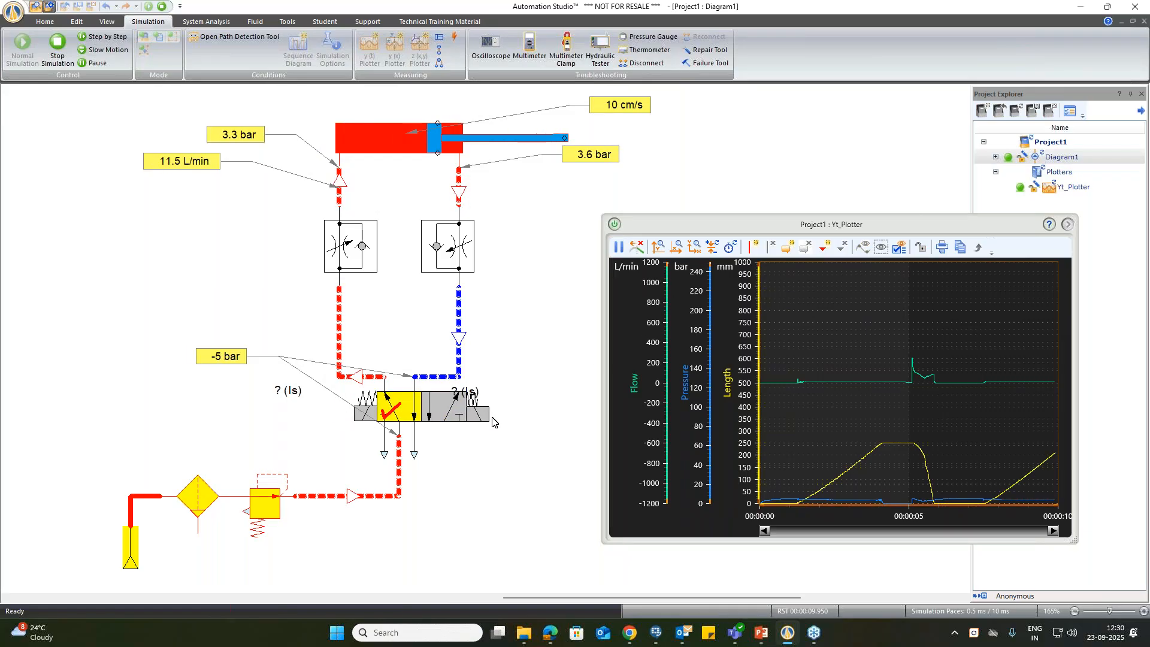
pyautogui.click(445, 412)
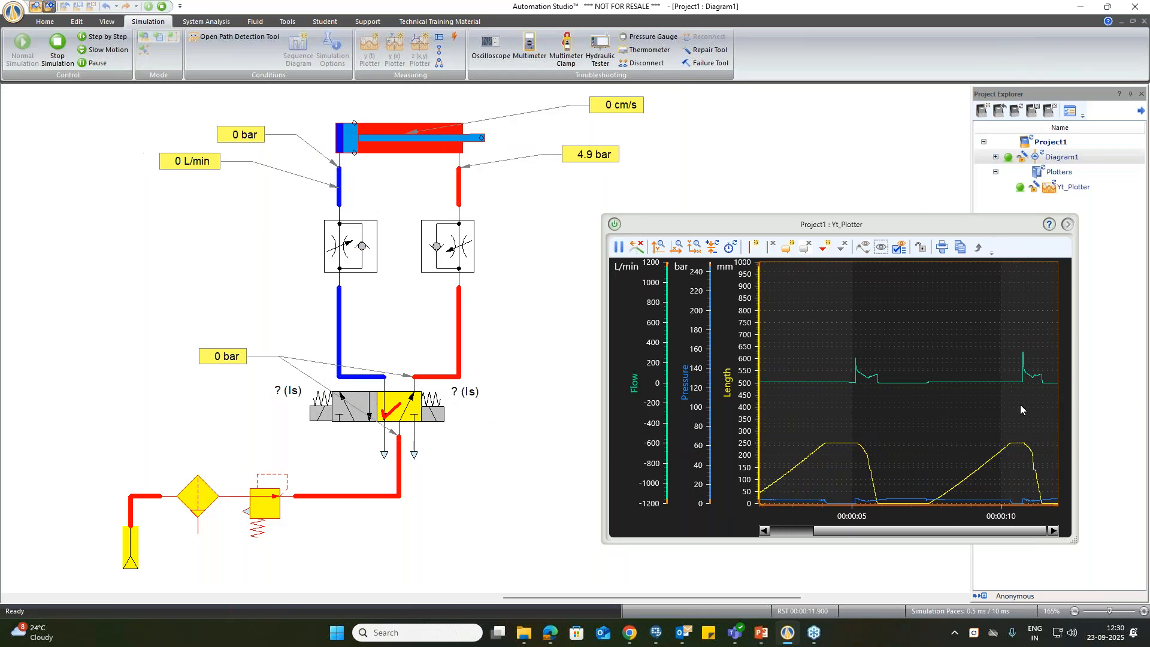
pyautogui.click(323, 415)
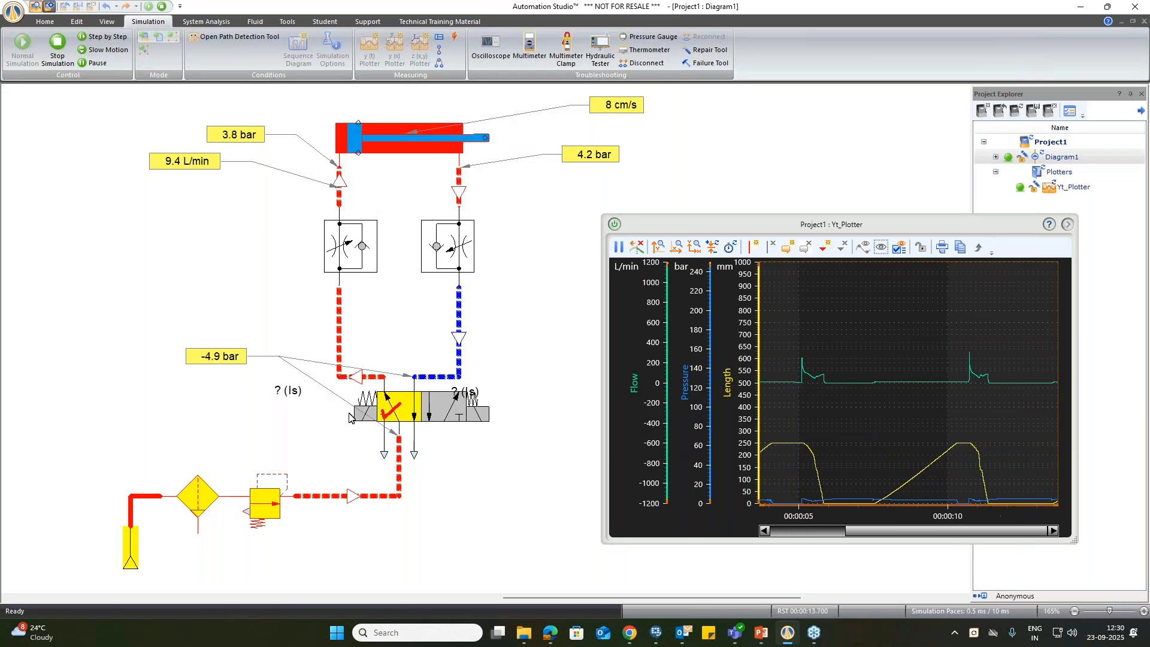
pyautogui.click(446, 417)
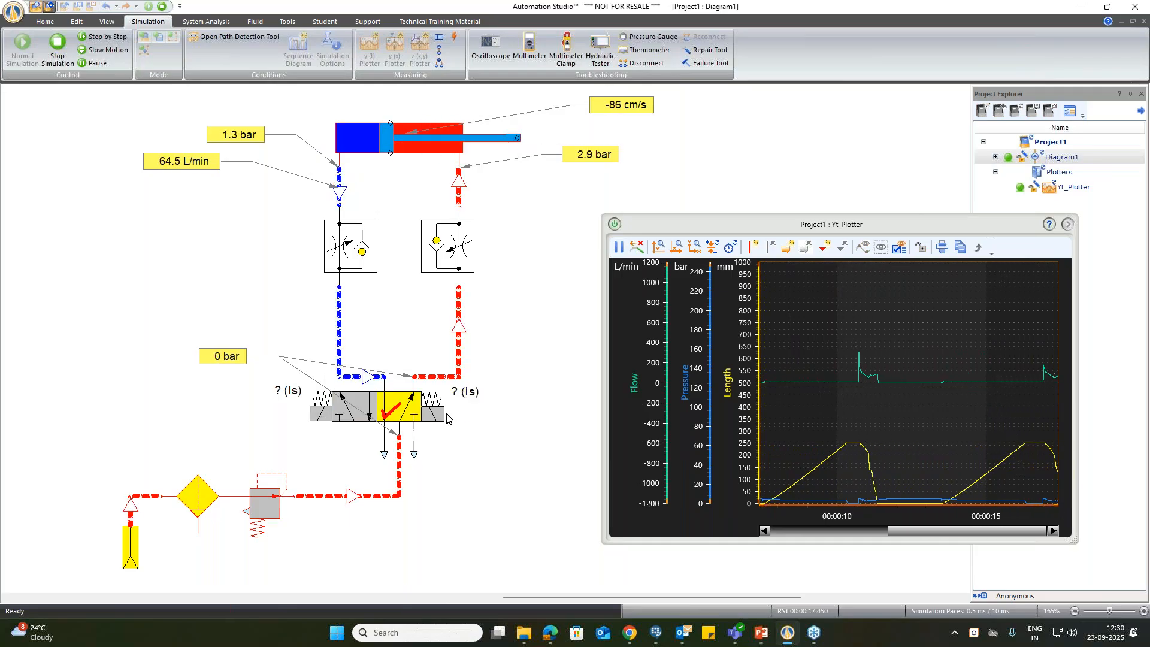
pyautogui.click(162, 6)
# Step: Reposition the y(t) plotter window and fit all recorded curves into its graph area
pyautogui.moveTo(768, 224); pyautogui.dragTo(751, 213)
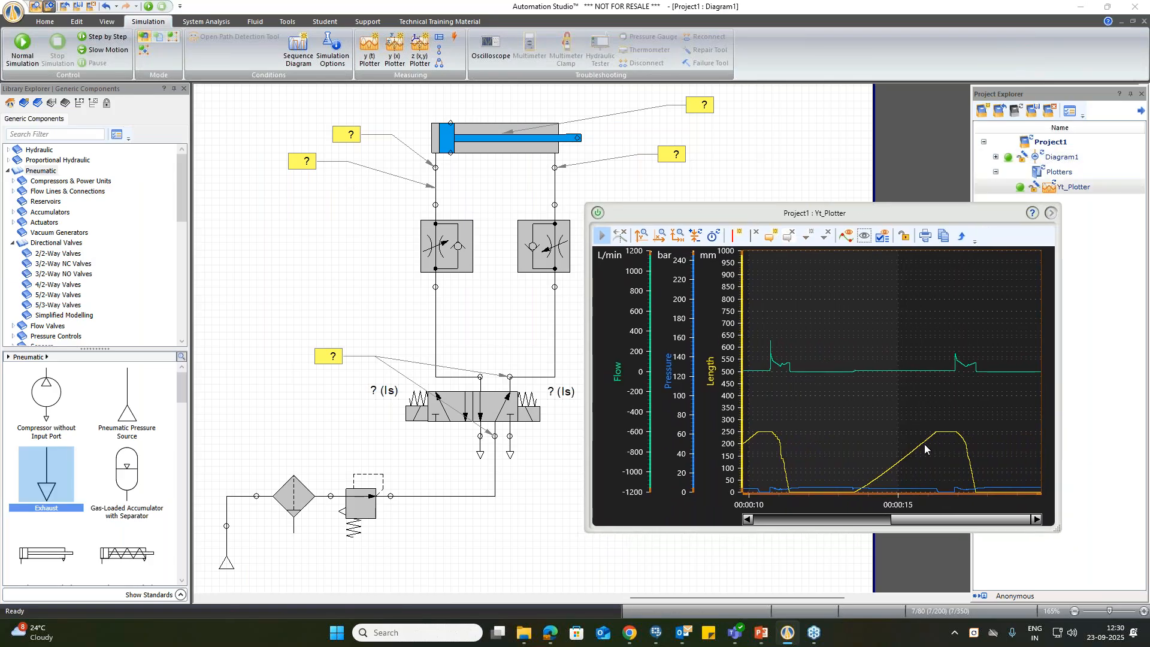
pyautogui.click(662, 238)
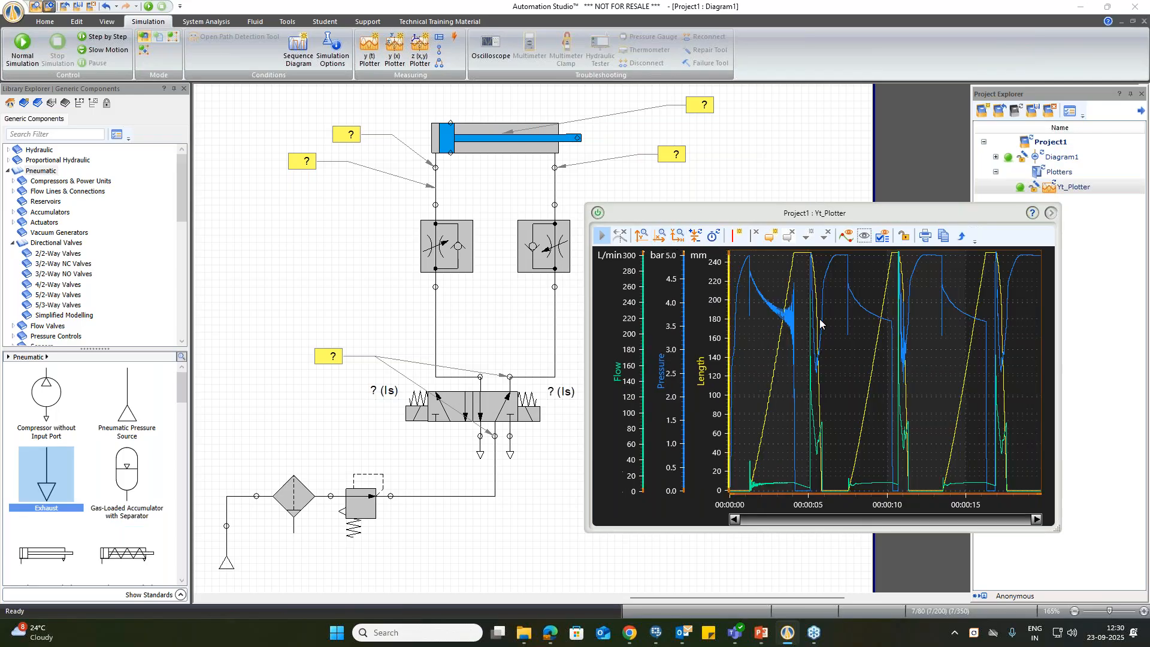
# Step: Add two vertical cursors to the plotter, one at about 8.8 s and one at about 14.6 s
pyautogui.click(732, 238)
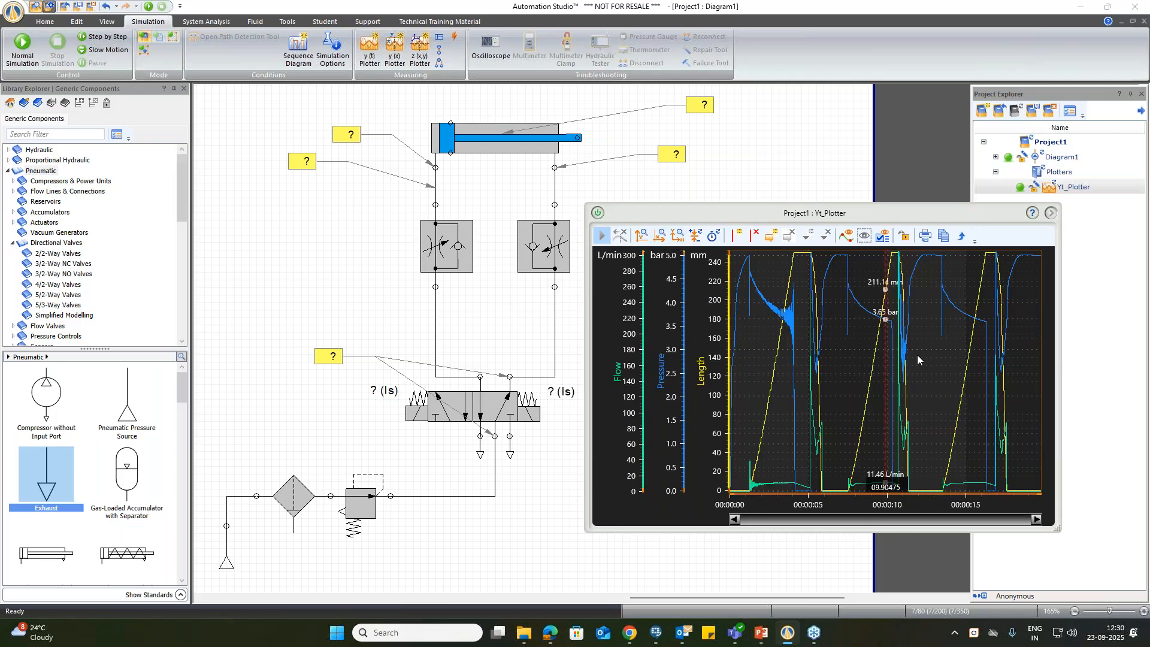
pyautogui.moveTo(885, 361); pyautogui.dragTo(856, 363)
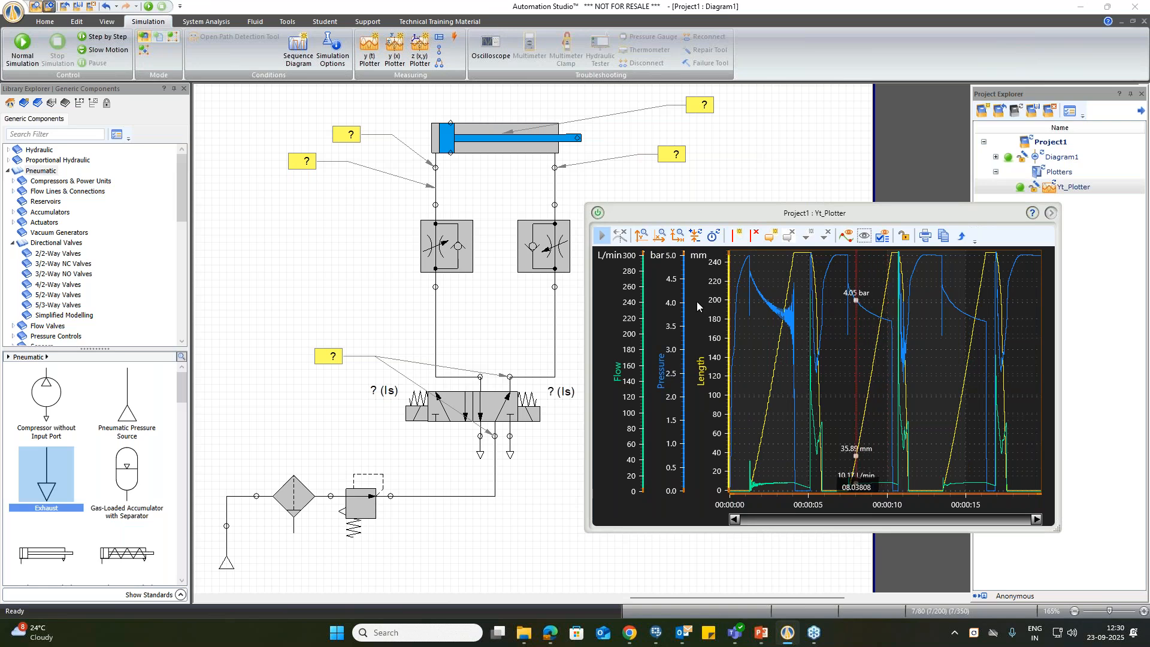
pyautogui.click(661, 240)
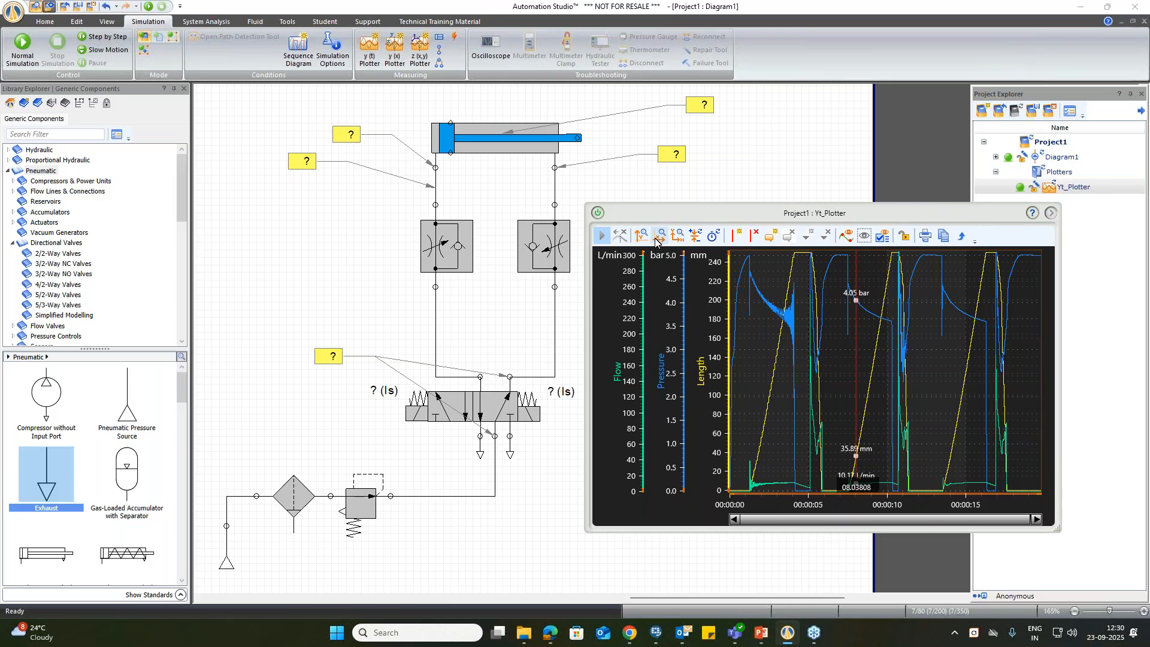
pyautogui.moveTo(857, 377); pyautogui.dragTo(869, 398)
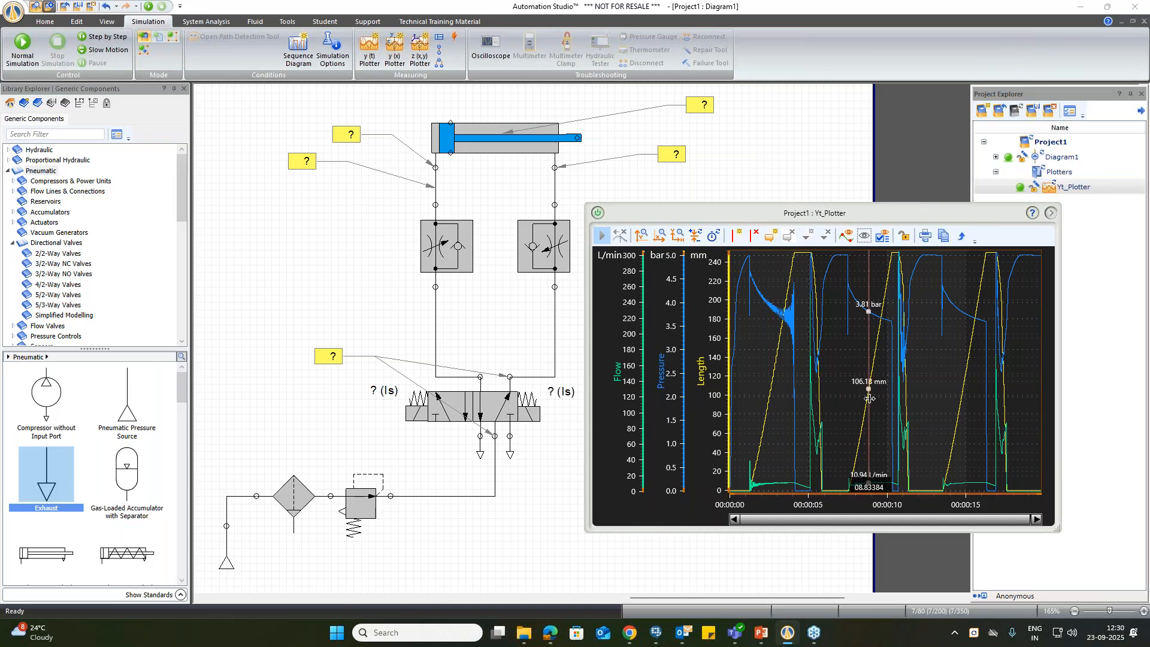
pyautogui.click(736, 236)
pyautogui.moveTo(887, 343); pyautogui.dragTo(960, 366)
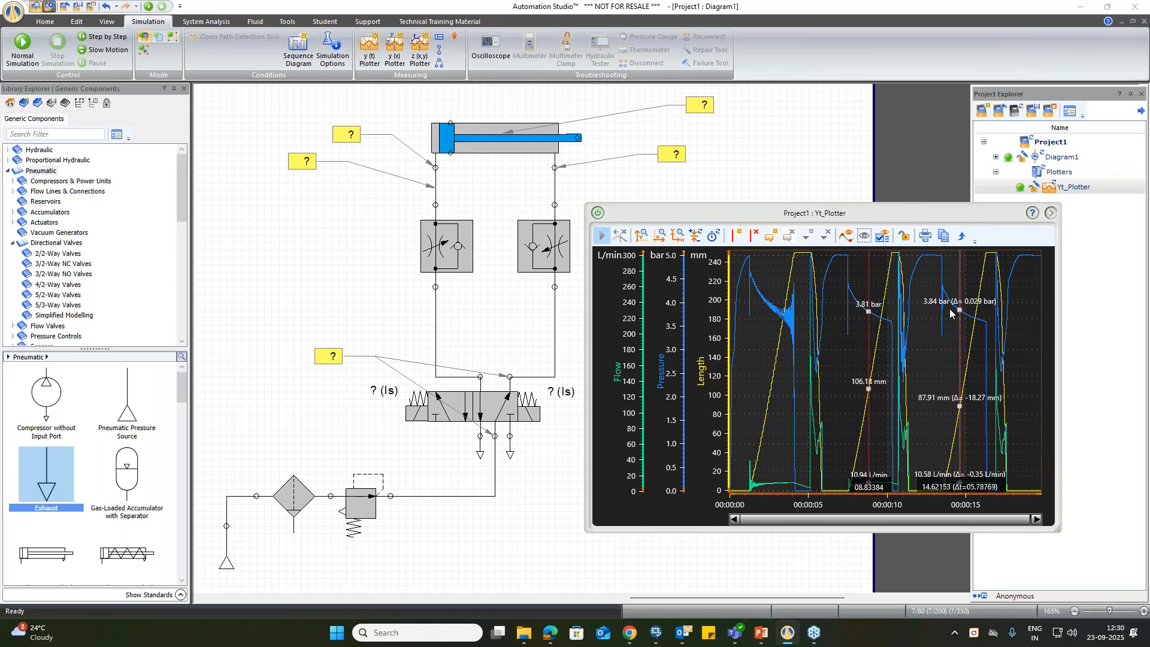
# Step: Attach an annotation callout with its default text to the length curve near the first cursor, and display the plotter legend
pyautogui.click(771, 236)
pyautogui.click(885, 371)
pyautogui.moveTo(895, 341)
pyautogui.mouseDown()
pyautogui.moveTo(878, 350)
pyautogui.moveTo(925, 339)
pyautogui.mouseUp()
pyautogui.doubleClick(924, 339)
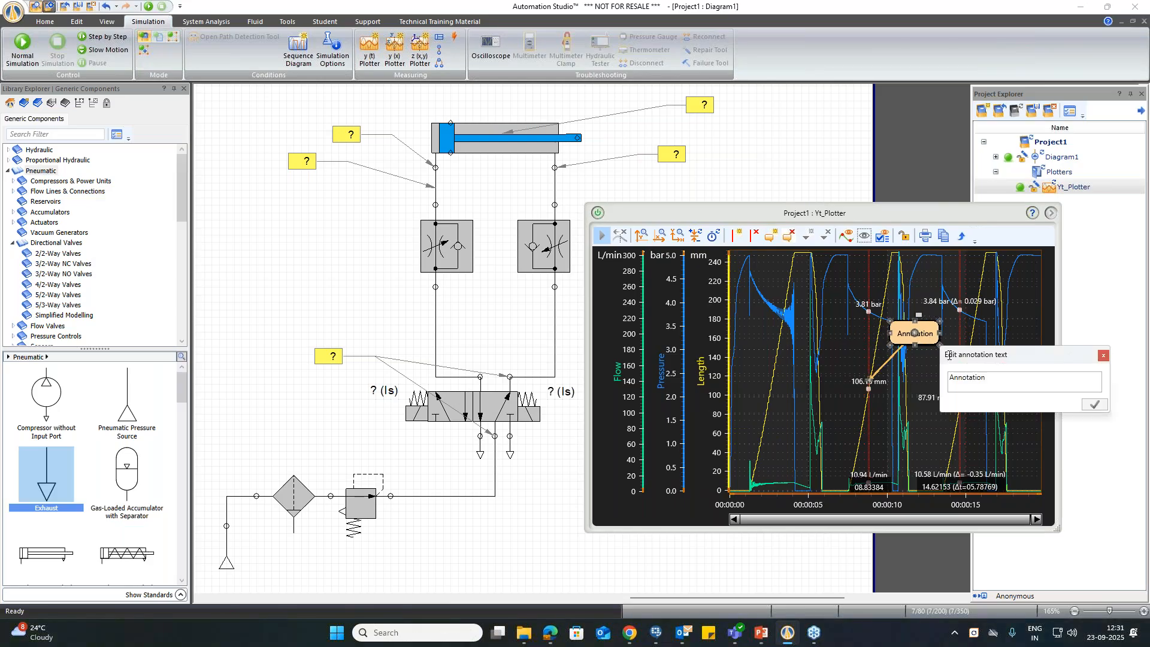
pyautogui.click(1102, 355)
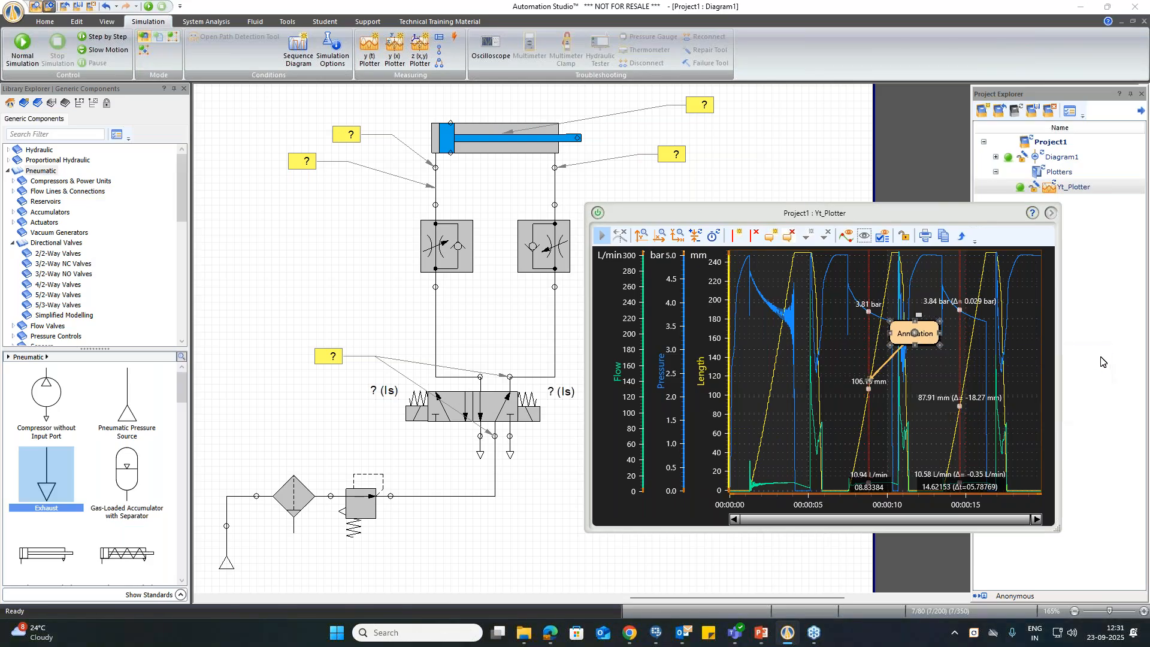
pyautogui.click(884, 238)
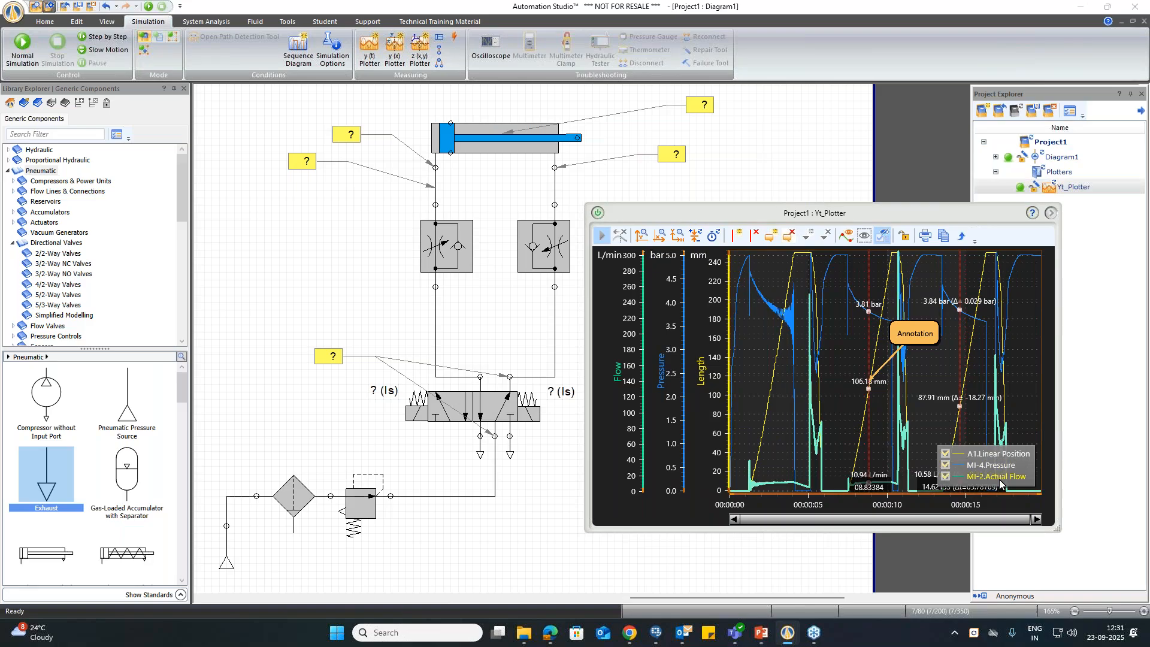
# Step: Paste a copy of the plotter image into the diagram, shrink and move it over the circuit, and delete it again
pyautogui.click(942, 237)
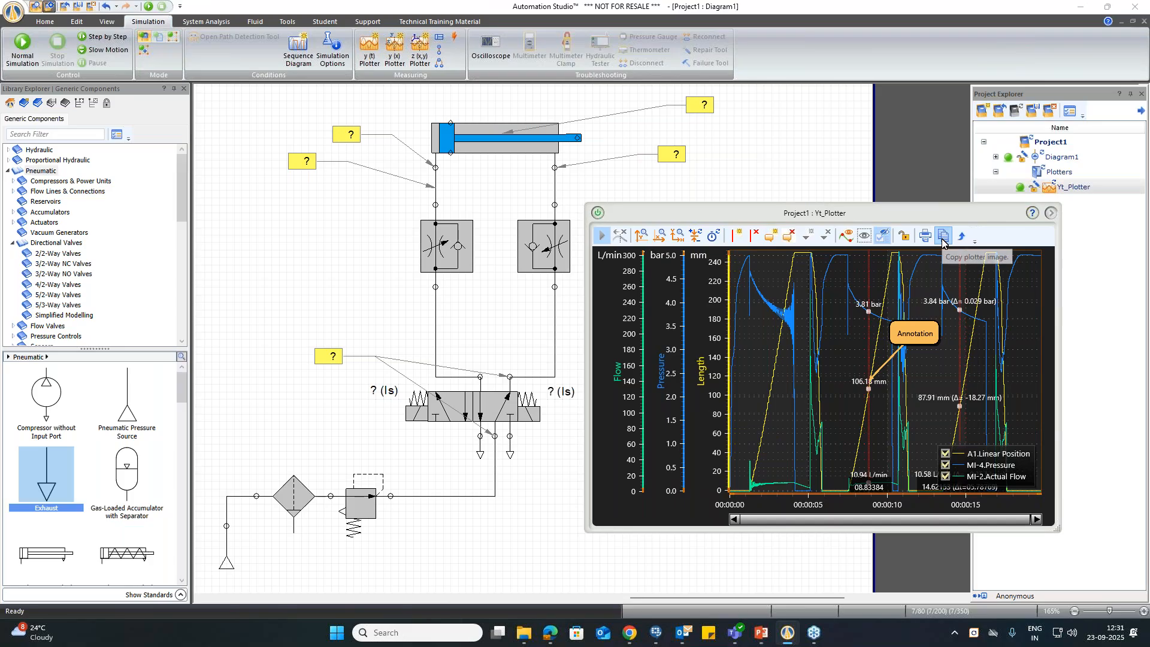
pyautogui.click(324, 329)
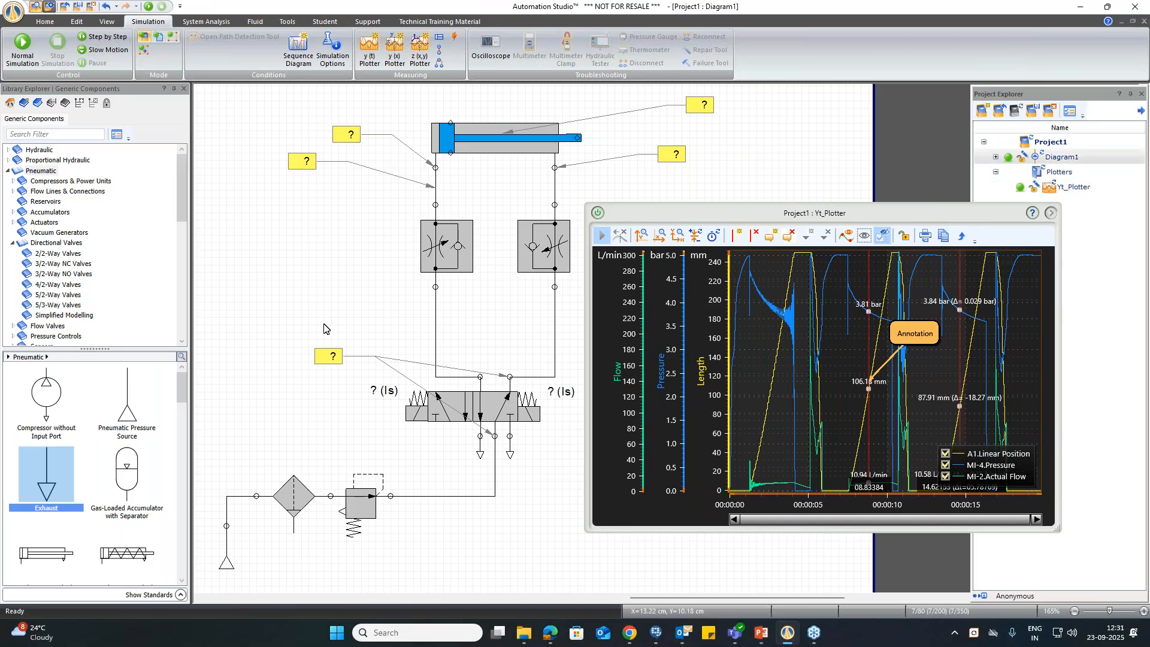
pyautogui.hotkey('ctrl', 'v')
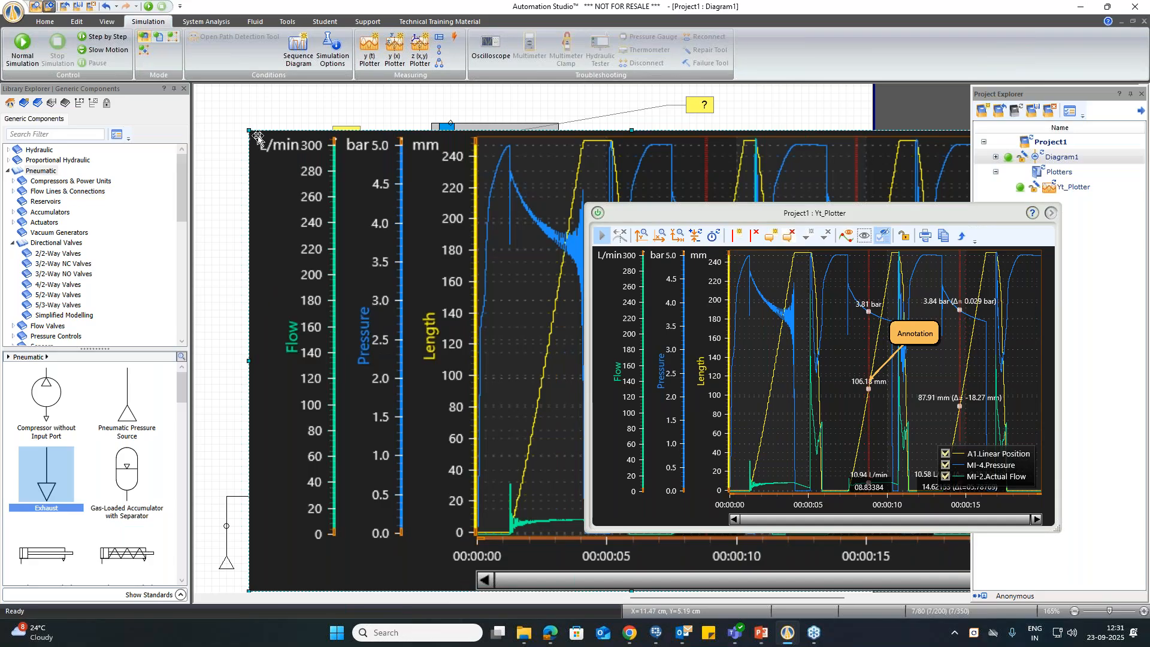
pyautogui.moveTo(249, 131); pyautogui.dragTo(572, 337)
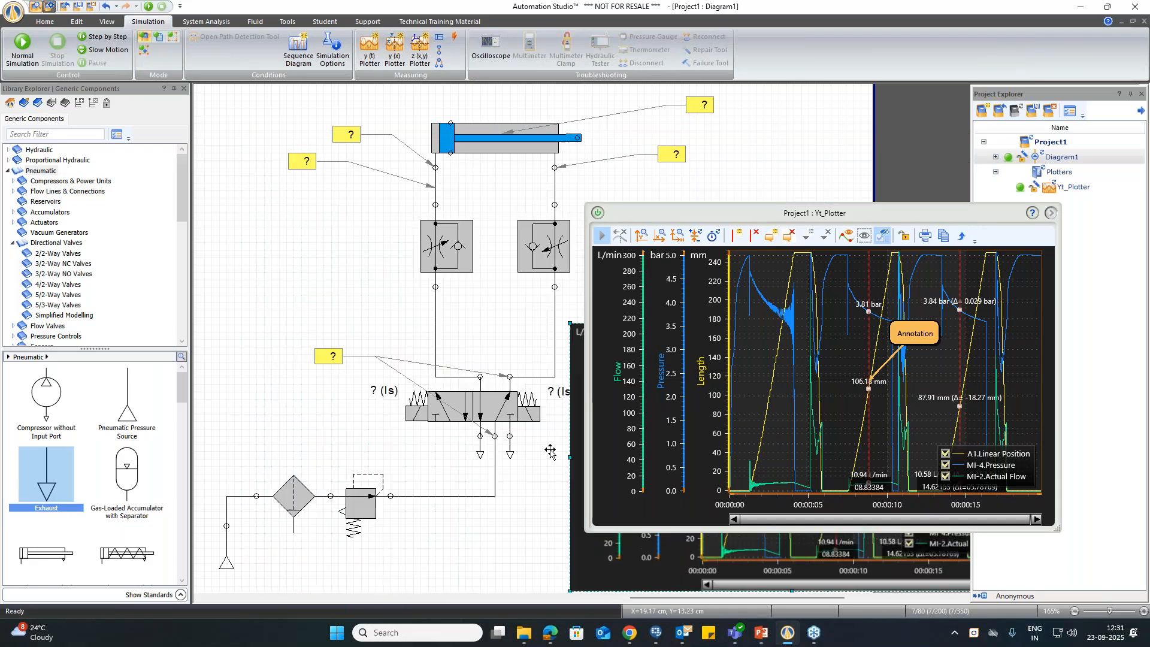
pyautogui.moveTo(744, 561); pyautogui.dragTo(382, 399)
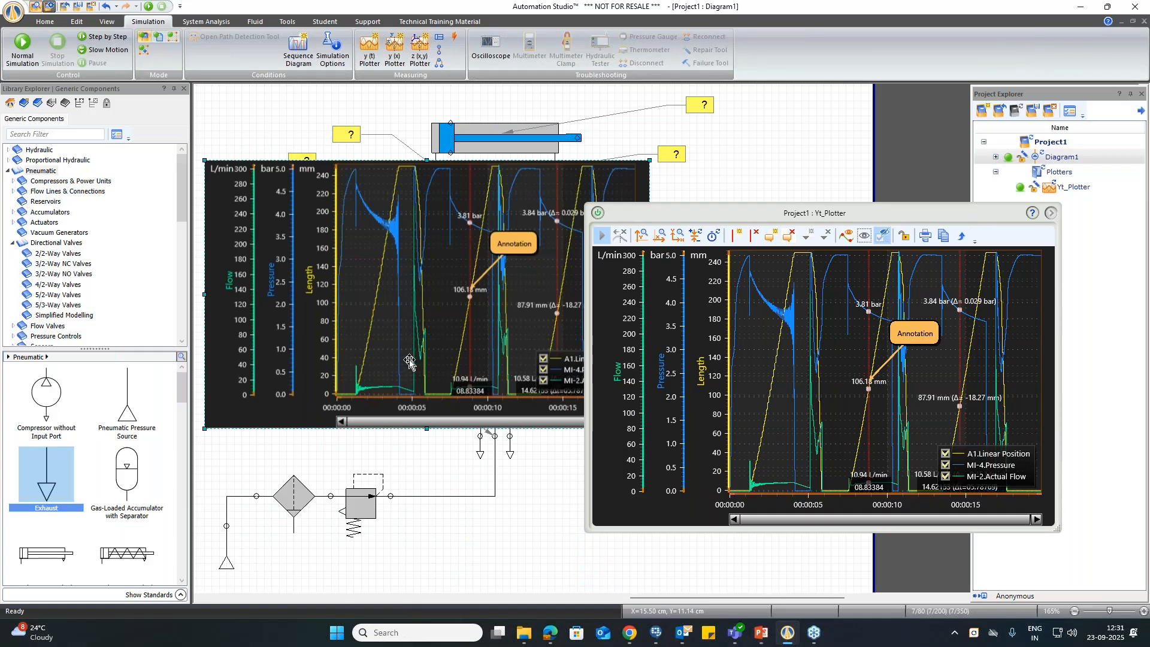
pyautogui.press('Delete')
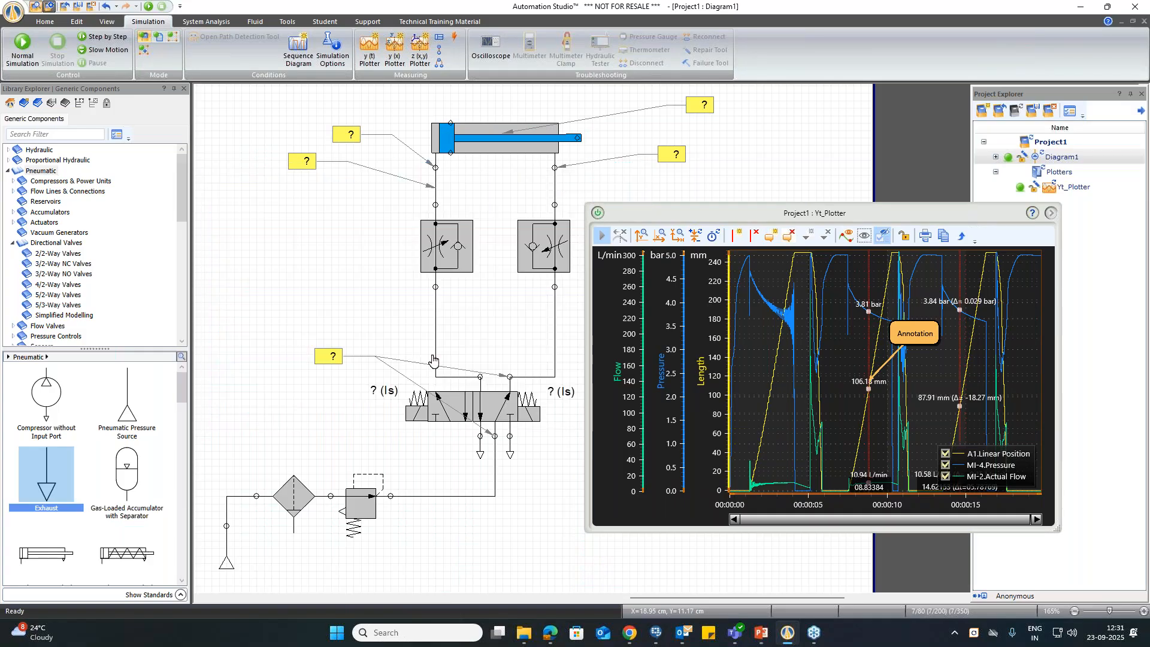
# Step: Close the y(t) plotter window and move the whole circuit to the upper-left corner of the diagram page
pyautogui.click(597, 214)
pyautogui.moveTo(671, 596)
pyautogui.mouseDown()
pyautogui.moveTo(711, 597)
pyautogui.moveTo(653, 601)
pyautogui.mouseUp()
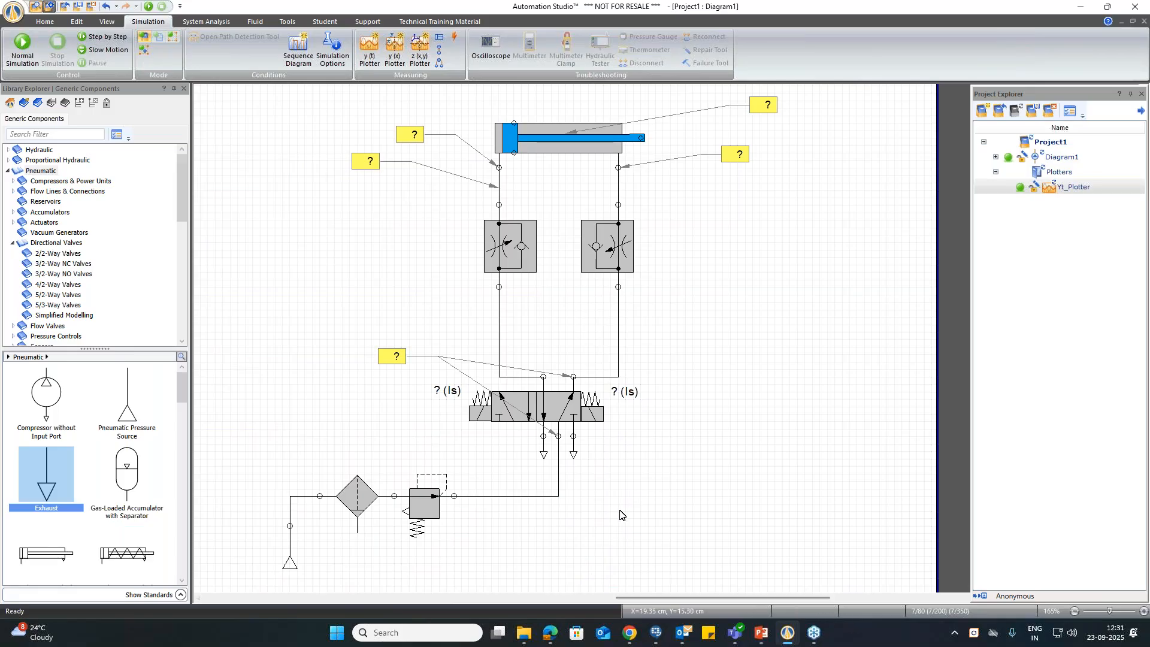
pyautogui.rightClick(790, 228)
pyautogui.click(855, 345)
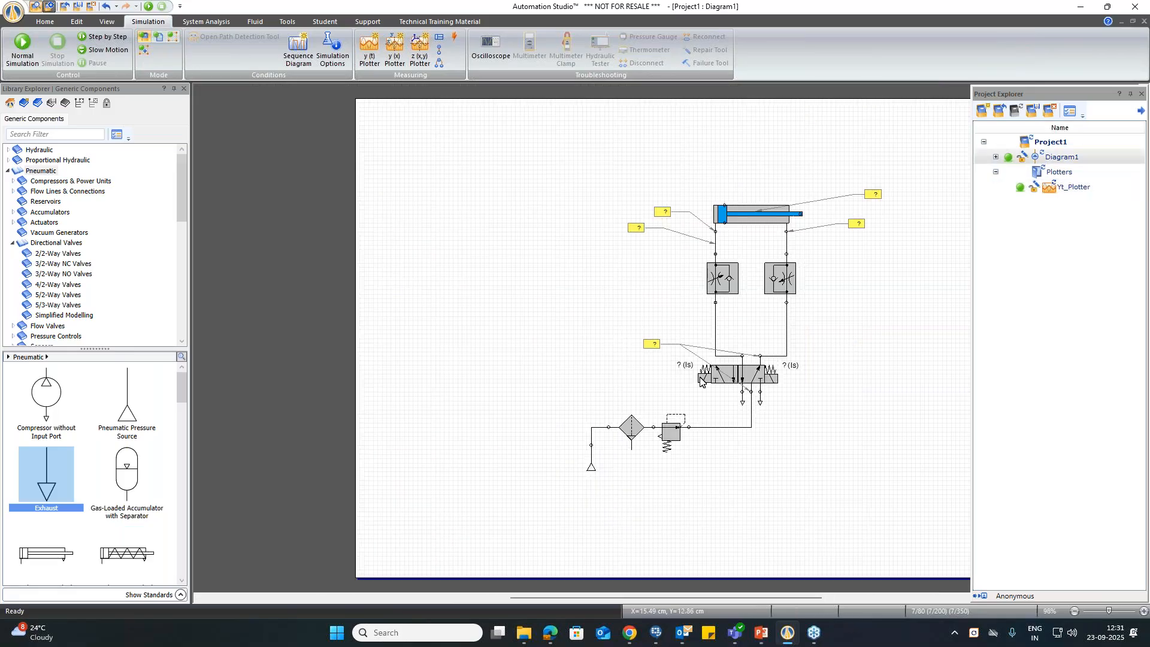
pyautogui.moveTo(528, 158); pyautogui.dragTo(976, 509)
pyautogui.moveTo(752, 377); pyautogui.dragTo(527, 286)
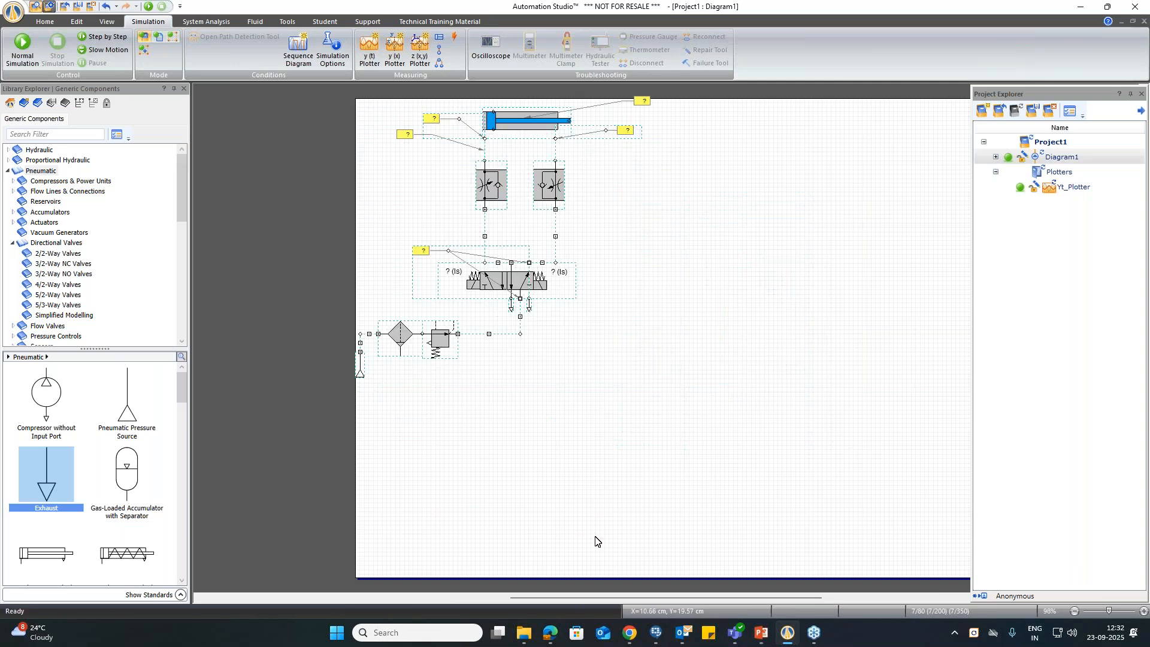
pyautogui.moveTo(614, 599); pyautogui.dragTo(649, 588)
pyautogui.click(630, 439)
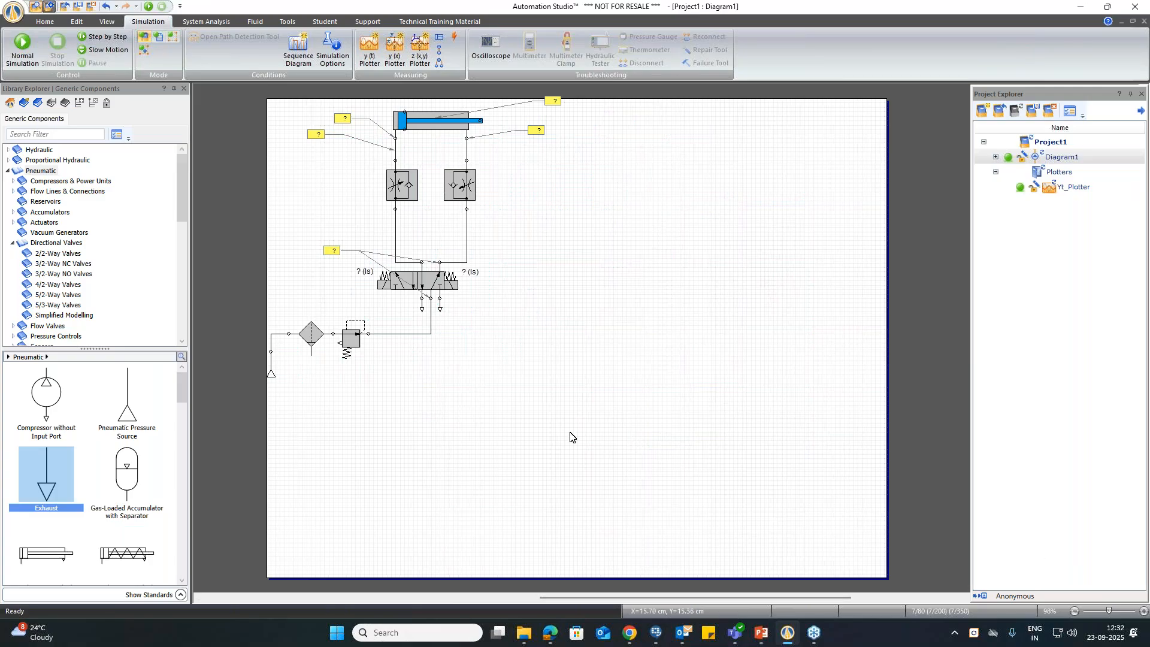
# Step: Review the previews and descriptions of the available electrical, hydraulic, P&ID, one-line and PLC component libraries
pyautogui.click(10, 103)
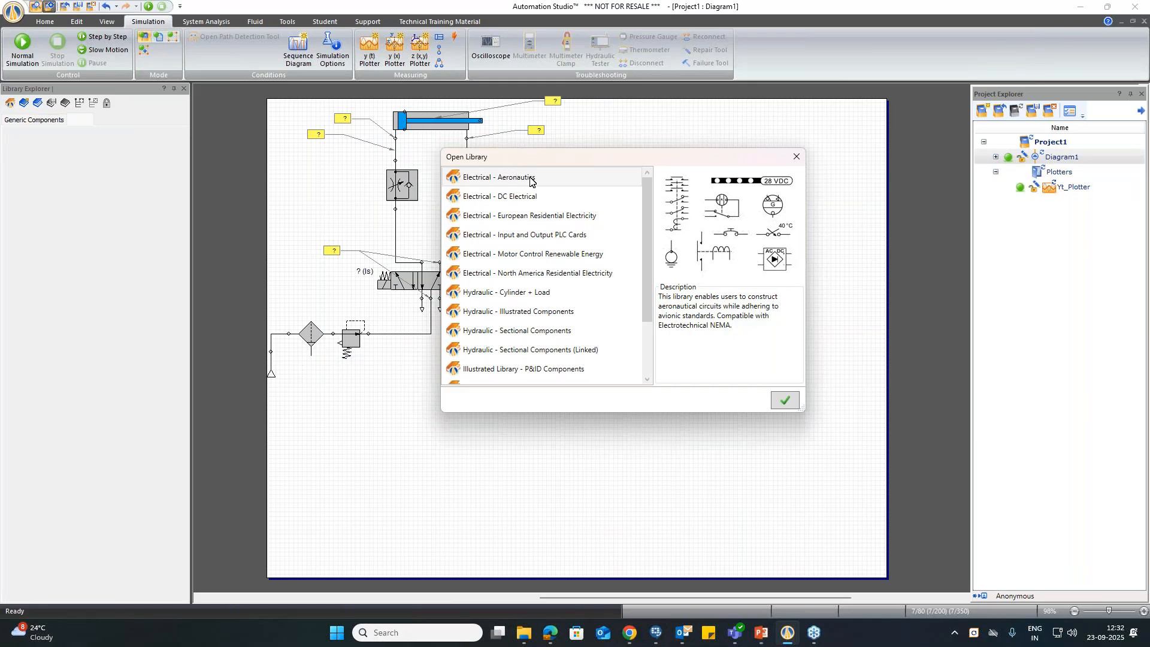
pyautogui.click(526, 197)
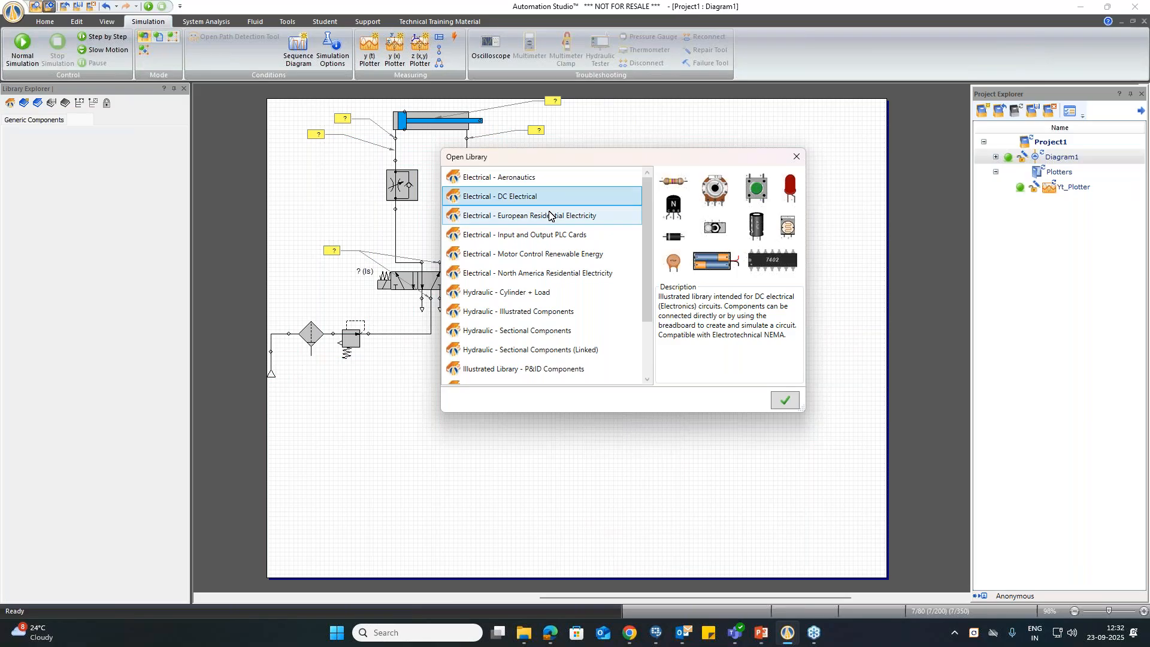
pyautogui.click(550, 215)
pyautogui.click(551, 235)
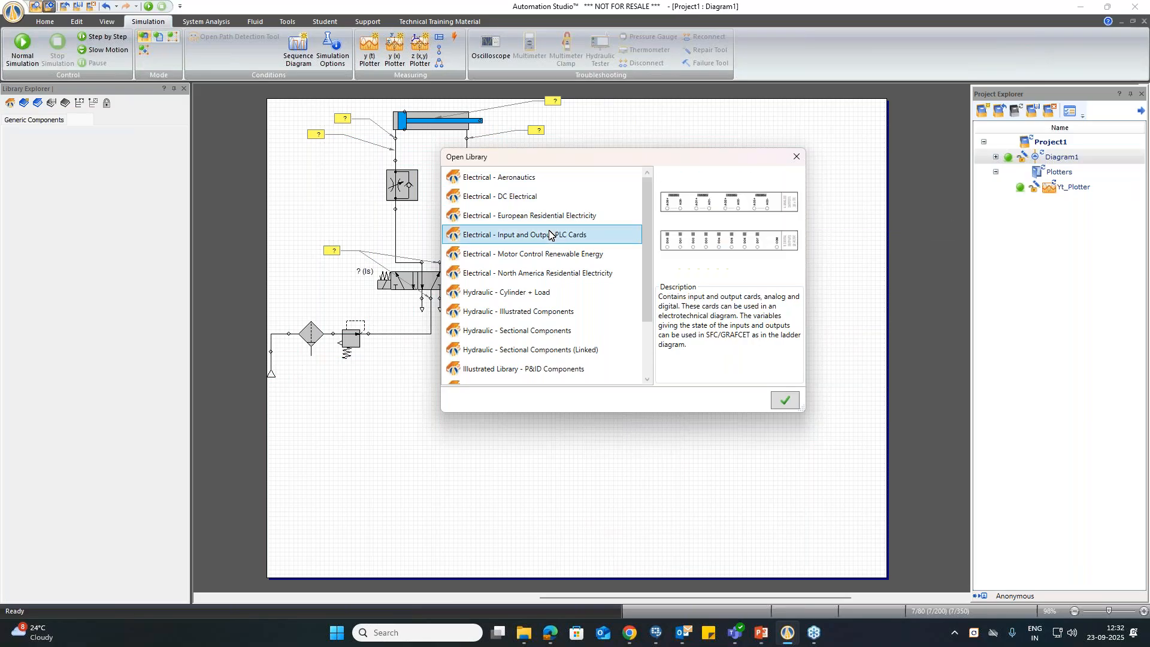
pyautogui.click(547, 254)
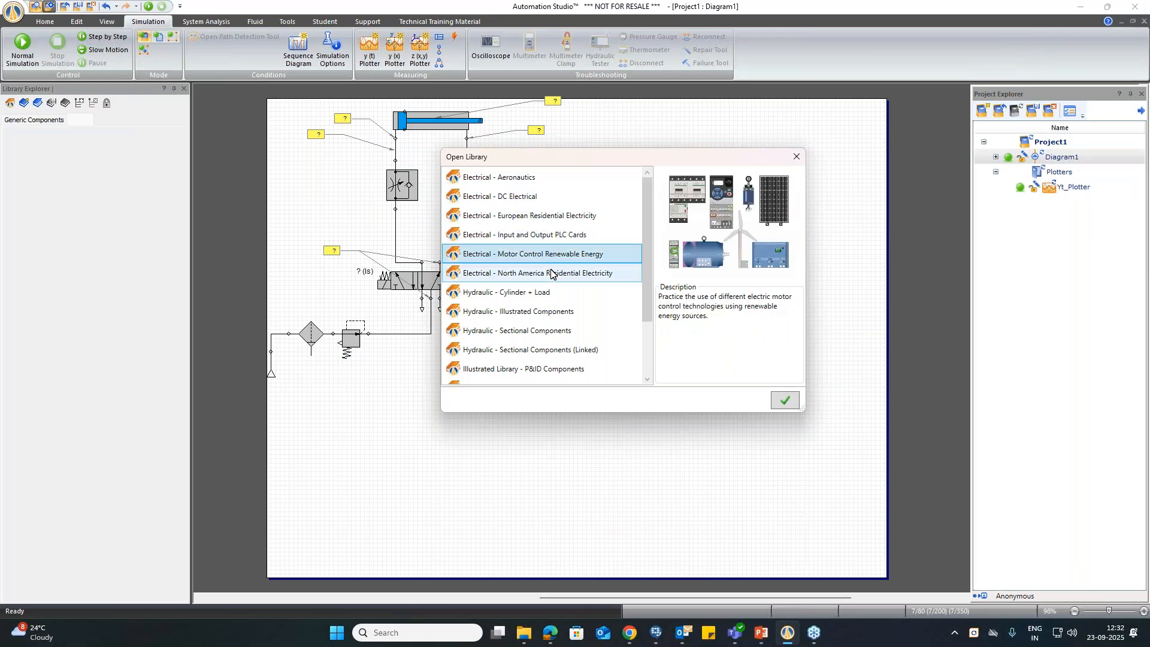
pyautogui.click(552, 273)
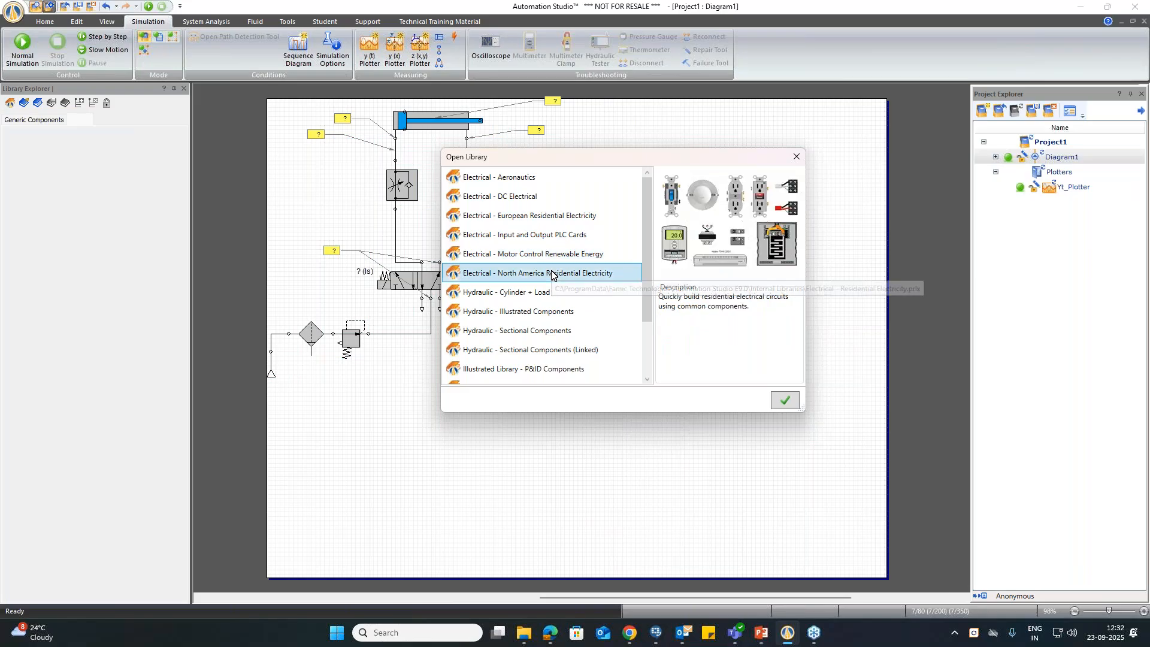
pyautogui.click(549, 292)
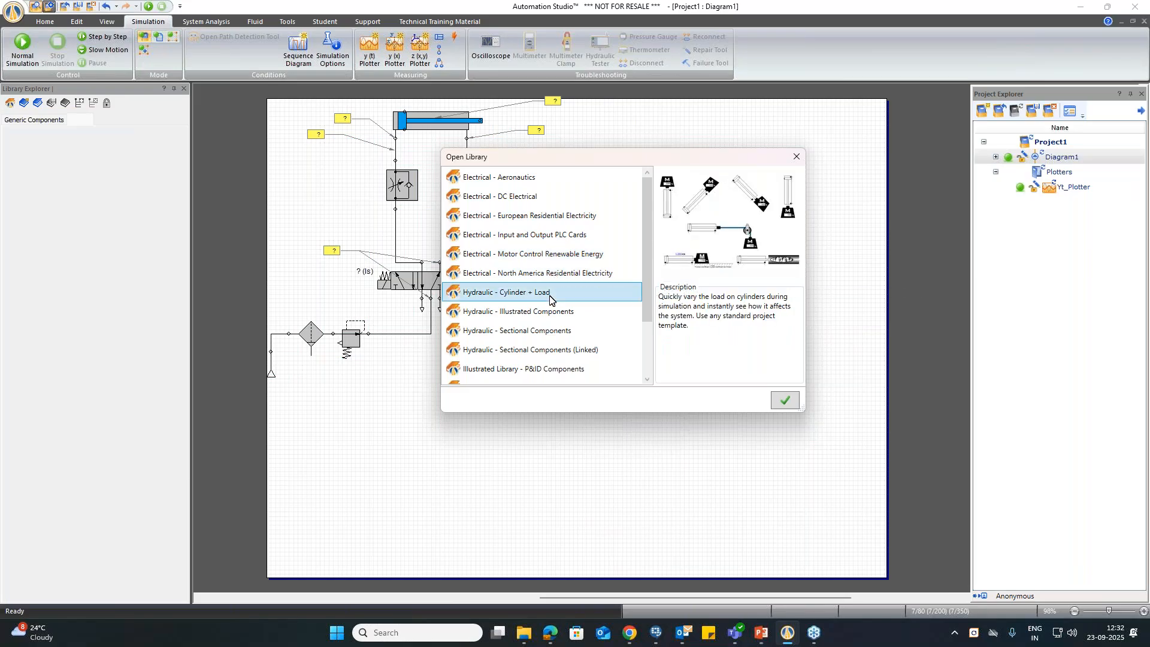
pyautogui.click(555, 315)
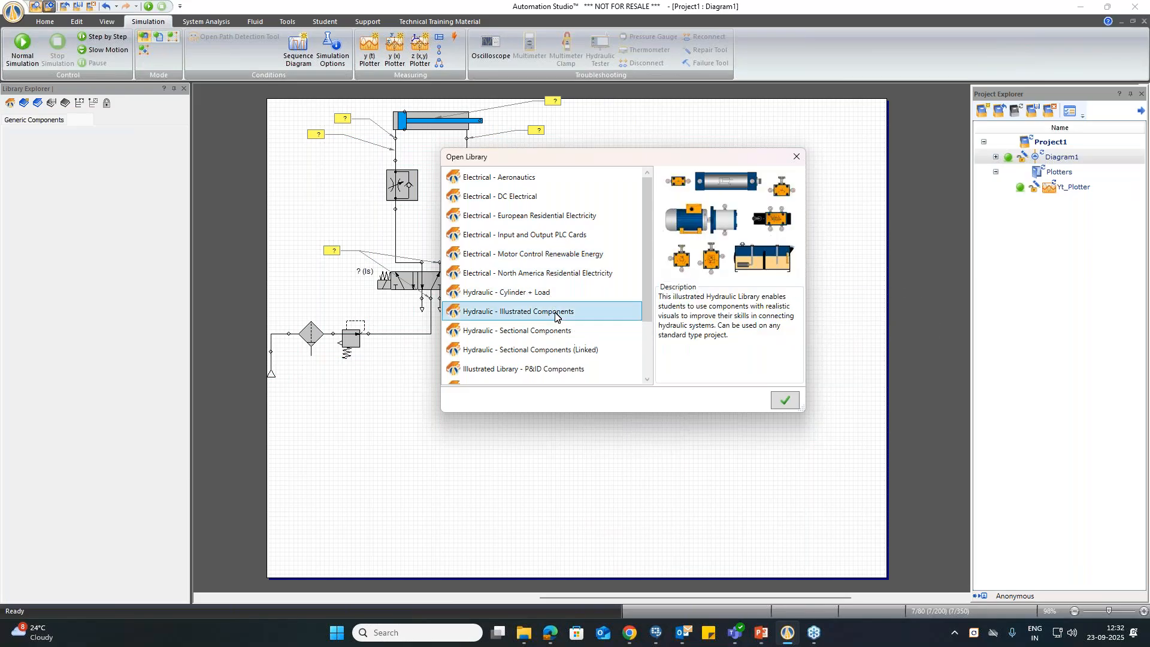
pyautogui.click(557, 334)
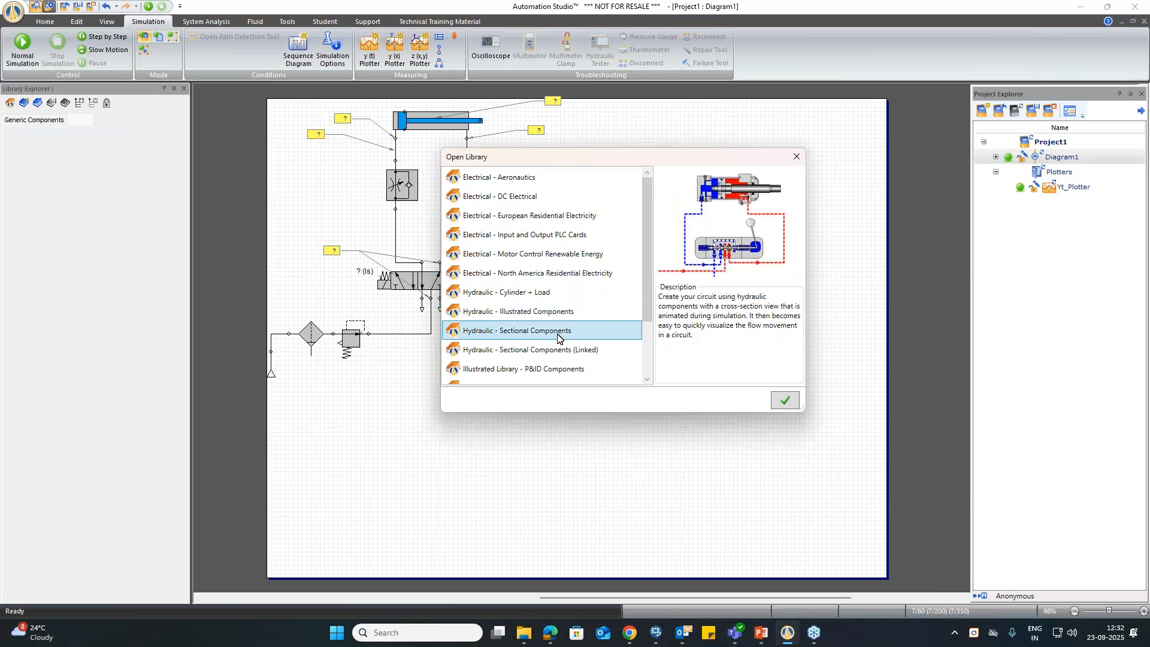
pyautogui.click(555, 353)
pyautogui.scroll(-2, 555, 354)
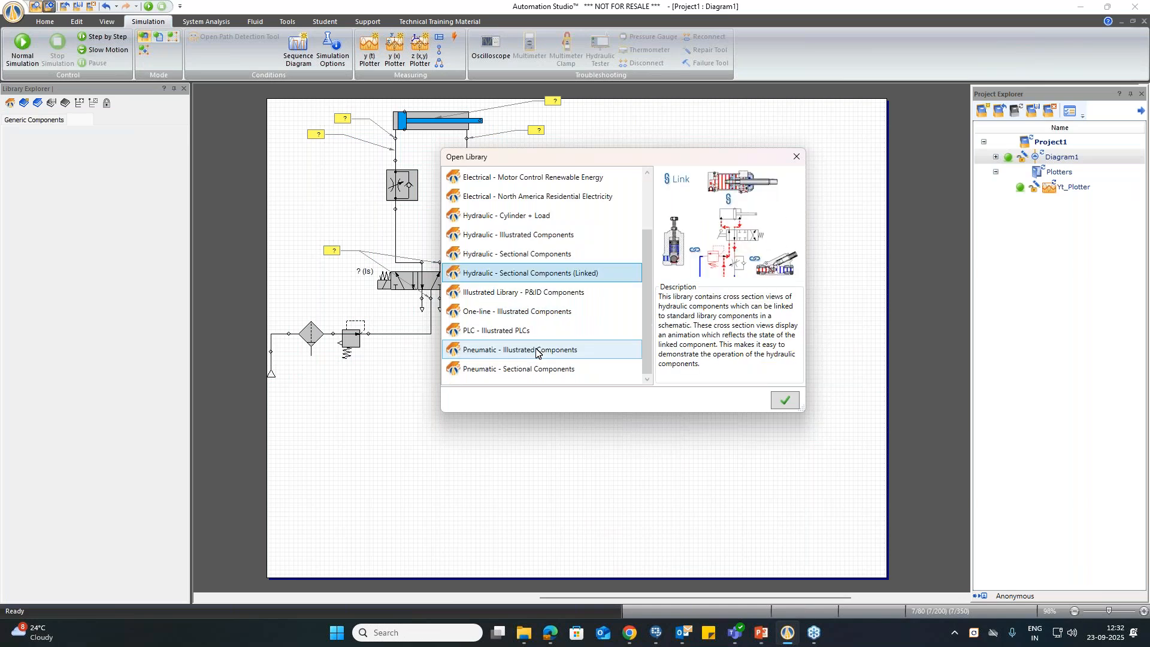
pyautogui.click(543, 297)
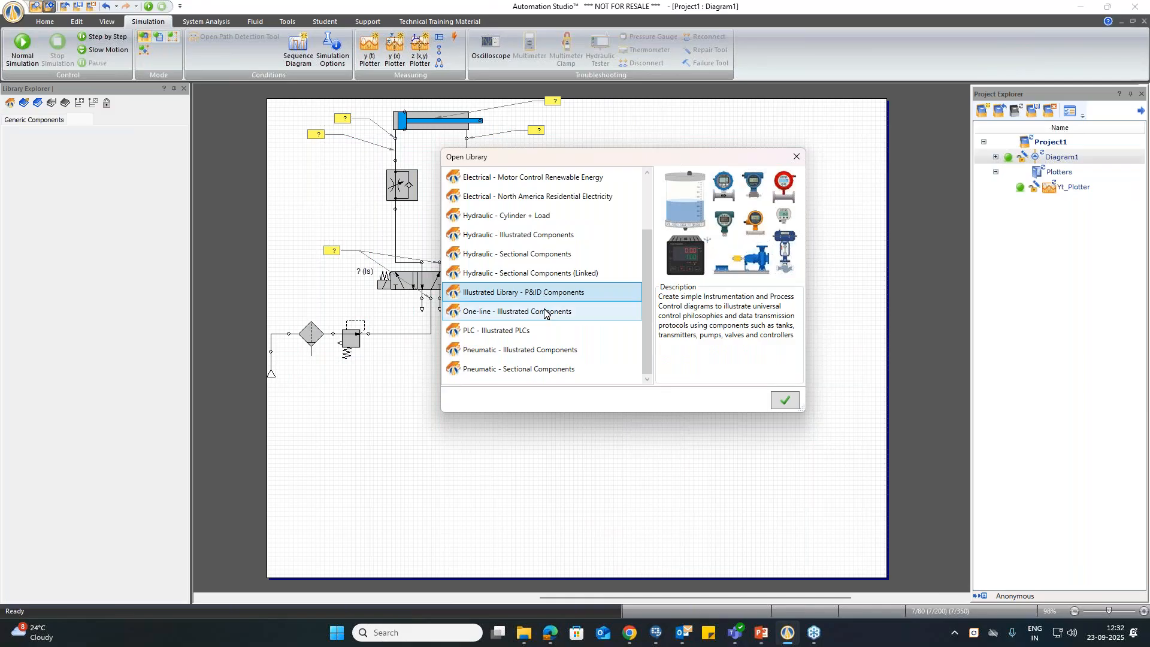
pyautogui.click(546, 315)
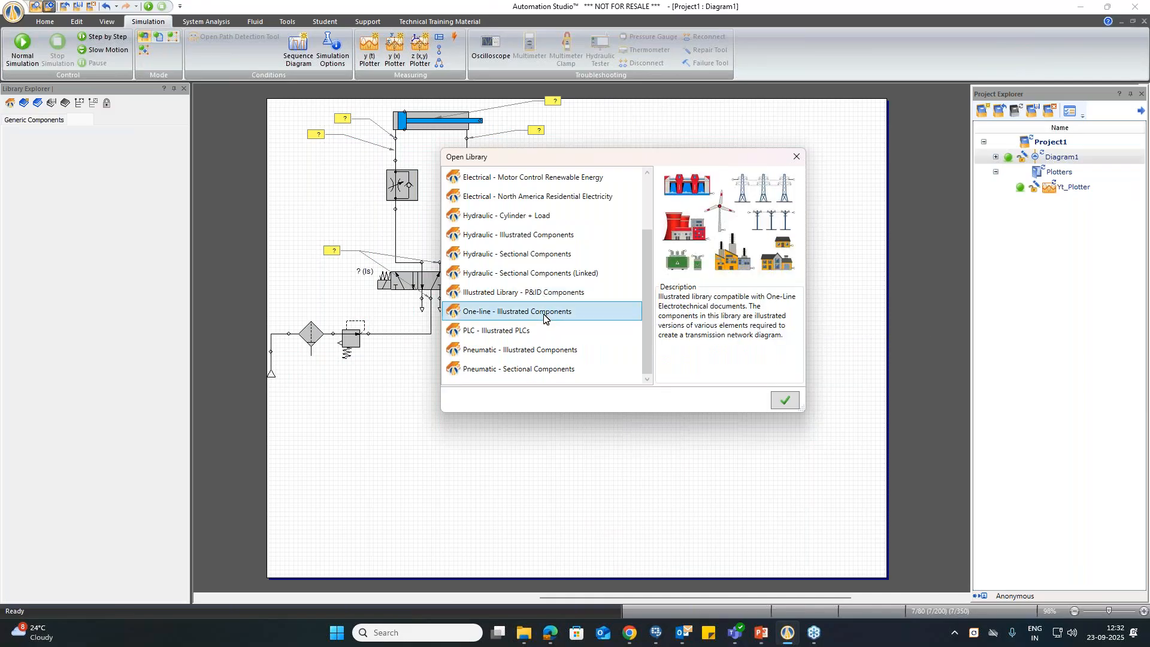
pyautogui.click(534, 334)
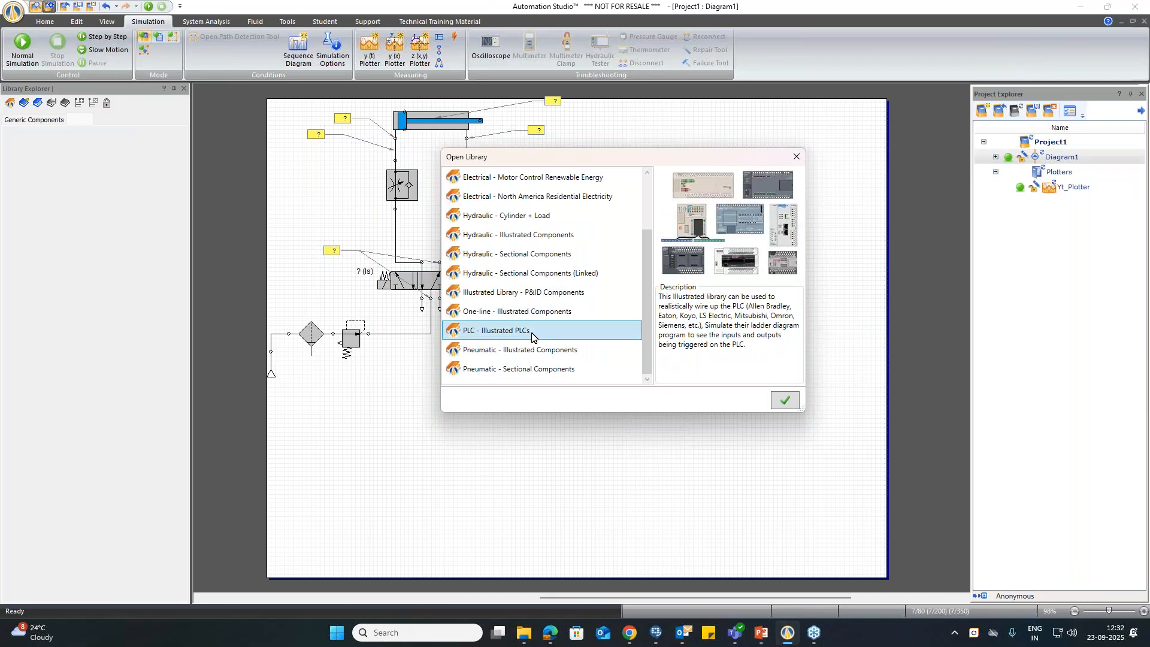
# Step: Open the Pneumatic - Illustrated Components and Pneumatic - Sectional Components libraries
pyautogui.click(527, 351)
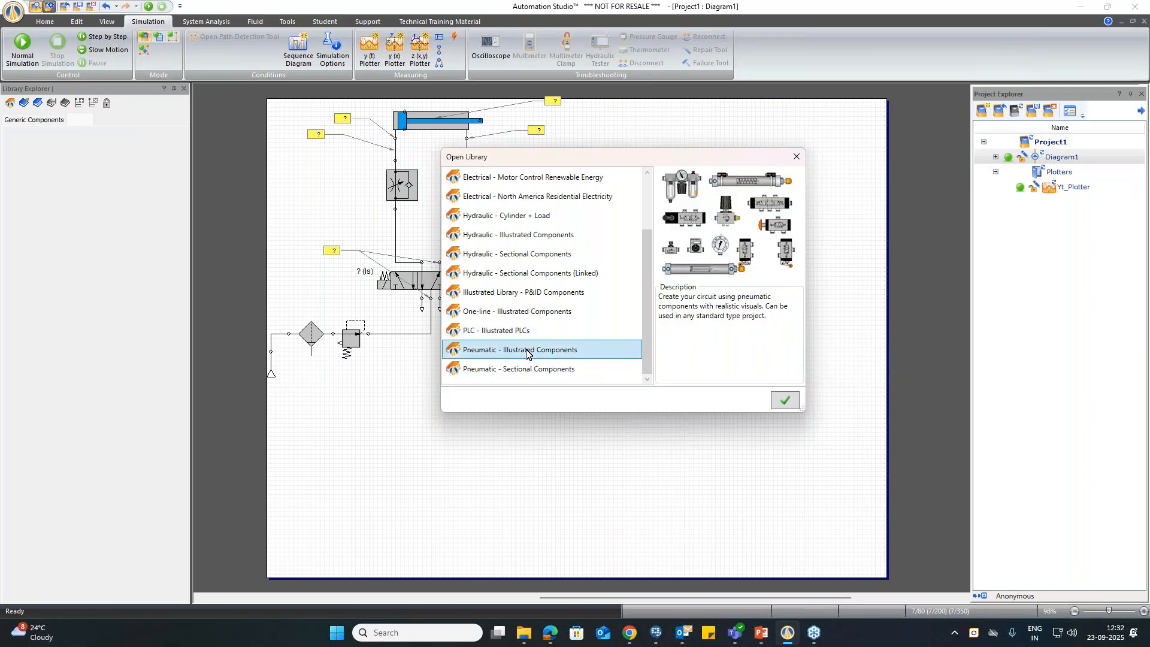
pyautogui.click(783, 401)
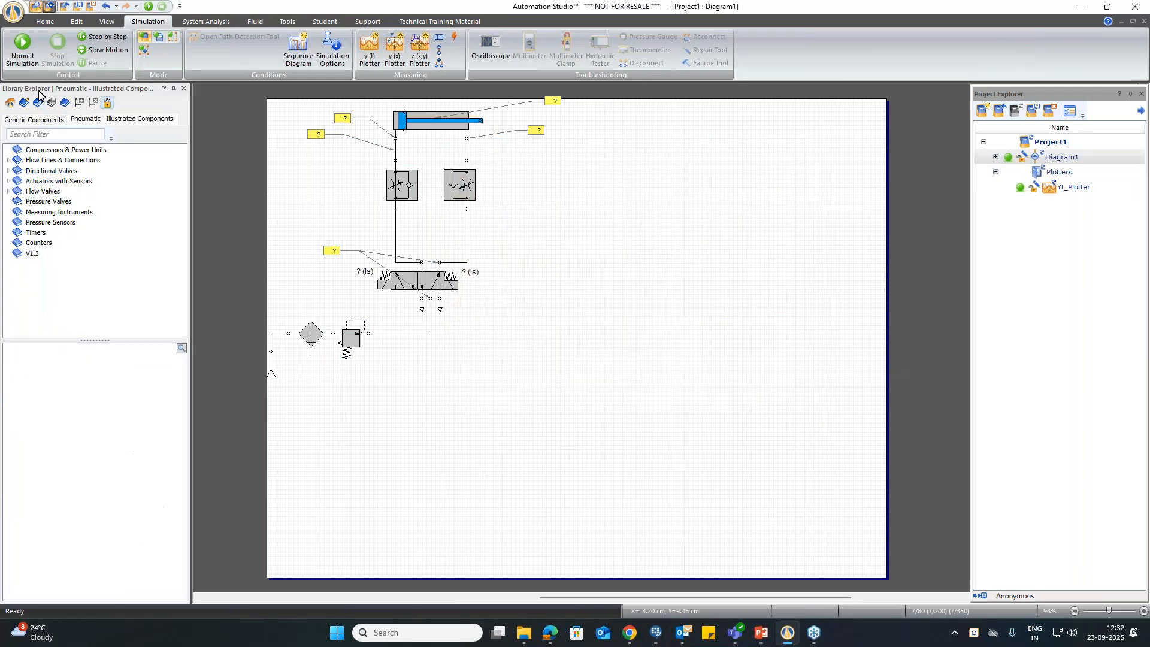
pyautogui.click(10, 103)
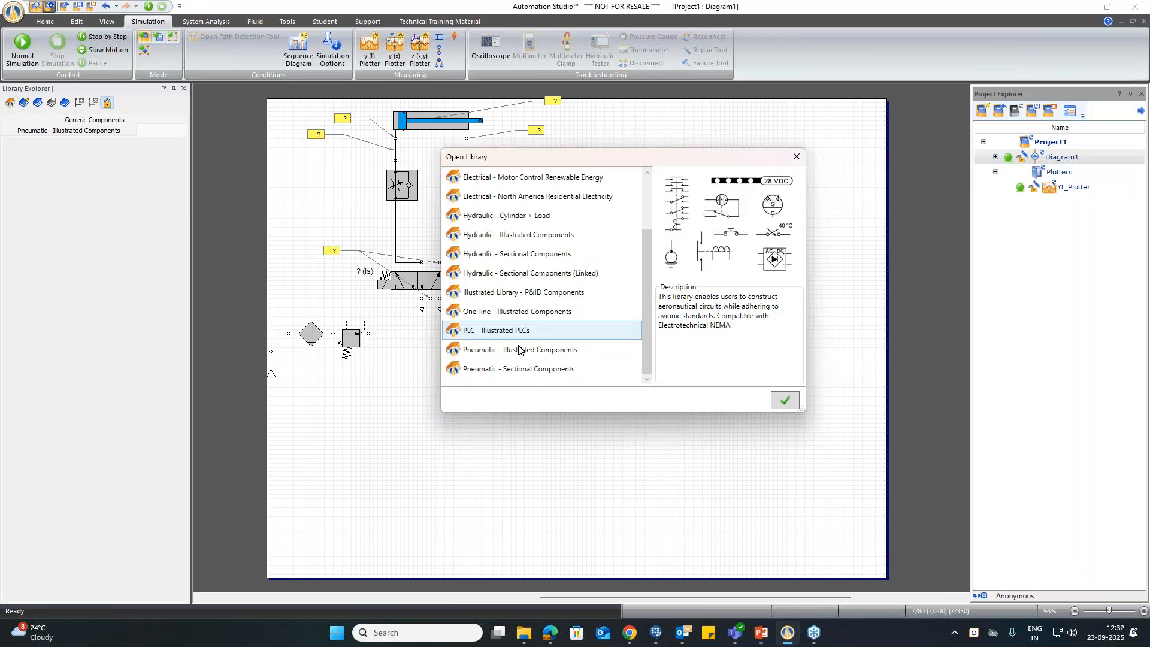
pyautogui.click(525, 367)
pyautogui.click(784, 401)
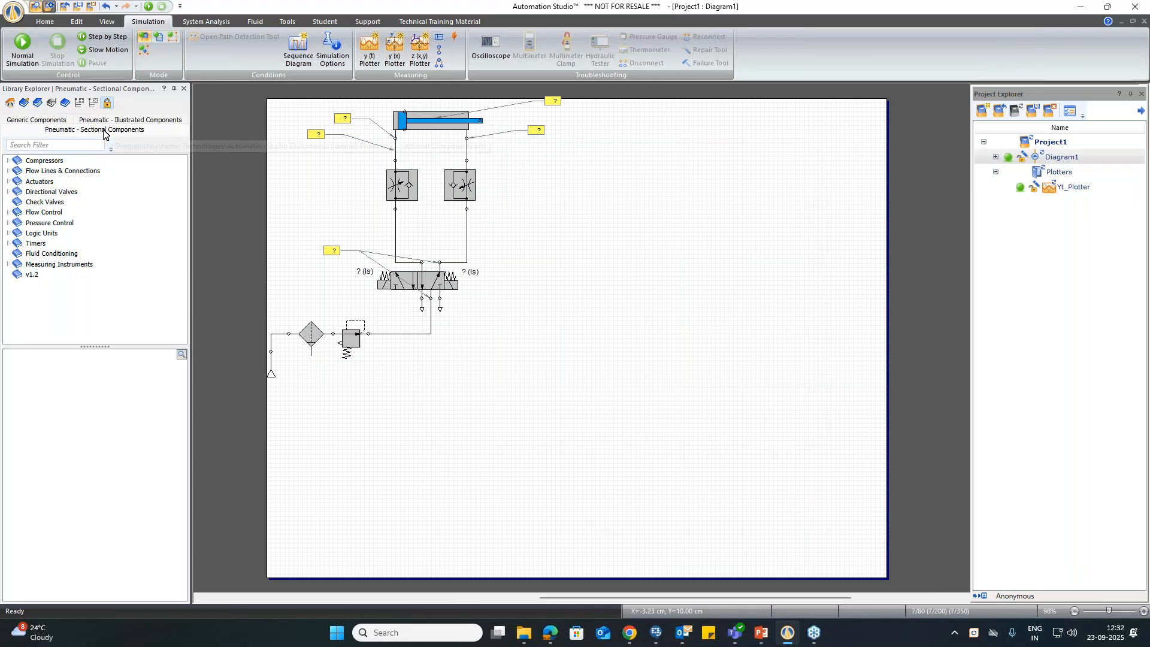
# Step: Examine the fixed displacement compressors in the sectional library and the 5/3-way directional valves in the illustrated pneumatic library
pyautogui.doubleClick(41, 162)
pyautogui.click(42, 171)
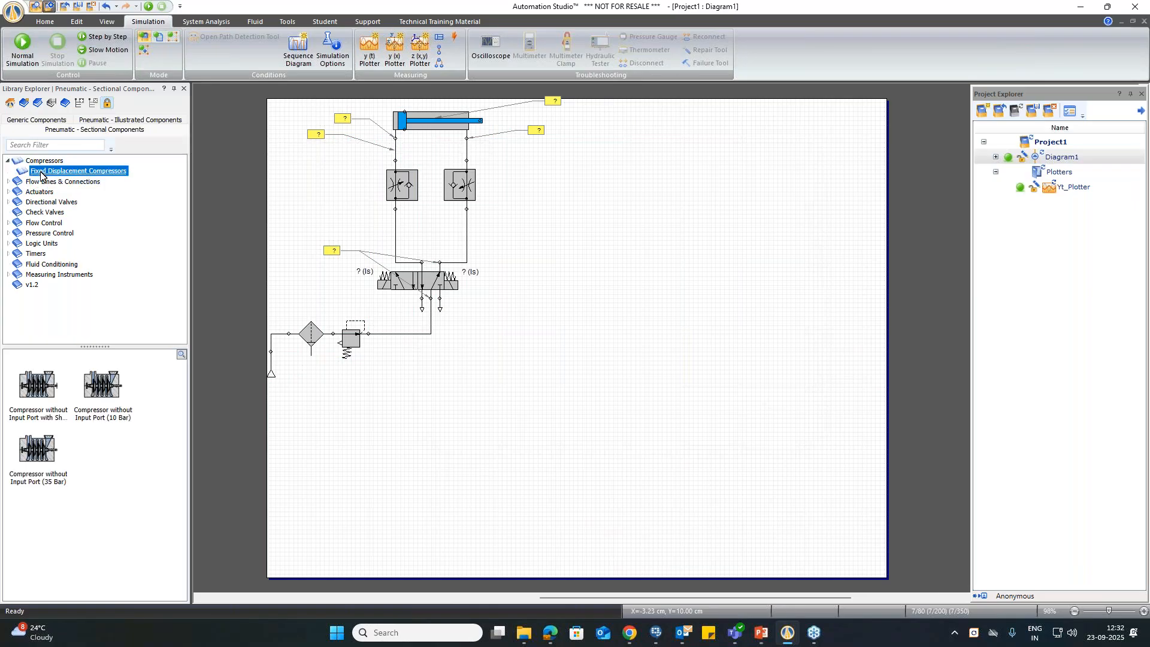
pyautogui.click(96, 121)
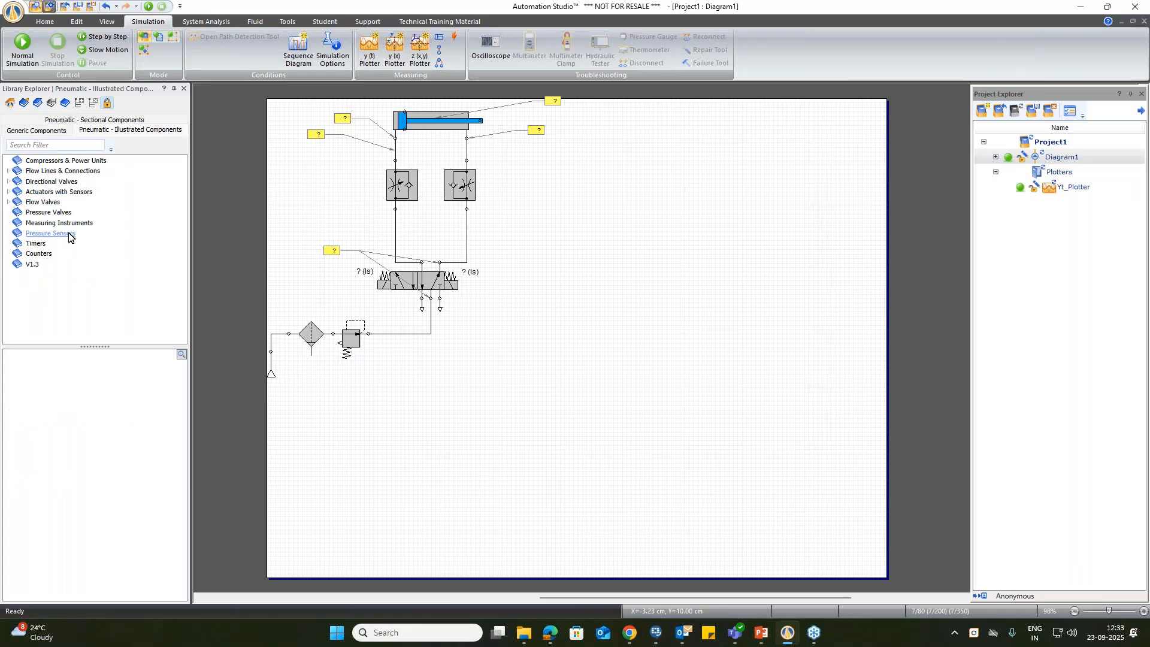
pyautogui.click(49, 160)
pyautogui.doubleClick(50, 182)
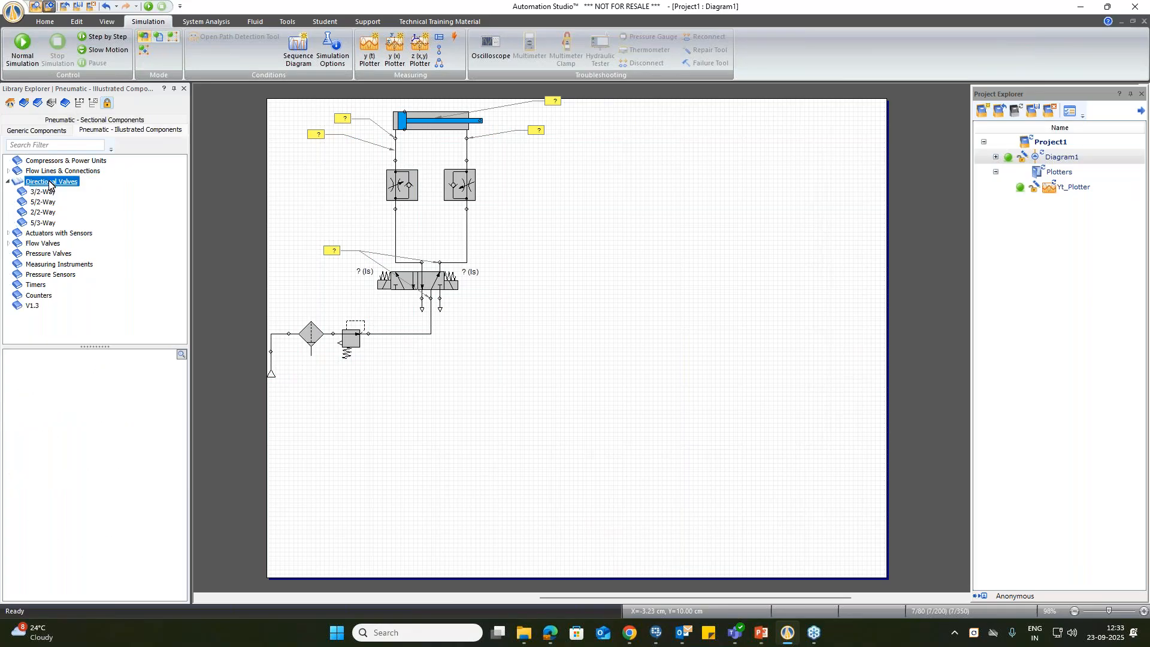
pyautogui.click(45, 223)
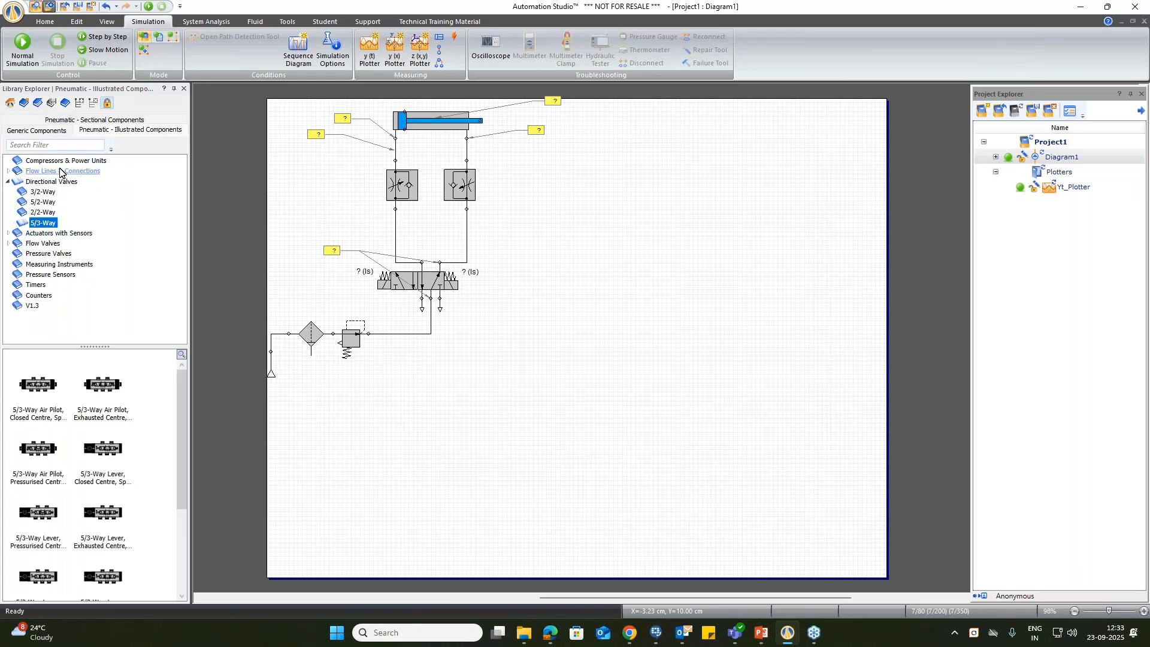
# Step: Place a sectional Compressor without Input Port (10 Bar) on the diagram below the existing circuit
pyautogui.click(93, 121)
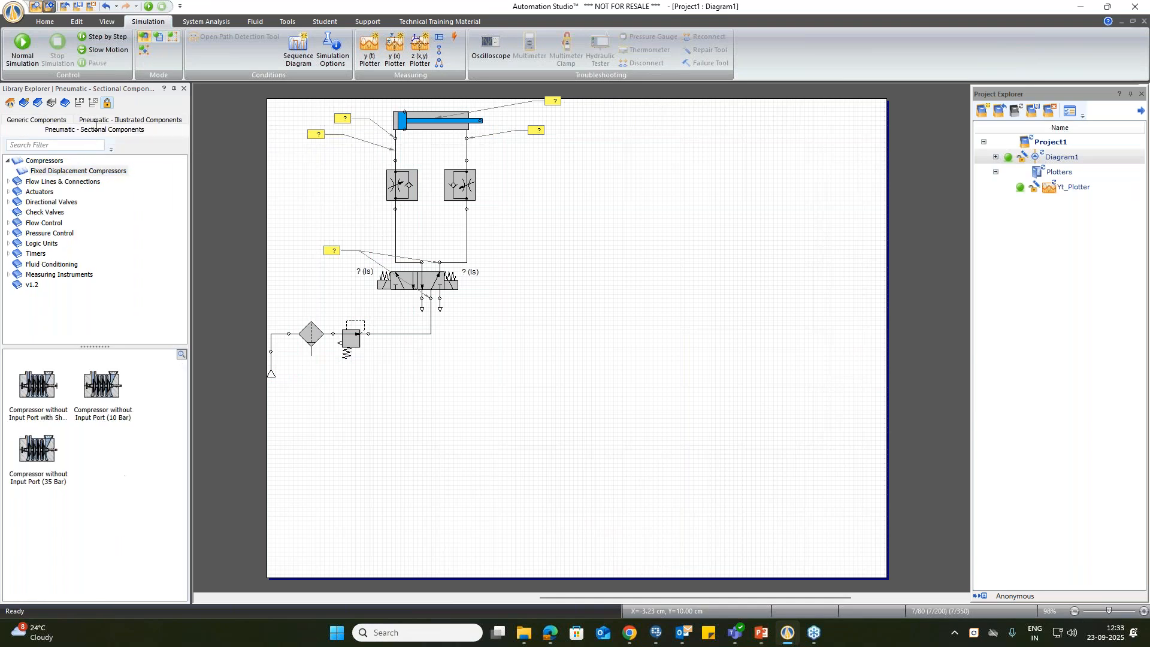
pyautogui.click(103, 413)
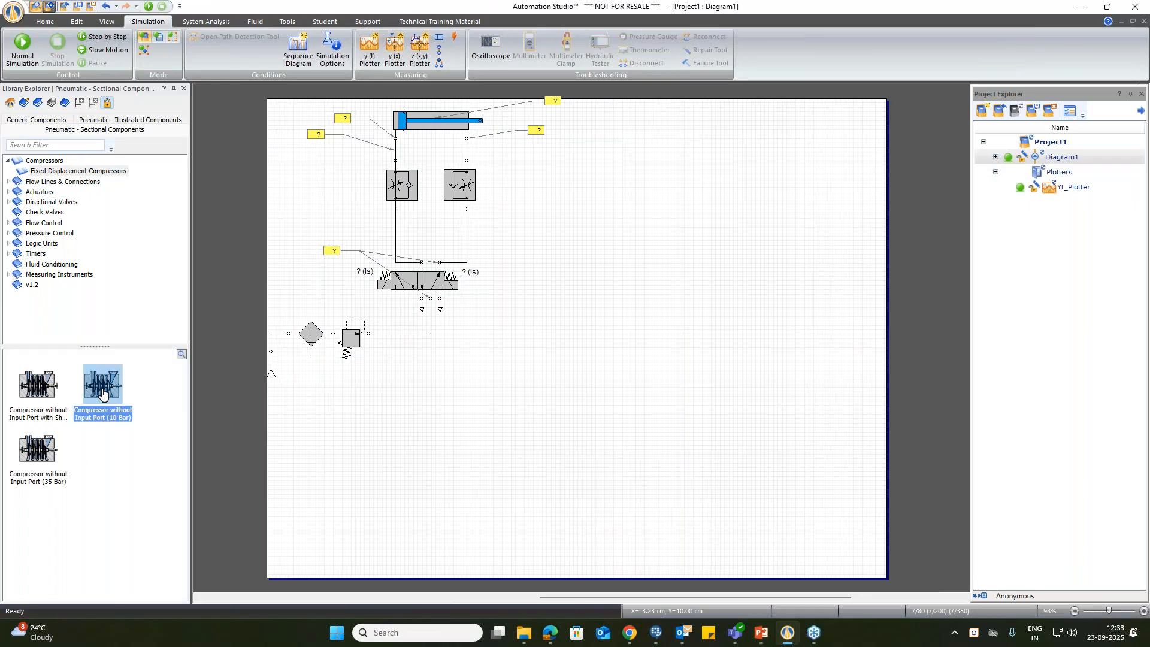
pyautogui.moveTo(102, 393); pyautogui.dragTo(506, 391)
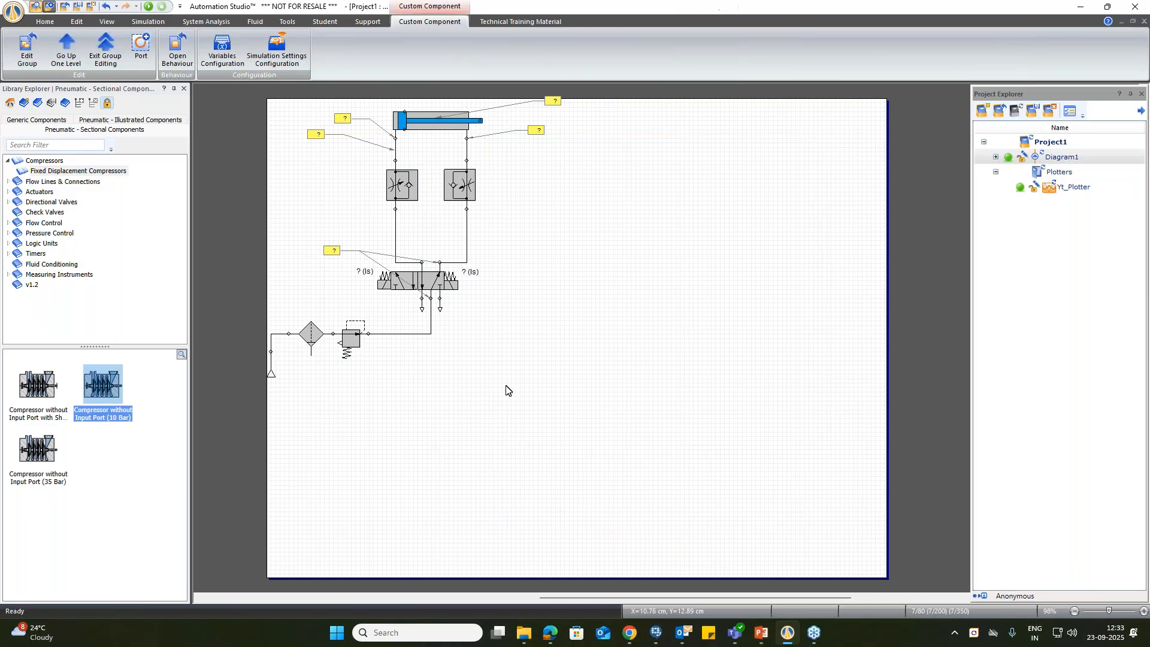
pyautogui.click(570, 401)
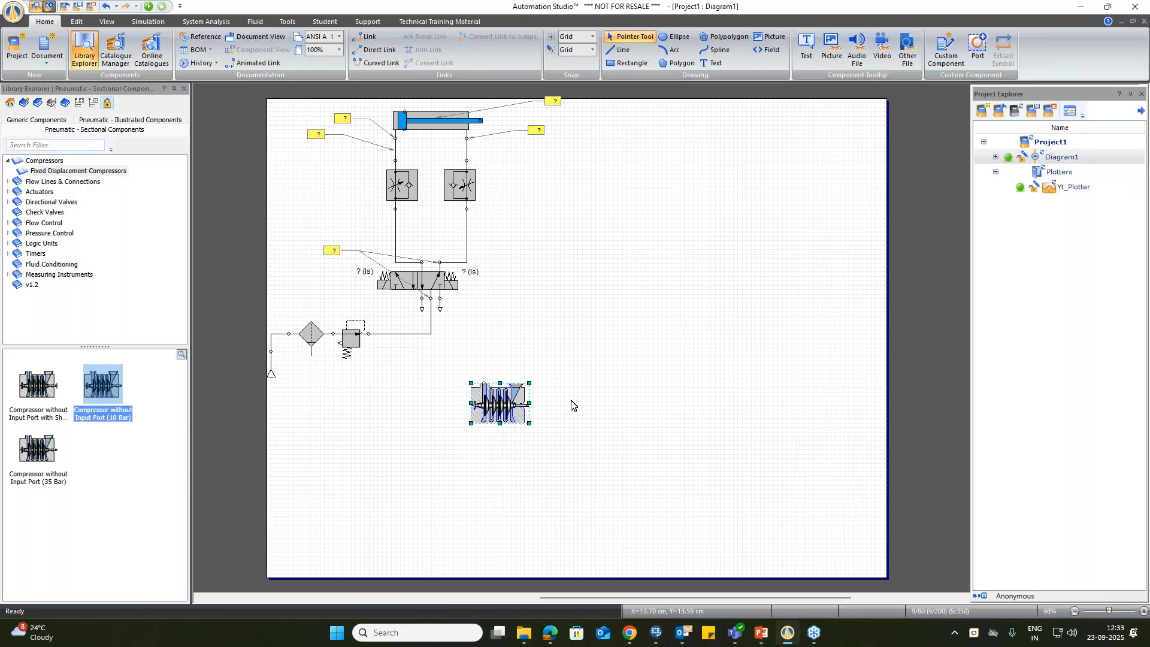
# Step: Place a sectional FRL Pressure Regulator on the diagram and move it and the compressor below the circuit, with the compressor lowest
pyautogui.doubleClick(47, 275)
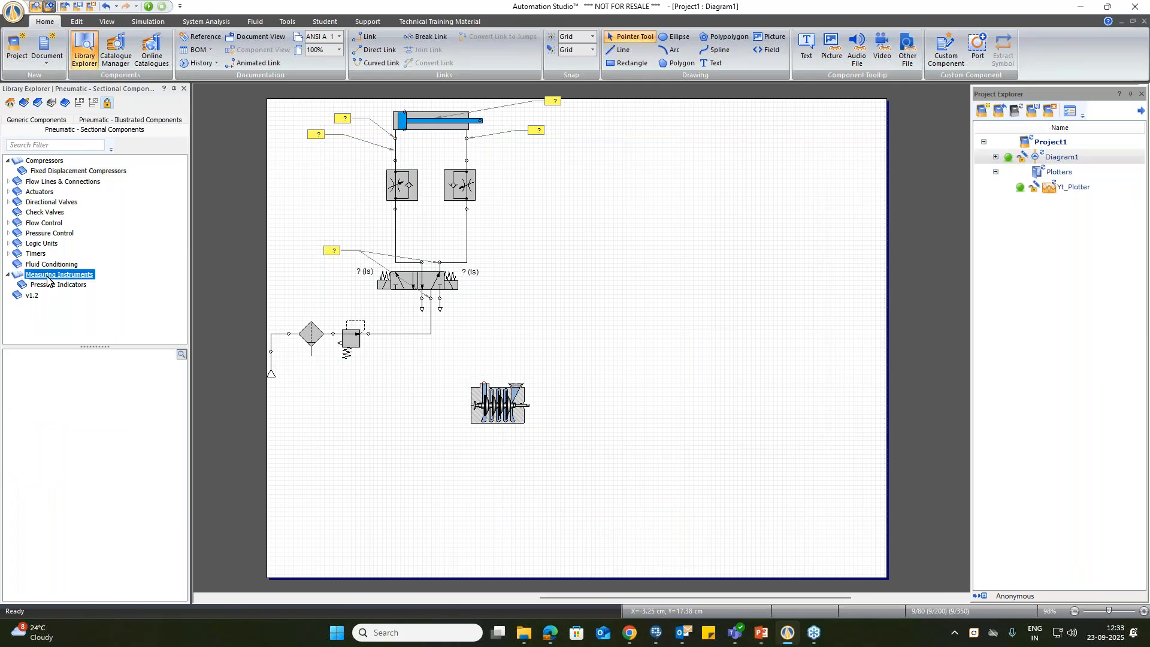
pyautogui.click(43, 264)
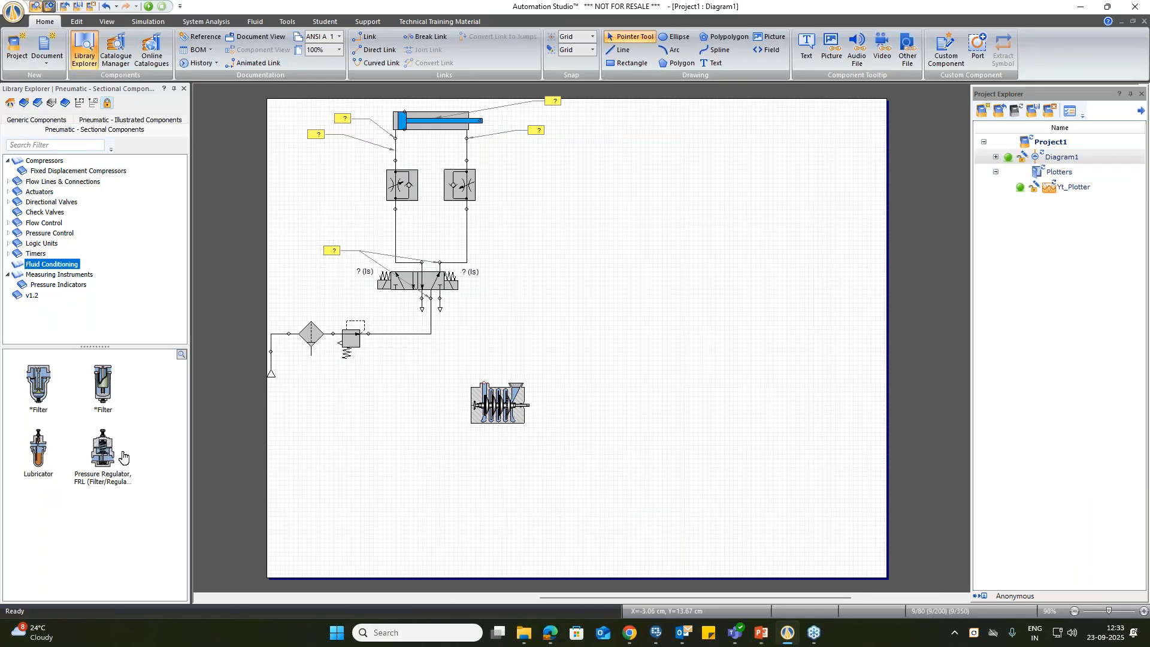
pyautogui.click(105, 449)
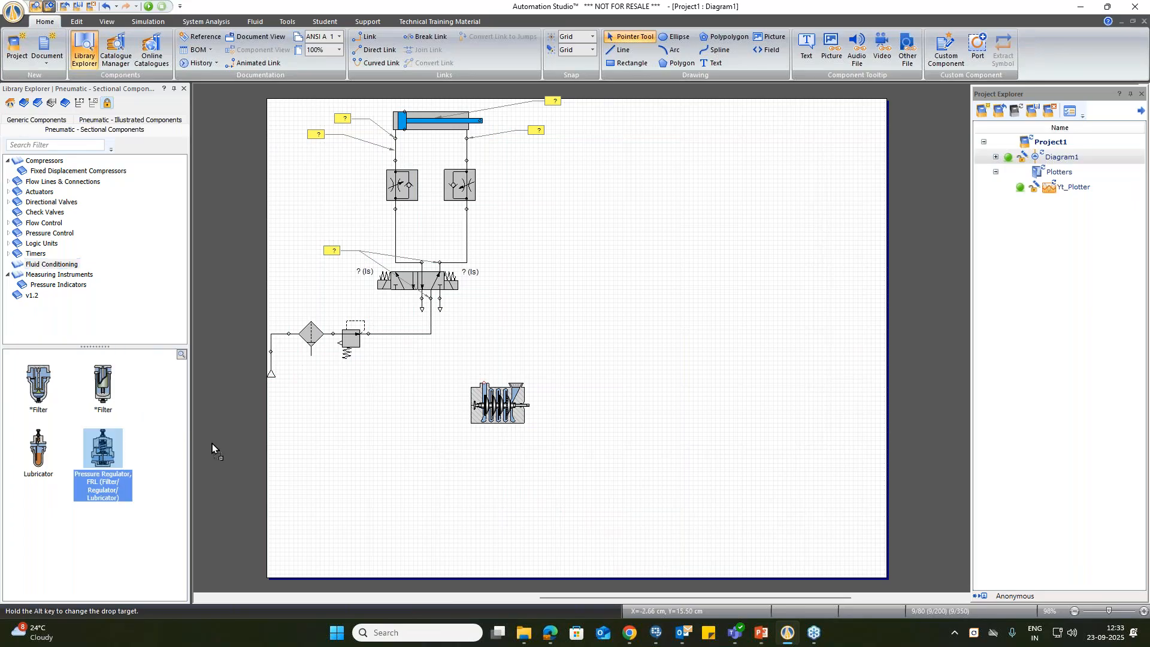
pyautogui.click(515, 310)
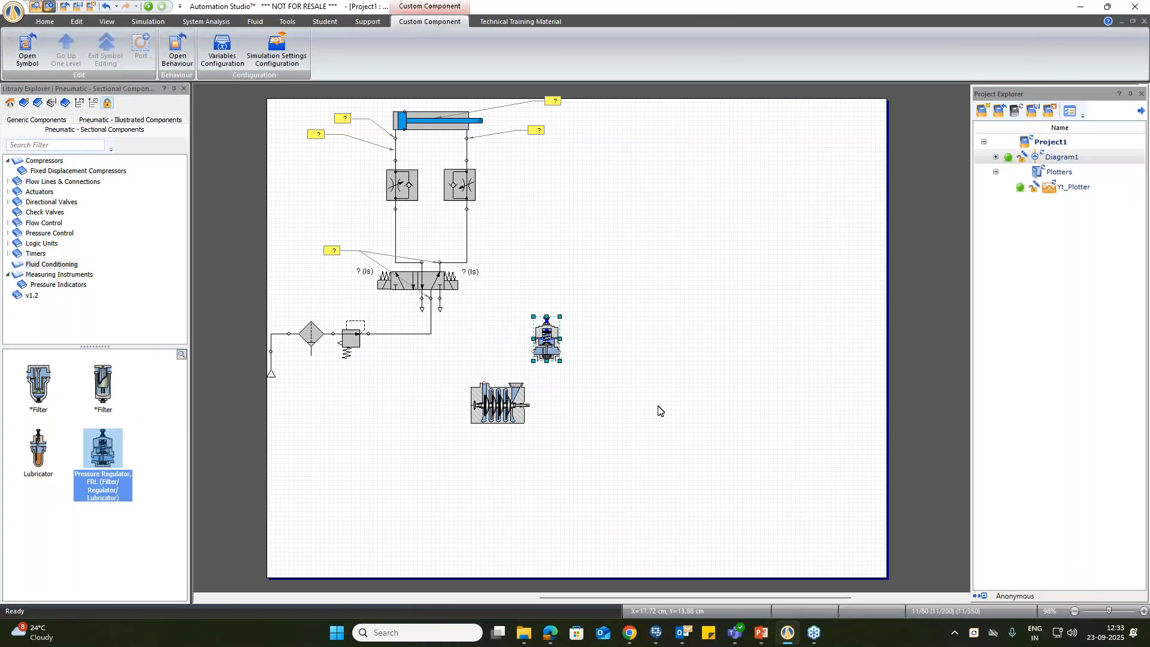
pyautogui.moveTo(484, 408); pyautogui.dragTo(354, 541)
pyautogui.moveTo(541, 346); pyautogui.dragTo(411, 453)
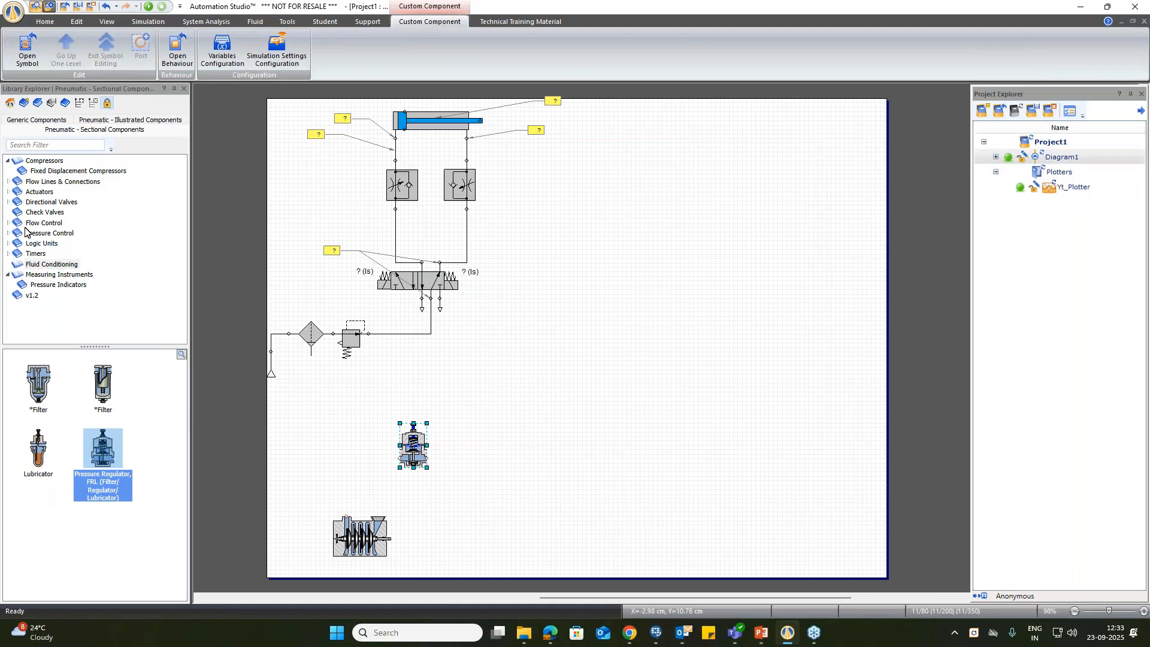
# Step: Place a sectional Solenoid Operated 5/2-Way Directional Valve above and to the right of the pressure regulator, and select it
pyautogui.click(13, 204)
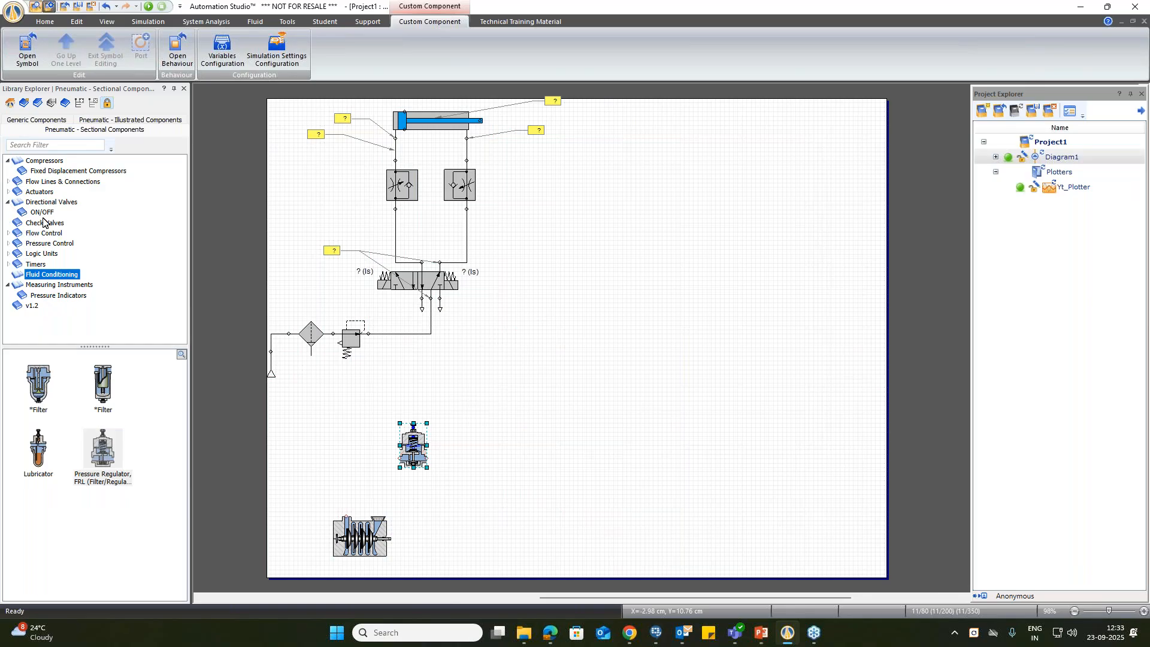
pyautogui.click(42, 212)
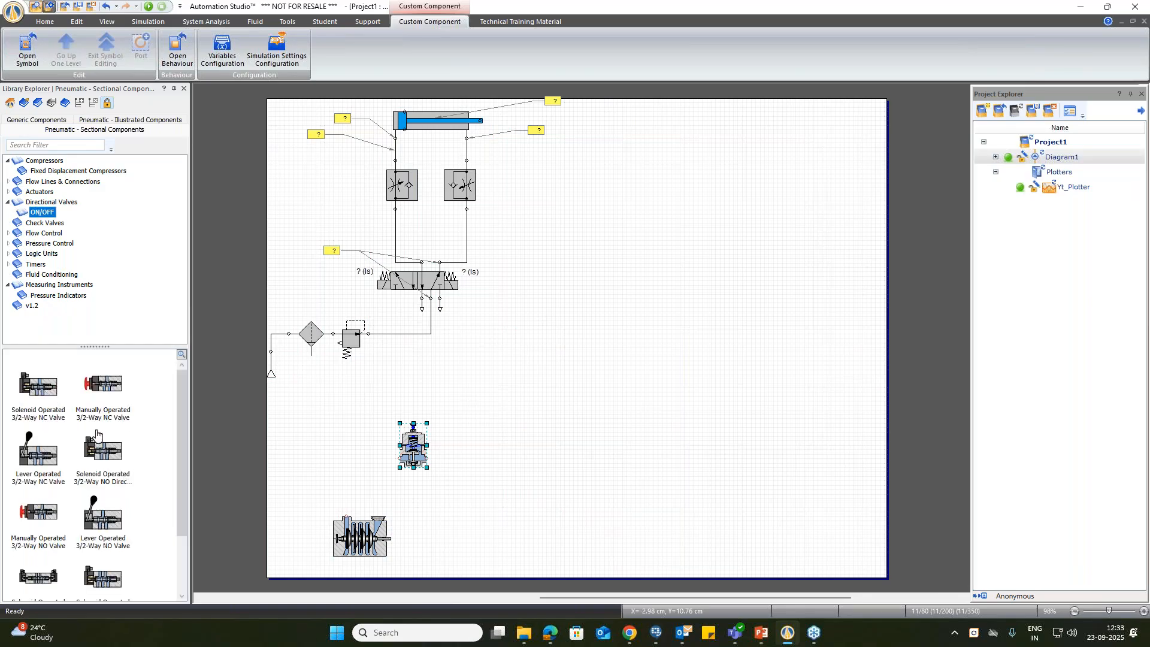
pyautogui.scroll(-3, 123, 482)
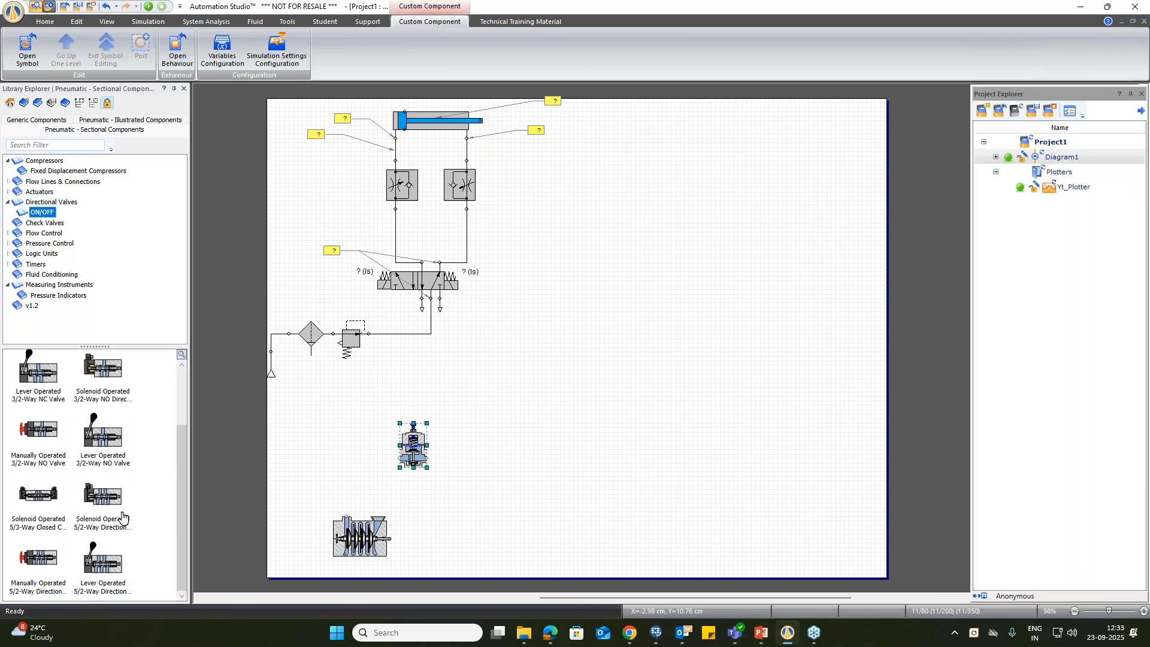
pyautogui.moveTo(110, 495); pyautogui.dragTo(521, 373)
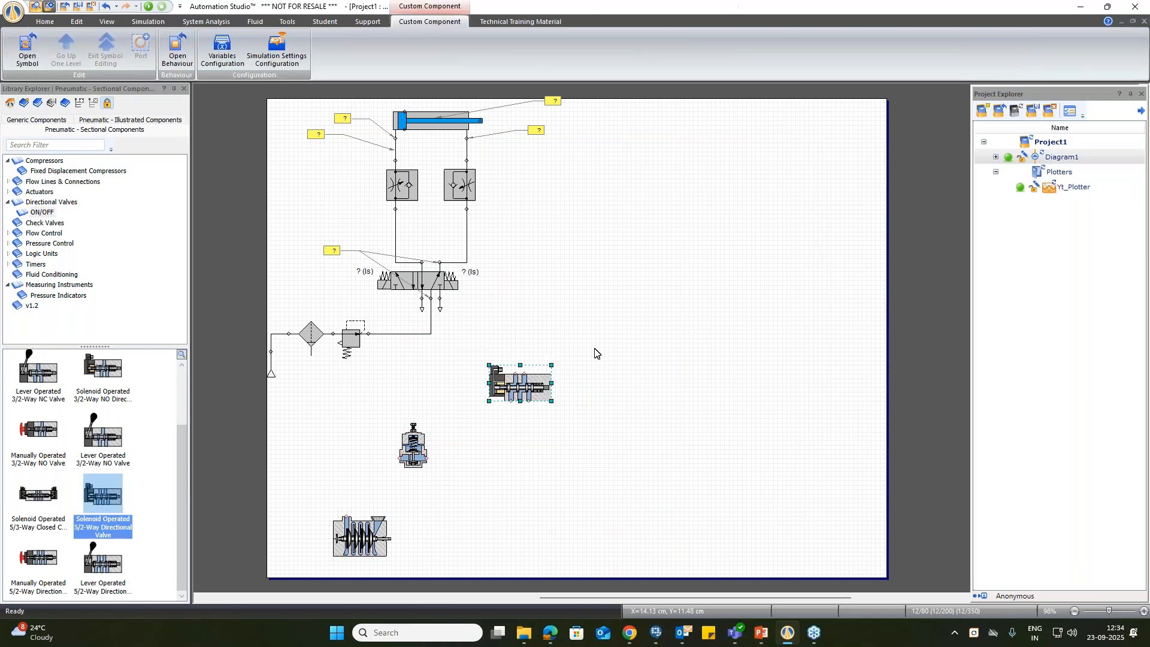
pyautogui.click(621, 346)
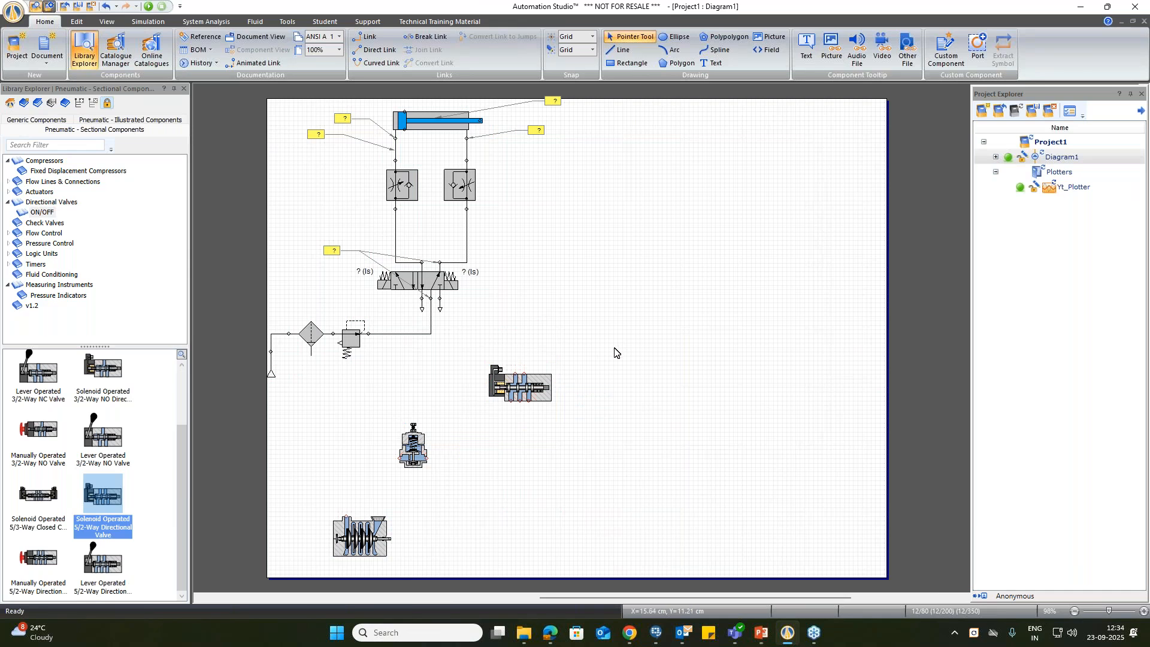
pyautogui.click(515, 383)
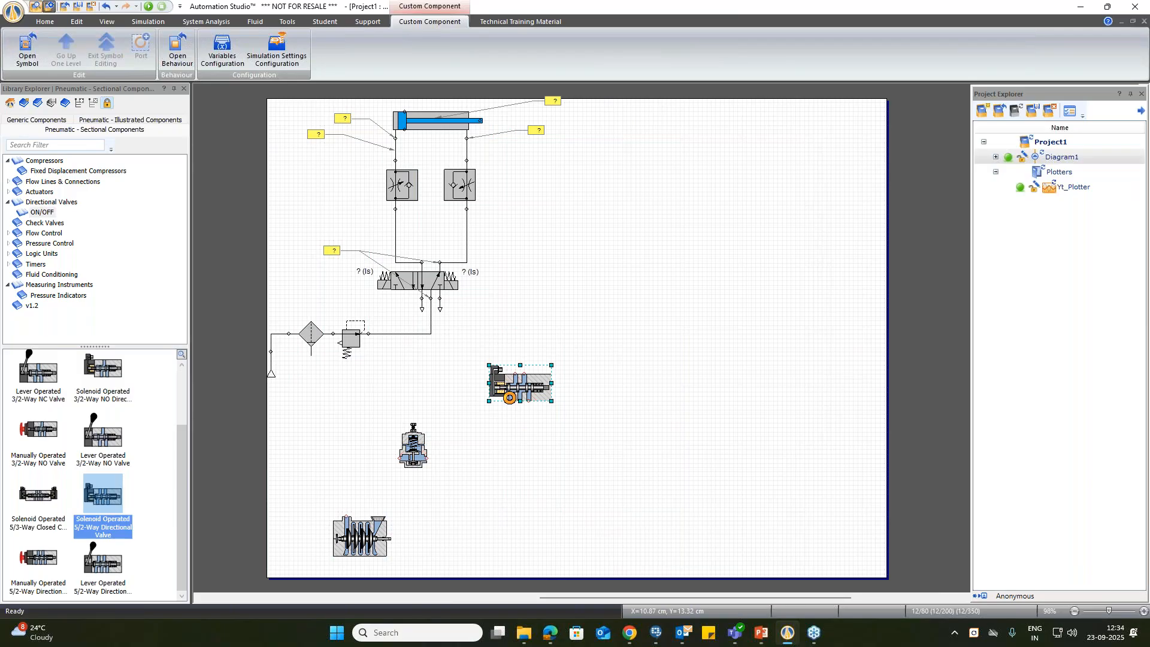
# Step: Replace the 5/2-way valve with a Solenoid Operated 5/3-Way Closed Centre Directional Valve above and to the right of the pressure regulator
pyautogui.press('Delete')
pyautogui.moveTo(39, 501); pyautogui.dragTo(542, 352)
pyautogui.click(658, 323)
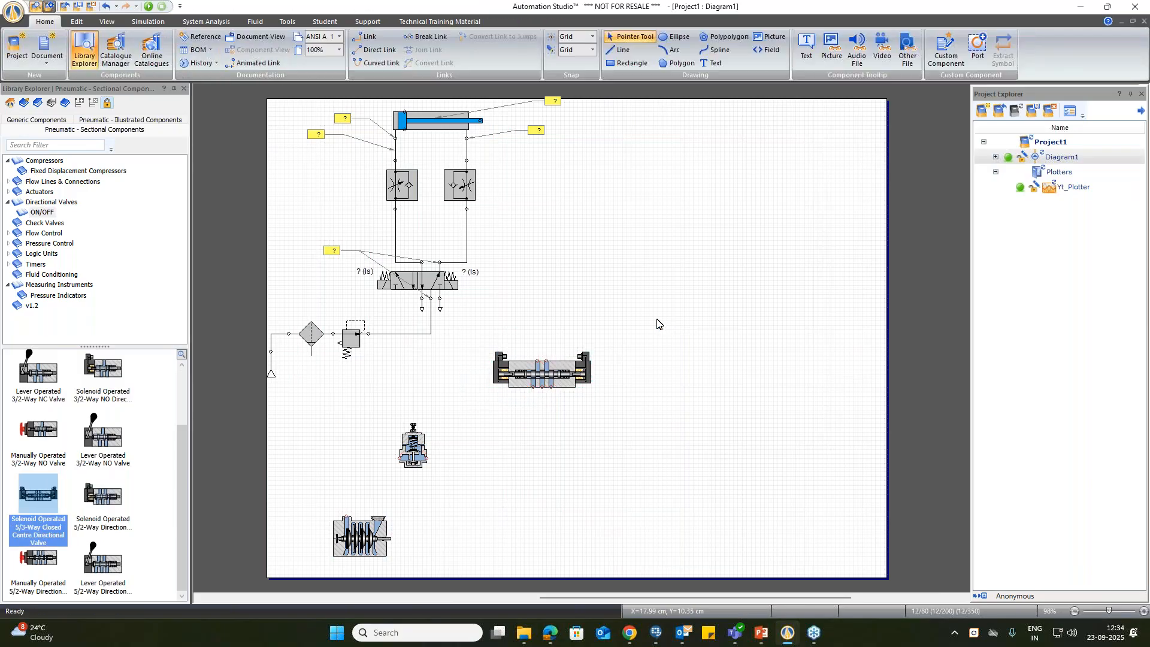
pyautogui.moveTo(560, 371); pyautogui.dragTo(538, 385)
pyautogui.click(642, 328)
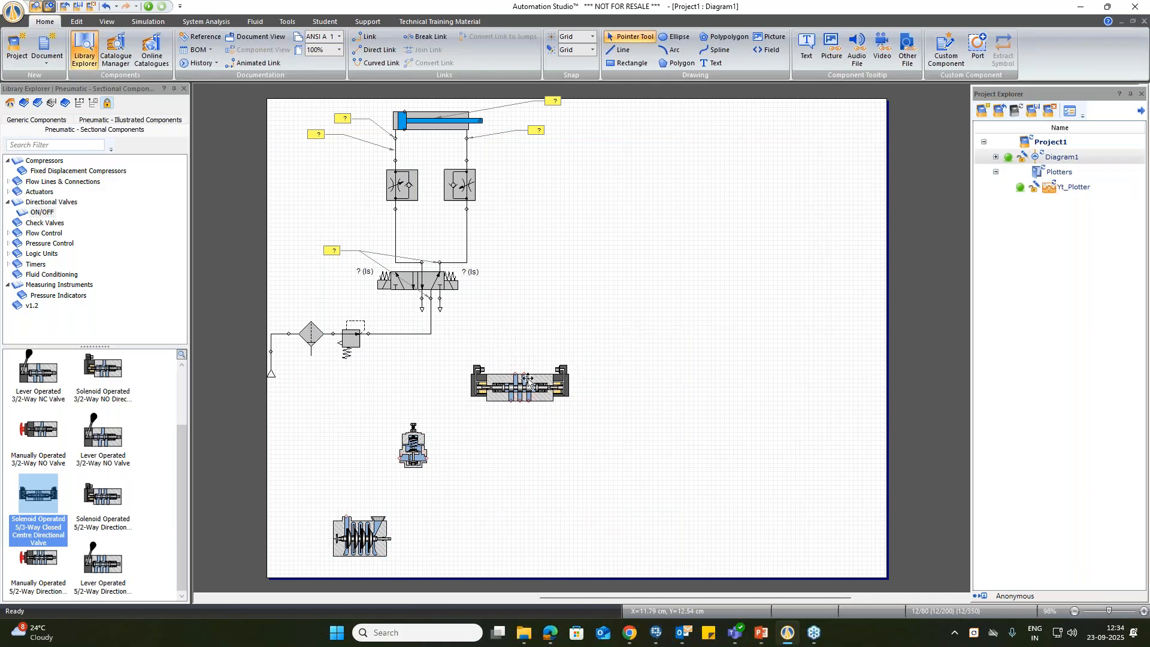
pyautogui.moveTo(527, 388); pyautogui.dragTo(572, 393)
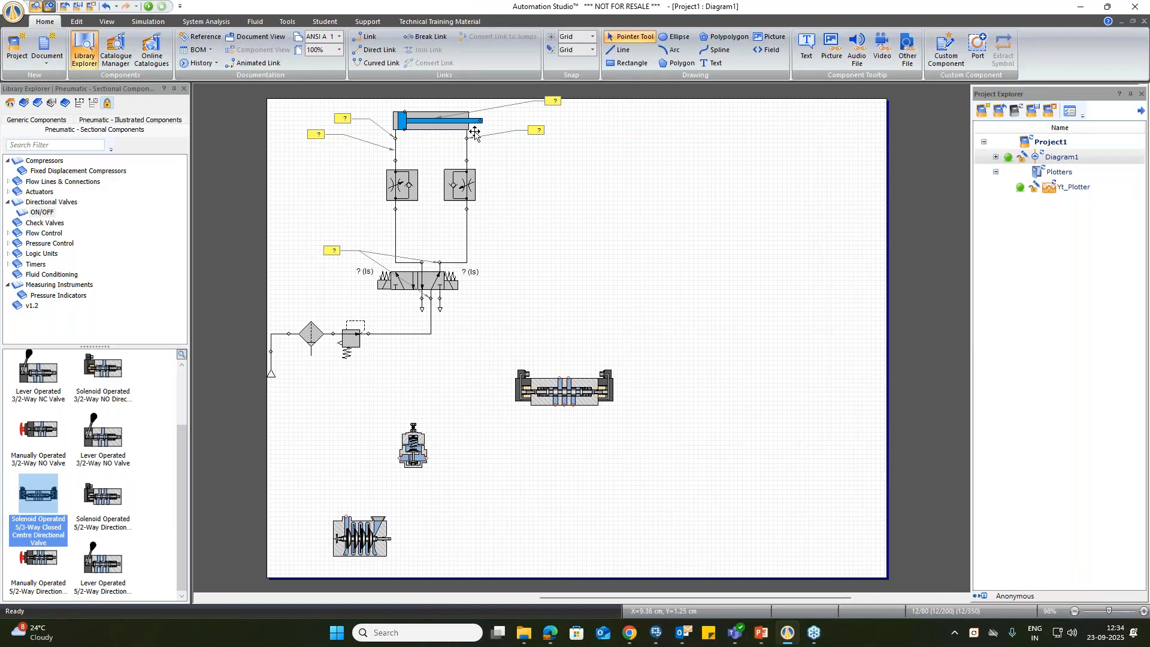
# Step: Place a sectional Variable Non-Return Throttle Valve (Meter In) above the directional valve and rotate it so its ports face up and down
pyautogui.click(10, 235)
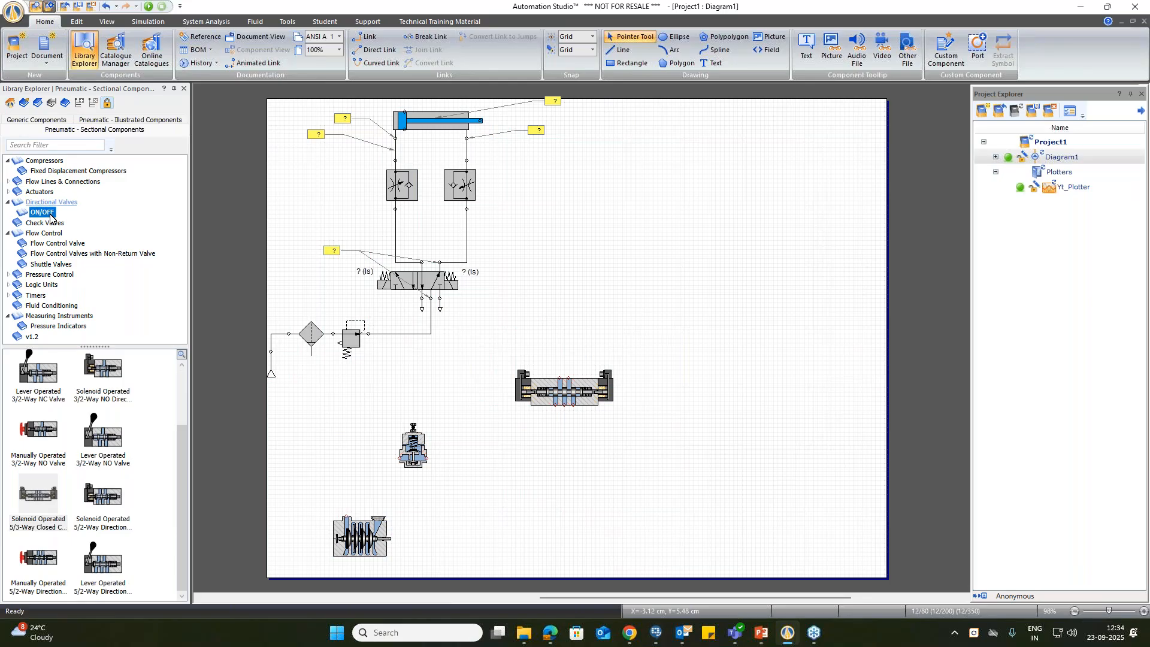
pyautogui.click(53, 243)
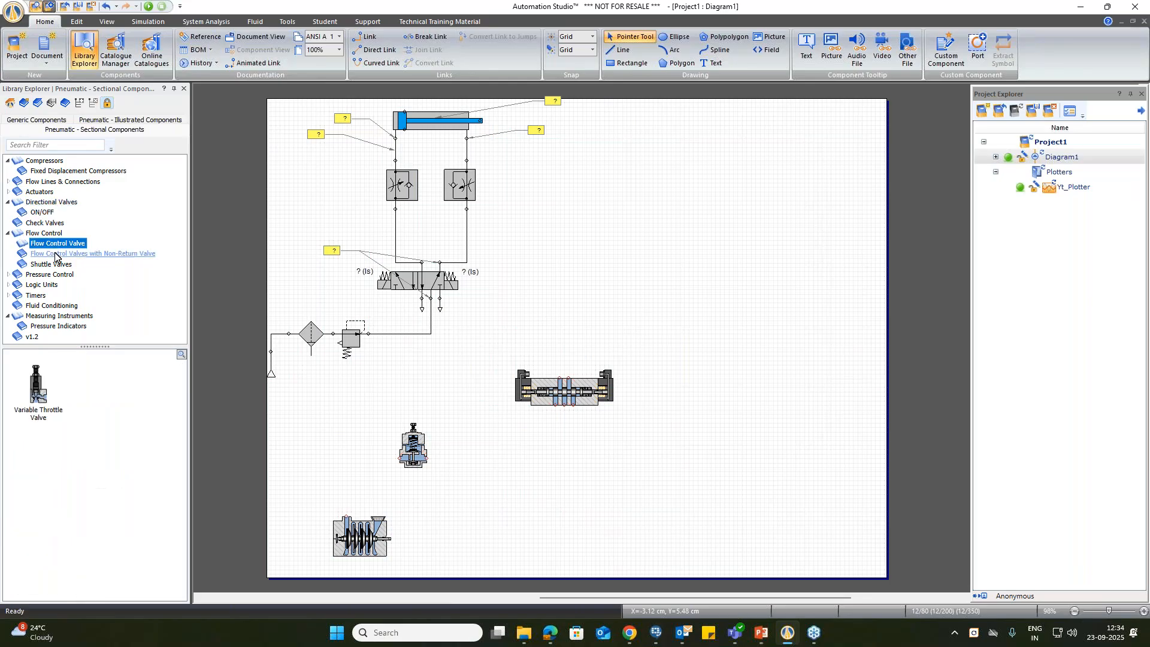
pyautogui.click(58, 254)
pyautogui.moveTo(39, 386); pyautogui.dragTo(577, 274)
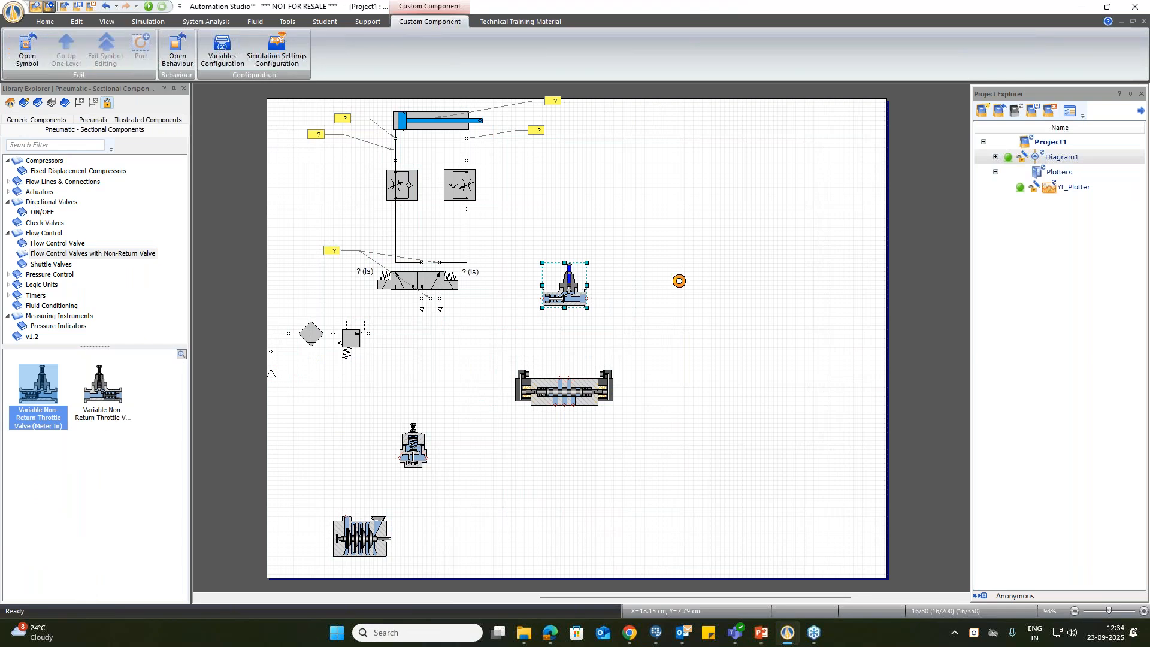
pyautogui.hotkey('ctrl', 'r')
pyautogui.moveTo(566, 285); pyautogui.dragTo(548, 289)
# Step: Place a Variable Non-Return Throttle Valve (Meter Out) to the right of the Meter In valve and rotate it to the same orientation
pyautogui.moveTo(102, 386); pyautogui.dragTo(631, 274)
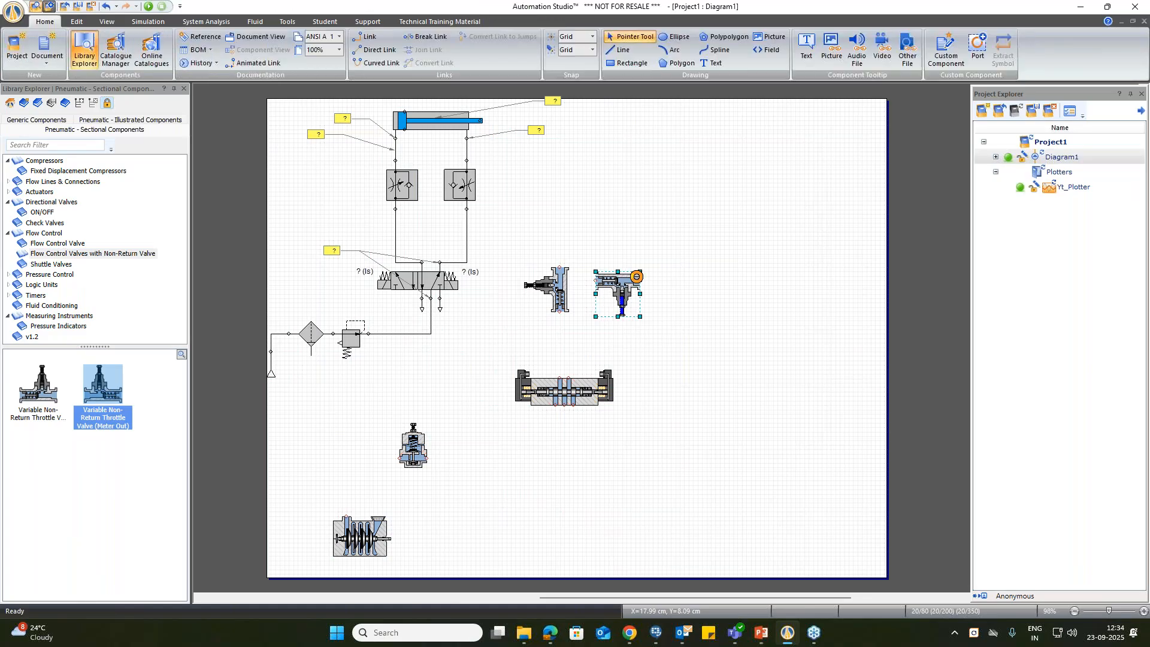
pyautogui.hotkey('ctrl', 'r')
pyautogui.click(630, 294)
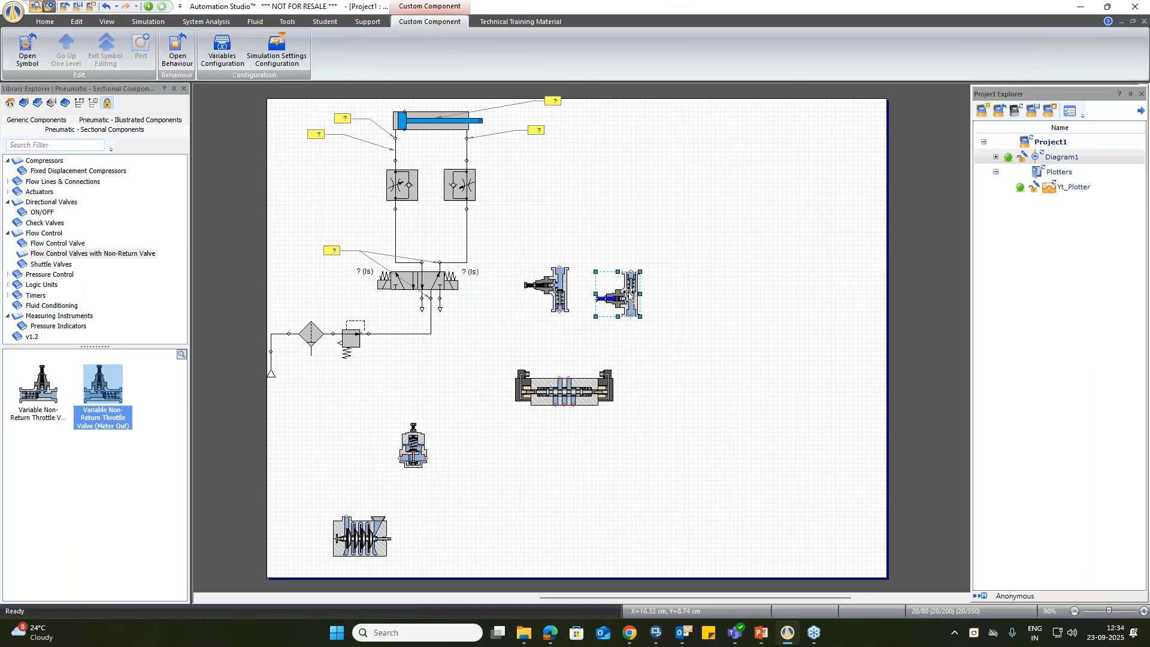
pyautogui.moveTo(621, 296); pyautogui.dragTo(620, 289)
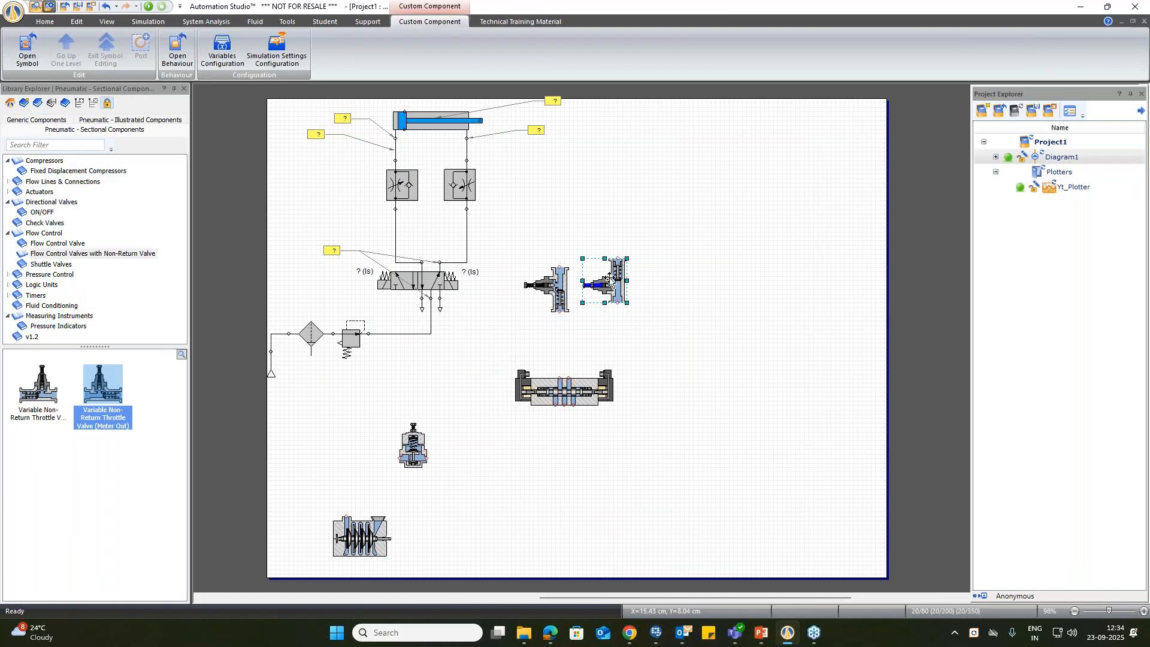
pyautogui.click(695, 254)
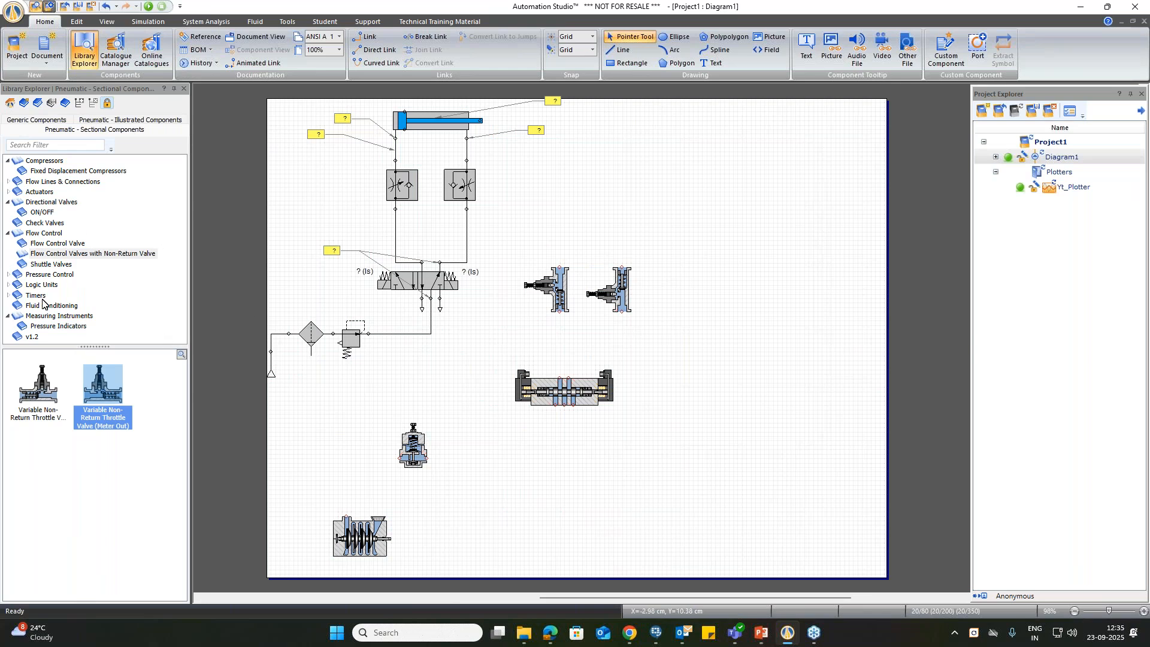
# Step: Place a sectional Double-Acting Cylinder above the two throttle valves and move the Meter Out valve further right, under the cylinder's rod-end port
pyautogui.click(37, 192)
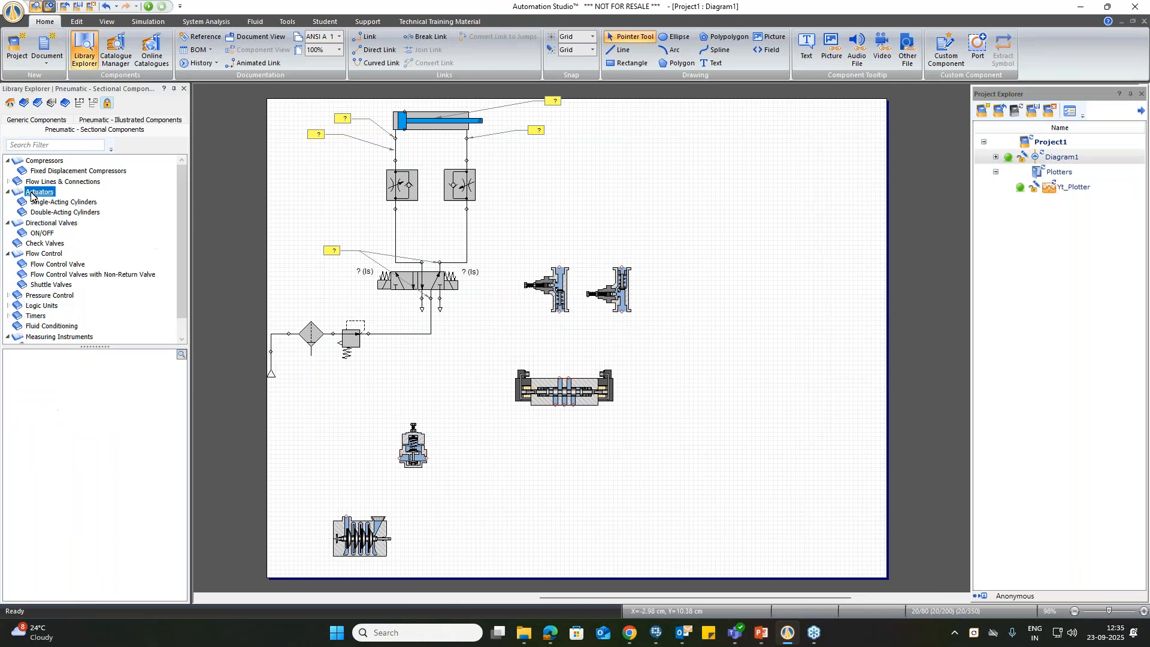
pyautogui.click(66, 212)
pyautogui.click(41, 386)
pyautogui.moveTo(52, 392); pyautogui.dragTo(618, 156)
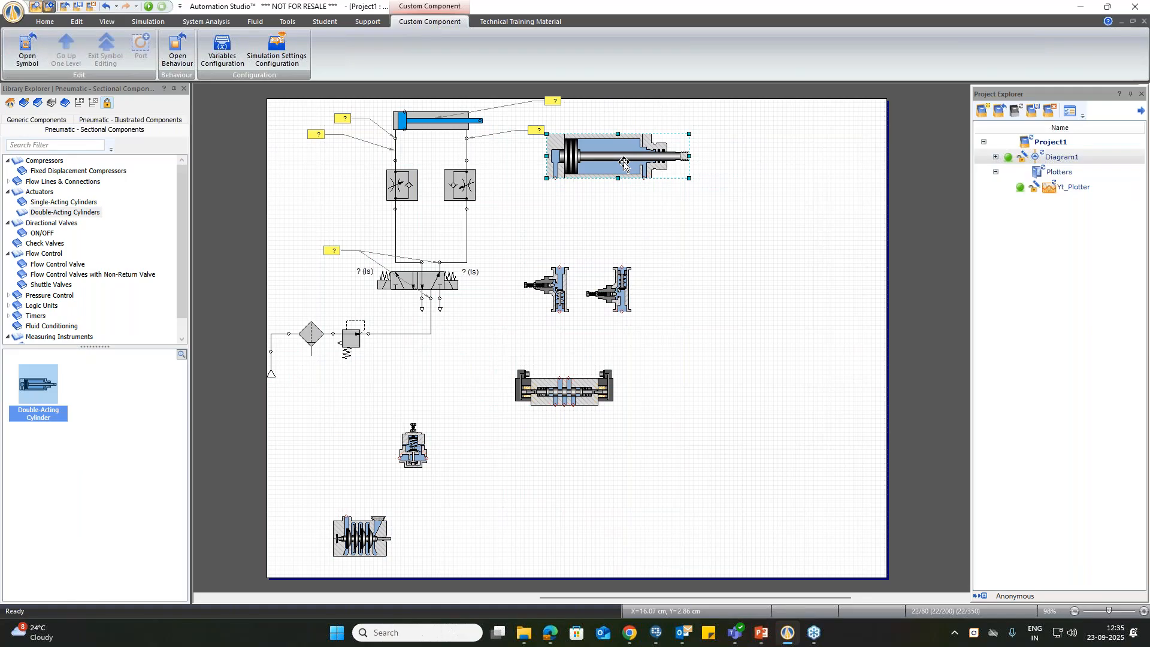
pyautogui.click(695, 178)
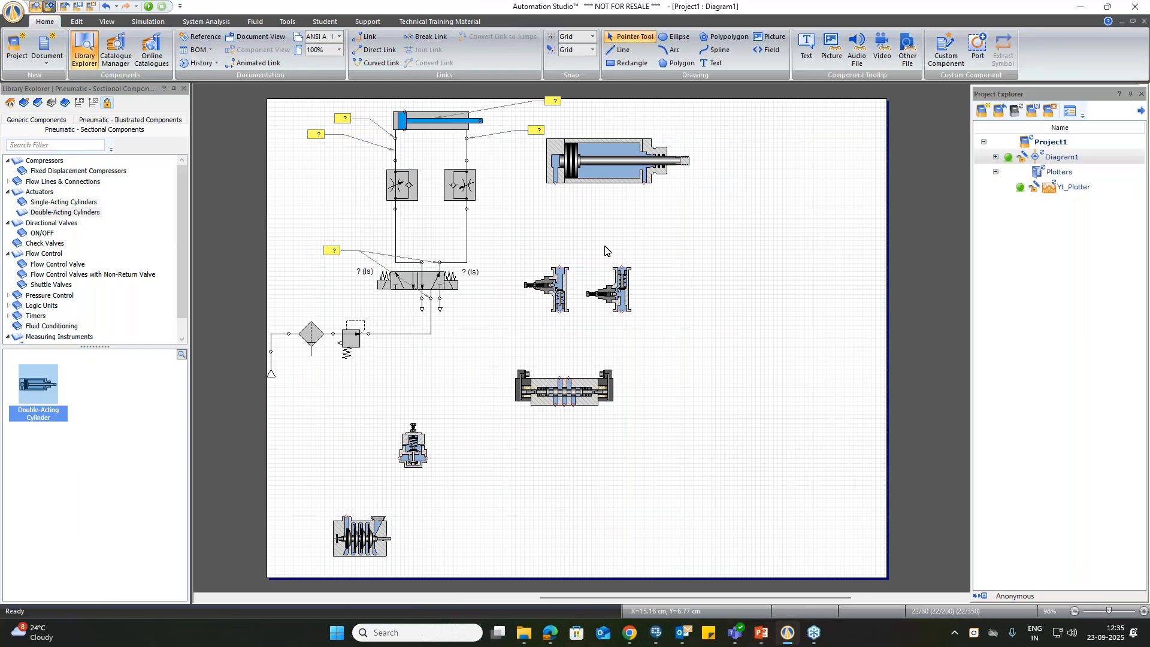
pyautogui.moveTo(627, 293); pyautogui.dragTo(655, 298)
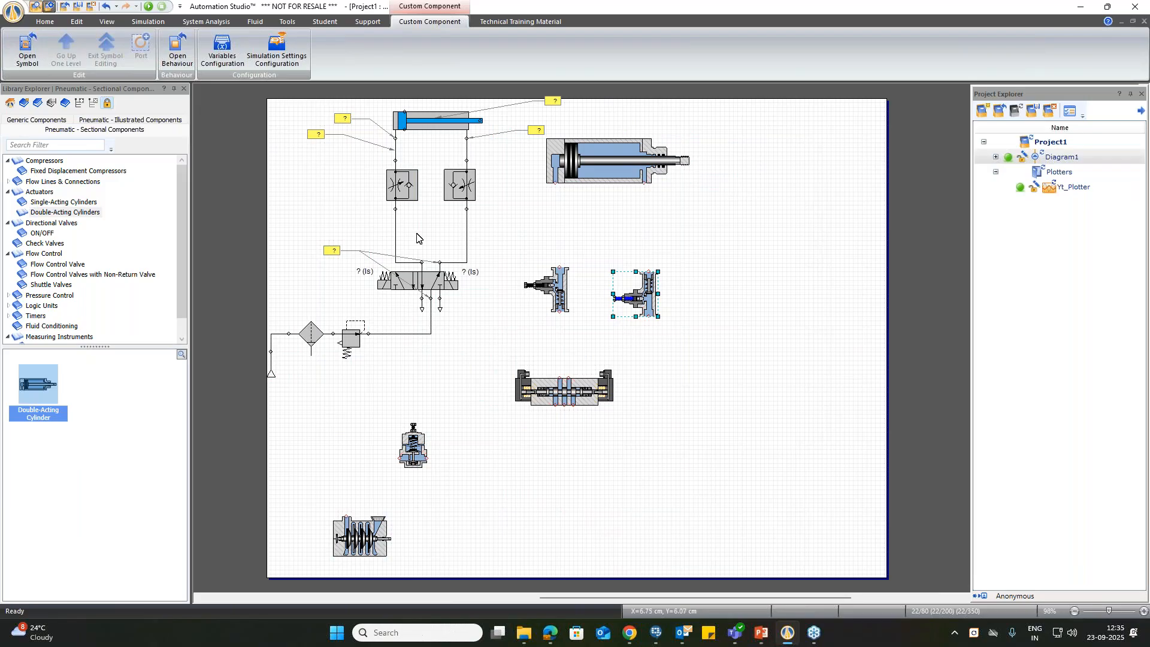
# Step: Connect the compressor outlet to the pressure regulator inlet with a Curved Link and shape it into a smooth arc
pyautogui.click(45, 22)
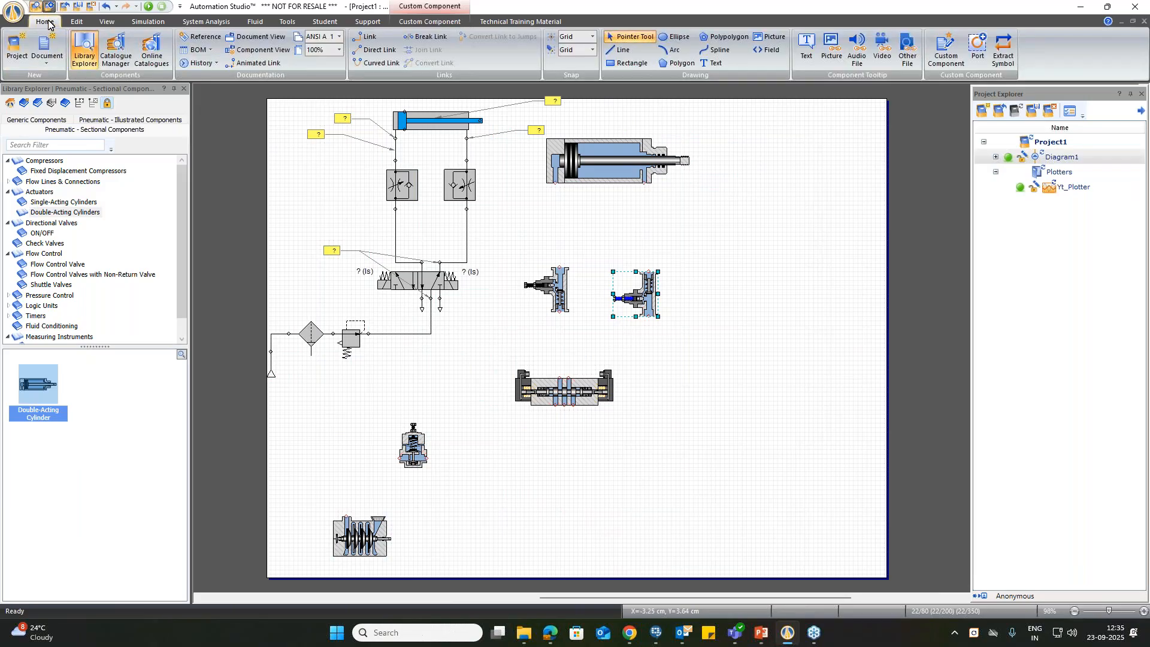
pyautogui.click(384, 64)
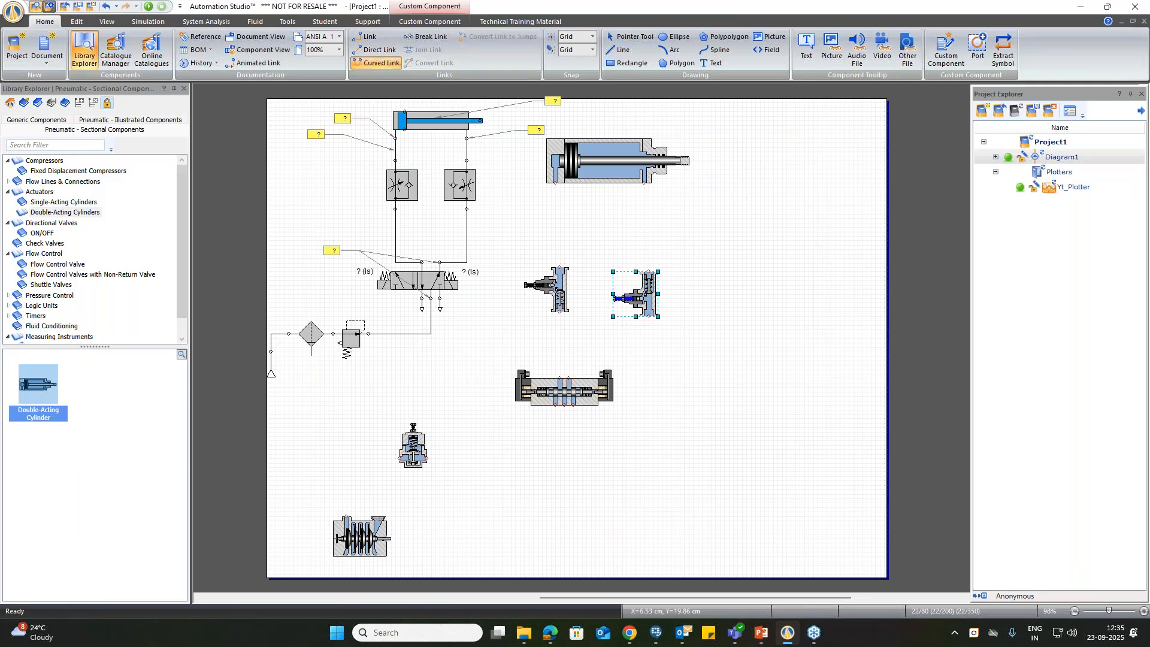
pyautogui.click(346, 516)
pyautogui.click(400, 458)
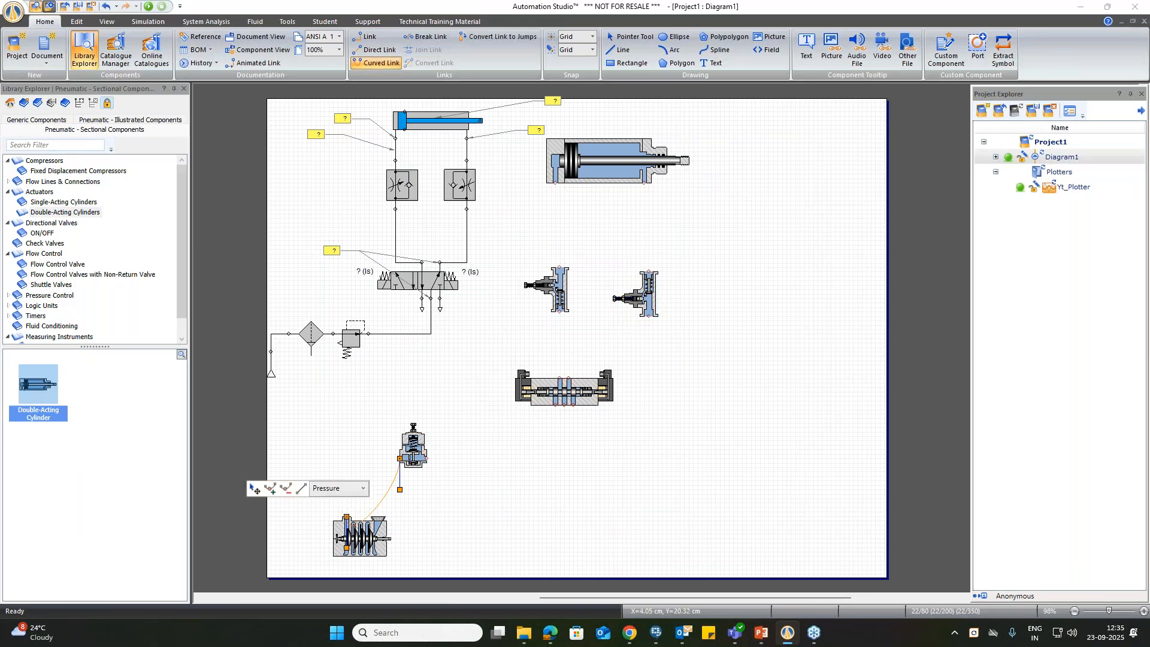
pyautogui.moveTo(346, 546); pyautogui.dragTo(346, 534)
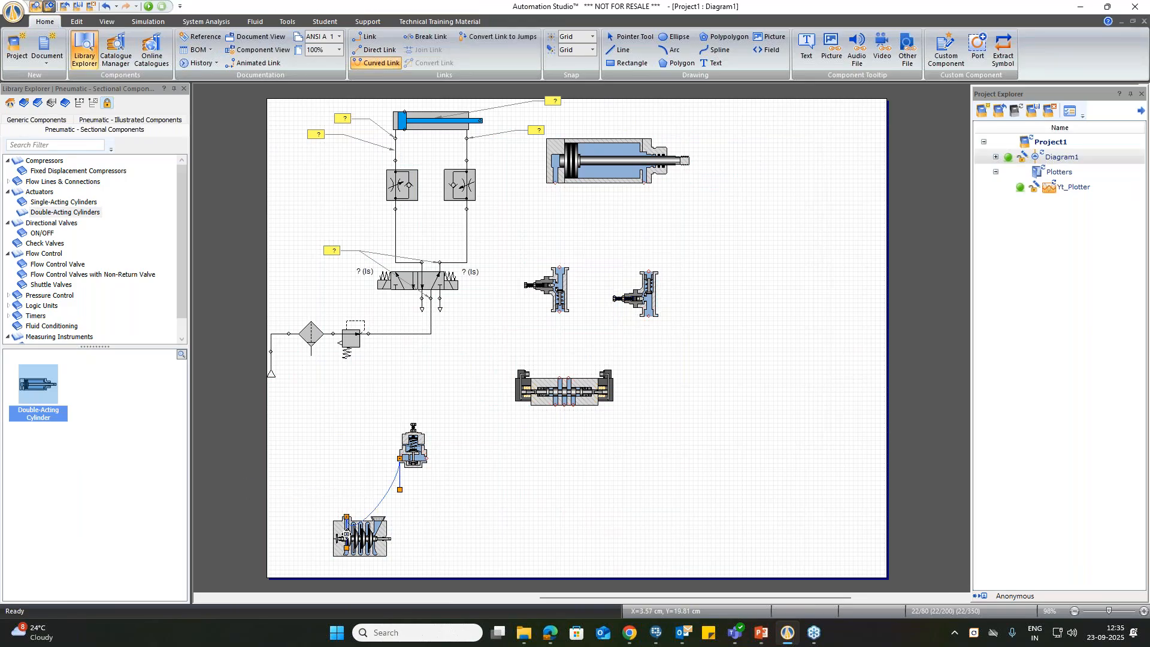
pyautogui.moveTo(349, 467); pyautogui.dragTo(386, 460)
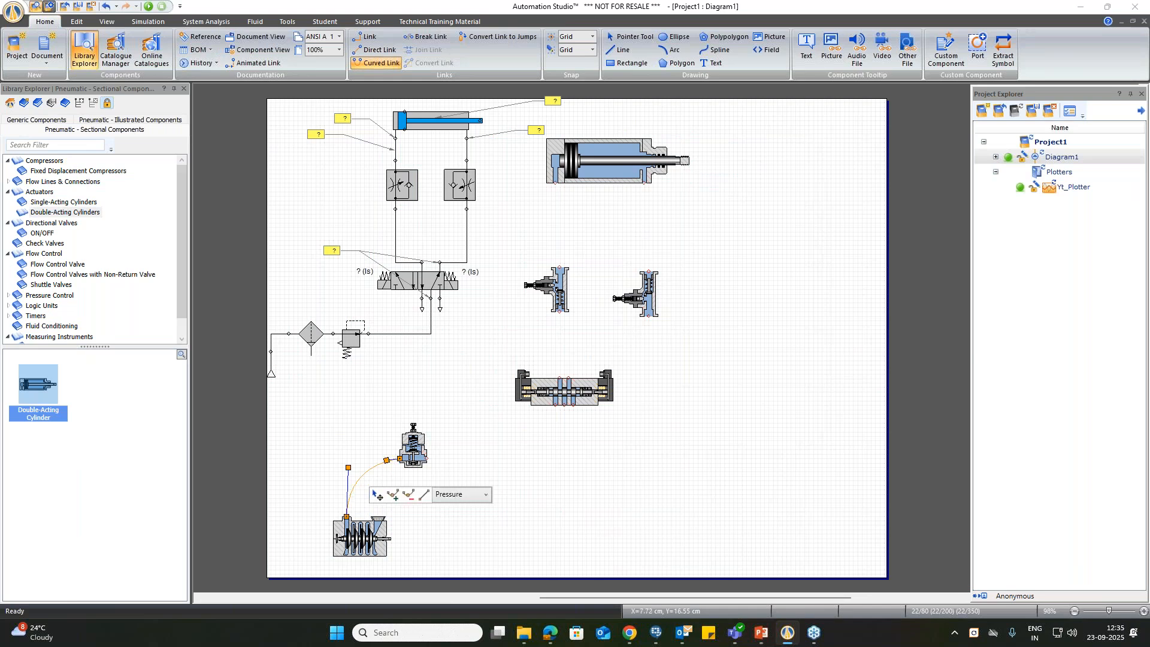
# Step: Connect the pressure regulator outlet to the directional valve's lower middle port with a curved link and smooth its bend
pyautogui.click(427, 458)
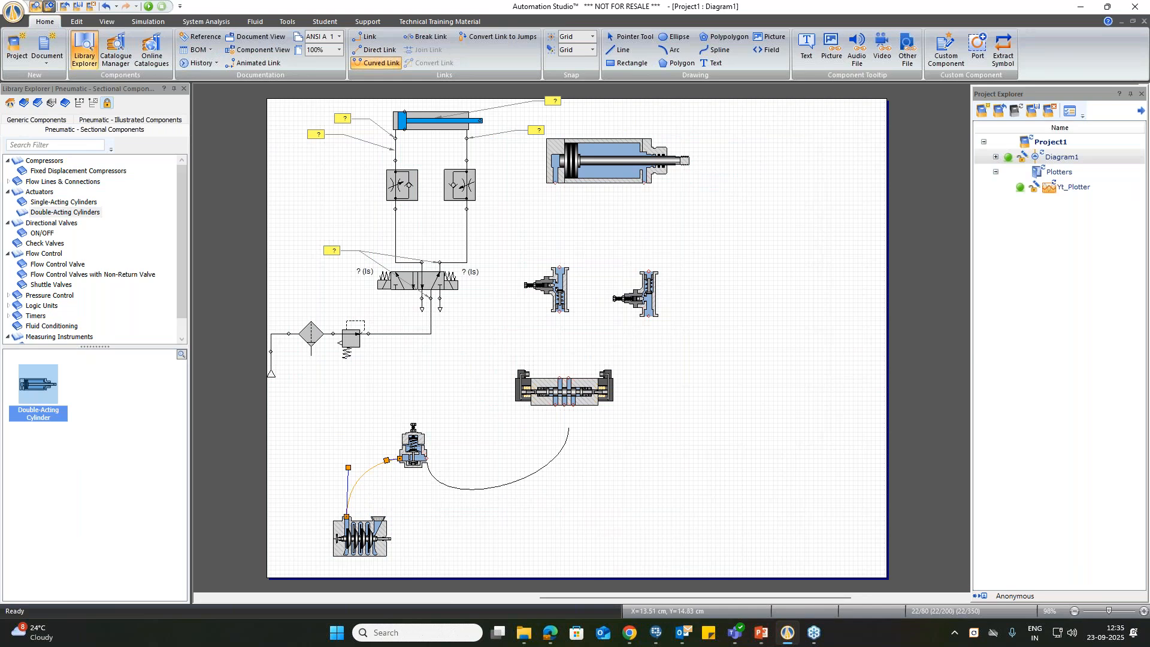
pyautogui.click(564, 405)
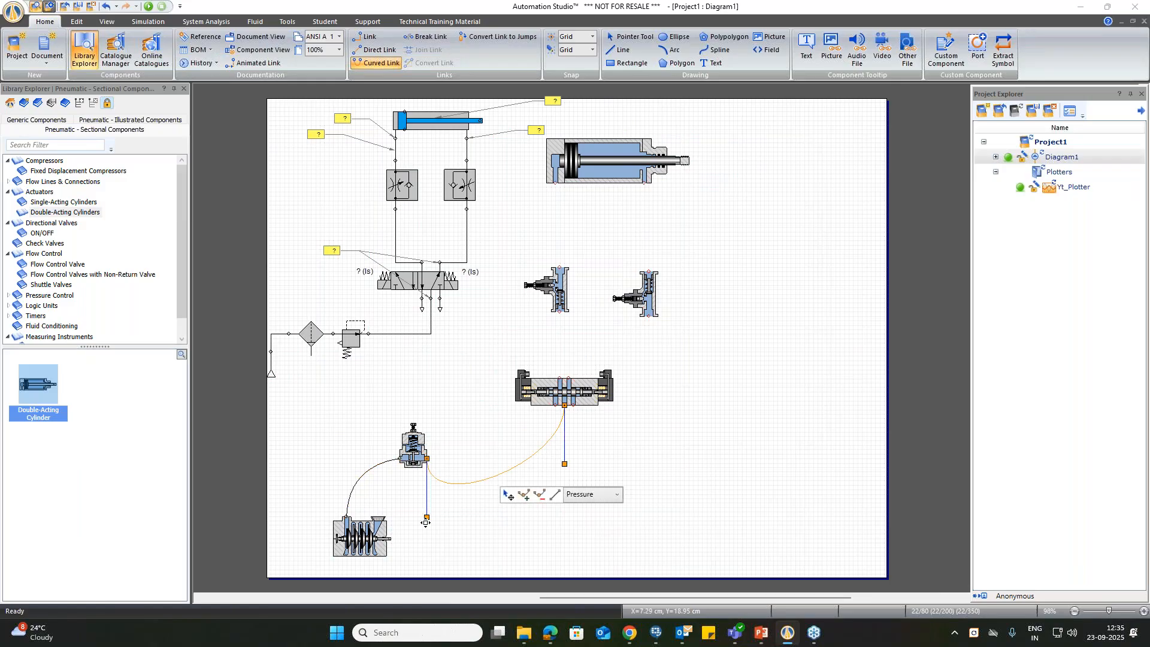
pyautogui.moveTo(427, 517); pyautogui.dragTo(468, 454)
pyautogui.click(464, 440)
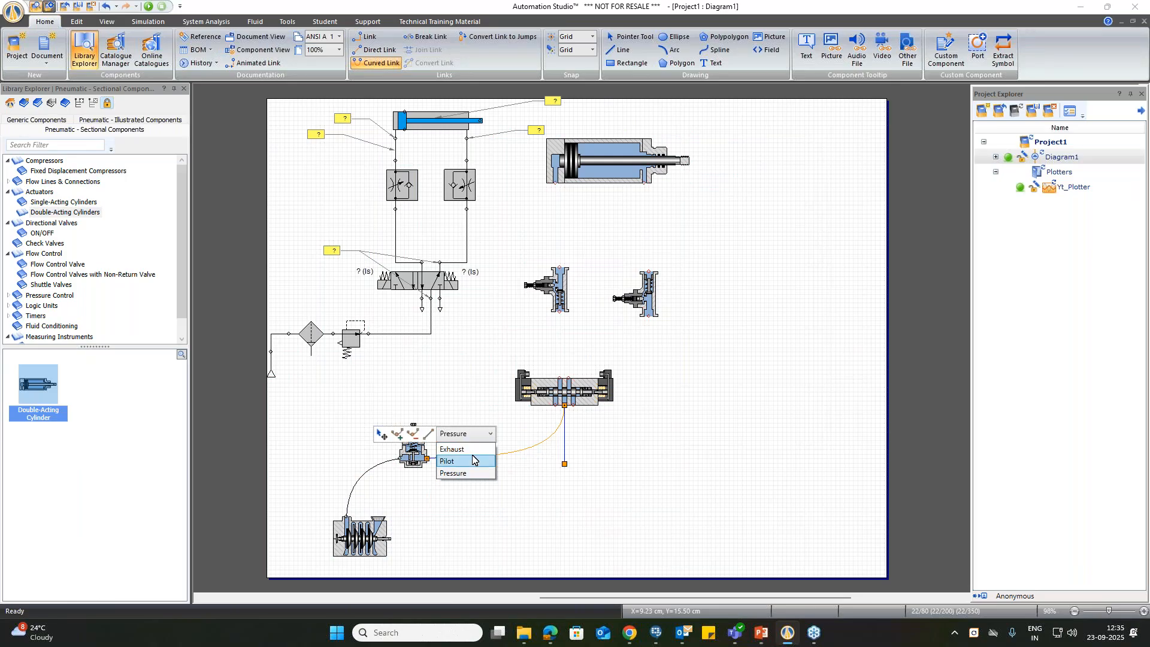
pyautogui.click(593, 454)
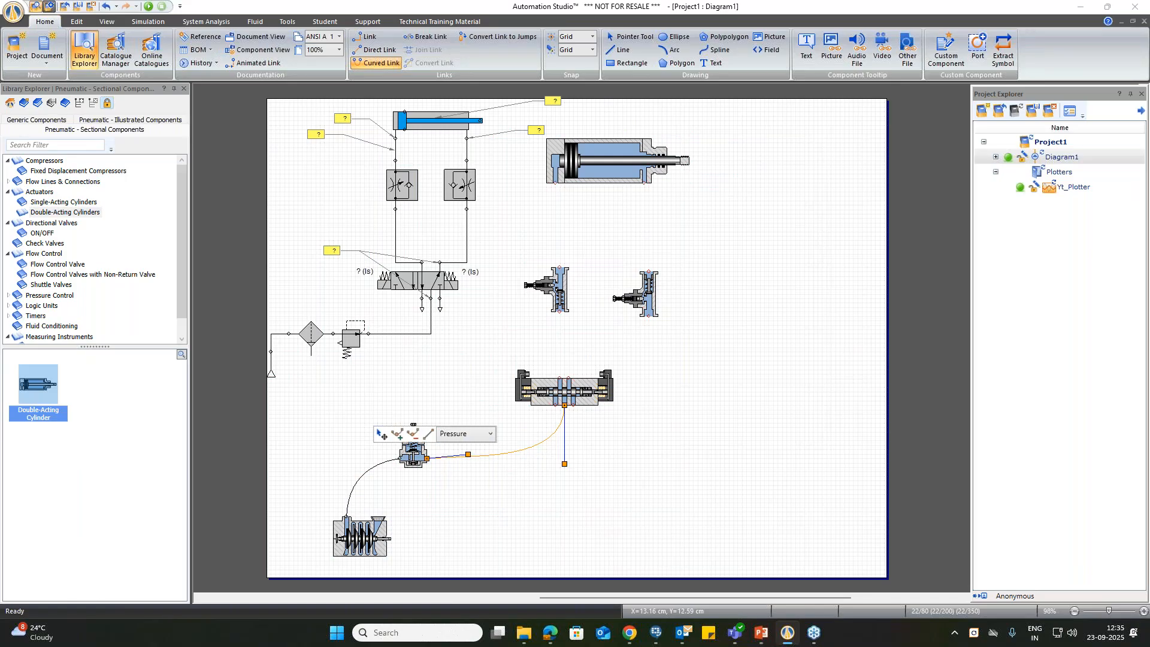
# Step: Connect the directional valve's upper left port to the lower port of the Meter In throttle valve with a curved link
pyautogui.click(559, 378)
pyautogui.click(559, 311)
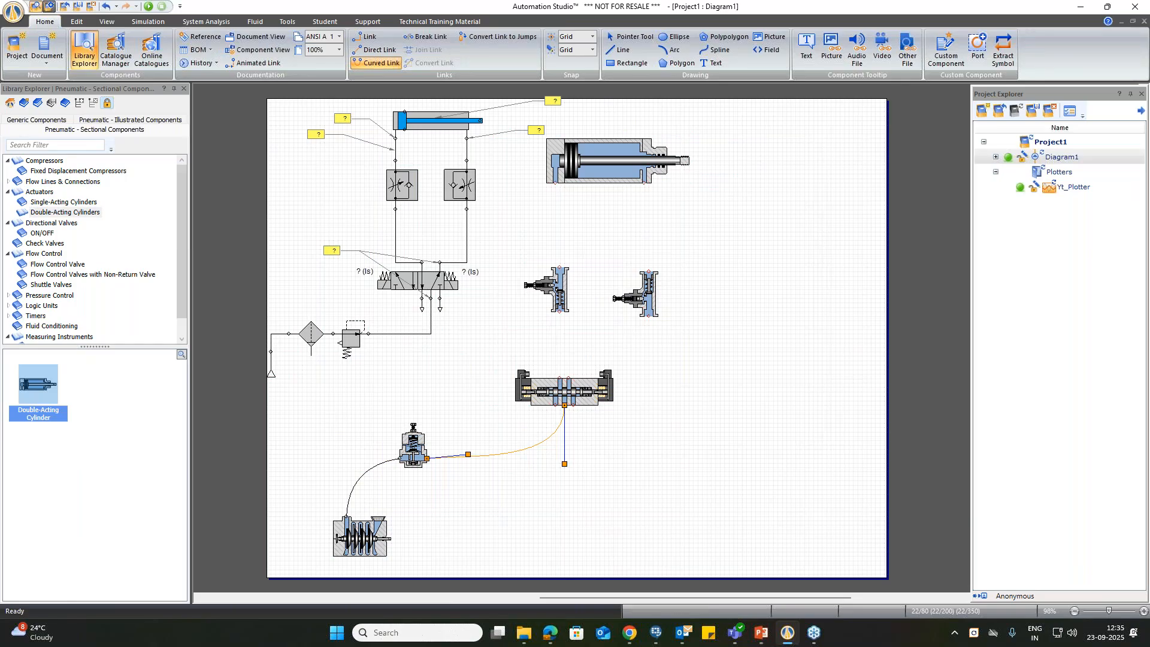
pyautogui.click(537, 365)
pyautogui.click(555, 405)
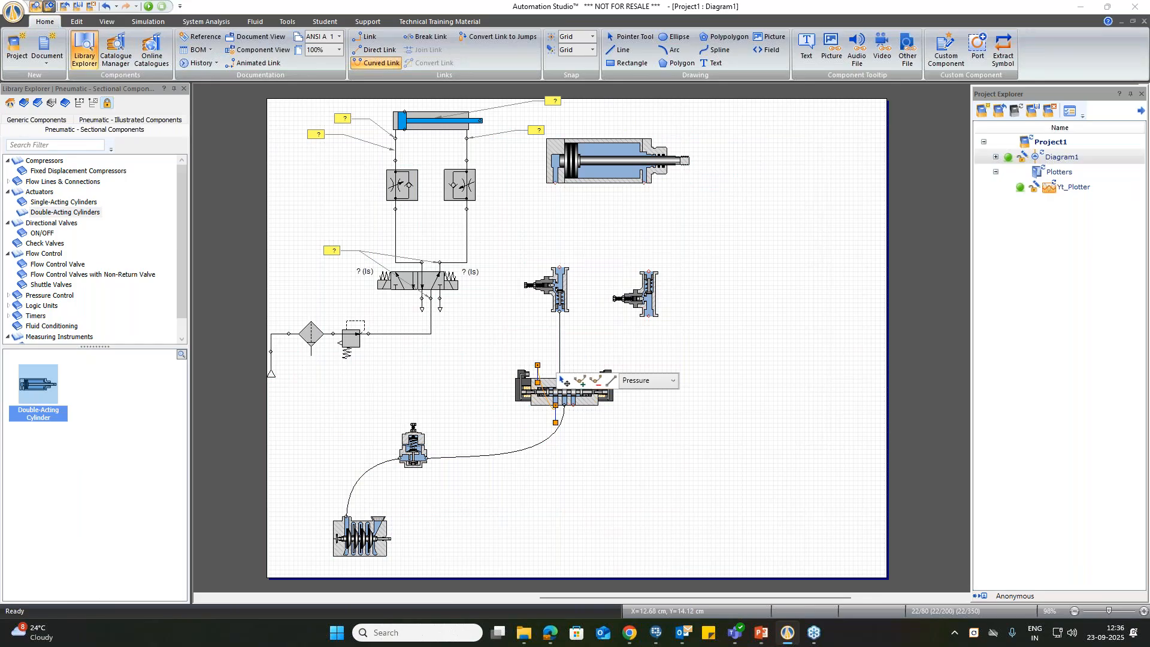
pyautogui.press('Delete')
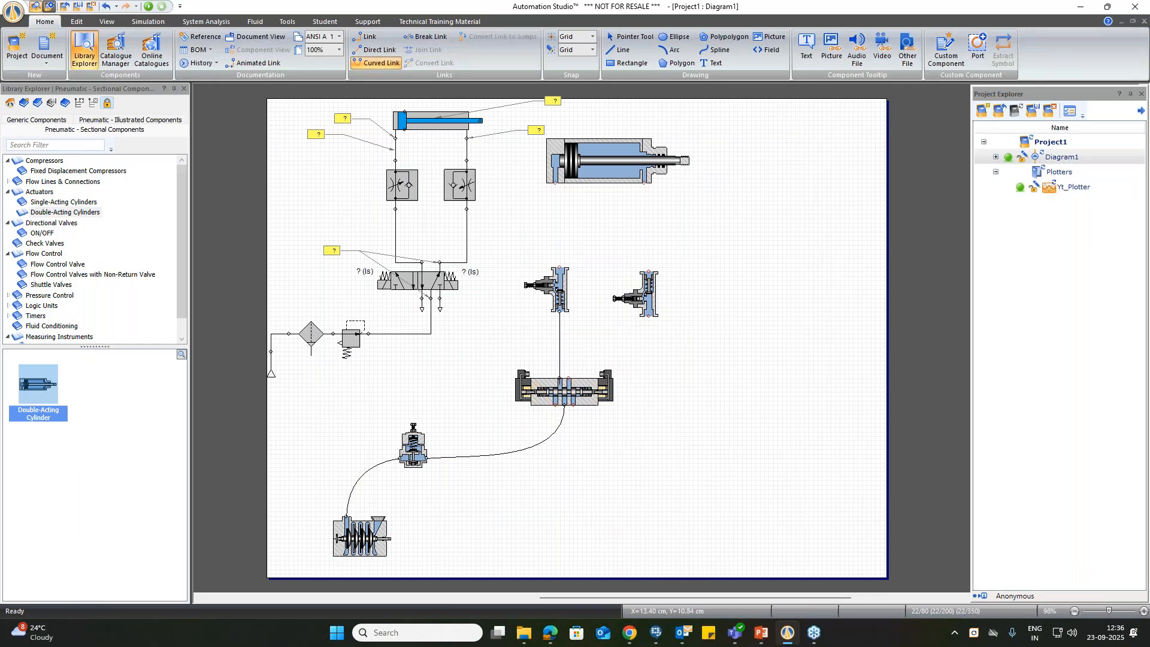
pyautogui.press('Escape')
# Step: Bend the link between the directional valve and the Meter In throttle valve into a gentle curve to the left
pyautogui.click(559, 343)
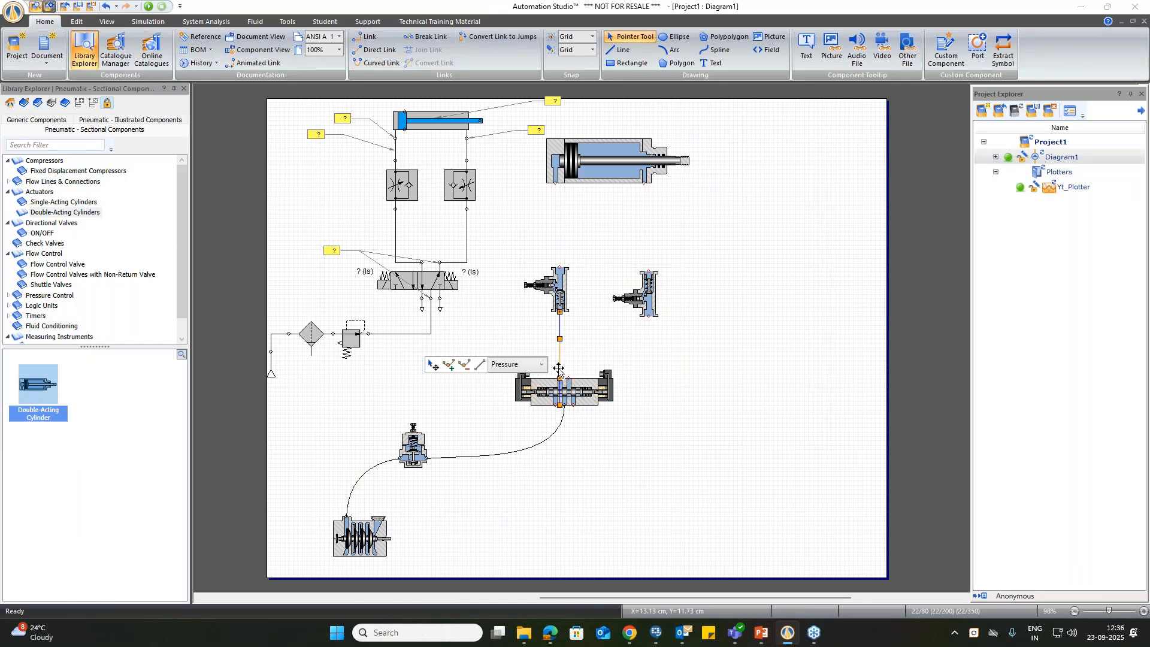
pyautogui.moveTo(559, 405); pyautogui.dragTo(545, 349)
pyautogui.click(688, 376)
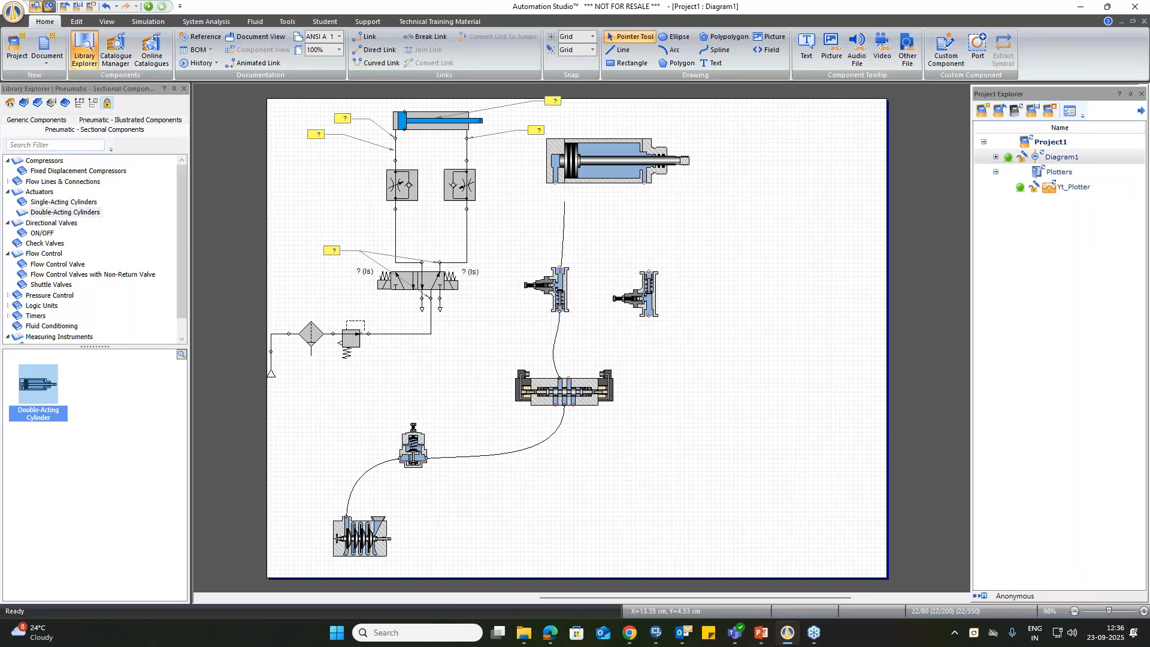
# Step: Connect the Meter In throttle valve's upper port to the cylinder's piston-side port and bow the link to the left
pyautogui.click(556, 204)
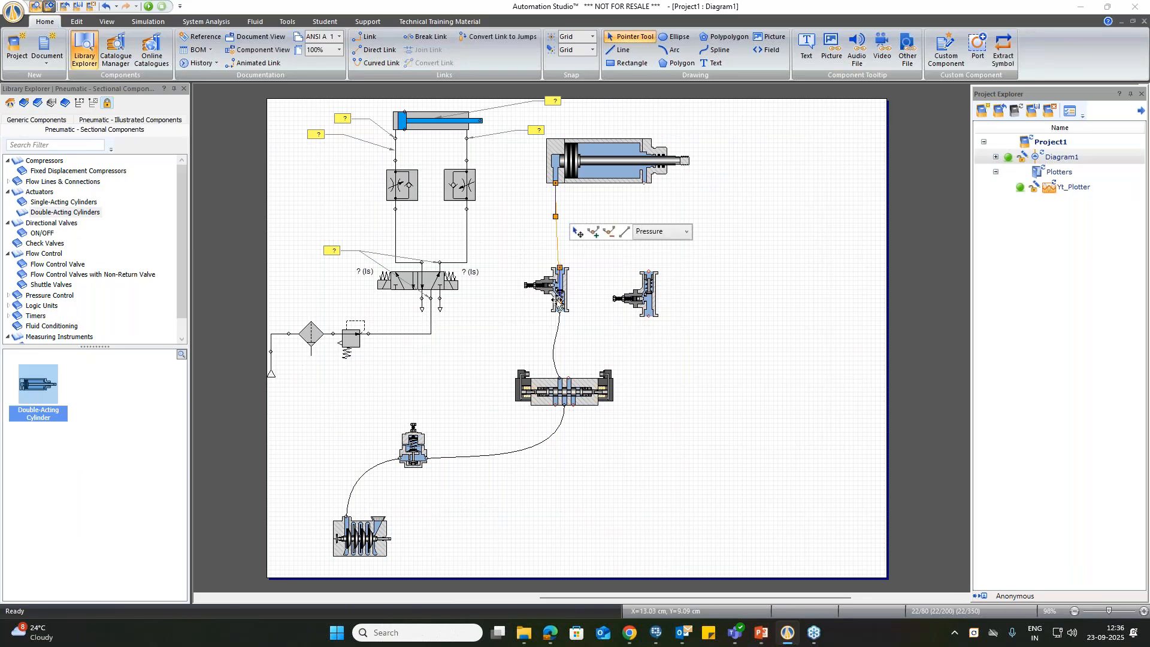
pyautogui.moveTo(559, 303); pyautogui.dragTo(541, 238)
pyautogui.click(682, 224)
# Step: Connect the cylinder's rod-end port to the Meter Out throttle valve, and that valve to the directional valve's upper right port, with curved links
pyautogui.moveTo(644, 183); pyautogui.dragTo(648, 271)
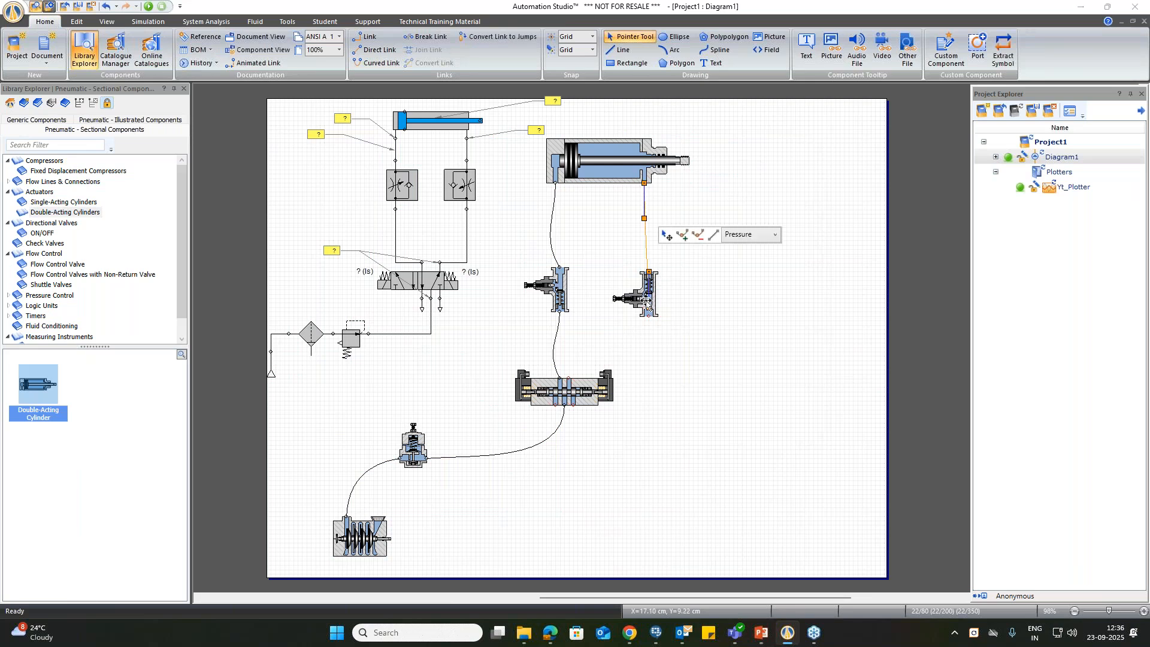
pyautogui.moveTo(655, 219); pyautogui.dragTo(668, 216)
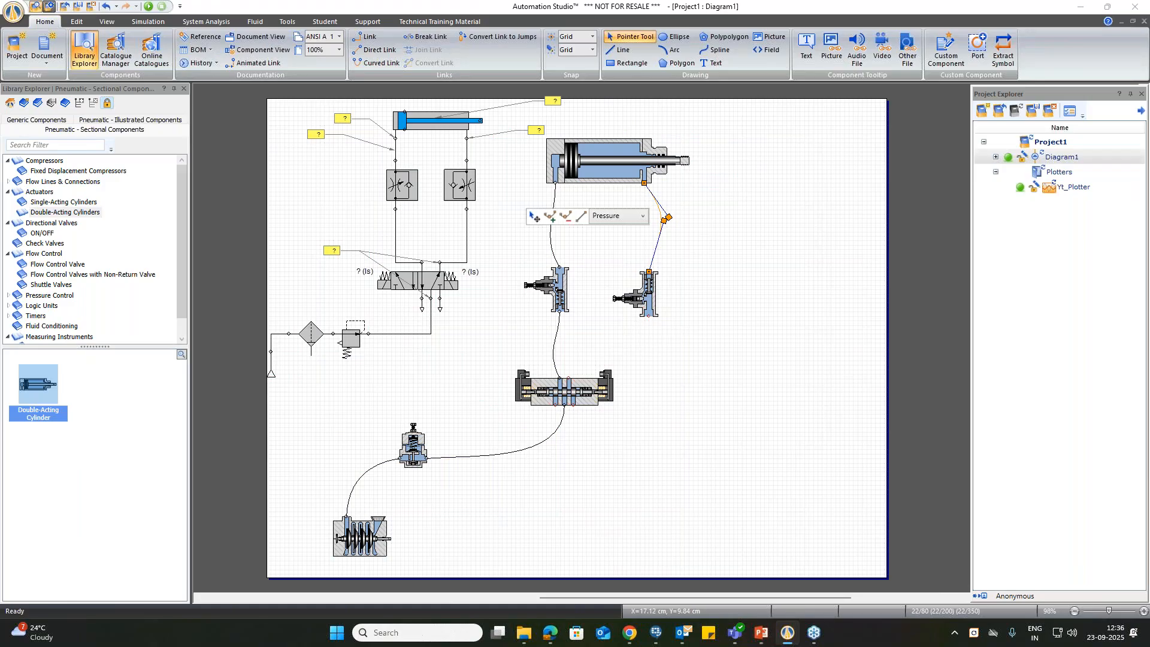
pyautogui.moveTo(648, 316); pyautogui.dragTo(568, 377)
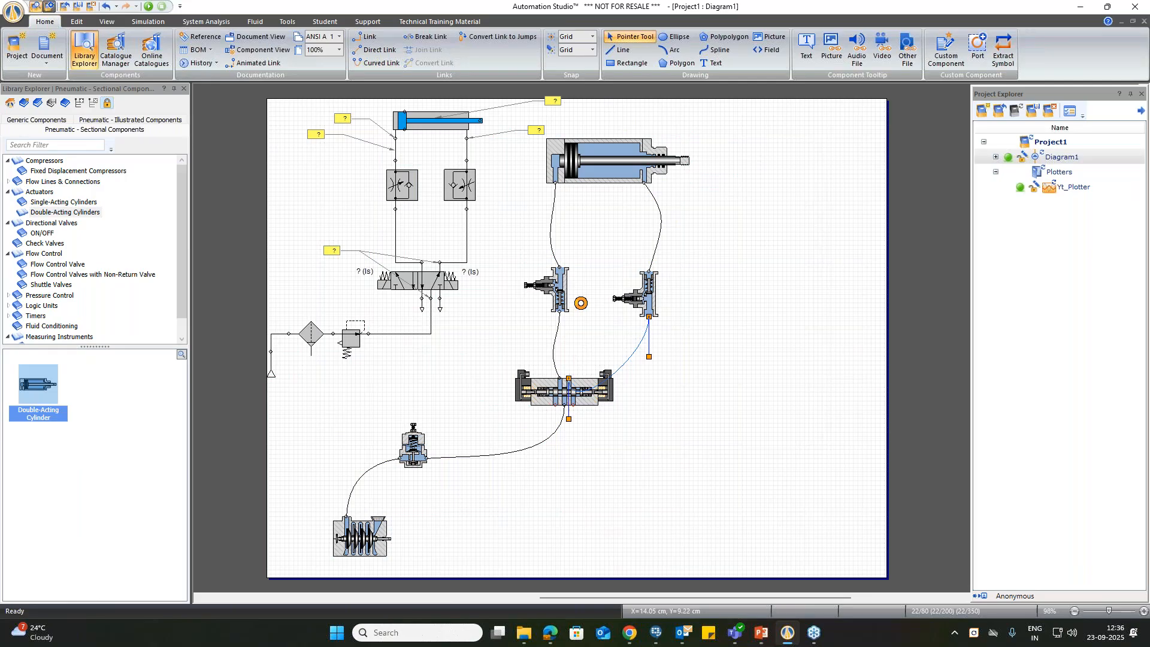
pyautogui.click(759, 337)
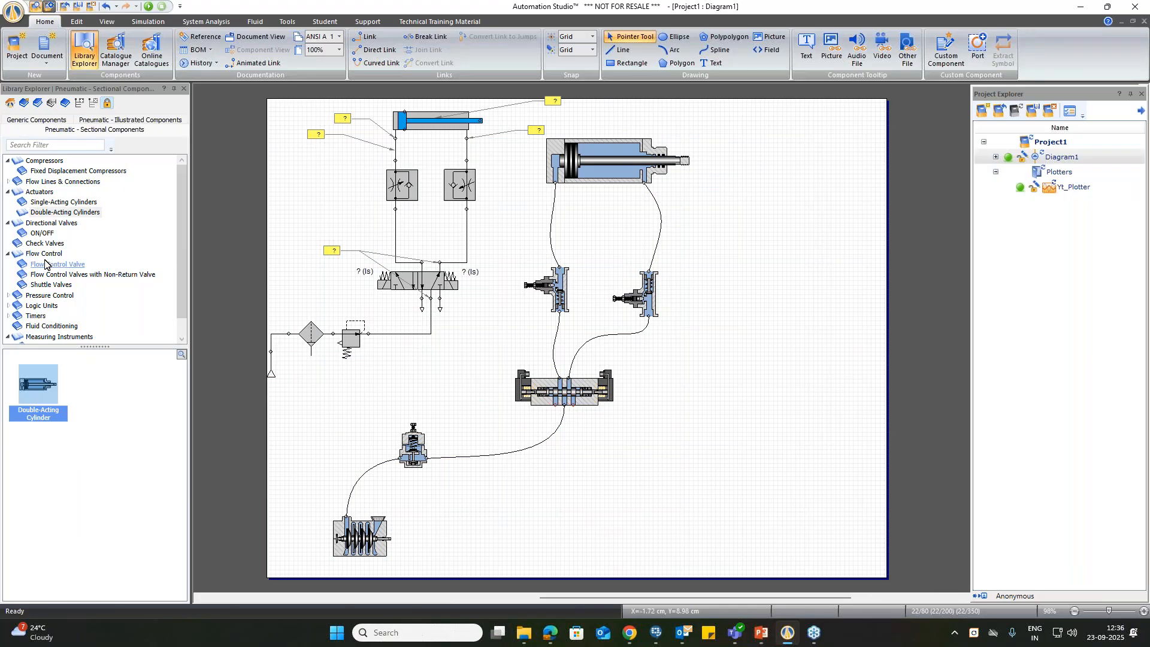
# Step: Attach a sectional Exhaust component to each of the directional valve's two lower exhaust ports
pyautogui.click(8, 182)
pyautogui.click(44, 192)
pyautogui.moveTo(103, 383); pyautogui.dragTo(546, 407)
pyautogui.moveTo(559, 412); pyautogui.dragTo(556, 410)
pyautogui.moveTo(154, 419); pyautogui.dragTo(573, 411)
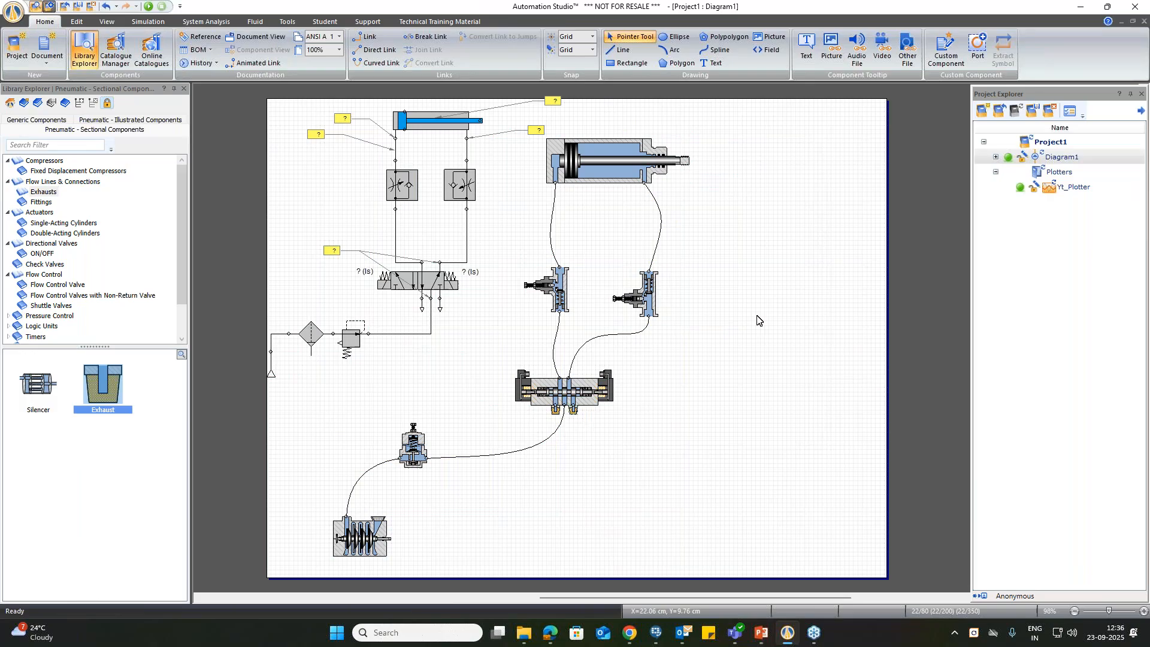
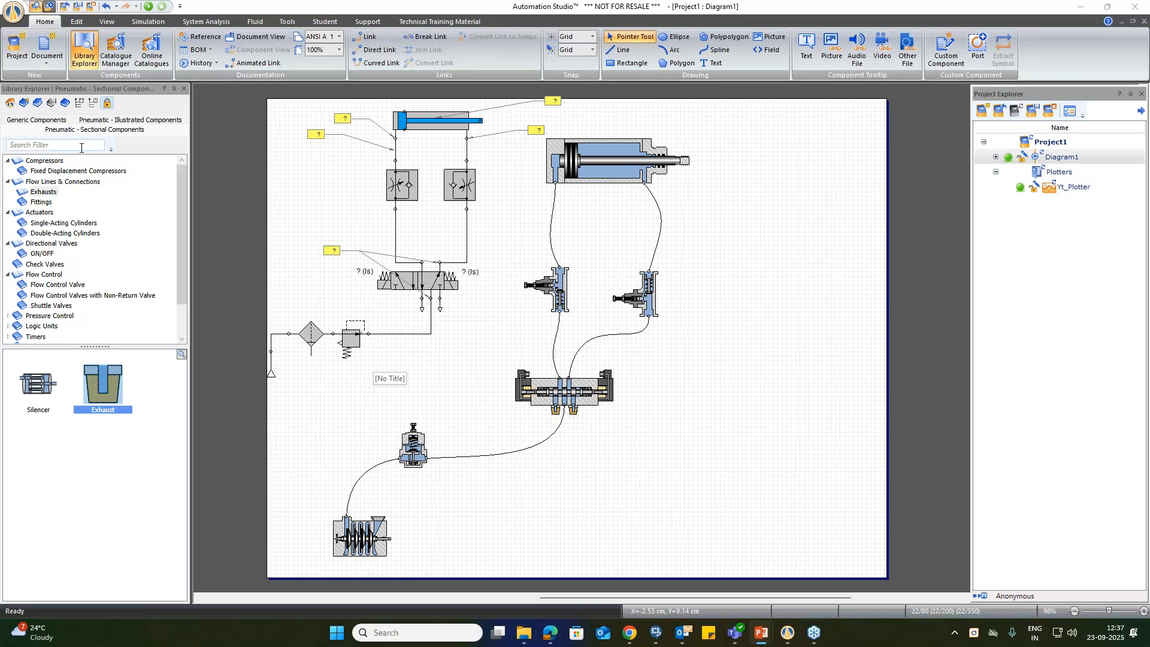
# Step: Place a PLC Input Card from the IEC electrical library right of the sectional circuit, with a PLC Output Card aligned directly below it
pyautogui.click(40, 119)
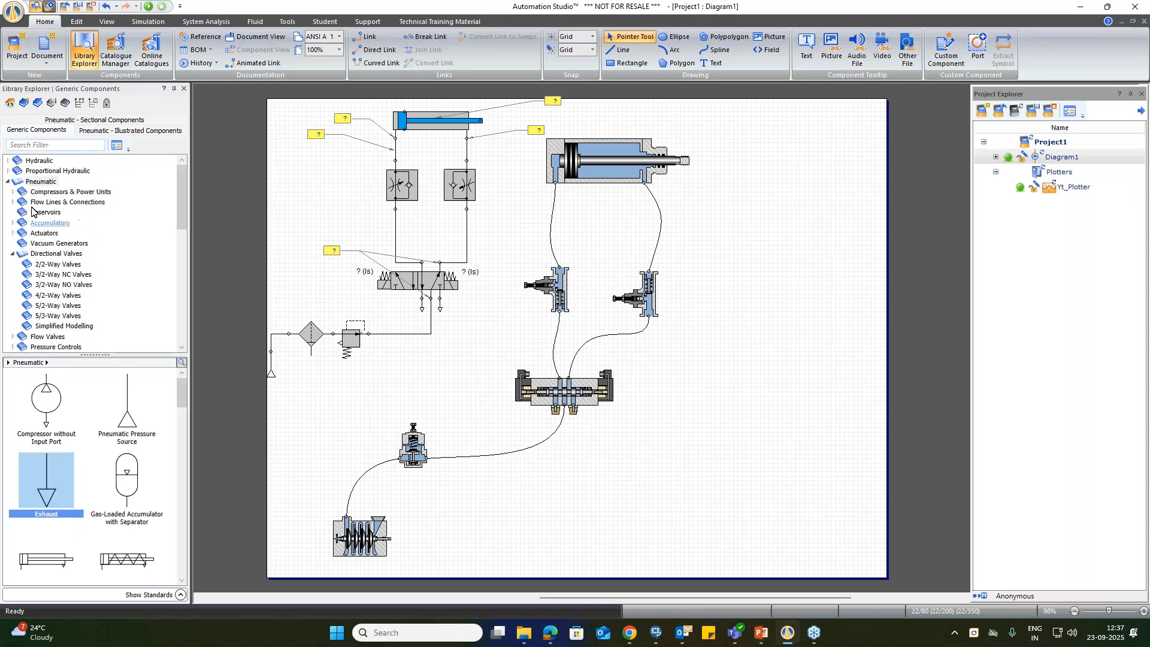
pyautogui.click(9, 182)
pyautogui.click(59, 243)
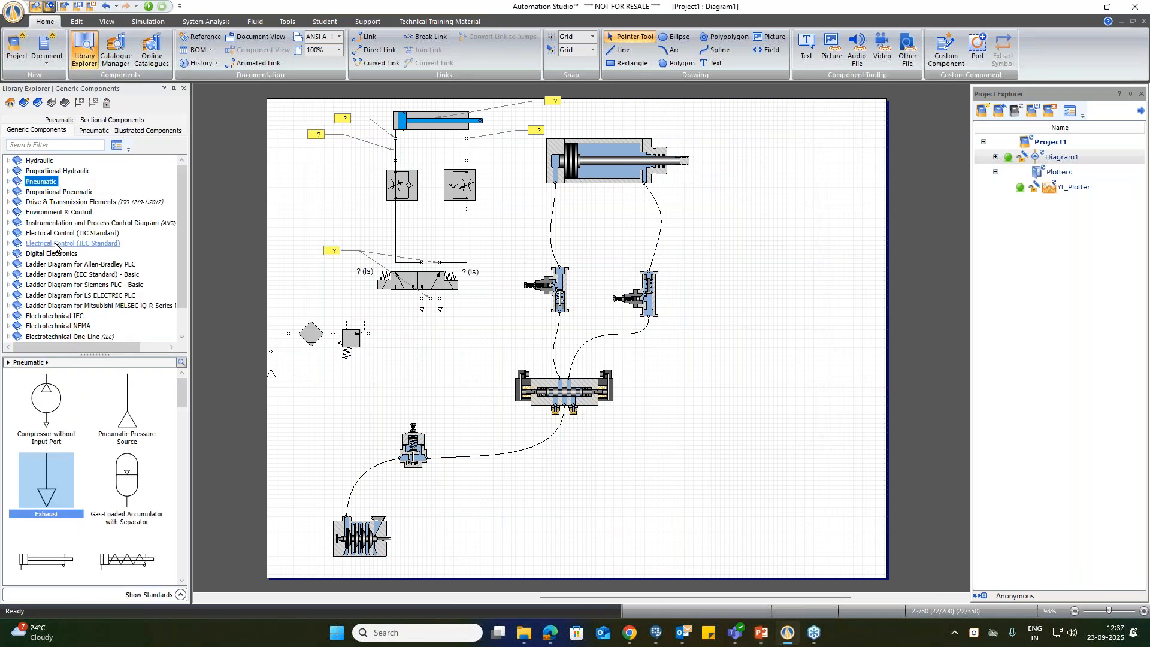
pyautogui.click(7, 243)
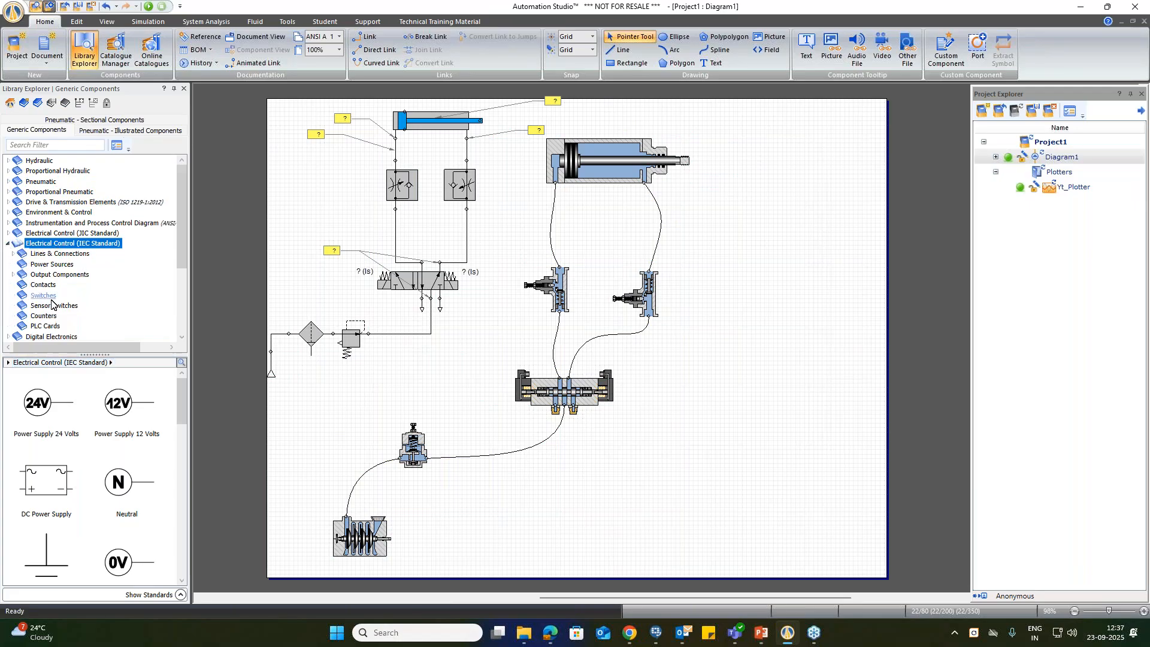
pyautogui.click(54, 327)
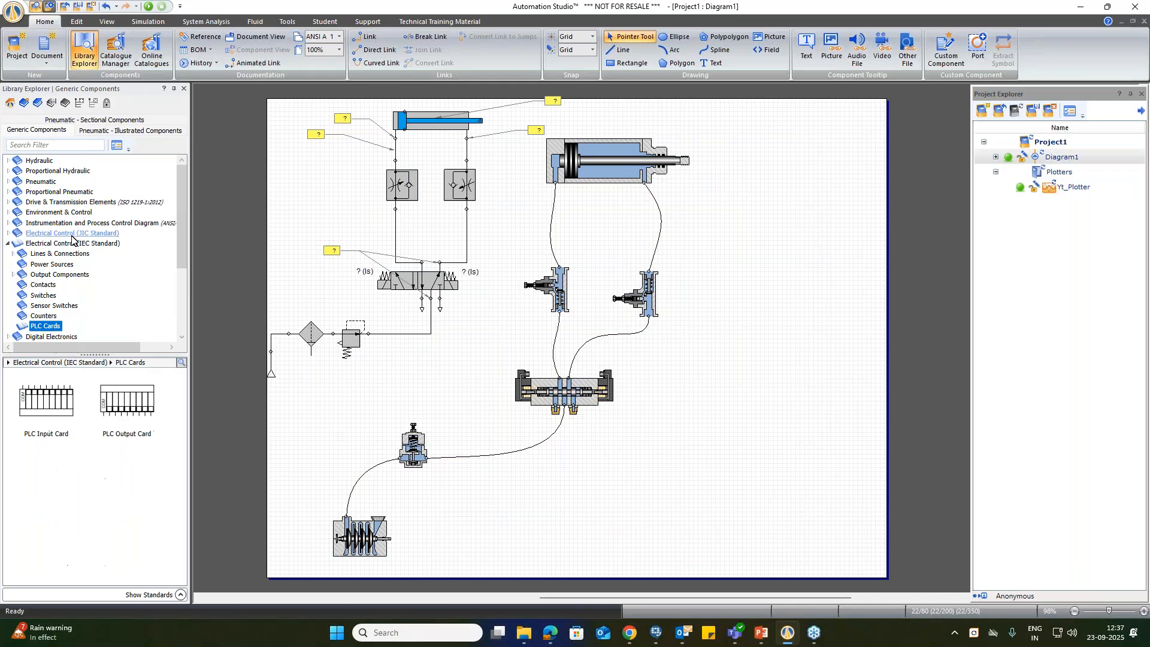
pyautogui.moveTo(41, 418); pyautogui.dragTo(769, 313)
pyautogui.moveTo(127, 400); pyautogui.dragTo(765, 390)
pyautogui.moveTo(763, 351); pyautogui.dragTo(791, 350)
pyautogui.moveTo(781, 417); pyautogui.dragTo(809, 412)
pyautogui.click(802, 258)
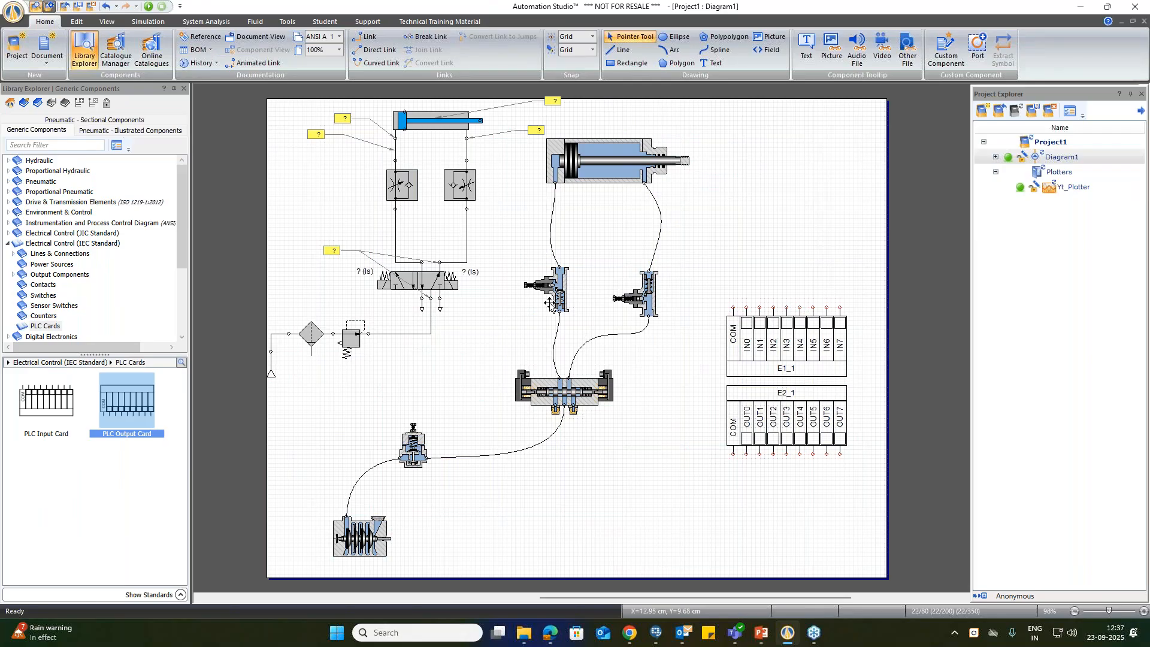
# Step: Change the diagram's page size to ANSI B 11 x 17 in. and fit the view to the page
pyautogui.click(335, 41)
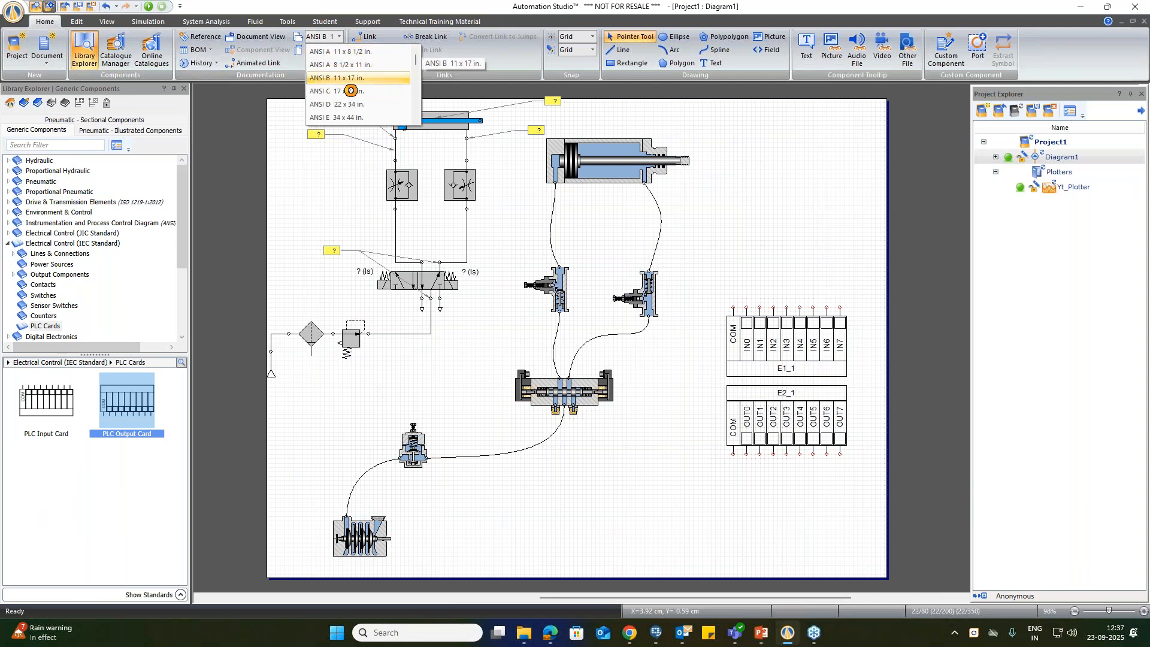
pyautogui.click(353, 76)
pyautogui.rightClick(769, 197)
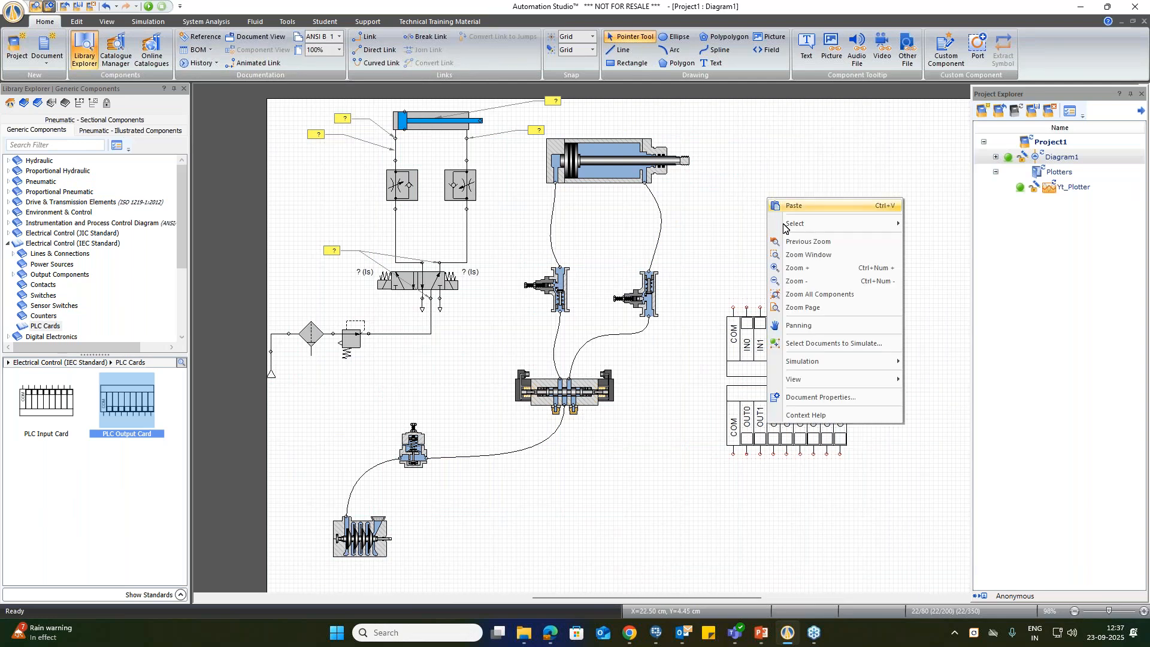
pyautogui.click(814, 310)
pyautogui.moveTo(657, 598); pyautogui.dragTo(686, 598)
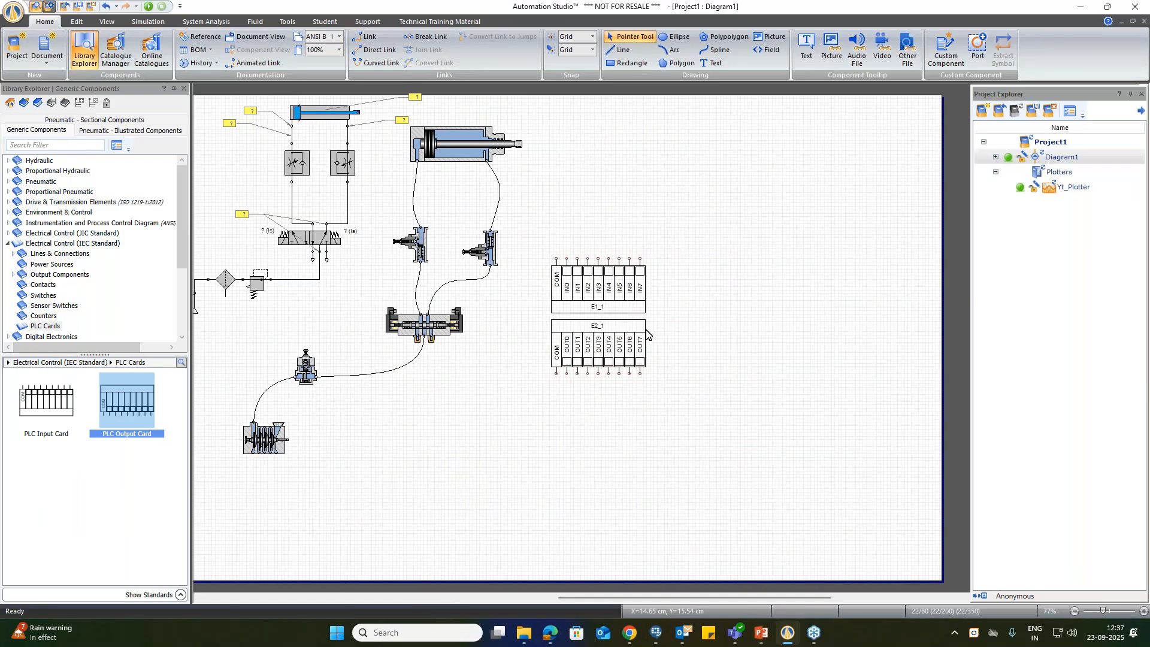
# Step: Place a Rung from the basic Siemens PLC ladder library to the right of the PLC cards
pyautogui.click(7, 244)
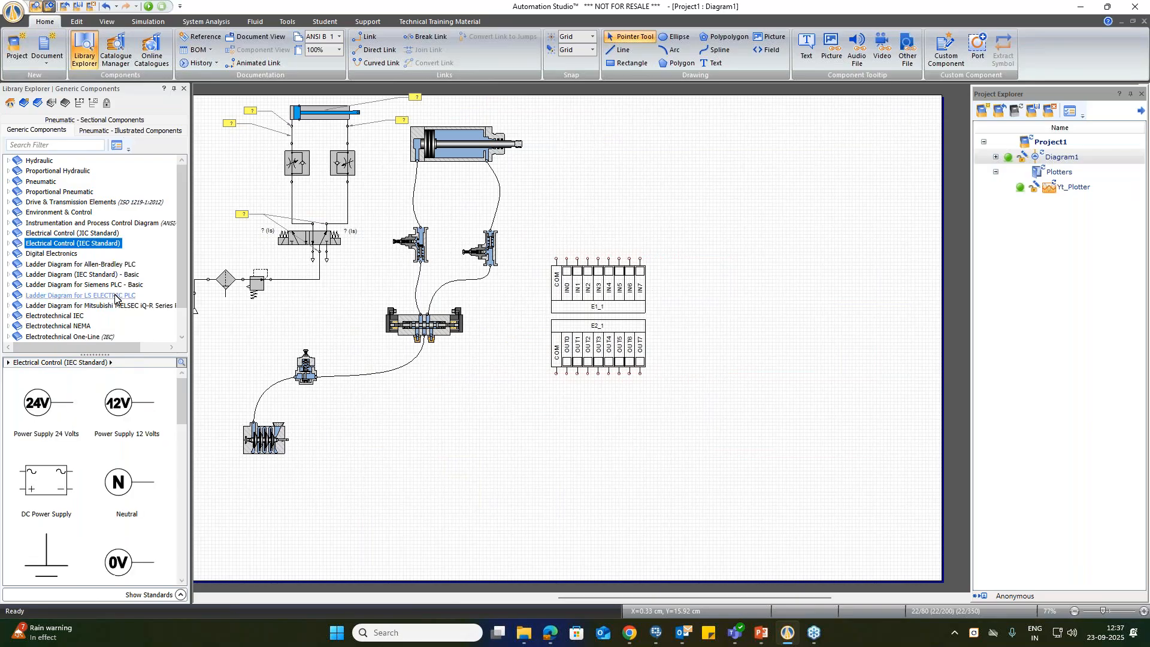
pyautogui.click(84, 285)
pyautogui.moveTo(47, 419); pyautogui.dragTo(800, 257)
pyautogui.click(695, 429)
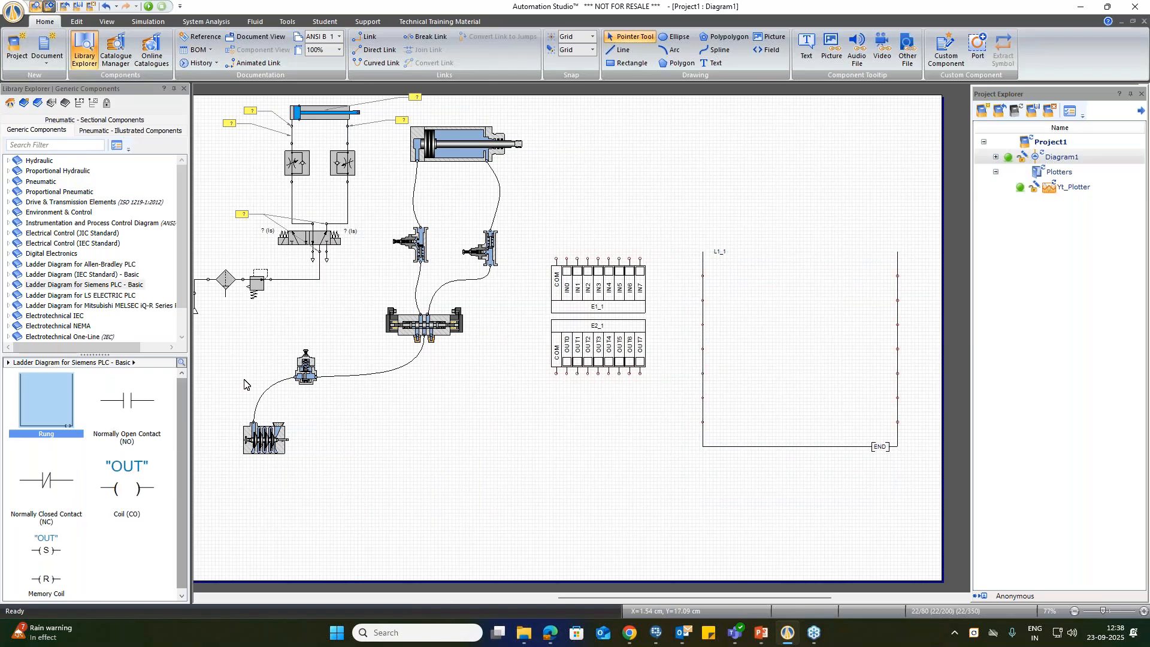
# Step: Place one 24-volt power supply above the PLC Input Card and another below the PLC Output Card
pyautogui.click(60, 243)
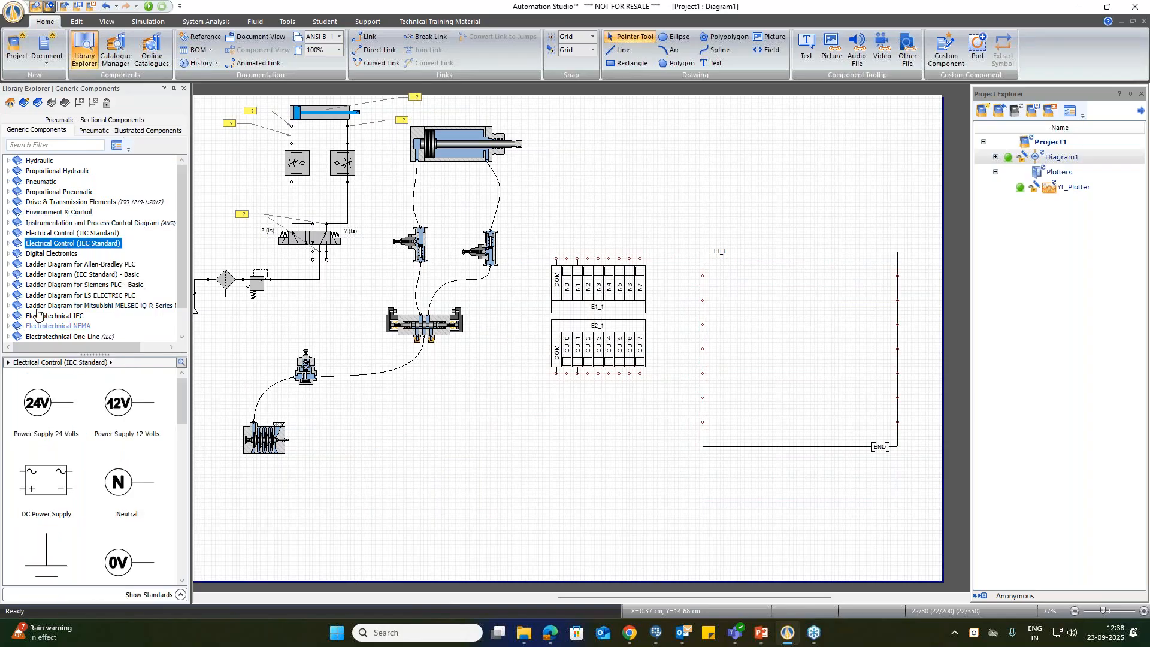
pyautogui.moveTo(37, 407); pyautogui.dragTo(537, 425)
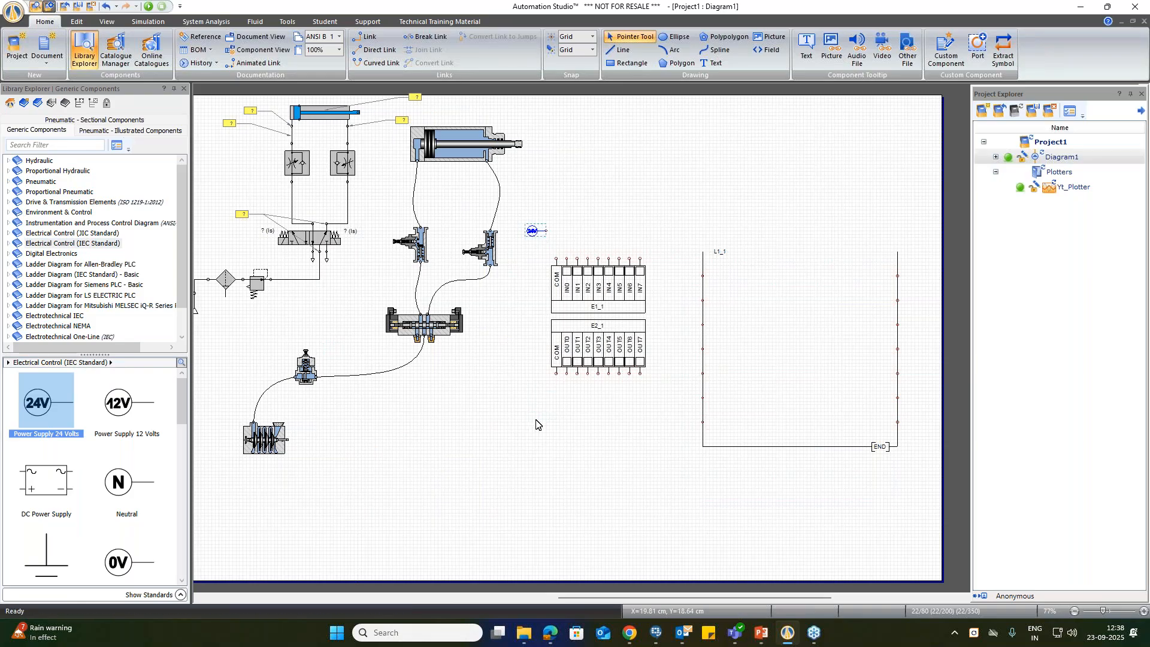
pyautogui.scroll(2, 622, 373)
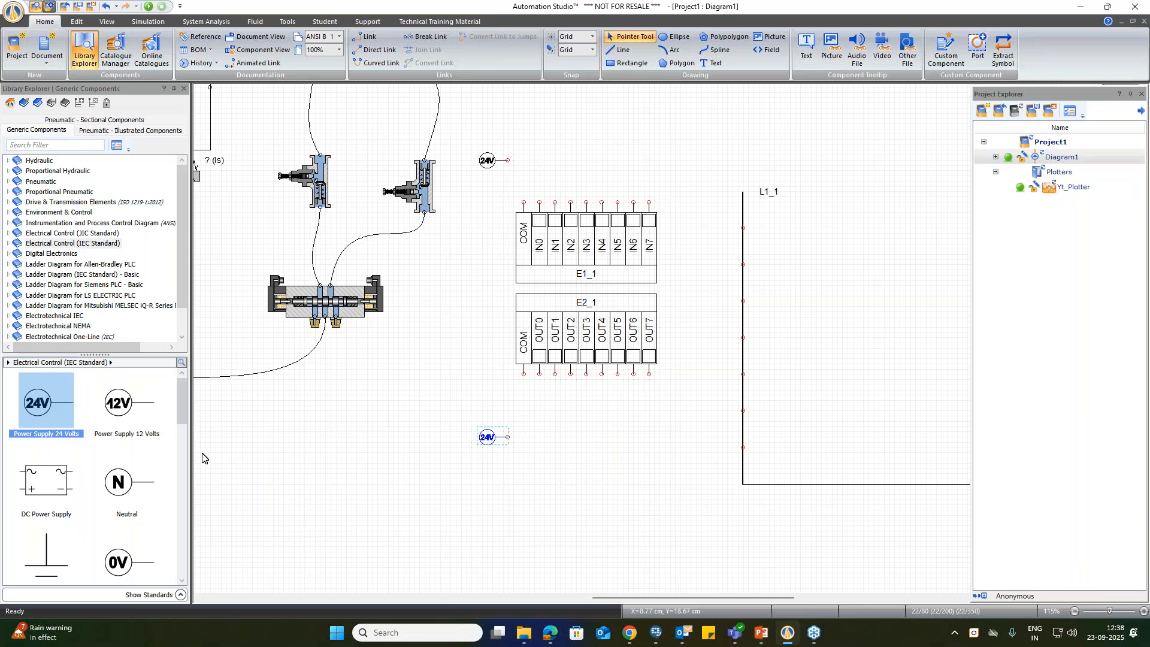
# Step: Attach a Common (0 Volts) source to the COM terminal of each PLC card and move the lower 24-volt supply slightly farther down
pyautogui.moveTo(117, 558); pyautogui.dragTo(514, 199)
pyautogui.moveTo(112, 564); pyautogui.dragTo(511, 372)
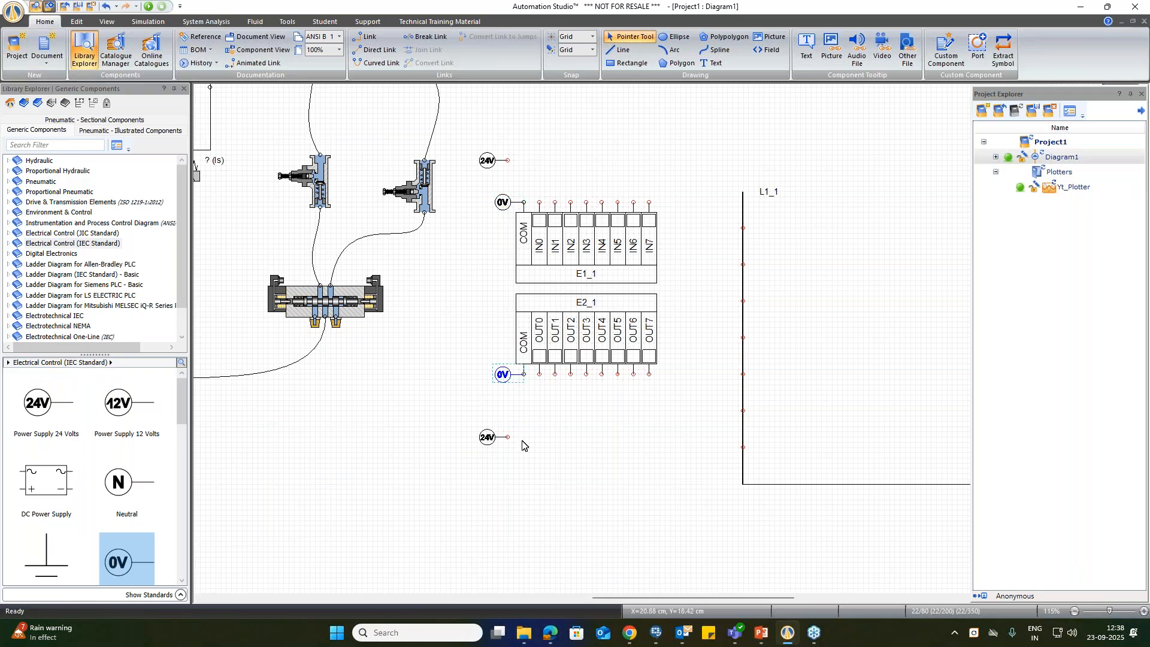
pyautogui.moveTo(485, 445); pyautogui.dragTo(485, 462)
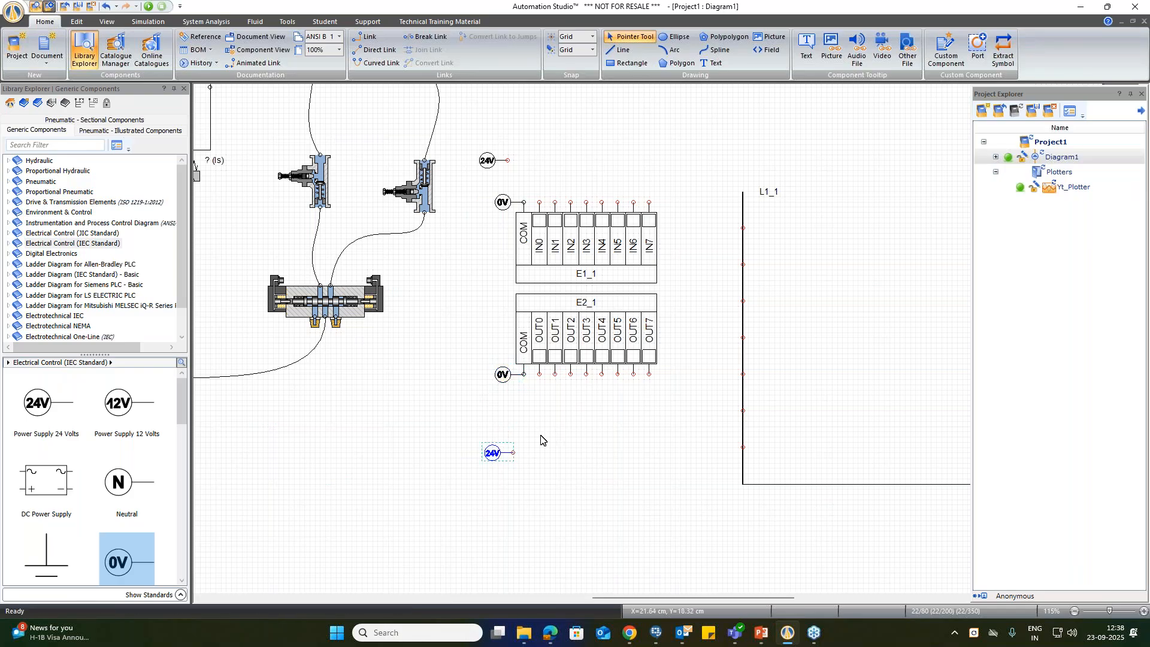
pyautogui.click(571, 451)
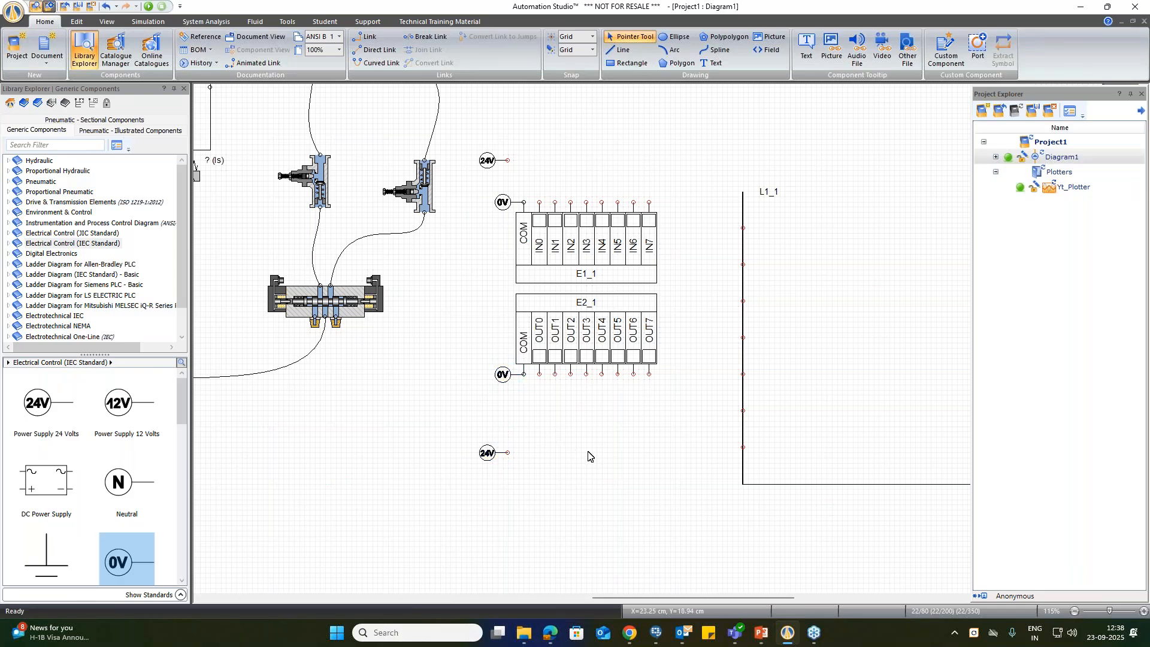
# Step: Attach Normally Open Push-Buttons to the input card's IN0 and IN2 terminals, leaving their aliases unset
pyautogui.scroll(-5, 50, 494)
pyautogui.moveTo(51, 495); pyautogui.dragTo(538, 180)
pyautogui.click(549, 217)
pyautogui.moveTo(45, 523); pyautogui.dragTo(576, 182)
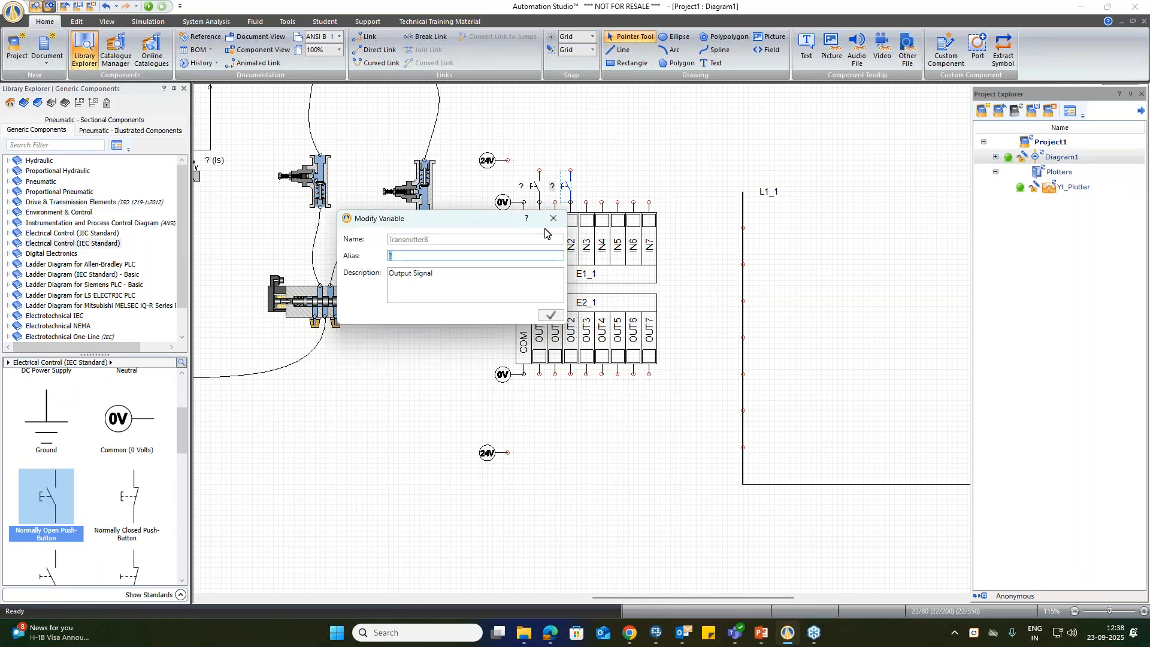
pyautogui.click(552, 218)
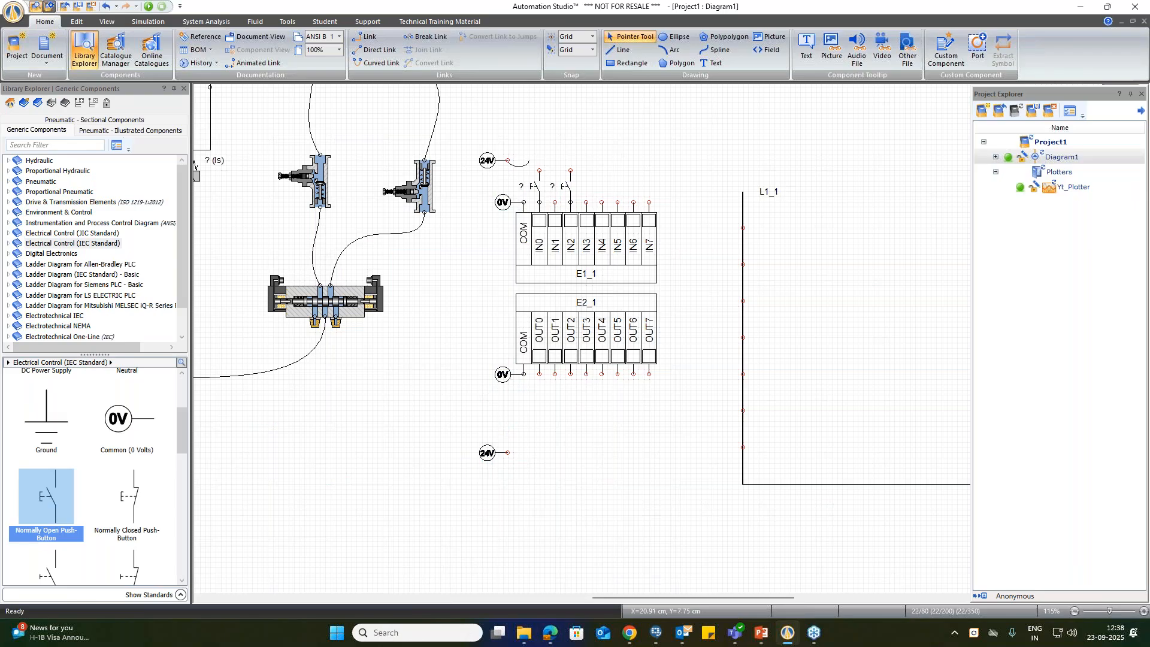
# Step: Link the upper 24-volt supply to the upper terminals of both push-buttons
pyautogui.rightClick(533, 132)
pyautogui.click(367, 37)
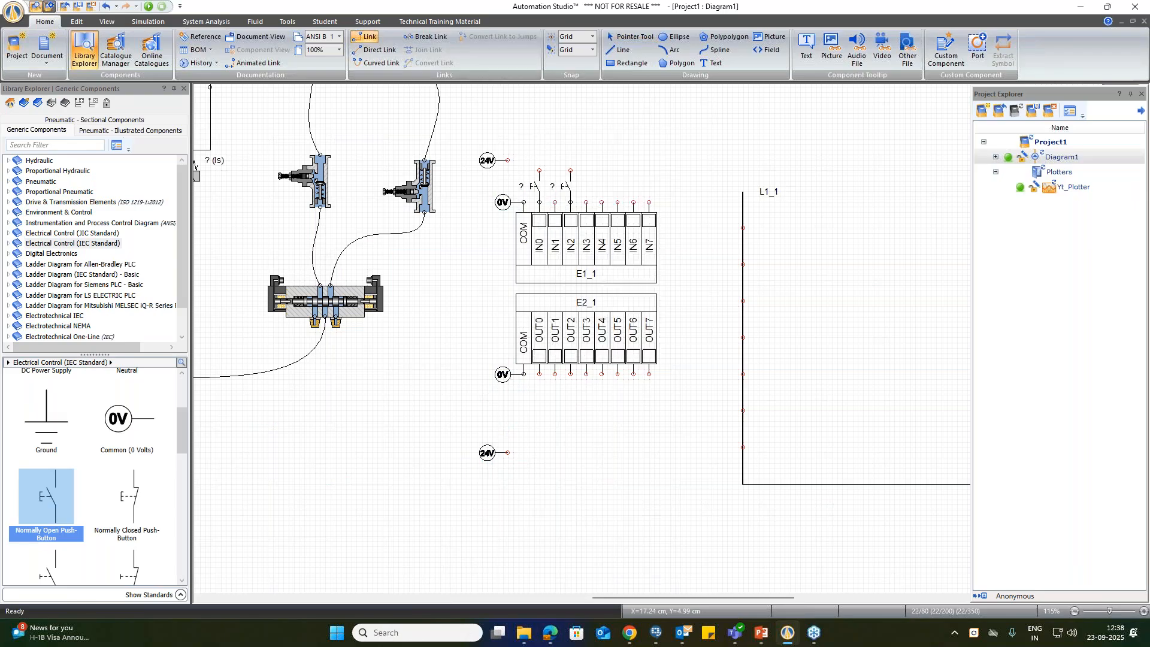
pyautogui.click(508, 160)
pyautogui.click(570, 171)
pyautogui.click(539, 160)
pyautogui.click(538, 171)
# Step: Place two DC/AC solenoids below output terminals OUT0 and OUT4, with the aliases S1 and S2
pyautogui.scroll(-2, 81, 496)
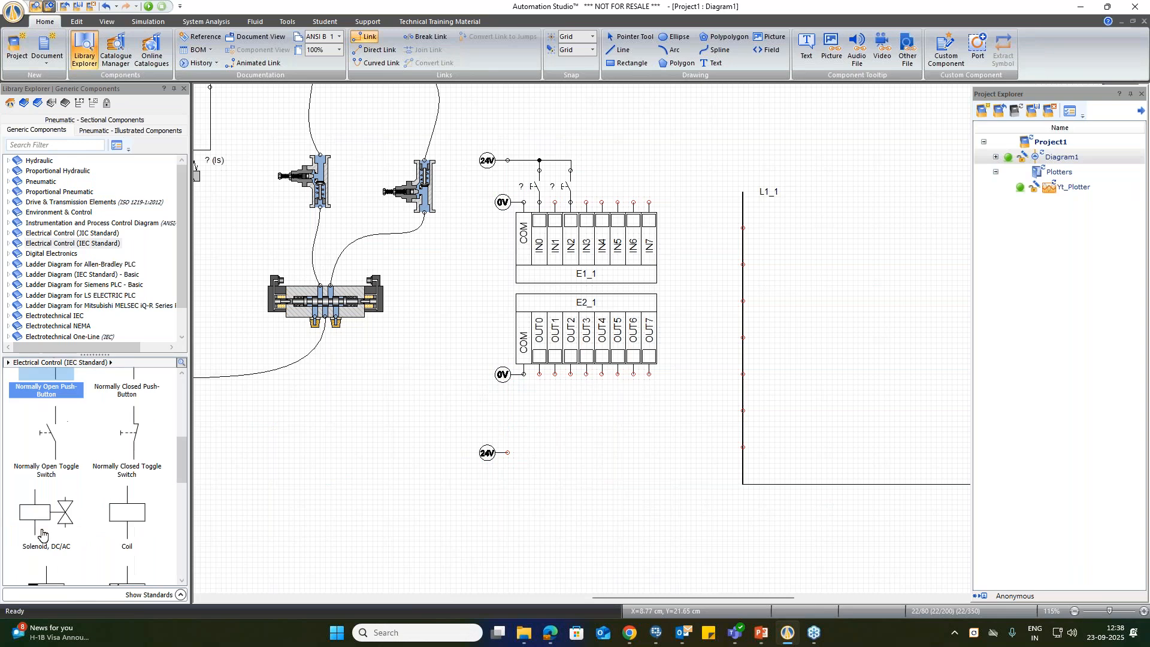
pyautogui.moveTo(42, 530); pyautogui.dragTo(548, 392)
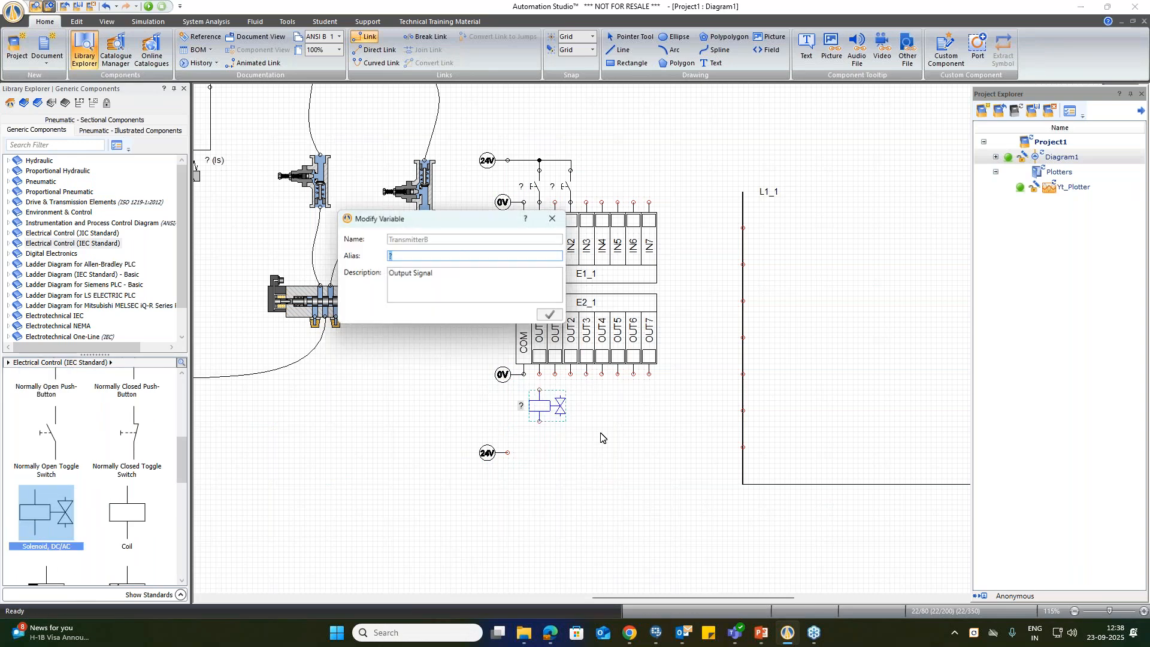
pyautogui.write('S1')
pyautogui.click(549, 318)
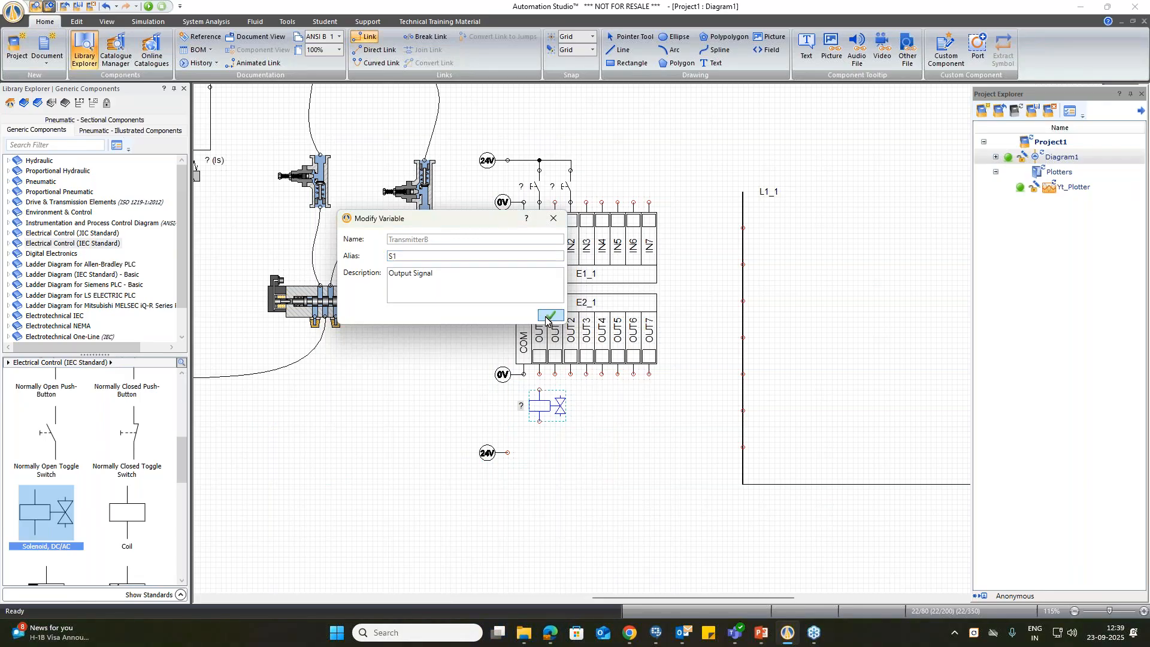
pyautogui.moveTo(44, 524); pyautogui.dragTo(610, 401)
pyautogui.write('S2')
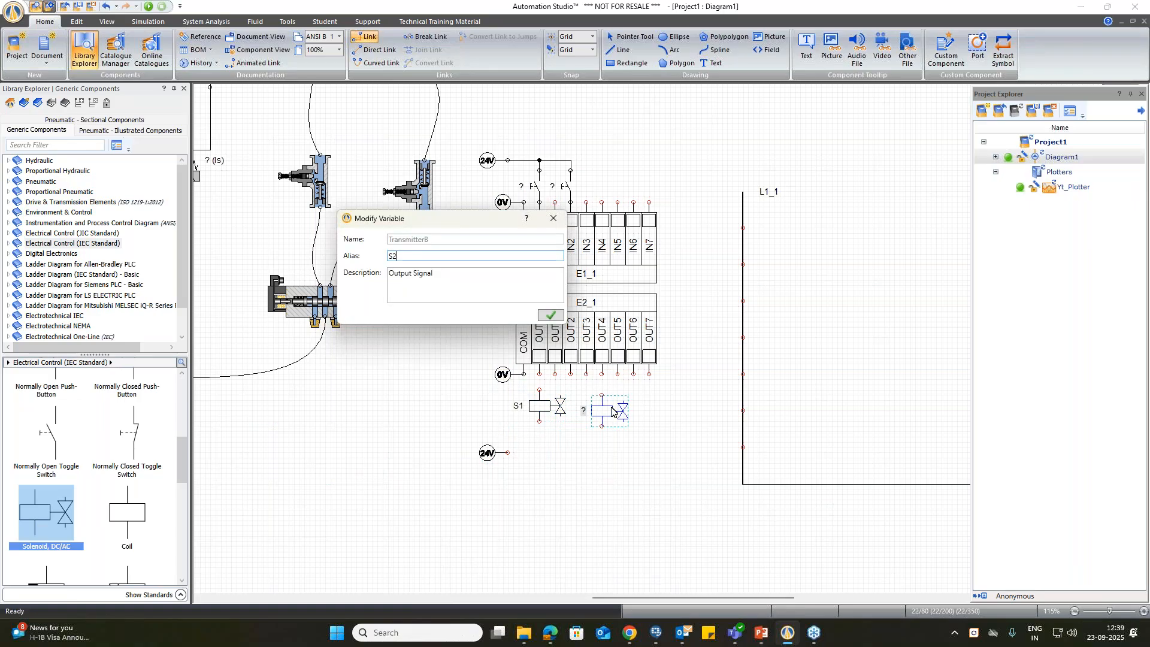
pyautogui.click(548, 316)
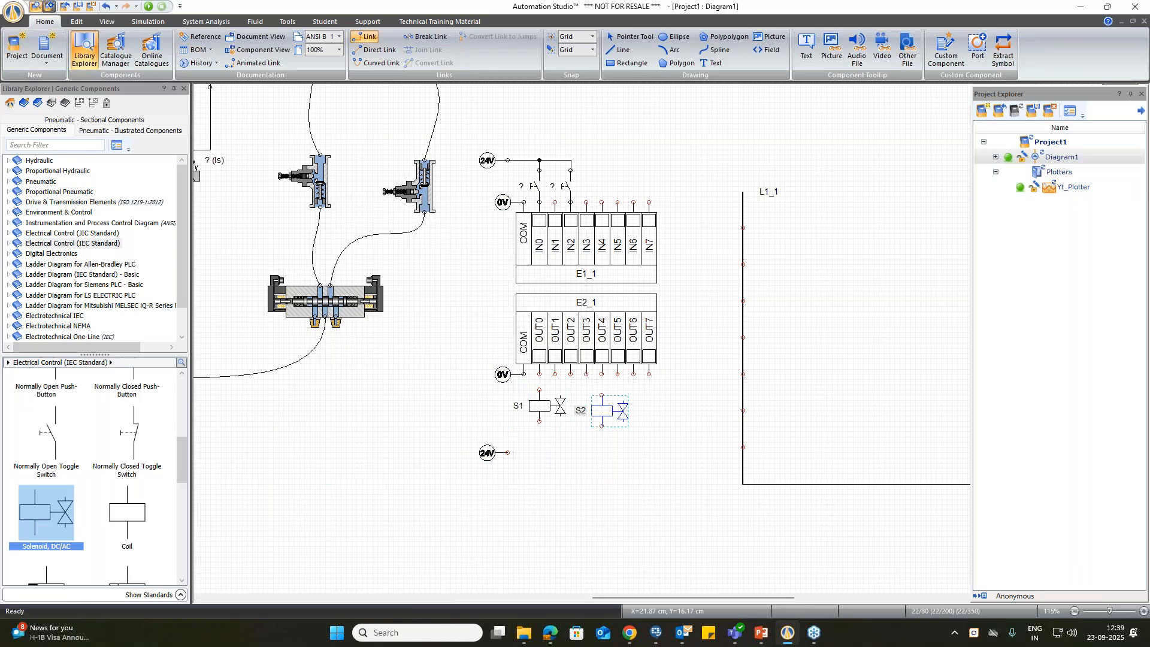
# Step: Link solenoid S1 to OUT0 and S2 to OUT4, and wire both solenoids' lower terminals to the lower 24-volt supply
pyautogui.click(539, 389)
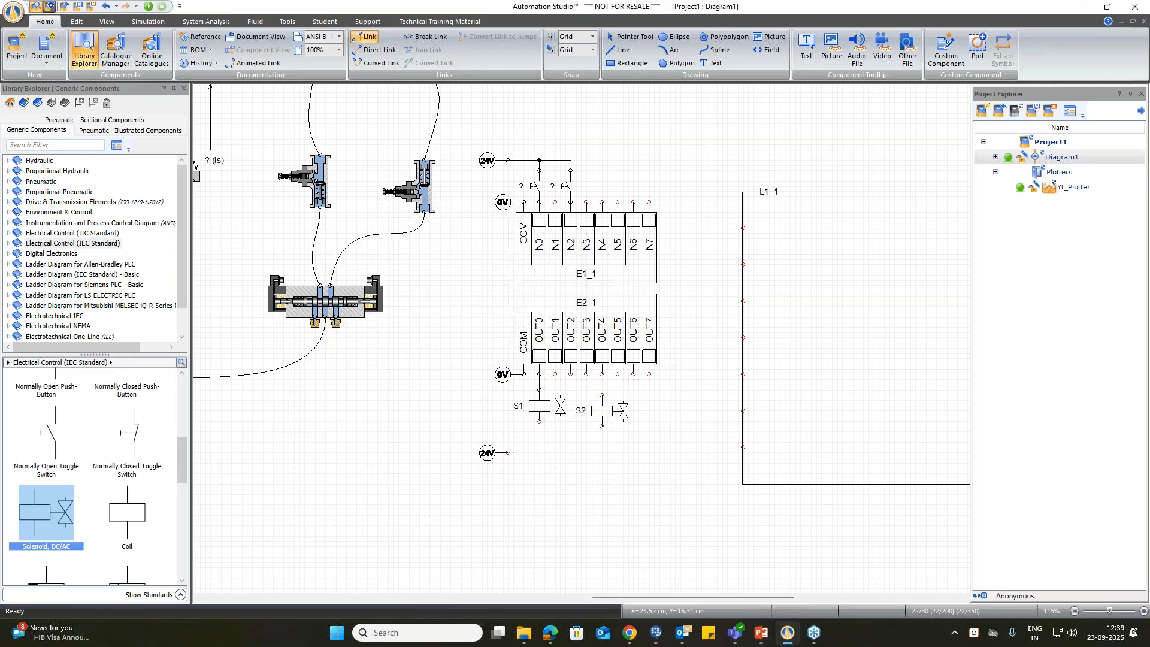
pyautogui.click(602, 395)
pyautogui.click(508, 452)
pyautogui.click(539, 452)
# Step: Place a Siemens Normally Open Contact, a Normally Closed Contact and a Coil along the ladder's first row, without assigning the coil's variable
pyautogui.moveTo(700, 598); pyautogui.dragTo(731, 597)
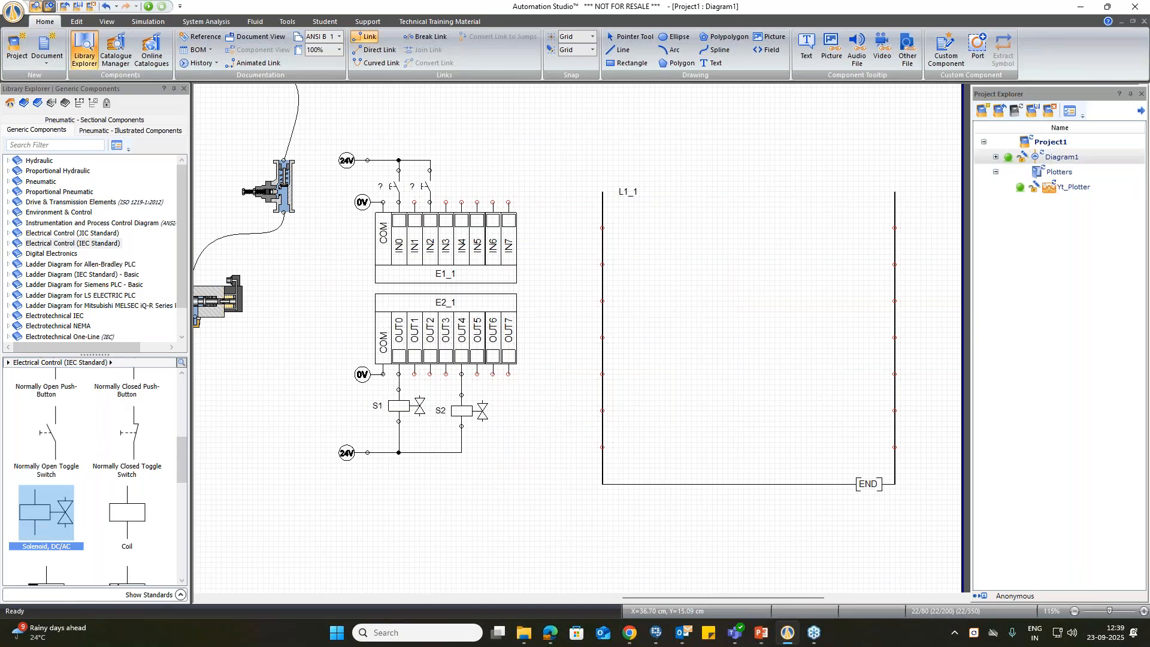
pyautogui.click(102, 285)
pyautogui.moveTo(128, 401); pyautogui.dragTo(666, 226)
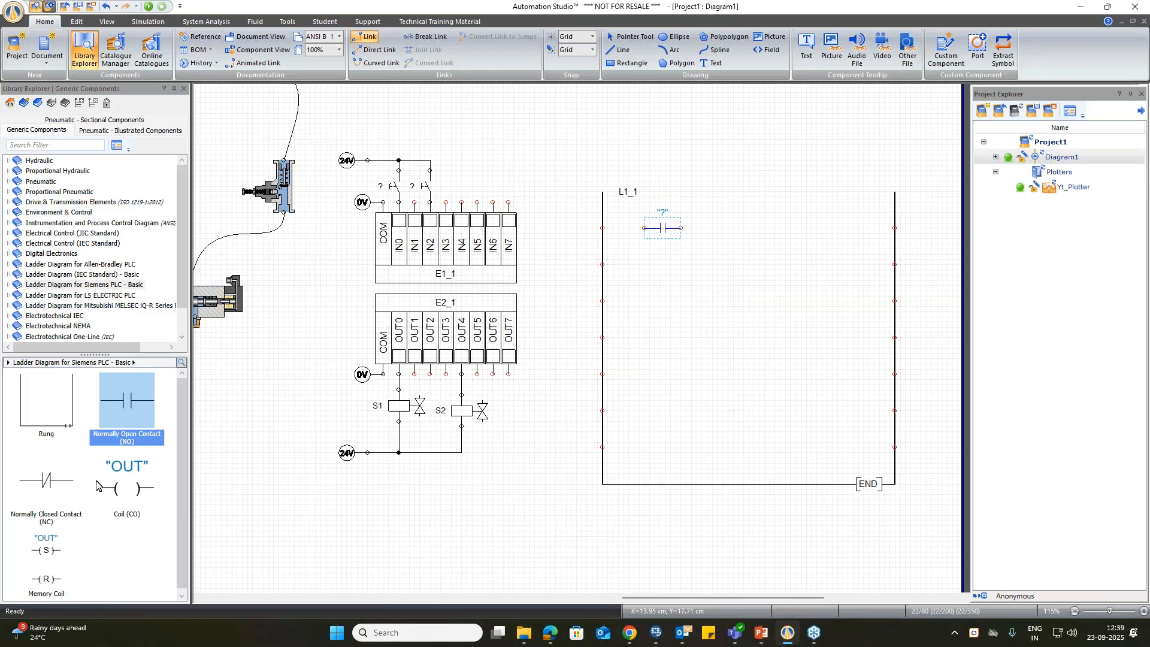
pyautogui.moveTo(36, 478)
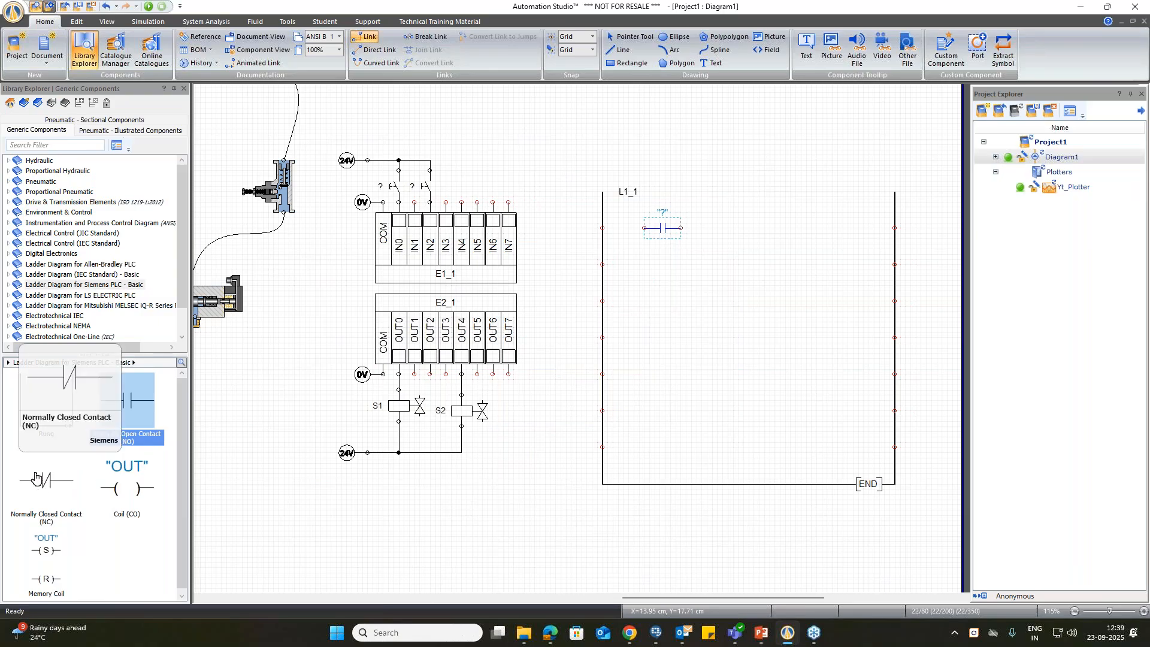
pyautogui.moveTo(53, 482); pyautogui.dragTo(768, 229)
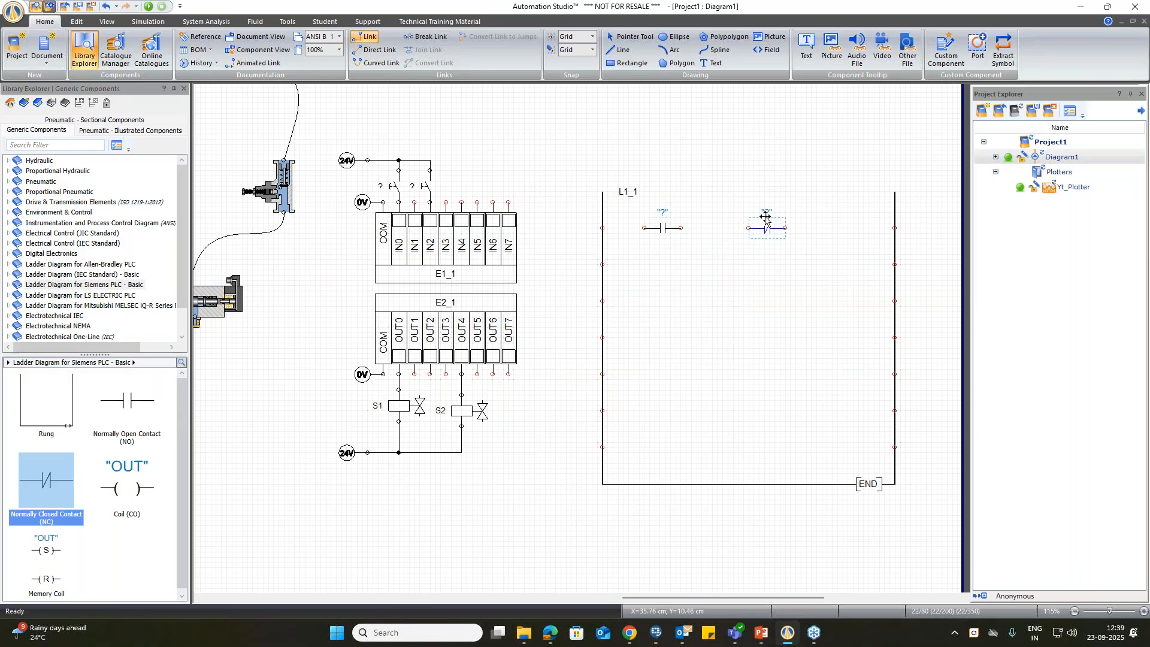
pyautogui.moveTo(137, 492); pyautogui.dragTo(864, 228)
pyautogui.click(554, 219)
pyautogui.press('Escape')
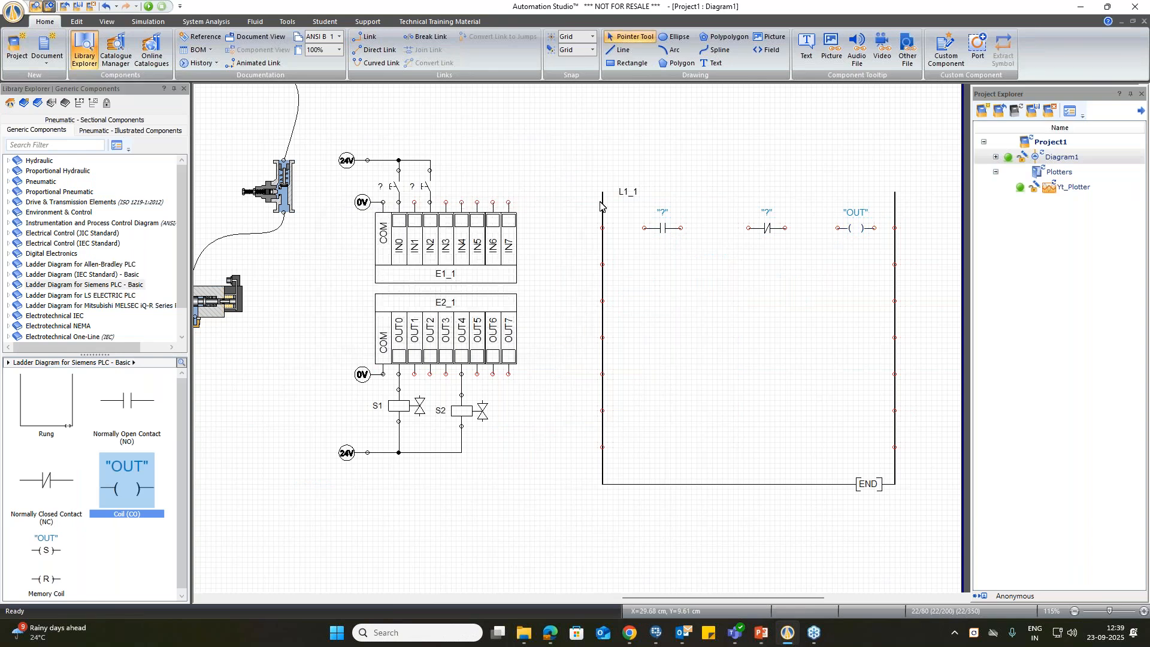
# Step: Duplicate the two contacts and the coil on the ladder's second row and link both rows from rail to rail
pyautogui.moveTo(887, 261); pyautogui.dragTo(887, 260)
pyautogui.moveTo(774, 231); pyautogui.dragTo(766, 267)
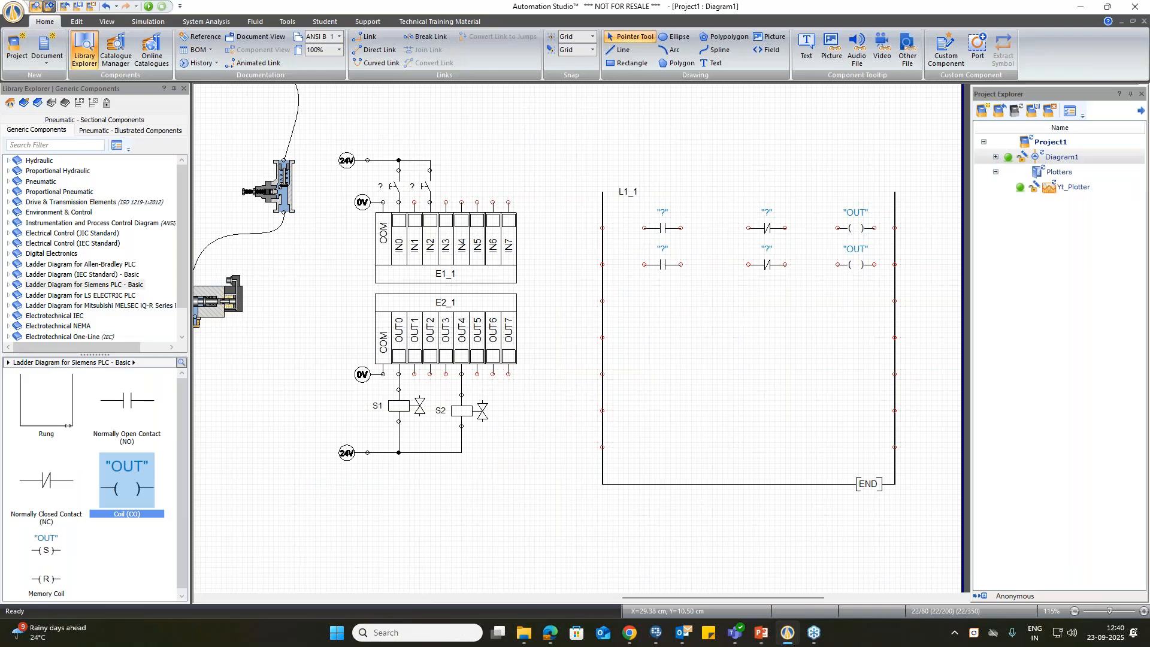
pyautogui.click(644, 227)
pyautogui.click(837, 228)
pyautogui.click(747, 265)
pyautogui.click(785, 265)
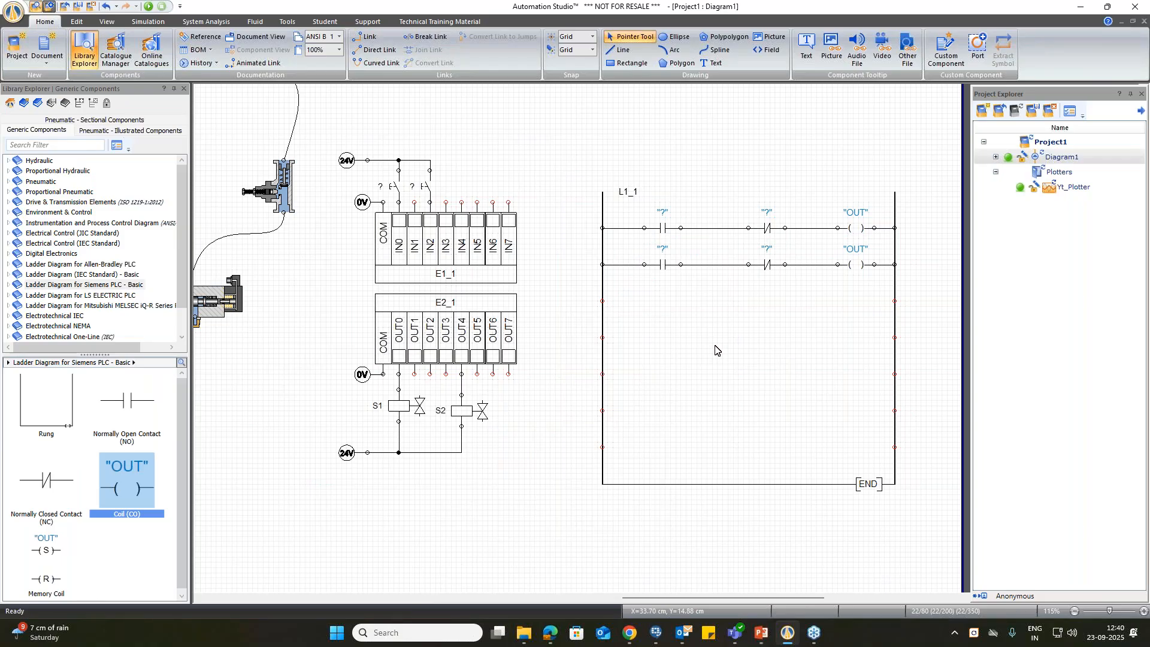
# Step: Assign input variable IN0 to the normally open contact on the ladder's first row
pyautogui.doubleClick(662, 229)
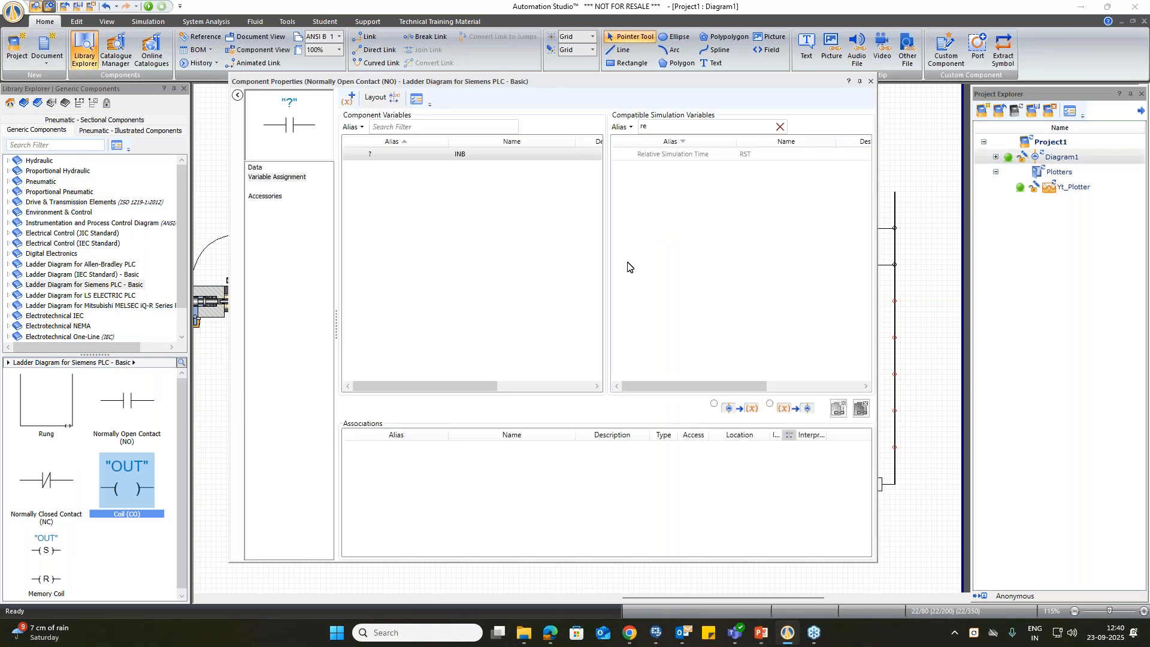
pyautogui.moveTo(543, 82); pyautogui.dragTo(577, 268)
pyautogui.scroll(1, 641, 201)
pyautogui.scroll(-3, 641, 203)
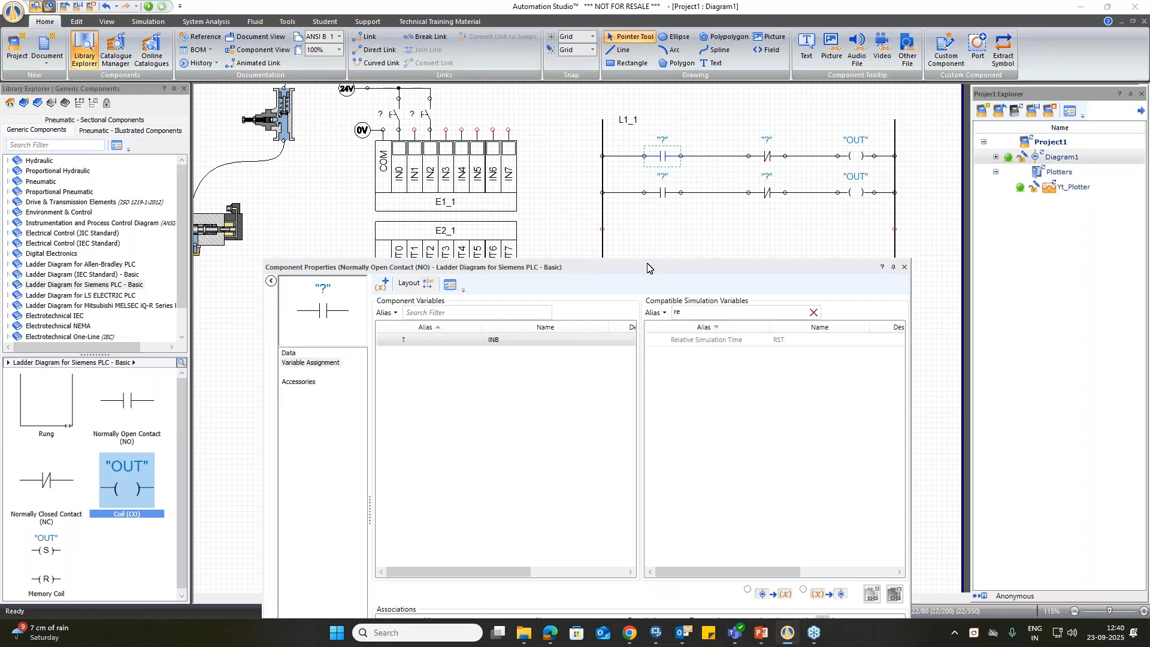
pyautogui.doubleClick(726, 311)
pyautogui.write('in')
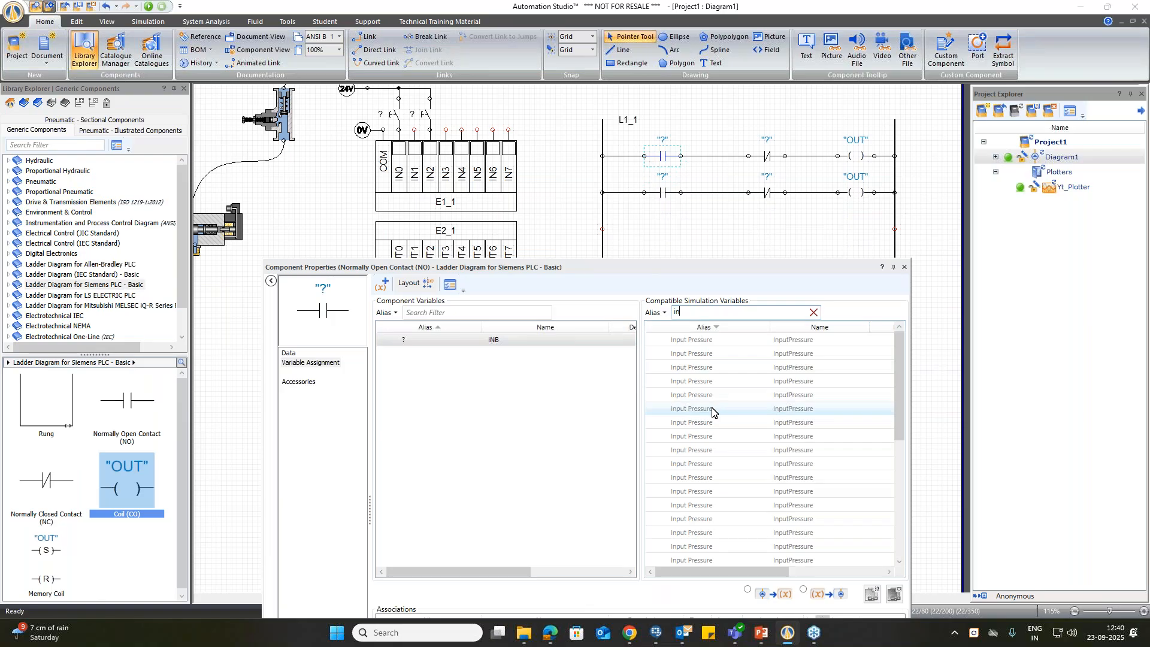
pyautogui.write('0')
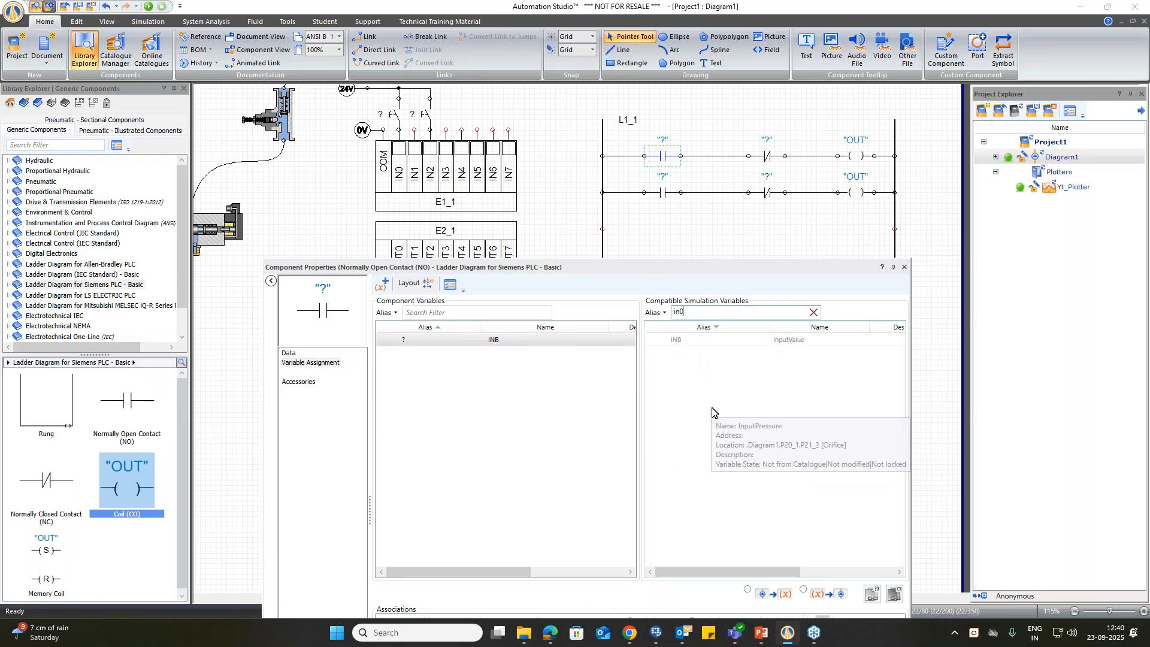
pyautogui.doubleClick(668, 340)
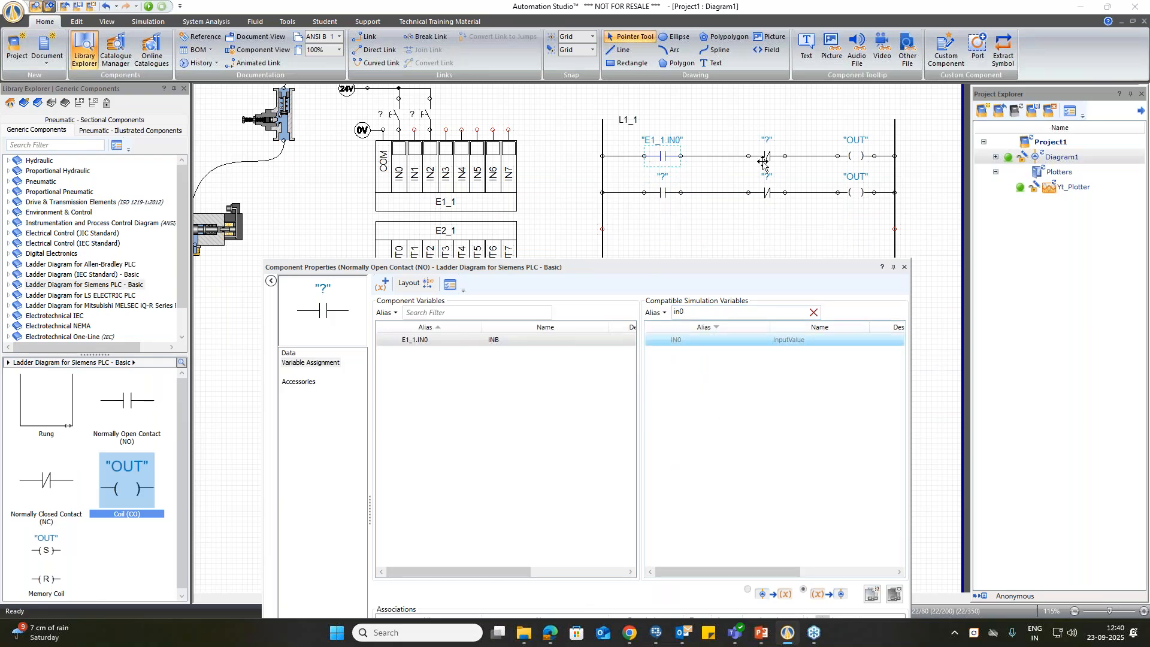
# Step: Assign input variable IN2 to the normally closed contact on the ladder's first row
pyautogui.click(767, 158)
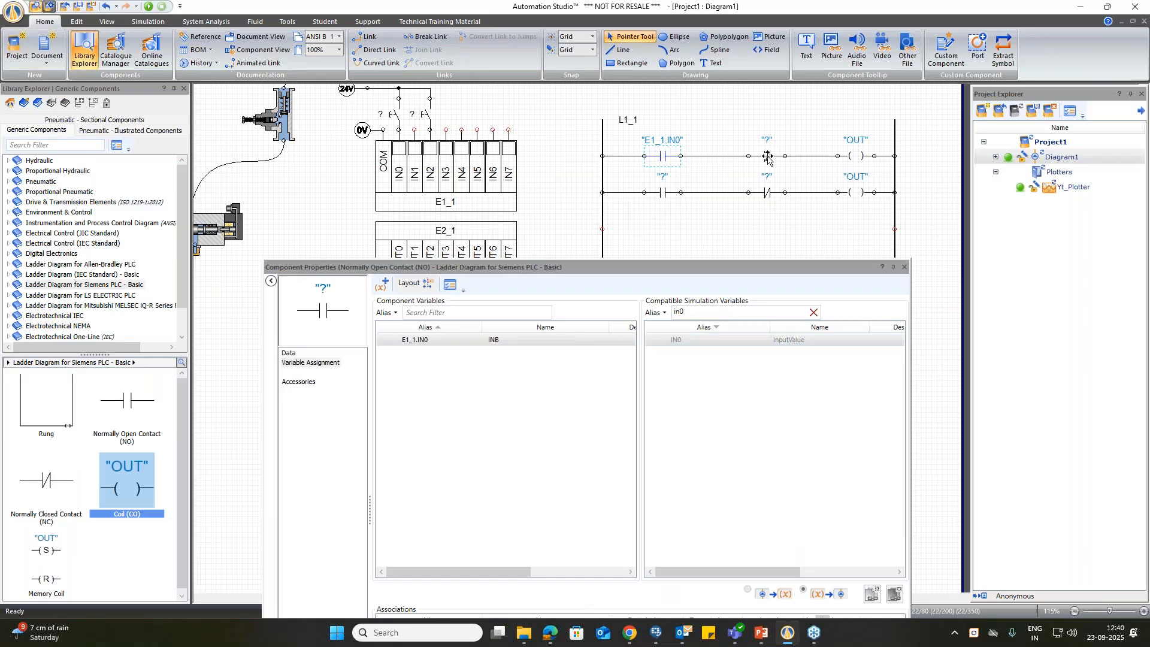
pyautogui.click(711, 312)
pyautogui.press('BackSpace')
pyautogui.write('2')
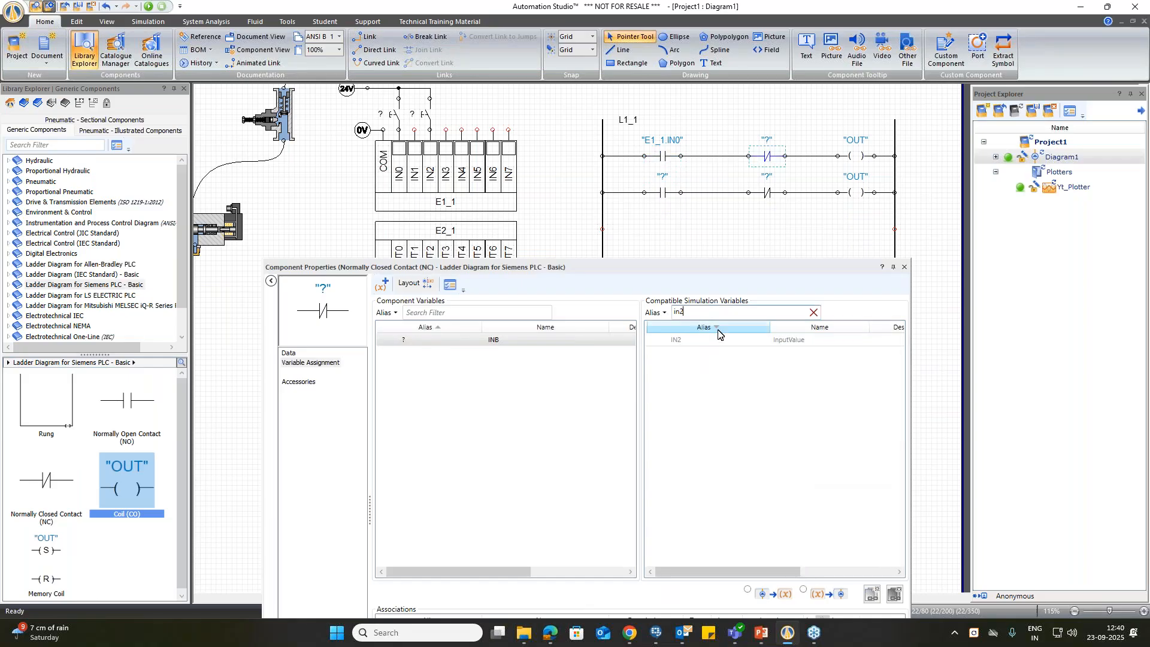
pyautogui.doubleClick(689, 346)
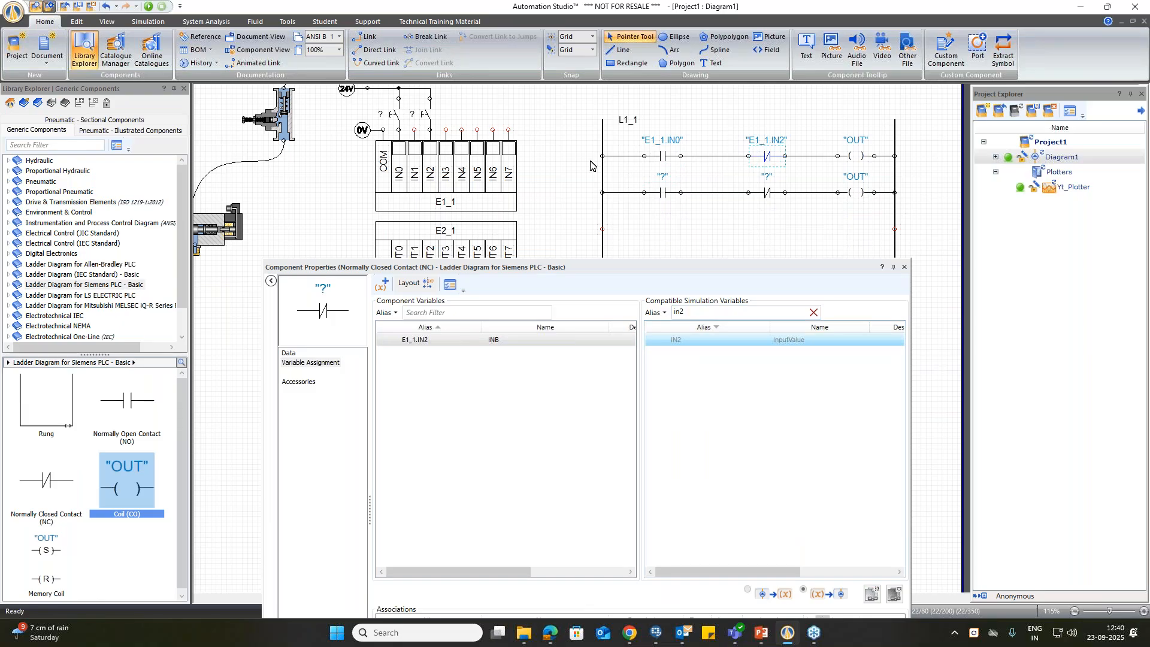
# Step: Assign output variable OUT0 to the first-row coil and OUT4 to the second-row coil
pyautogui.click(854, 157)
pyautogui.doubleClick(705, 312)
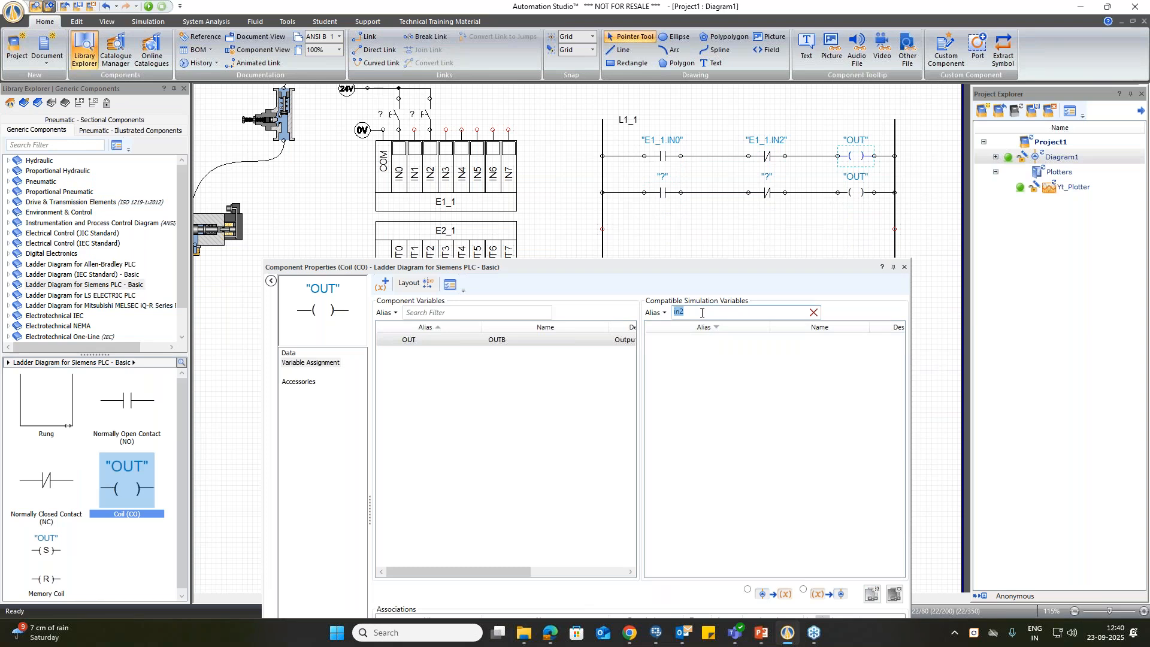
pyautogui.write('ou')
pyautogui.moveTo(579, 271); pyautogui.dragTo(591, 222)
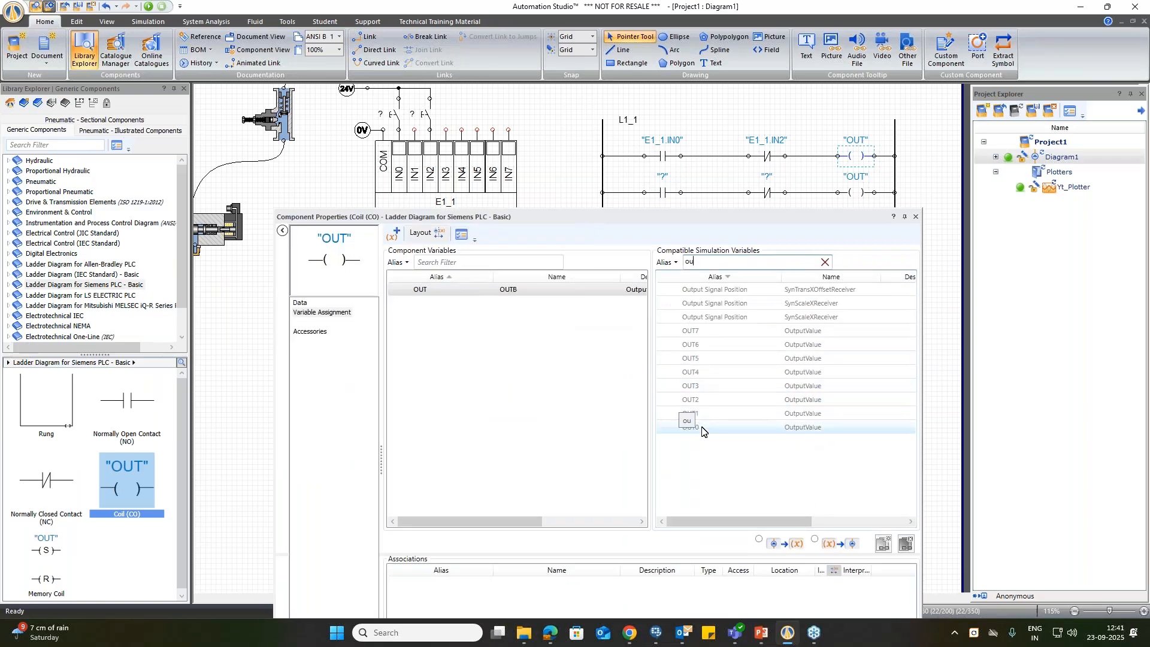
pyautogui.doubleClick(702, 430)
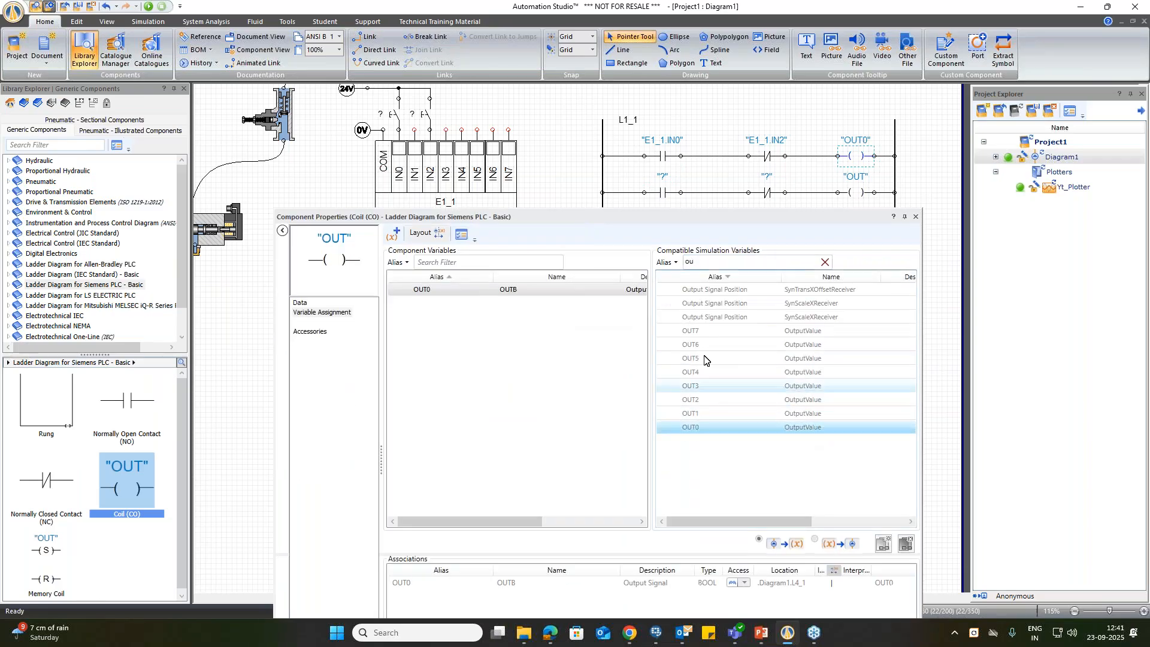
pyautogui.click(858, 195)
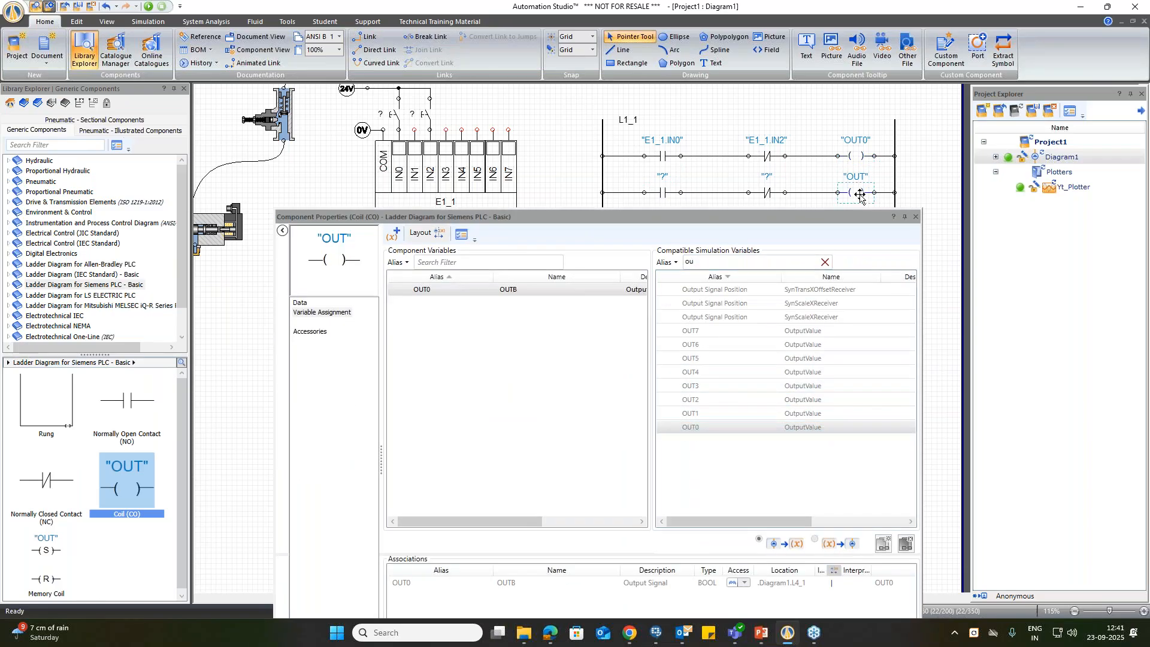
pyautogui.doubleClick(691, 372)
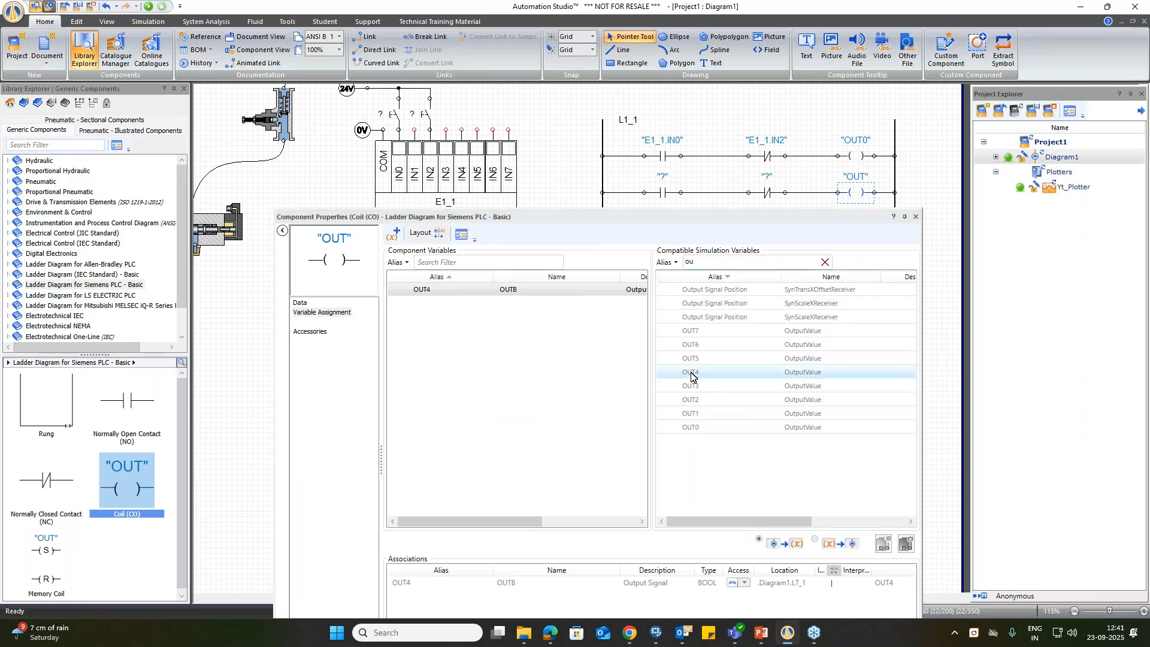
# Step: Assign input variable IN2 to the normally open contact on the ladder's second row
pyautogui.click(663, 196)
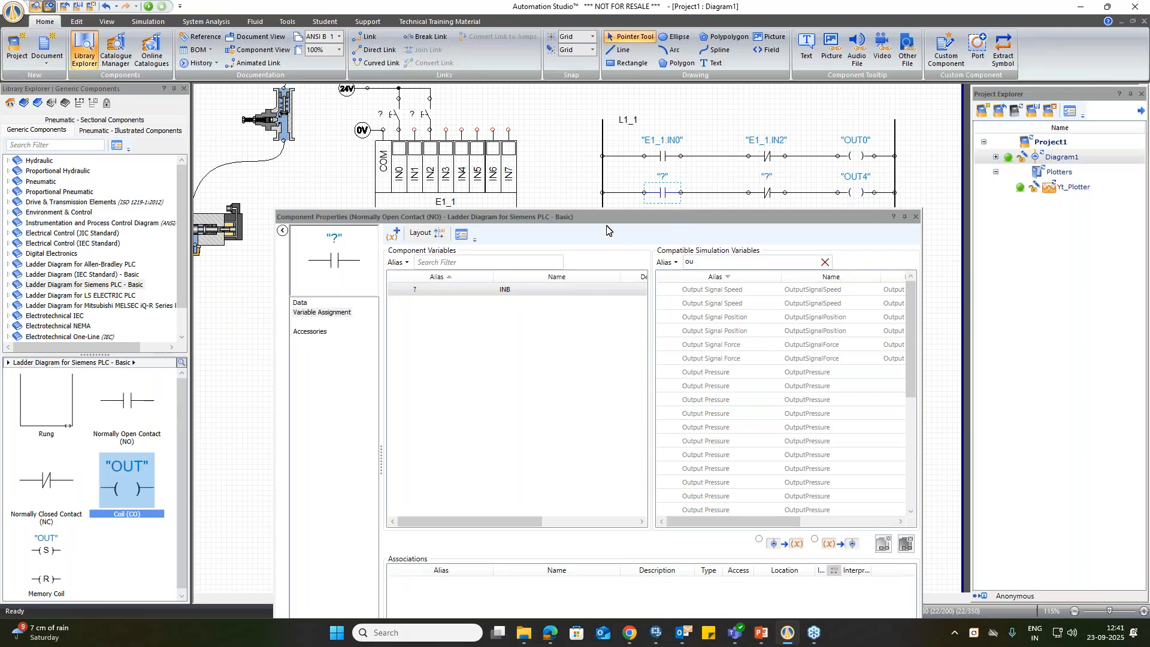
pyautogui.doubleClick(704, 262)
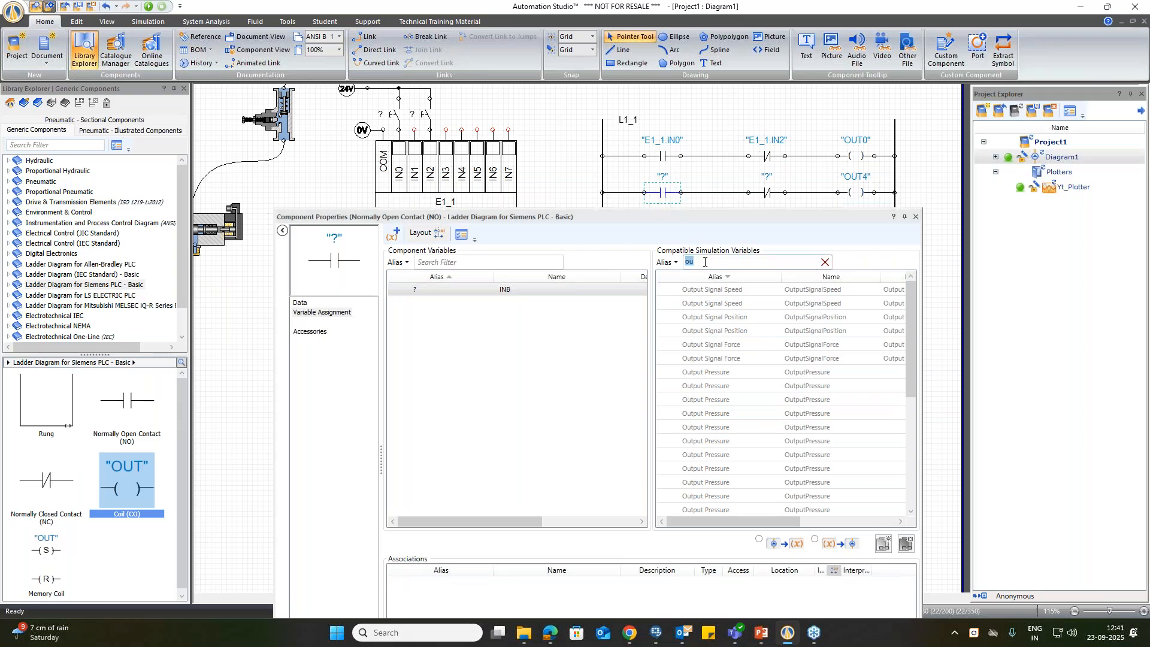
pyautogui.write('in')
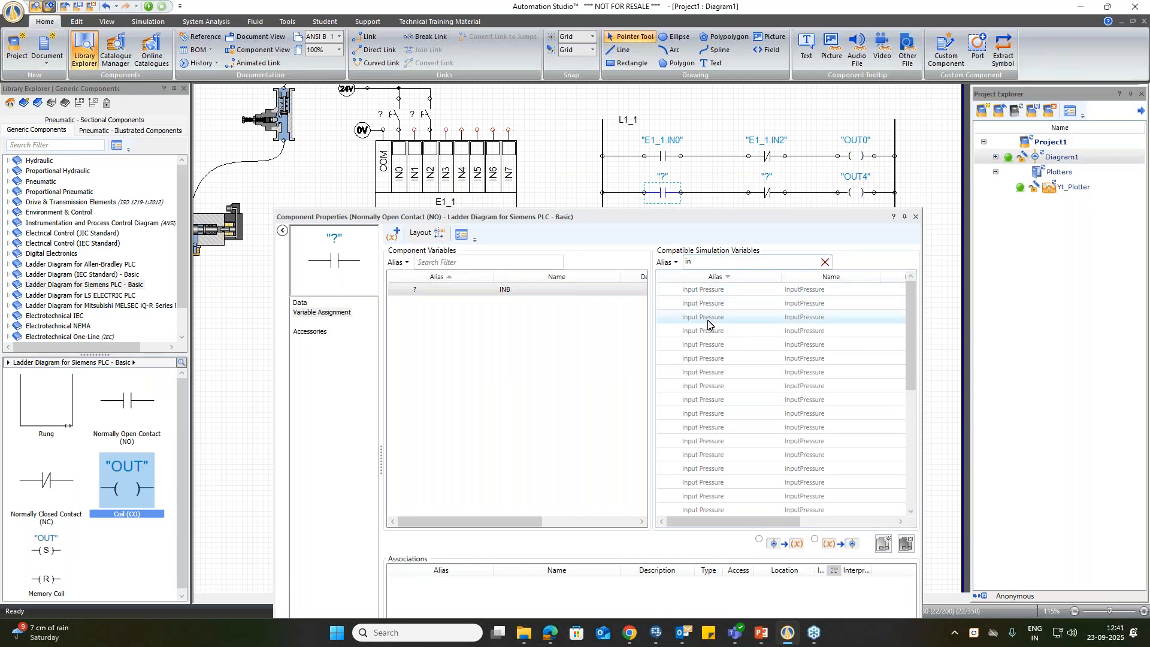
pyautogui.write('2')
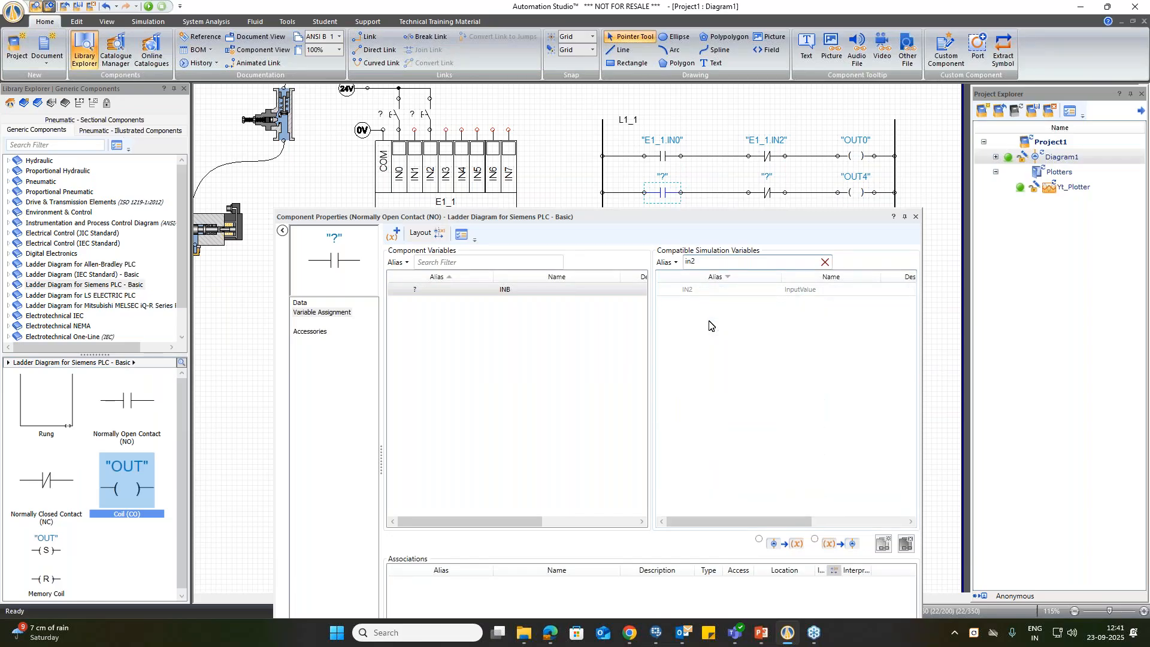
pyautogui.doubleClick(706, 290)
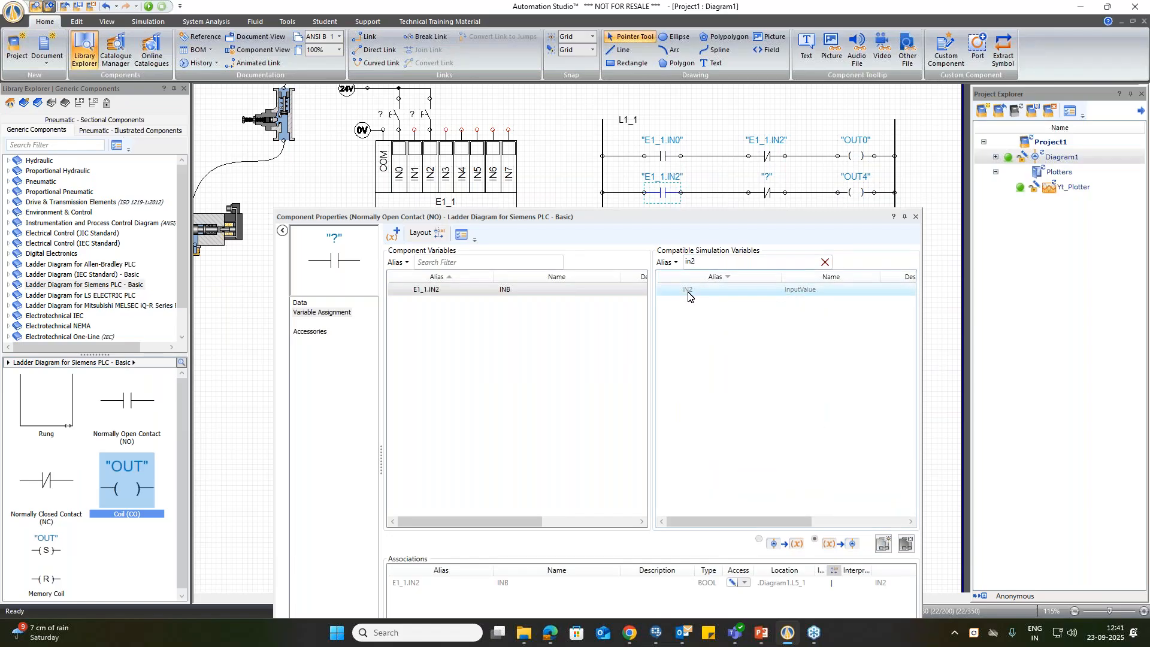
# Step: Assign input variable IN0 to the second-row normally closed contact and close the component properties
pyautogui.click(767, 194)
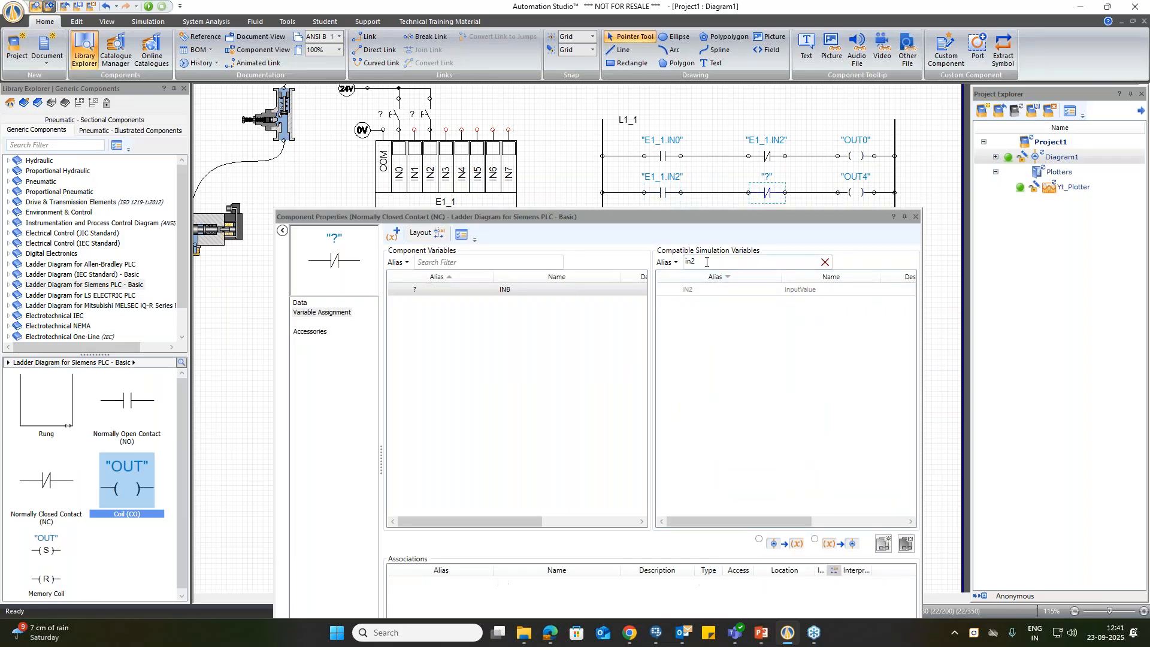
pyautogui.press('BackSpace')
pyautogui.write('0')
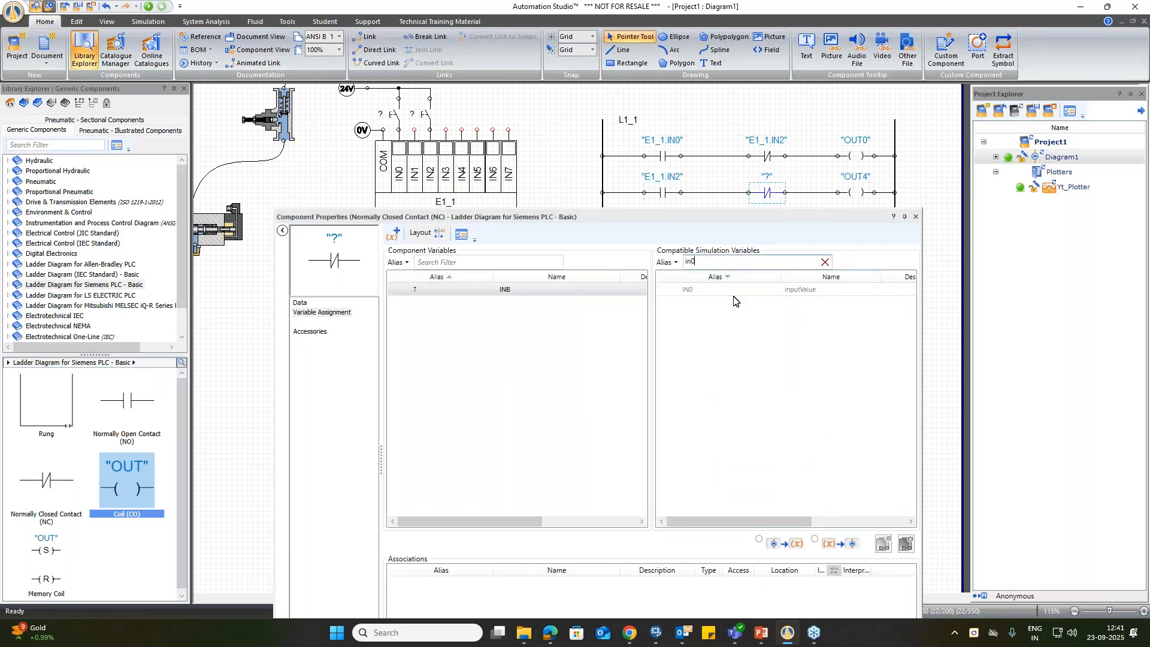
pyautogui.doubleClick(684, 291)
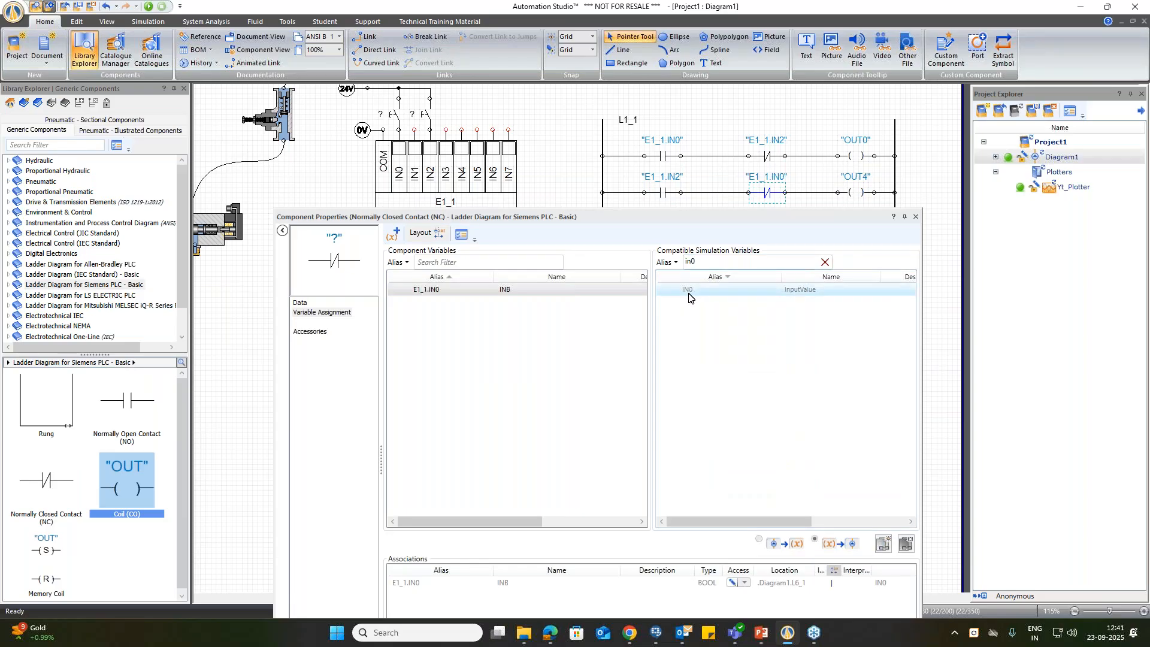
pyautogui.click(918, 217)
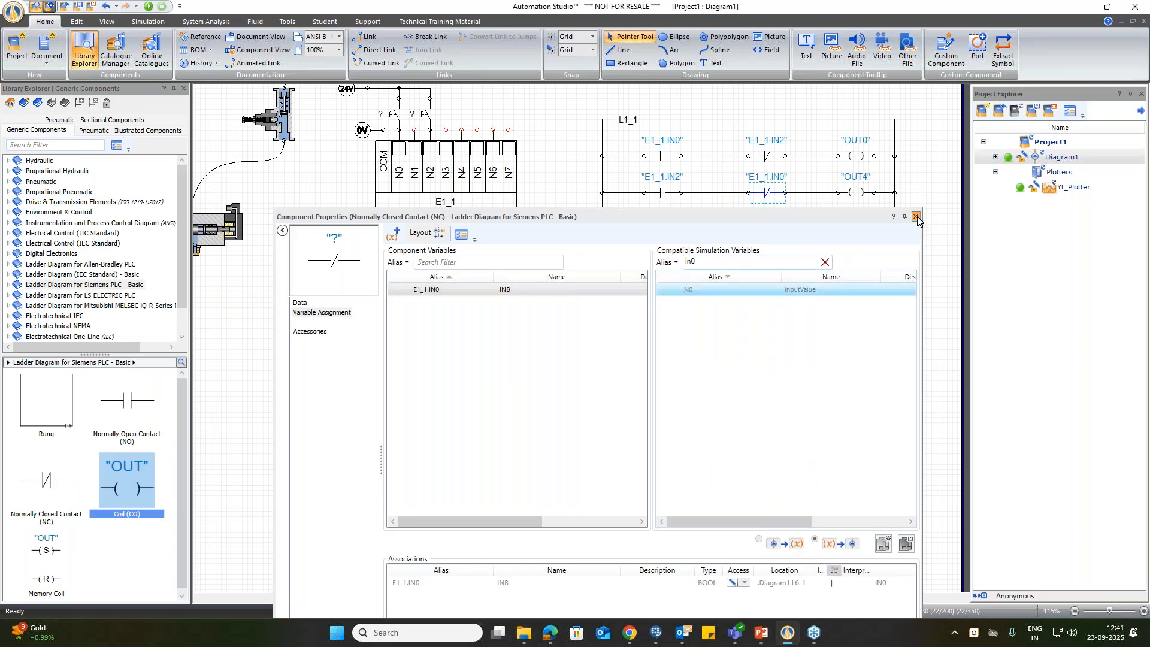
pyautogui.click(786, 474)
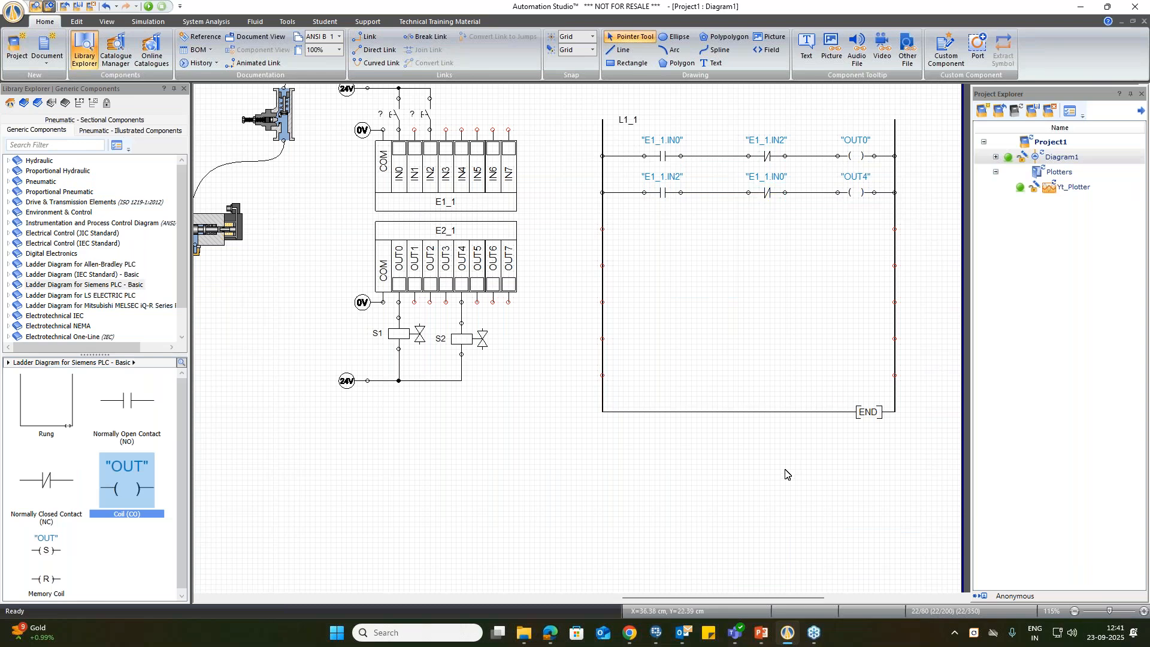
# Step: Link the left solenoid of the schematic pneumatic directional valve V4 to the solenoid signal S1
pyautogui.scroll(3, 630, 474)
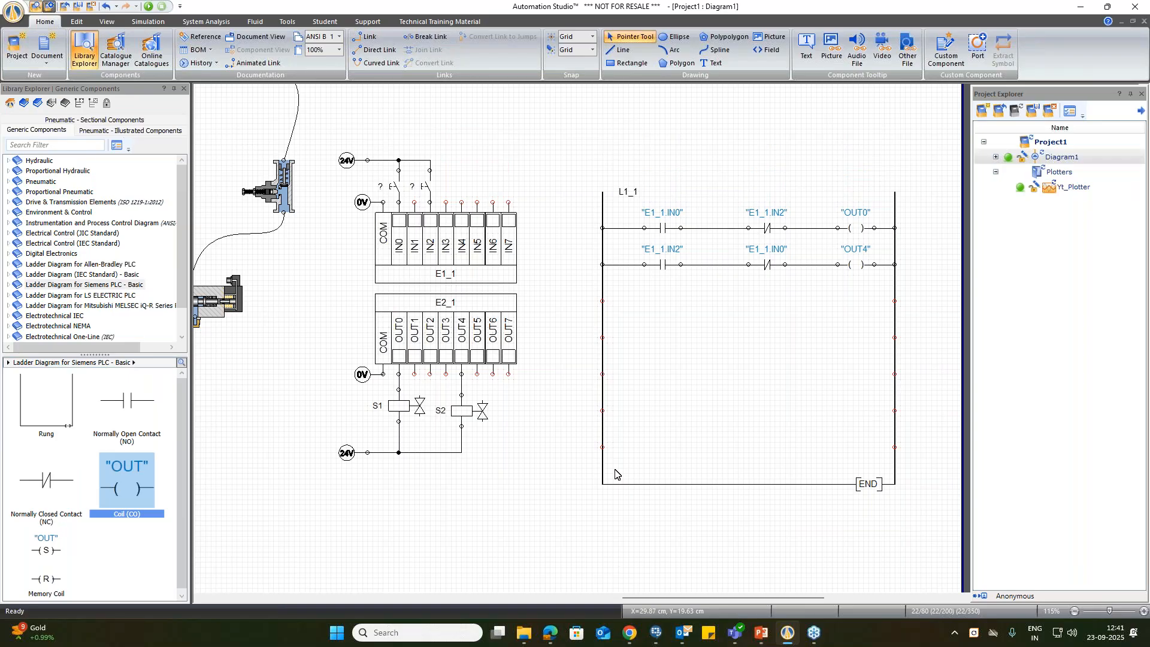
pyautogui.rightClick(545, 412)
pyautogui.click(604, 302)
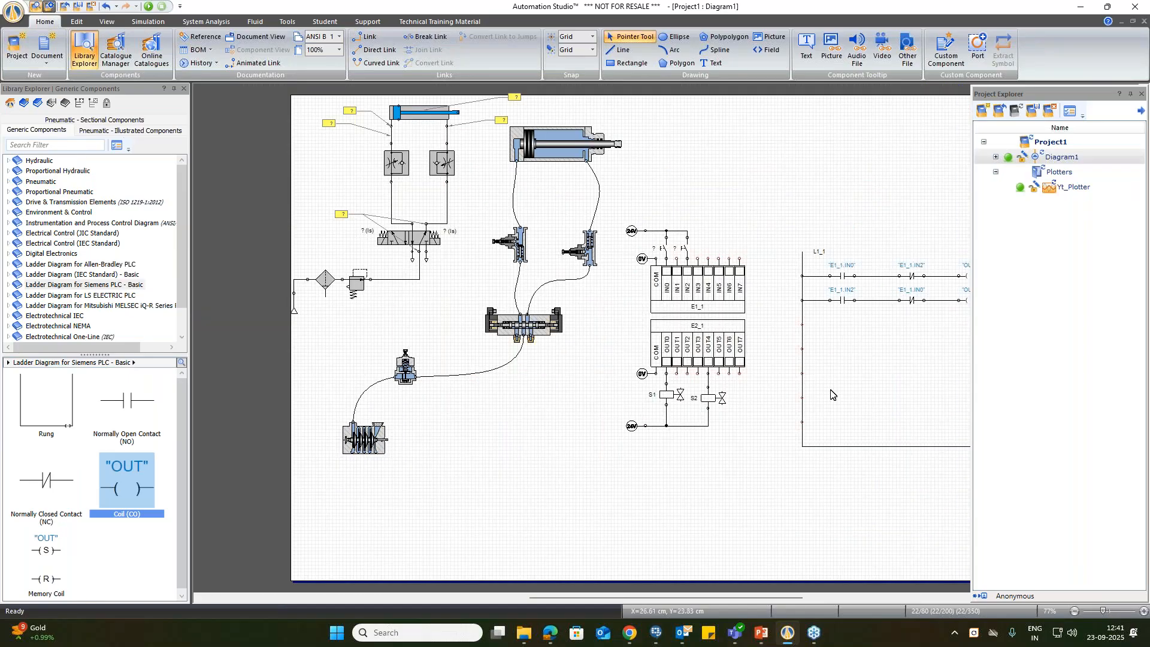
pyautogui.moveTo(655, 597); pyautogui.dragTo(699, 598)
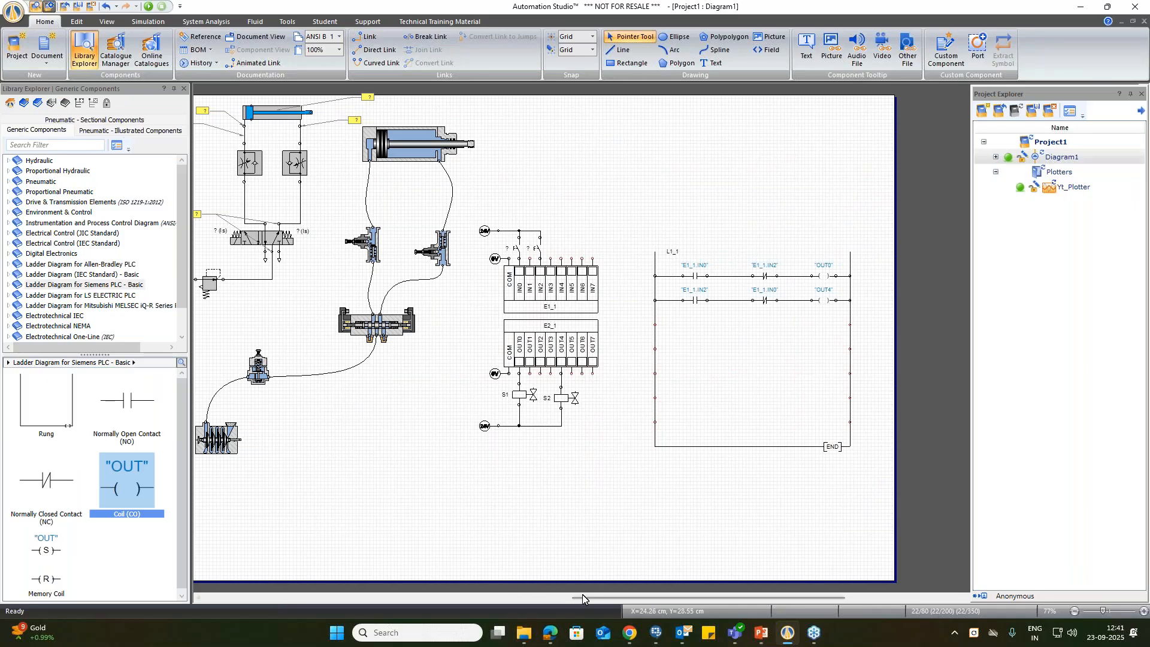
pyautogui.moveTo(571, 597); pyautogui.dragTo(521, 599)
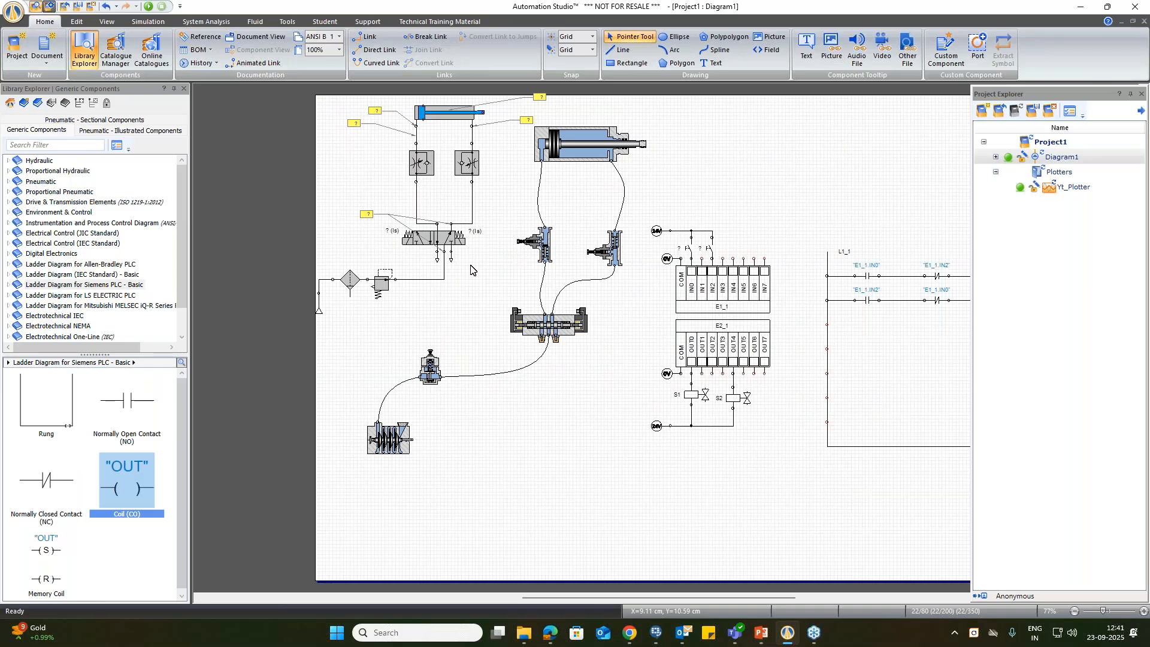
pyautogui.doubleClick(446, 245)
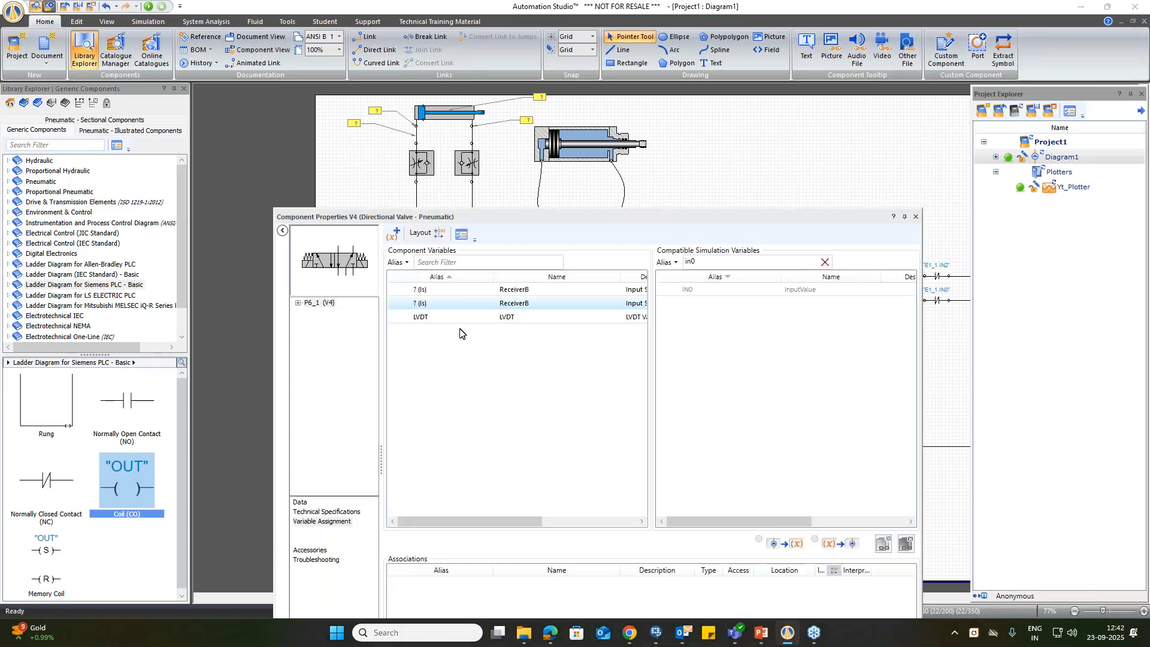
pyautogui.click(310, 264)
pyautogui.doubleClick(715, 259)
pyautogui.write('s1')
pyautogui.doubleClick(725, 289)
# Step: Link directional valve V4's right solenoid to the solenoid signal S2 and close its properties
pyautogui.click(361, 261)
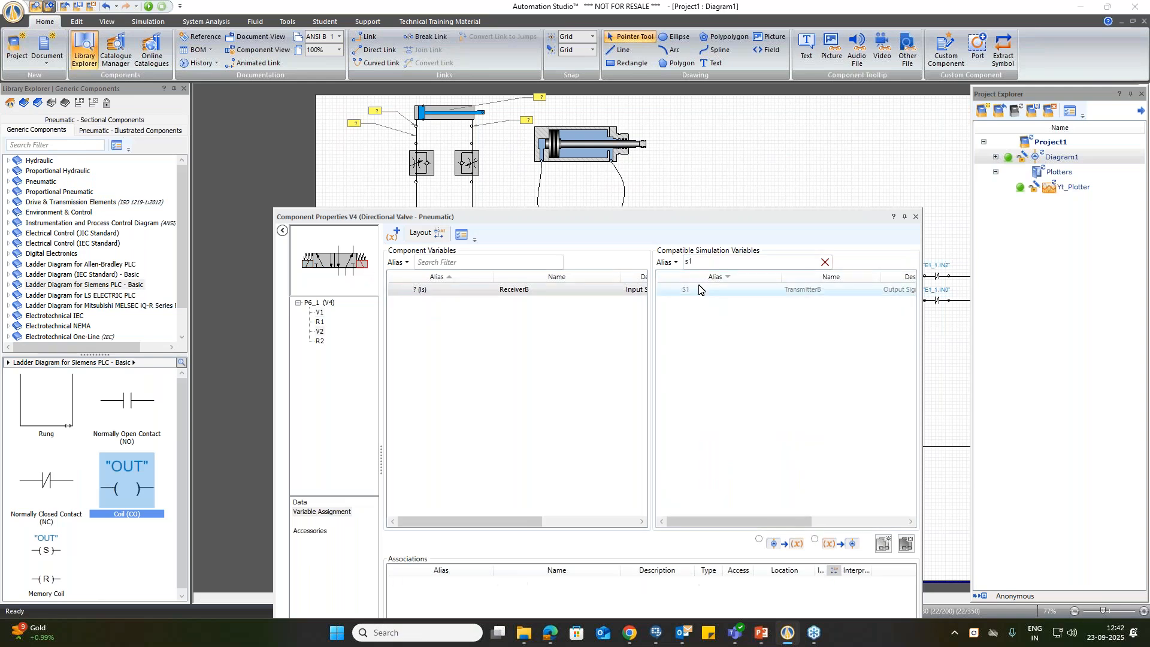
pyautogui.doubleClick(704, 262)
pyautogui.write('s2')
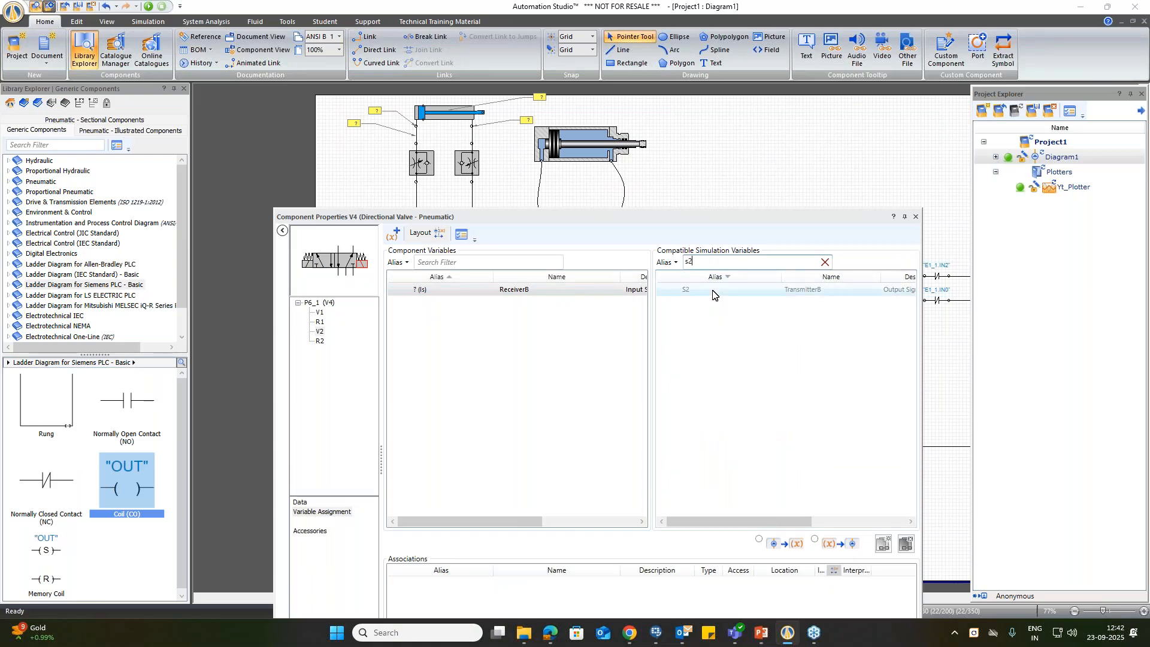
pyautogui.doubleClick(712, 290)
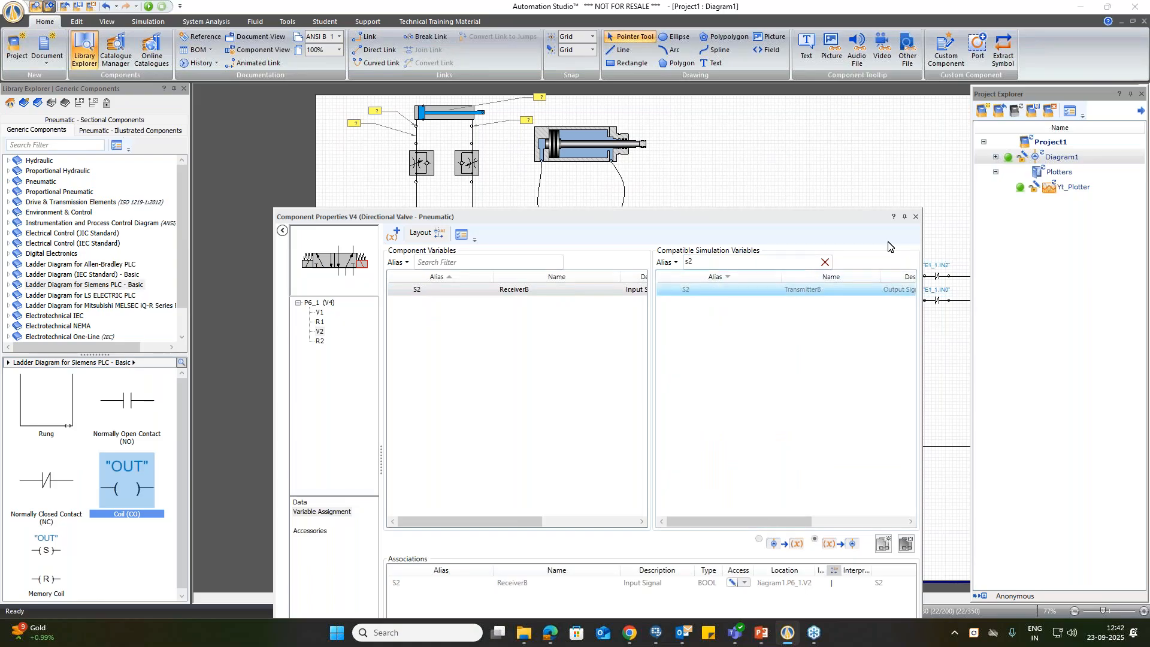
pyautogui.click(914, 216)
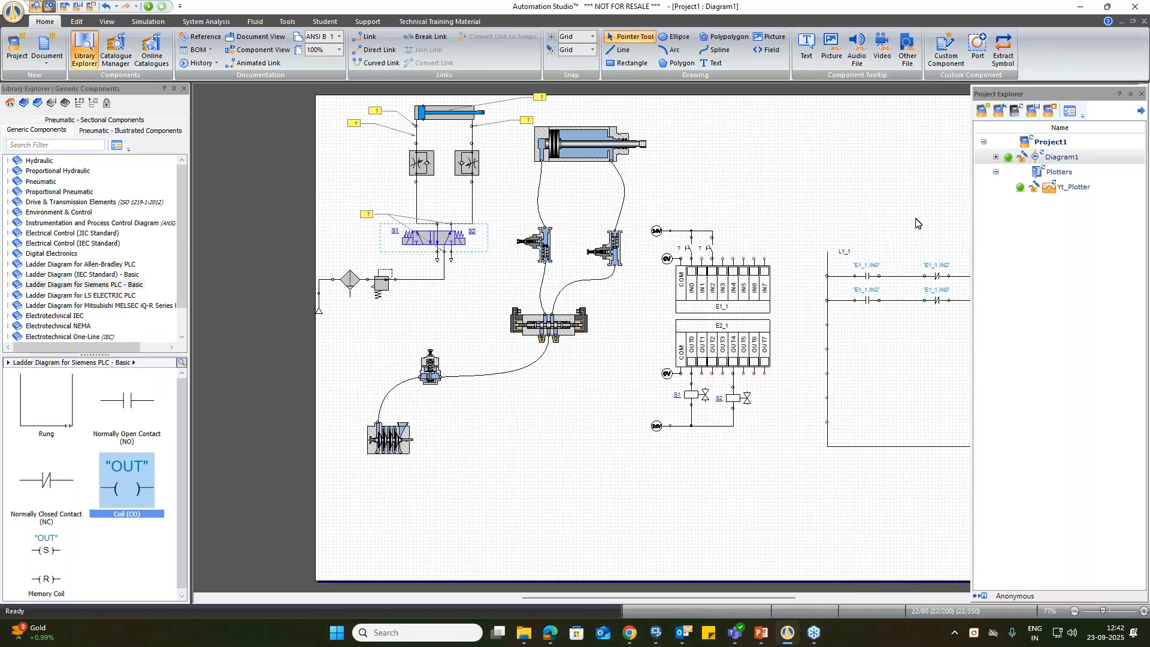
# Step: Link the sectional 5/3-way closed-centre valve's left solenoid to the S1 output signal and its right solenoid to the S2 output signal
pyautogui.doubleClick(548, 323)
pyautogui.doubleClick(719, 262)
pyautogui.write('s1')
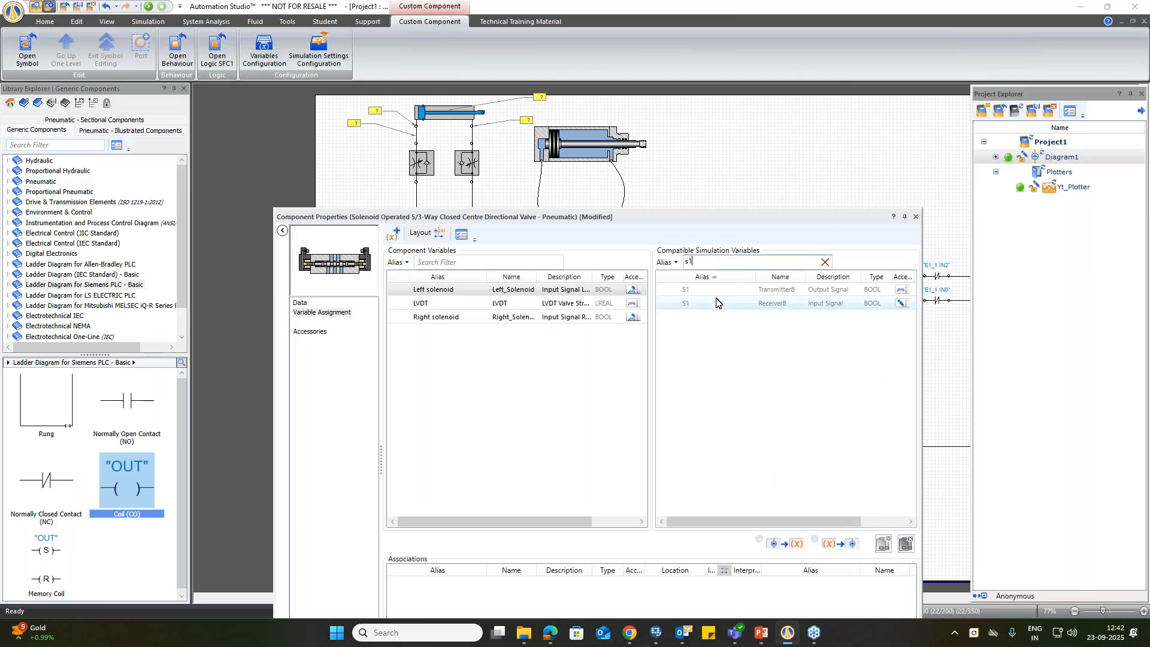
pyautogui.doubleClick(692, 290)
pyautogui.click(466, 318)
pyautogui.click(711, 266)
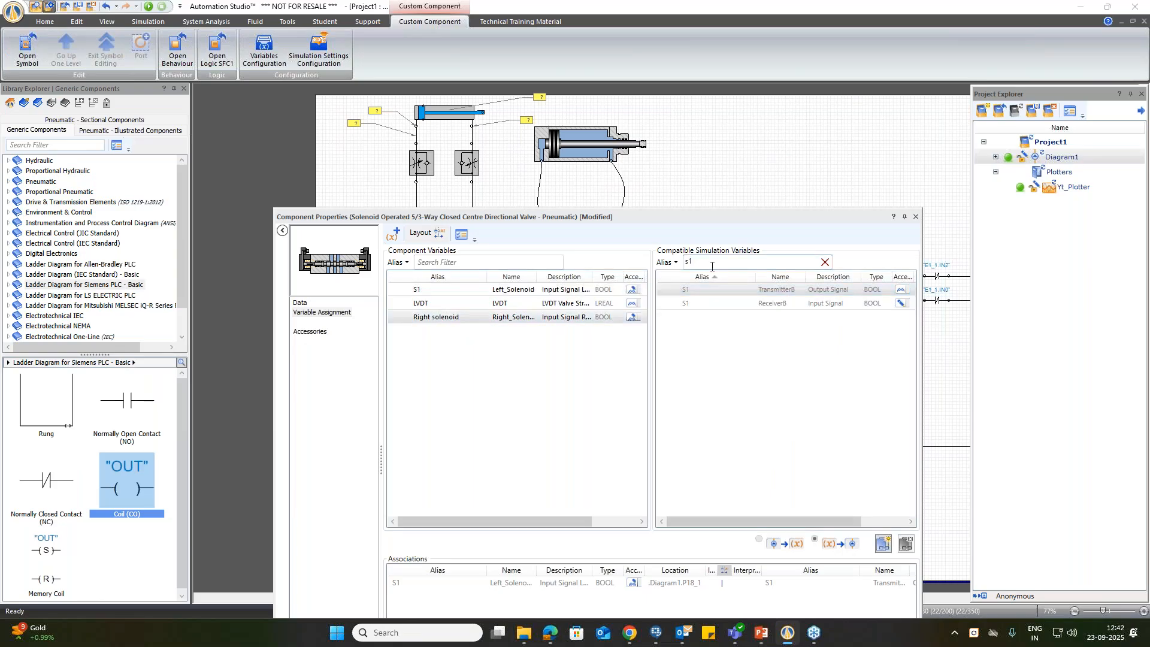
pyautogui.press('BackSpace')
pyautogui.write('2')
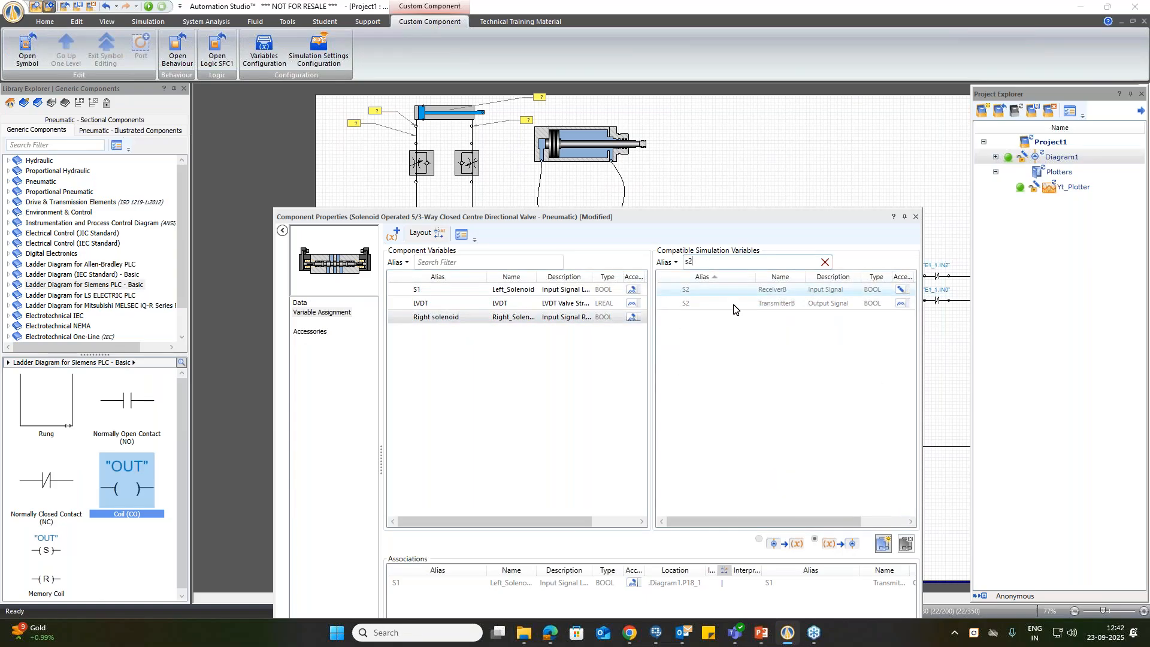
pyautogui.doubleClick(679, 304)
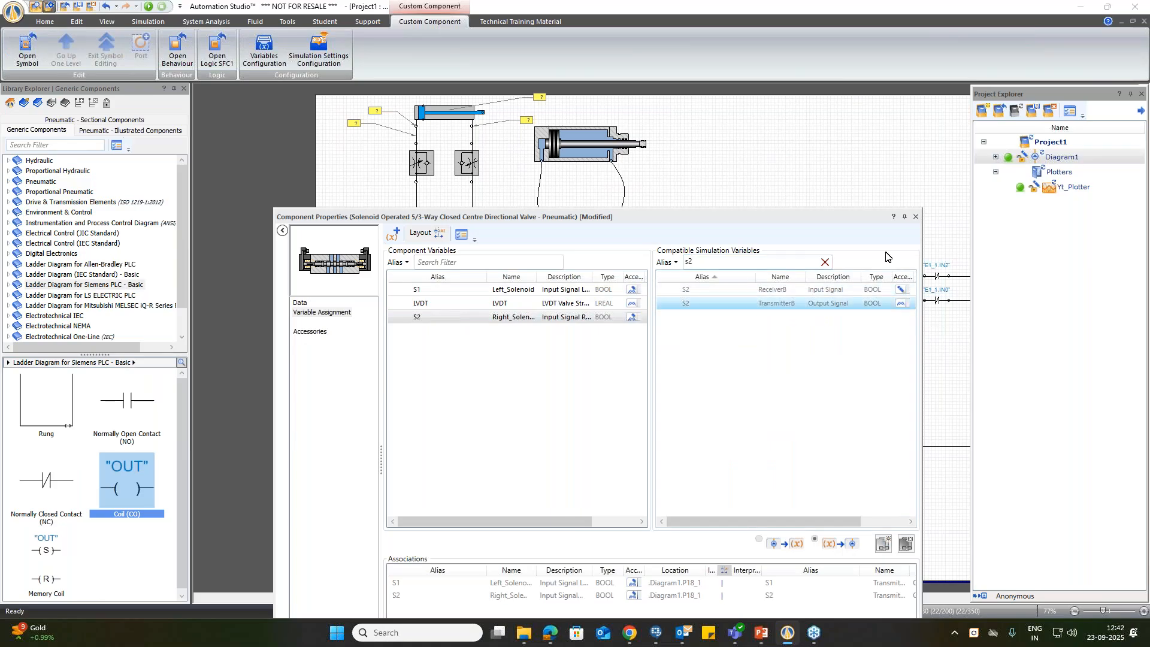
# Step: Close the 5/3-way valve's properties and start the simulation with the cylinders, PLC cards and full ladder diagram in view
pyautogui.click(915, 216)
pyautogui.click(581, 424)
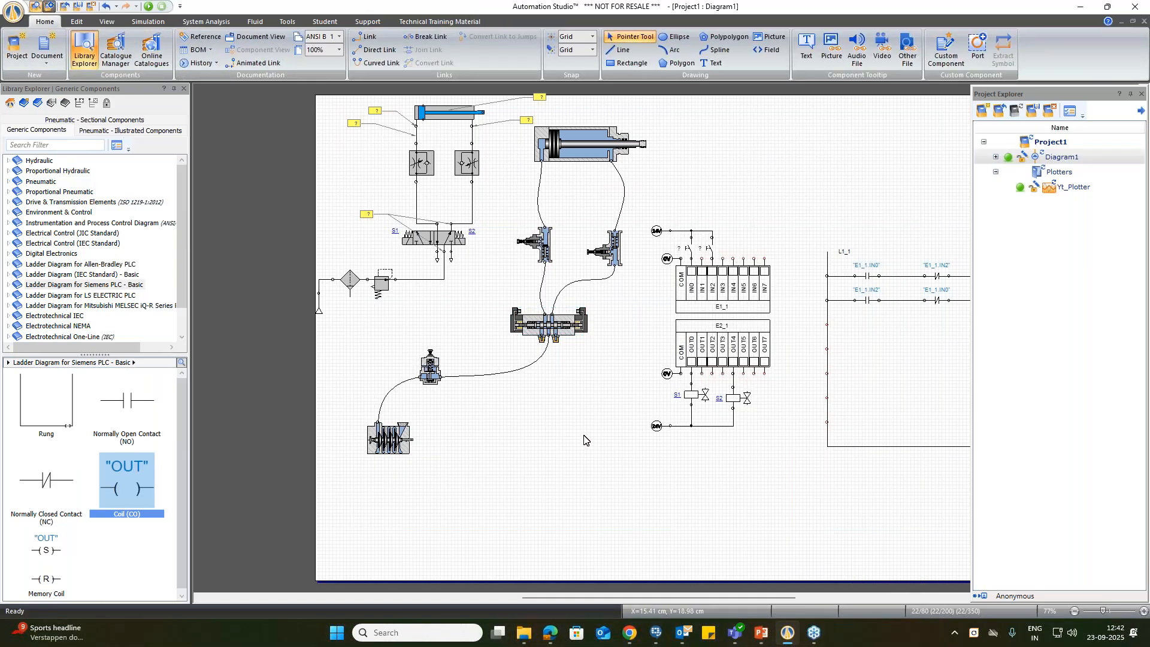
pyautogui.rightClick(533, 440)
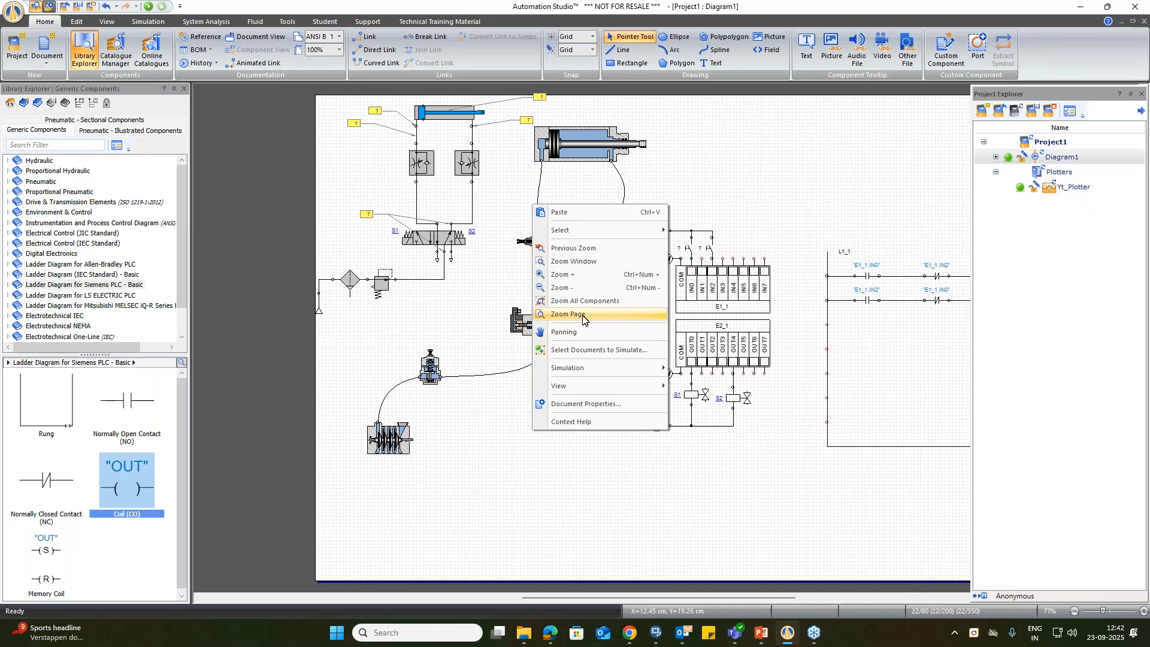
pyautogui.click(596, 303)
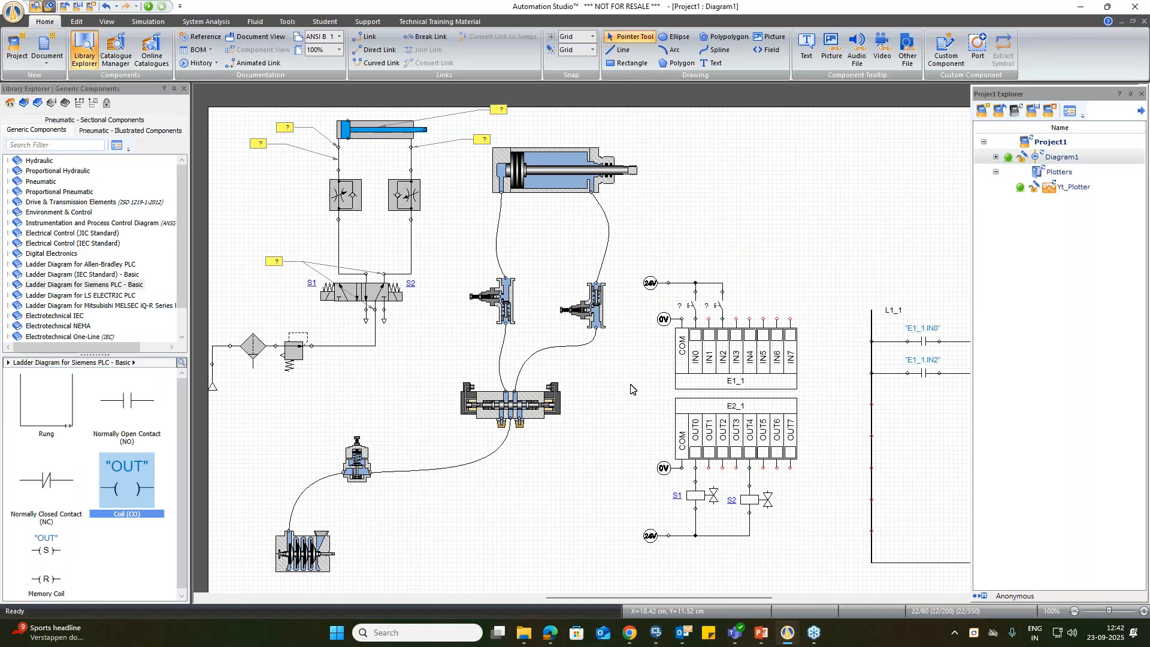
pyautogui.click(151, 7)
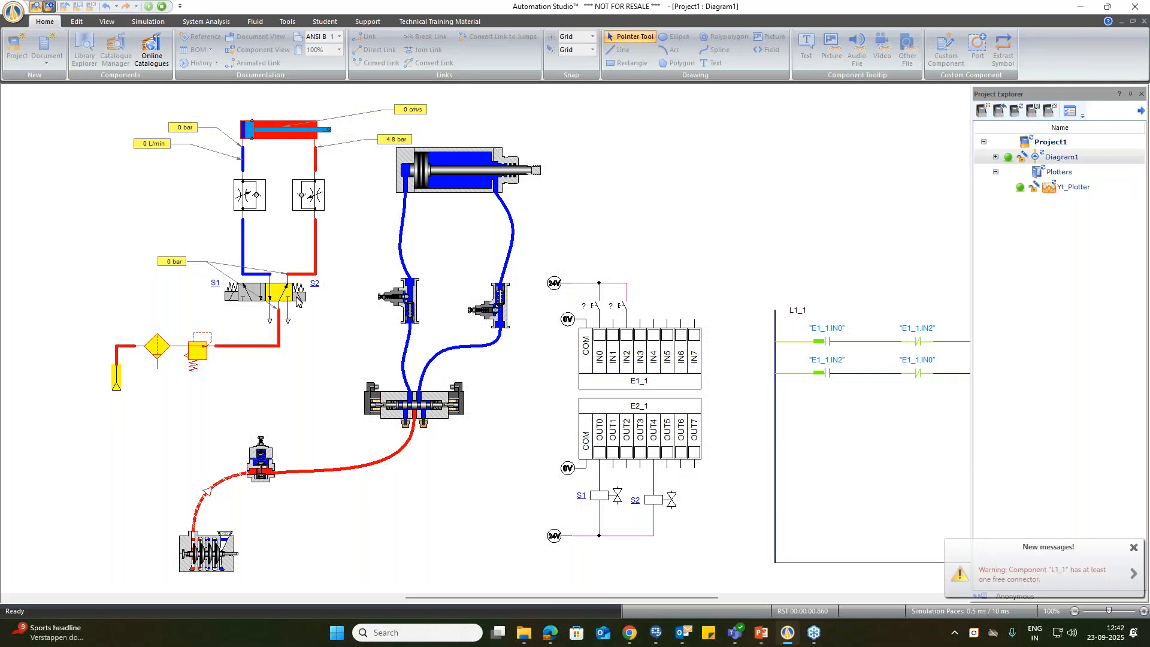
pyautogui.rightClick(693, 211)
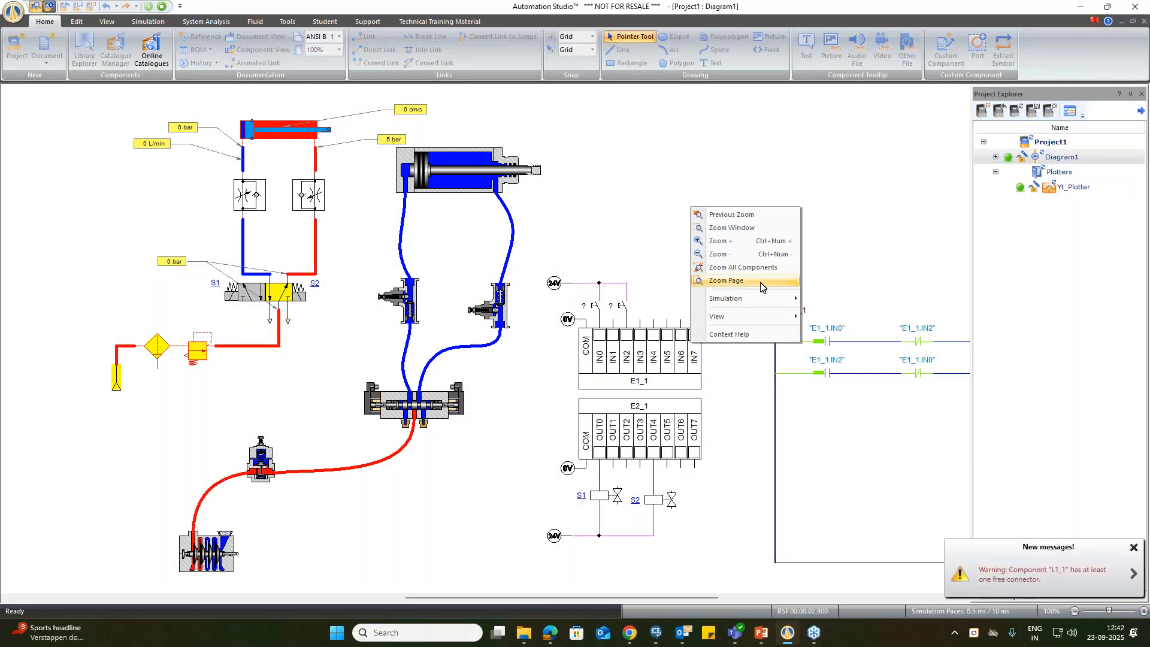
pyautogui.click(744, 280)
pyautogui.rightClick(748, 210)
pyautogui.click(773, 258)
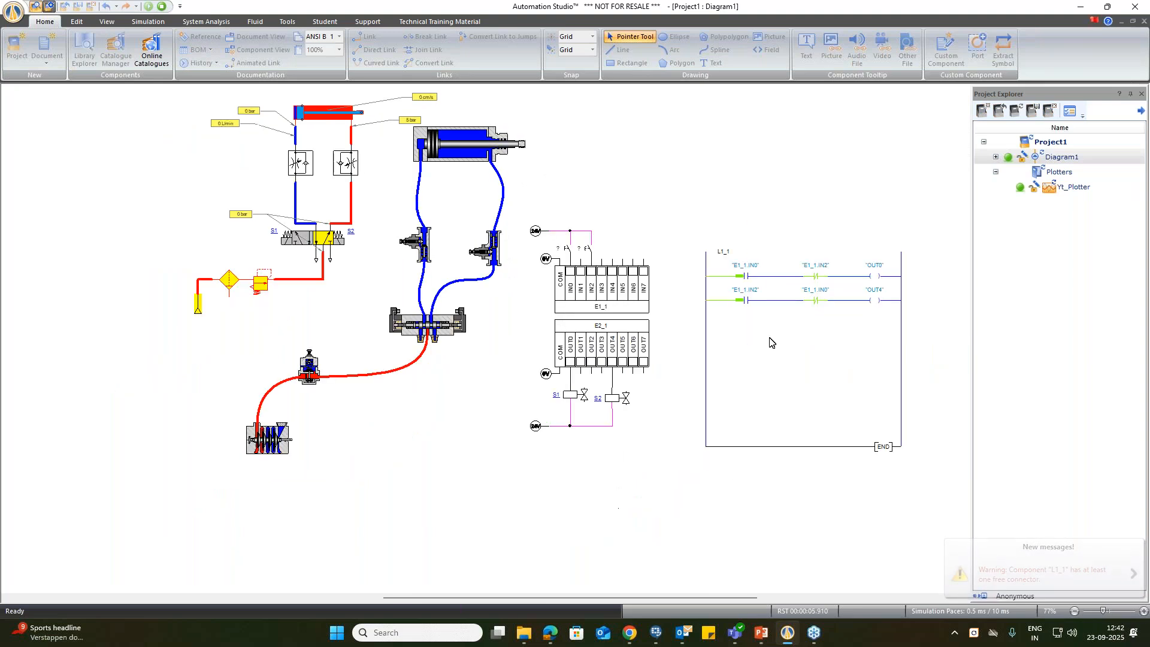
# Step: Test the cylinders by alternately actuating the push-buttons wired to IN0 and IN2 three times, and stop the simulation
pyautogui.click(567, 251)
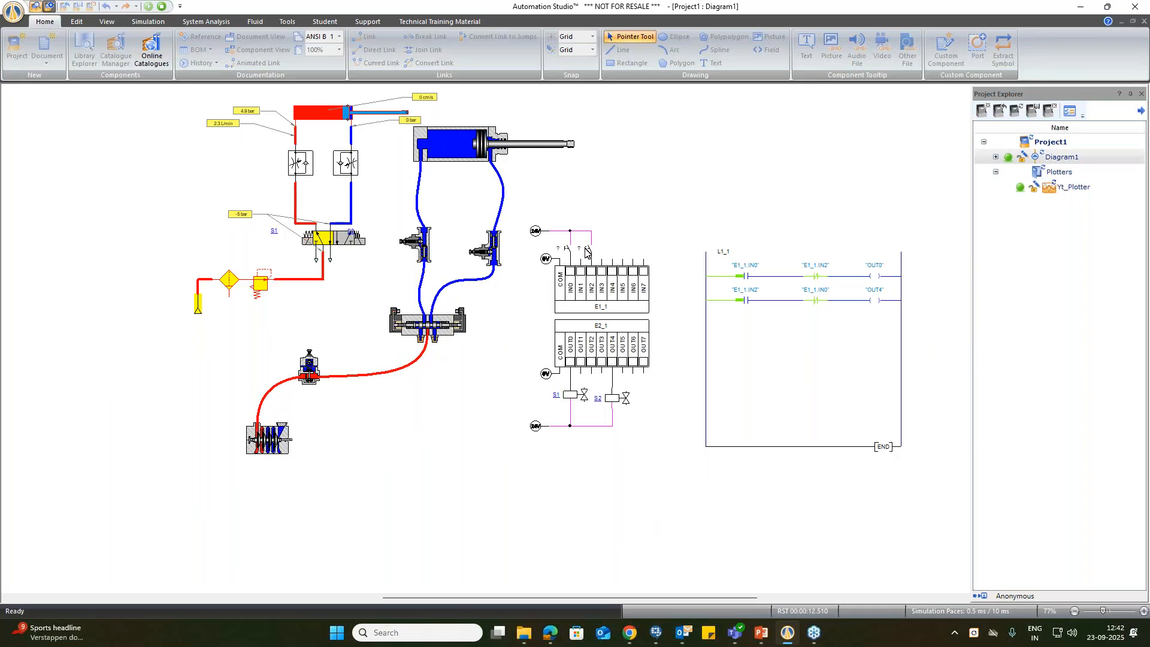
pyautogui.click(588, 253)
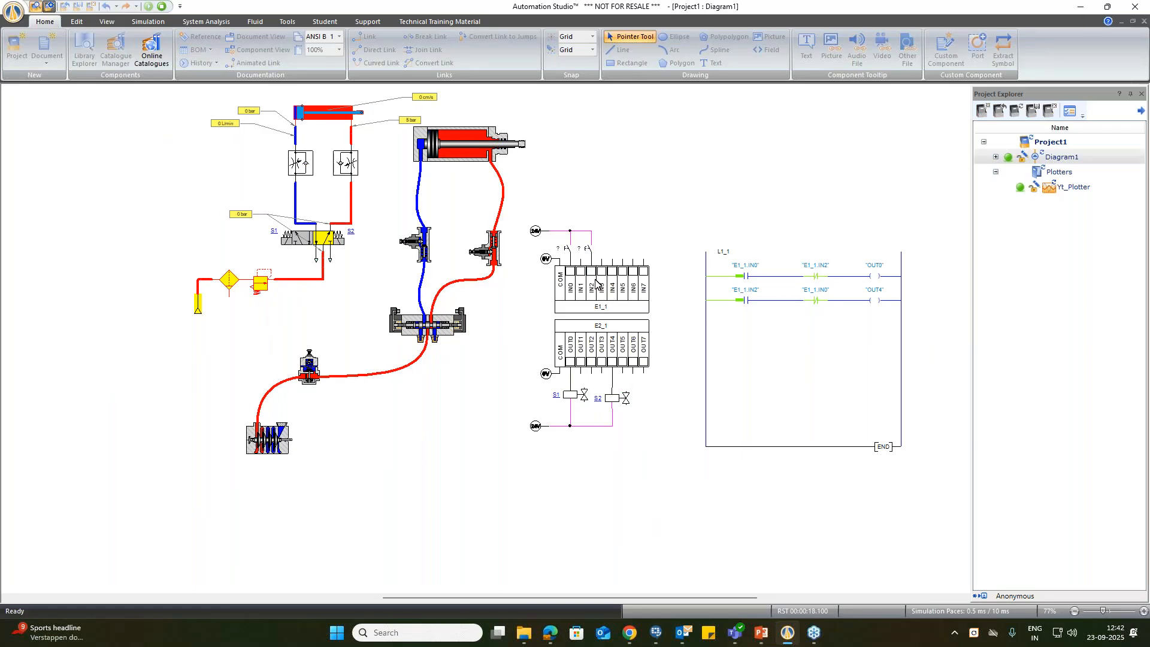
pyautogui.click(567, 253)
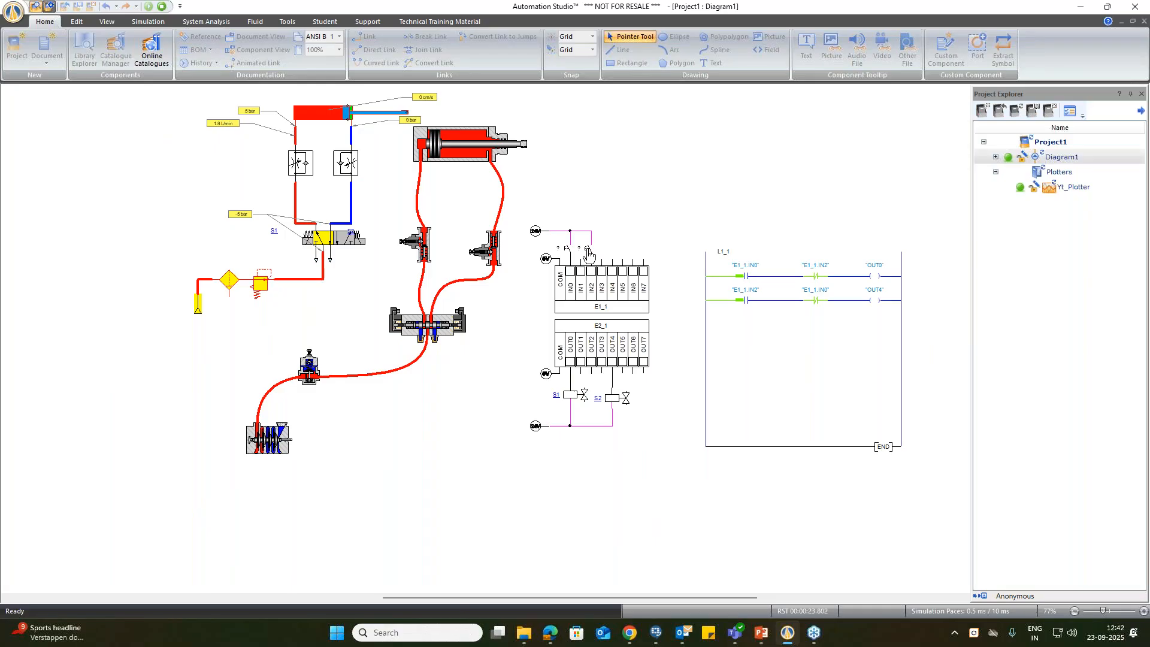
pyautogui.click(588, 255)
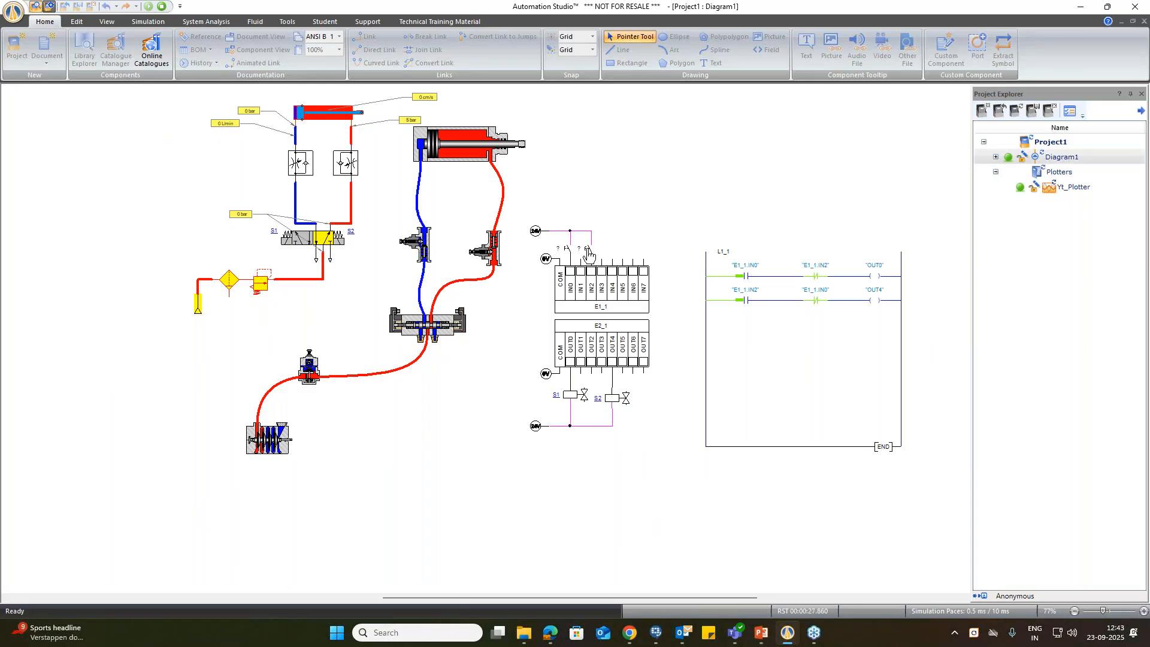
pyautogui.click(563, 253)
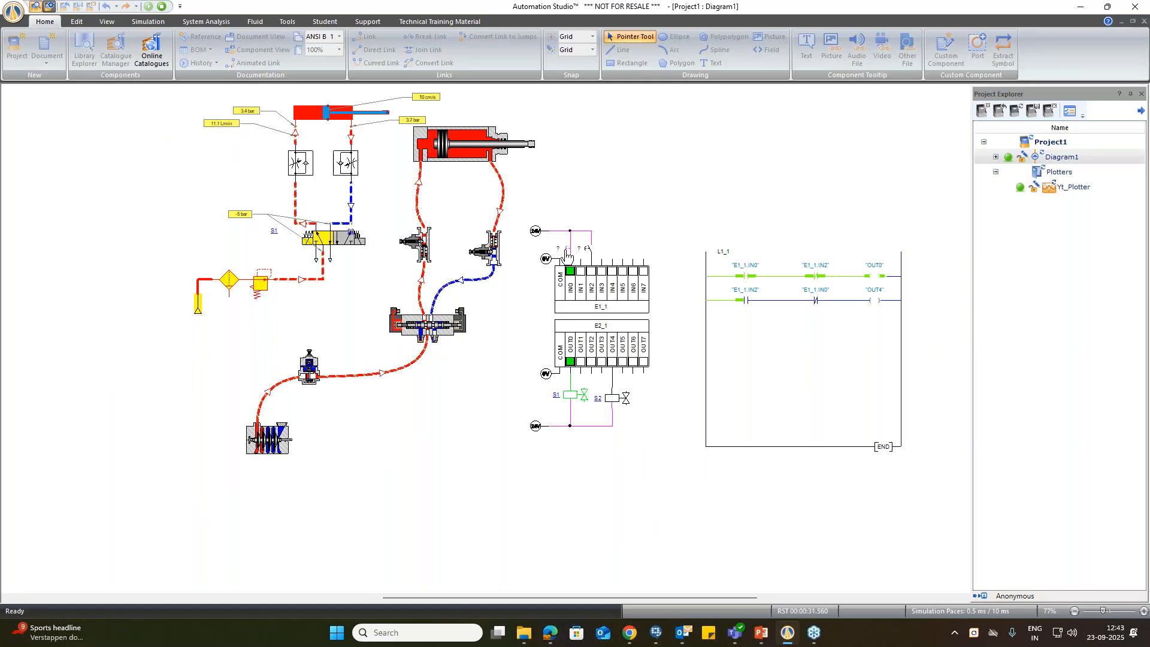
pyautogui.click(589, 254)
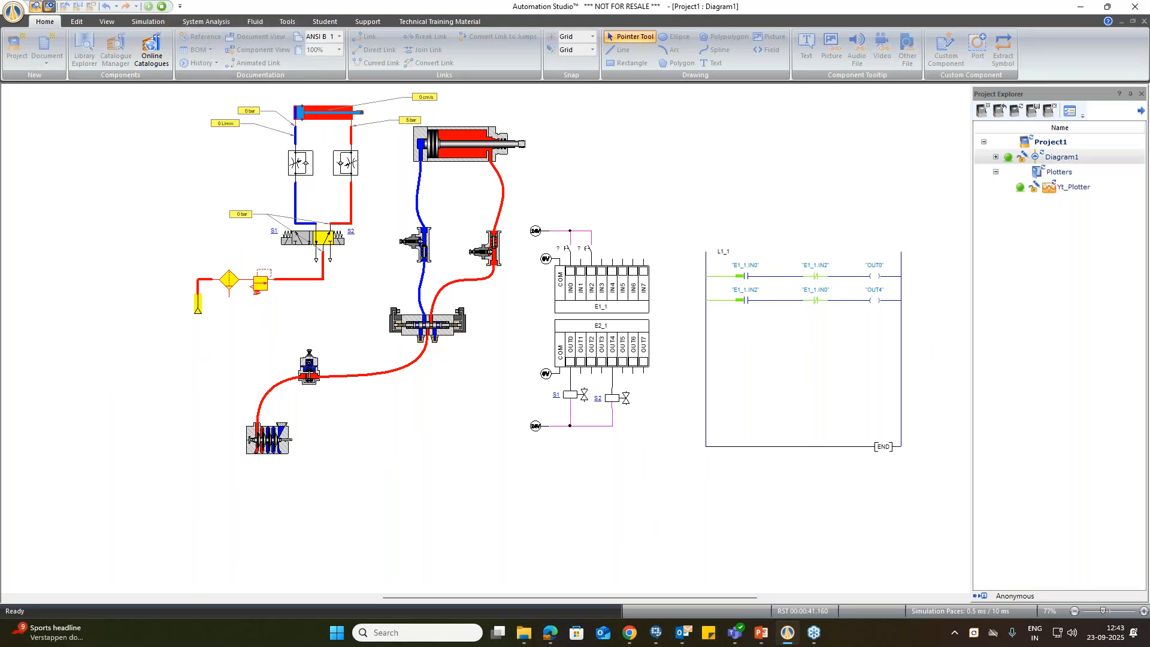
pyautogui.click(160, 6)
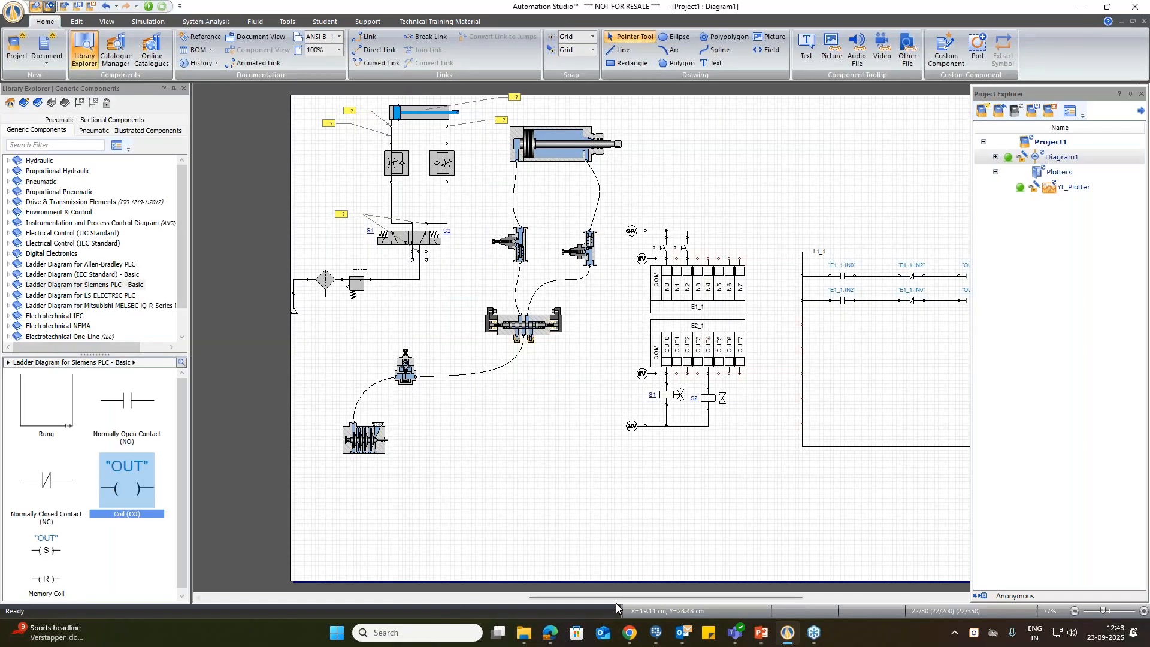
# Step: Open the PLC - Illustrated PLCs component library
pyautogui.moveTo(623, 598); pyautogui.dragTo(646, 597)
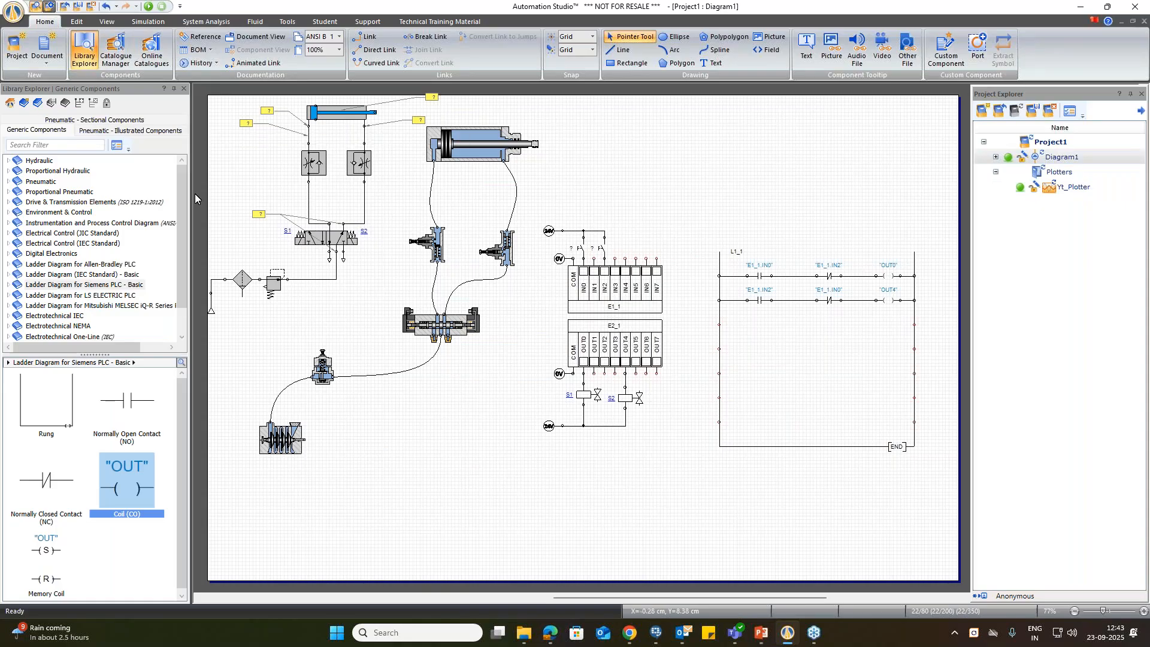
pyautogui.click(48, 121)
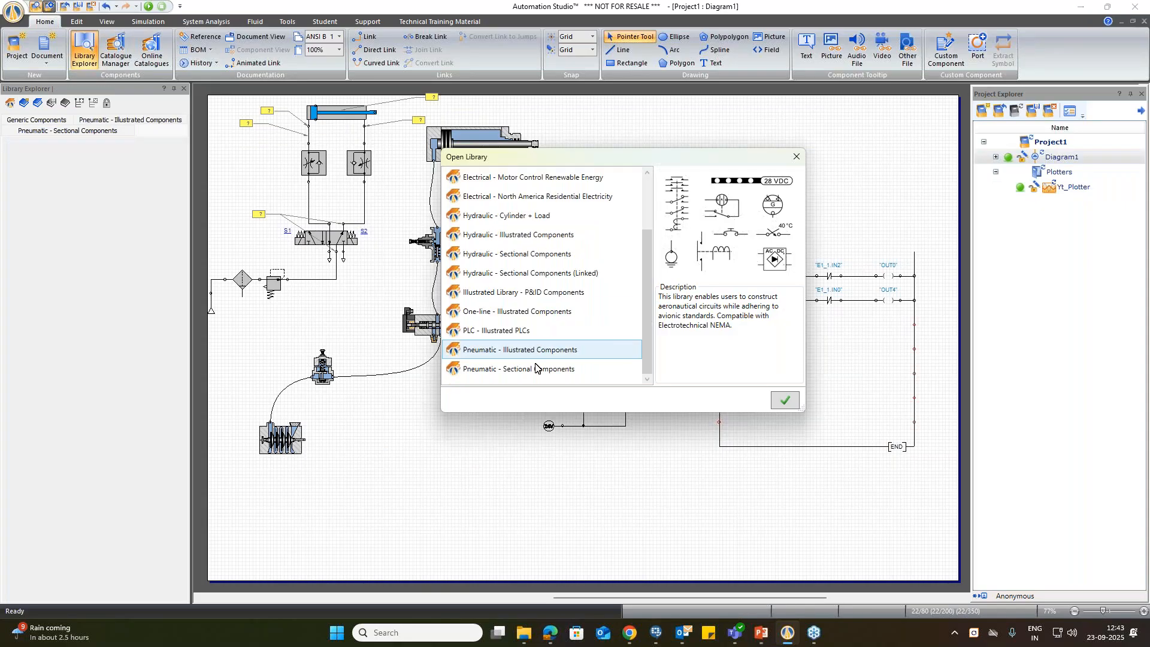
pyautogui.click(508, 329)
pyautogui.click(784, 400)
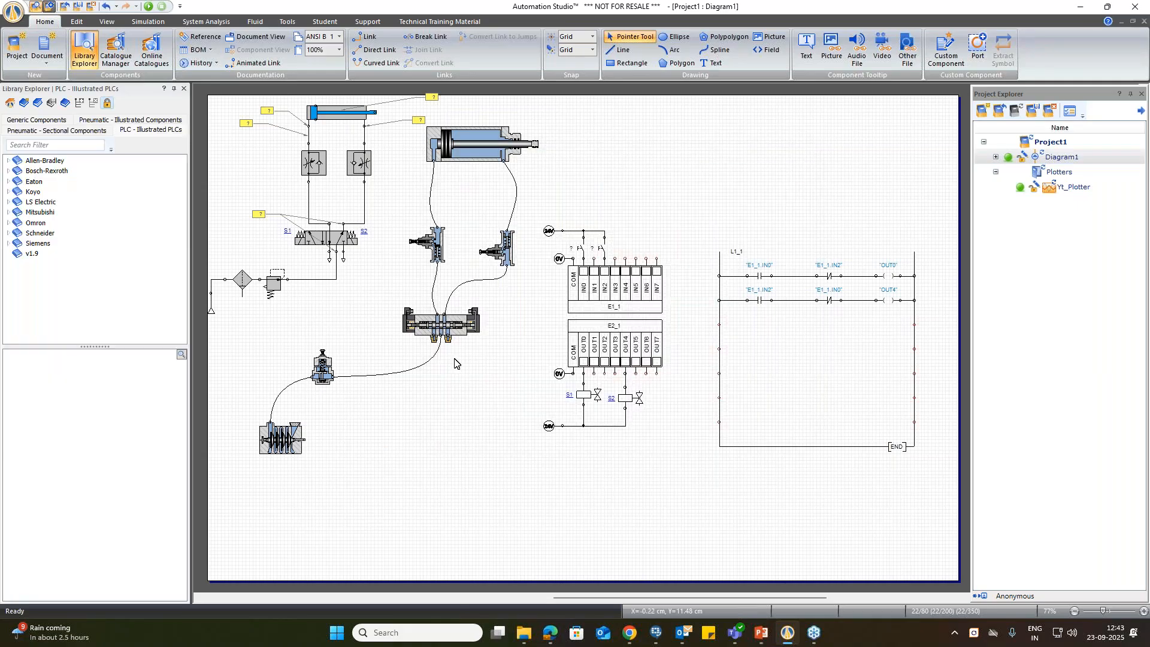
# Step: Show the Allen-Bradley PLCs for standard diagrams and enlarge the library's component previews
pyautogui.doubleClick(43, 160)
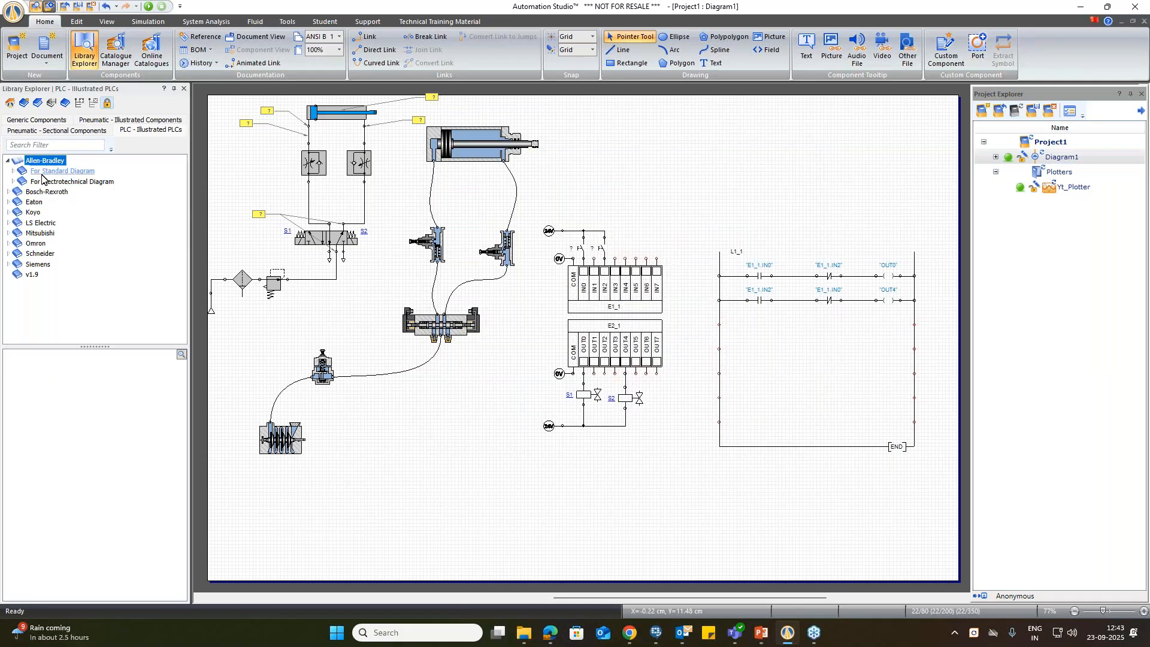
pyautogui.doubleClick(41, 173)
pyautogui.click(183, 358)
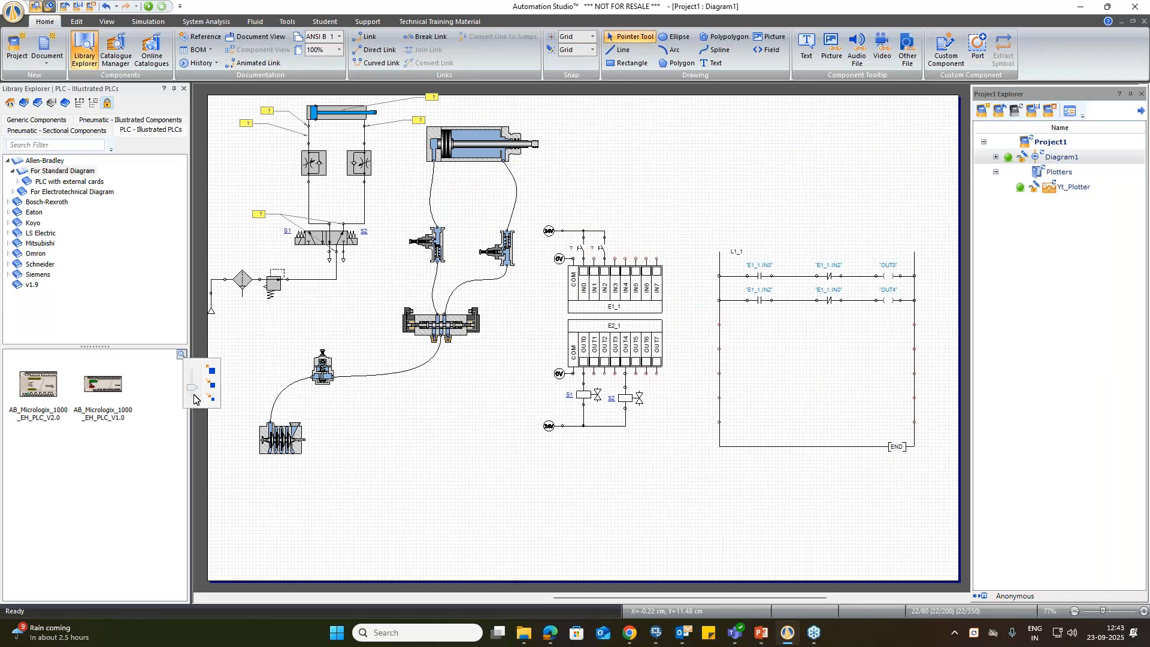
pyautogui.moveTo(192, 395); pyautogui.dragTo(192, 361)
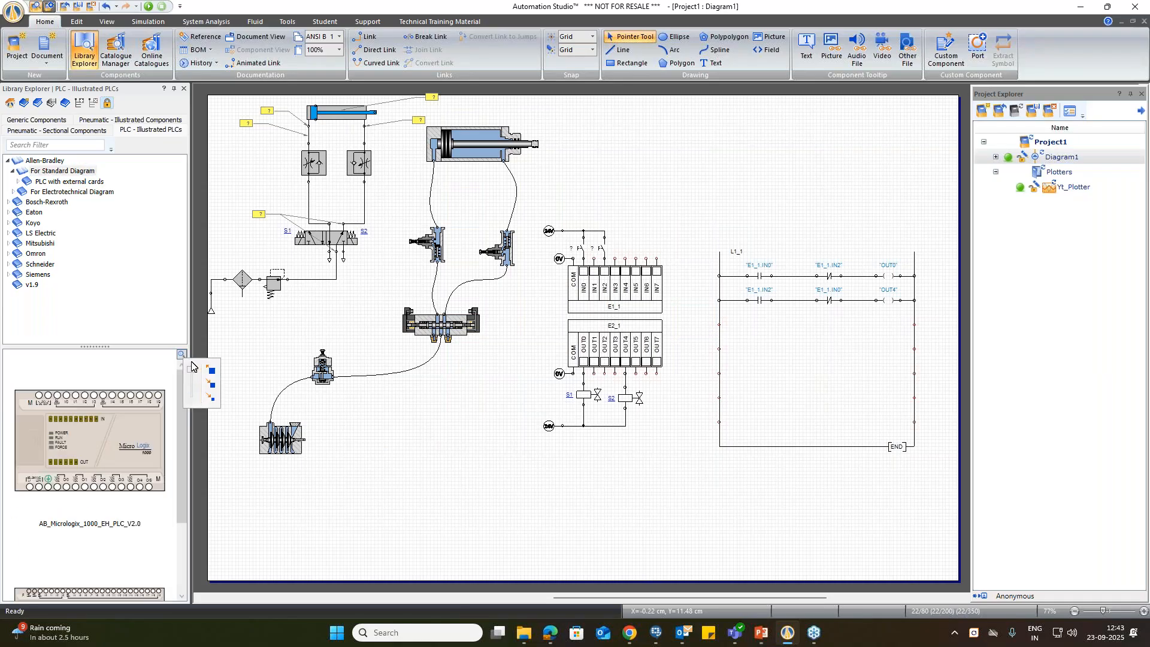
# Step: Browse the Bosch-Rexroth PLCs with external cards and the Eaton PLCs for standard diagrams
pyautogui.doubleClick(53, 203)
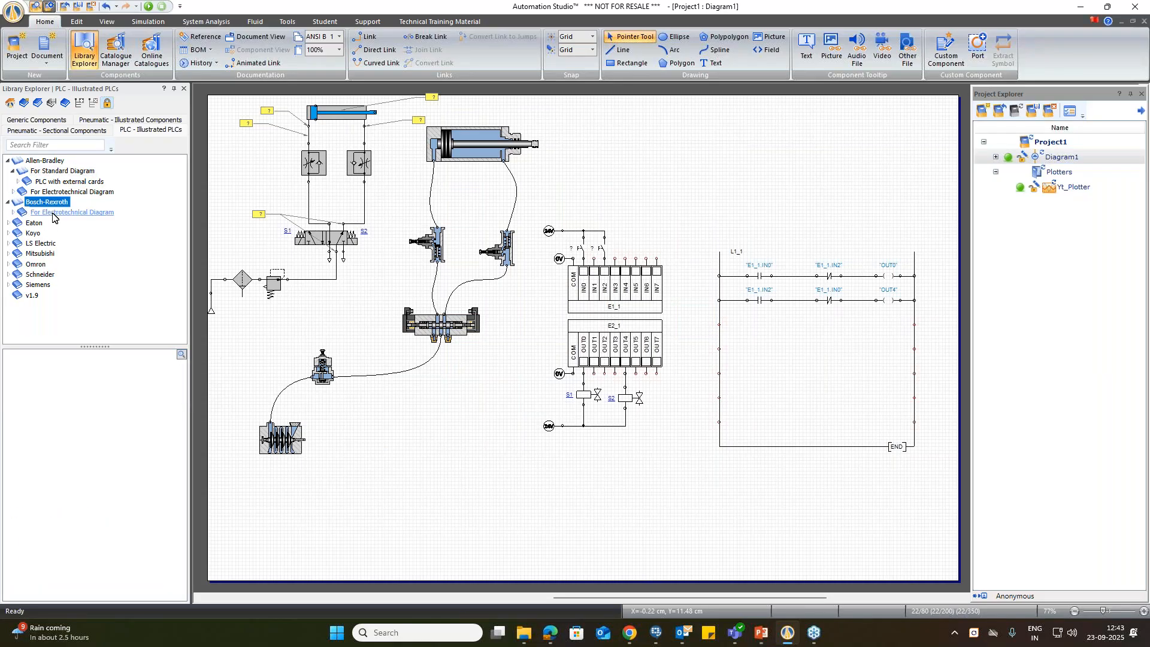
pyautogui.doubleClick(53, 213)
pyautogui.doubleClick(49, 224)
pyautogui.click(48, 244)
pyautogui.doubleClick(47, 244)
pyautogui.click(59, 253)
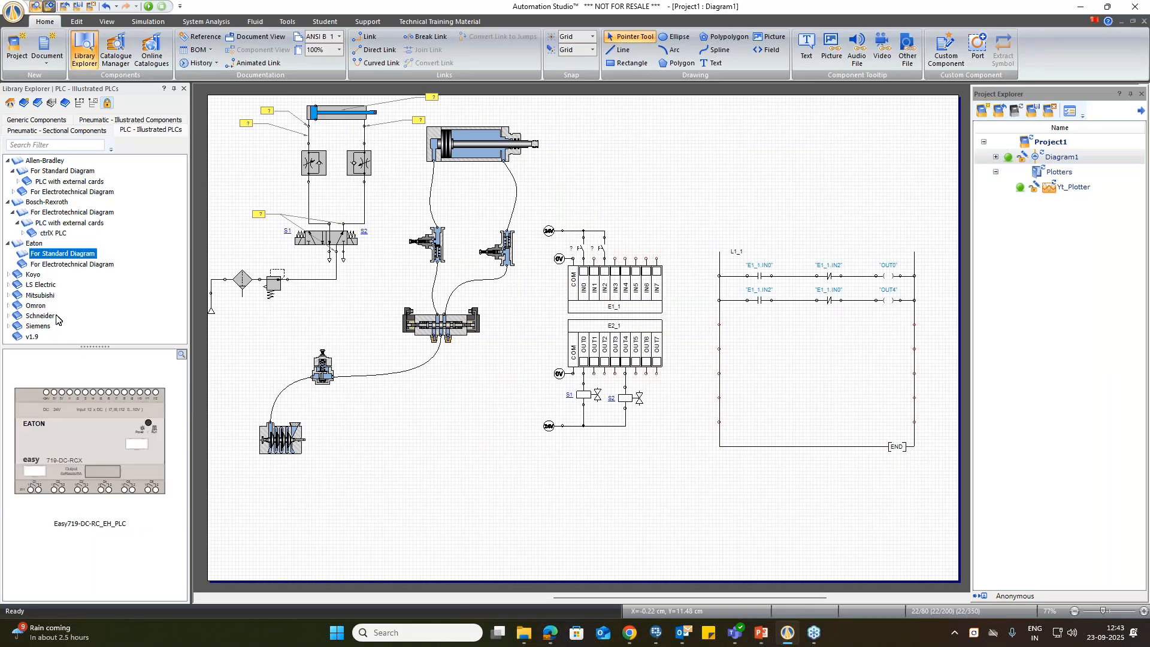
# Step: Browse the Koyo and LS Electric PLCs for standard diagrams
pyautogui.doubleClick(35, 274)
pyautogui.click(60, 284)
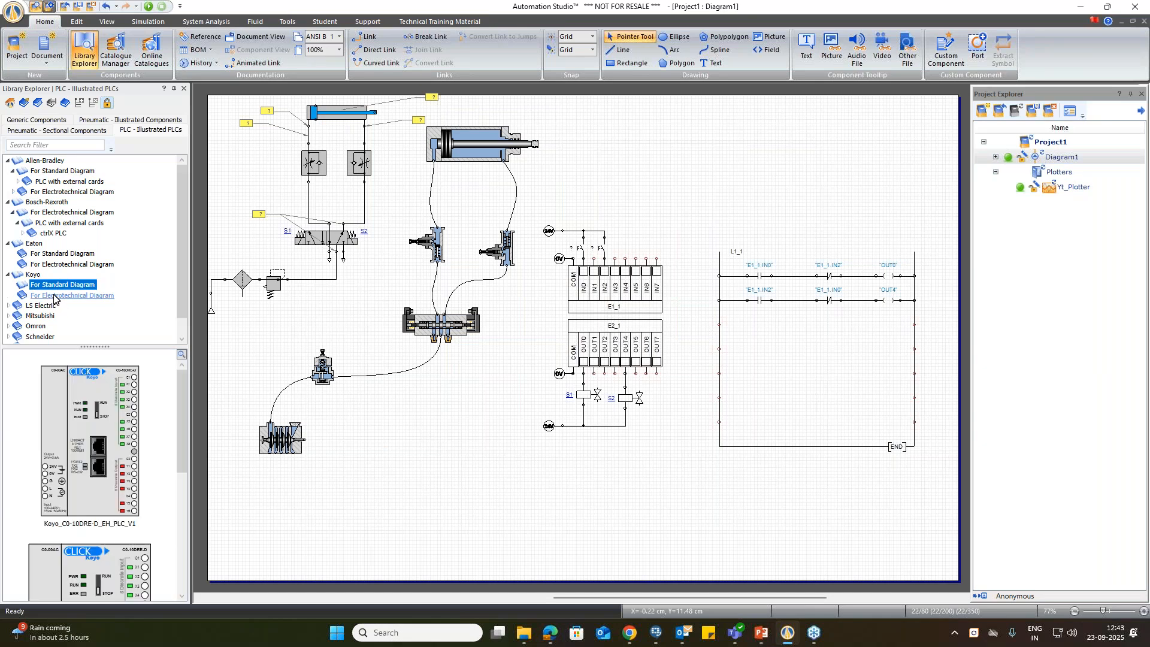
pyautogui.scroll(-1, 83, 320)
pyautogui.doubleClick(40, 286)
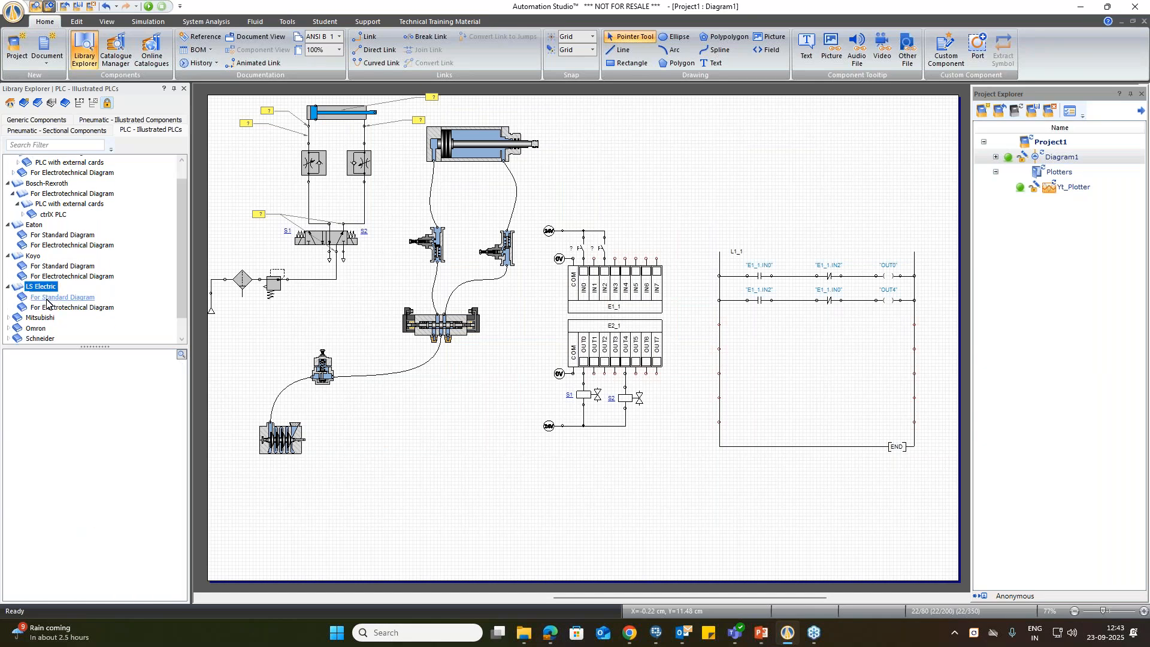
pyautogui.click(60, 297)
# Step: Browse the Mitsubishi PLCs for standard diagrams and the input and output cards for electrotechnical diagrams
pyautogui.scroll(-1, 69, 326)
pyautogui.doubleClick(51, 299)
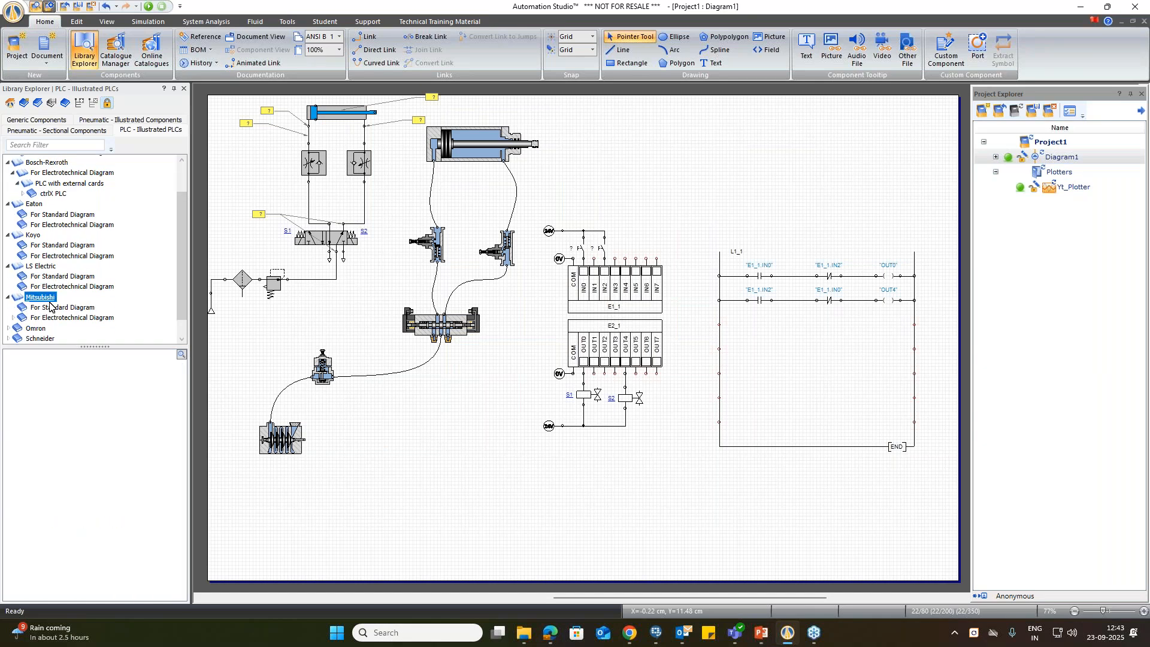
pyautogui.click(58, 308)
pyautogui.doubleClick(67, 317)
pyautogui.click(50, 328)
pyautogui.scroll(-1, 60, 323)
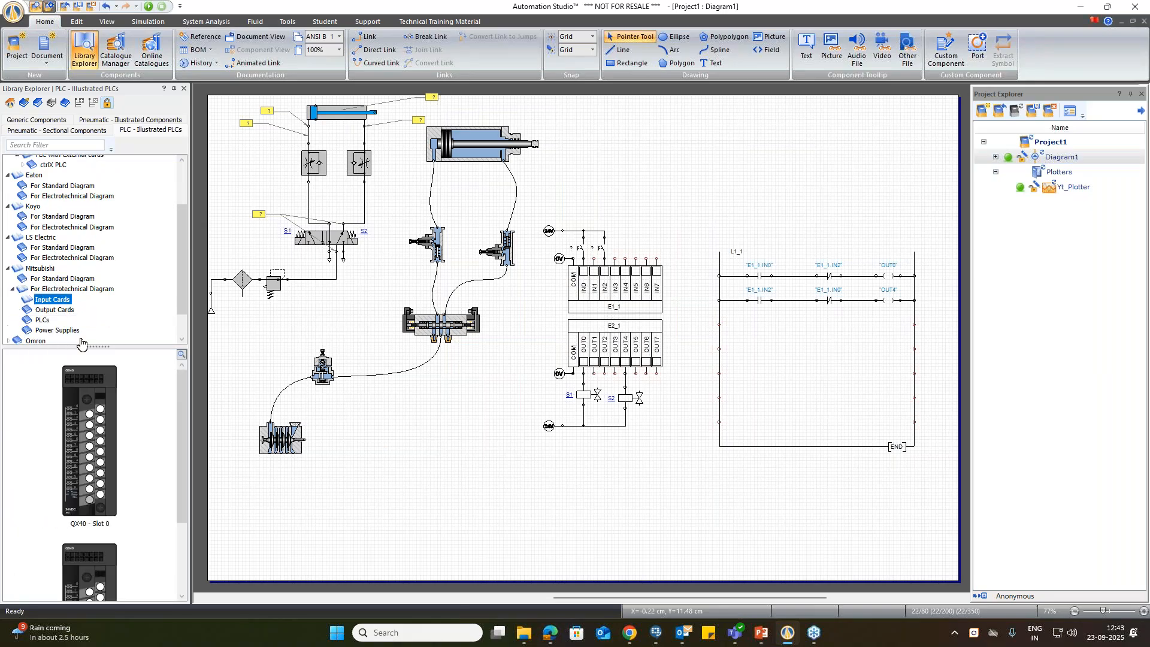
pyautogui.scroll(-3, 94, 358)
pyautogui.scroll(-1, 88, 313)
pyautogui.click(43, 278)
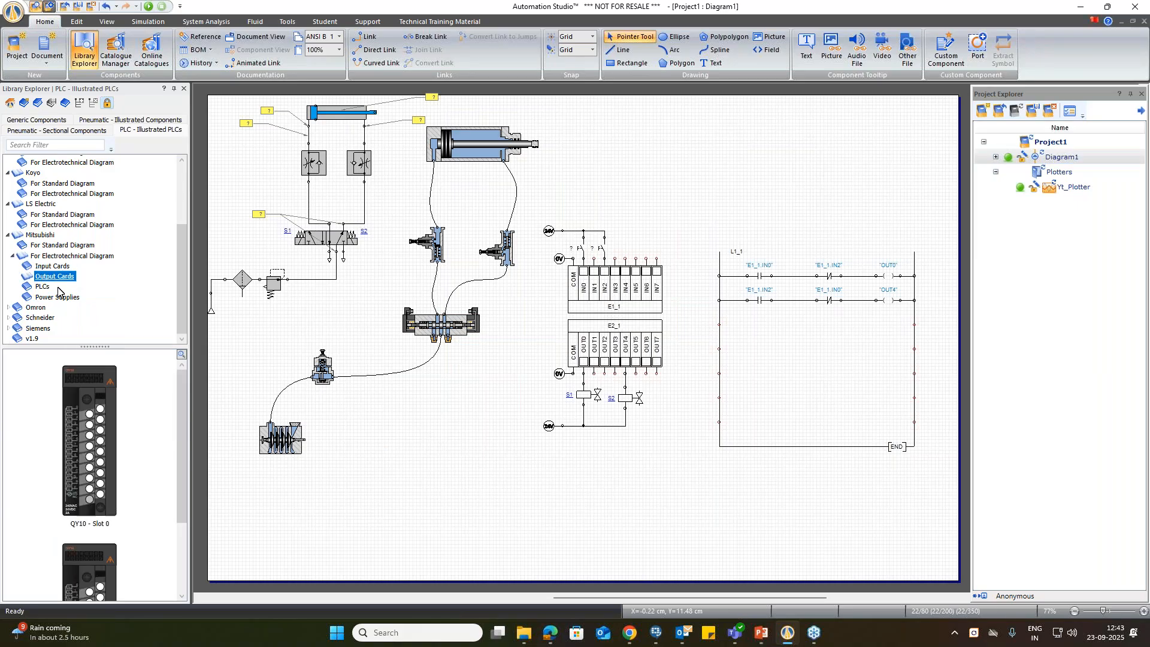
# Step: Browse the Schneider PLCs for both diagram types and the Siemens PLCs for standard diagrams
pyautogui.doubleClick(45, 319)
pyautogui.click(46, 328)
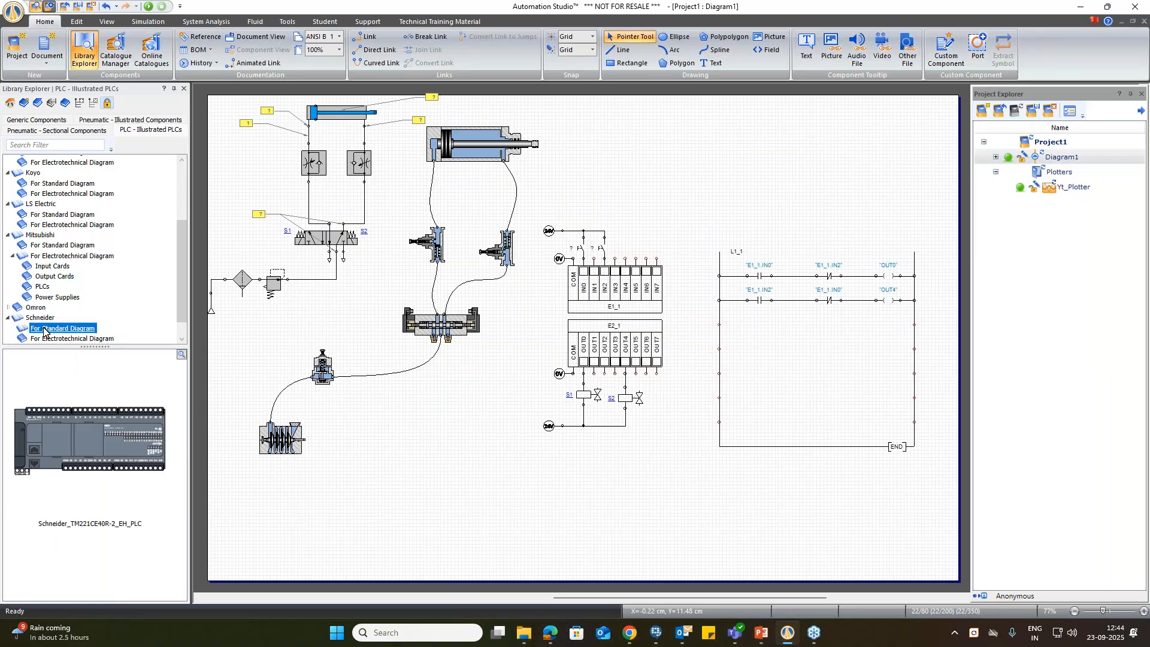
pyautogui.scroll(-1, 90, 315)
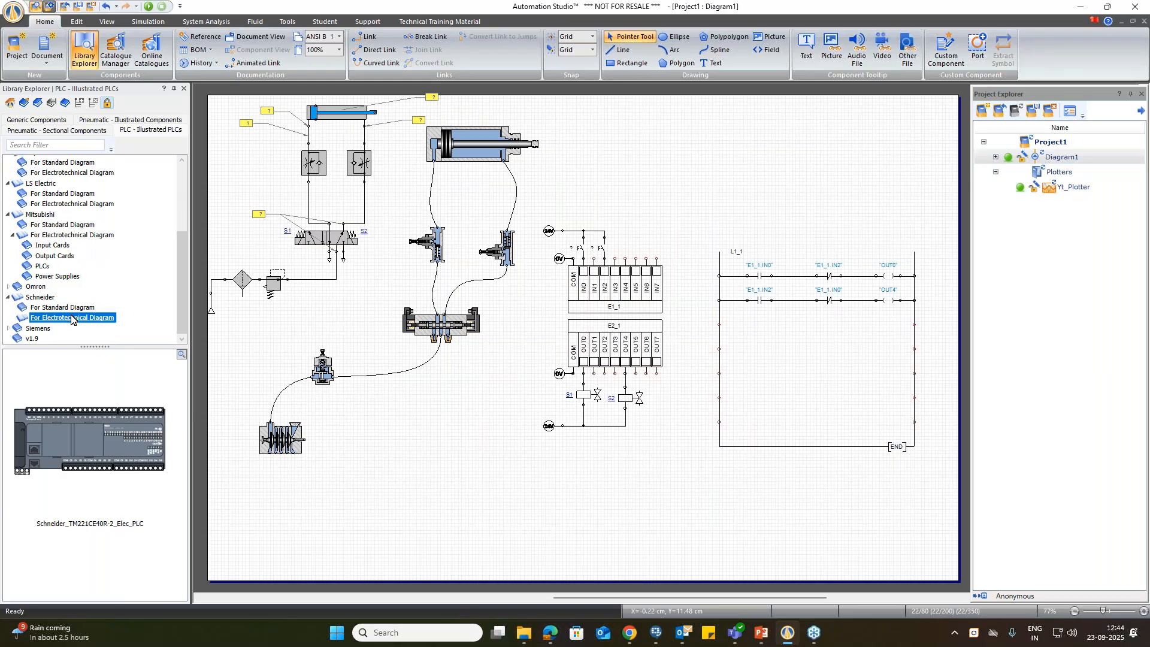
pyautogui.doubleClick(39, 328)
pyautogui.click(46, 339)
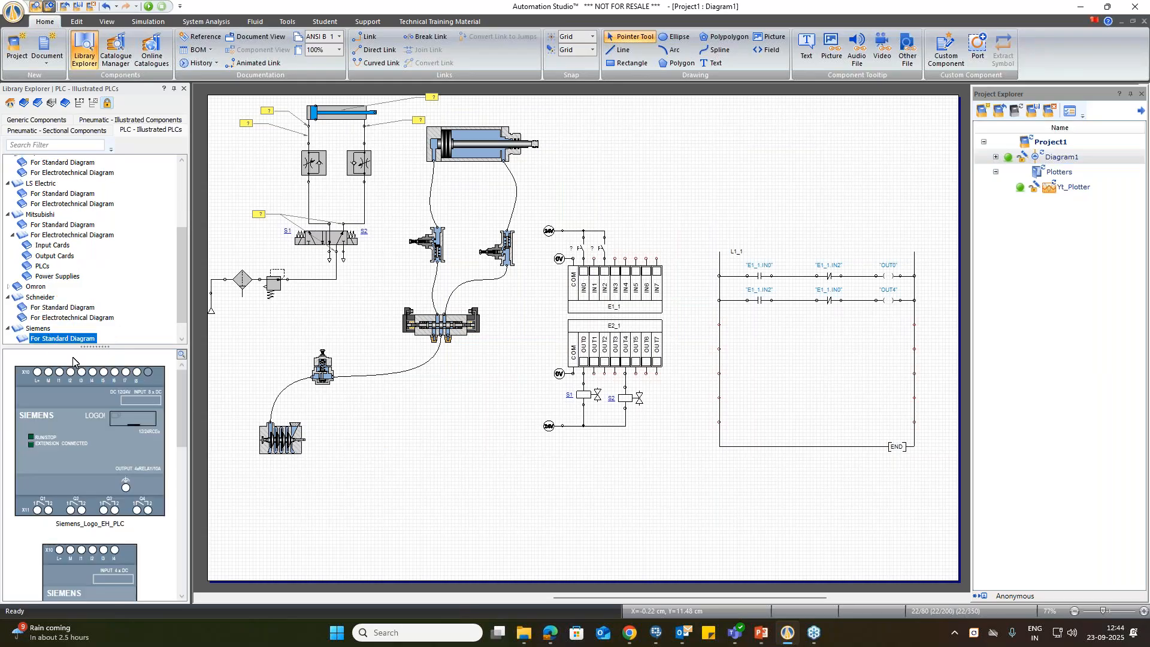
pyautogui.scroll(-5, 73, 360)
pyautogui.scroll(-1, 130, 293)
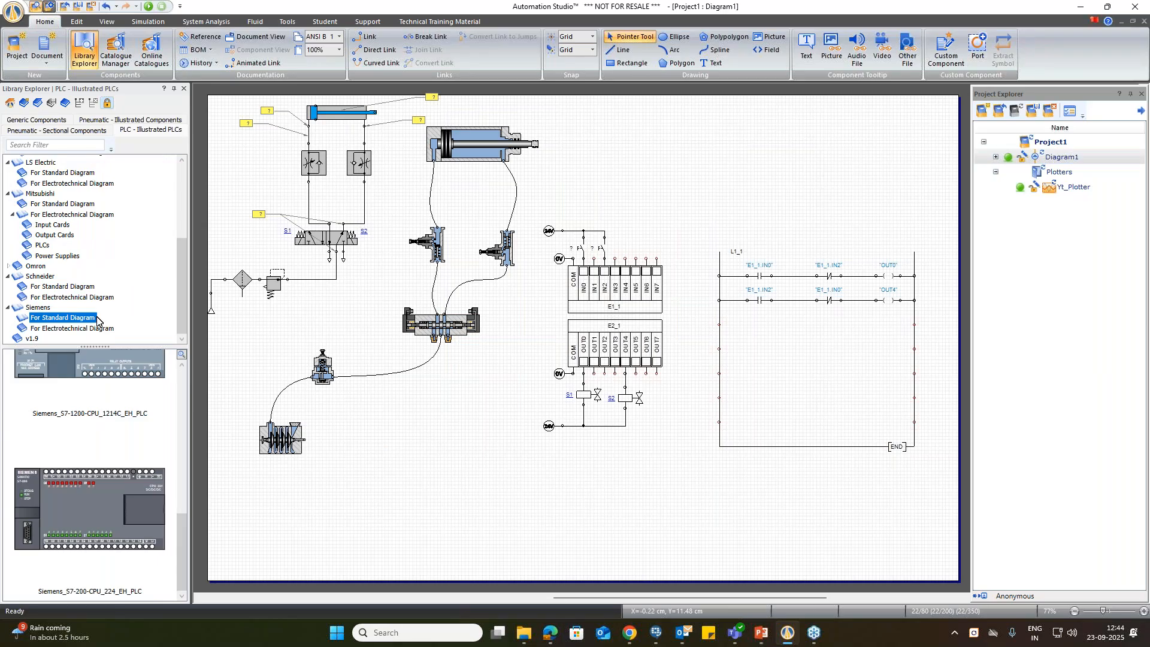
pyautogui.scroll(5, 97, 318)
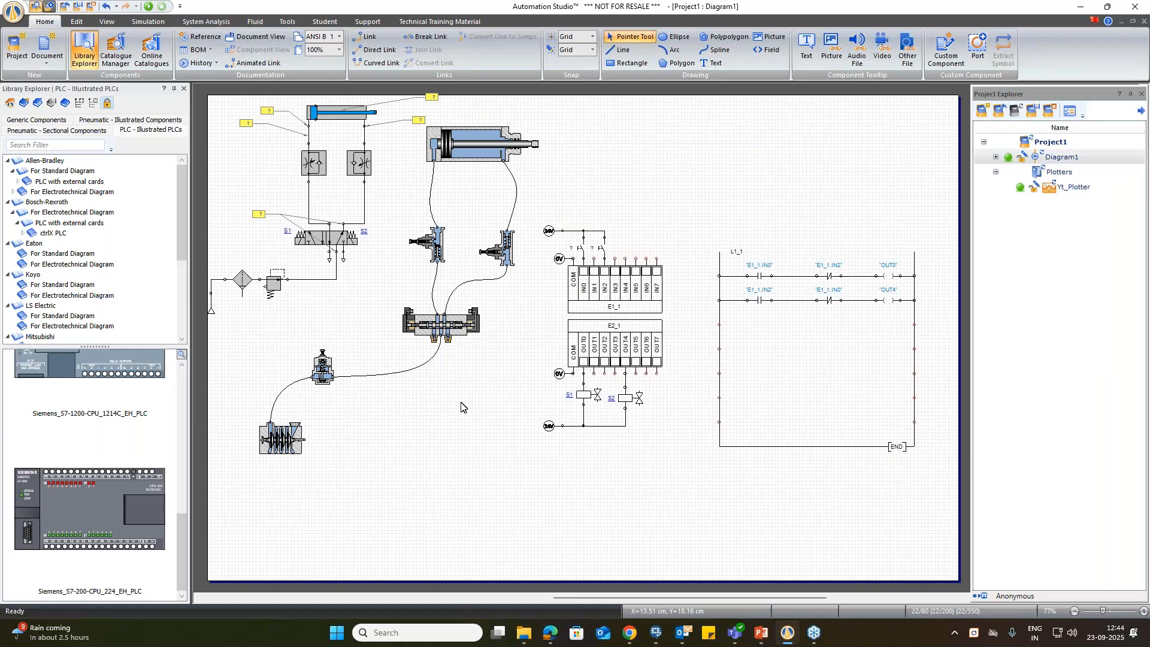
# Step: Examine the interface languages offered in the program options and close the options dialog
pyautogui.click(14, 11)
pyautogui.click(129, 413)
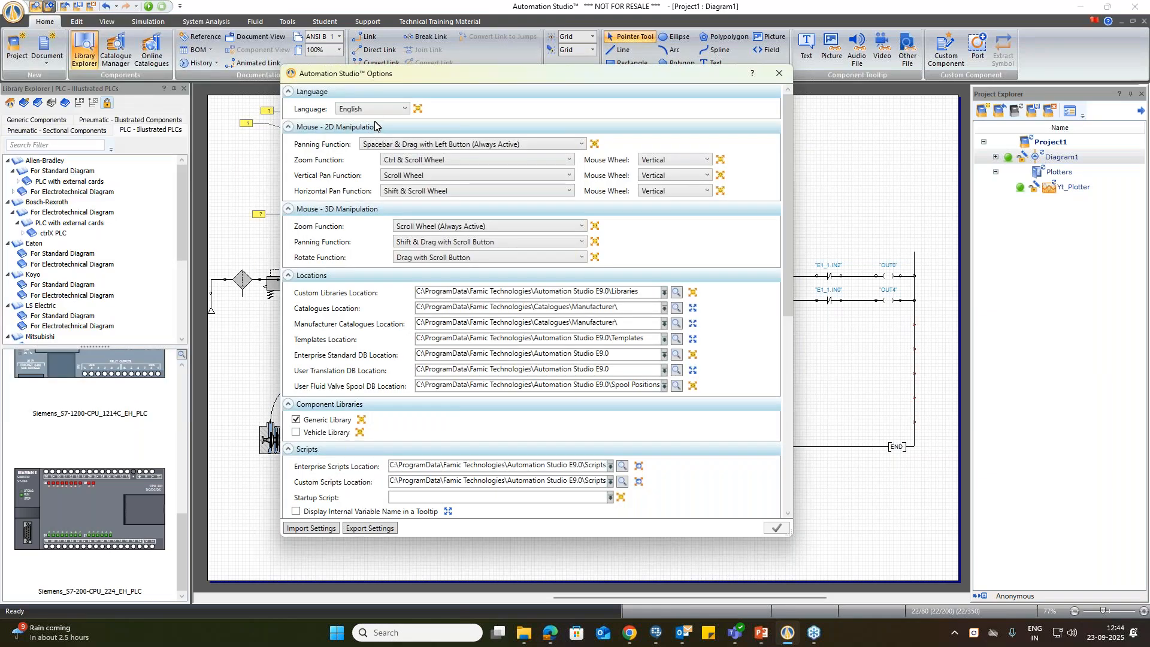
pyautogui.click(373, 112)
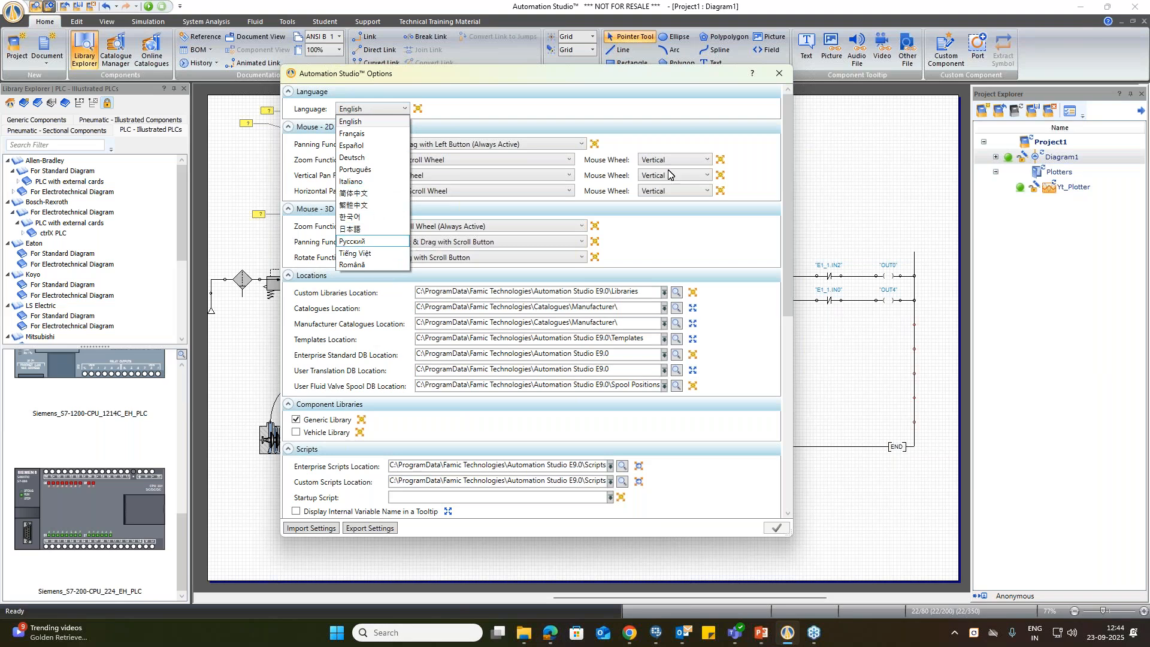
pyautogui.click(779, 73)
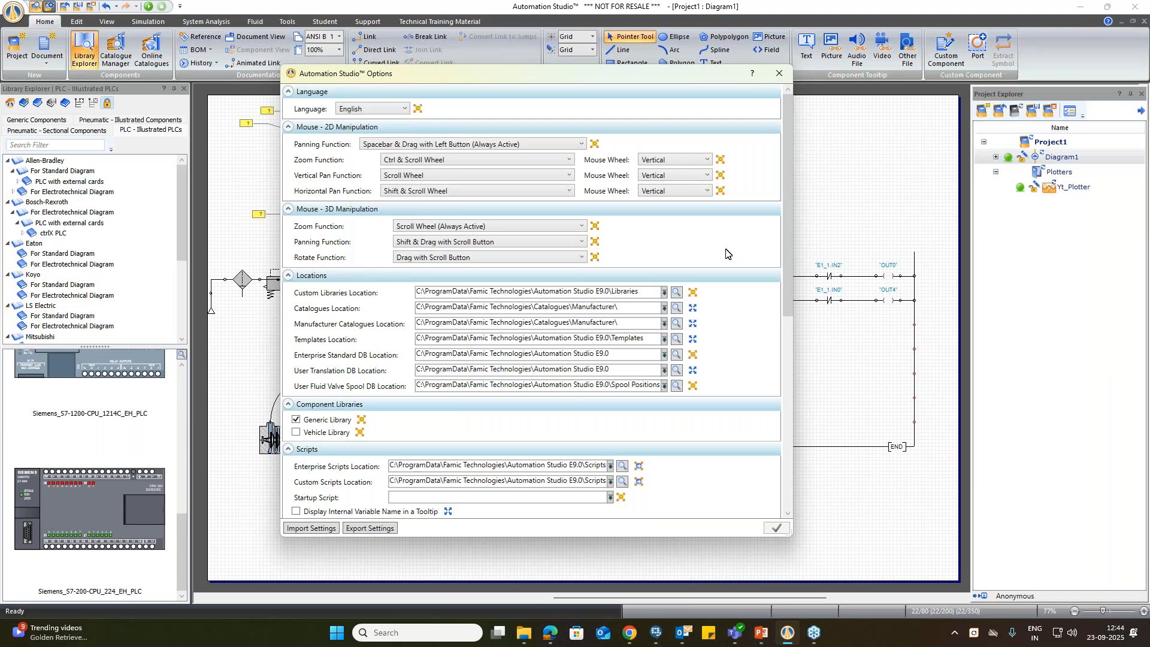
pyautogui.click(780, 75)
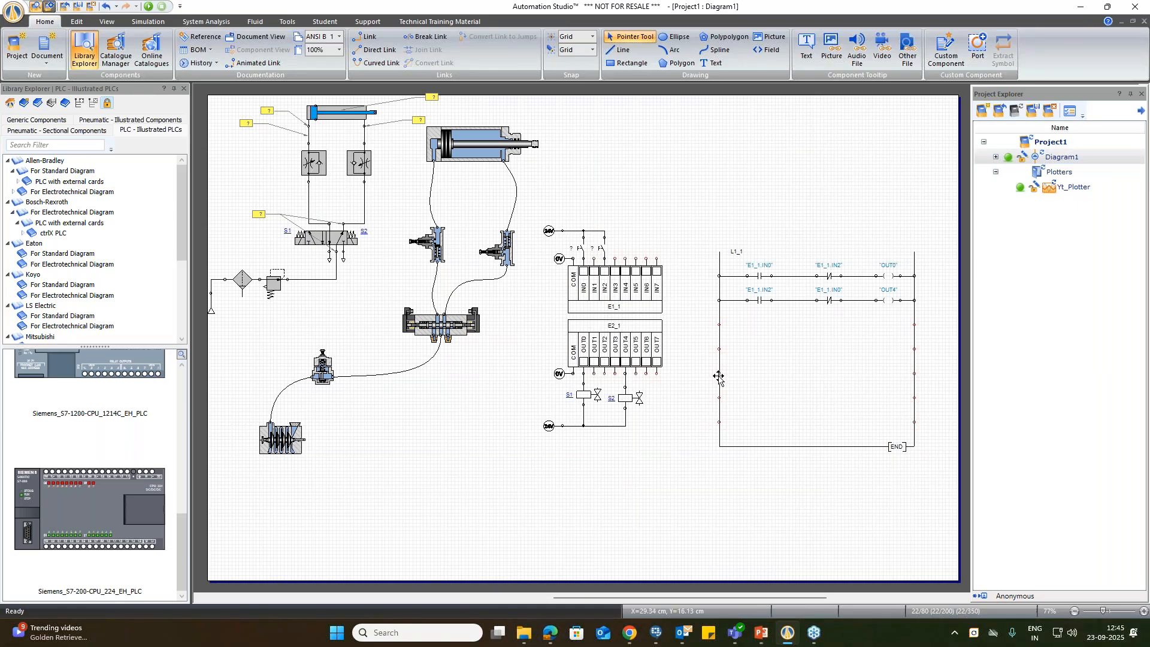
# Step: Add a new standard diagram to Project1 using the Default template
pyautogui.rightClick(1049, 142)
pyautogui.moveTo(898, 204)
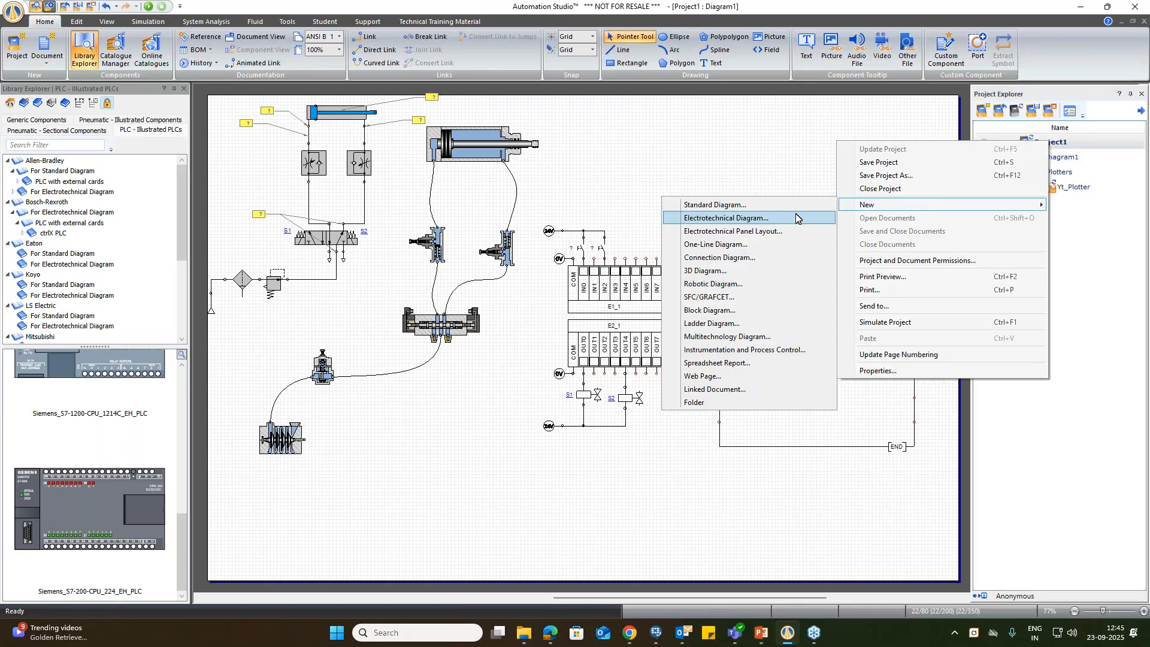
pyautogui.click(788, 205)
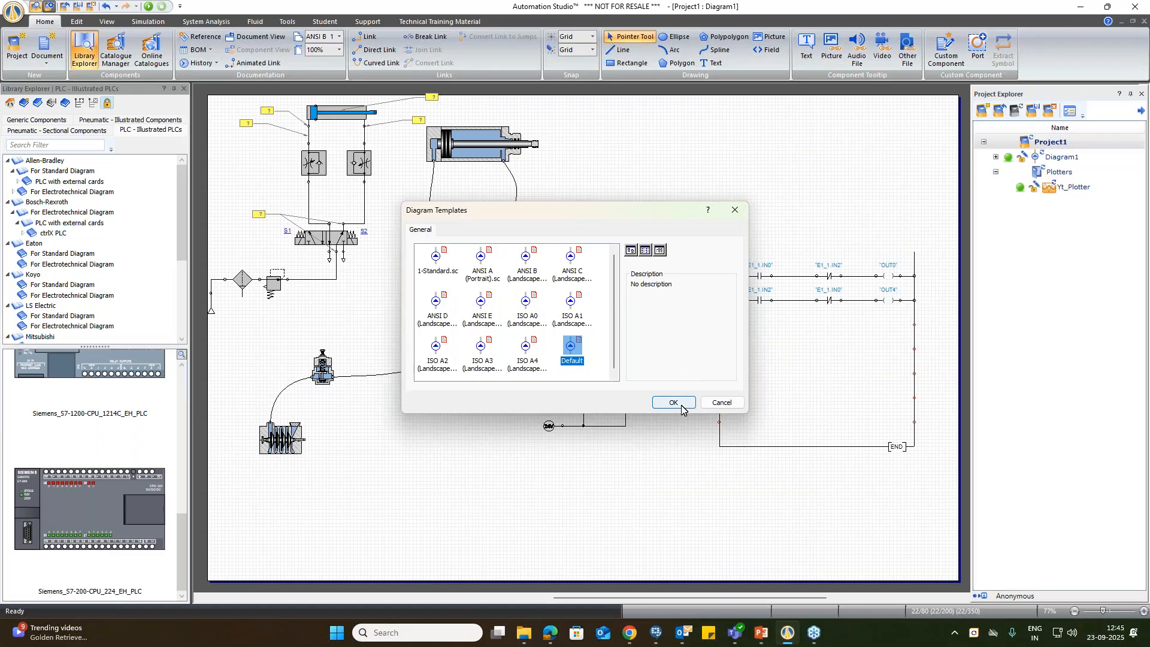
pyautogui.click(667, 397)
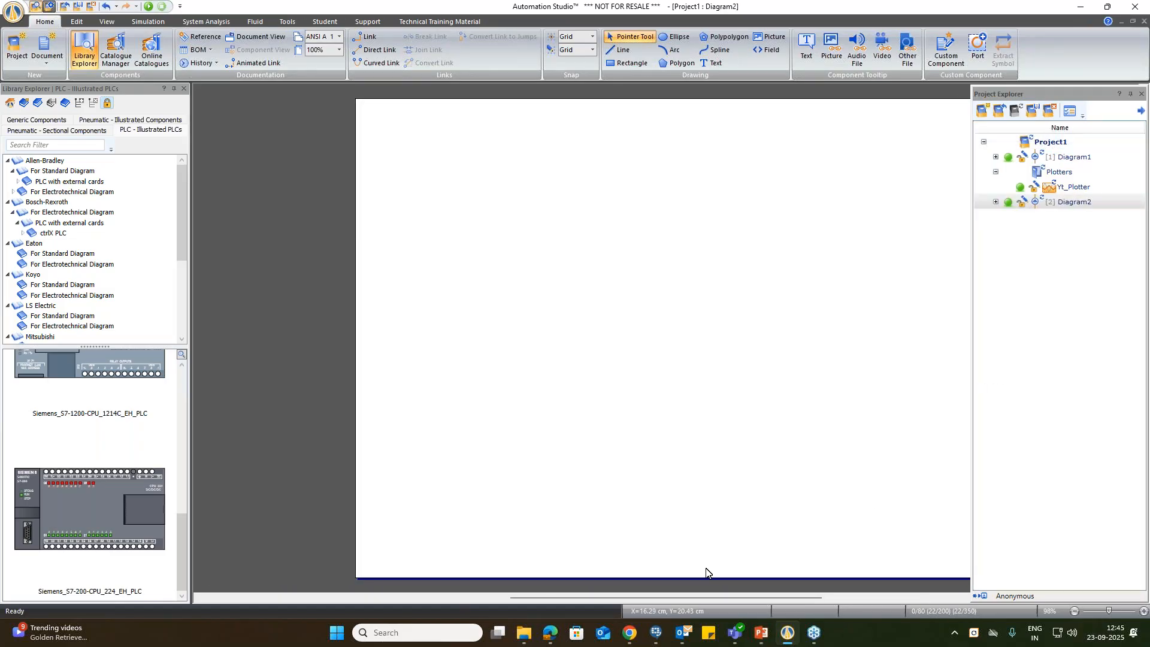
# Step: Place a Pneumatic Pressure Source from the generic pneumatic components in the lower right area of the new diagram
pyautogui.click(37, 121)
pyautogui.click(42, 181)
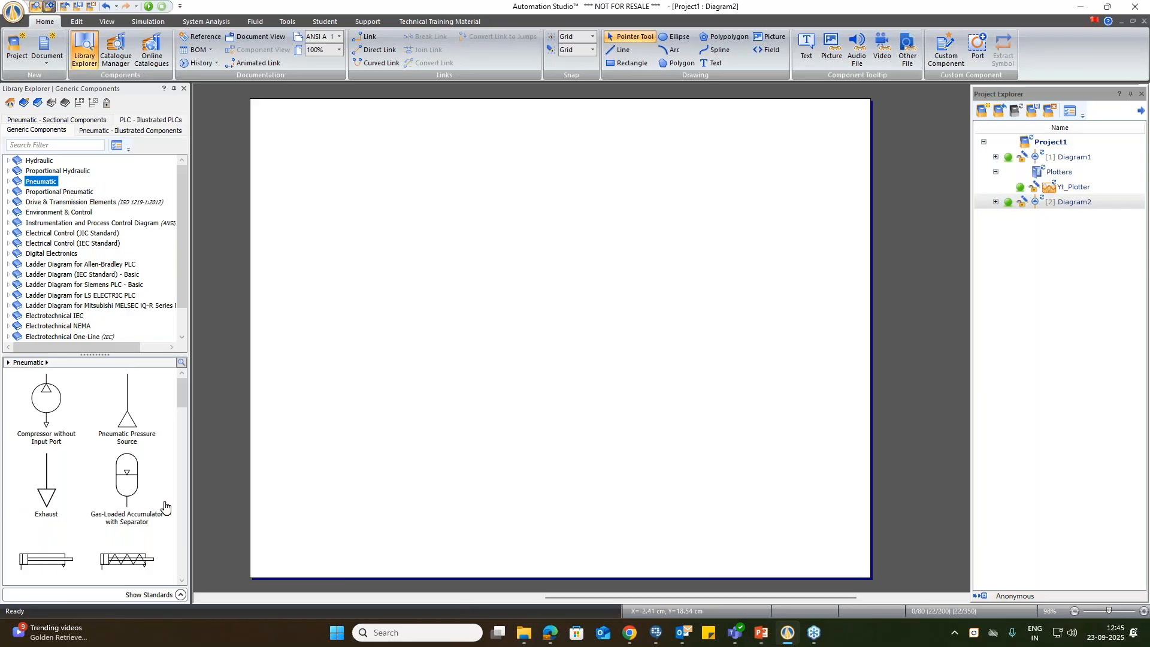
pyautogui.moveTo(130, 423); pyautogui.dragTo(721, 450)
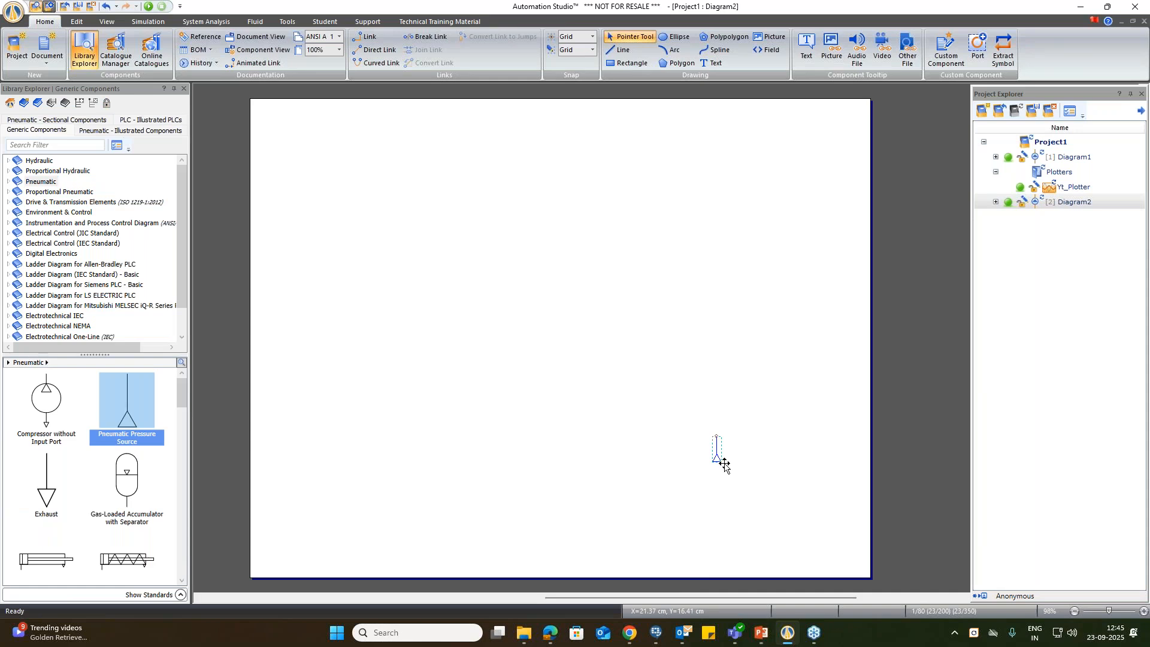
# Step: Place a Conditioning Unit (FRL) from the pneumatic fluid conditioning components beside the pressure source and link the two
pyautogui.scroll(-10, 114, 488)
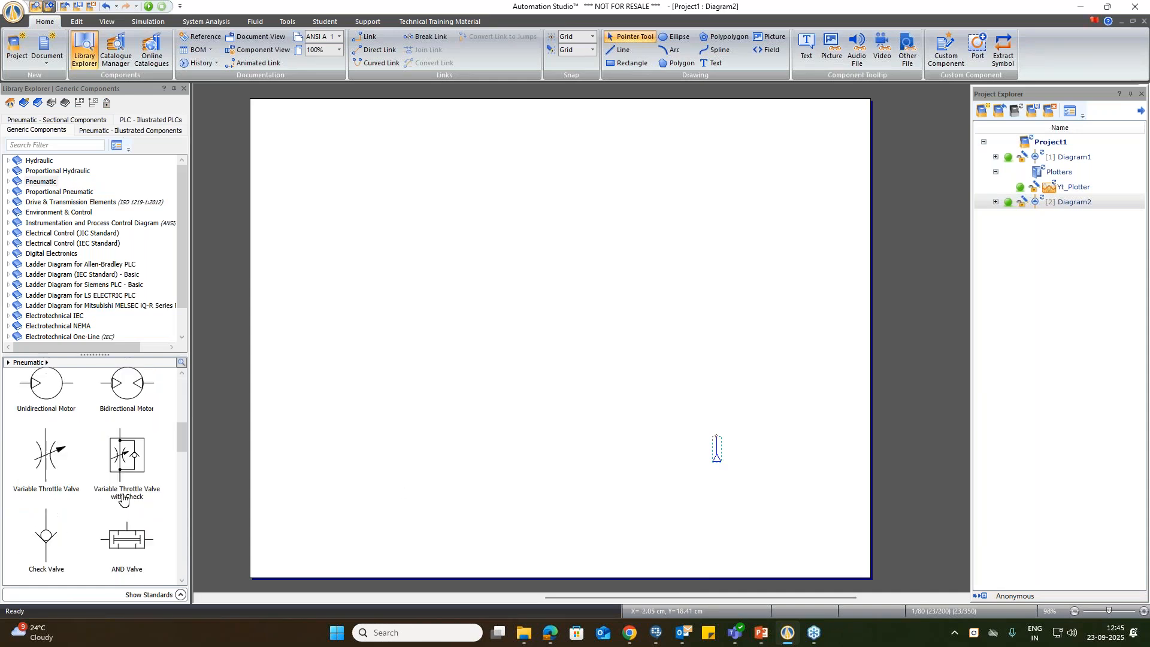
pyautogui.scroll(-10, 123, 501)
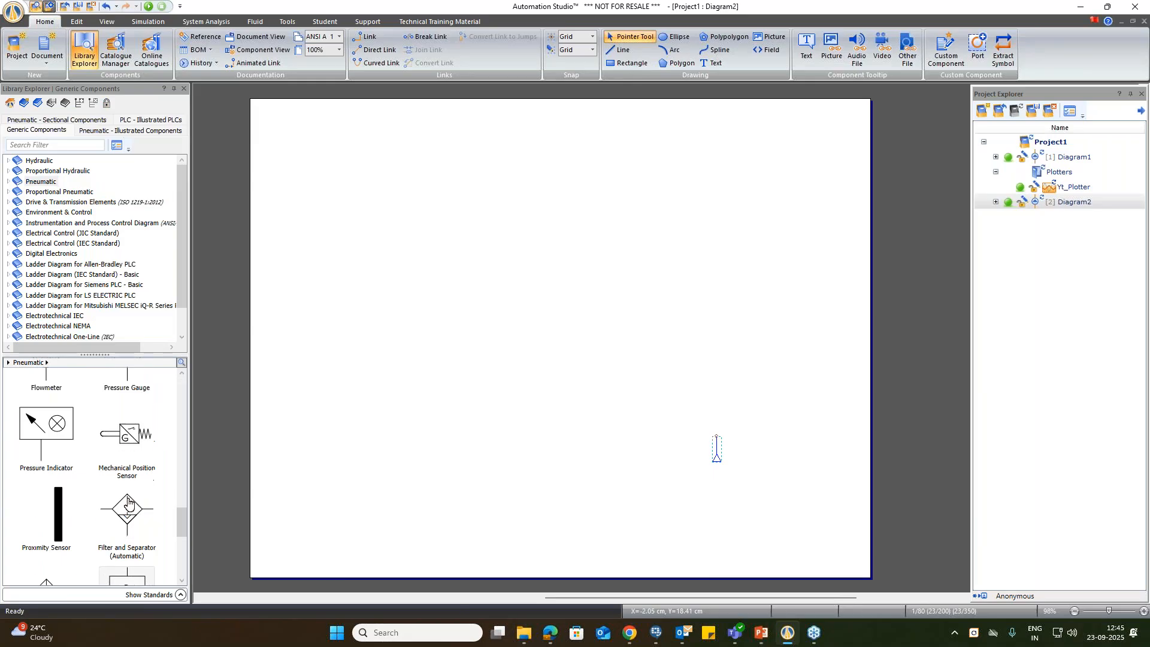
pyautogui.scroll(10, 129, 503)
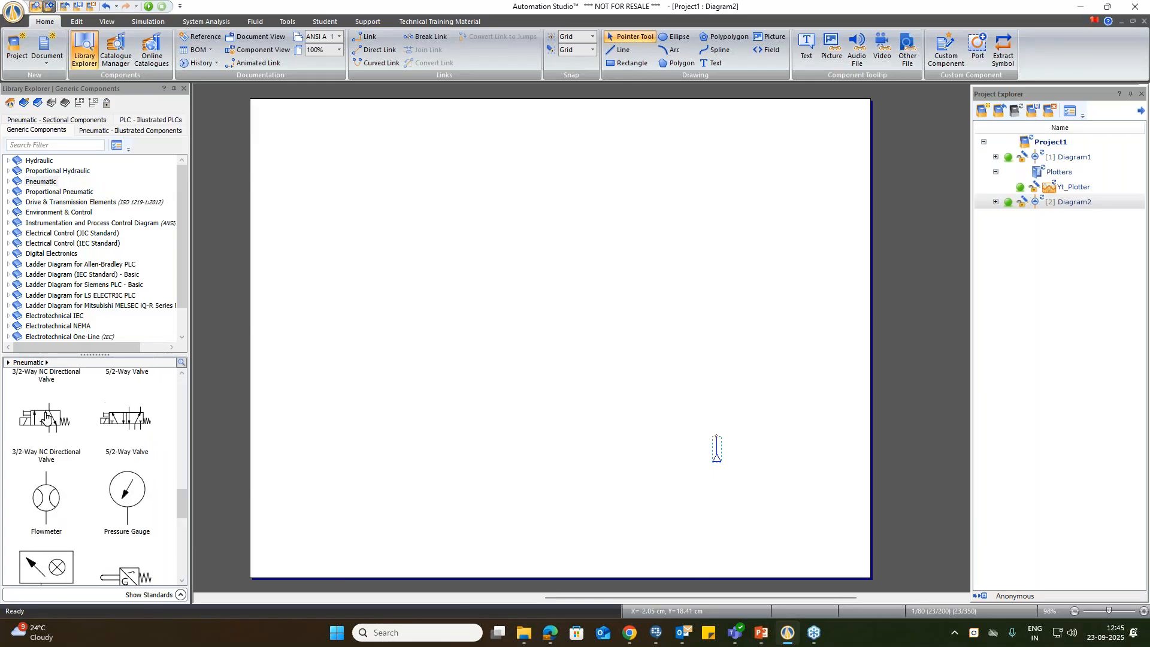
pyautogui.click(8, 182)
pyautogui.scroll(-4, 48, 299)
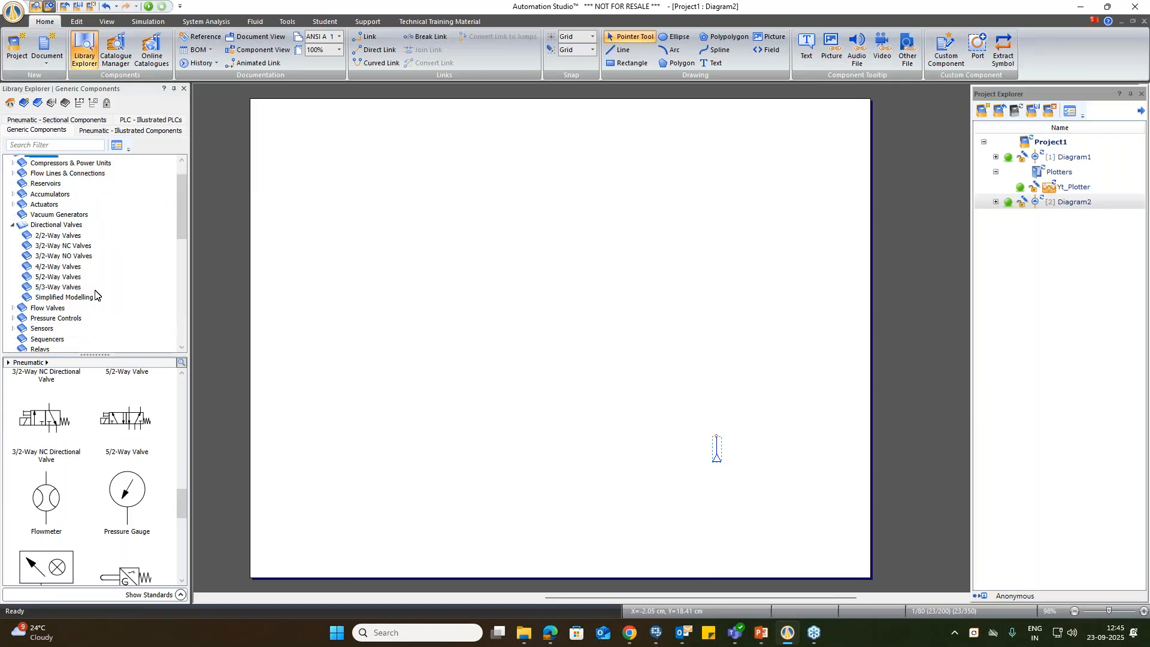
pyautogui.click(50, 334)
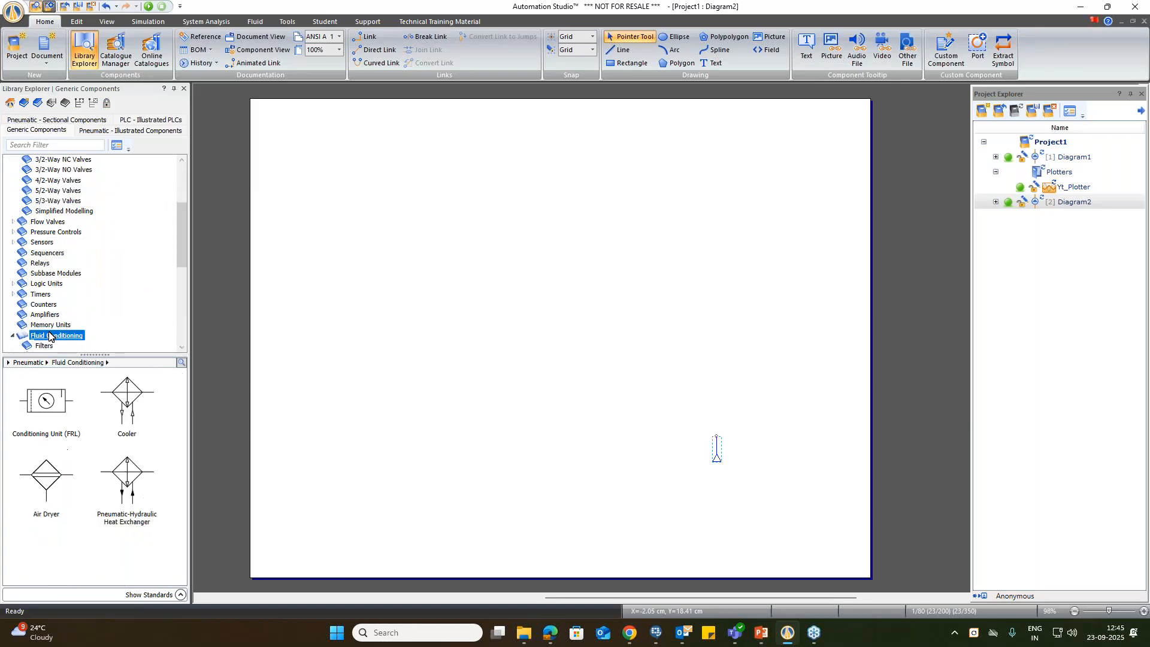
pyautogui.click(61, 405)
pyautogui.moveTo(61, 405); pyautogui.dragTo(669, 419)
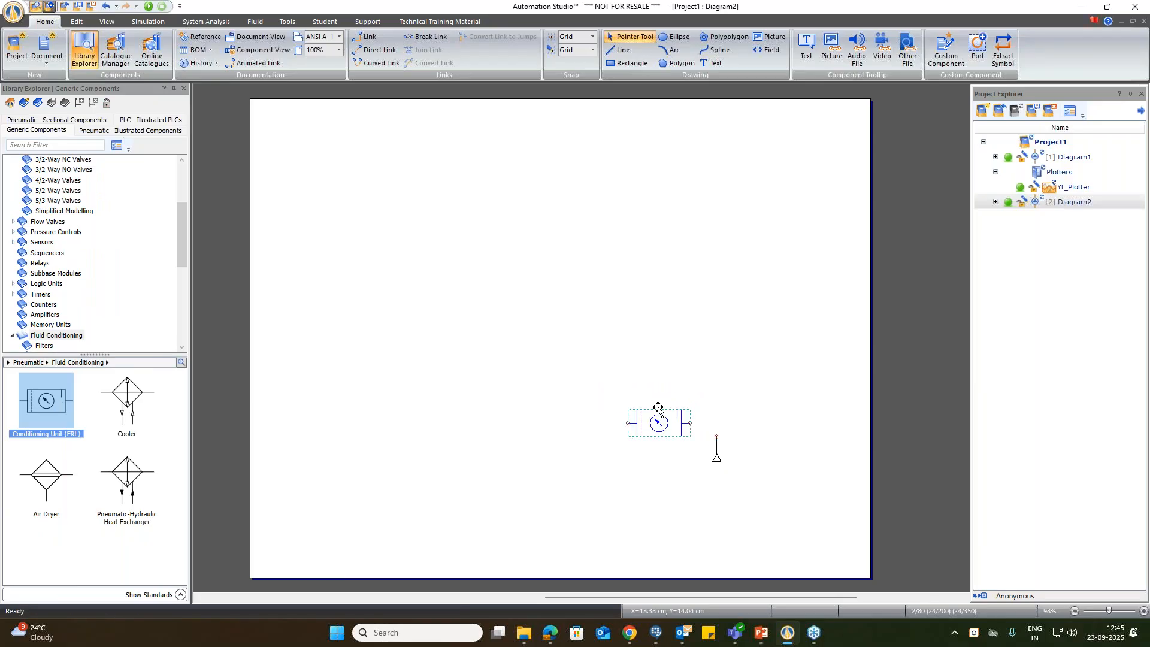
pyautogui.click(724, 419)
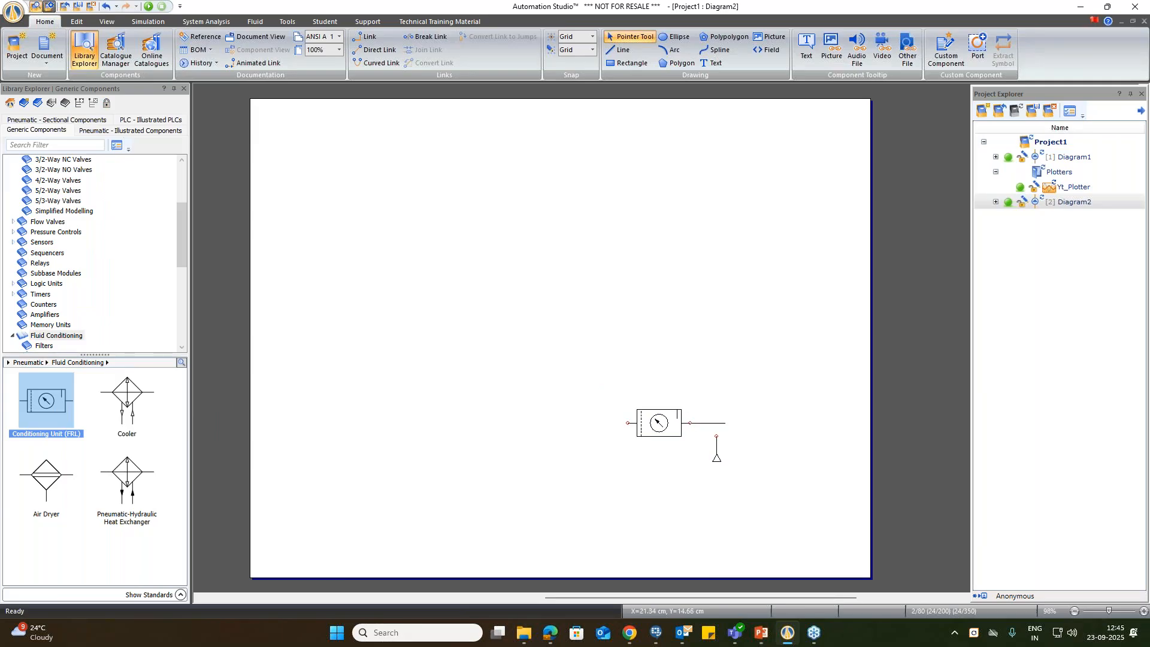
# Step: Turn on the diagram grid and place a lever-operated 2/2-Way Directional Valve above and left of the conditioning unit
pyautogui.click(109, 22)
pyautogui.click(125, 37)
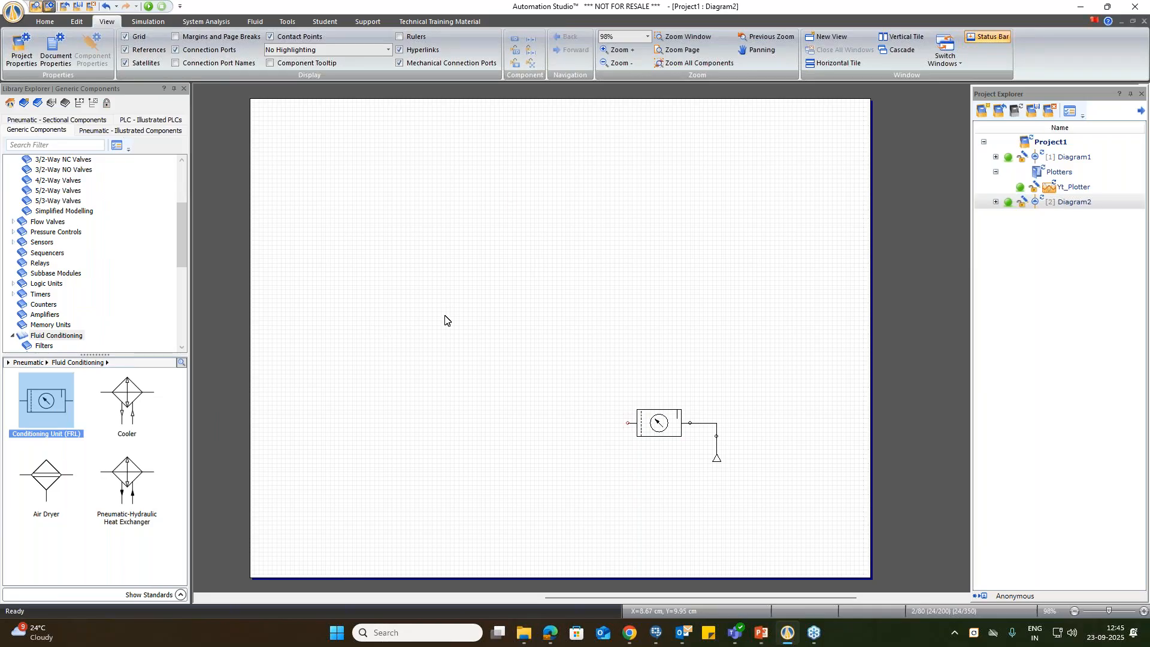
pyautogui.scroll(1, 57, 203)
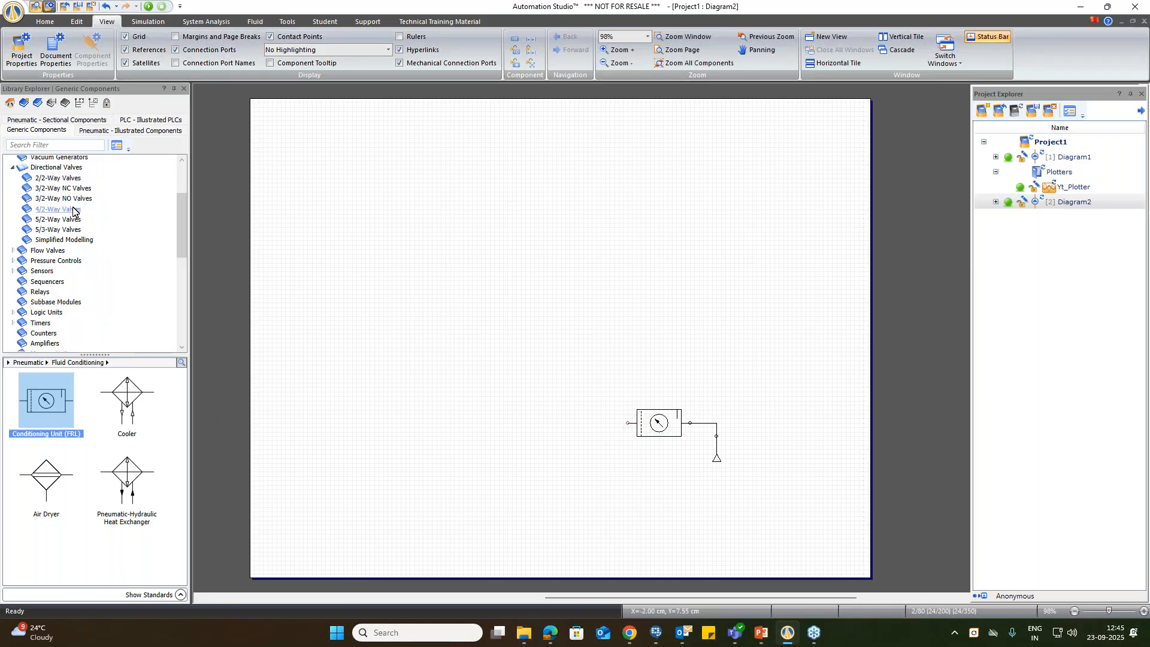
pyautogui.click(54, 178)
pyautogui.moveTo(46, 400); pyautogui.dragTo(582, 371)
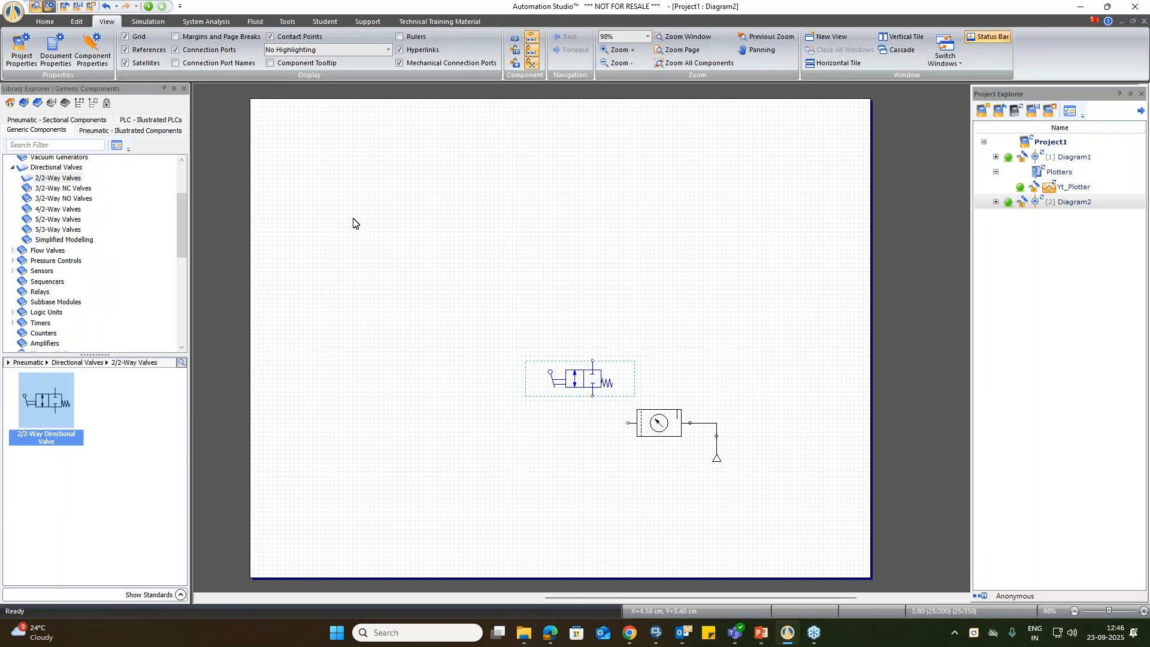
# Step: Place a lever-operated, spring-return 3/2-Way NC Directional Valve in the diagram, above and left of the 2/2-way valve
pyautogui.scroll(2, 78, 266)
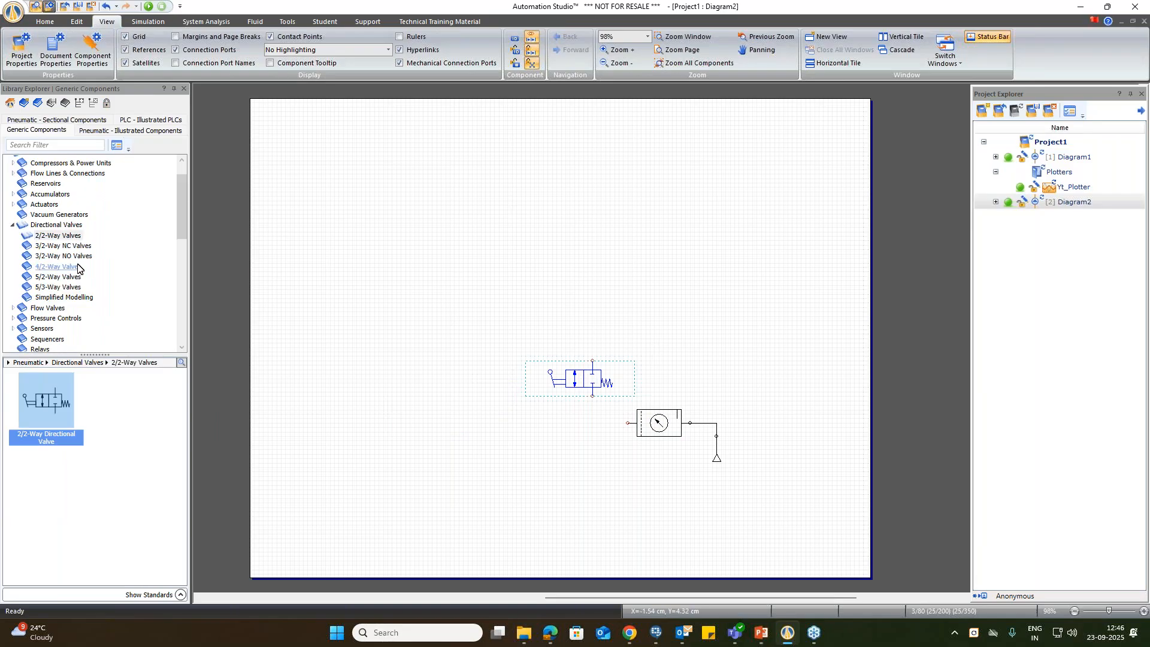
pyautogui.click(53, 247)
pyautogui.moveTo(58, 406); pyautogui.dragTo(439, 293)
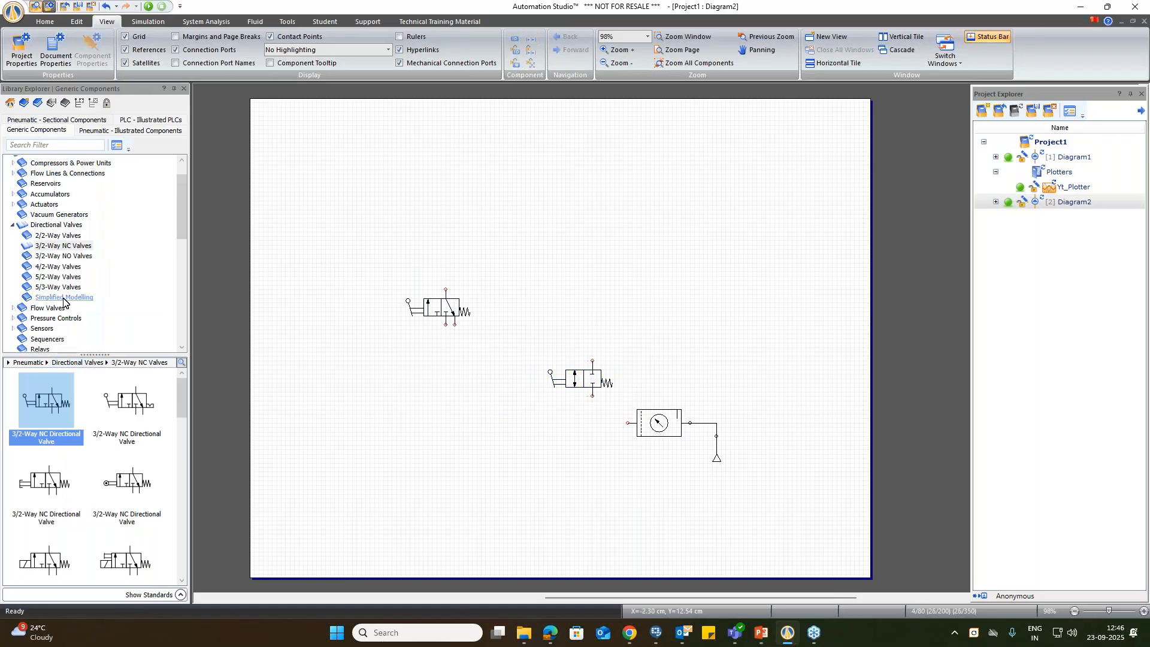
# Step: Place a pilot-operated, spring-return 5/2-Way Directional Valve level with the 3/2-way valve, on the diagram's right side
pyautogui.click(48, 278)
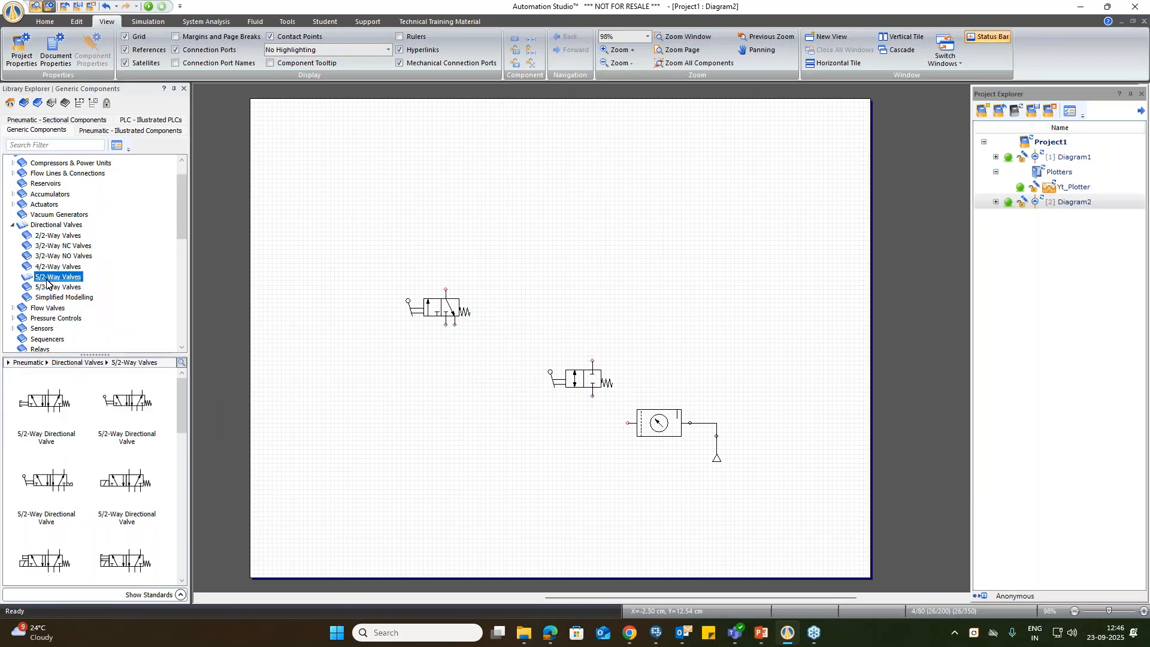
pyautogui.scroll(-1, 110, 455)
pyautogui.scroll(1, 110, 455)
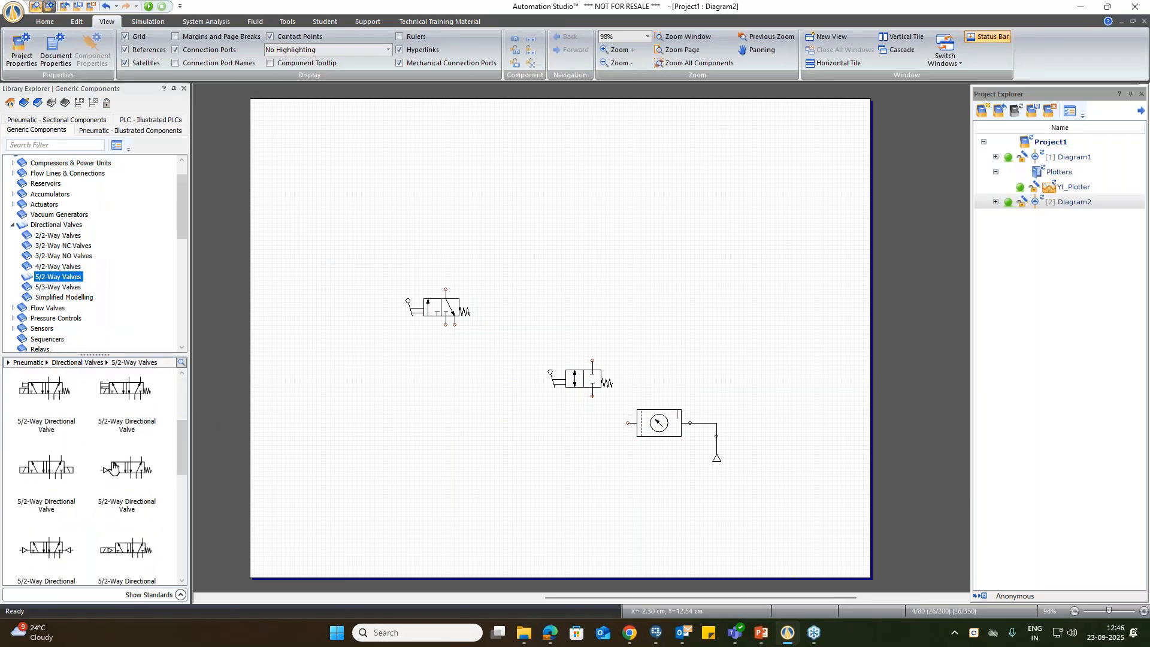
pyautogui.moveTo(135, 473)
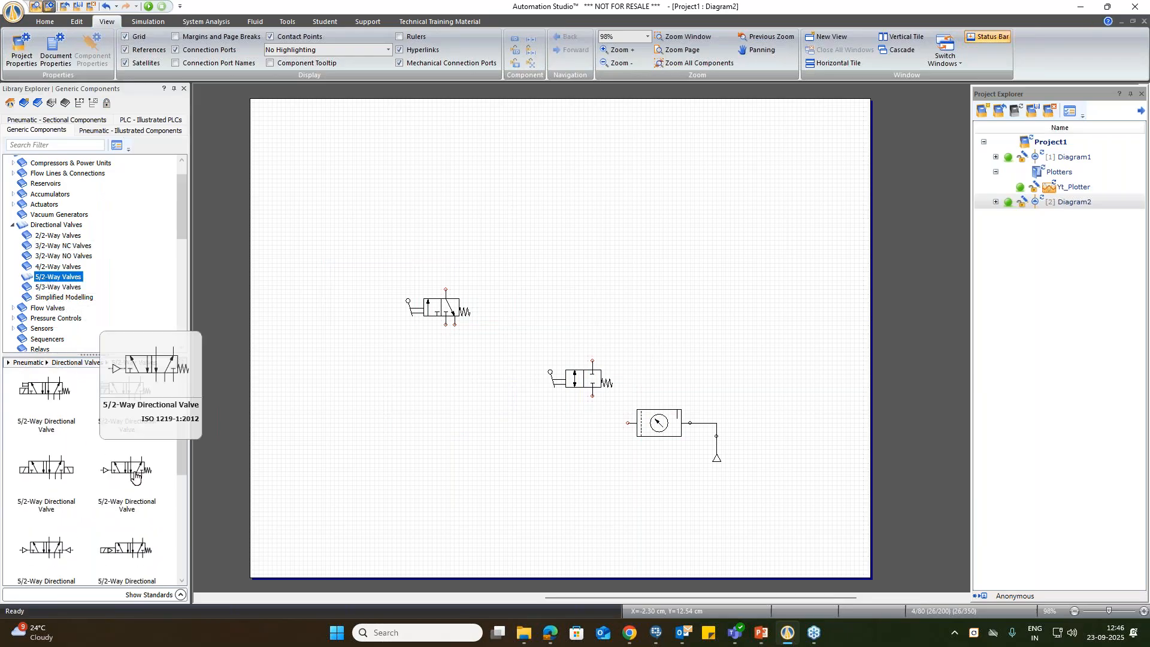
pyautogui.moveTo(135, 473); pyautogui.dragTo(657, 288)
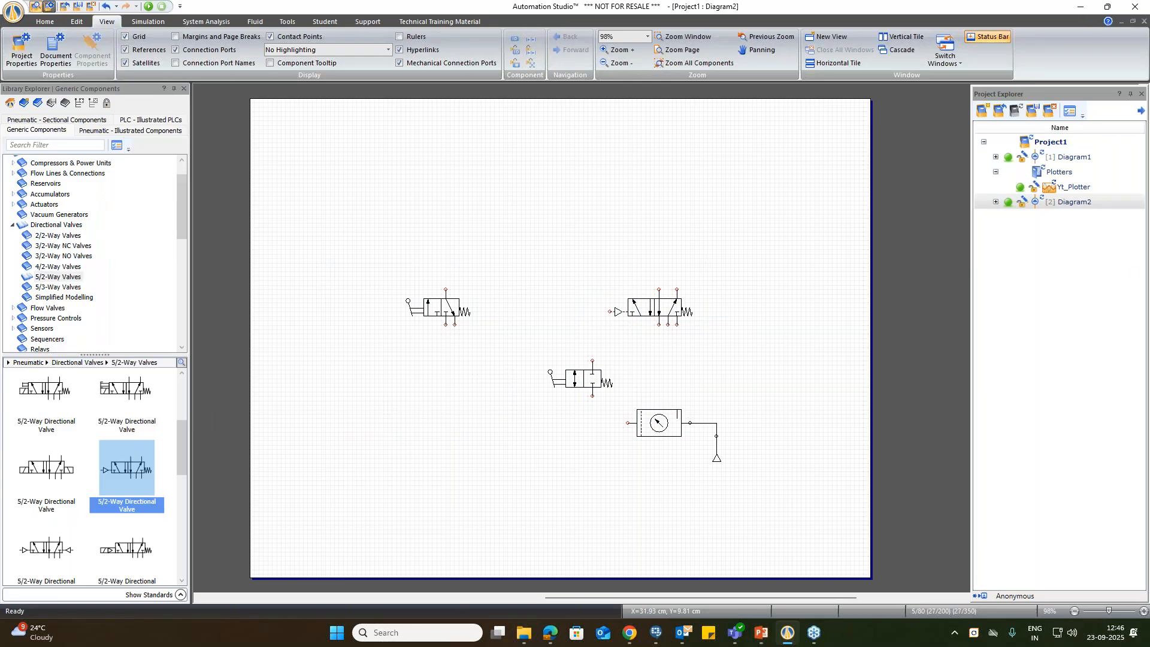
# Step: Place a roller-operated 3/2-Way NC Directional Valve and orient it vertically, roller up, between the lever-operated 3/2-way and 5/2-way valves
pyautogui.click(55, 248)
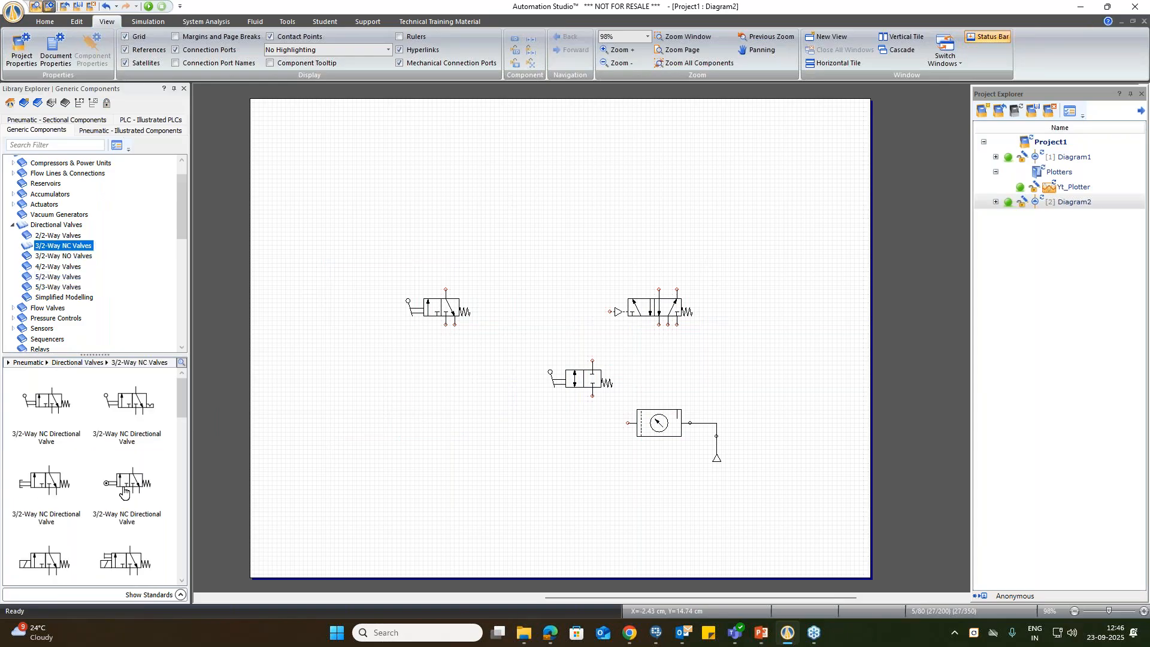
pyautogui.moveTo(134, 485); pyautogui.dragTo(506, 443)
pyautogui.click(502, 452)
pyautogui.moveTo(502, 448); pyautogui.dragTo(508, 312)
pyautogui.moveTo(507, 308); pyautogui.dragTo(504, 317)
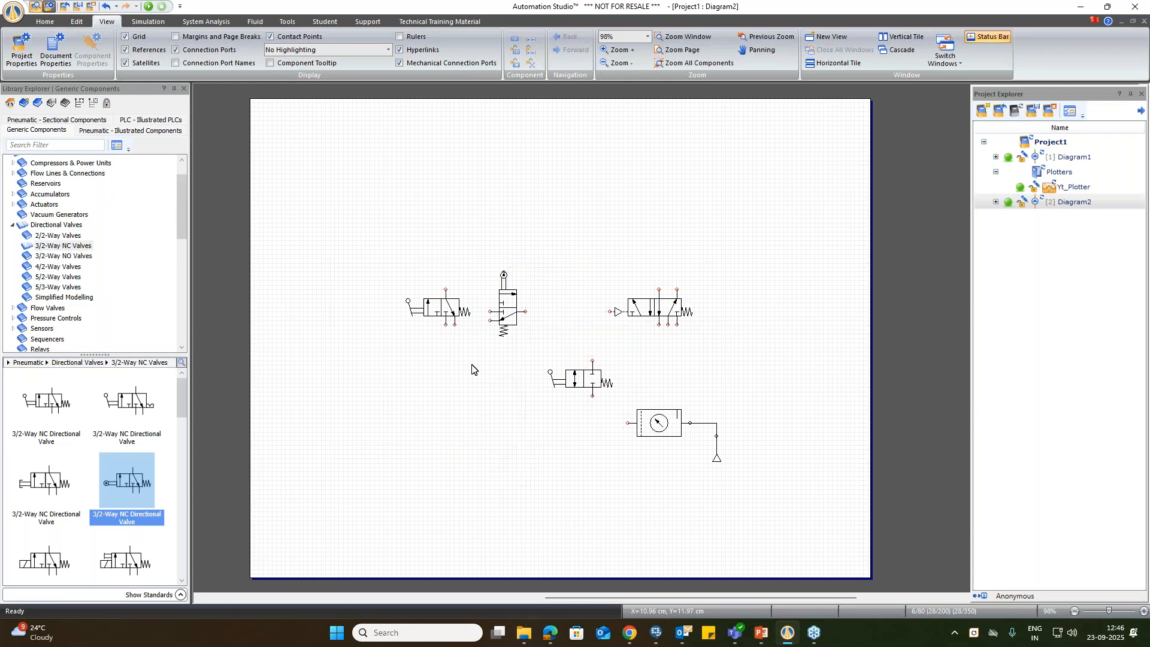
# Step: Place a Single-Acting Cylinder with Spring Return above the lever-operated 3/2-way valve
pyautogui.click(42, 204)
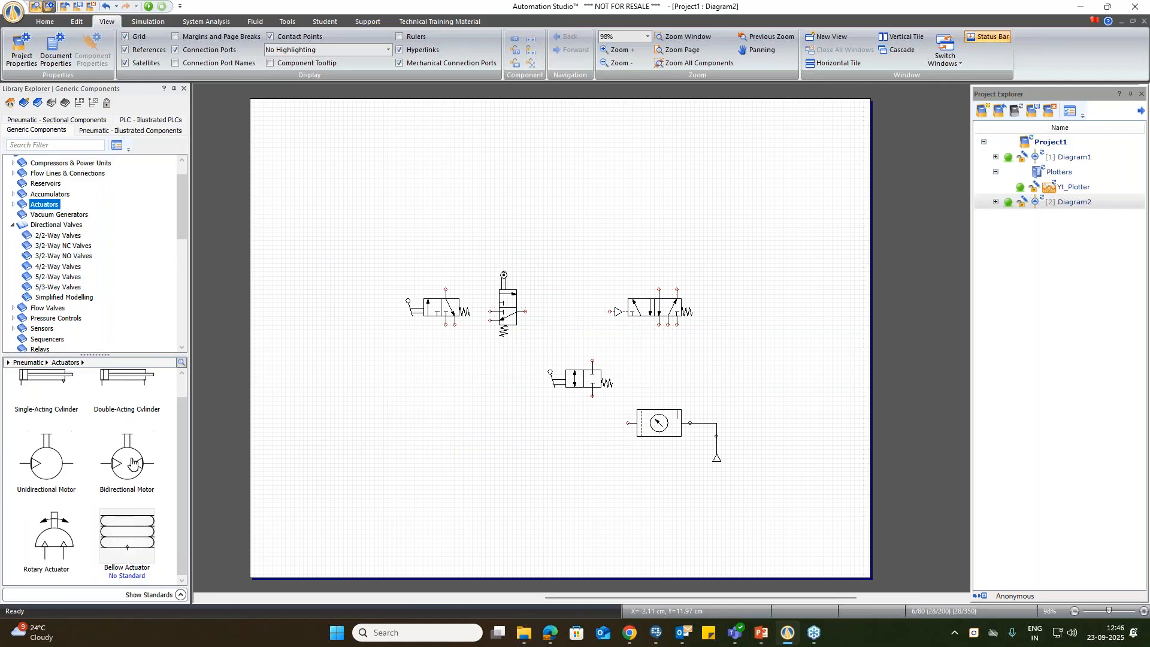
pyautogui.scroll(-1, 15, 204)
pyautogui.click(13, 176)
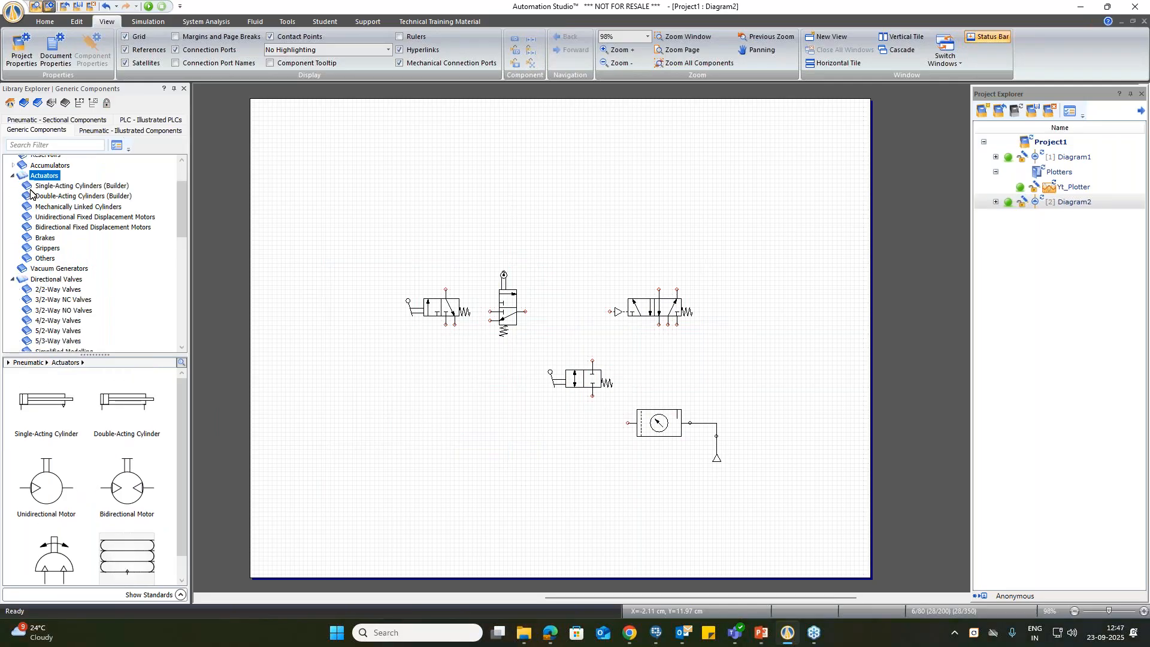
pyautogui.click(66, 185)
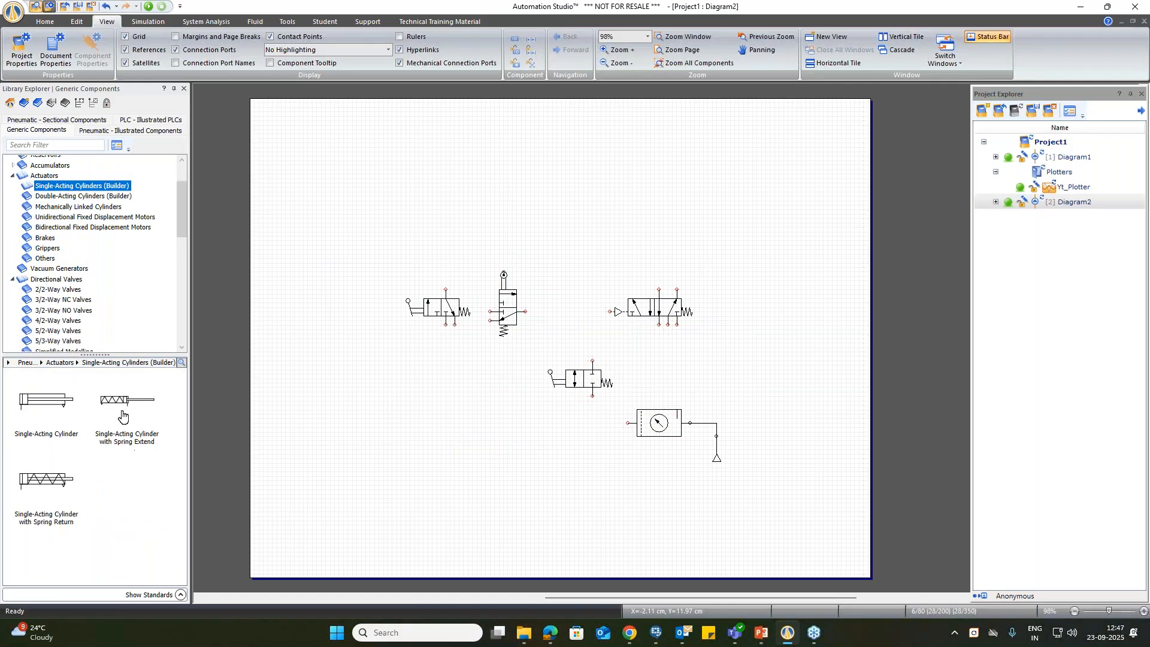
pyautogui.moveTo(45, 482); pyautogui.dragTo(417, 238)
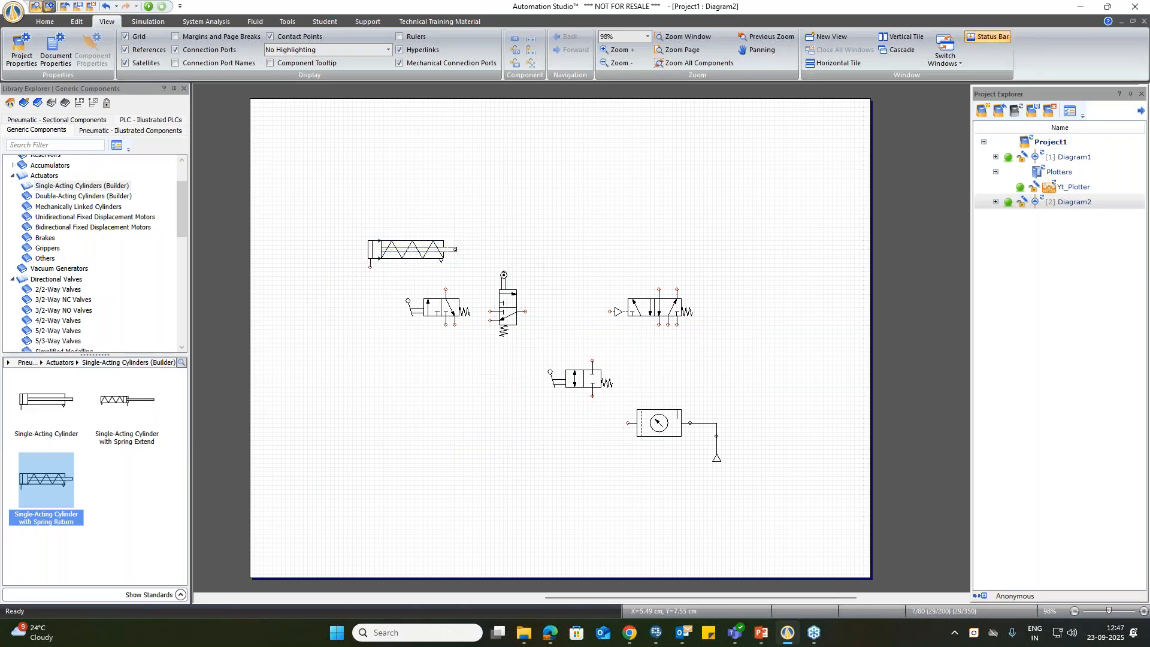
# Step: Link the single-acting cylinder's port to the lever-operated 3/2-way valve's outlet and shift the cylinder slightly down
pyautogui.moveTo(370, 266); pyautogui.dragTo(450, 285)
pyautogui.click(428, 254)
pyautogui.moveTo(427, 254); pyautogui.dragTo(428, 258)
pyautogui.click(564, 246)
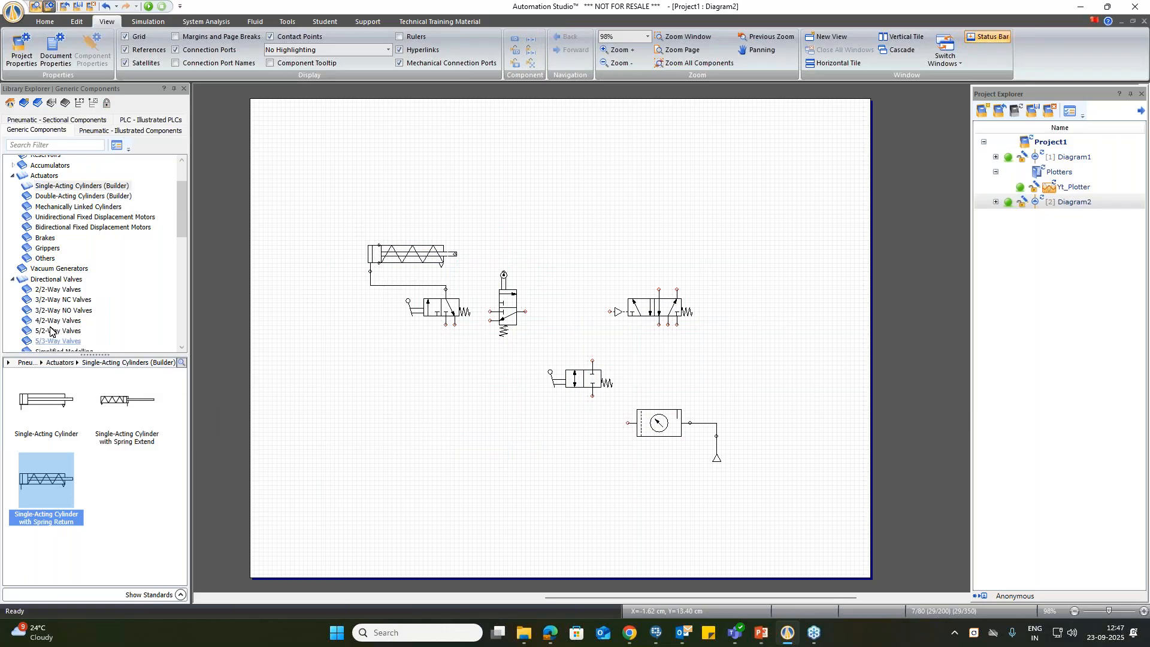
# Step: Place a Double-Acting Cylinder above the pilot-operated 5/2-way valve
pyautogui.click(58, 197)
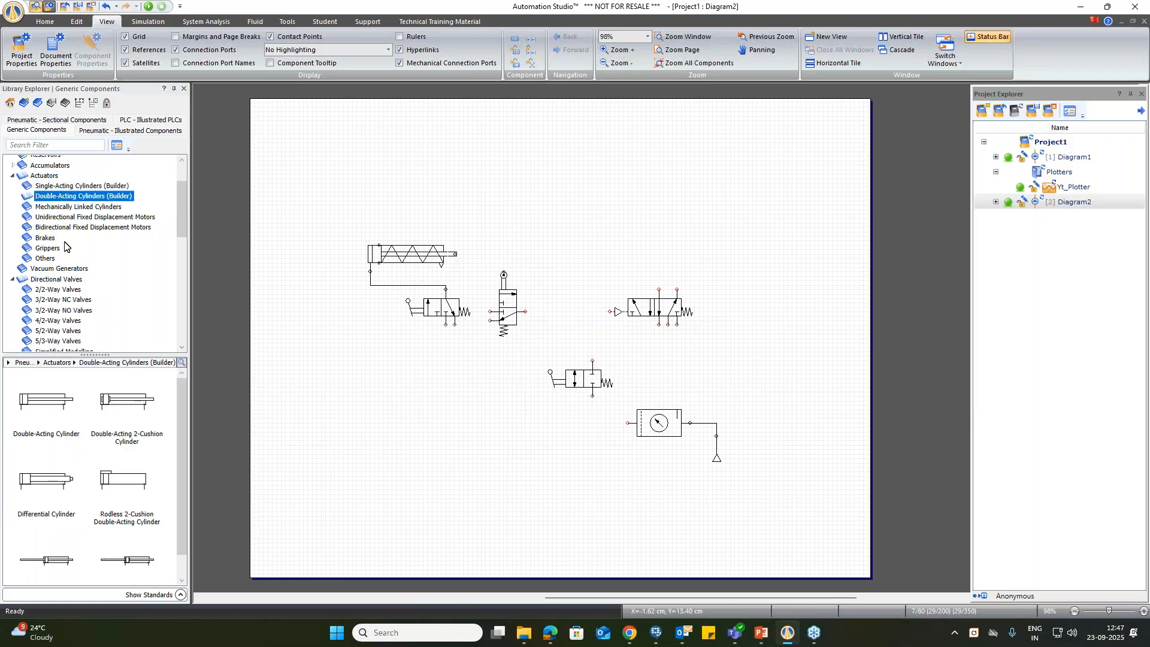
pyautogui.moveTo(52, 407); pyautogui.dragTo(672, 239)
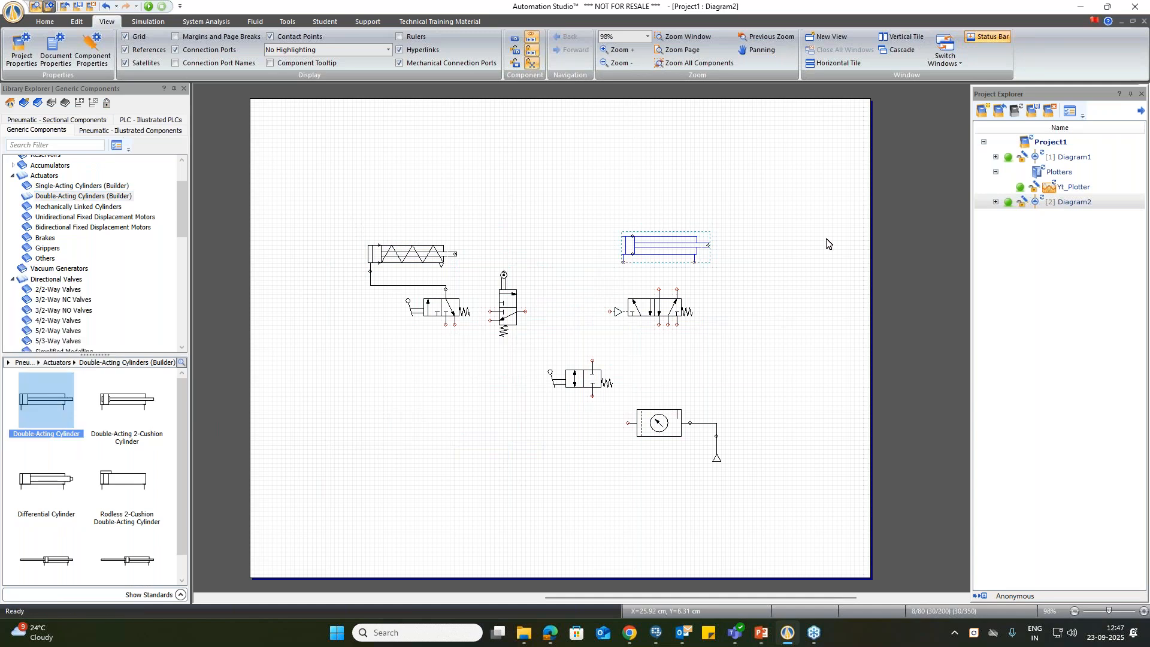
# Step: Link the lever-operated 3/2-way valve's supply port to the 2/2-way valve's upper port, and the 2/2-way valve's lower port to the conditioning unit
pyautogui.rightClick(485, 404)
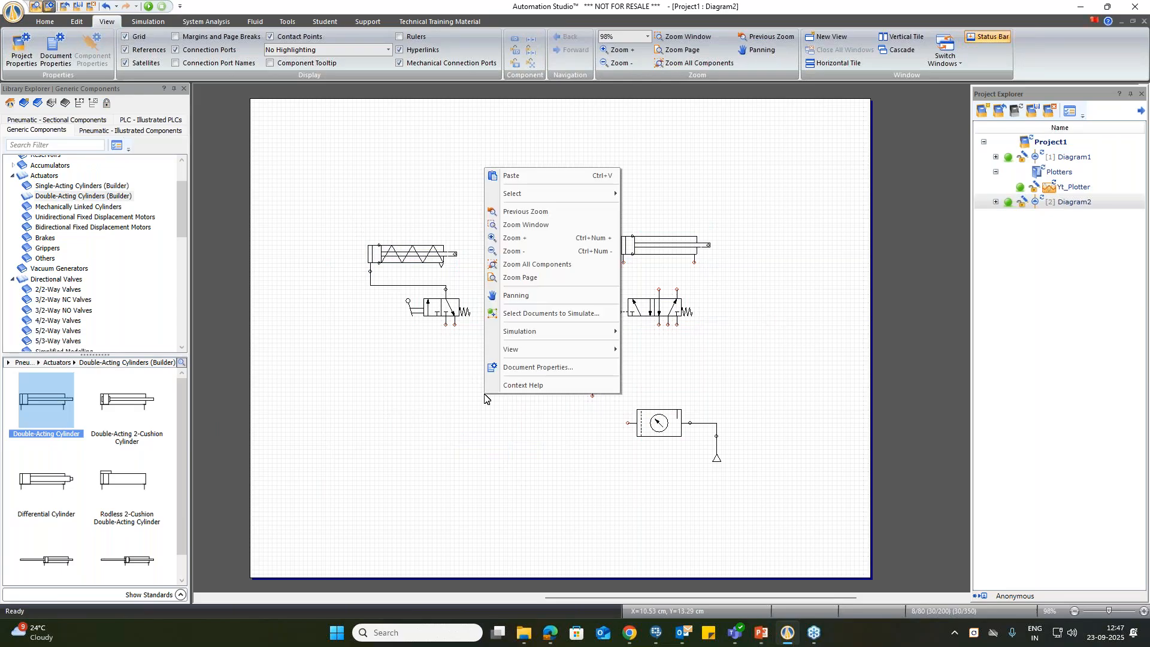
pyautogui.click(527, 280)
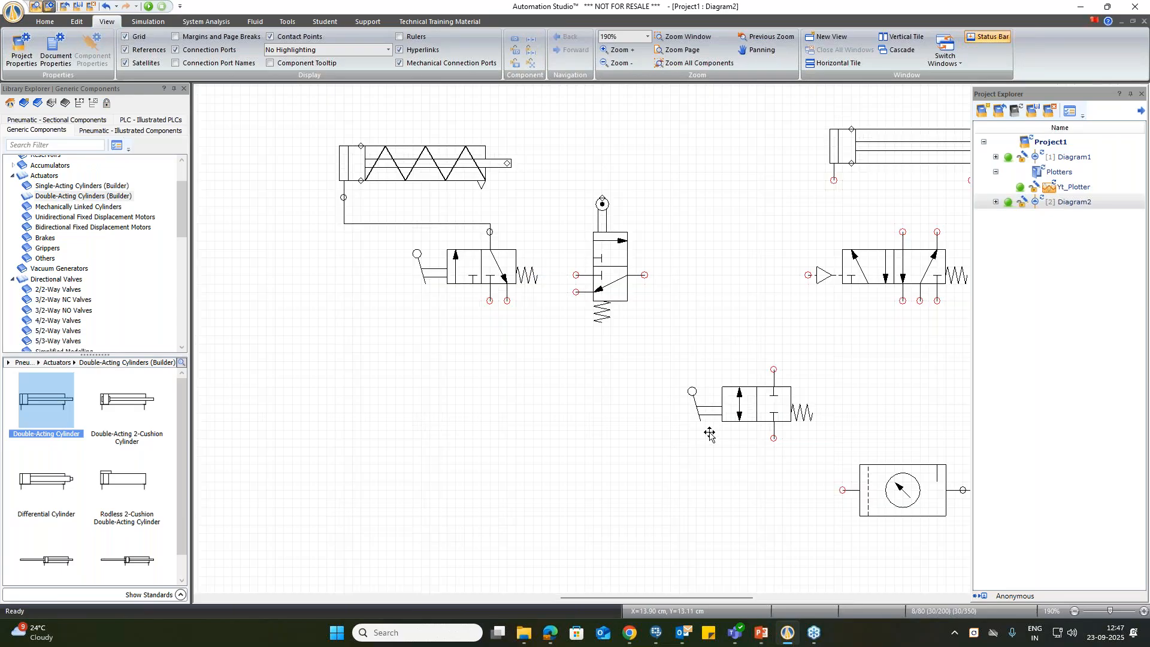
pyautogui.moveTo(603, 597); pyautogui.dragTo(628, 598)
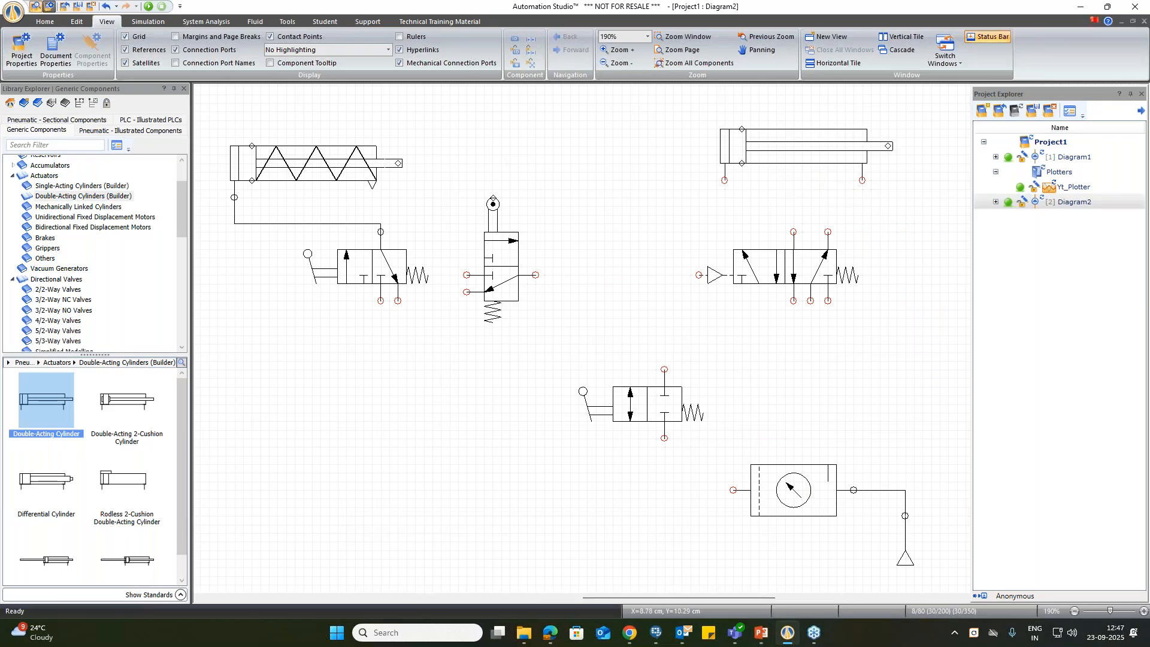
pyautogui.click(380, 301)
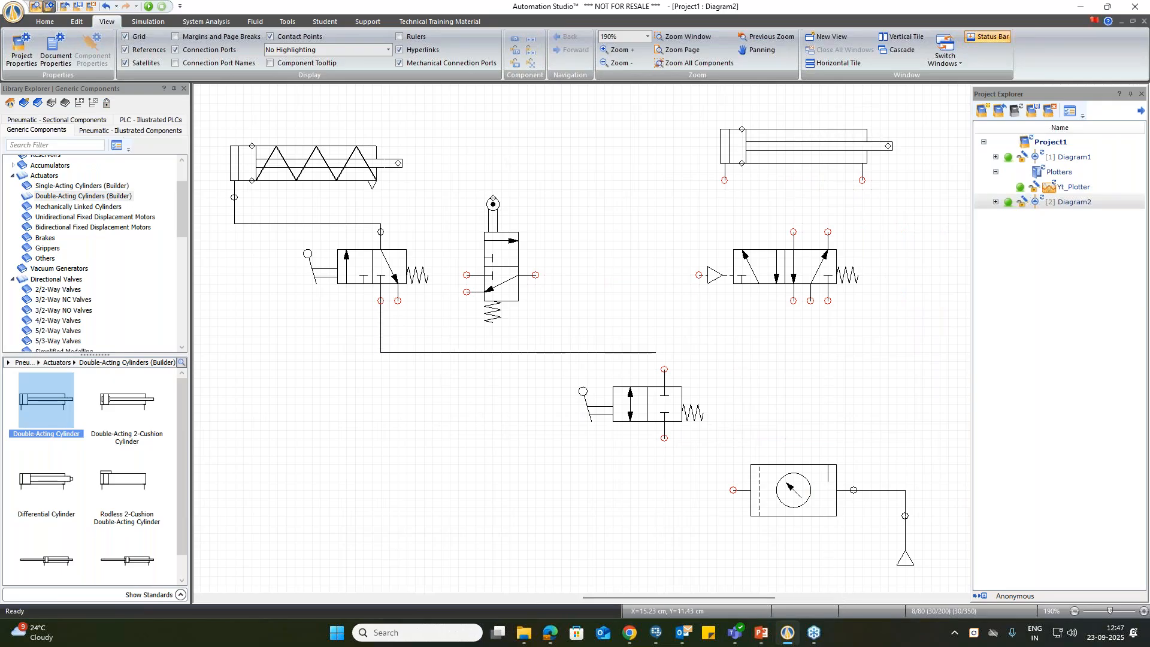
pyautogui.click(663, 370)
# Step: Connect the roller valve's supply port to the common supply line and its outlet to the 5/2-way valve's pilot port
pyautogui.click(467, 275)
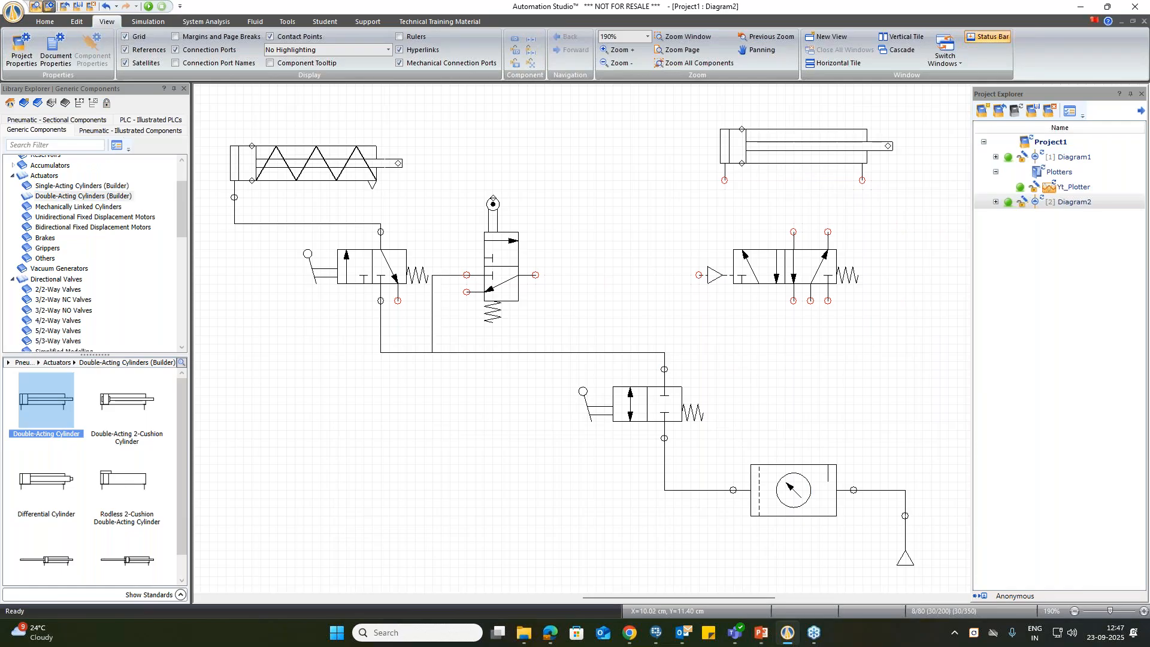
pyautogui.click(536, 274)
pyautogui.click(699, 275)
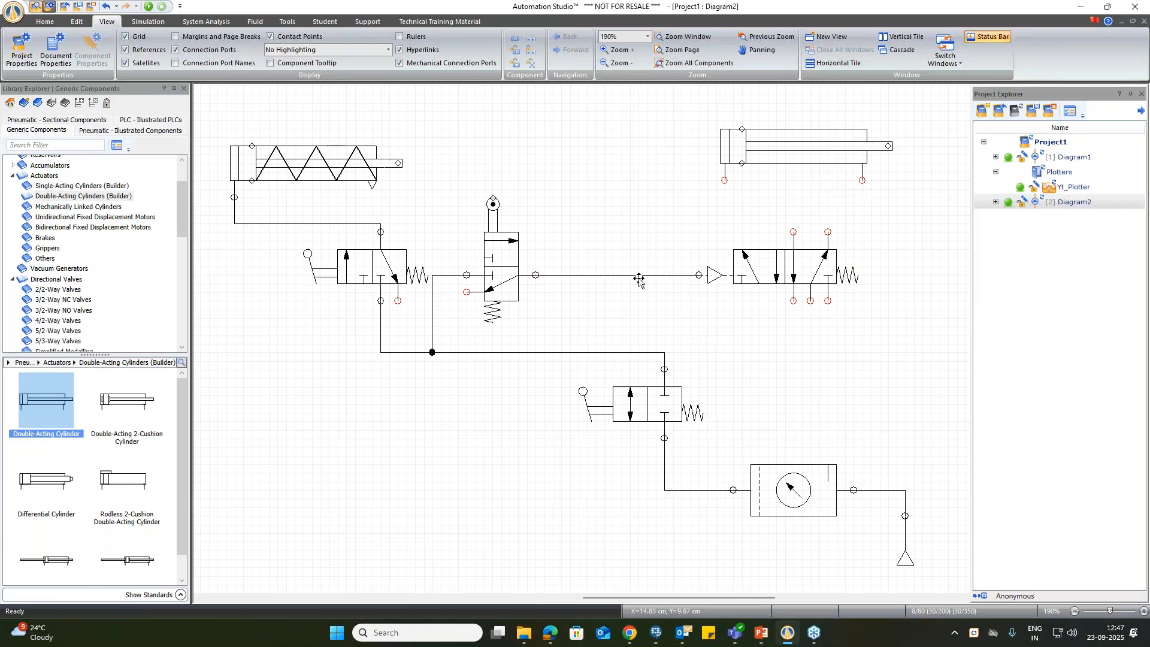
# Step: Set the 5/2-way valve's control line type to Pilot, and connect the valve to the common supply line and the double-acting cylinder's ports
pyautogui.click(630, 286)
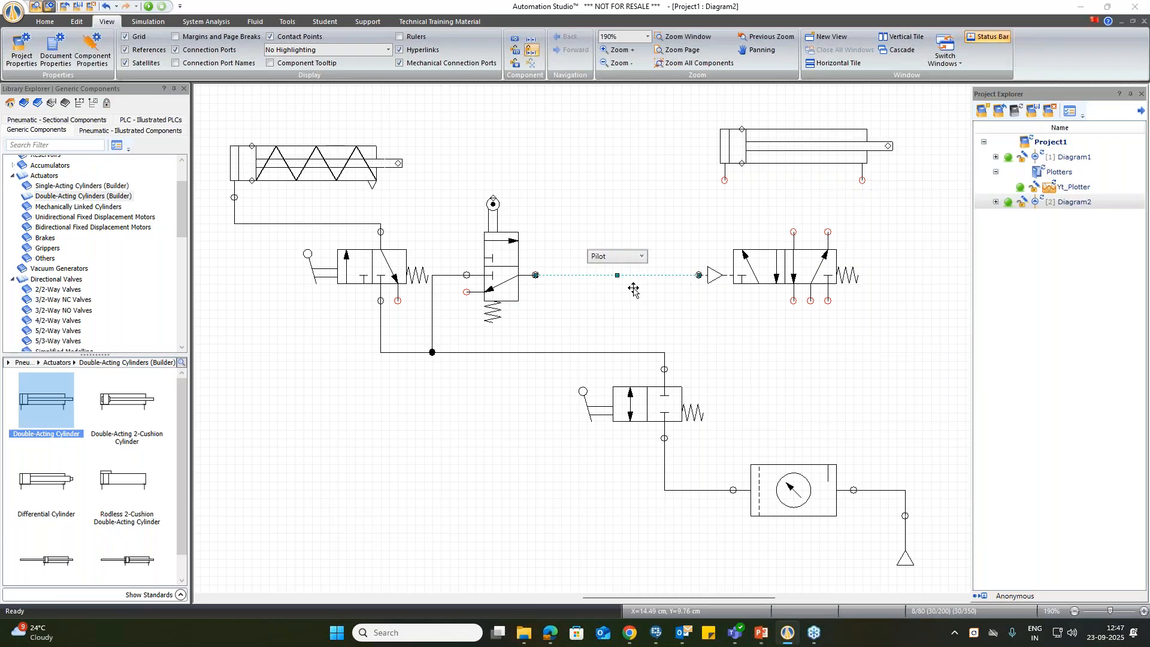
pyautogui.click(731, 316)
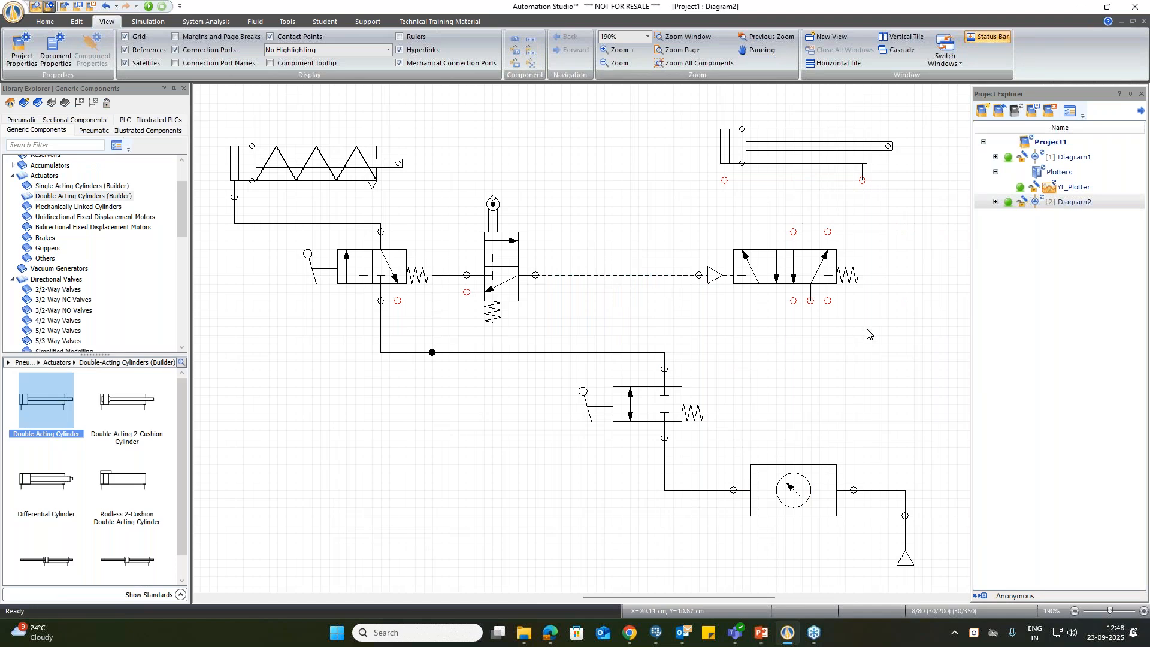
pyautogui.click(663, 352)
pyautogui.click(793, 232)
pyautogui.click(827, 232)
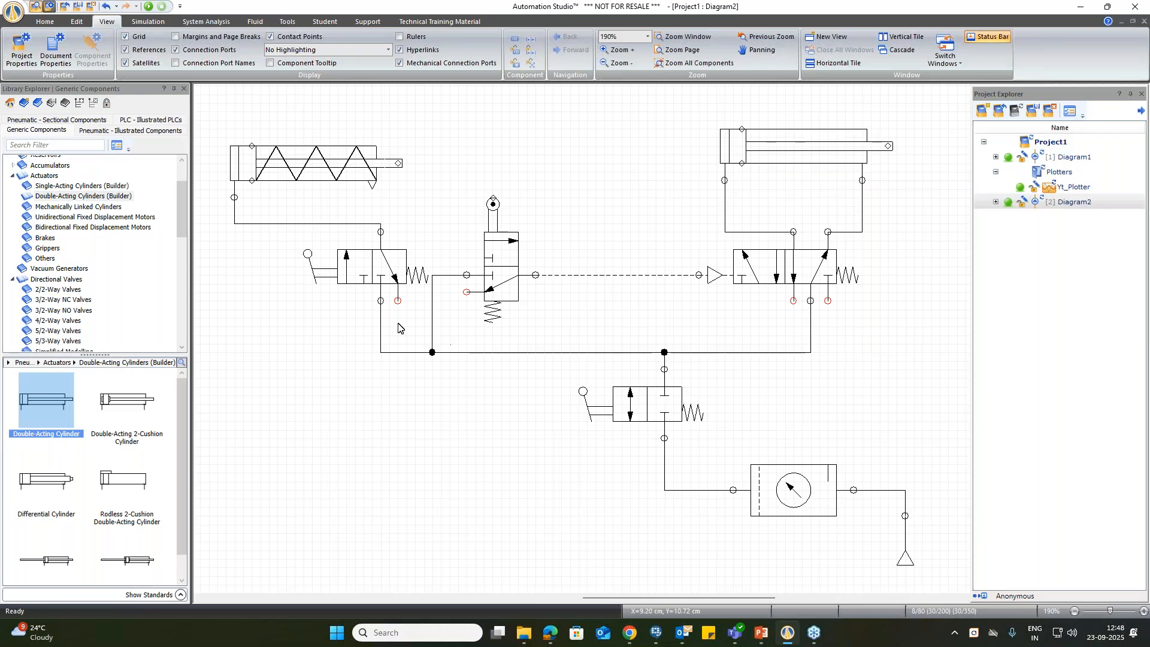
# Step: Place Exhaust symbols on the exhaust ports of the lever-operated 3/2-way valve, the roller valve and the 5/2-way valve
pyautogui.scroll(2, 54, 169)
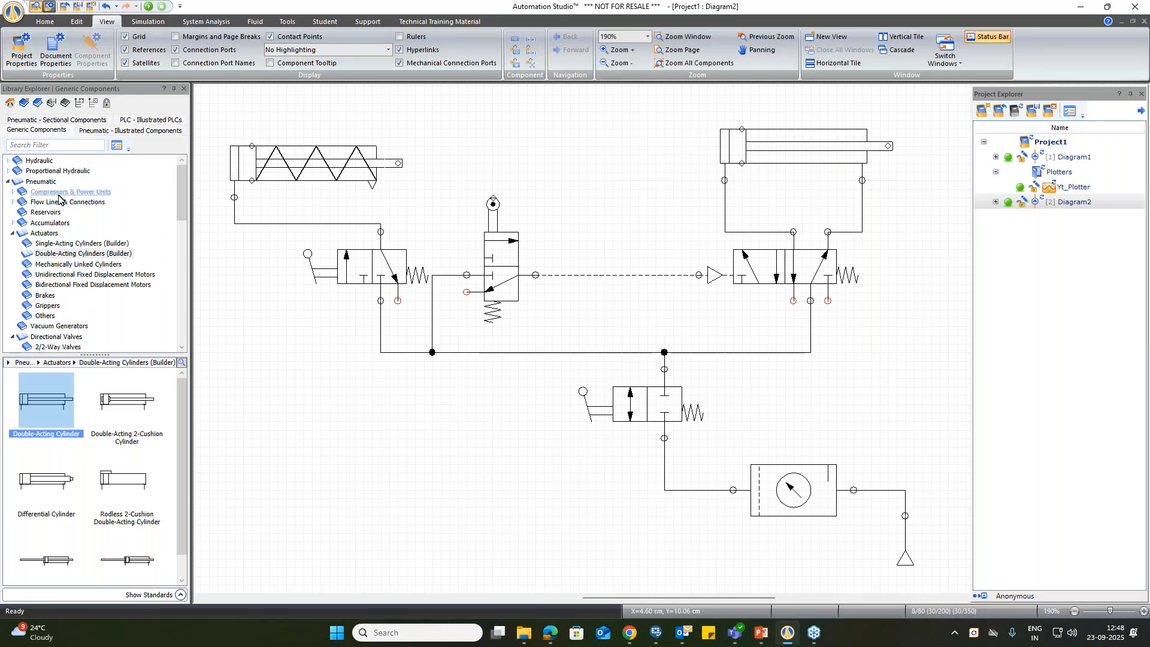
pyautogui.click(41, 182)
pyautogui.moveTo(46, 479); pyautogui.dragTo(797, 302)
pyautogui.hotkey('ctrl', 'r')
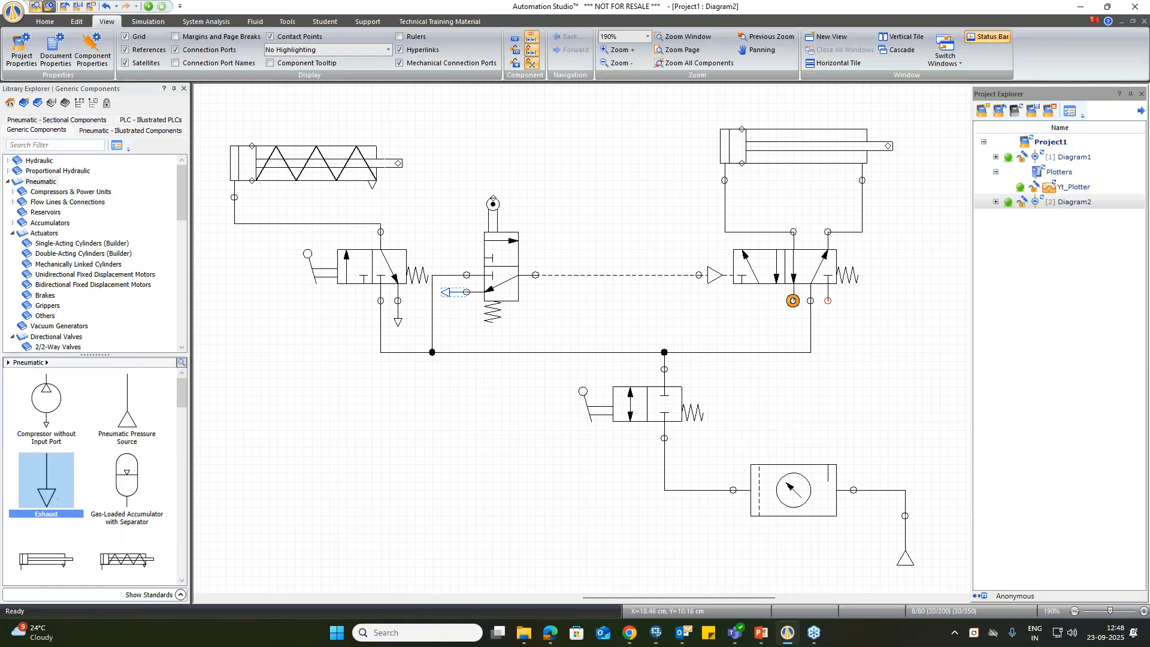
pyautogui.moveTo(46, 497); pyautogui.dragTo(832, 315)
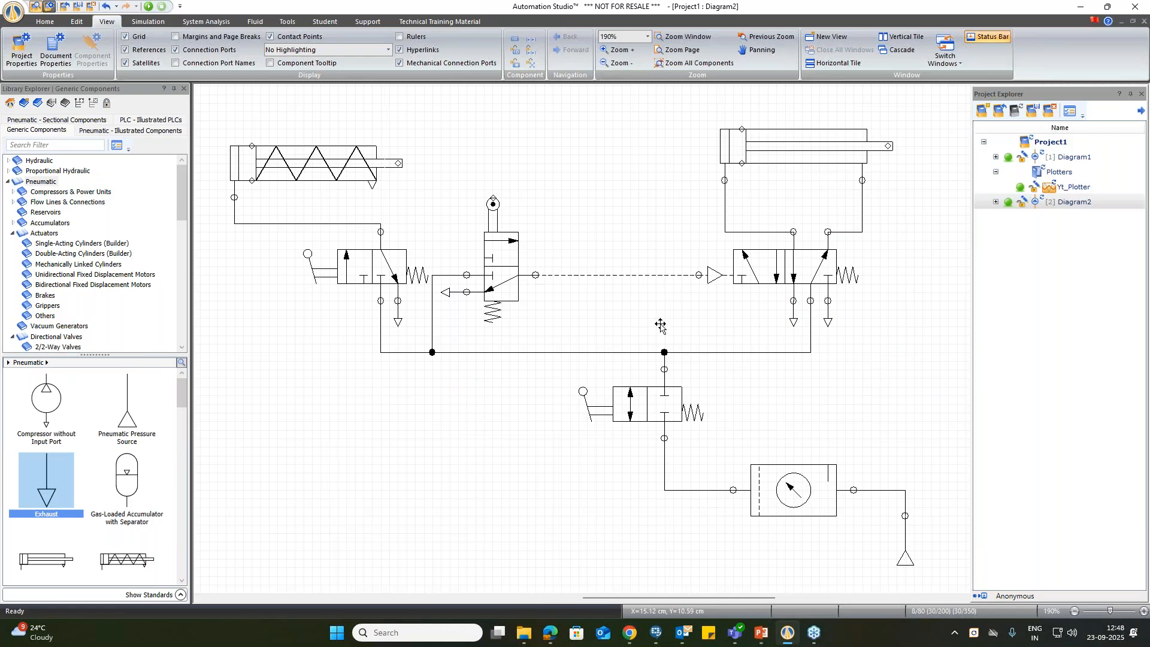
# Step: Turn on Highlight Components in Diagram2's document properties and apply the change
pyautogui.click(49, 6)
pyautogui.click(95, 39)
pyautogui.scroll(-3, 419, 545)
pyautogui.click(397, 553)
pyautogui.moveTo(661, 214); pyautogui.dragTo(637, 105)
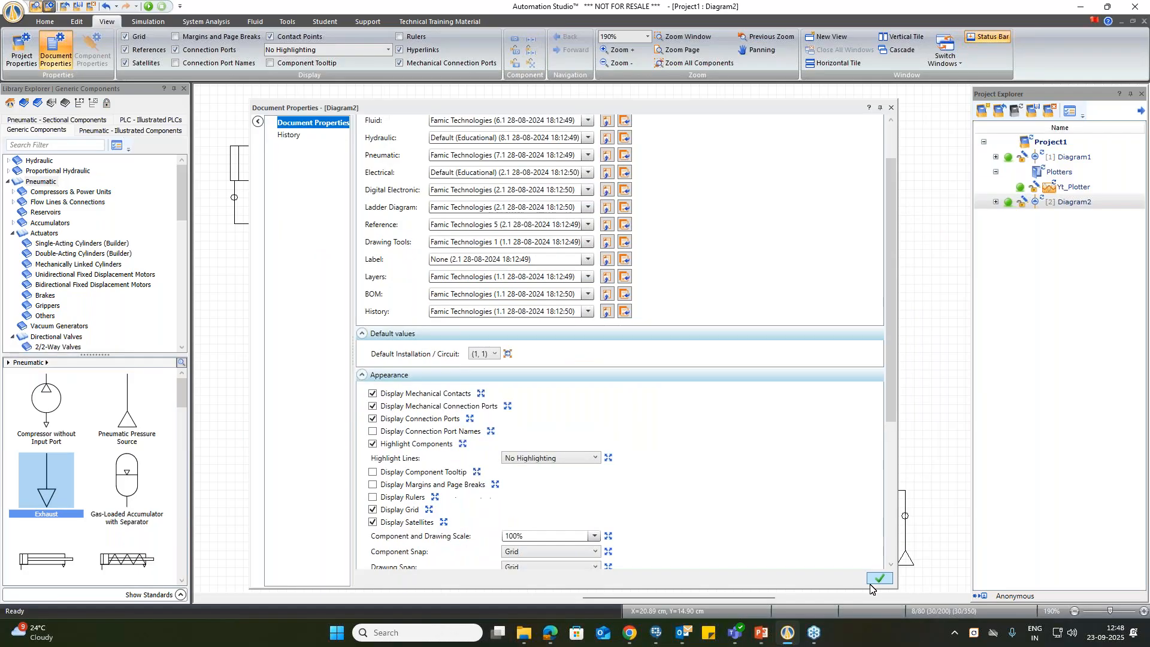
pyautogui.click(873, 581)
pyautogui.click(891, 108)
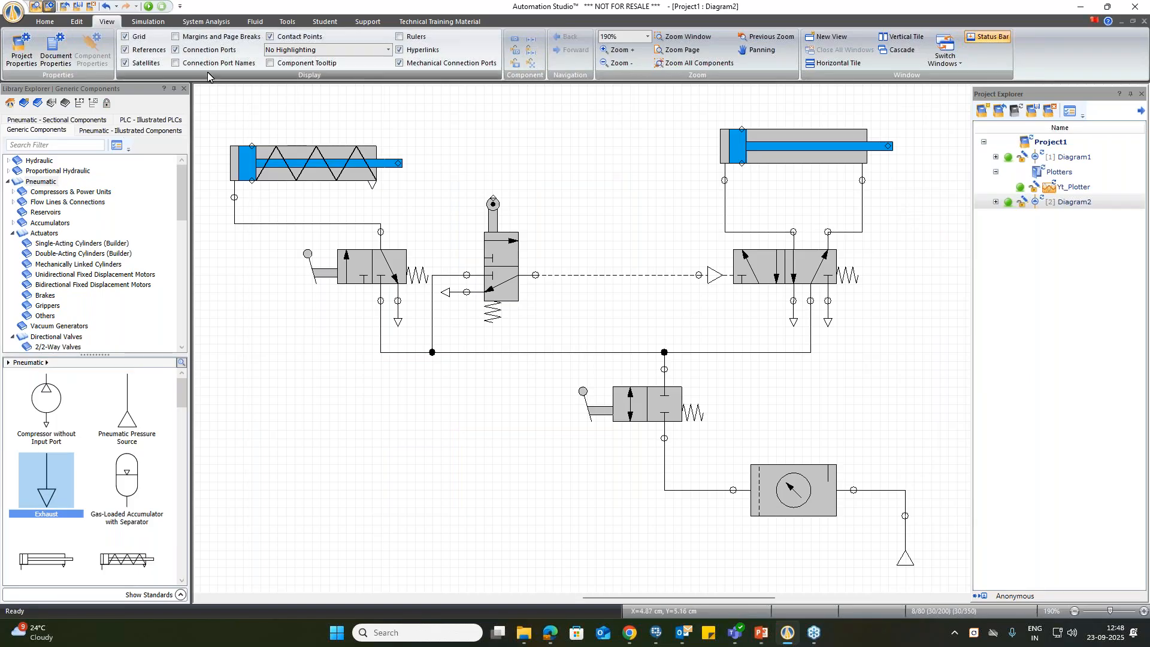
# Step: Simulate the circuit, bring up the conditioning unit's pressure setting, and stop the simulation
pyautogui.click(148, 6)
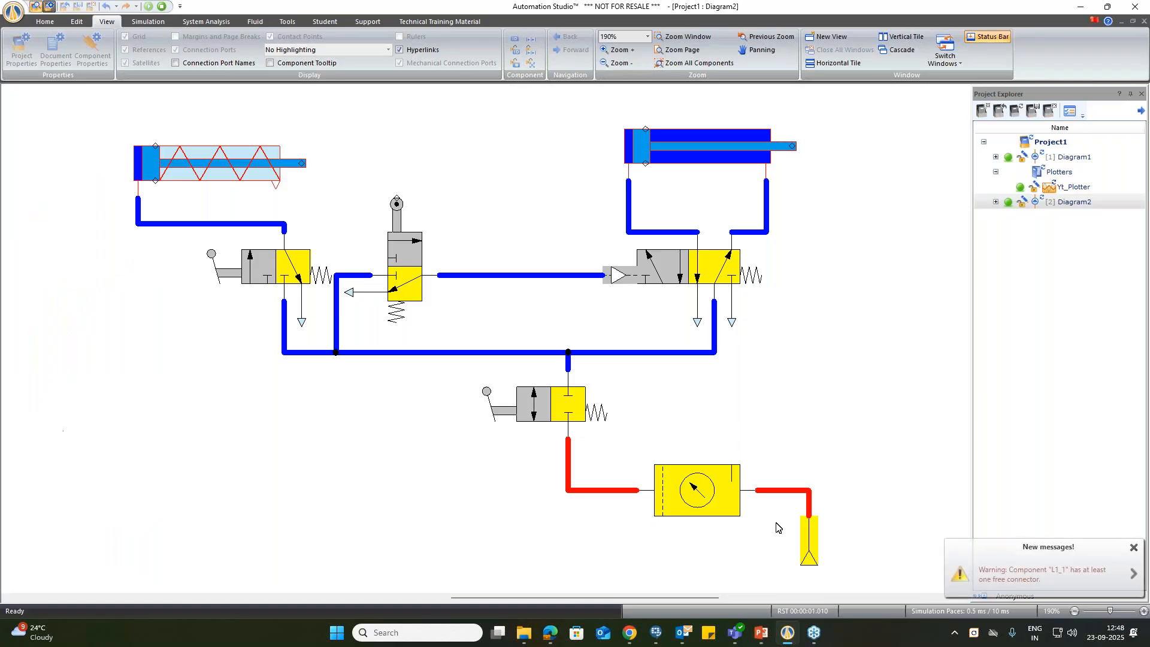
pyautogui.click(712, 514)
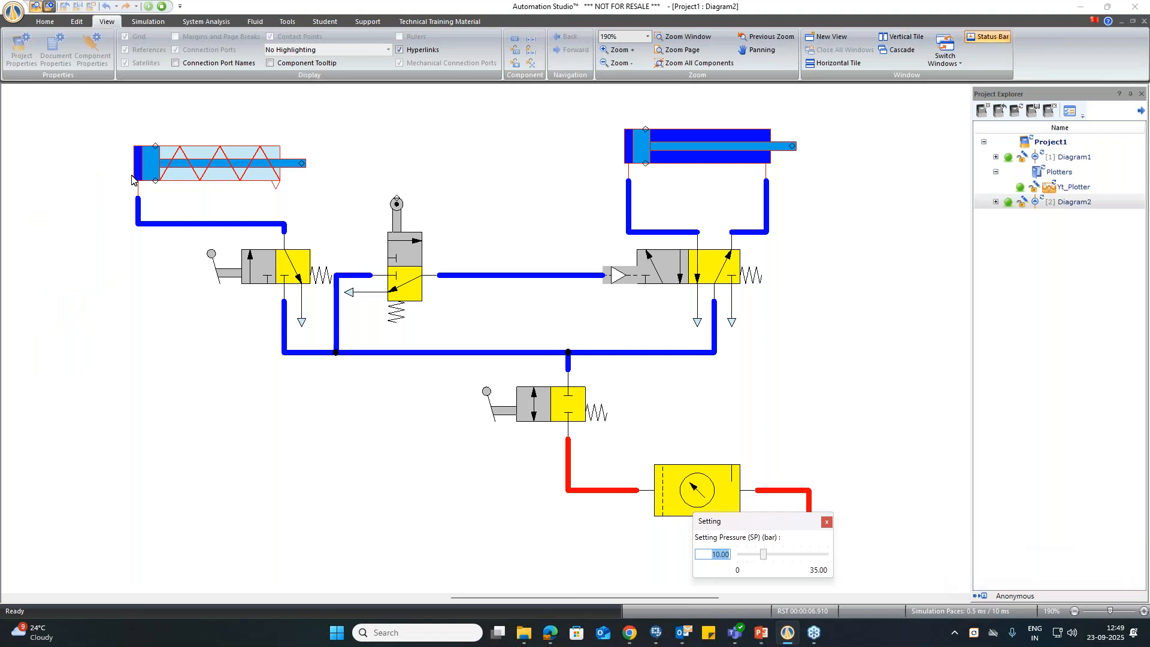
pyautogui.click(161, 6)
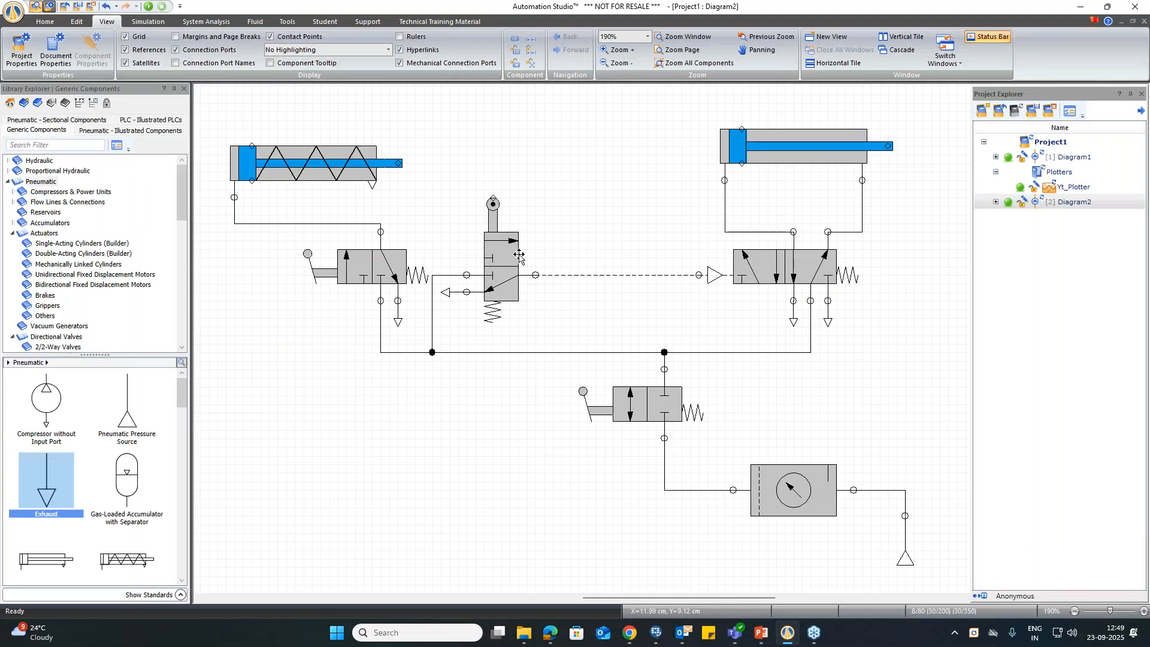
# Step: Change the open position of the lever-operated 2/2-way valve to a one-way upward flow path in its technical specifications
pyautogui.doubleClick(617, 400)
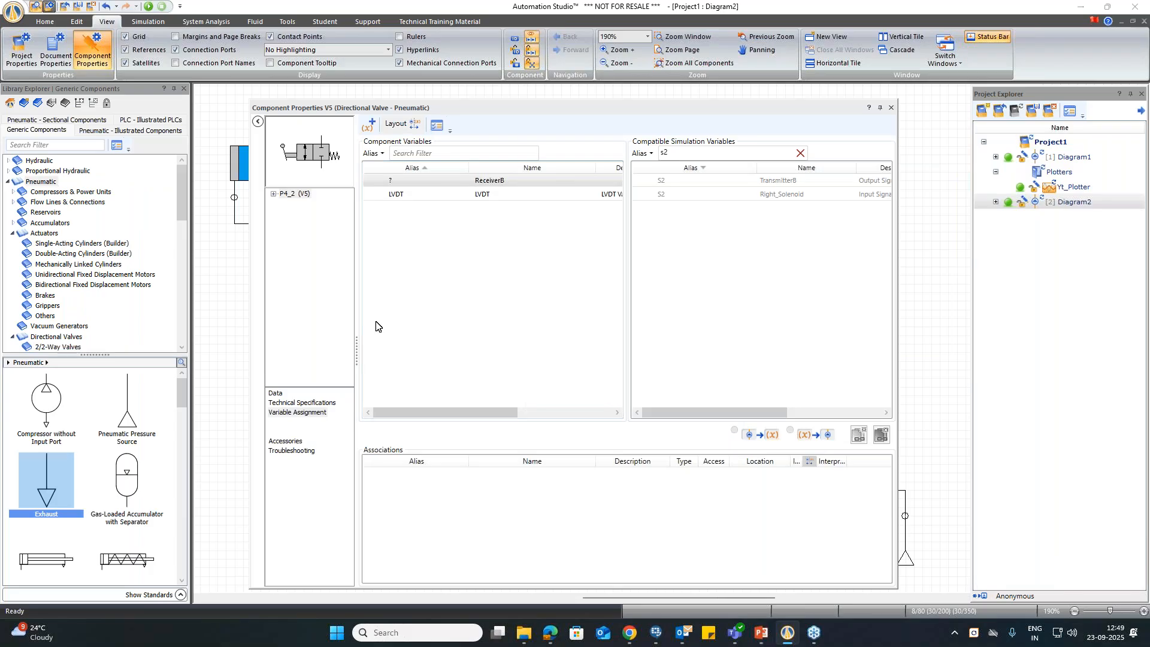
pyautogui.click(299, 403)
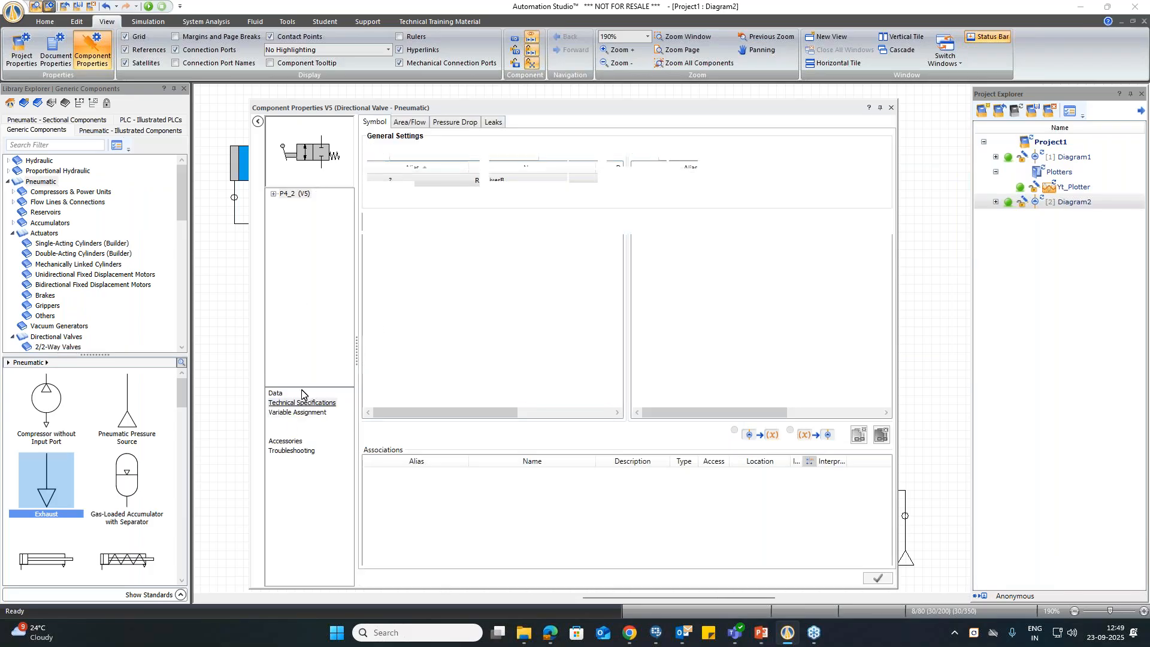
pyautogui.click(601, 409)
pyautogui.click(396, 208)
pyautogui.click(768, 456)
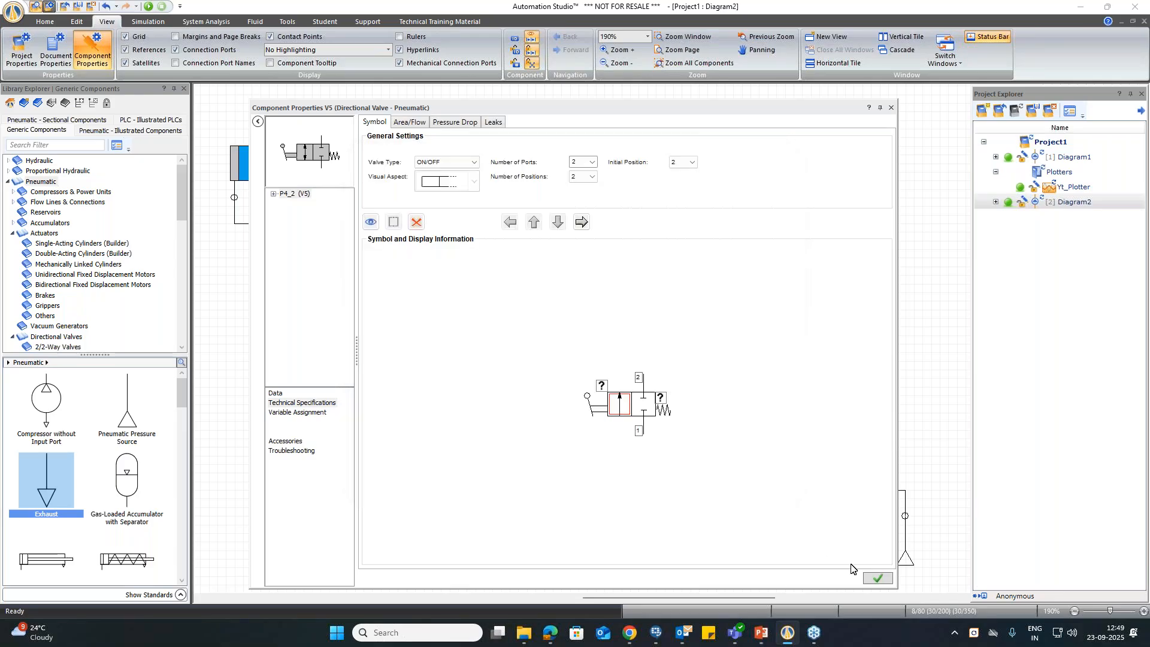
pyautogui.click(877, 579)
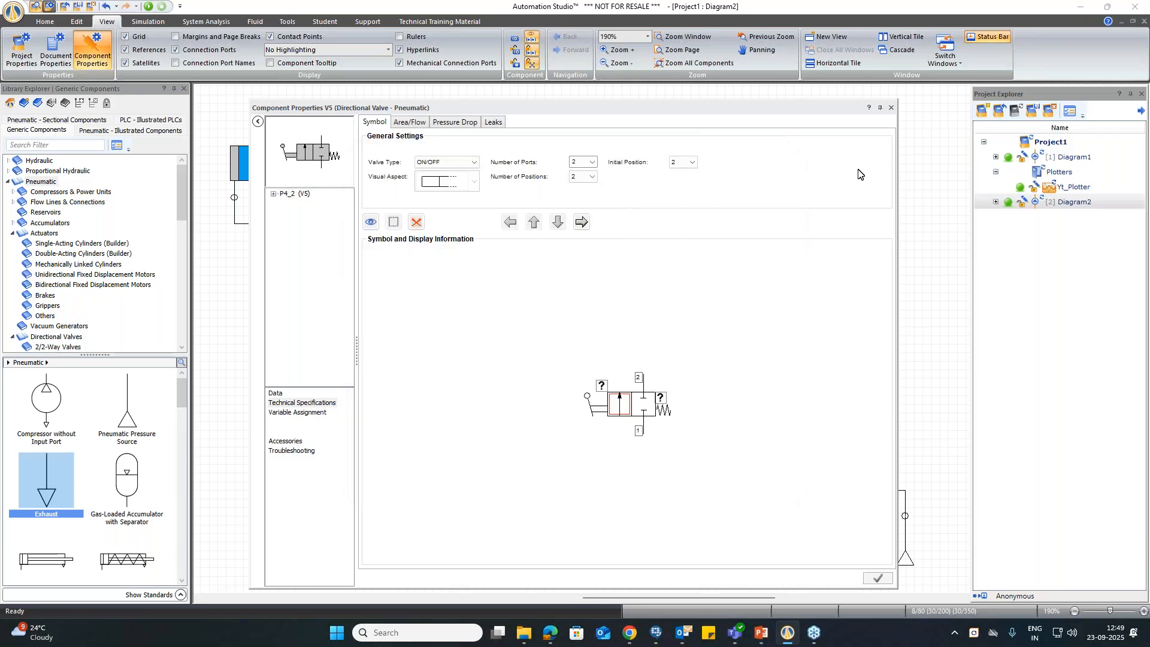
pyautogui.click(890, 111)
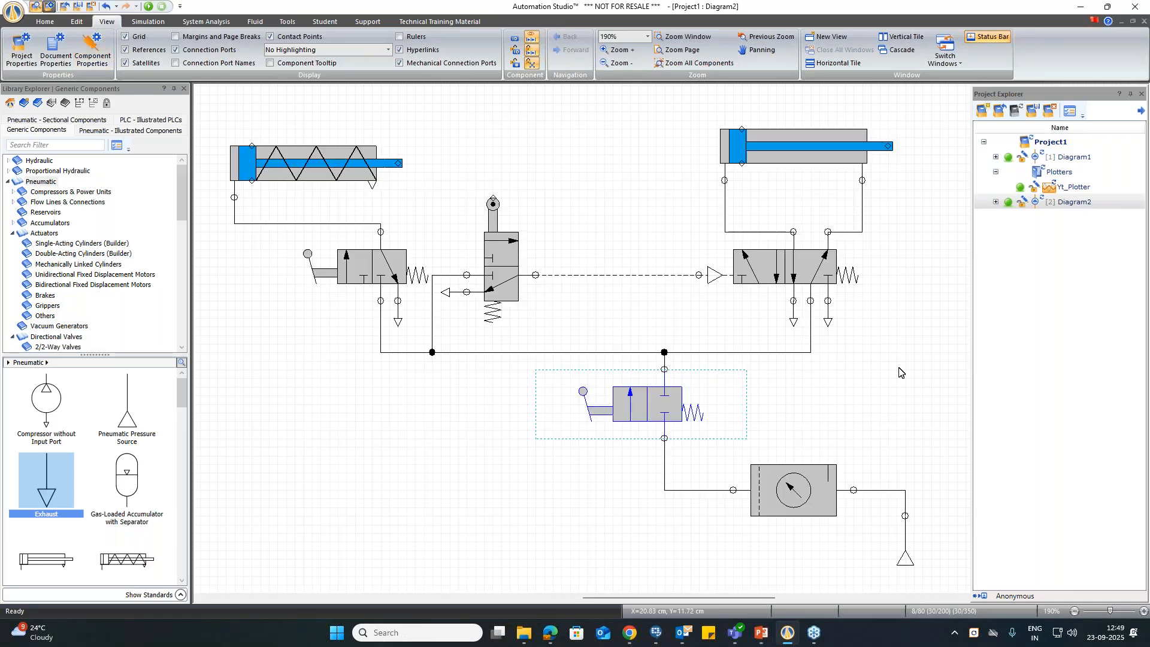
# Step: Simulate the circuit, opening the 2/2-way supply valve and toggling the lever-operated 3/2-way valve to test the single-acting cylinder, and end the simulation
pyautogui.click(148, 7)
pyautogui.click(492, 408)
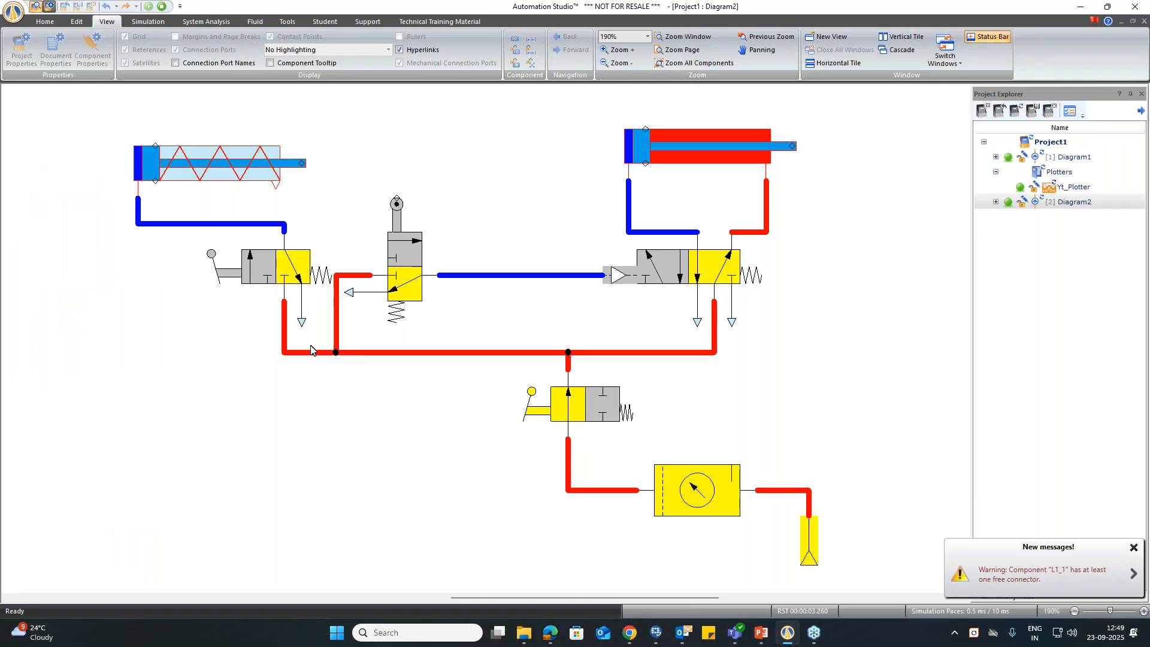
pyautogui.click(225, 276)
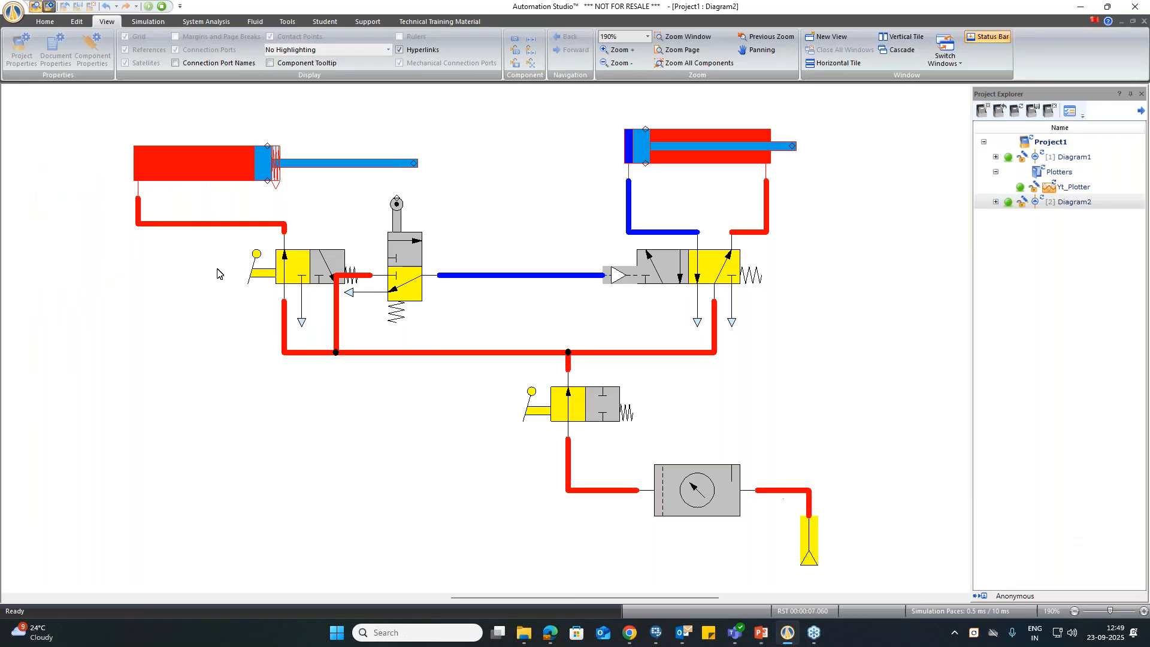
pyautogui.click(266, 278)
pyautogui.click(266, 278)
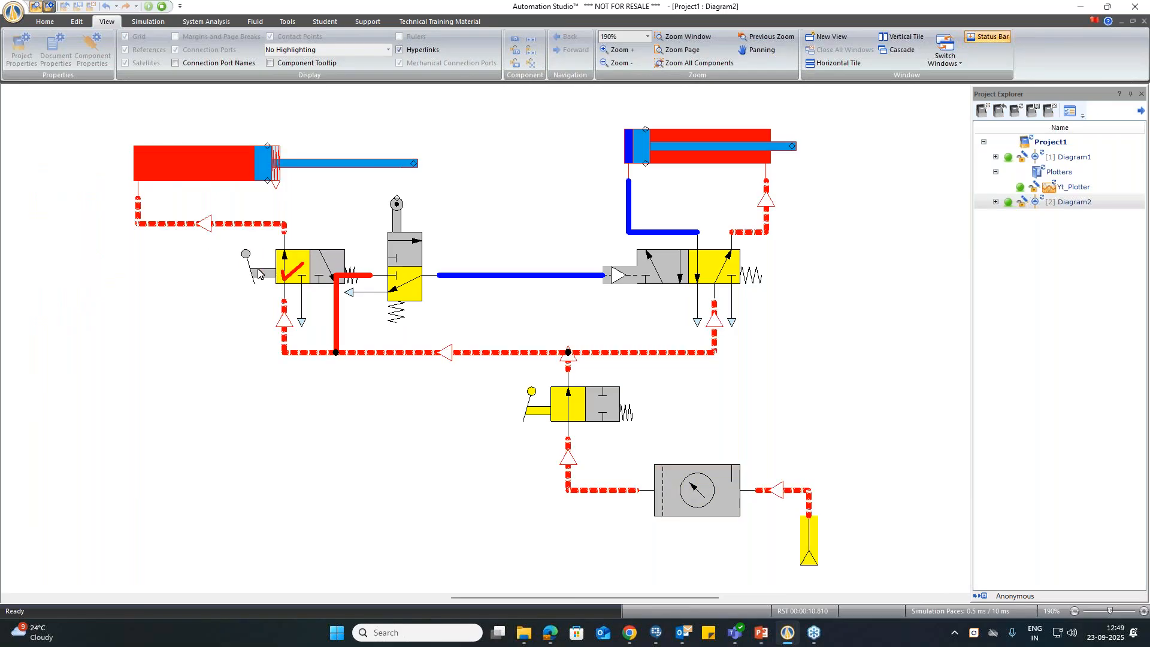
pyautogui.click(267, 278)
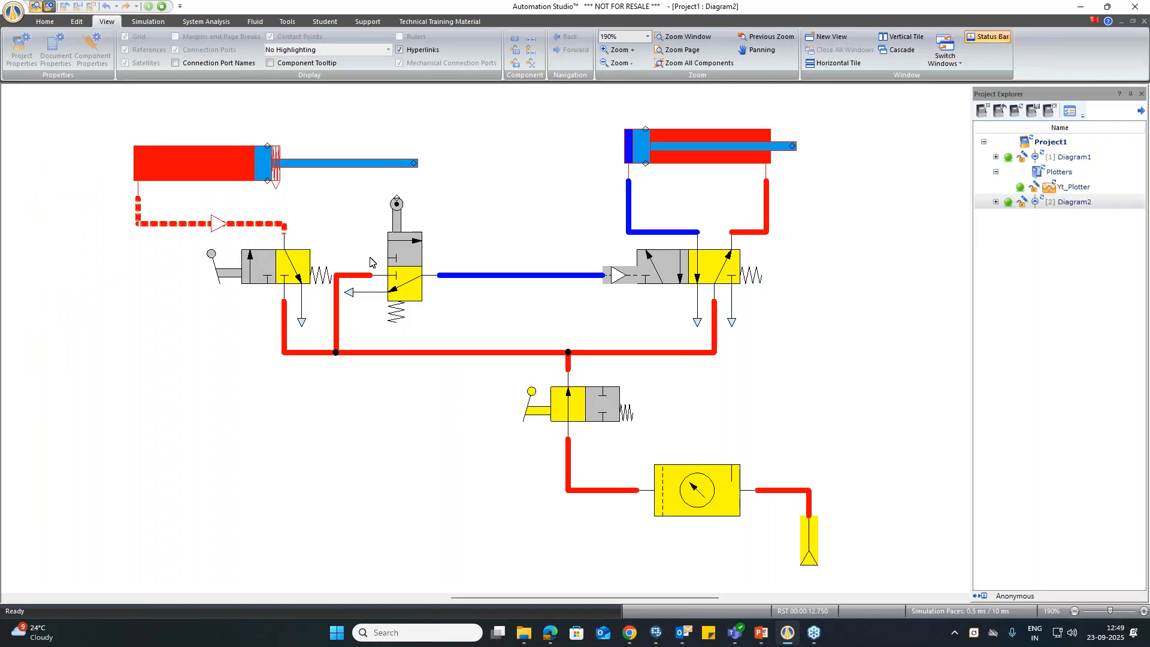
pyautogui.click(161, 6)
# Step: Nudge the roller valve and its exhaust slightly right and the single-acting cylinder slightly down
pyautogui.click(495, 269)
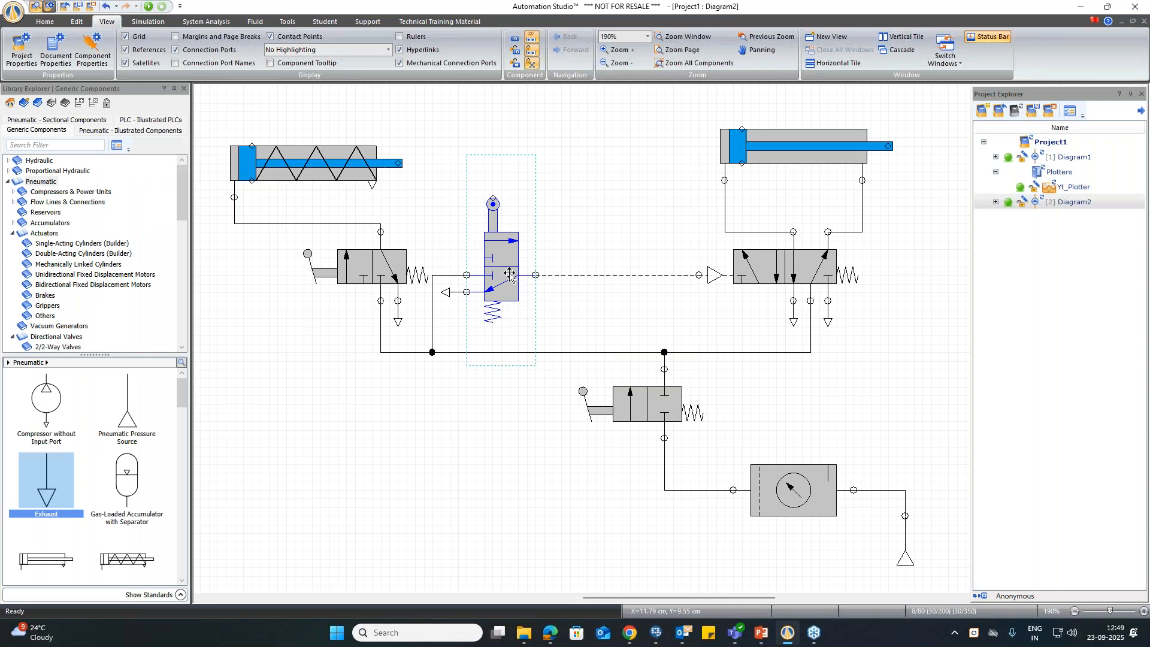
pyautogui.press('Right')
pyautogui.click(447, 292)
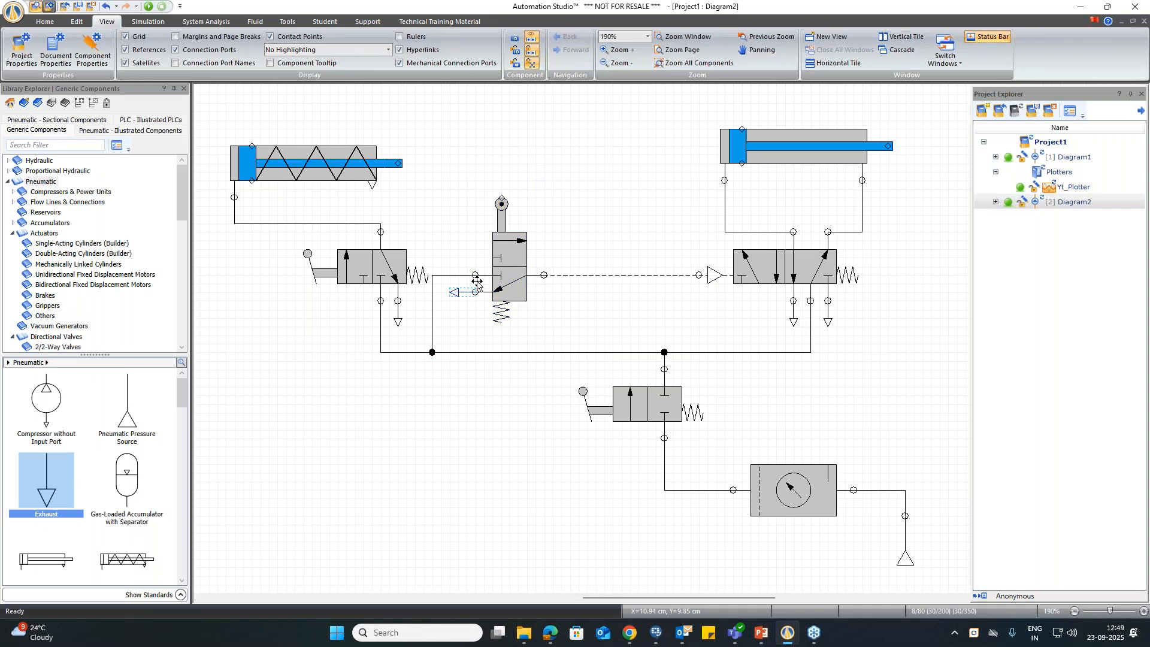
pyautogui.click(503, 260)
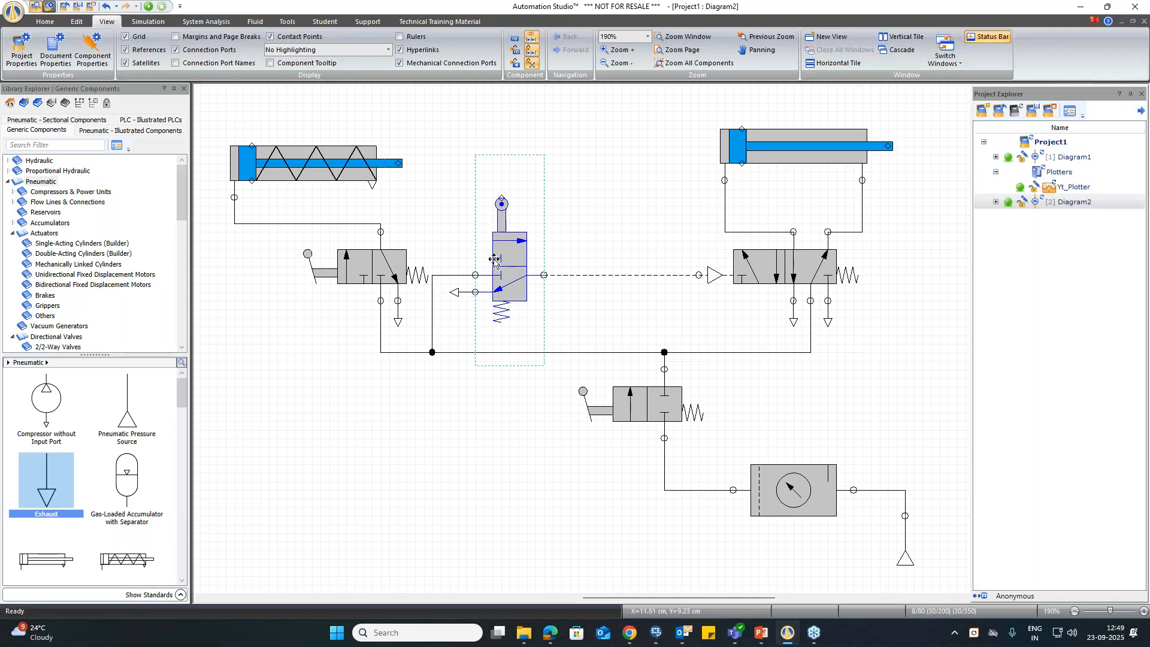
pyautogui.click(299, 171)
pyautogui.press('Down')
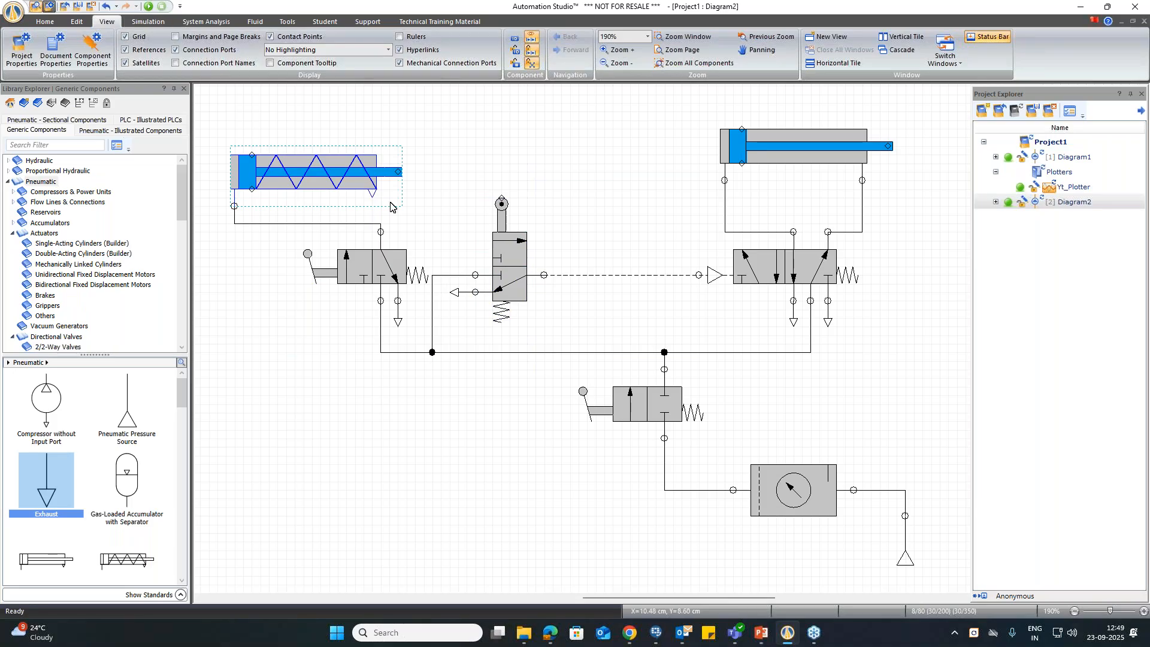
# Step: Examine the roller valve's variable assignments, then the data of its roller and spring return and the roller's accessories
pyautogui.doubleClick(518, 267)
pyautogui.click(311, 413)
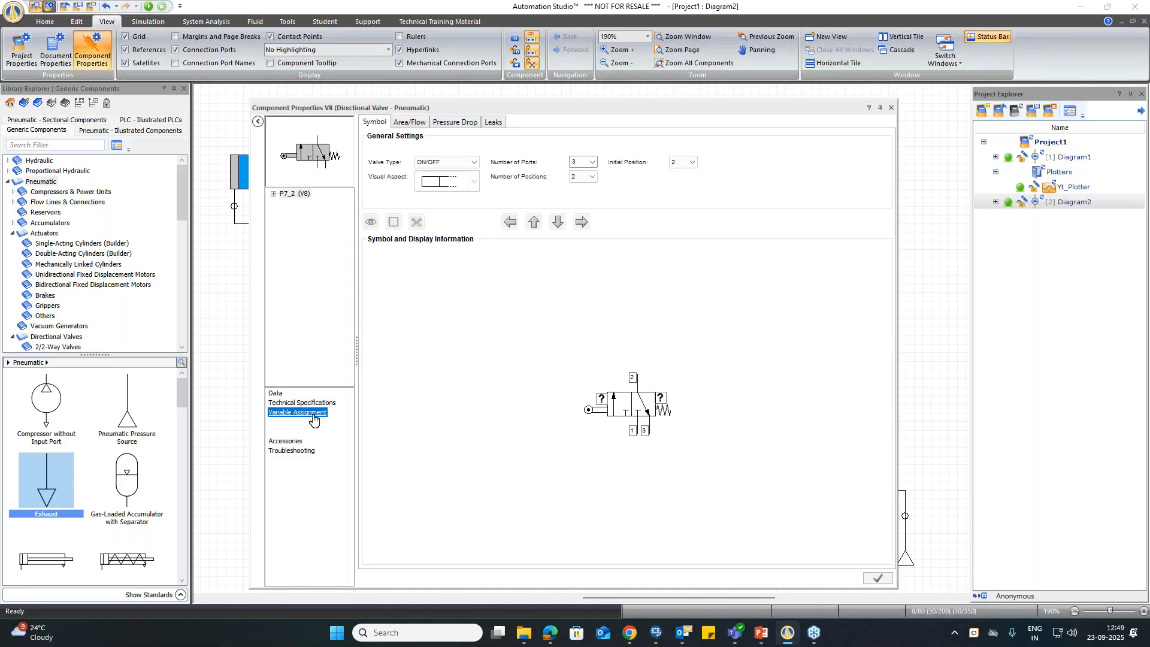
pyautogui.moveTo(403, 198)
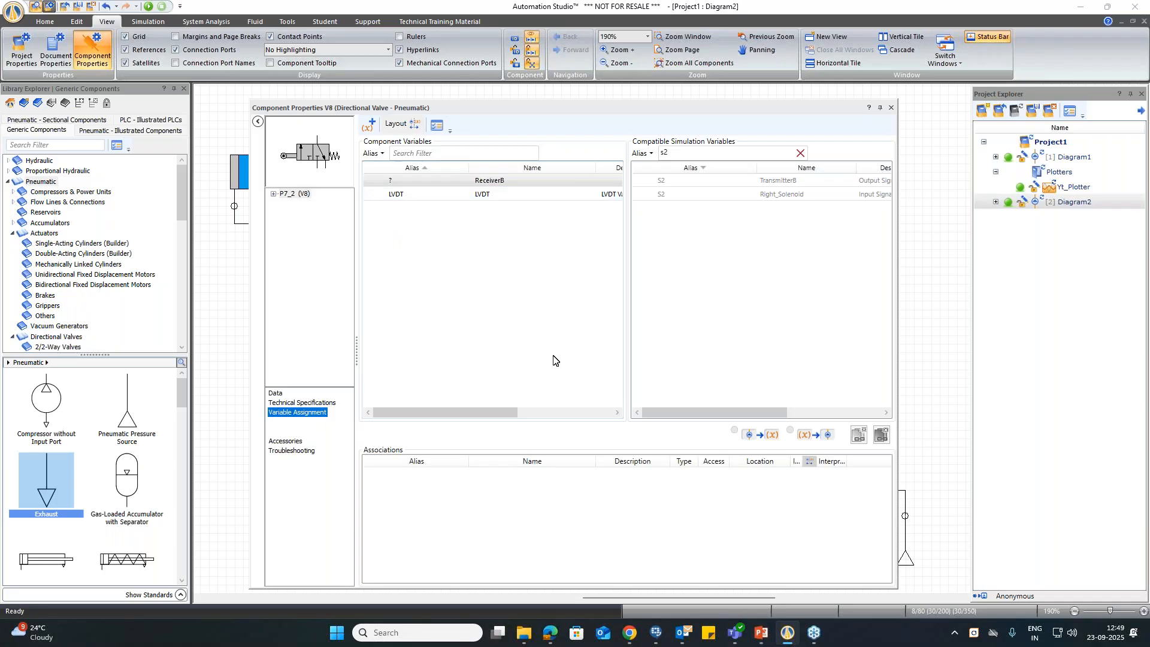
pyautogui.click(288, 157)
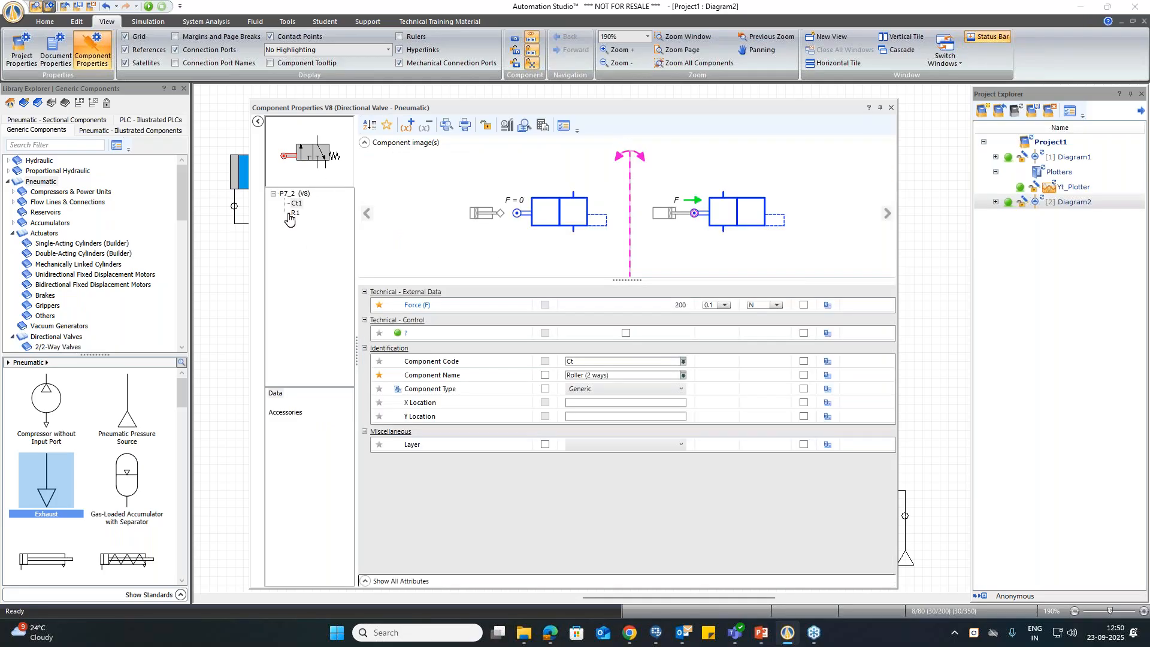
pyautogui.click(295, 212)
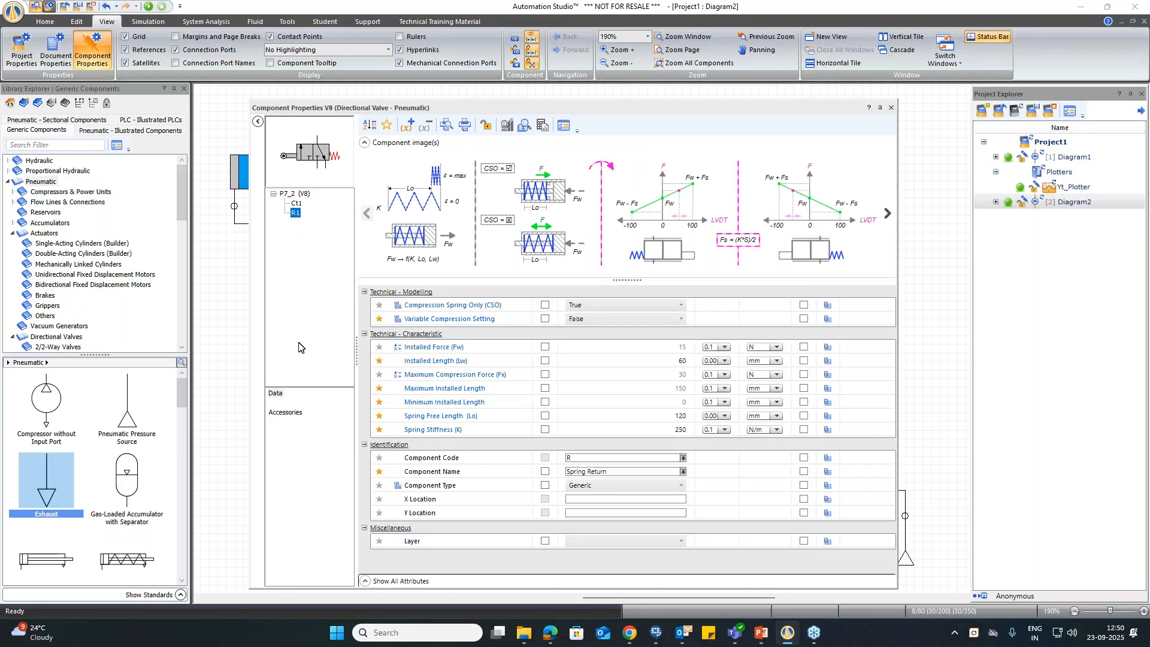
pyautogui.click(297, 203)
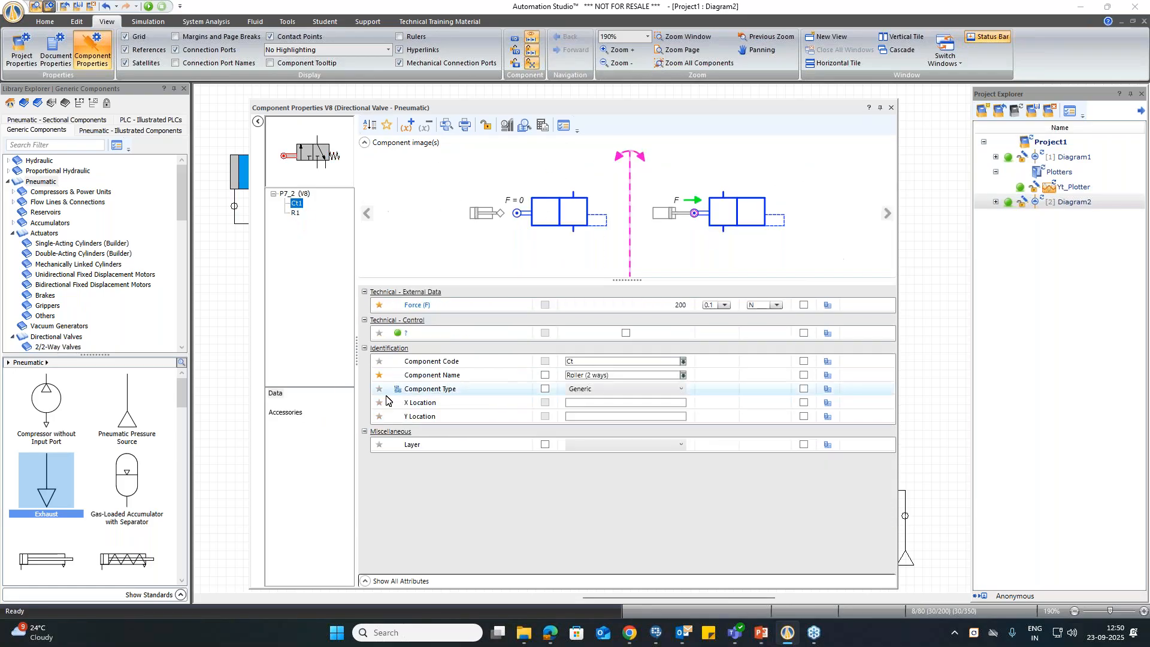
pyautogui.click(284, 412)
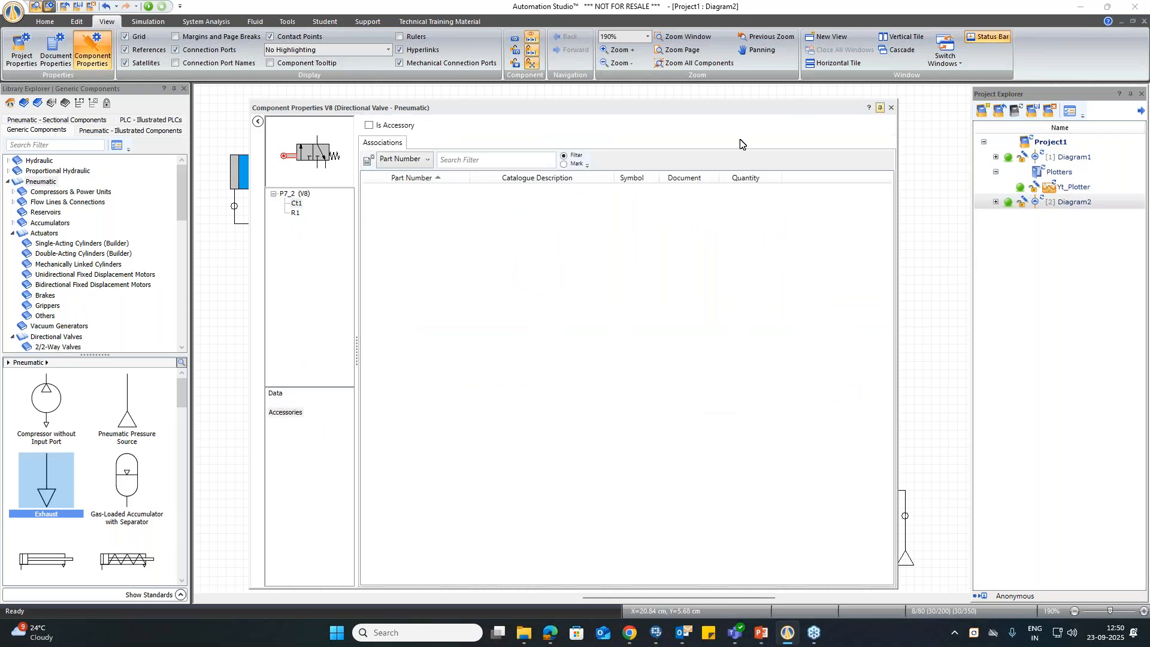
# Step: Review the roller valve's technical specifications and the simulation variables compatible with its LVDT variable, and close its properties
pyautogui.click(304, 155)
pyautogui.click(302, 402)
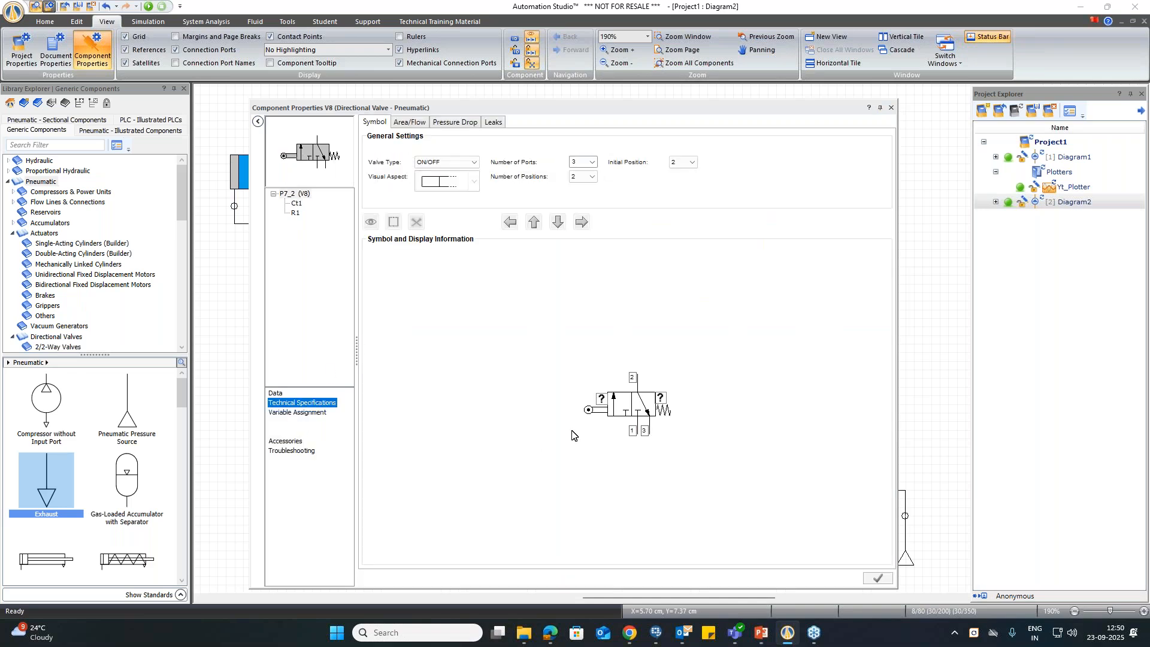
pyautogui.click(297, 413)
pyautogui.click(420, 200)
pyautogui.click(694, 157)
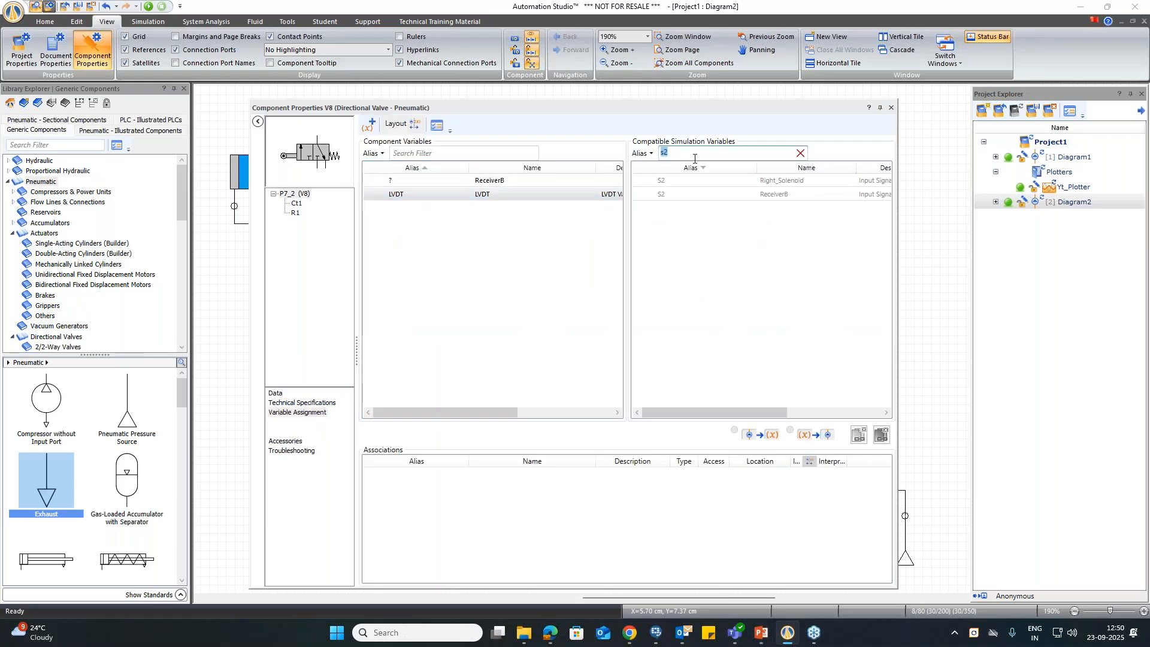
pyautogui.click(890, 109)
# Step: Examine the single-acting cylinder's data, from its modelling values down to its identification fields, and close its properties
pyautogui.doubleClick(312, 169)
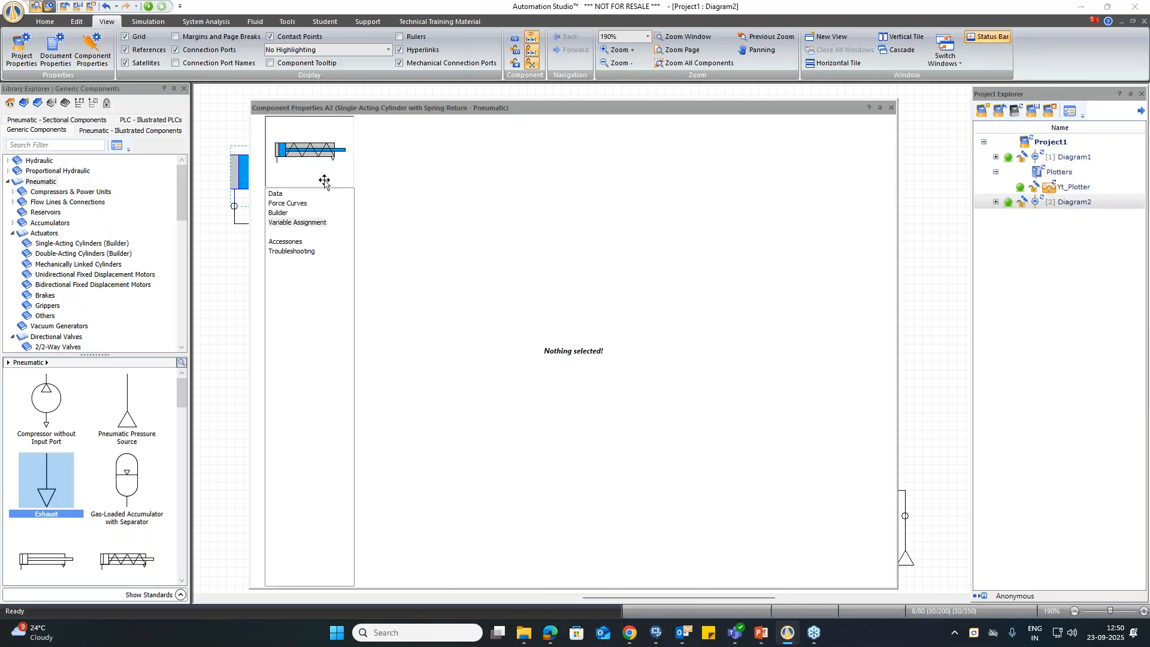
pyautogui.click(275, 193)
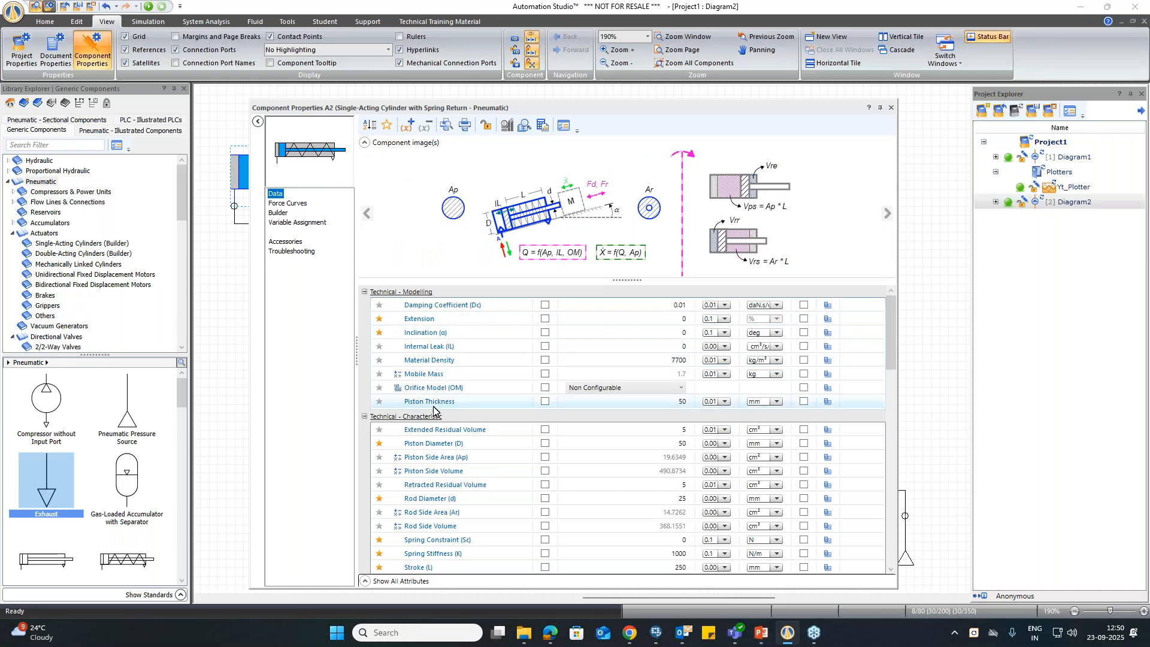
pyautogui.scroll(-3, 440, 443)
pyautogui.scroll(-12, 440, 443)
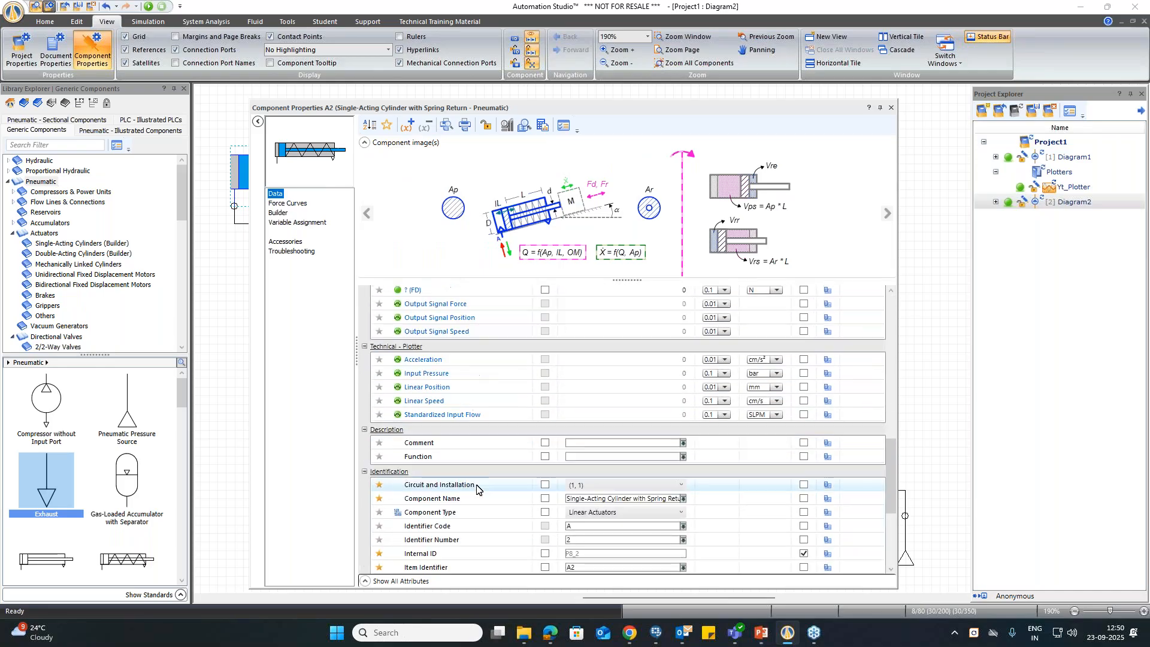
pyautogui.scroll(-1, 478, 489)
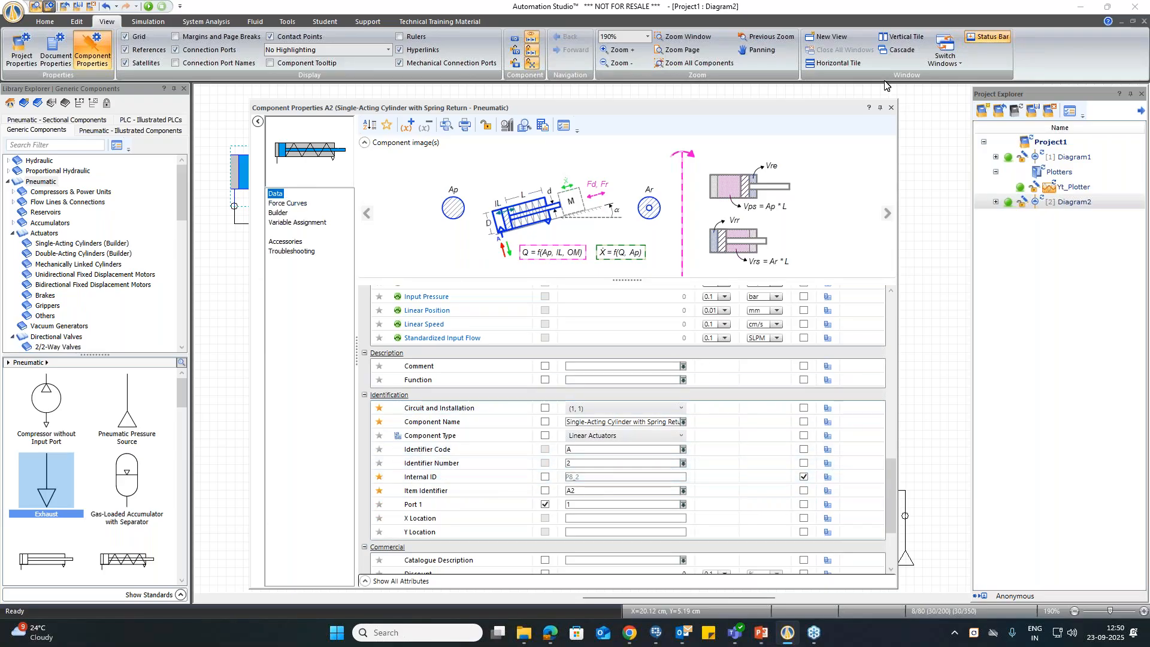
pyautogui.click(892, 109)
# Step: Search the simulation variables compatible with the roller valve's ReceiverB variable for a2, and clear the filter
pyautogui.click(514, 263)
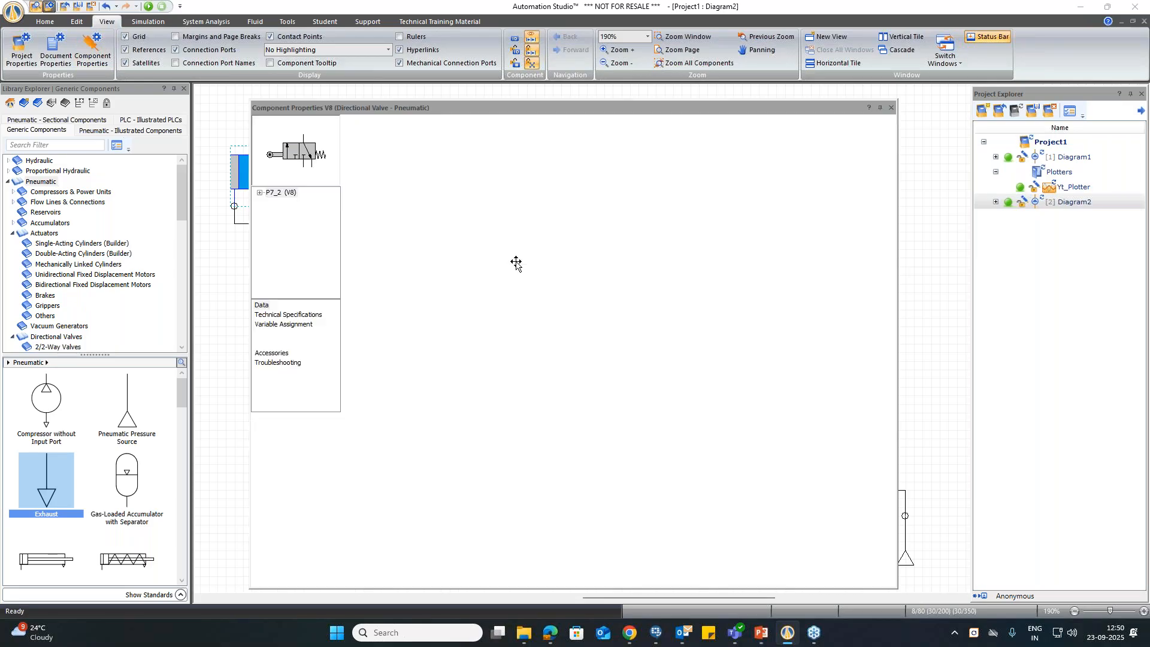
pyautogui.click(302, 403)
pyautogui.click(297, 412)
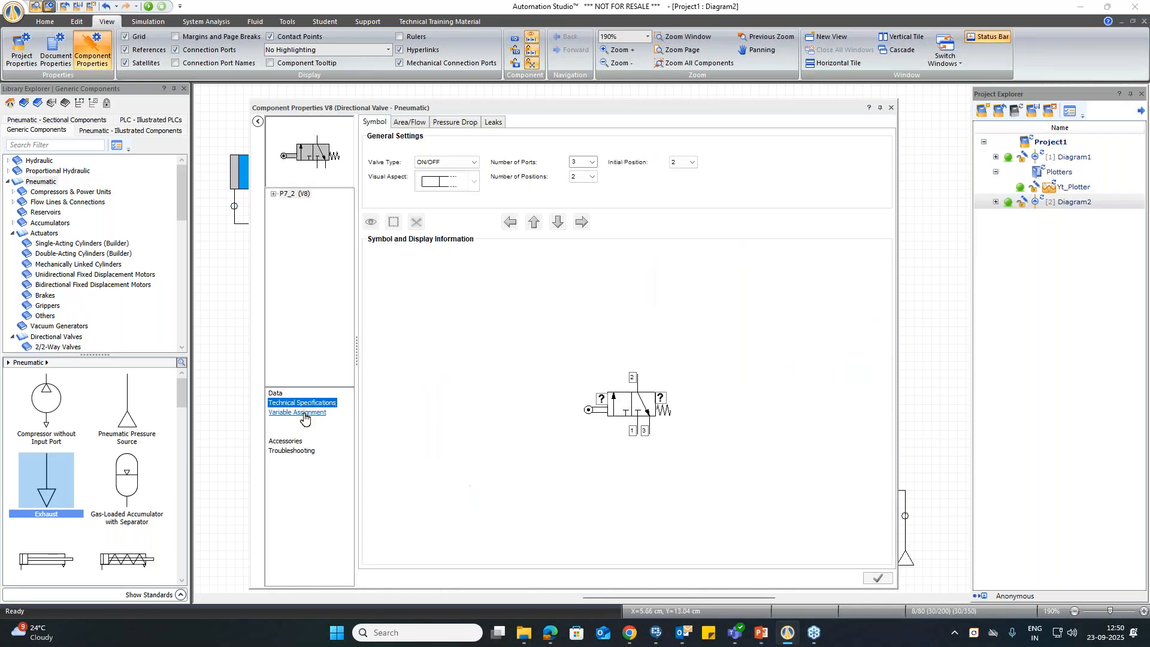
pyautogui.click(680, 154)
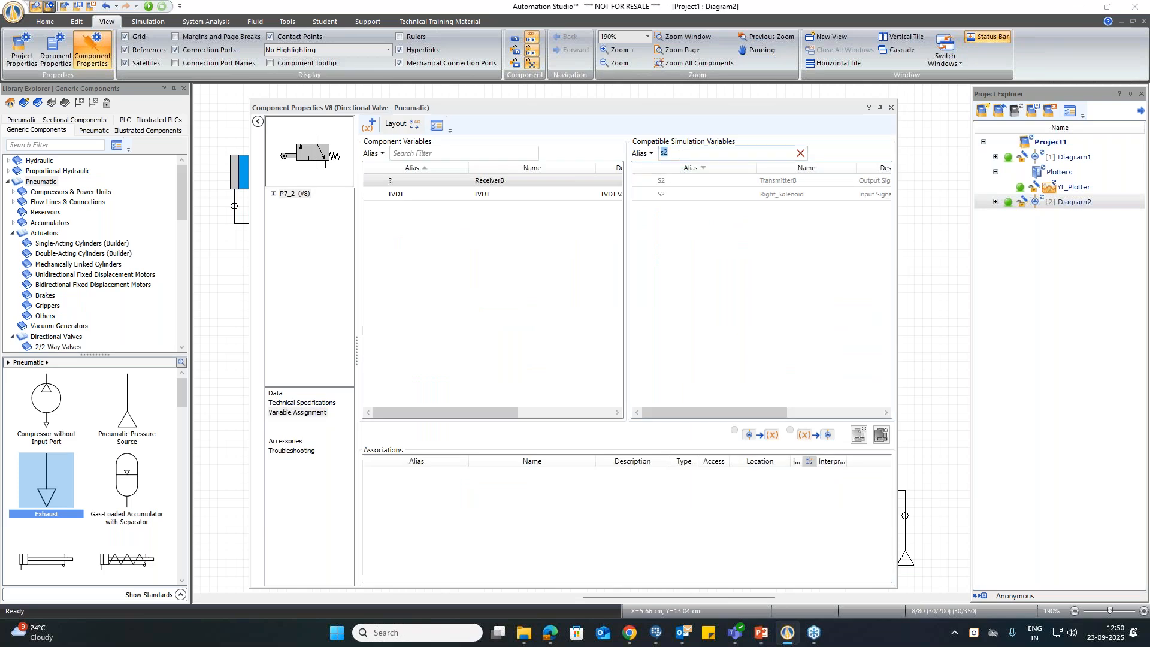
pyautogui.write('a2')
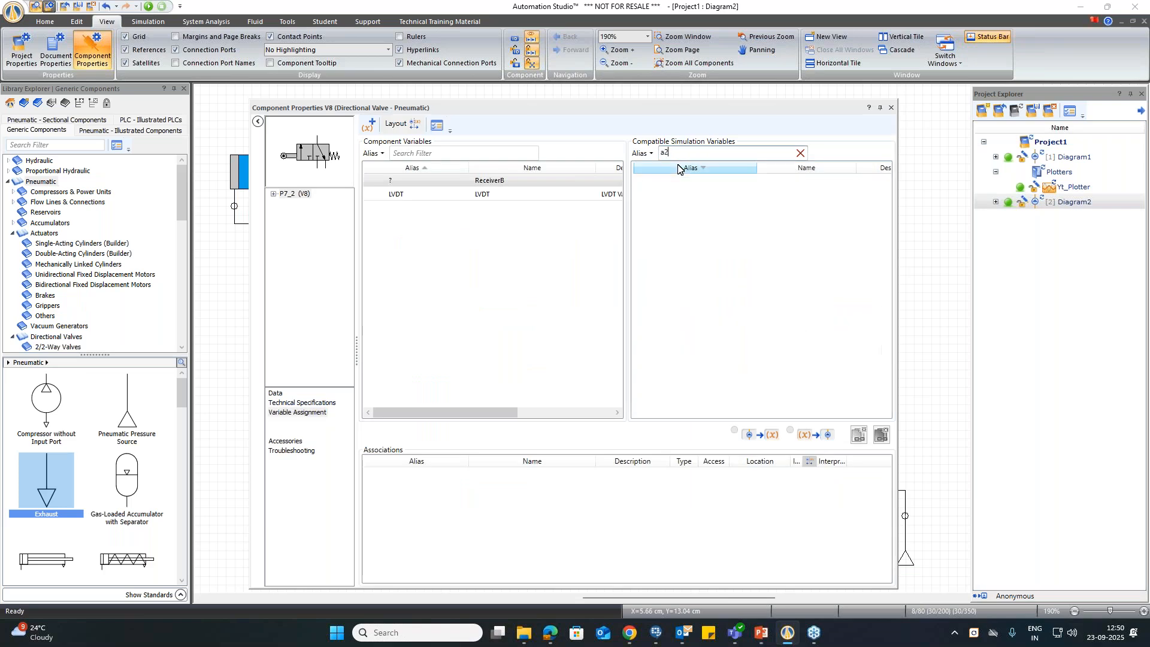
pyautogui.press('BackSpace')
pyautogui.press('BackSpace')
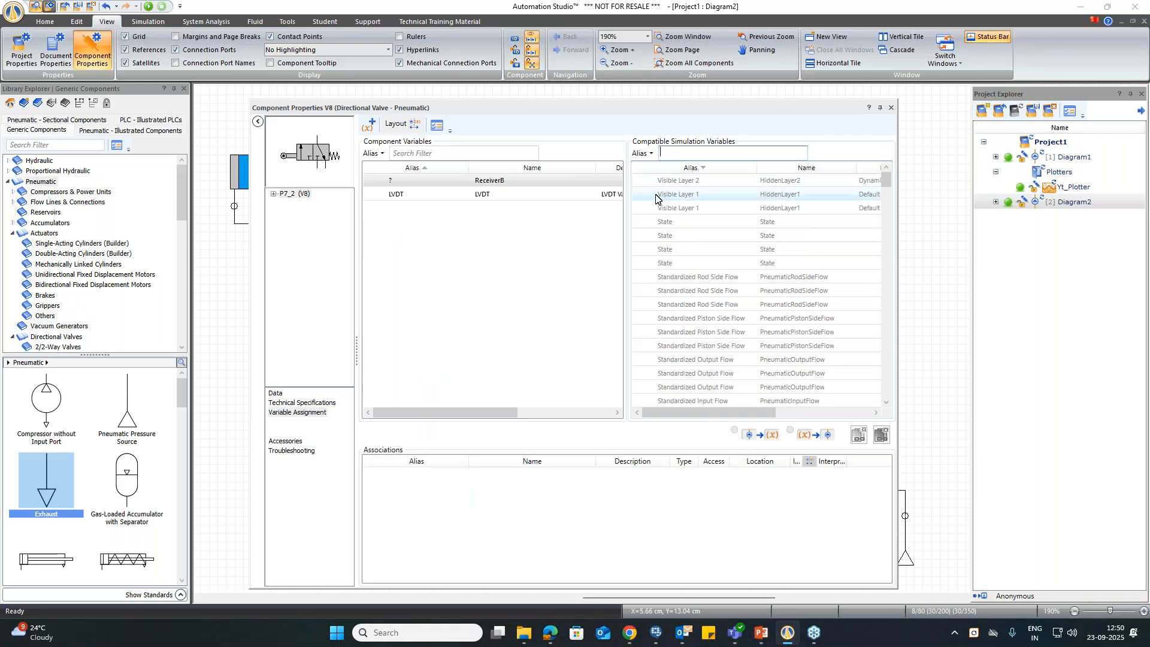
# Step: Check the simulation variables compatible with the roller valve's LVDT variable, trying the filter a, and close the valve's properties
pyautogui.click(497, 196)
pyautogui.write('a')
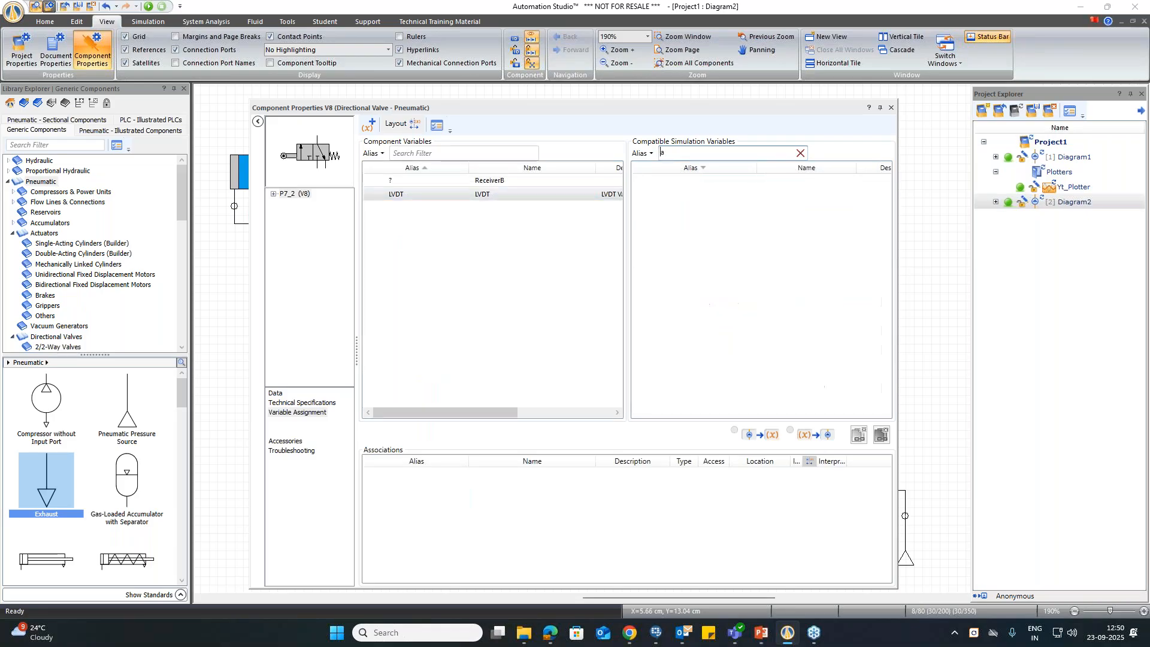
pyautogui.press('BackSpace')
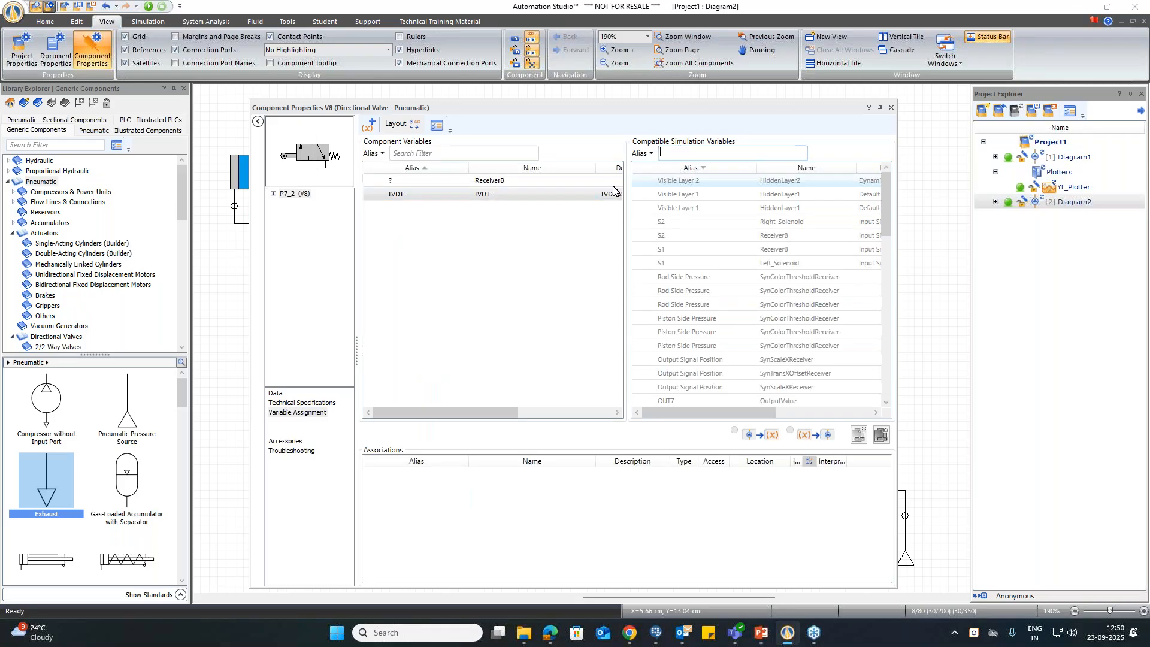
pyautogui.click(891, 111)
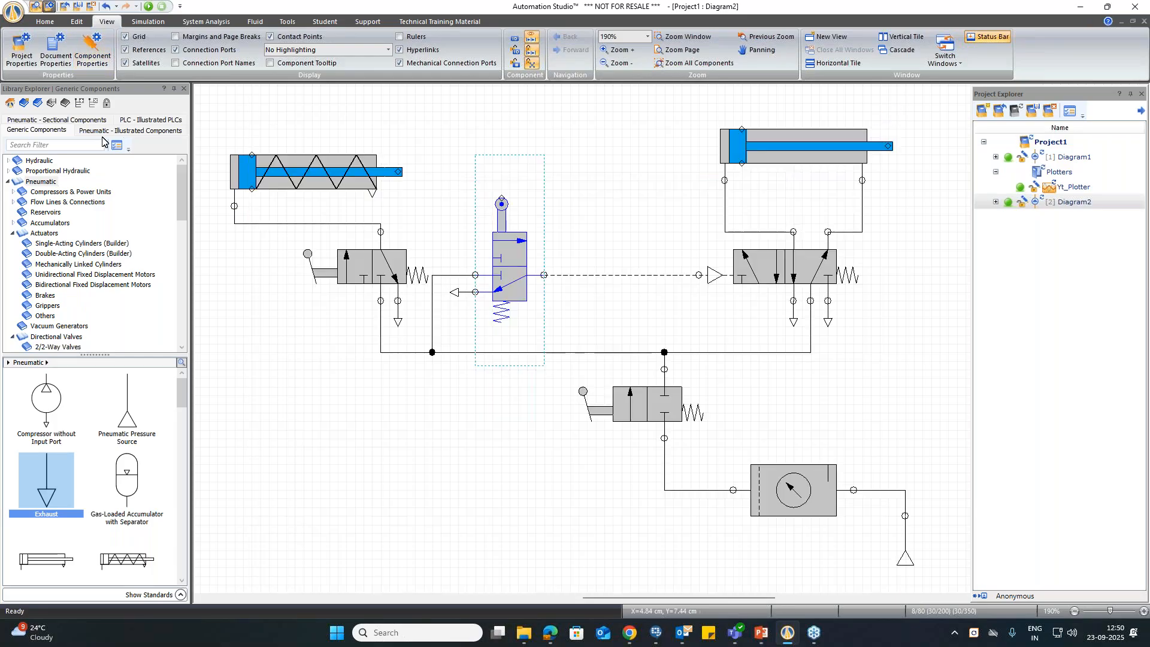
# Step: Simulate the circuit with the 2/2-way supply valve open and the lever-operated 3/2-way valve actuated, and end the simulation
pyautogui.click(148, 6)
pyautogui.click(502, 411)
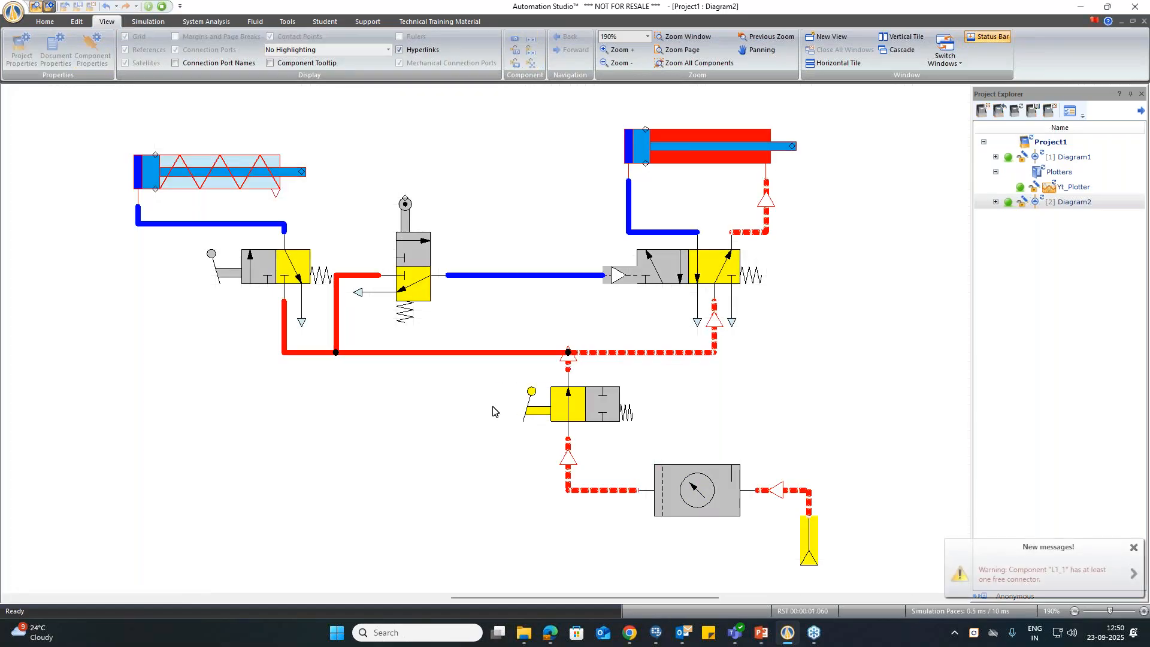
pyautogui.click(230, 275)
pyautogui.click(227, 275)
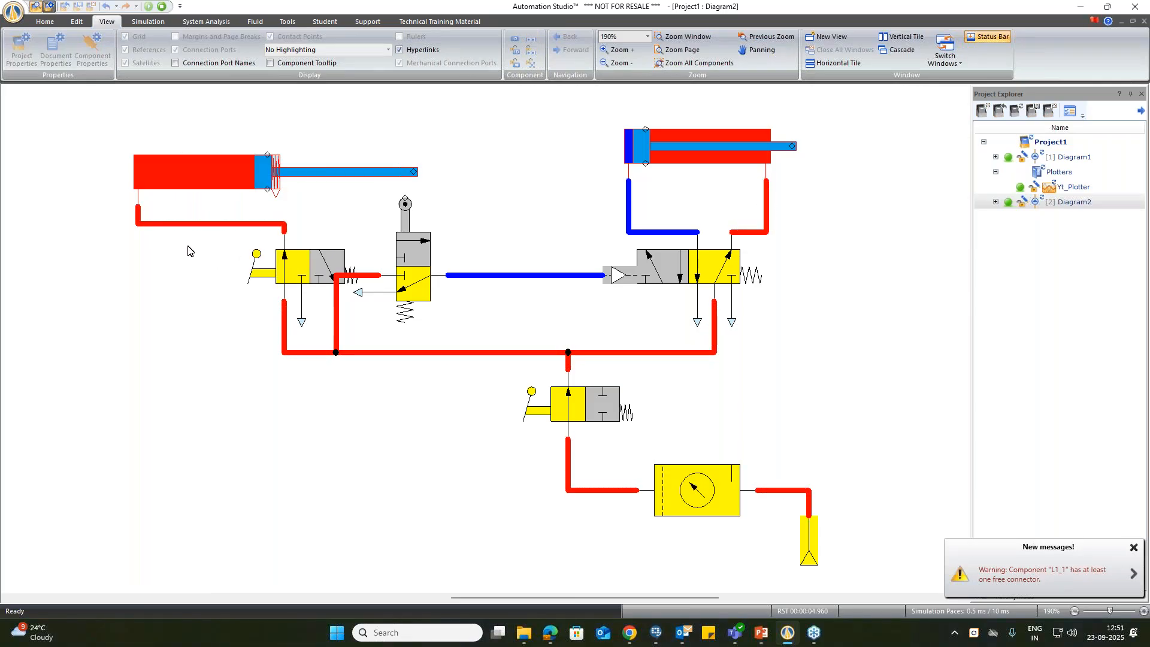
pyautogui.click(162, 6)
# Step: Raise the roller valve to the height of the single-acting cylinder's rod, shift it slightly right, and move its exhaust back onto its port
pyautogui.click(520, 279)
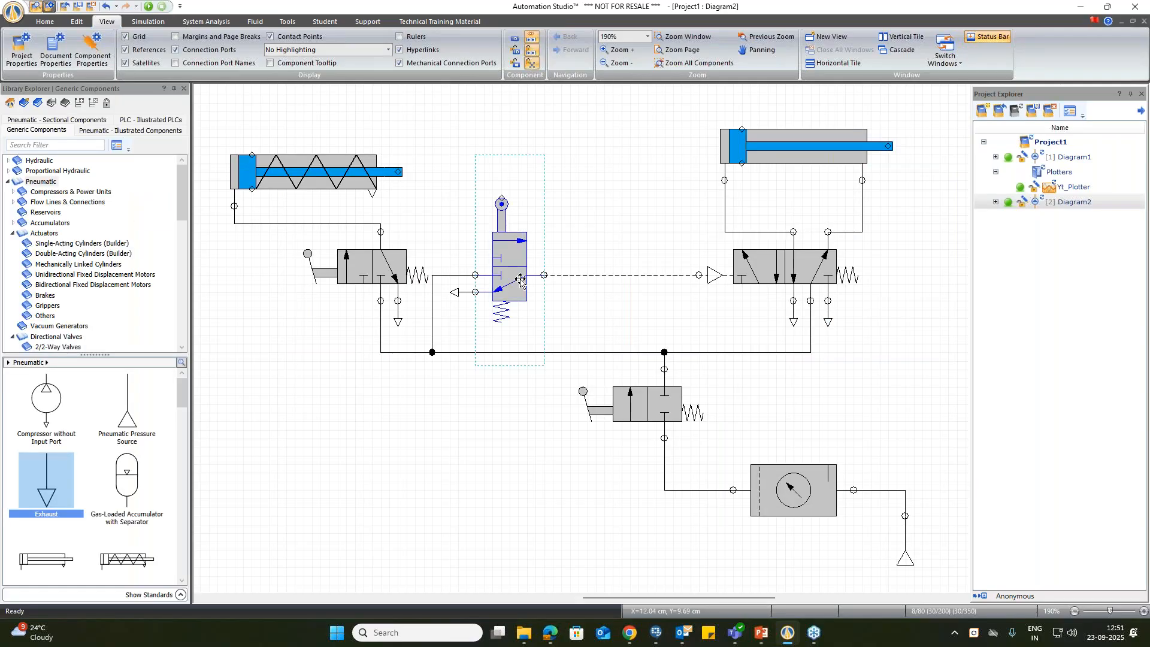
pyautogui.press('Up')
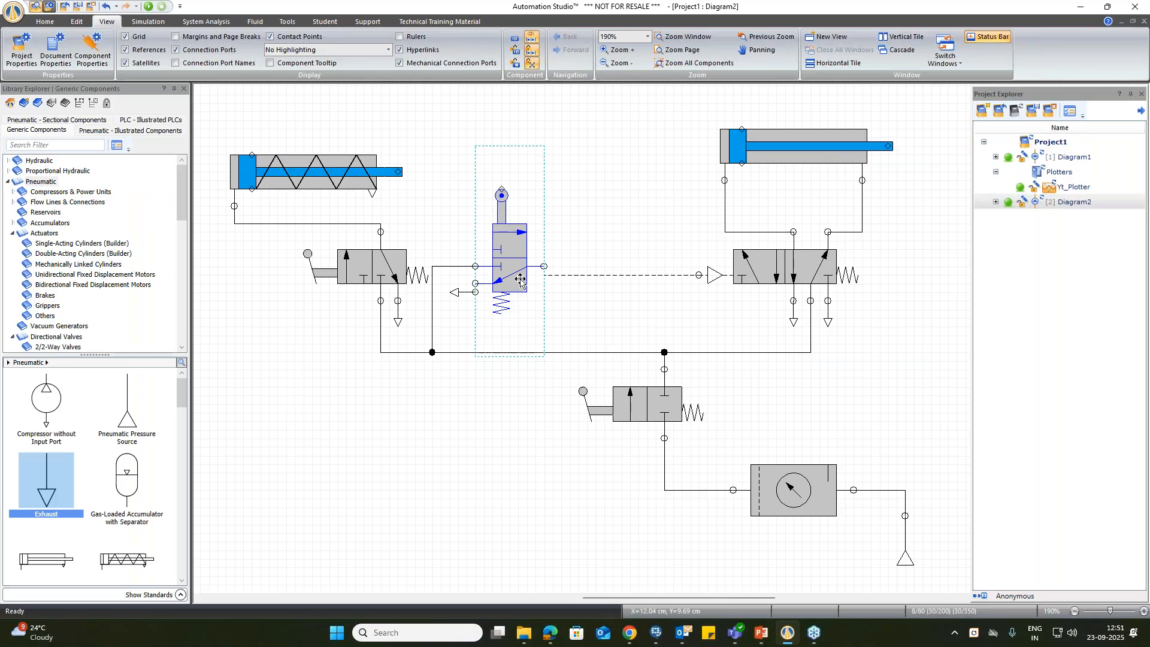
pyautogui.press('Up')
pyautogui.press('Up')
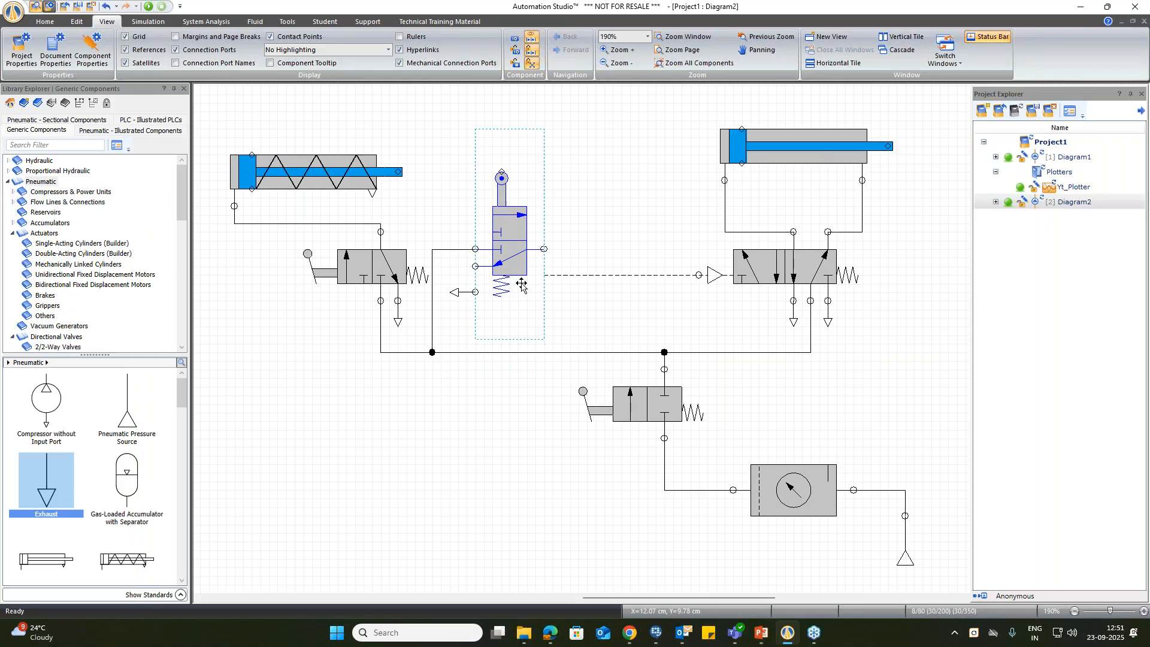
pyautogui.press('Right')
pyautogui.click(449, 298)
pyautogui.press('Up')
pyautogui.press('Up')
pyautogui.press('Up')
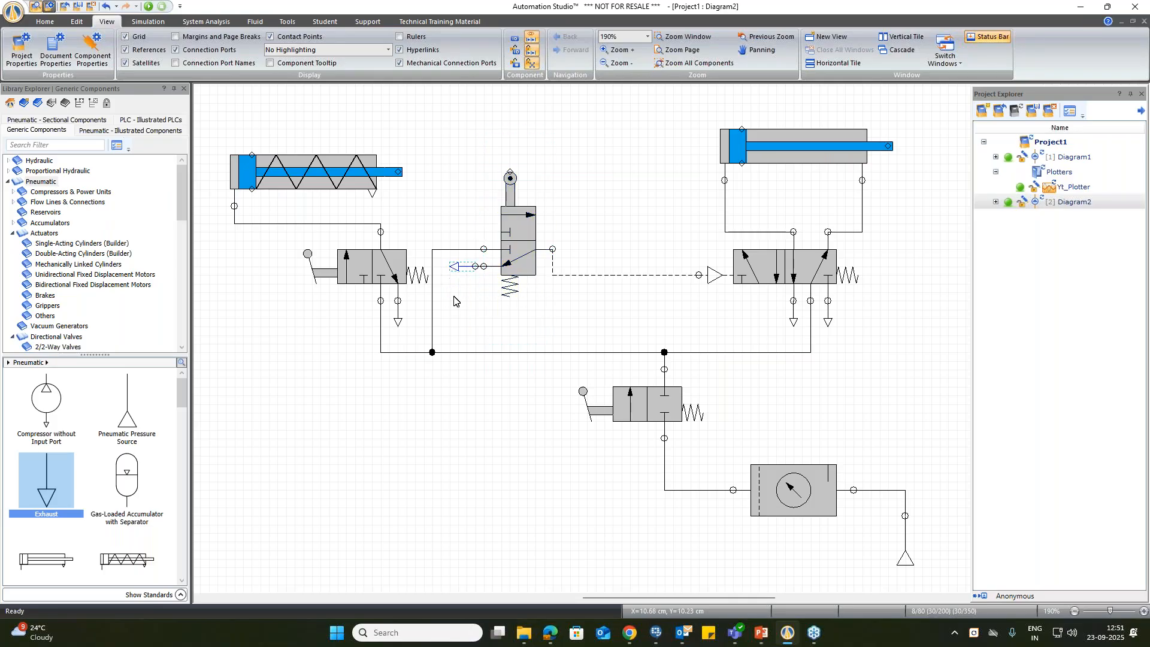
pyautogui.press('Right')
# Step: Raise the horizontal run of the pilot line level with the roller valve's outlet
pyautogui.click(626, 276)
pyautogui.moveTo(626, 275); pyautogui.dragTo(627, 249)
pyautogui.press('Escape')
# Step: Raise the horizontal runs of both pressure lines between the double-acting cylinder and its 5/2-way valve
pyautogui.click(768, 265)
pyautogui.click(745, 211)
pyautogui.click(740, 232)
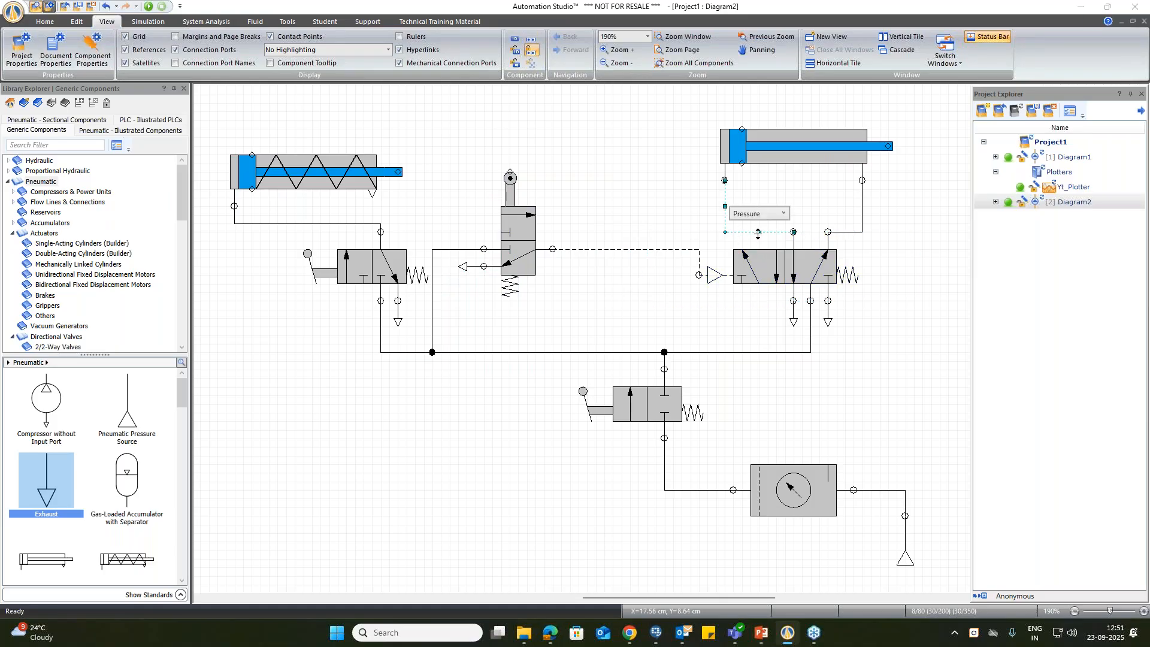
pyautogui.moveTo(759, 232); pyautogui.dragTo(758, 215)
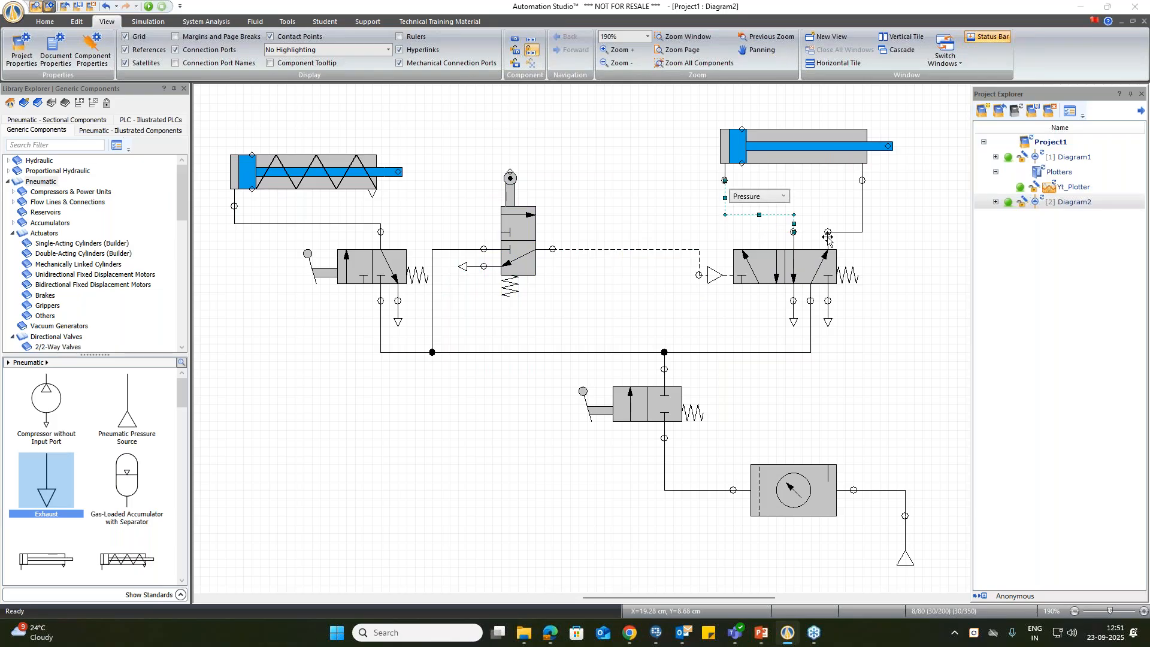
pyautogui.click(845, 232)
pyautogui.moveTo(845, 232); pyautogui.dragTo(845, 214)
# Step: Move the 5/2-way valve up so its pilot port lines up with the roller valve's outlet
pyautogui.click(784, 272)
pyautogui.moveTo(784, 273); pyautogui.dragTo(785, 247)
pyautogui.click(903, 332)
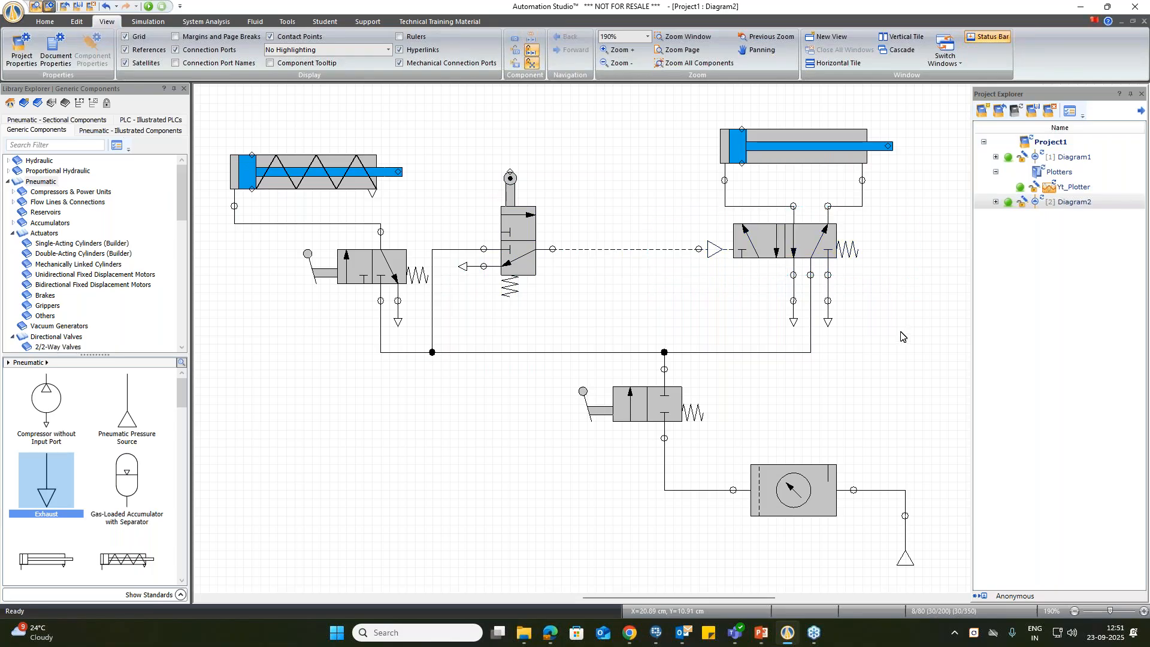
# Step: Move the two exhausts beneath the 5/2-way valve up directly onto its exhaust ports
pyautogui.click(794, 318)
pyautogui.press('Up')
pyautogui.press('Up')
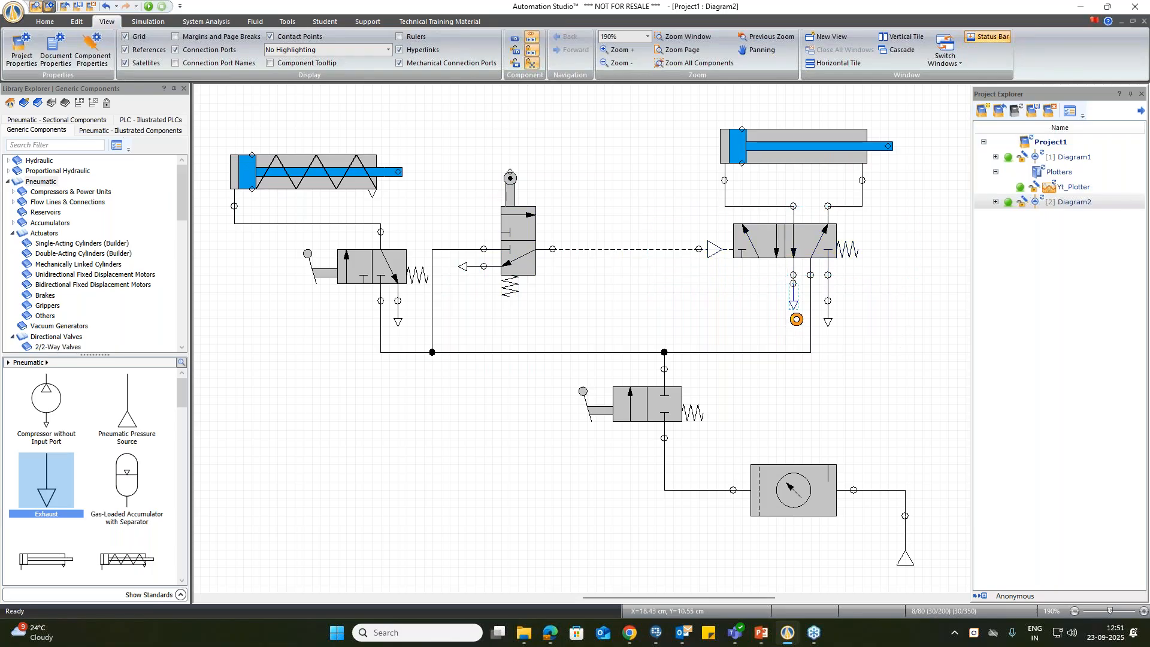
pyautogui.press('Up')
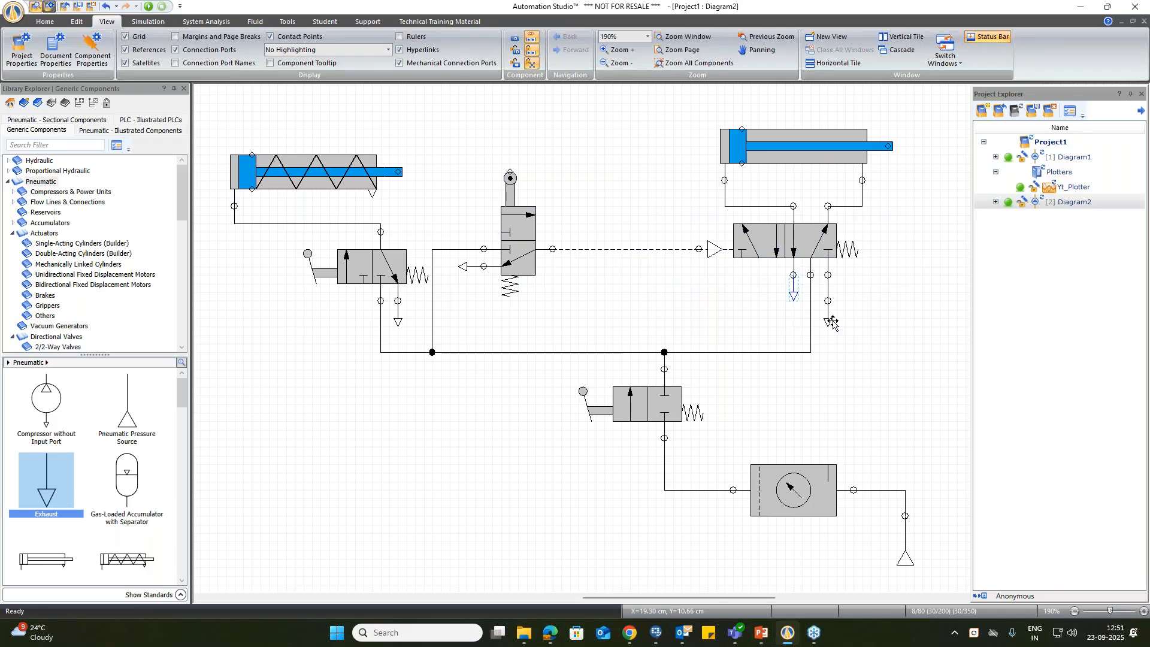
pyautogui.press('Up')
pyautogui.press('Up')
pyautogui.press('Up')
pyautogui.click(852, 331)
# Step: Simulate the circuit, opening the 2/2-way supply valve, and actuate and release the lever-operated 3/2-way valve to test both cylinders
pyautogui.click(148, 6)
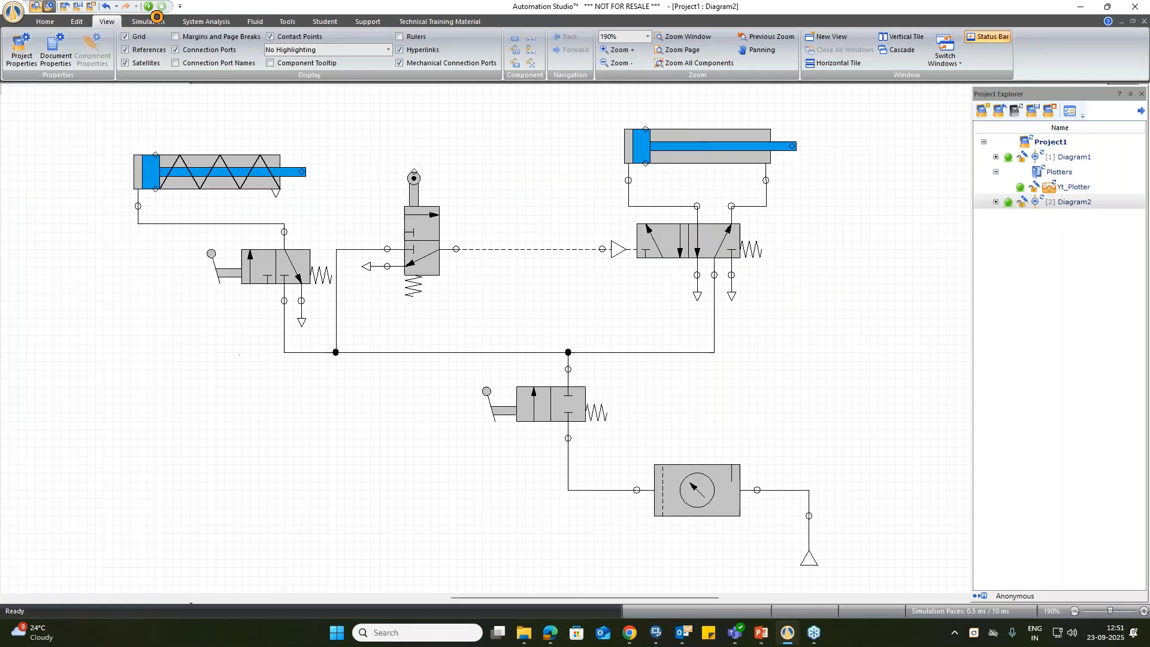
pyautogui.click(508, 418)
pyautogui.click(224, 276)
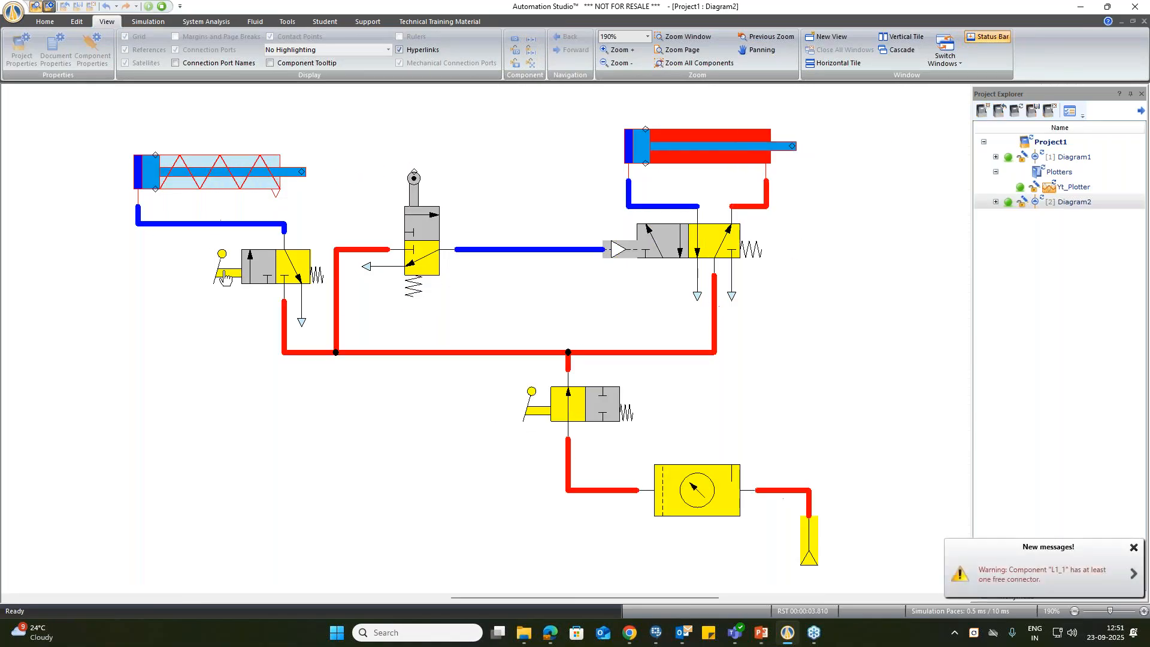
pyautogui.click(225, 276)
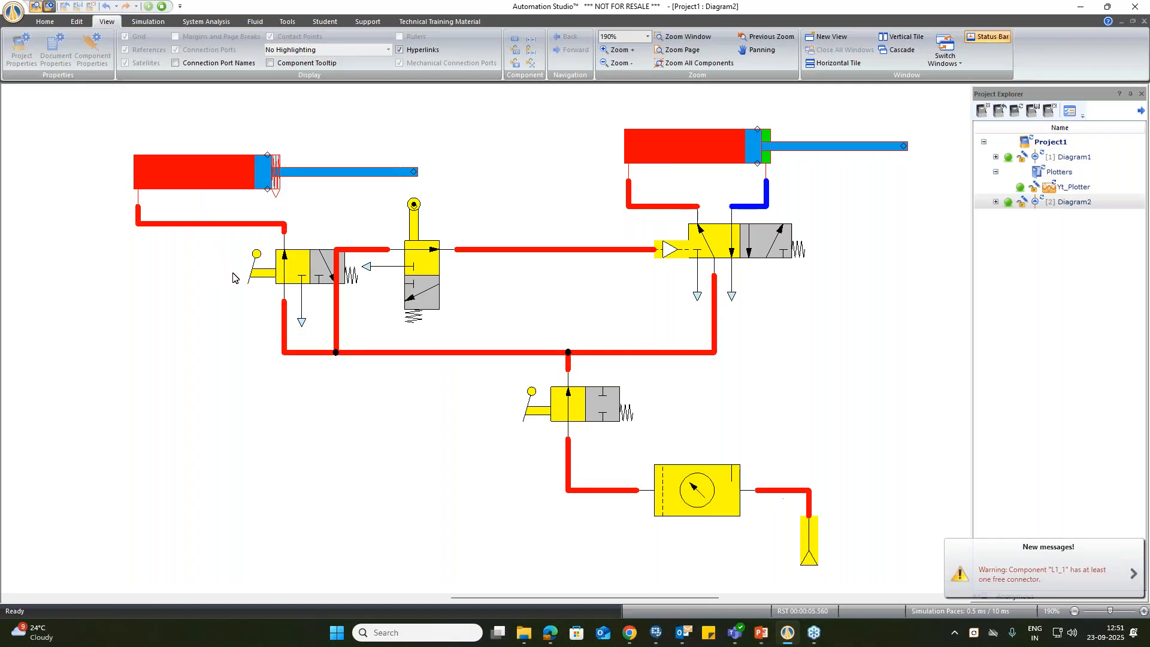
pyautogui.click(261, 279)
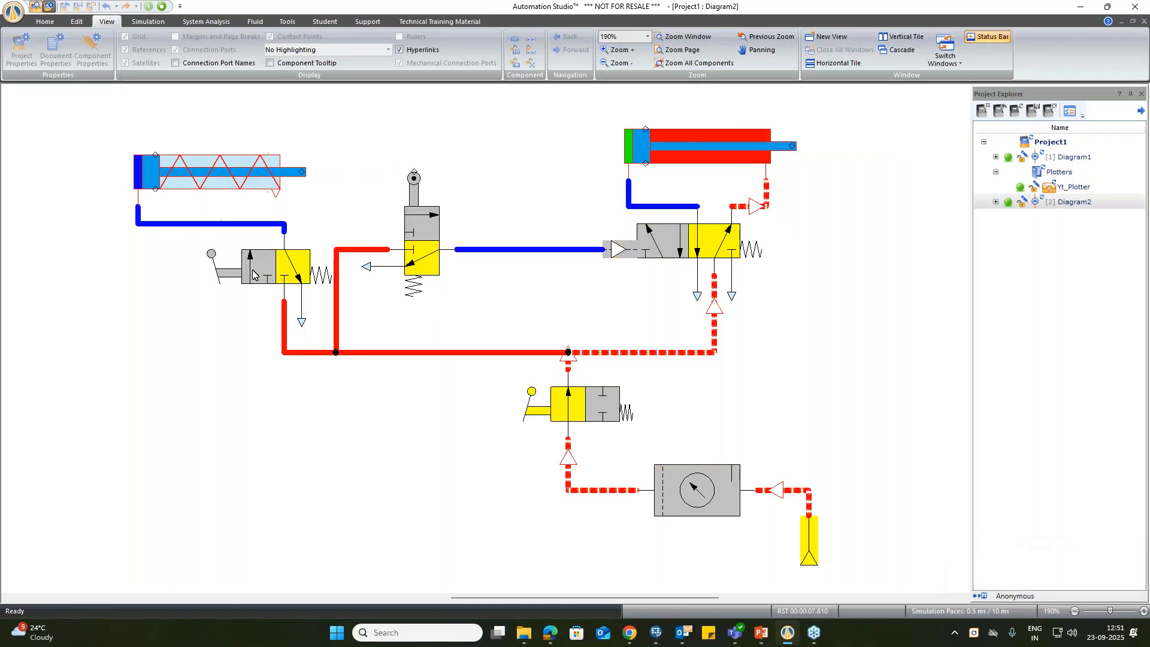
# Step: Actuate and release the lever-operated 3/2-way valve several times to cycle both cylinders, and stop the simulation
pyautogui.click(235, 280)
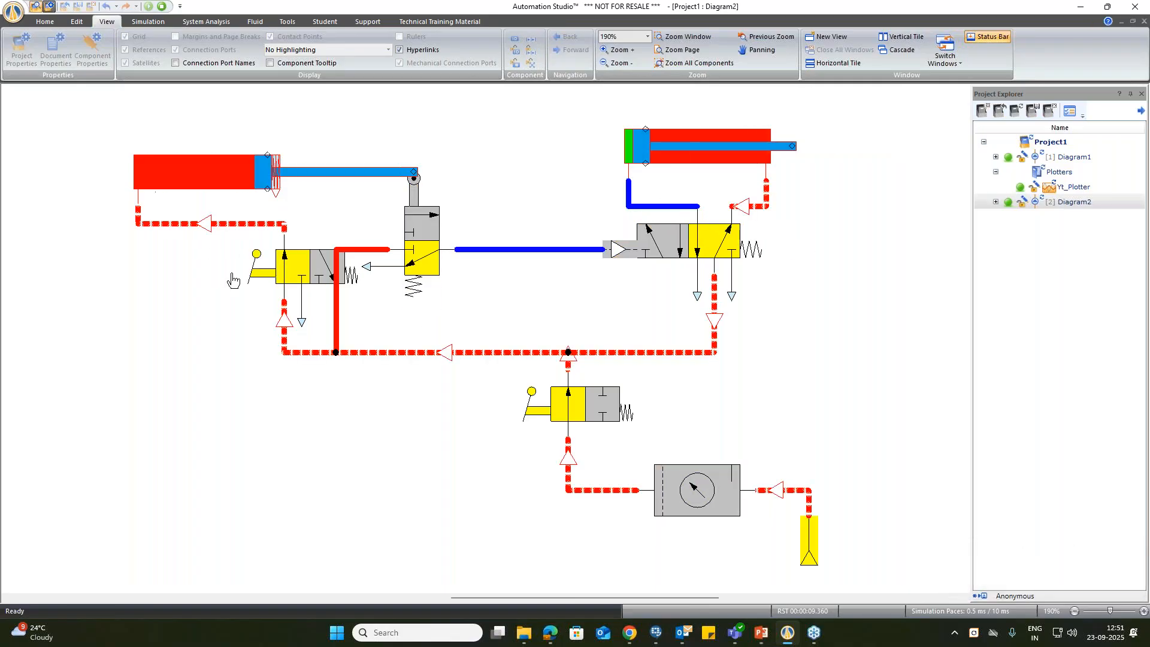
pyautogui.click(268, 279)
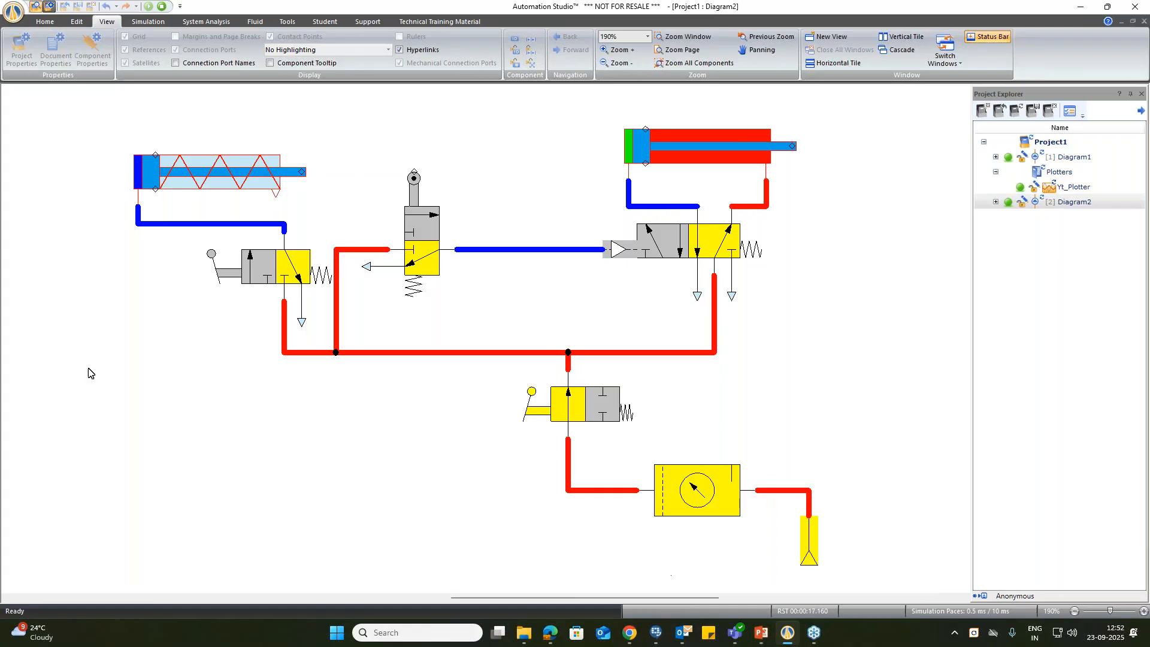
pyautogui.click(238, 282)
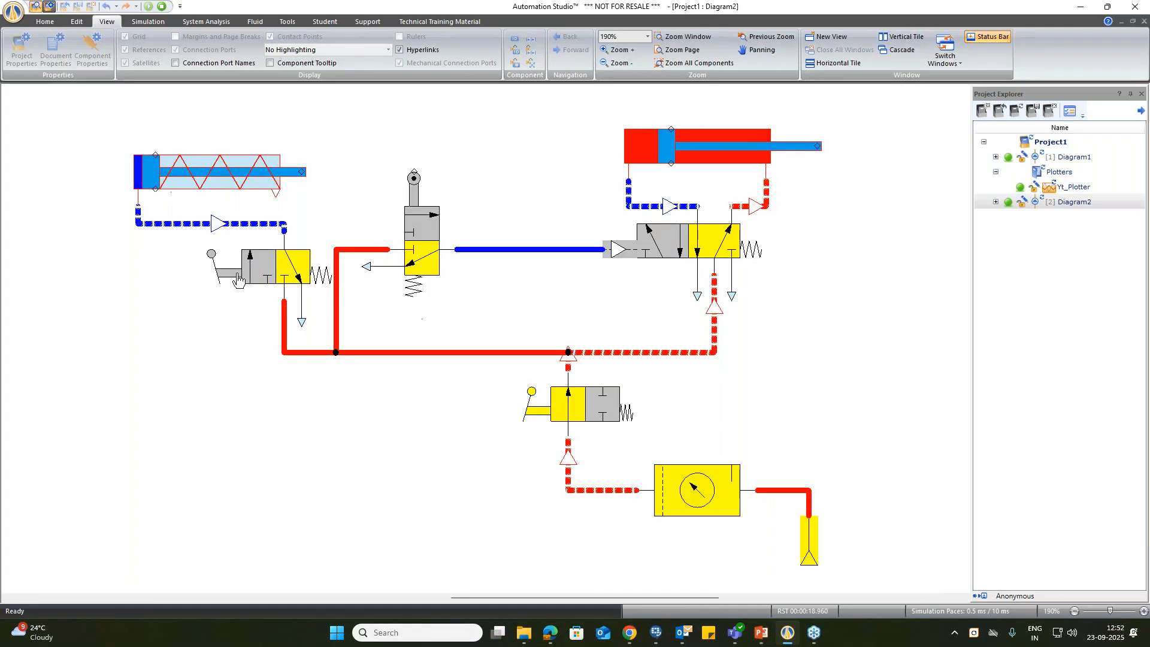
pyautogui.click(238, 281)
pyautogui.click(238, 280)
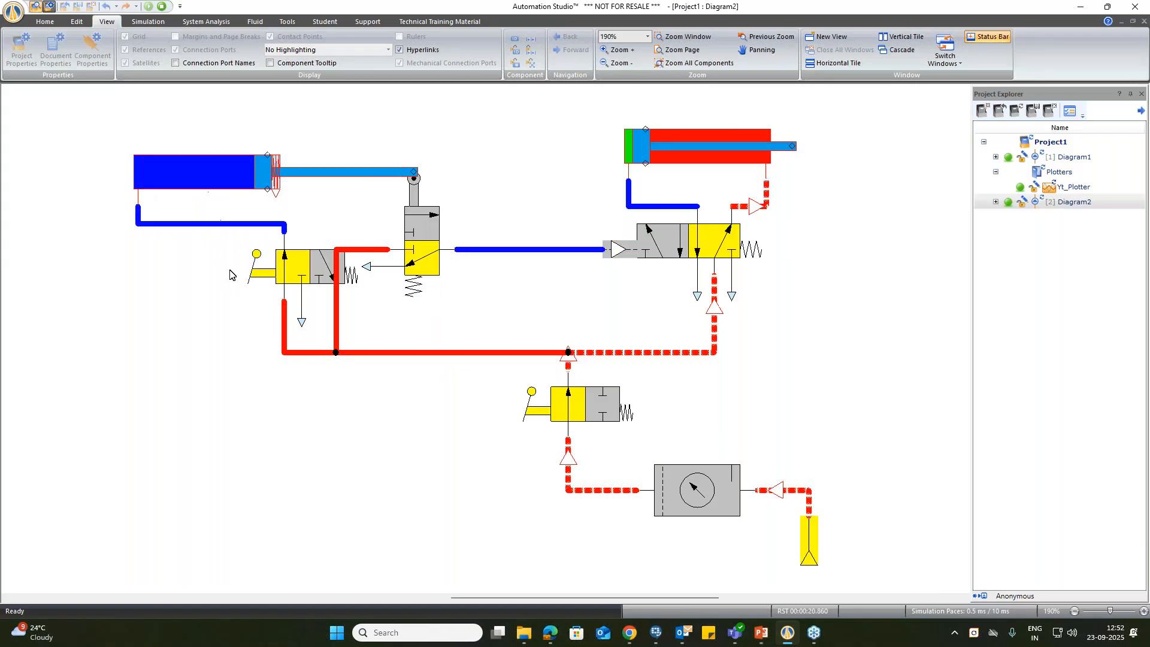
pyautogui.click(266, 280)
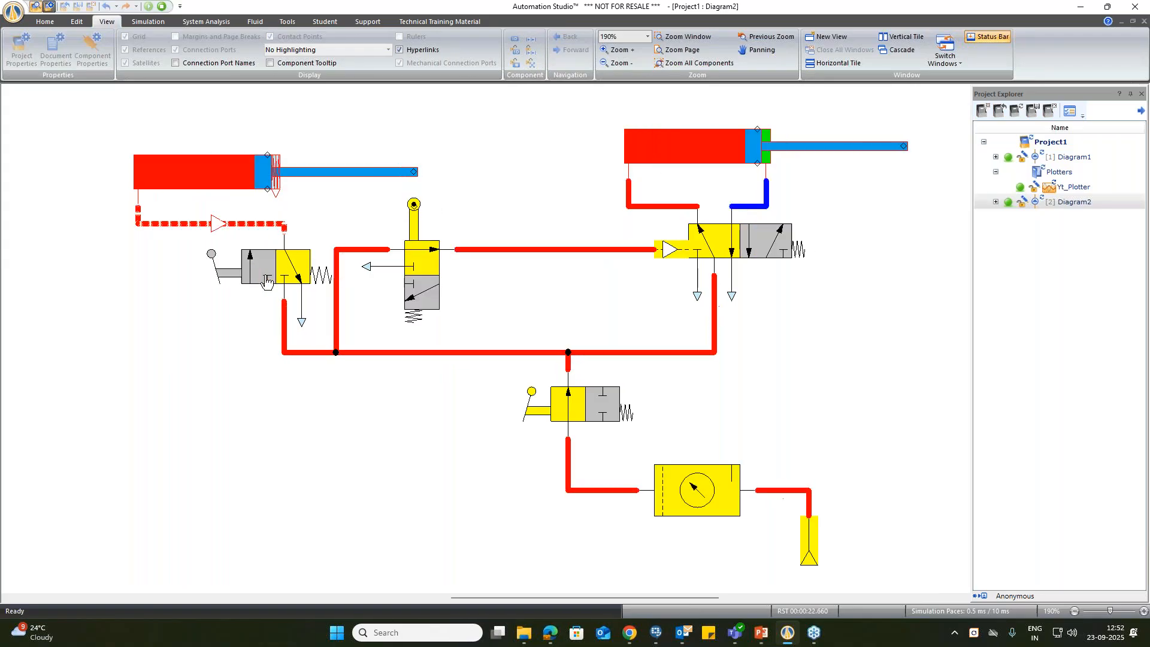
pyautogui.click(267, 280)
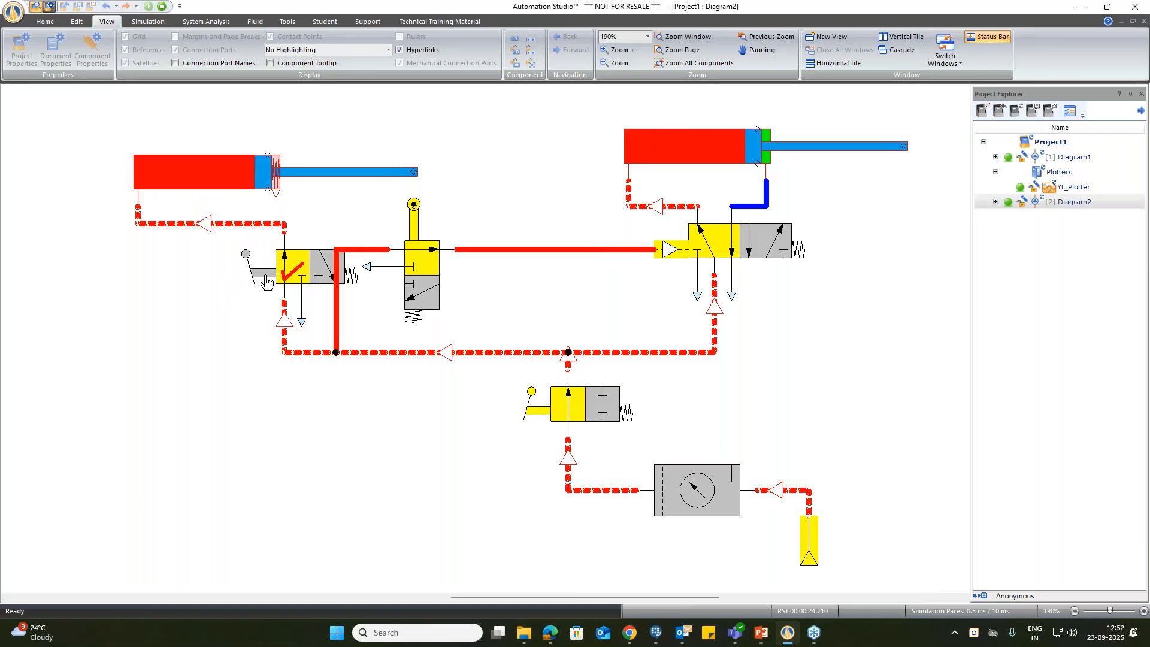
pyautogui.click(266, 281)
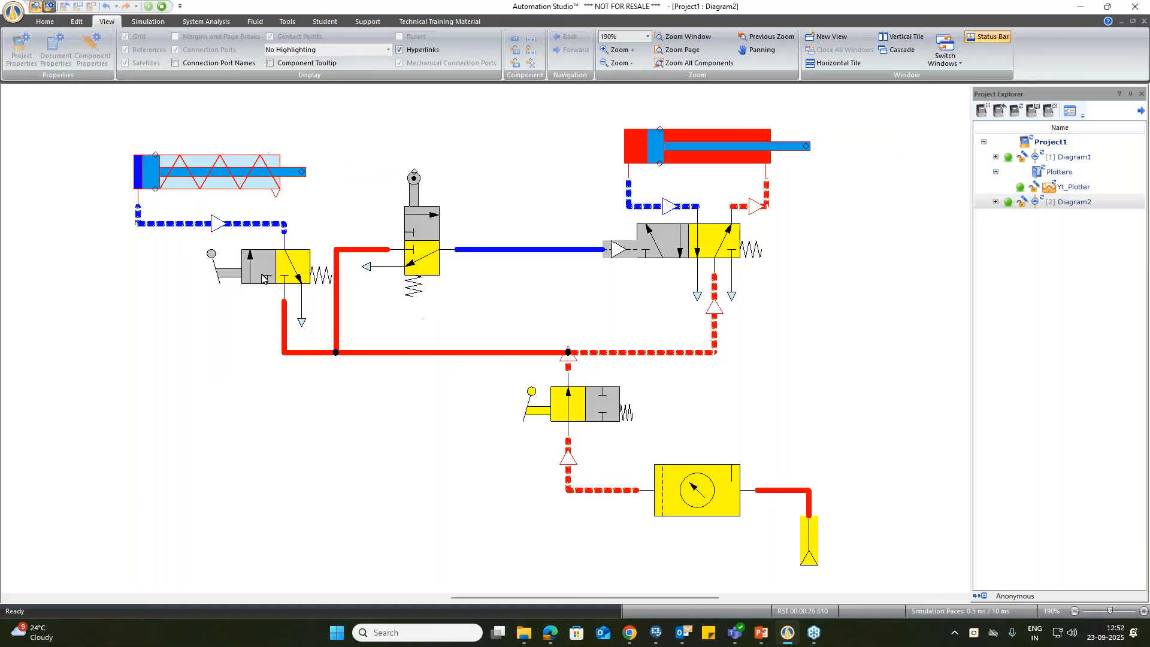
pyautogui.click(233, 278)
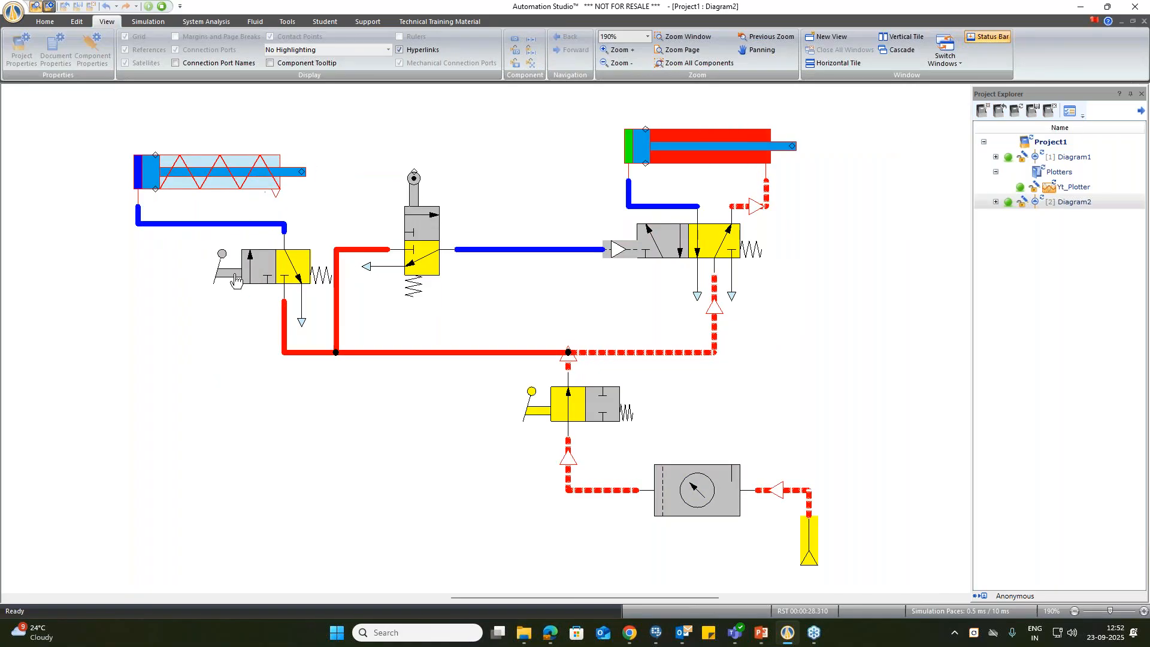
pyautogui.click(226, 276)
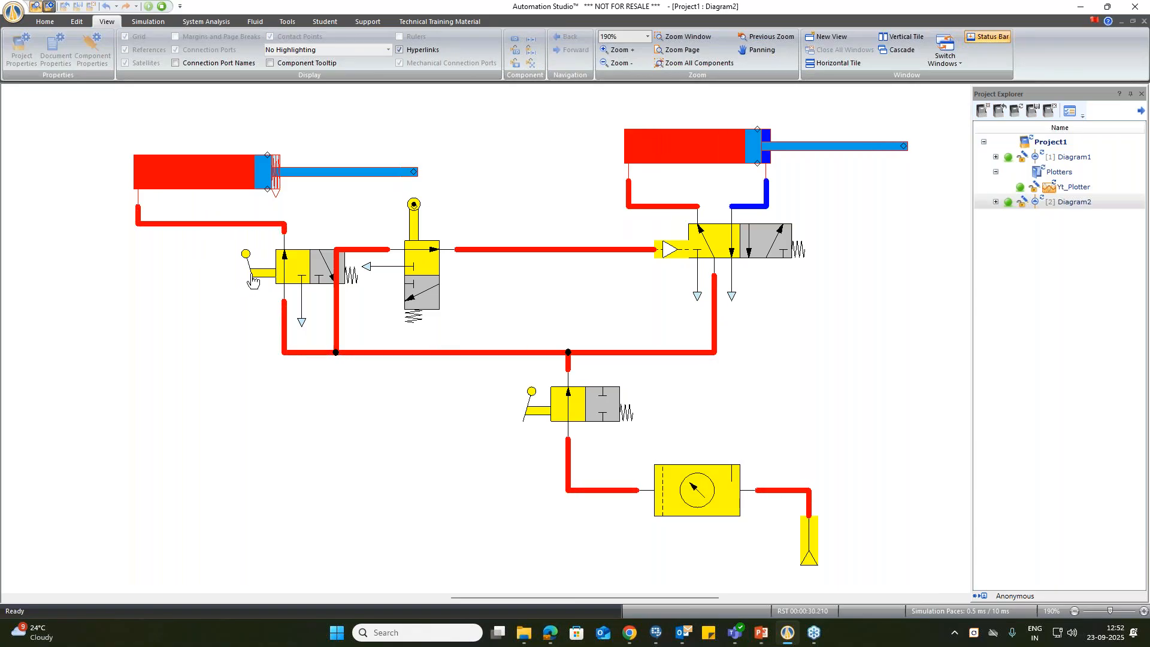
pyautogui.click(162, 7)
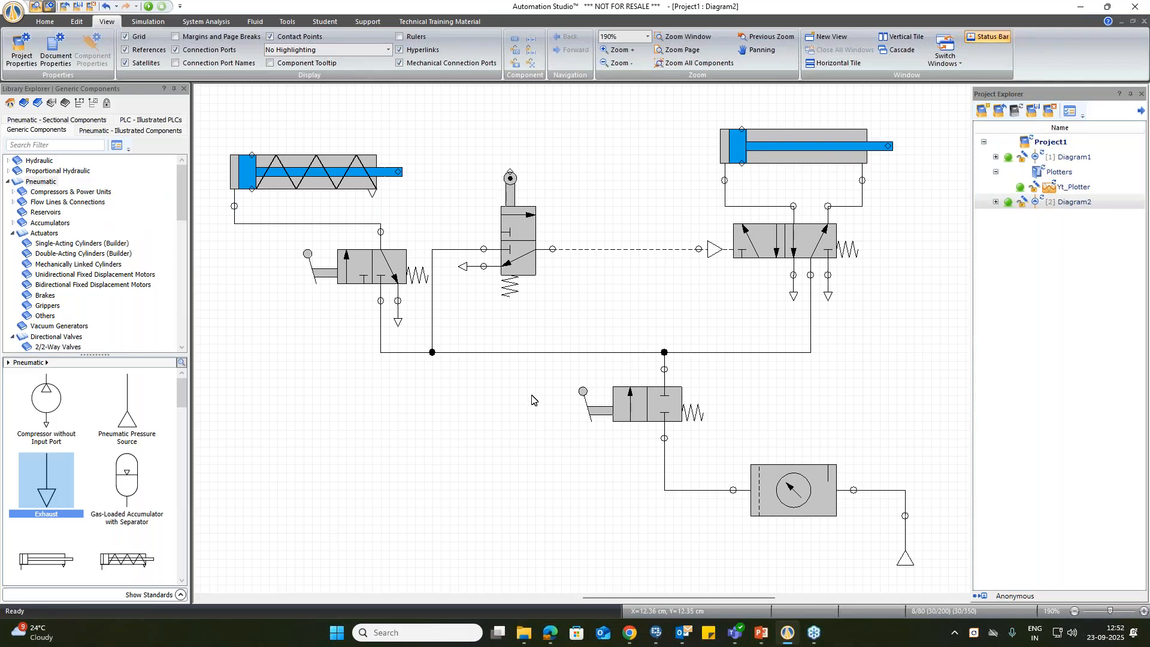
# Step: Create a new project from the Pneumatic Virtual Trainers template Electro-Pneumatic [ON/OFF], discarding the changes to Project1
pyautogui.click(981, 111)
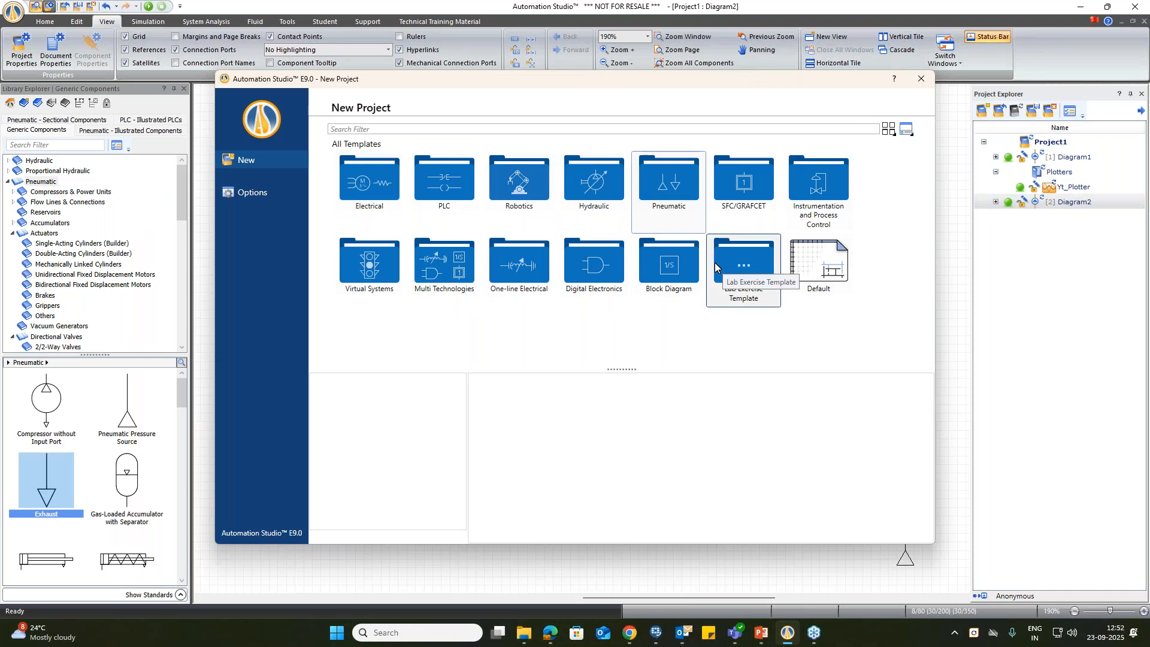
pyautogui.doubleClick(644, 181)
pyautogui.doubleClick(538, 195)
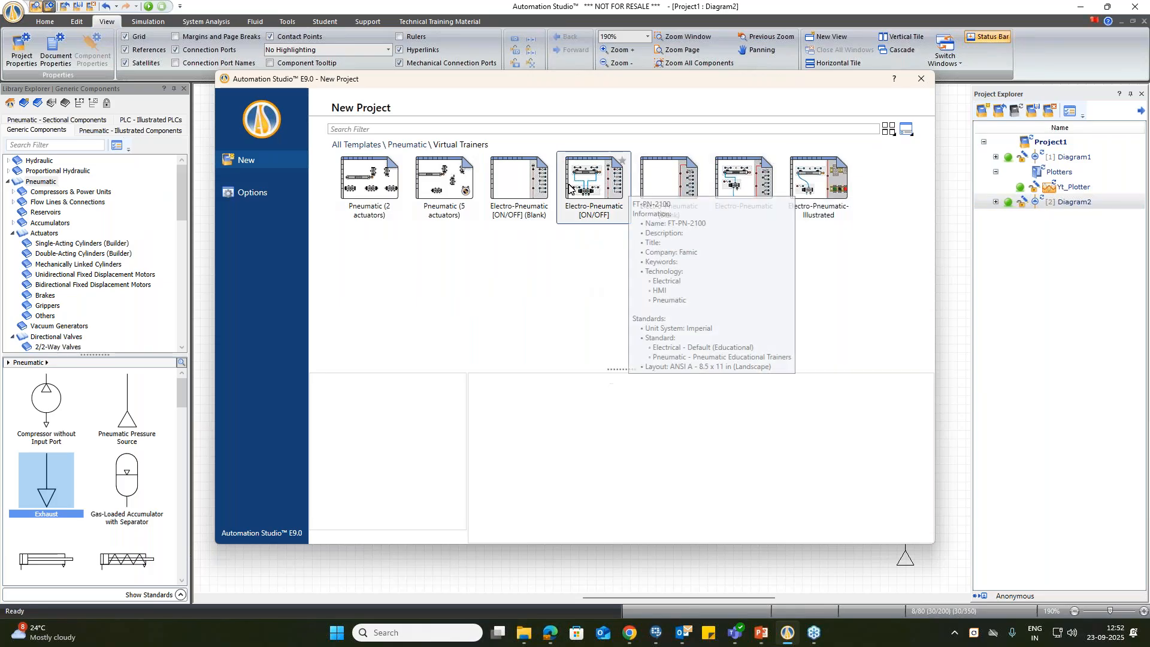
pyautogui.click(594, 192)
pyautogui.click(517, 196)
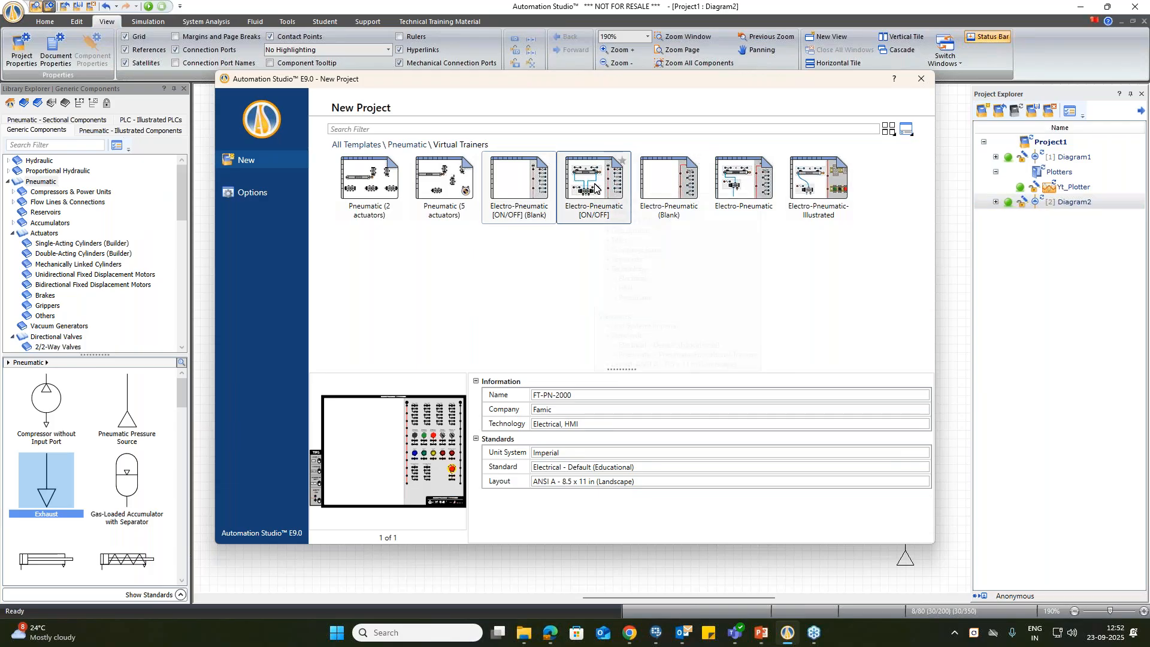
pyautogui.doubleClick(593, 187)
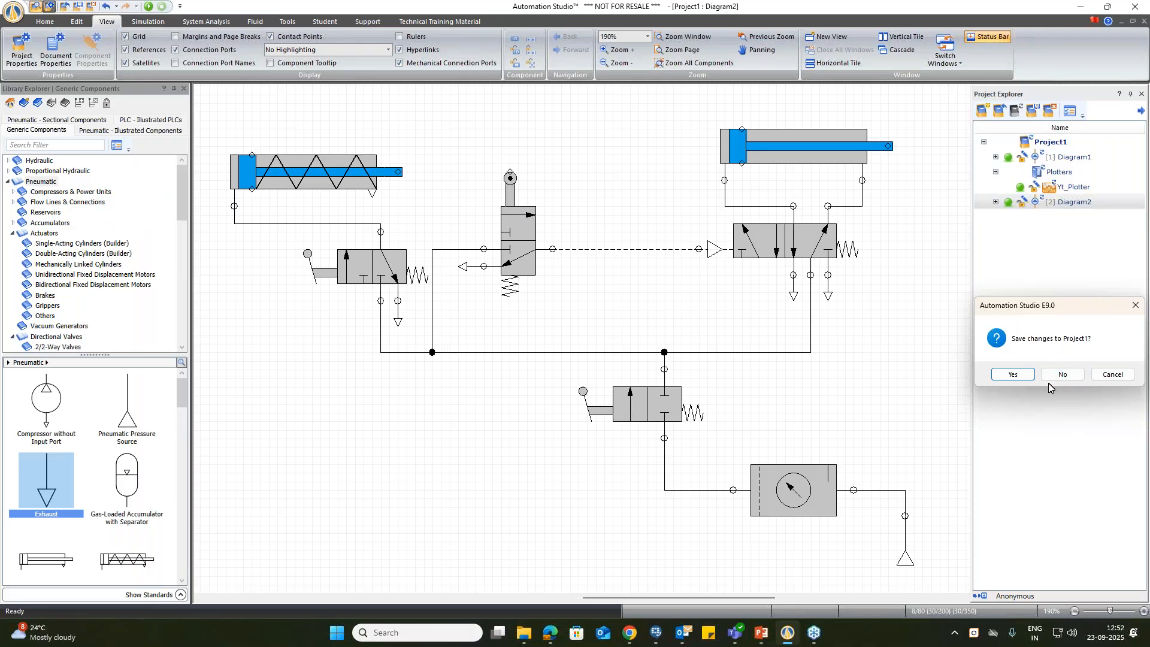
pyautogui.click(1055, 376)
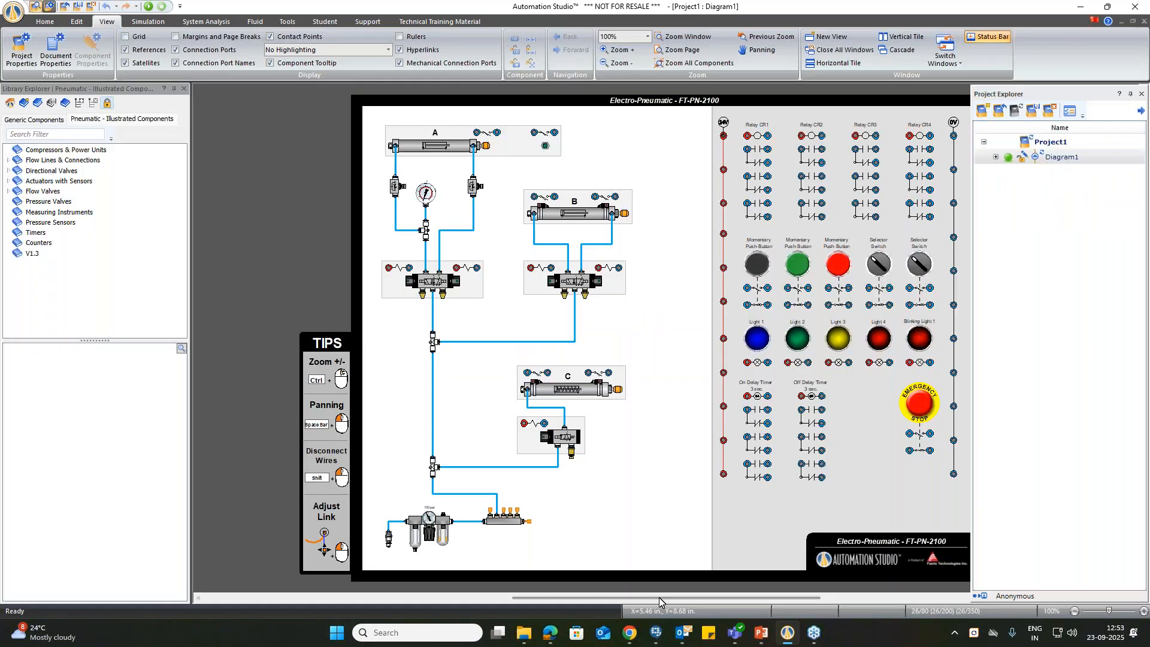
# Step: Wire the left solenoid's red terminal on cylinder A's valve through the black push button's upper contact to the 24V rail
pyautogui.moveTo(659, 598)
pyautogui.mouseDown()
pyautogui.moveTo(684, 596)
pyautogui.moveTo(671, 596)
pyautogui.mouseUp()
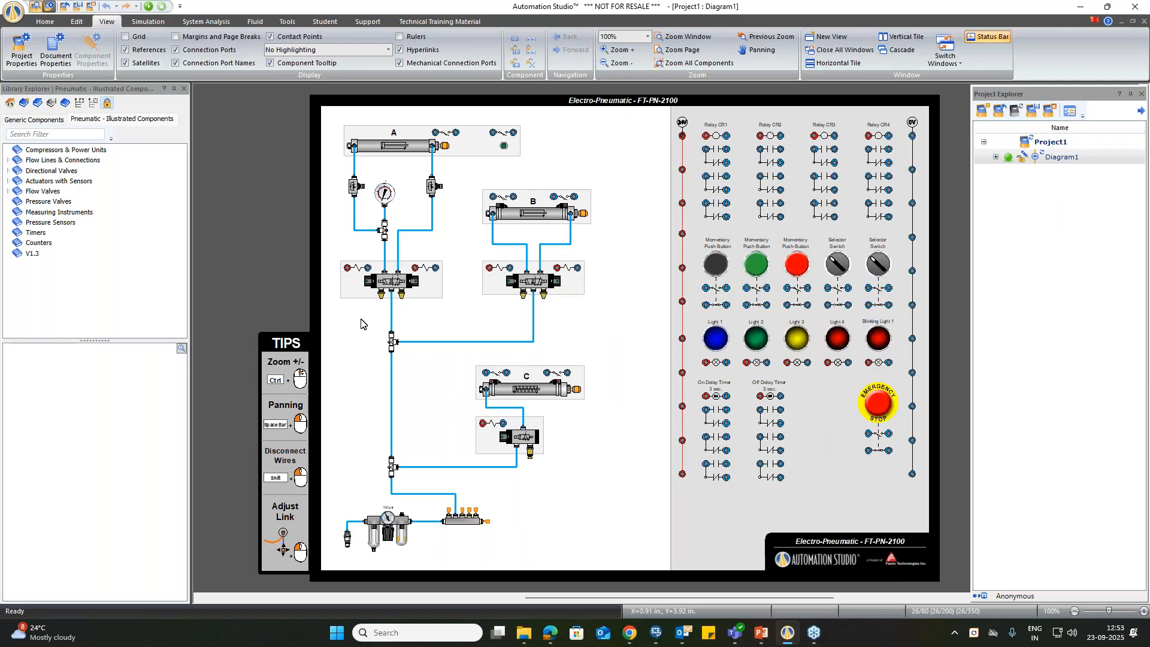
pyautogui.moveTo(348, 268); pyautogui.dragTo(726, 288)
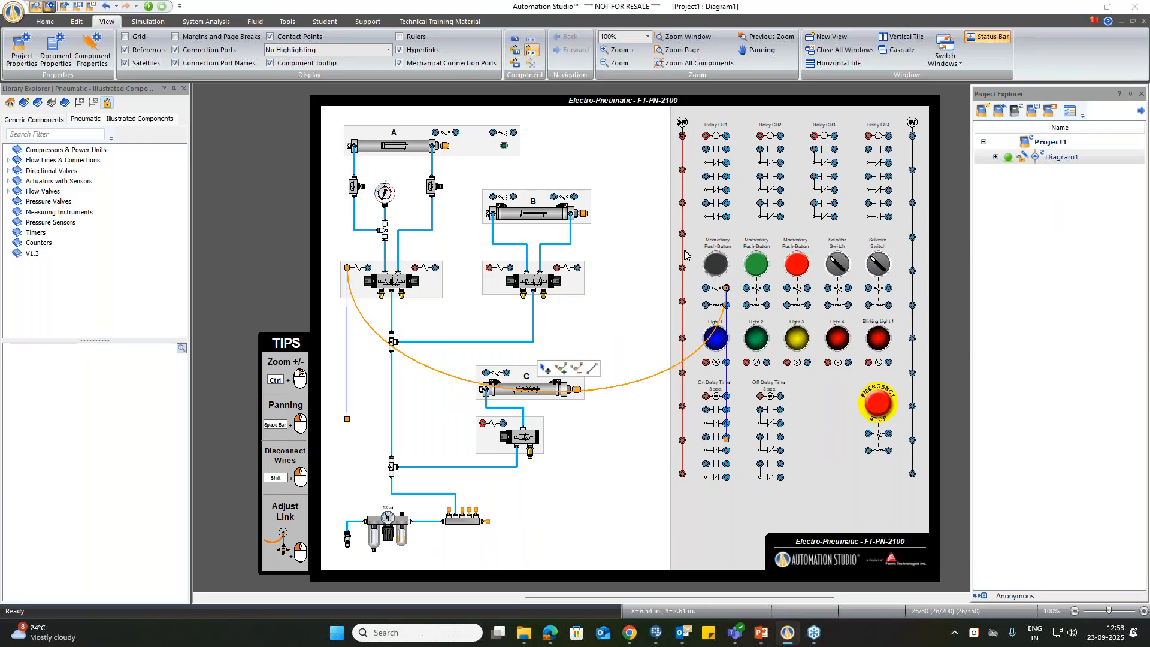
pyautogui.moveTo(682, 267); pyautogui.dragTo(706, 288)
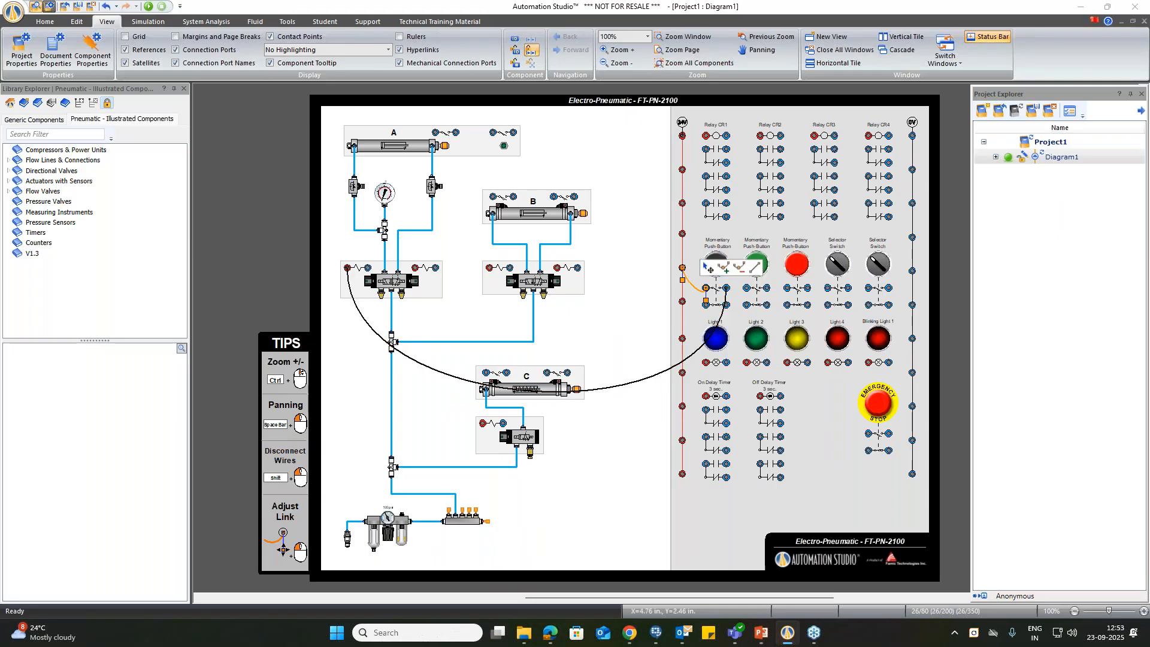
# Step: Colour the wire between the left solenoid of cylinder A's valve and the black push button red
pyautogui.click(584, 392)
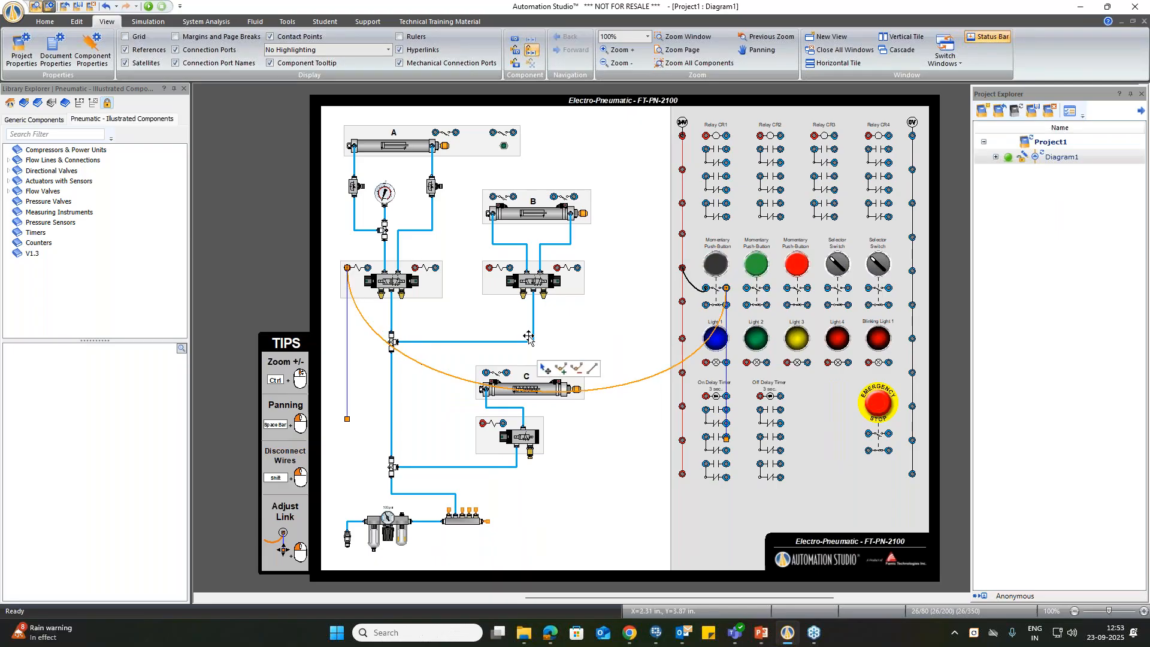
pyautogui.click(76, 21)
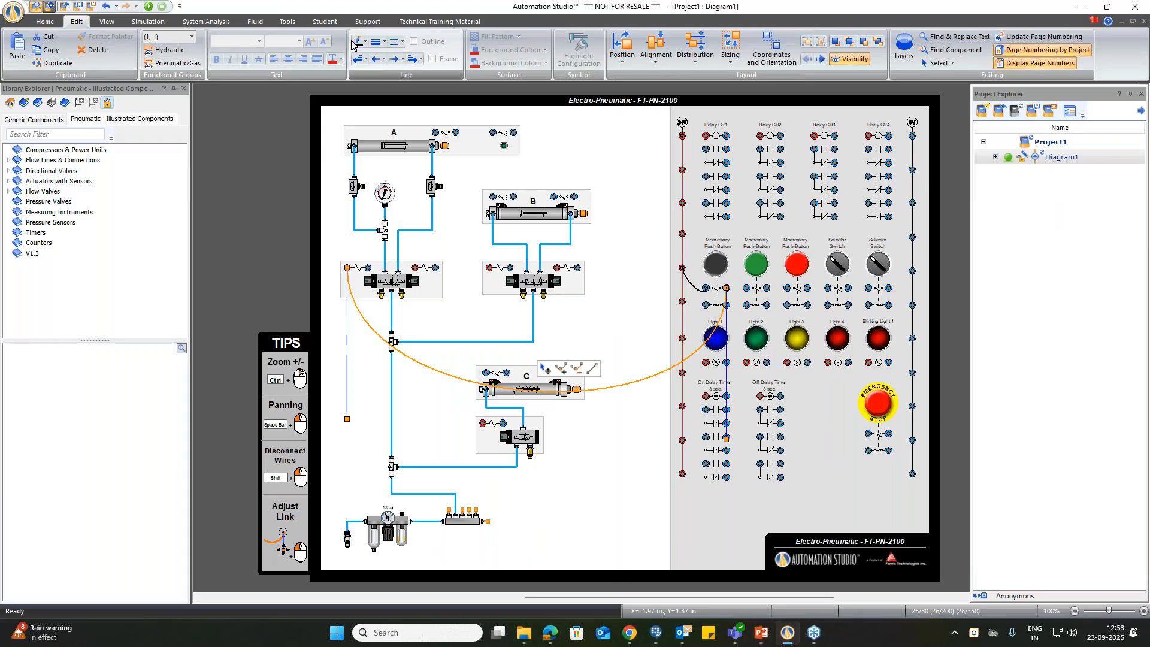
pyautogui.click(366, 41)
pyautogui.click(365, 138)
pyautogui.click(620, 335)
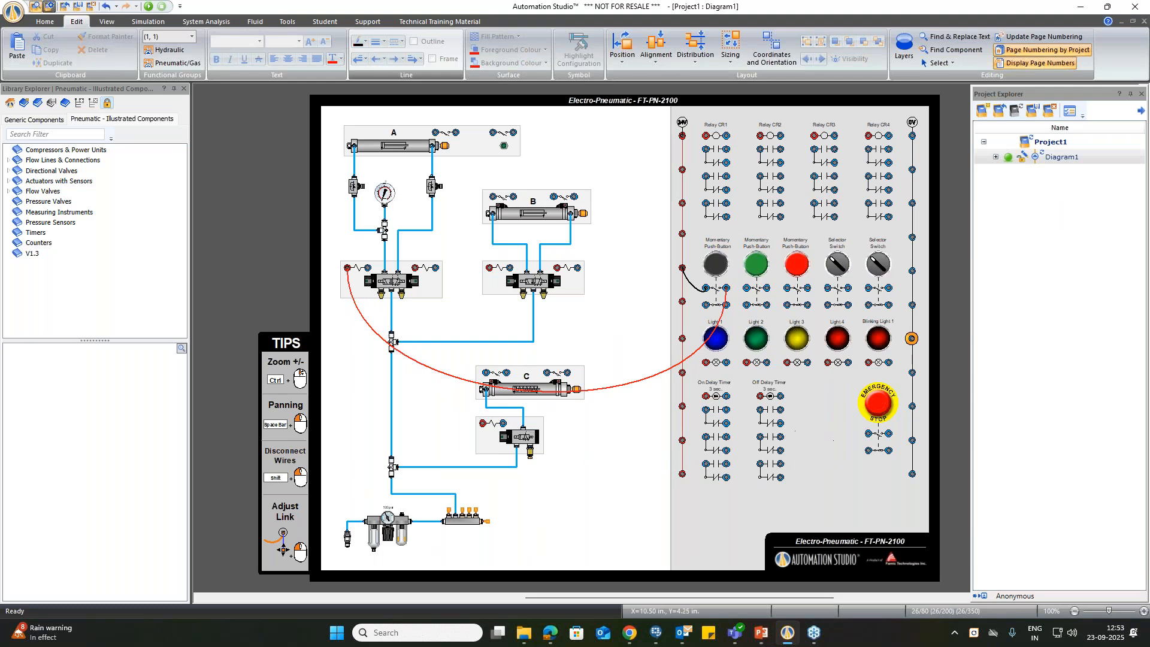
# Step: Wire the left solenoid's blue terminal on cylinder A's valve to the 0V rail and colour the wire green
pyautogui.click(911, 338)
pyautogui.click(361, 41)
pyautogui.click(417, 130)
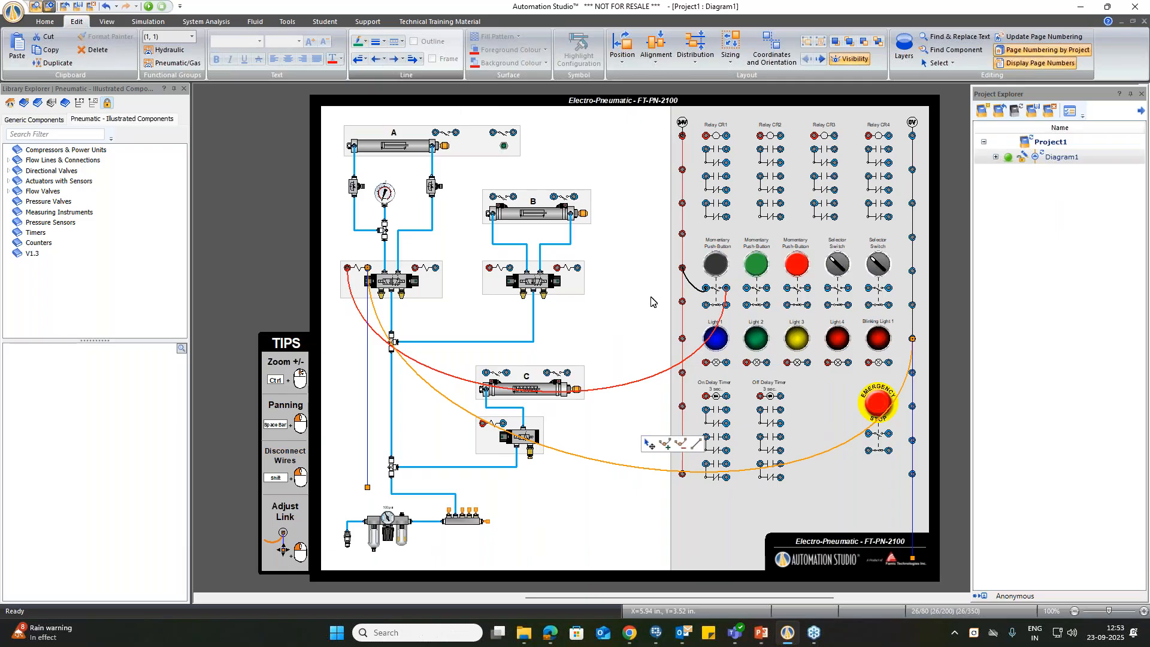
pyautogui.click(651, 301)
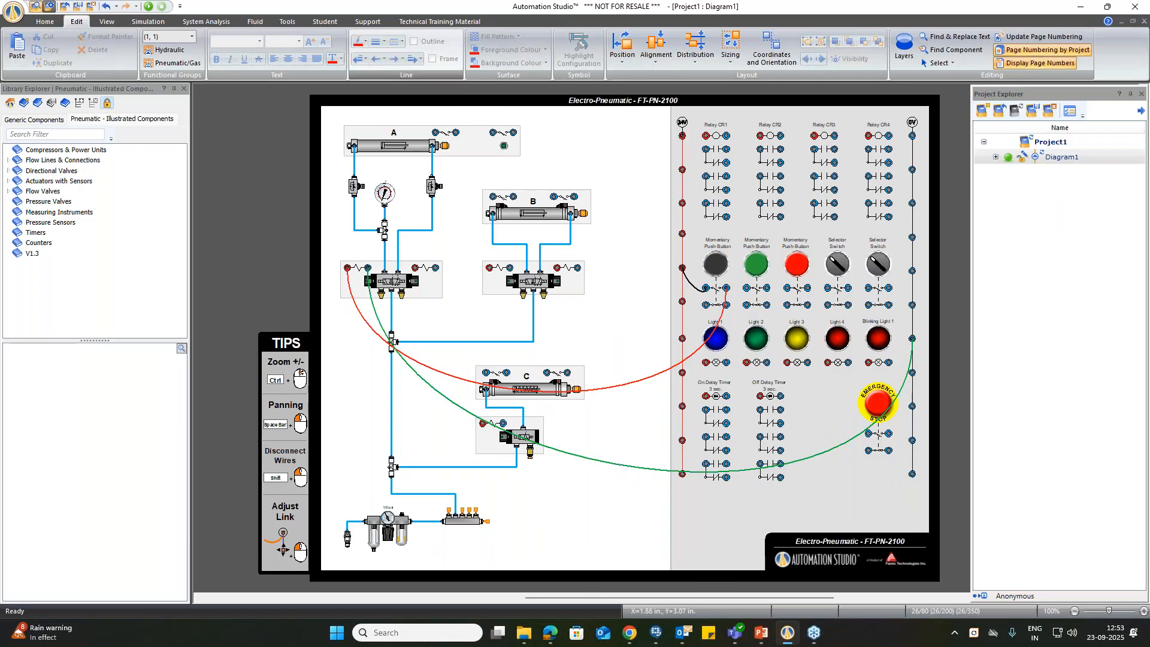
# Step: Wire cylinder A's right valve solenoid to the green push button's upper contact in red, and jumper that contact's supply from the black button's
pyautogui.moveTo(415, 268); pyautogui.dragTo(696, 304)
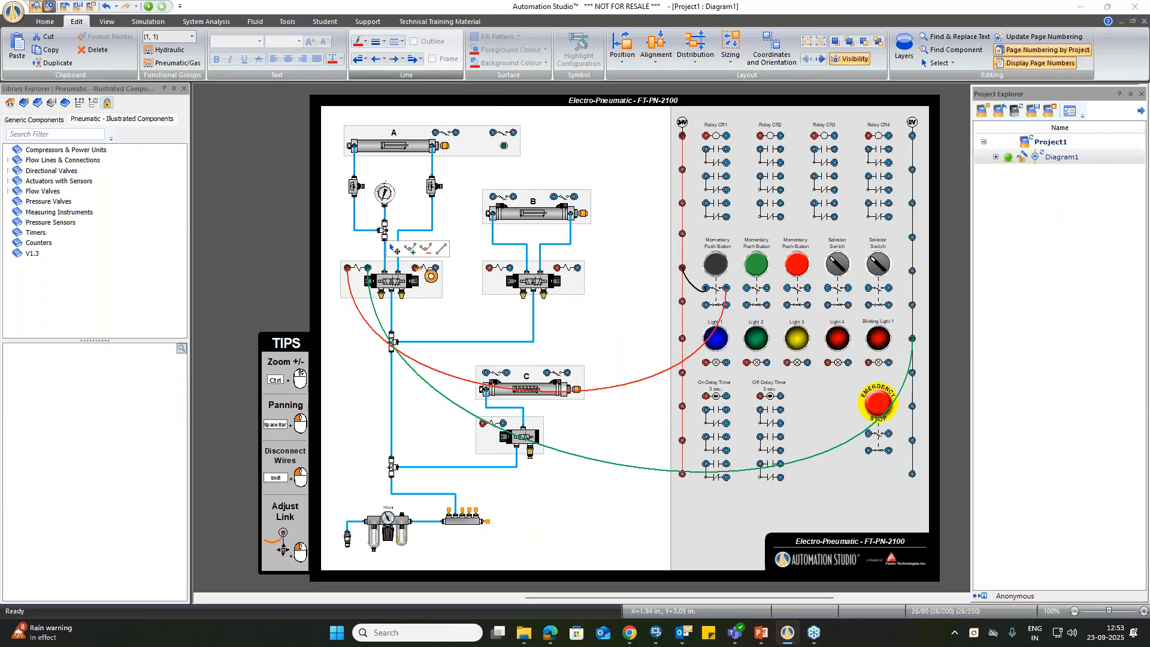
pyautogui.press('Delete')
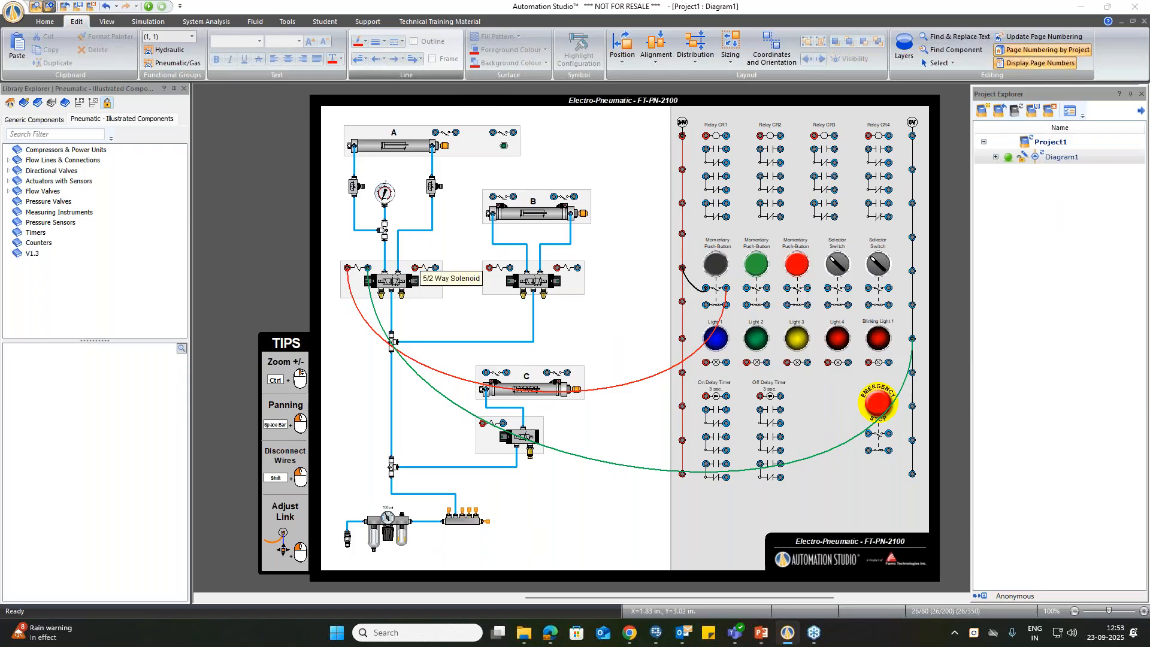
pyautogui.click(766, 287)
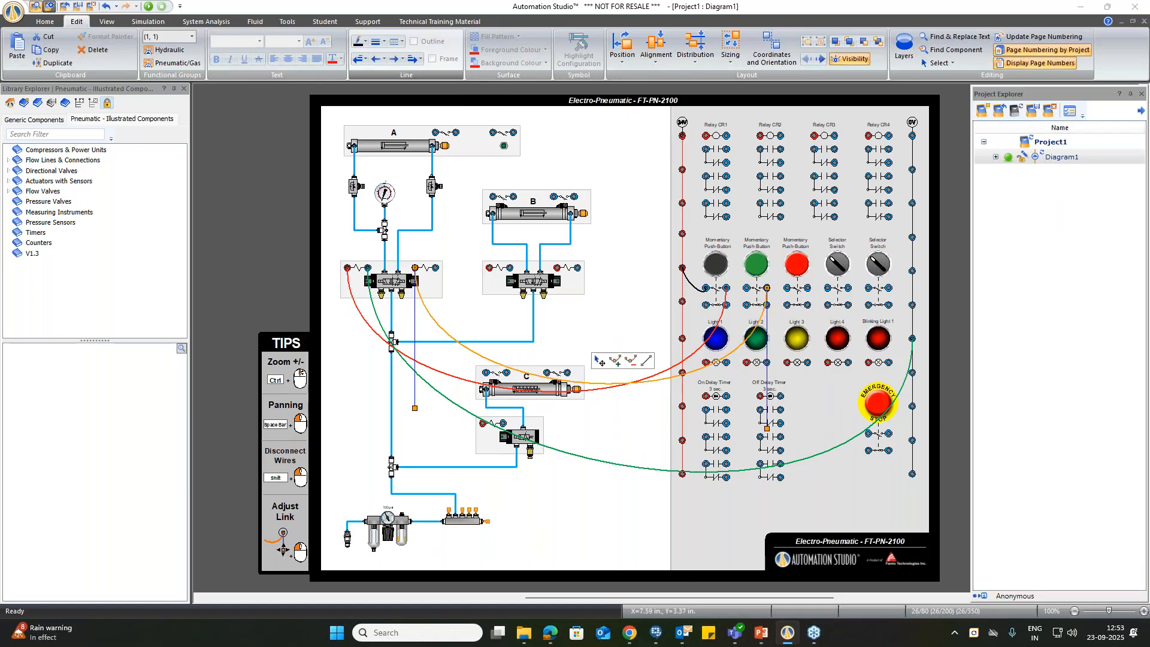
pyautogui.click(365, 42)
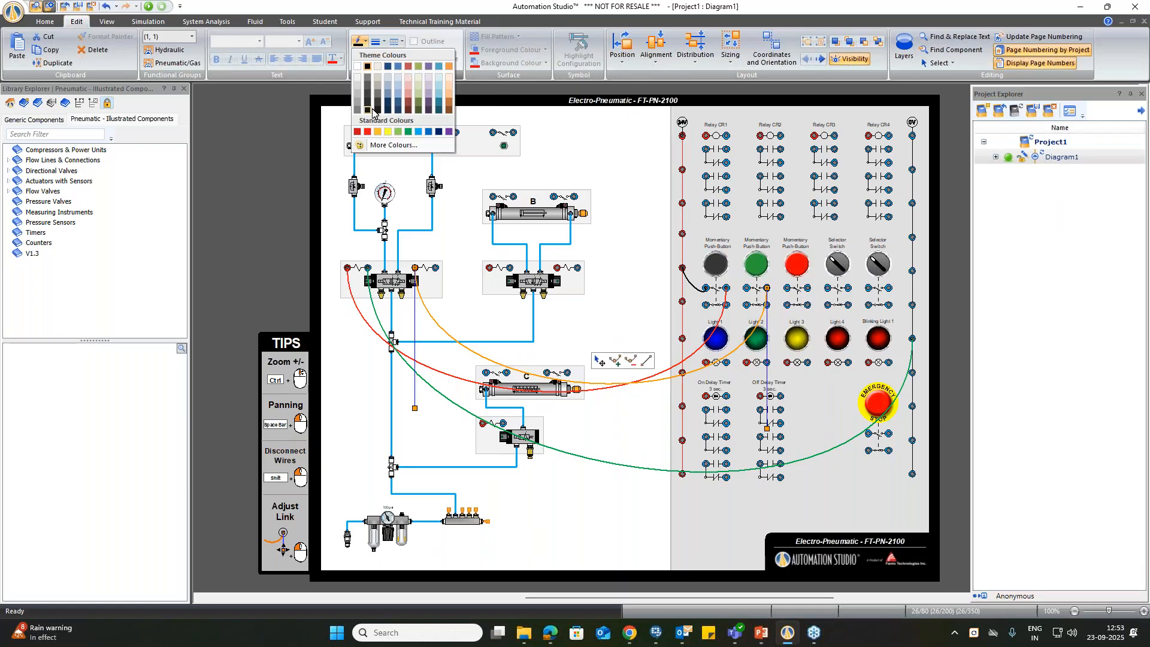
pyautogui.click(368, 132)
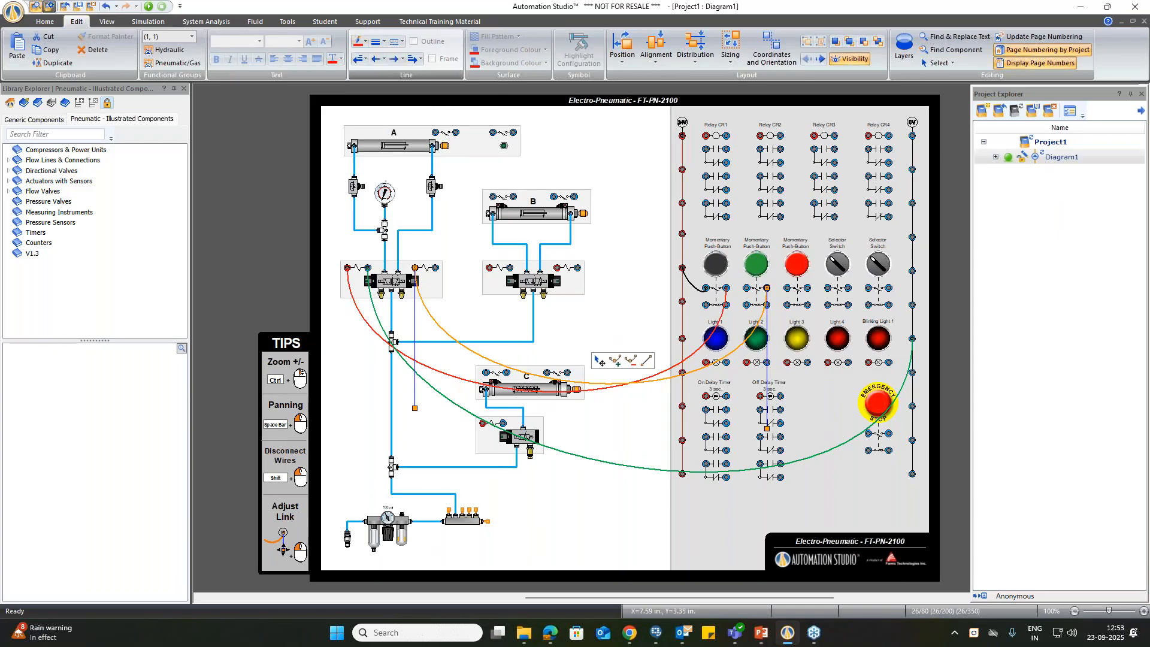
pyautogui.click(612, 312)
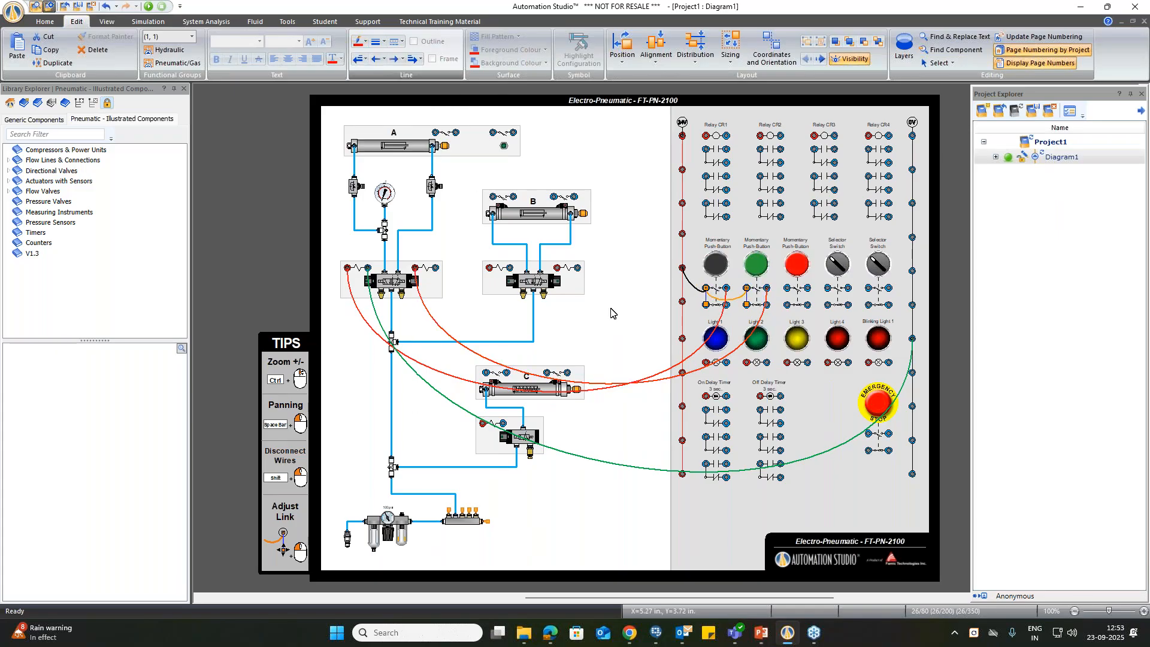
# Step: Wire the blue terminal of the right solenoid on cylinder A's valve to the 0V rail
pyautogui.moveTo(435, 268)
pyautogui.mouseDown()
pyautogui.moveTo(682, 407)
pyautogui.moveTo(724, 467)
pyautogui.moveTo(889, 443)
pyautogui.moveTo(915, 307)
pyautogui.mouseUp()
pyautogui.click(641, 430)
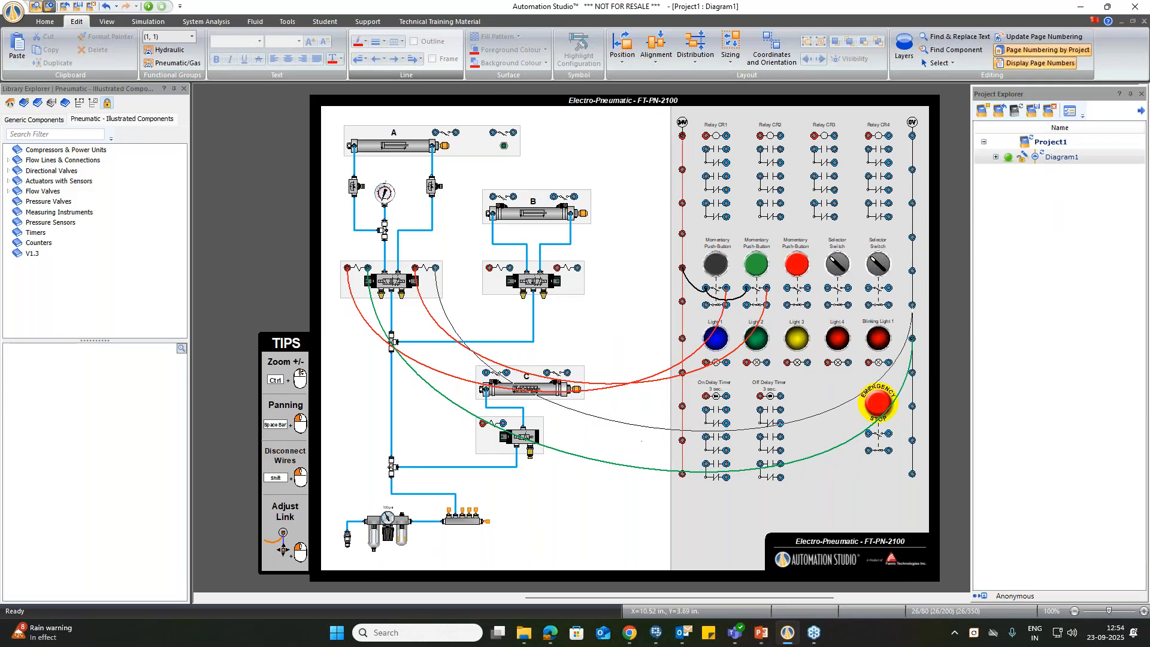
pyautogui.click(636, 413)
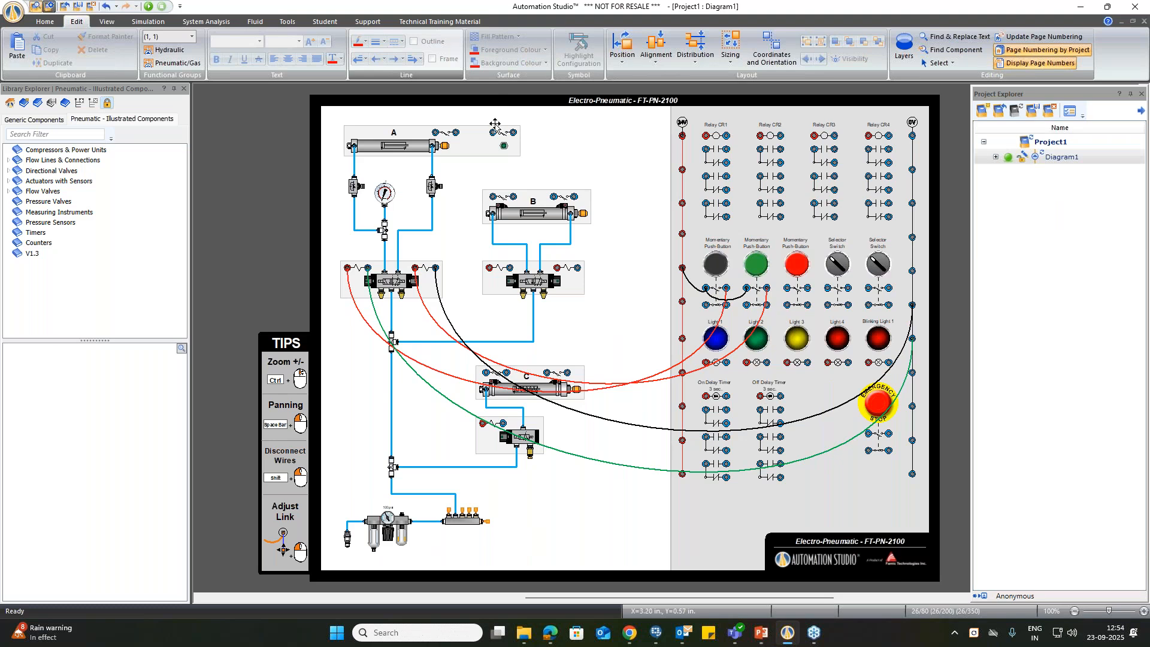
# Step: Wire the rightmost sensor contact of cylinder A between the 24V rail and the red terminal of Light 4
pyautogui.moveTo(492, 133)
pyautogui.mouseDown()
pyautogui.moveTo(662, 252)
pyautogui.moveTo(674, 249)
pyautogui.moveTo(682, 211)
pyautogui.mouseUp()
pyautogui.moveTo(682, 211); pyautogui.dragTo(682, 203)
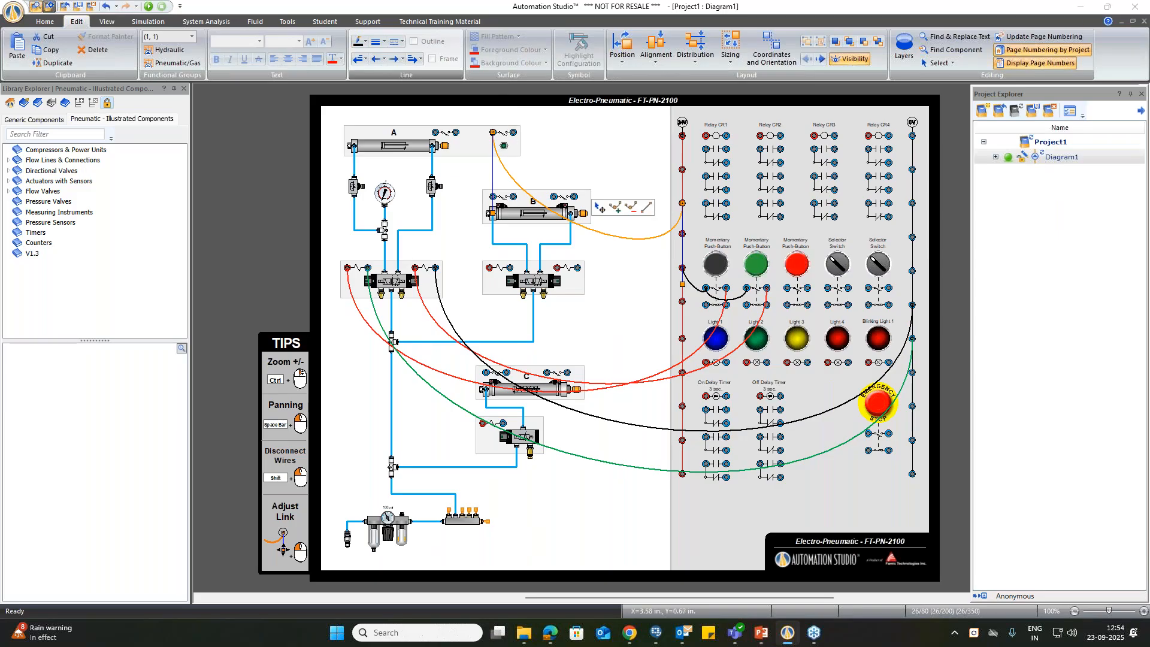
pyautogui.click(515, 143)
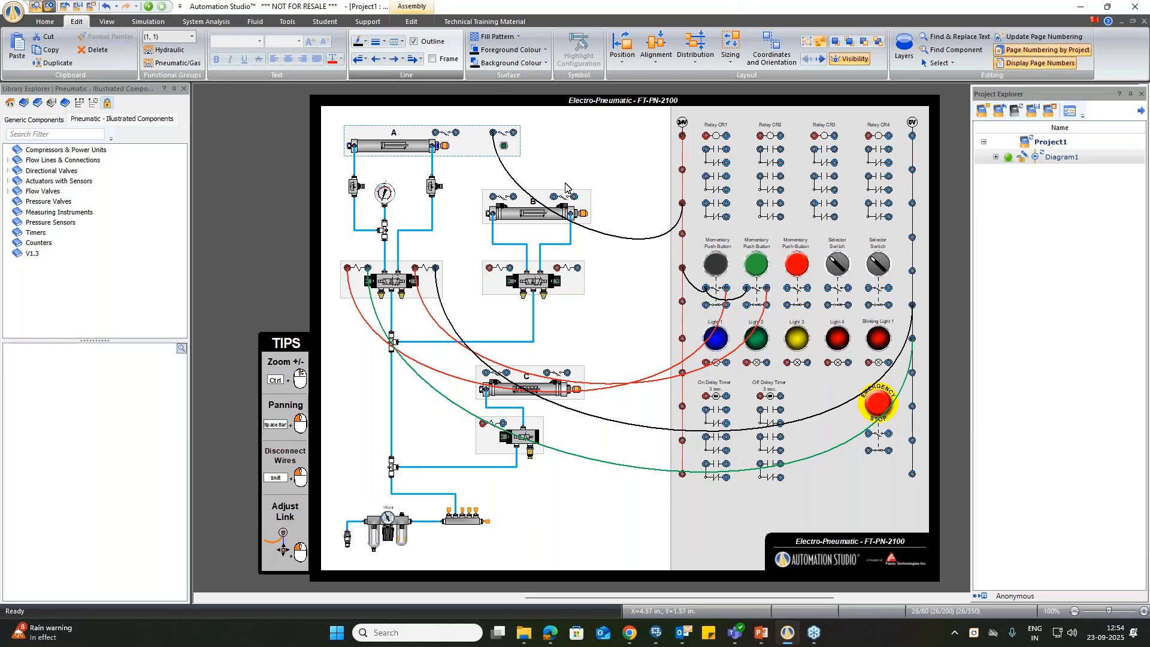
pyautogui.click(557, 227)
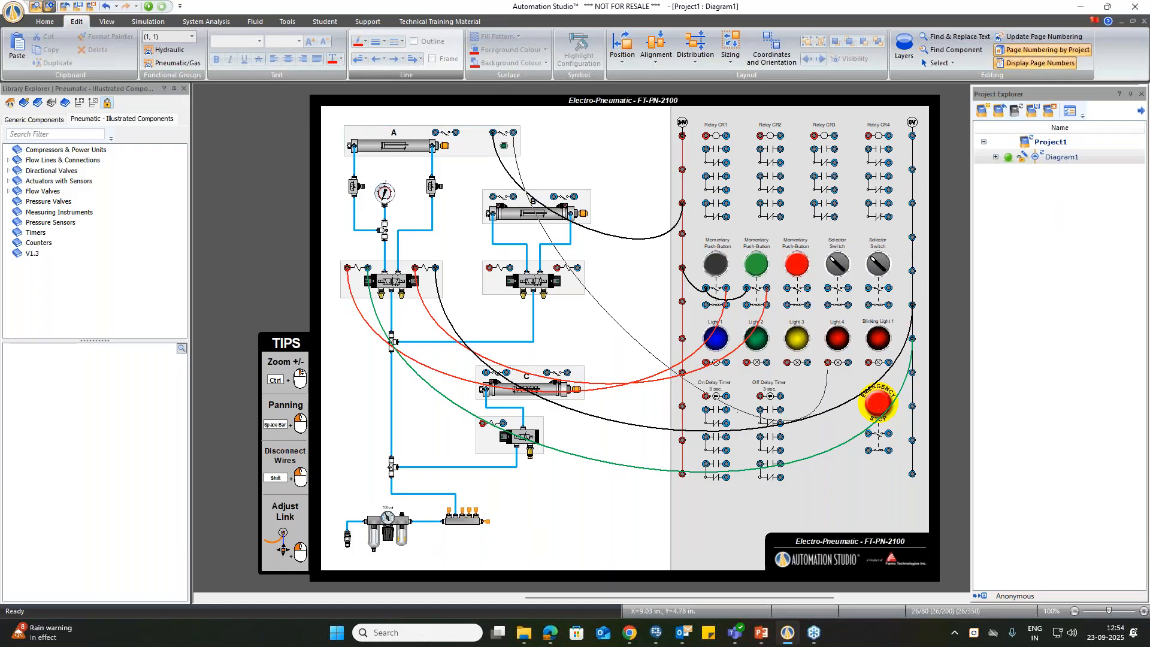
pyautogui.click(825, 367)
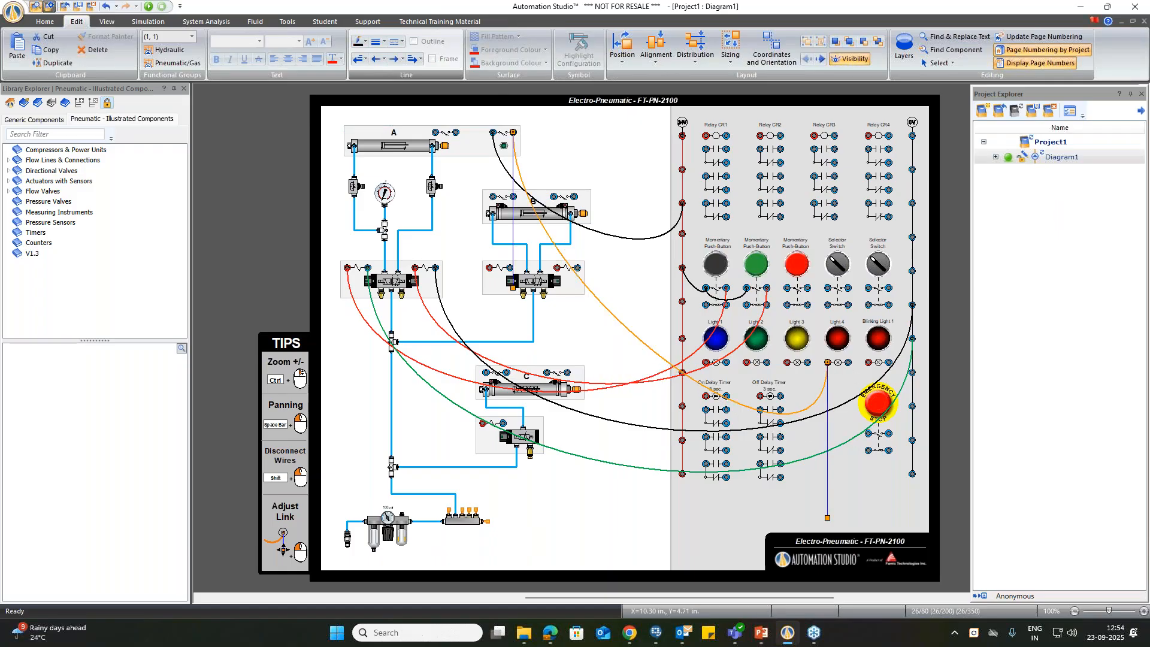
# Step: Finish the wire from the blue terminal of Light 4 to the 0V rail
pyautogui.click(910, 371)
pyautogui.click(937, 410)
# Step: Simulate the trainer circuit and actuate the black, green and again the black push button to move cylinder A
pyautogui.click(148, 6)
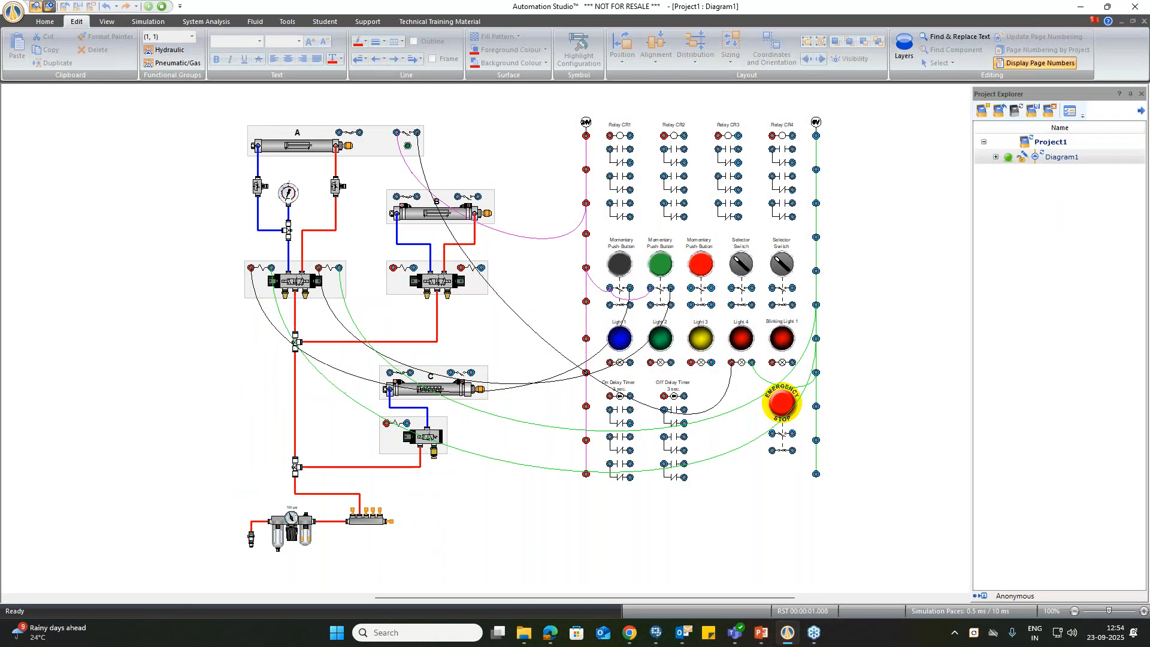
pyautogui.click(607, 284)
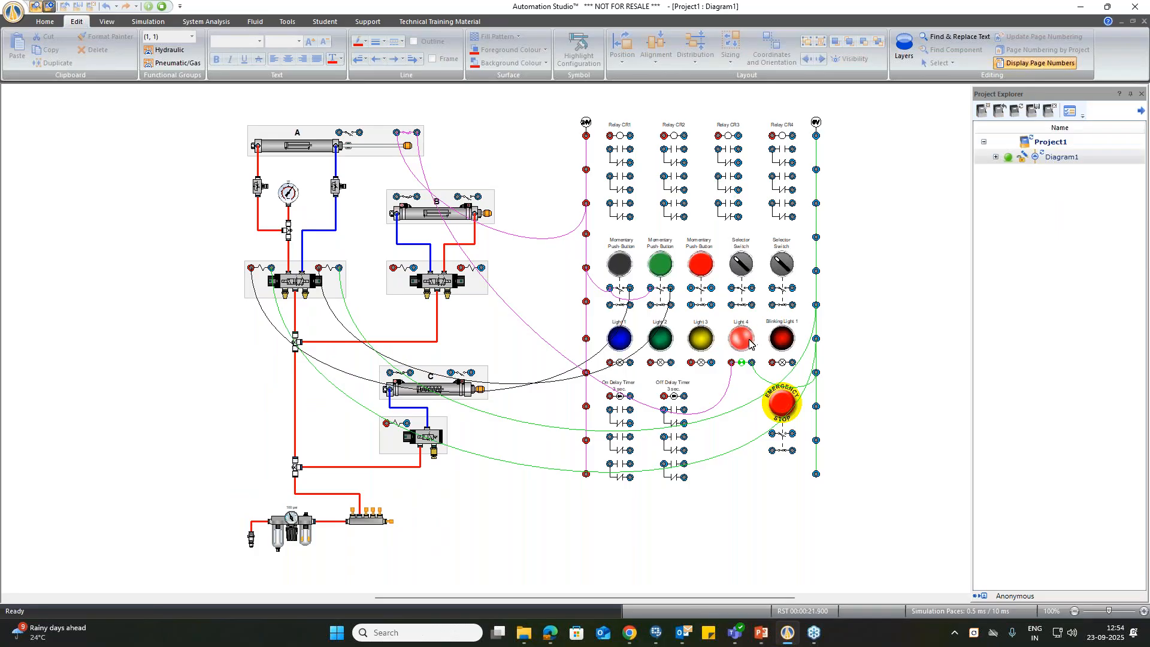
pyautogui.click(661, 267)
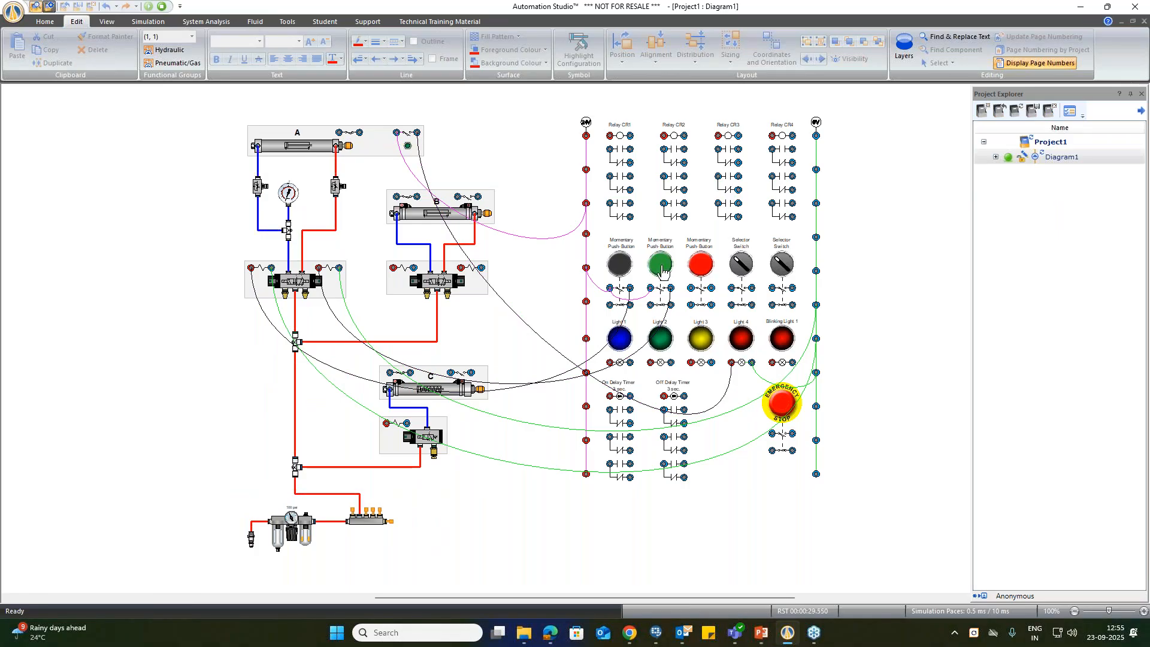
pyautogui.click(616, 273)
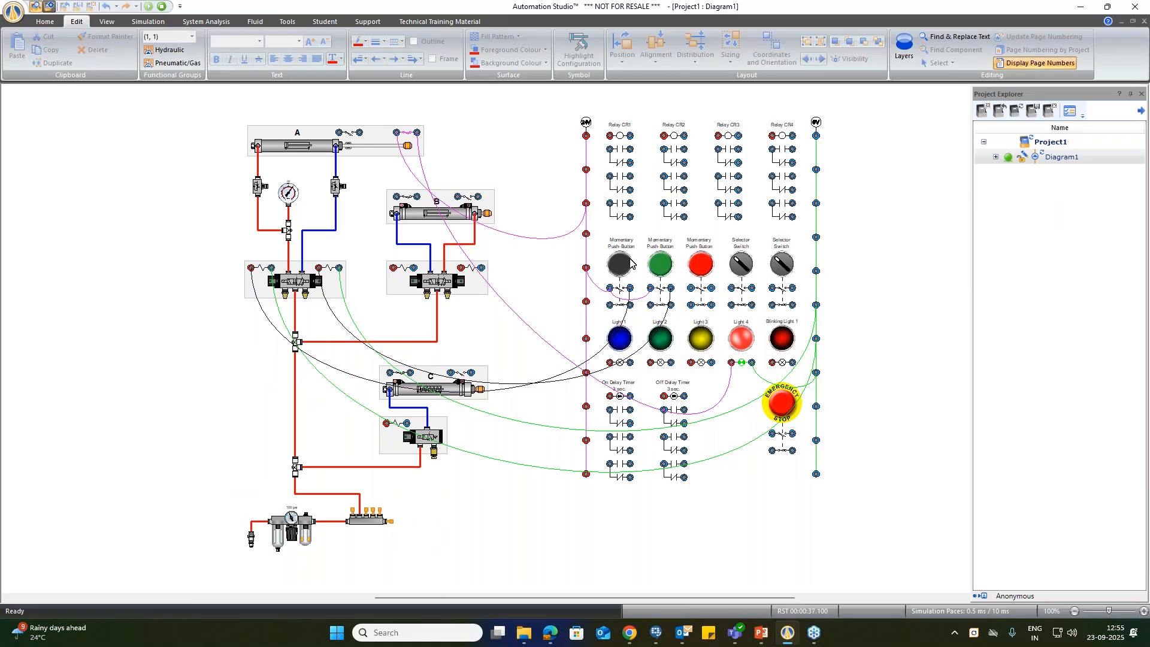
# Step: Attach pressure measurements in bar with 0.1 precision to both ports of cylinder A, then stop the simulation
pyautogui.click(148, 21)
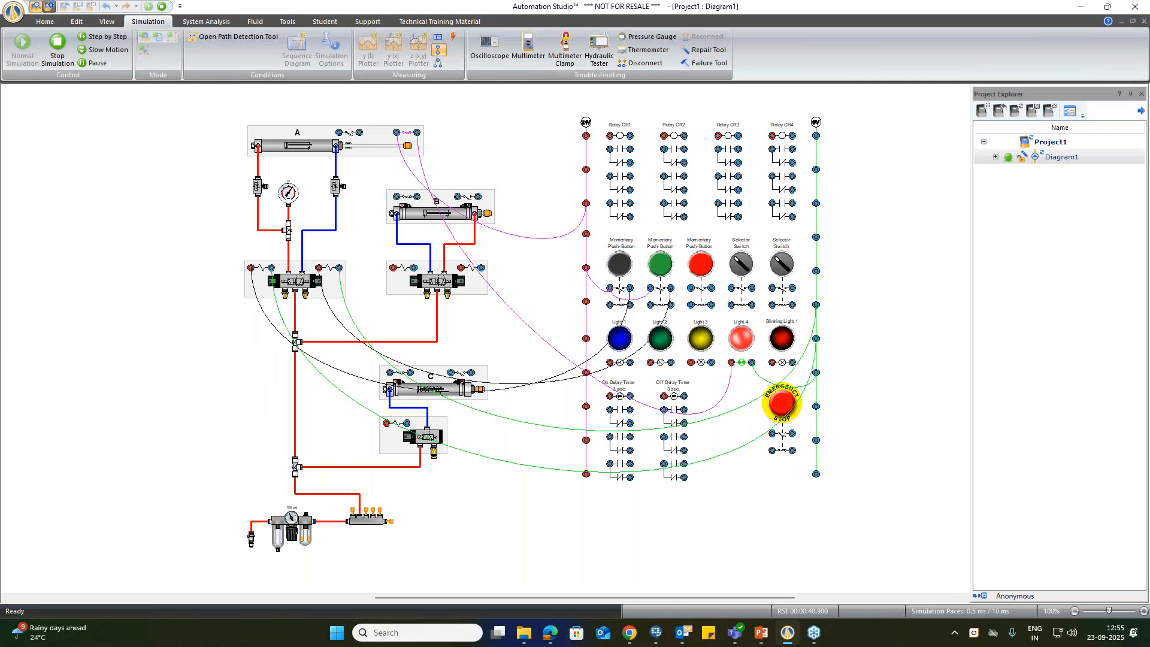
pyautogui.click(257, 145)
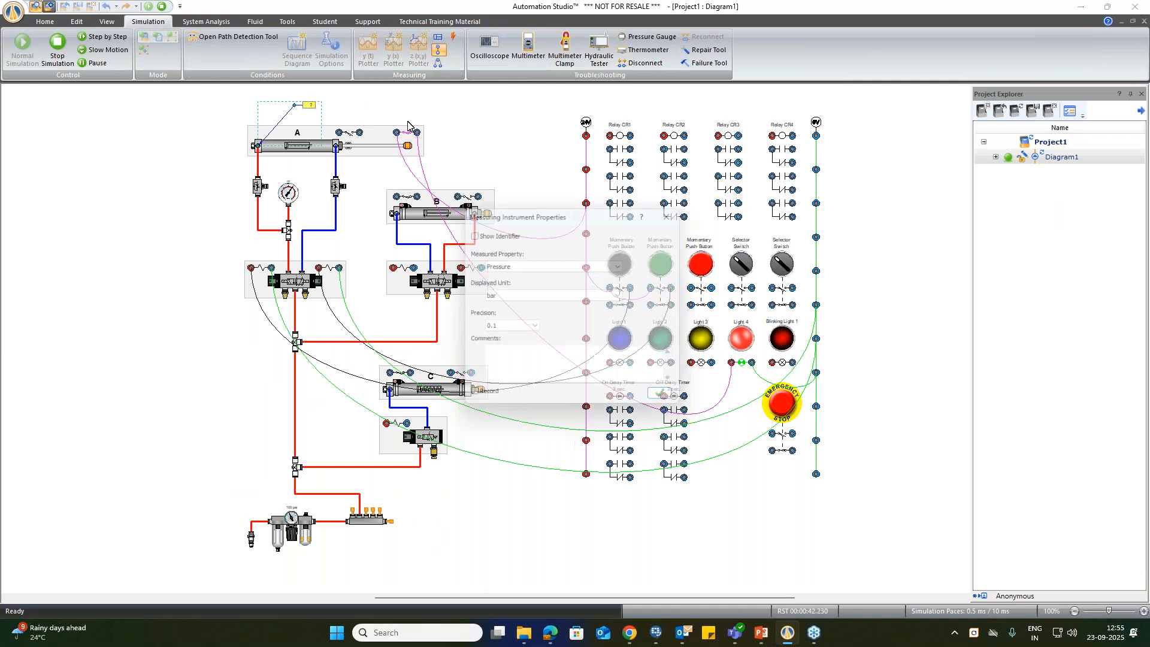
pyautogui.click(667, 401)
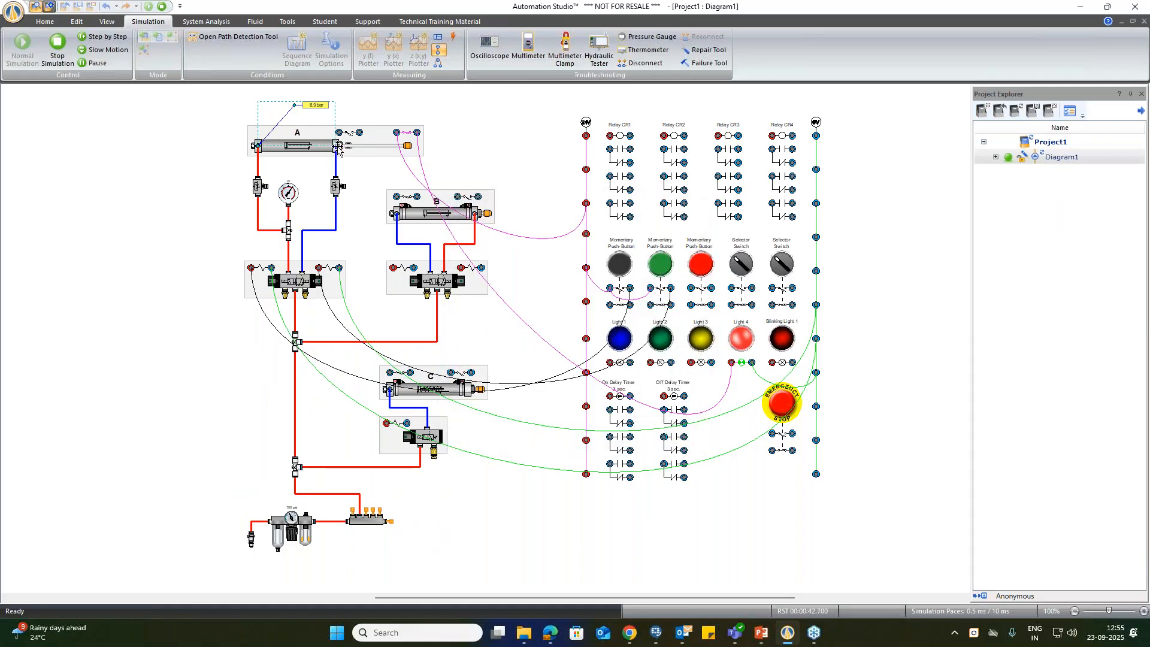
pyautogui.press('Escape')
pyautogui.moveTo(336, 145); pyautogui.dragTo(500, 162)
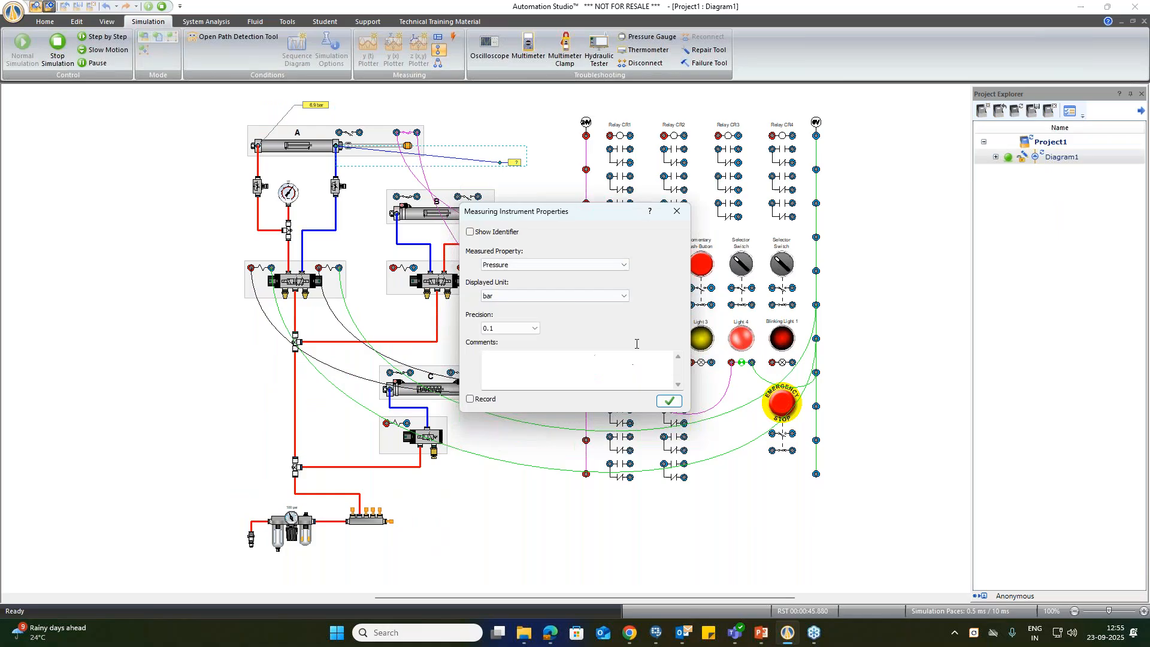
pyautogui.click(668, 400)
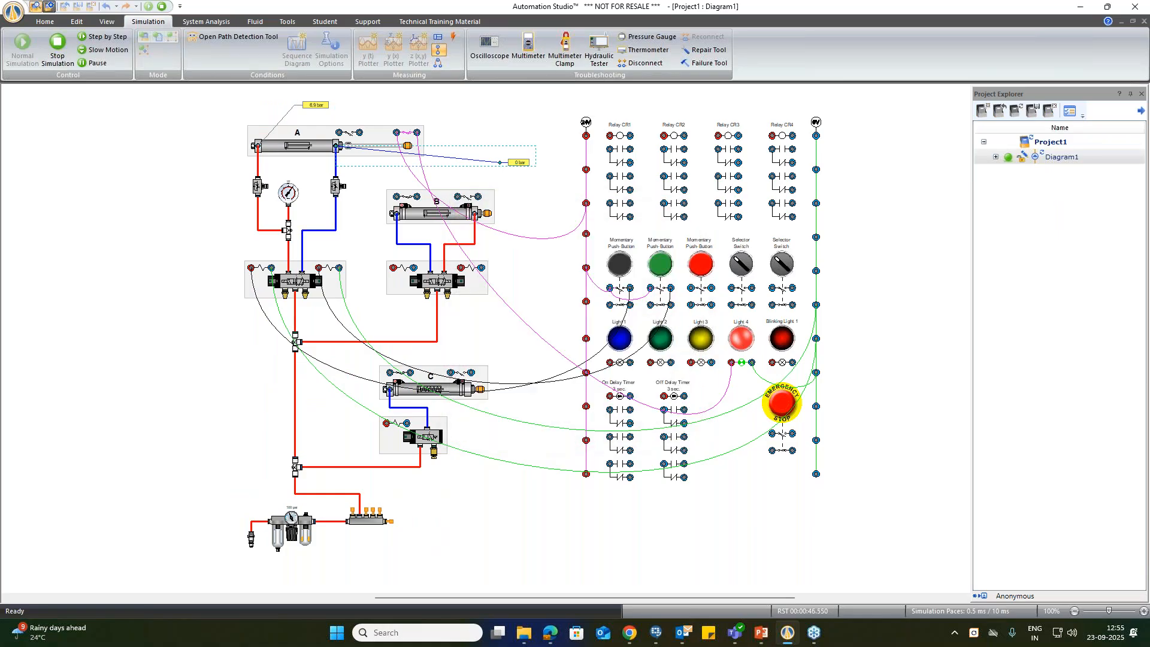
pyautogui.click(531, 299)
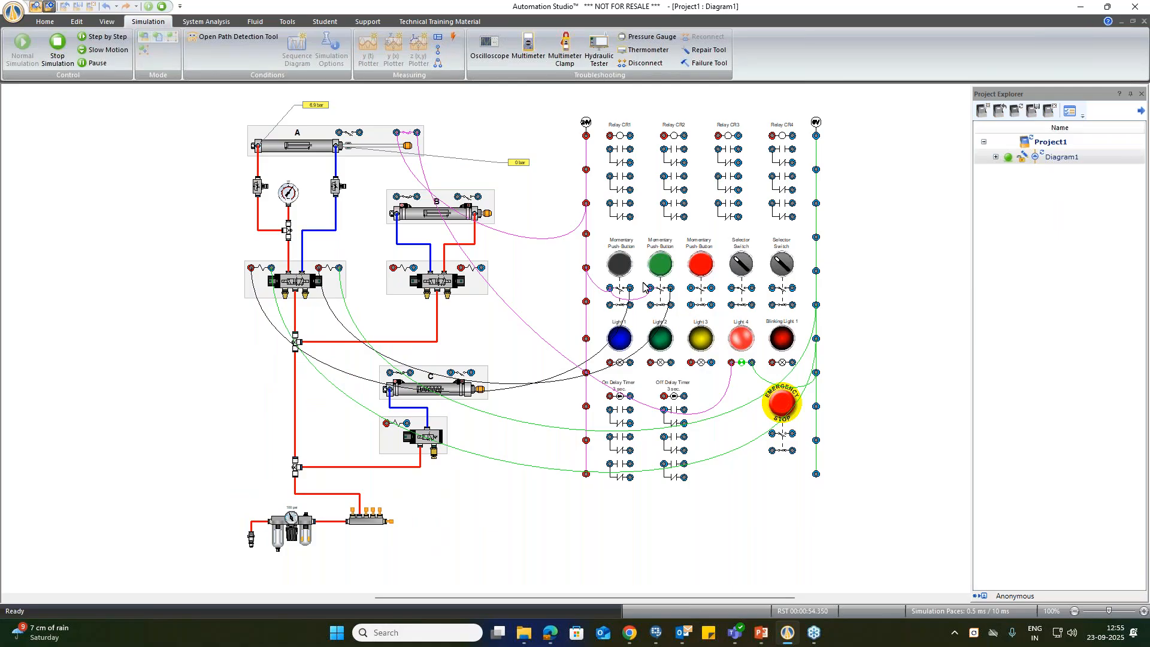
pyautogui.click(165, 8)
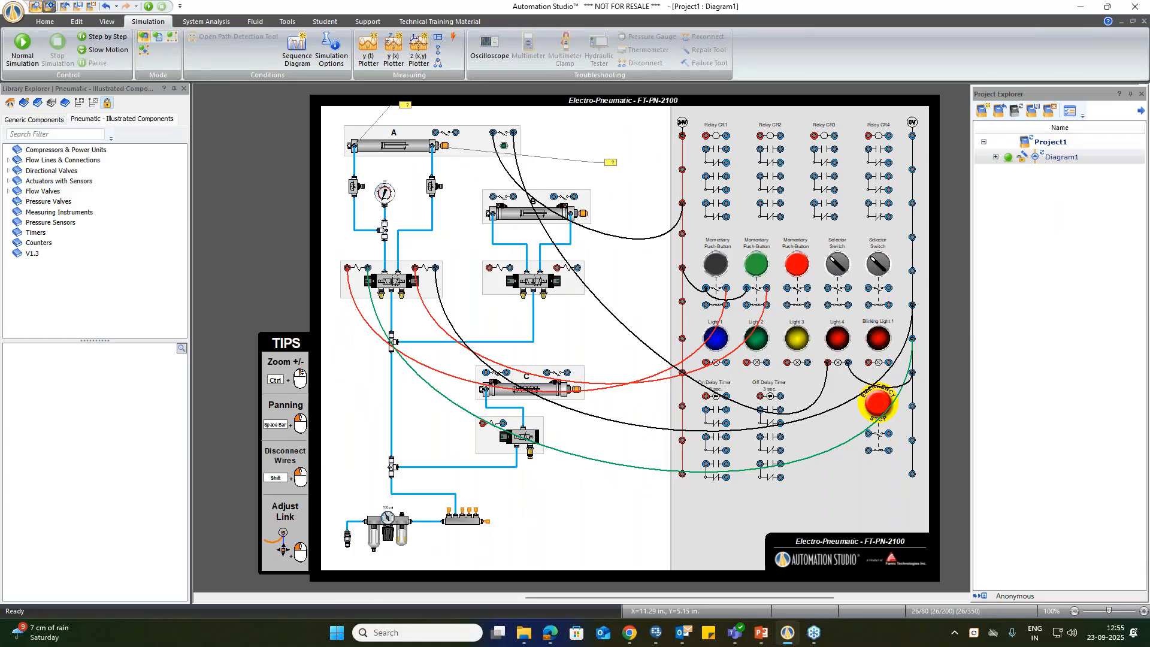
# Step: Open the Pneumatic technical training catalogue in the Catalogue Manager
pyautogui.click(448, 24)
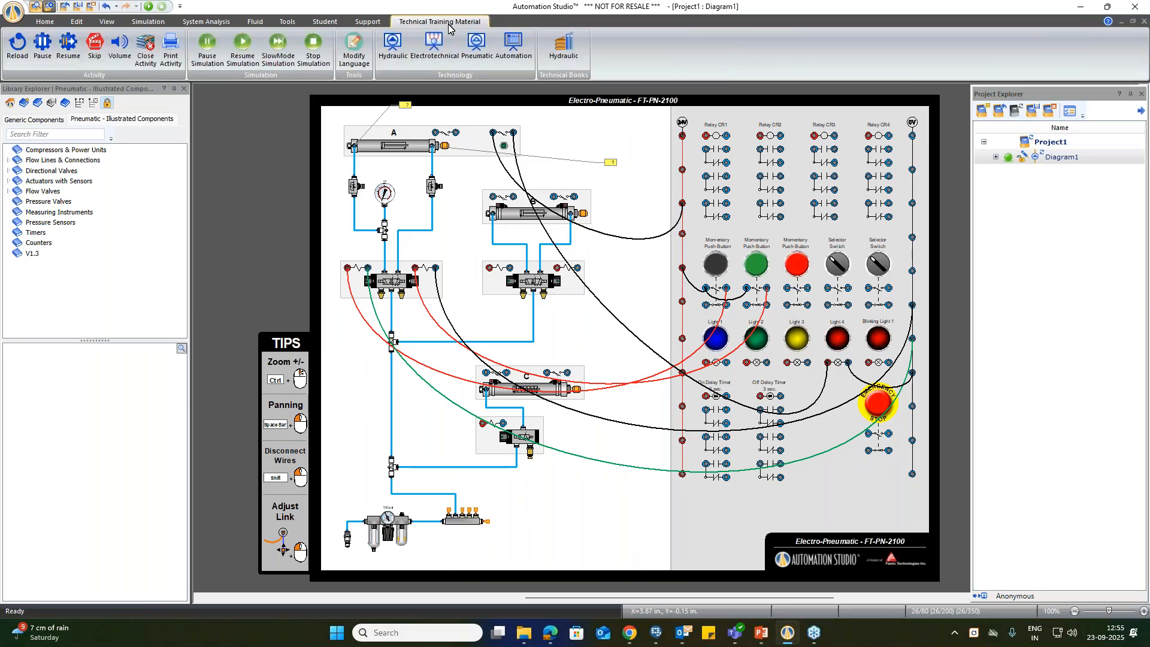
pyautogui.click(470, 64)
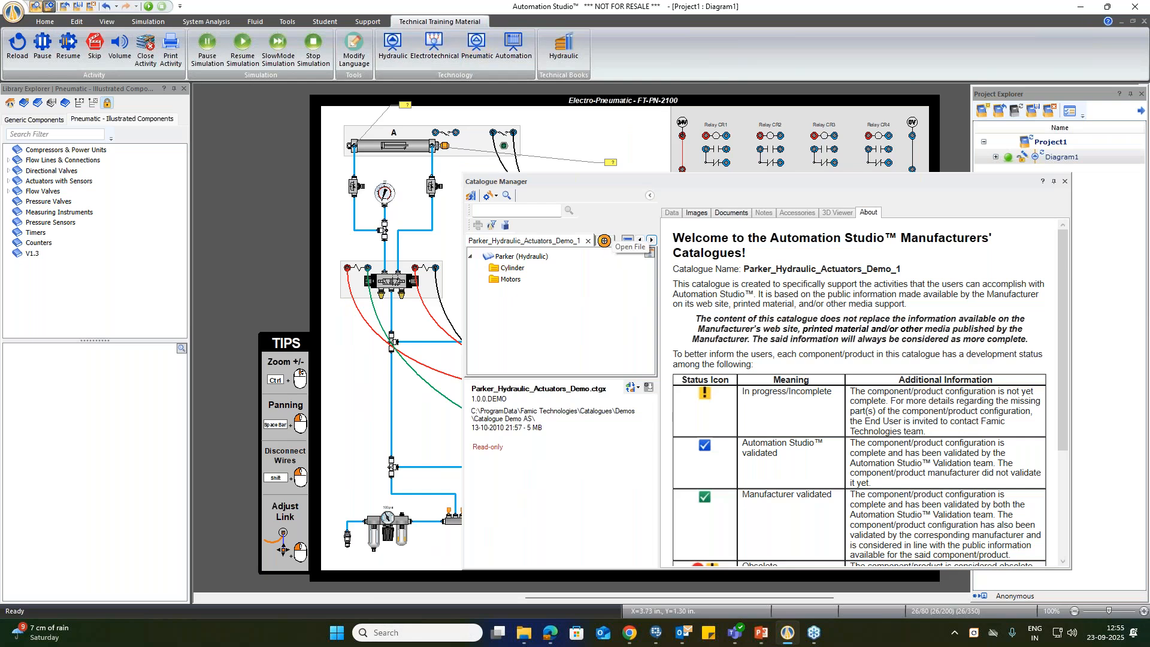
pyautogui.click(625, 242)
pyautogui.click(816, 187)
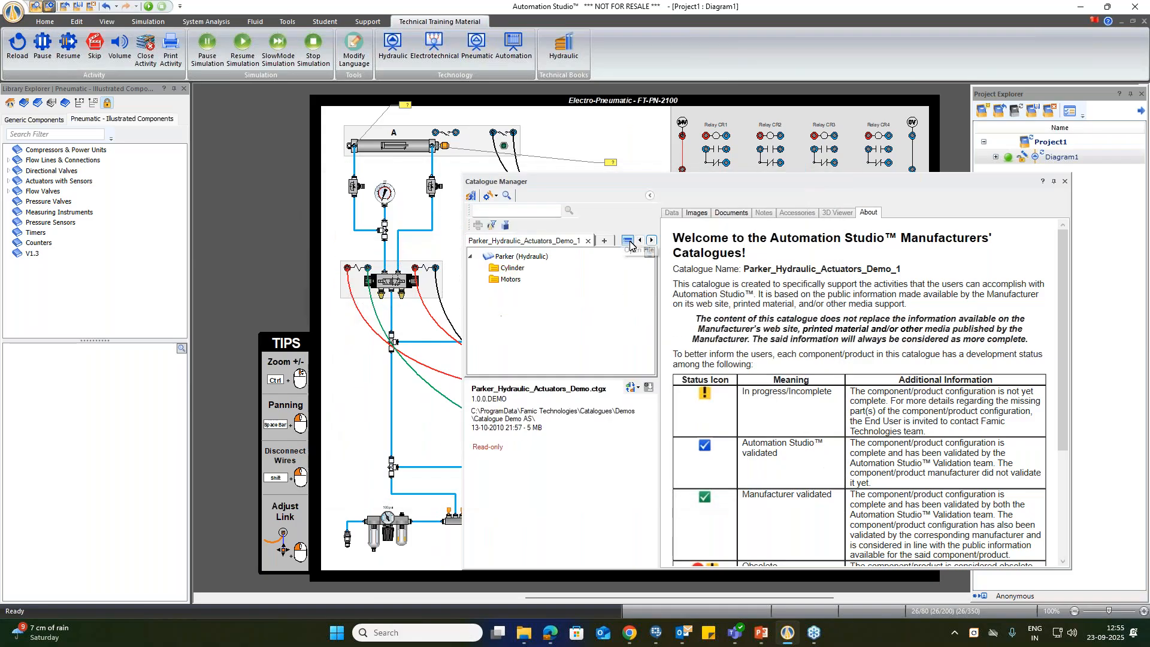
pyautogui.click(627, 240)
pyautogui.click(665, 345)
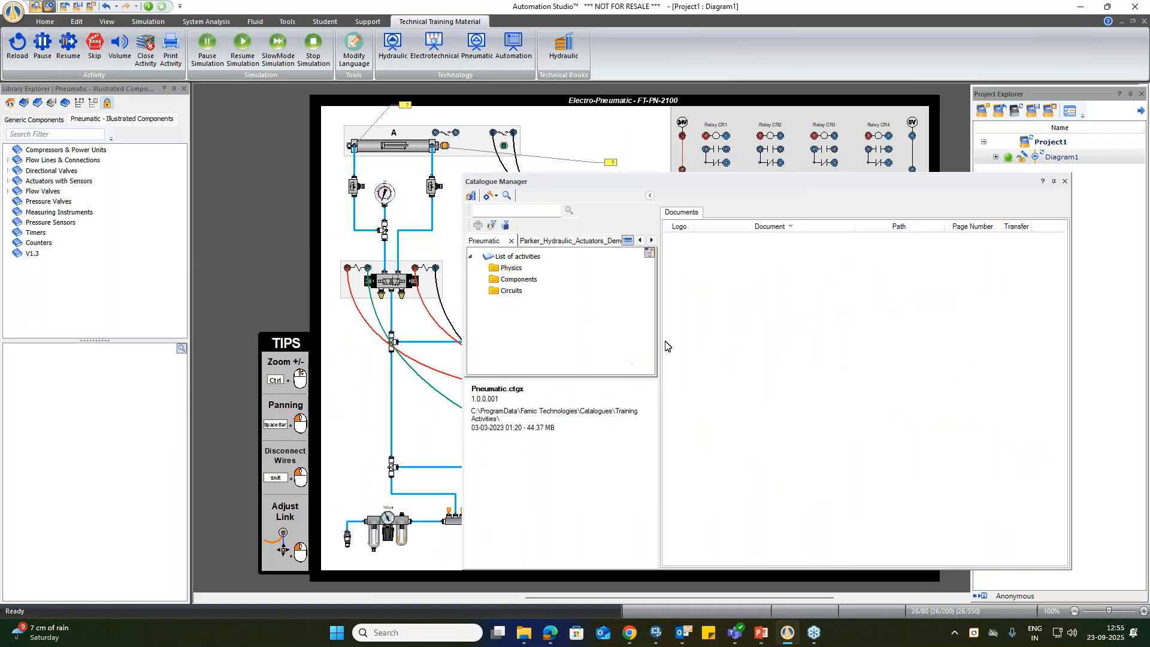
# Step: Preview the Boyle's Law activity from the Physics folder, then close the preview
pyautogui.doubleClick(519, 269)
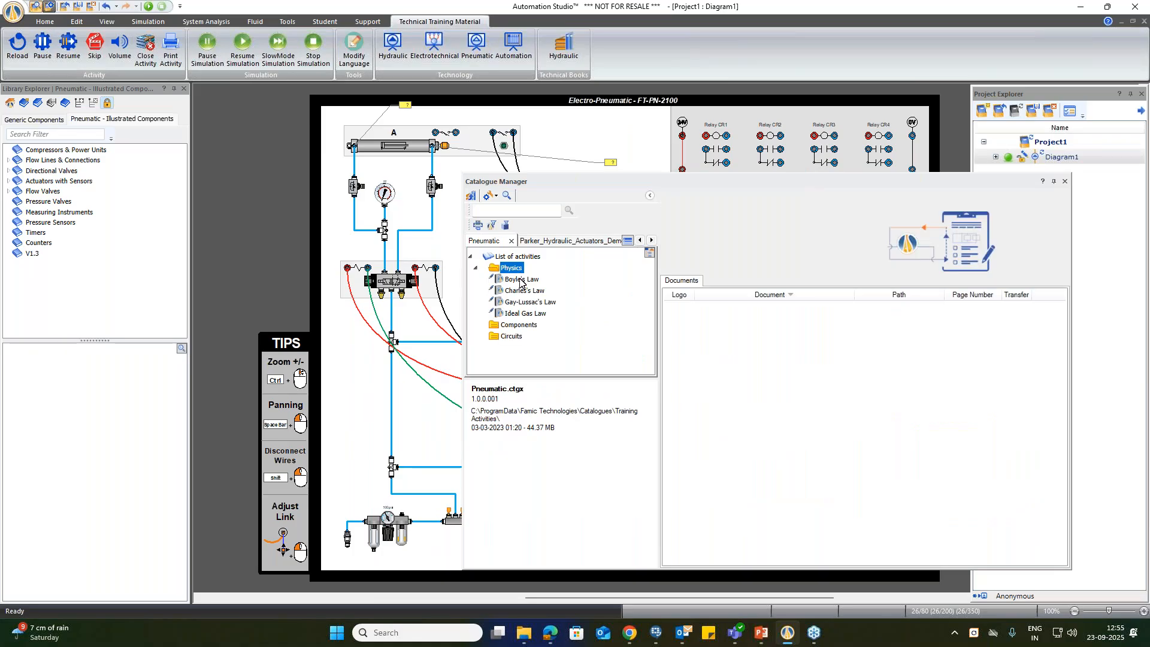
pyautogui.click(521, 280)
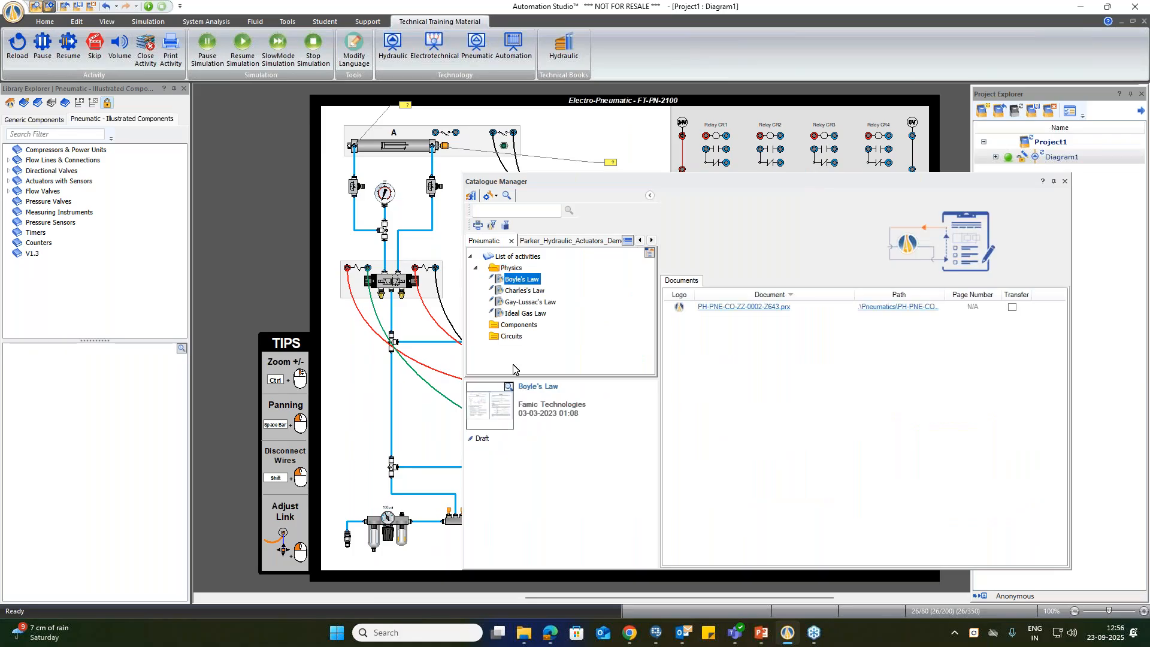
pyautogui.doubleClick(503, 391)
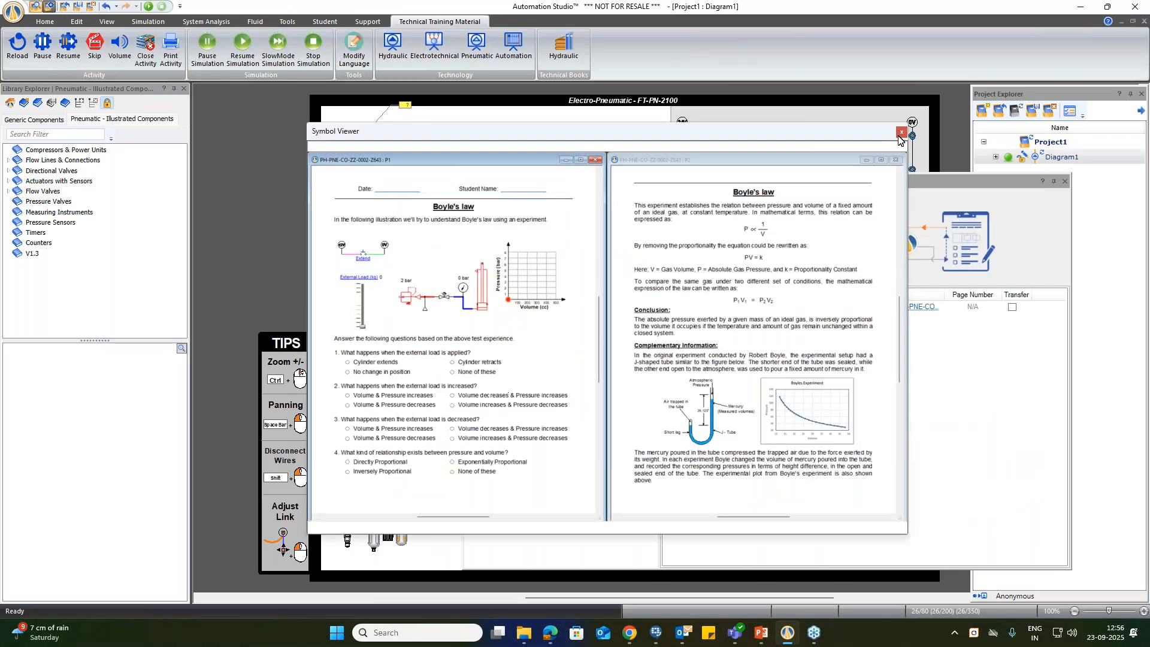
pyautogui.click(901, 131)
# Step: Preview the Charles's Law and Ideal Gas Law activities, closing each preview
pyautogui.click(521, 291)
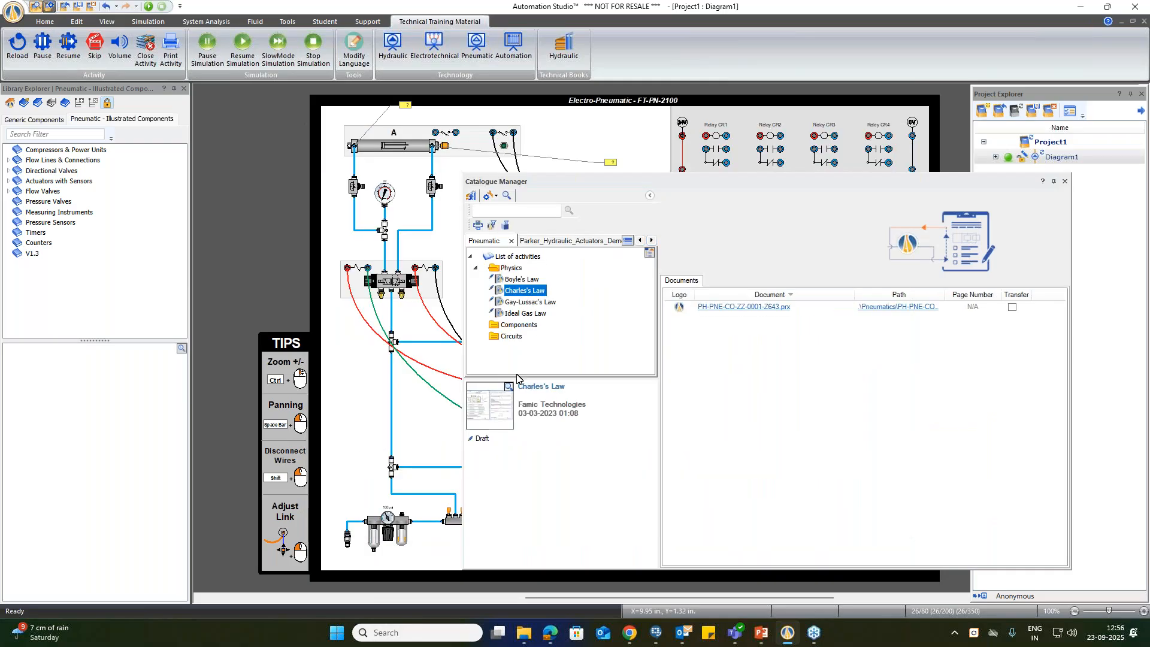
pyautogui.doubleClick(515, 389)
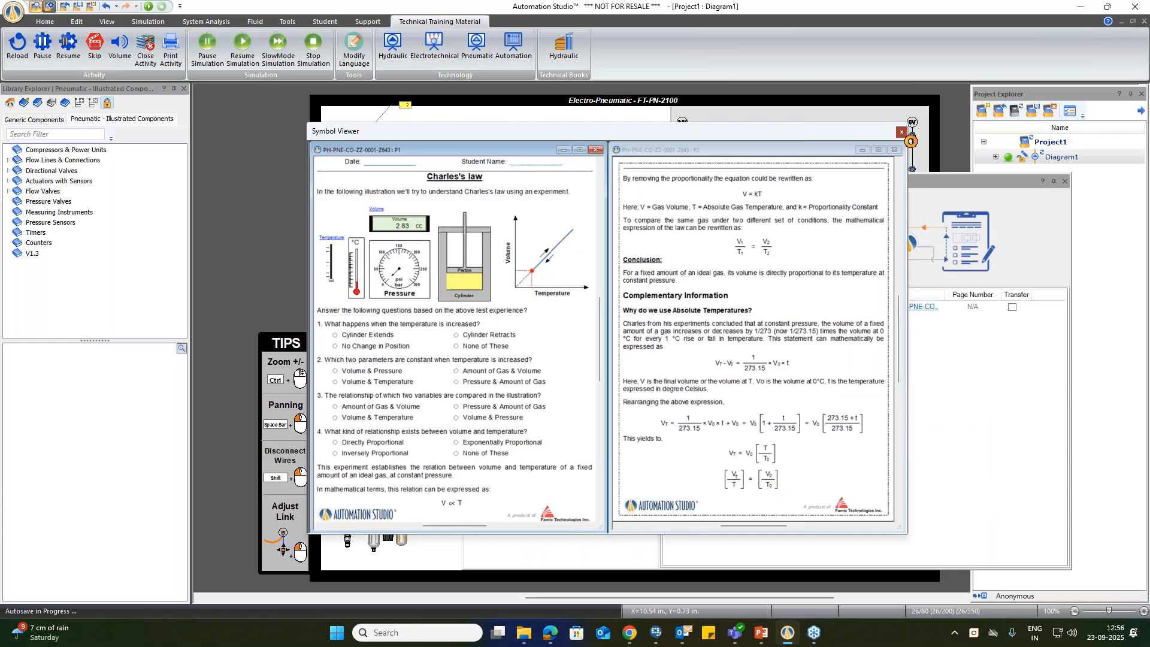
pyautogui.click(901, 132)
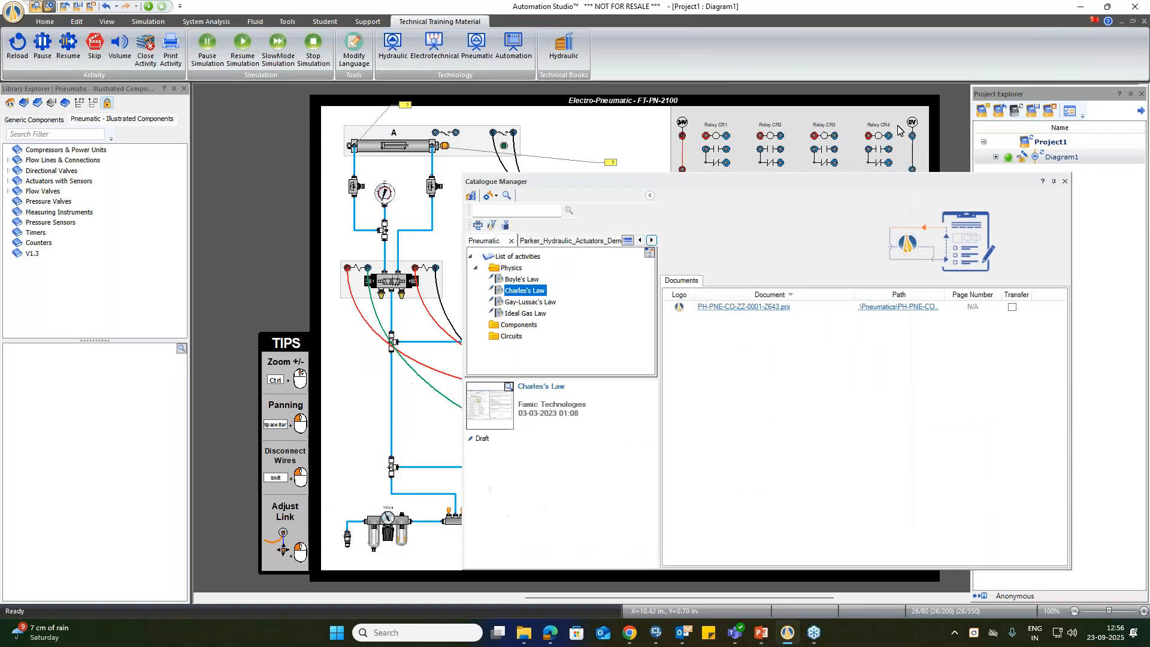
pyautogui.click(526, 314)
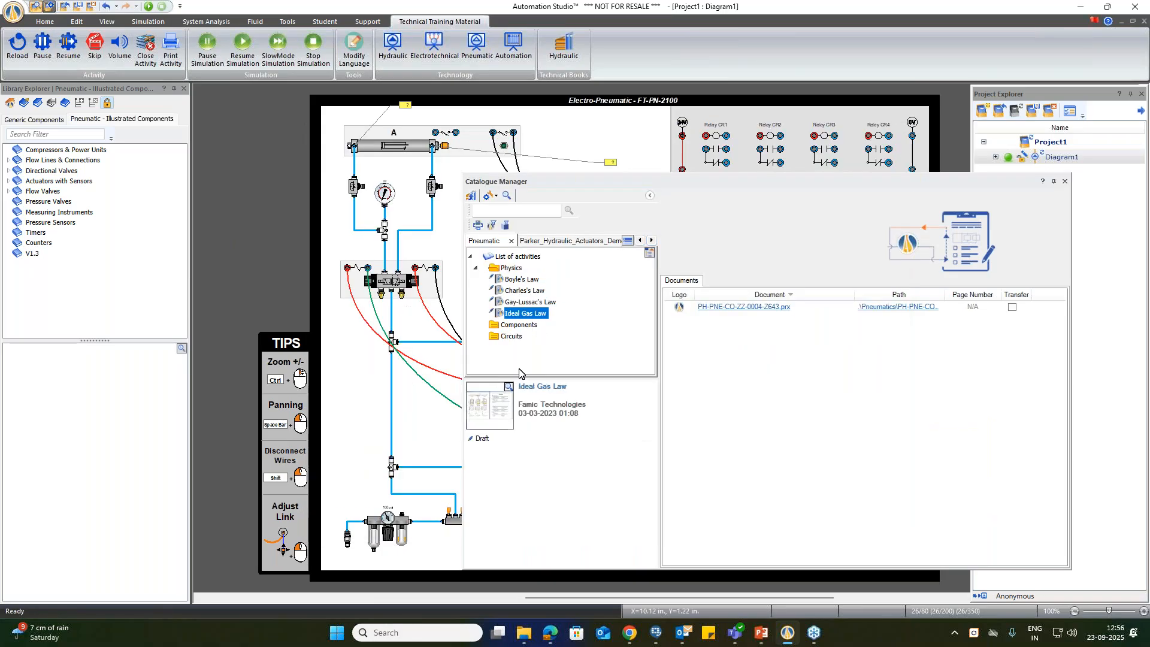
pyautogui.click(507, 387)
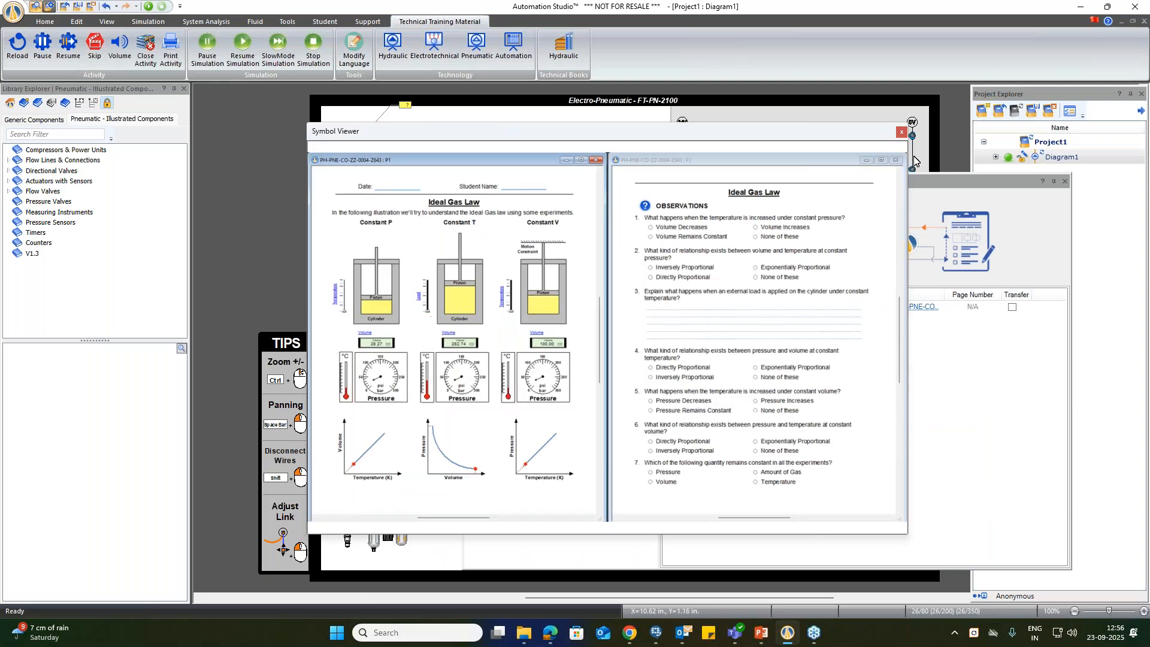
pyautogui.click(901, 132)
# Step: Browse the pneumatic Circuits and Components folders, selecting the Door Control and Check Valve : Overview activities
pyautogui.click(510, 336)
pyautogui.click(518, 348)
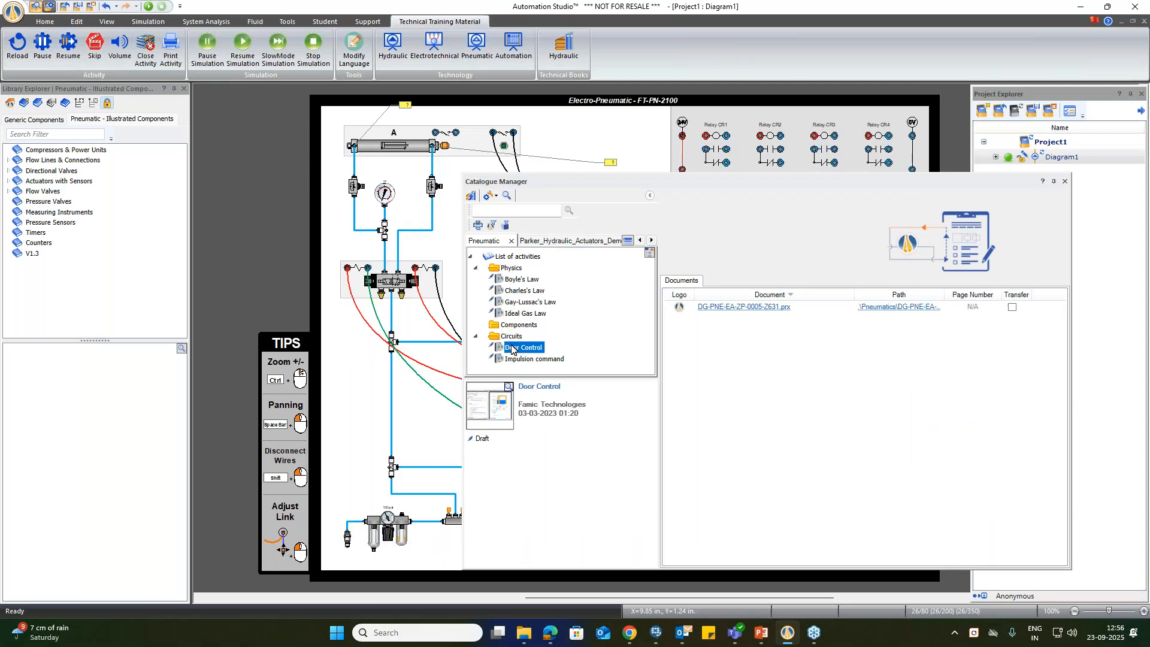
pyautogui.click(512, 327)
pyautogui.click(511, 335)
pyautogui.click(530, 347)
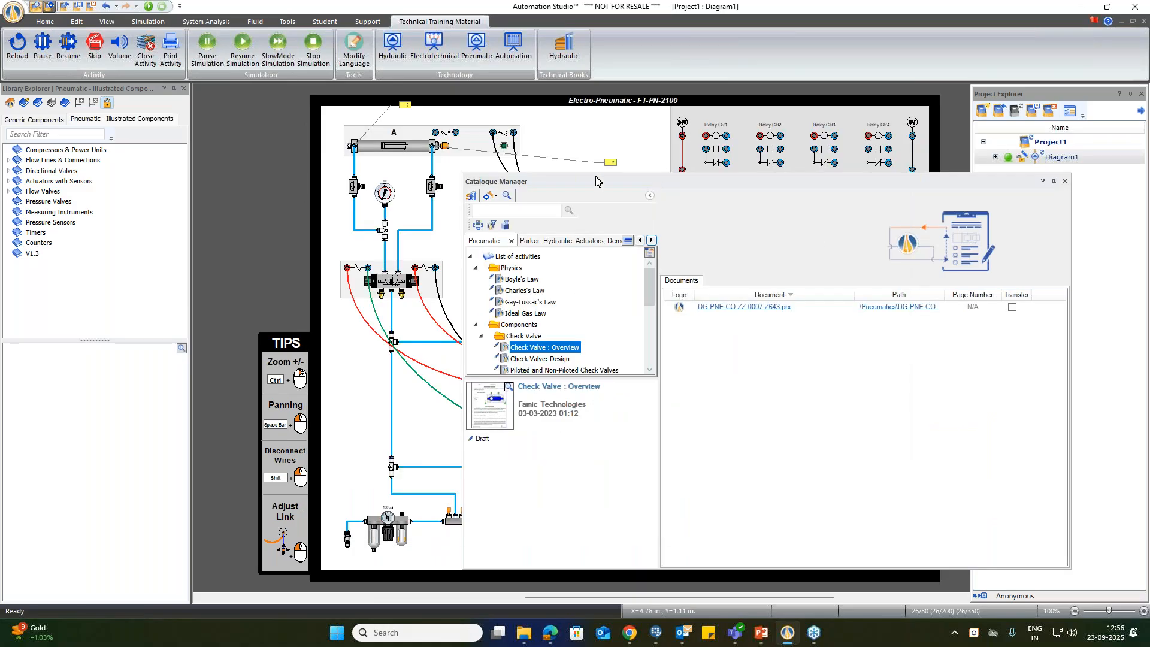
# Step: Switch to the Hydraulic training catalogue and select the Pascal Principle activity in its Physics folder
pyautogui.click(627, 240)
pyautogui.click(563, 52)
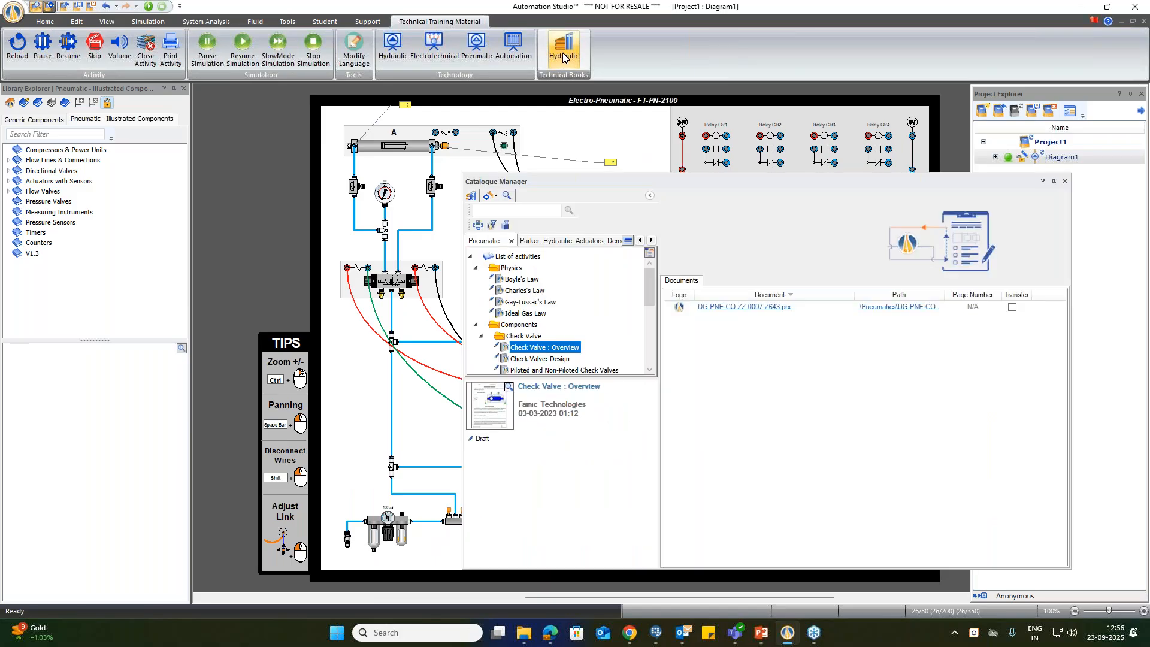
pyautogui.click(627, 240)
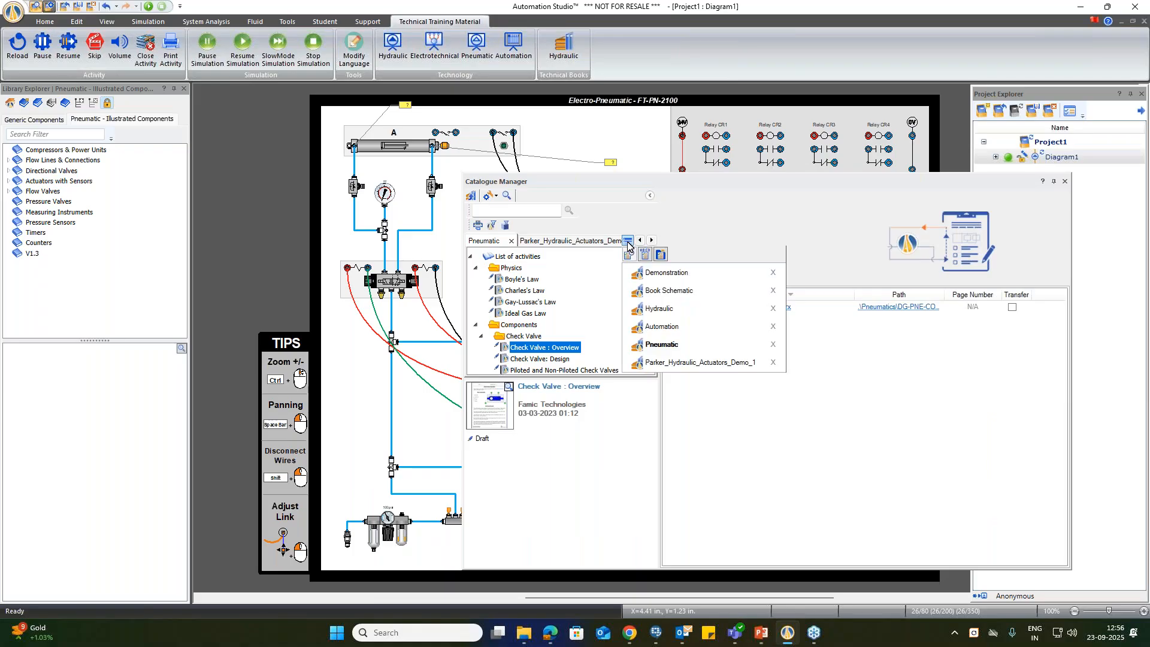
pyautogui.click(665, 308)
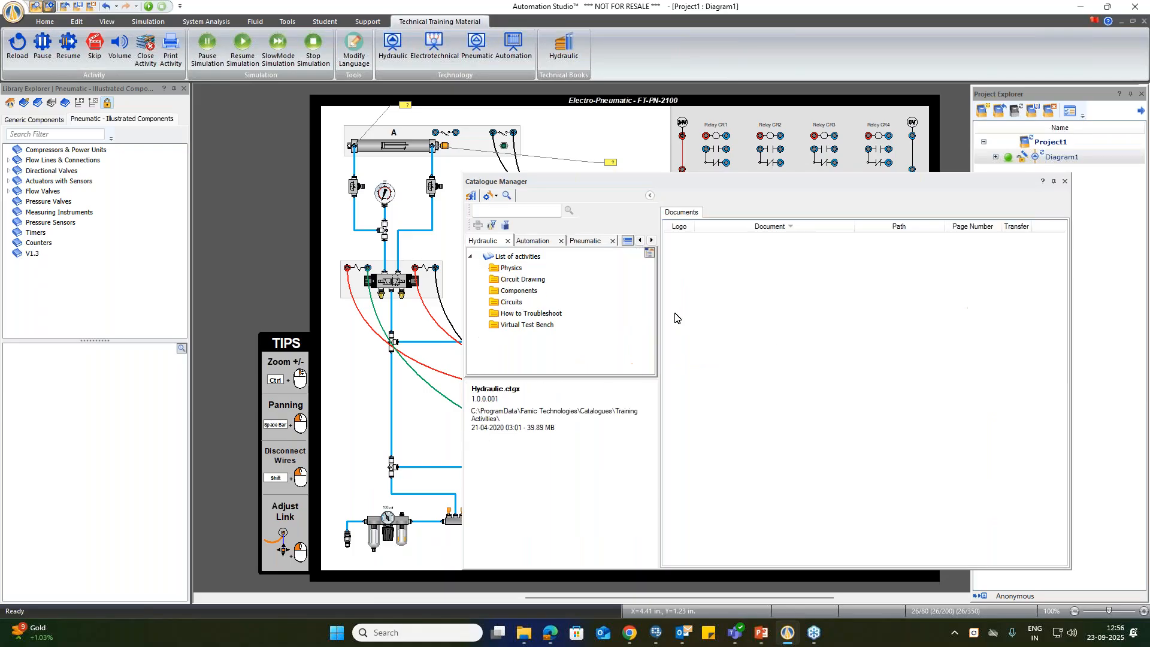
pyautogui.doubleClick(513, 269)
pyautogui.click(520, 279)
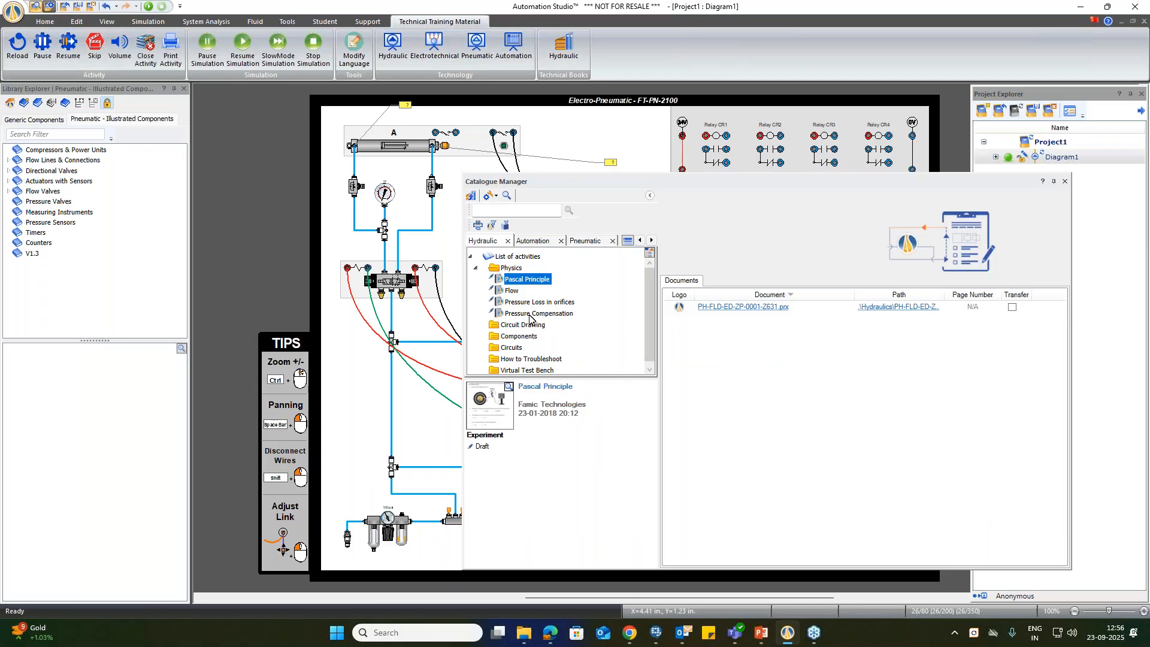
# Step: Preview the Hydraulic Conveyor activity from the hydraulic Circuits folder, then close the preview
pyautogui.scroll(-1, 521, 341)
pyautogui.doubleClick(513, 343)
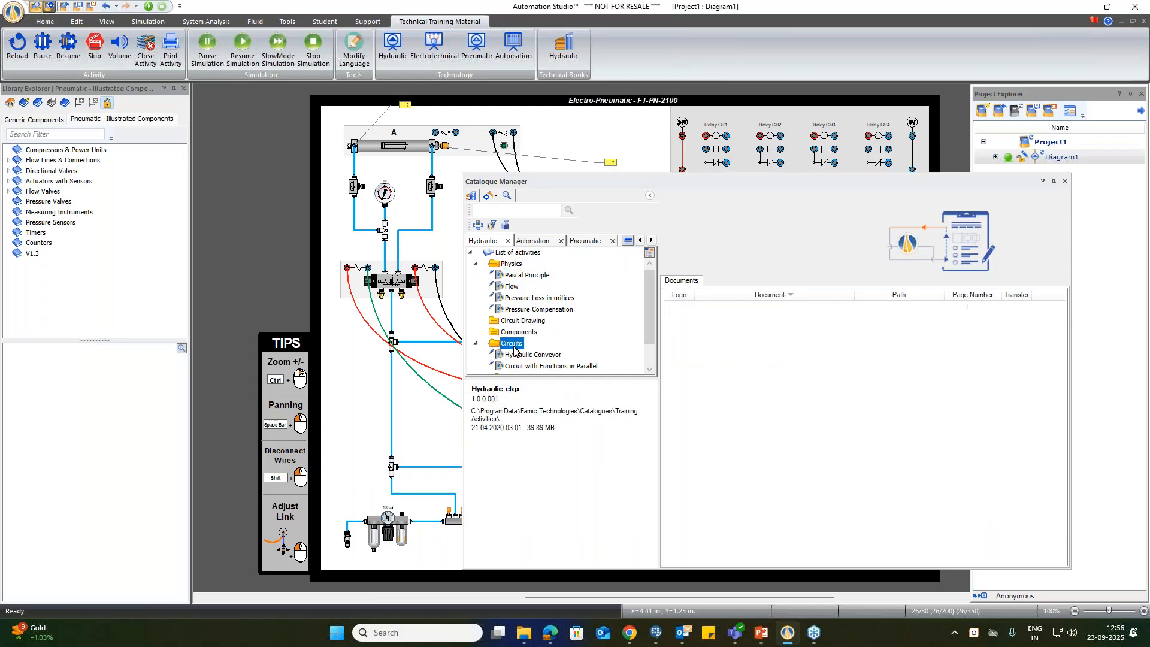
pyautogui.click(530, 320)
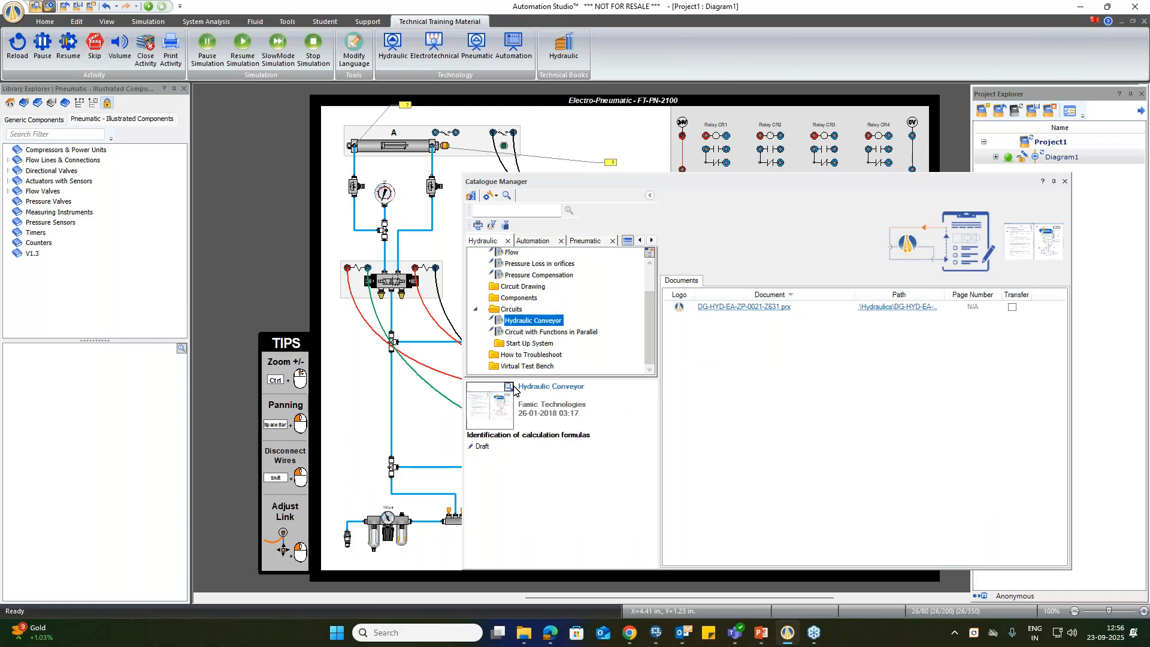
pyautogui.click(509, 387)
pyautogui.click(901, 132)
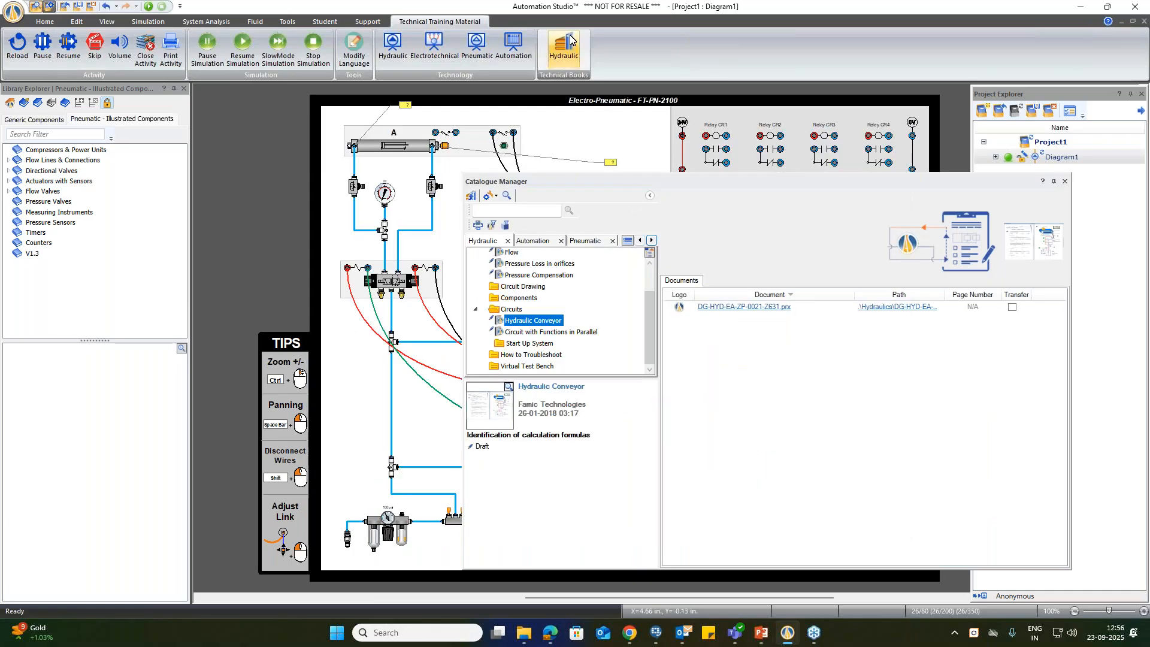
# Step: Switch to the Book Schematic catalogue and expand Chapter 3 of Fluid Power with Application 7th Edition
pyautogui.click(627, 240)
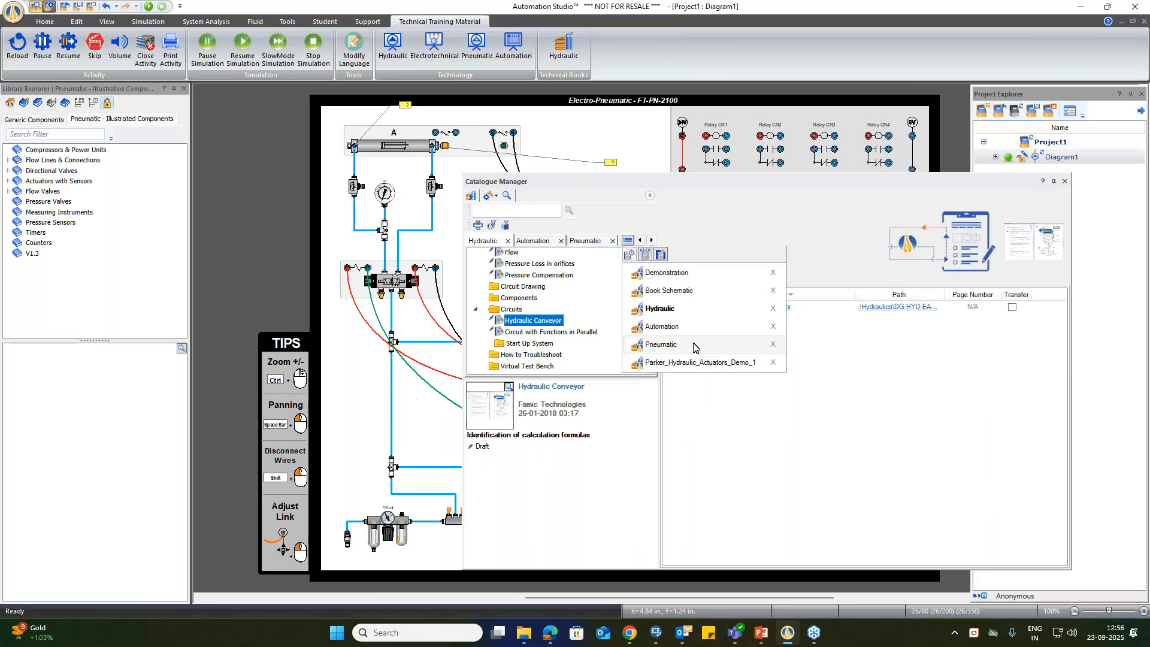
pyautogui.click(682, 291)
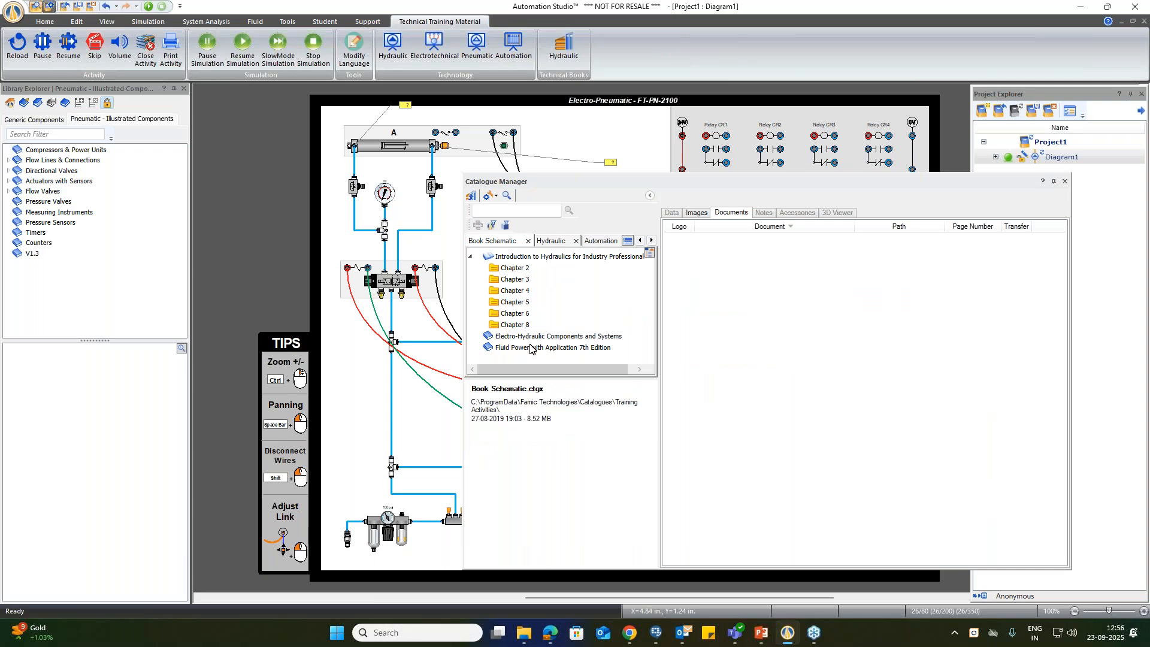
pyautogui.doubleClick(517, 352)
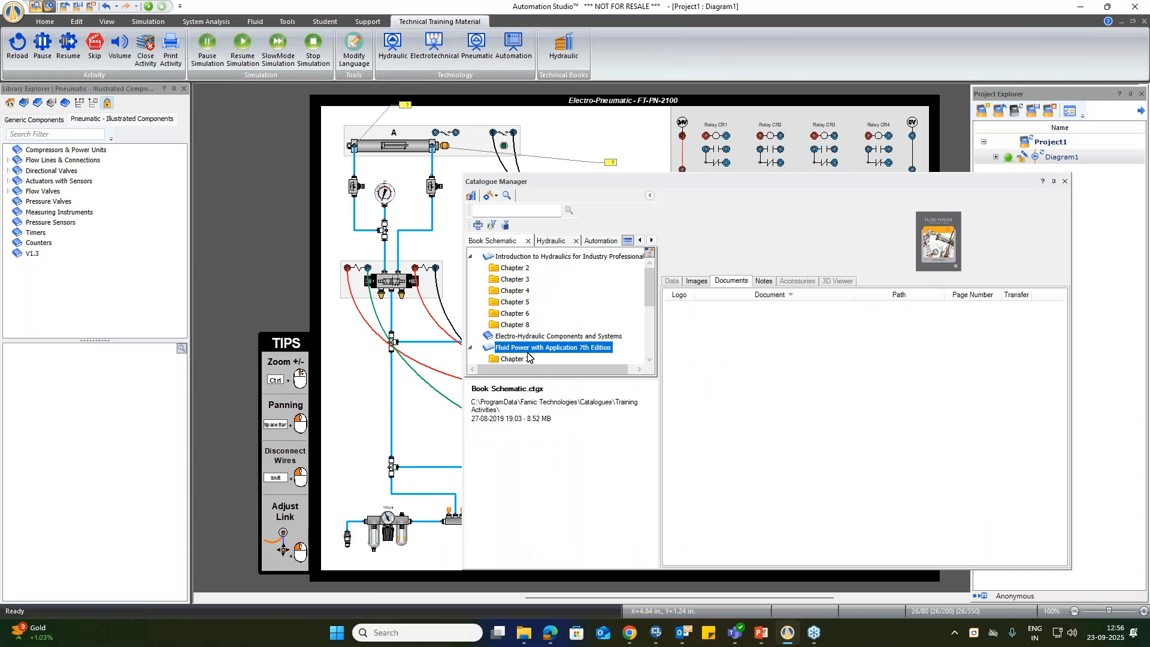
pyautogui.scroll(-2, 518, 312)
pyautogui.doubleClick(516, 302)
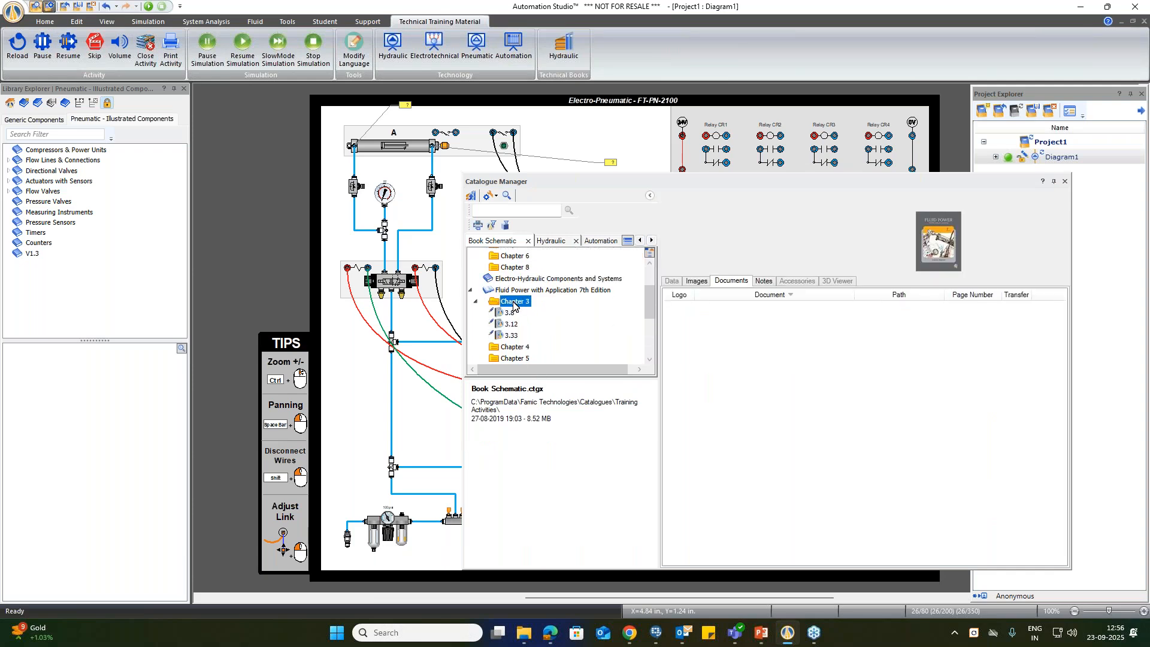
# Step: Preview schematic 3.8 from Chapter 3 of Fluid Power with Application 7th Edition, then close the preview
pyautogui.click(510, 313)
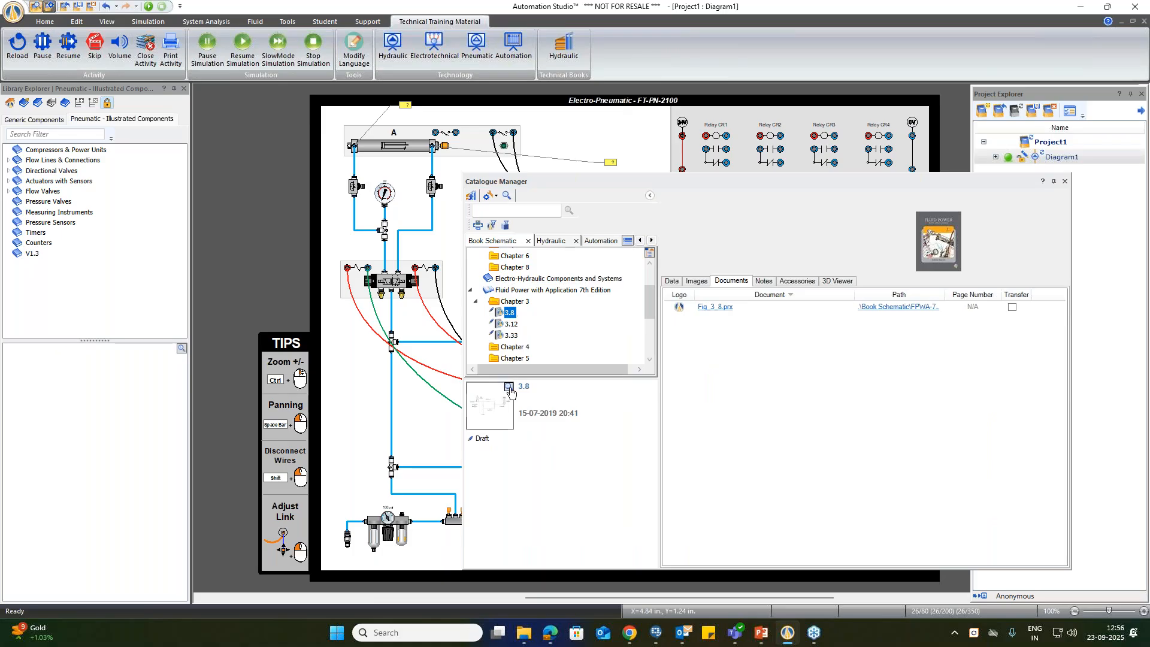
pyautogui.click(508, 387)
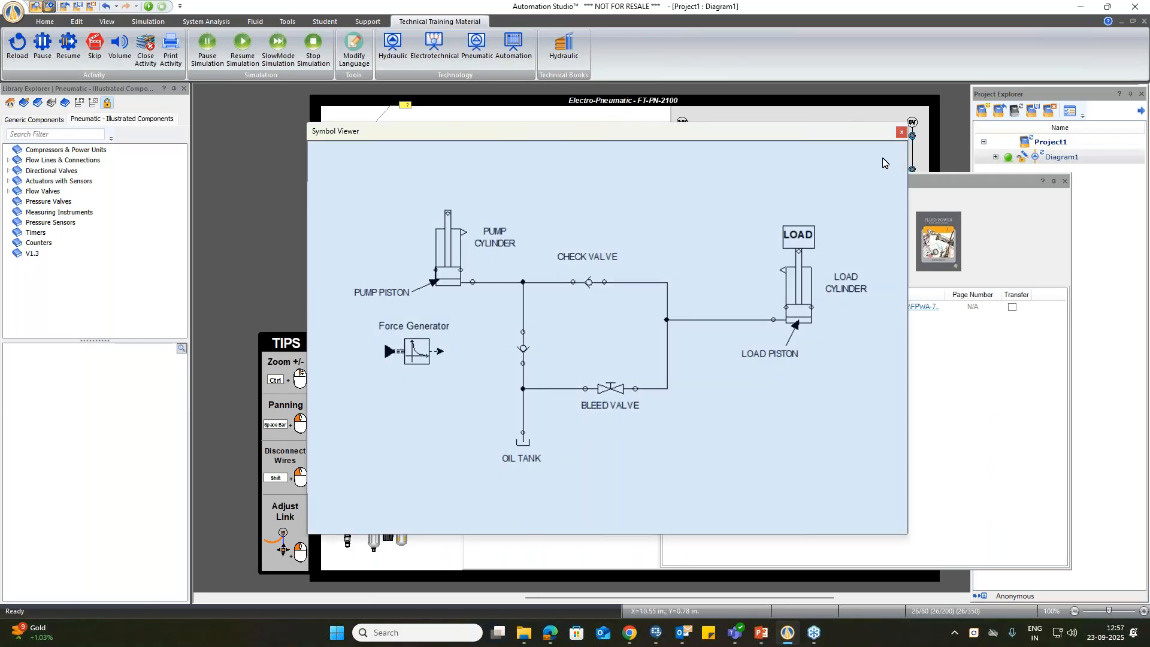
pyautogui.click(901, 131)
# Step: Preview schematic 16.4 from the book's Chapter 16 folder, then close the preview and the Catalogue Manager
pyautogui.scroll(-3, 502, 338)
pyautogui.doubleClick(508, 344)
pyautogui.click(510, 355)
pyautogui.click(508, 387)
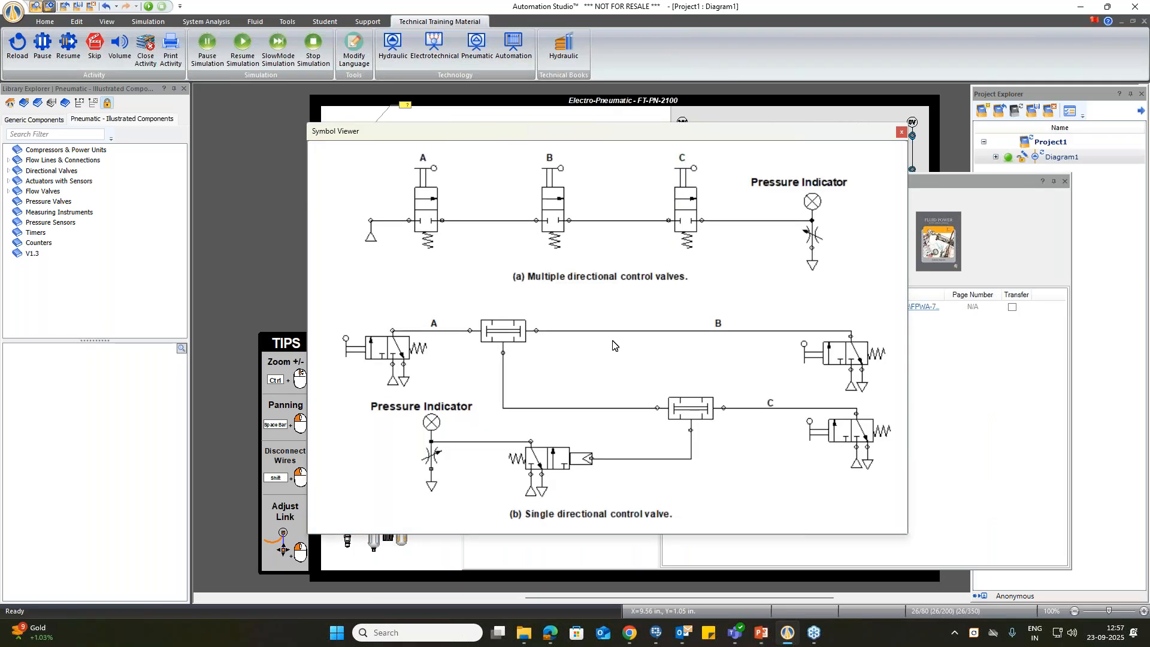
pyautogui.click(903, 131)
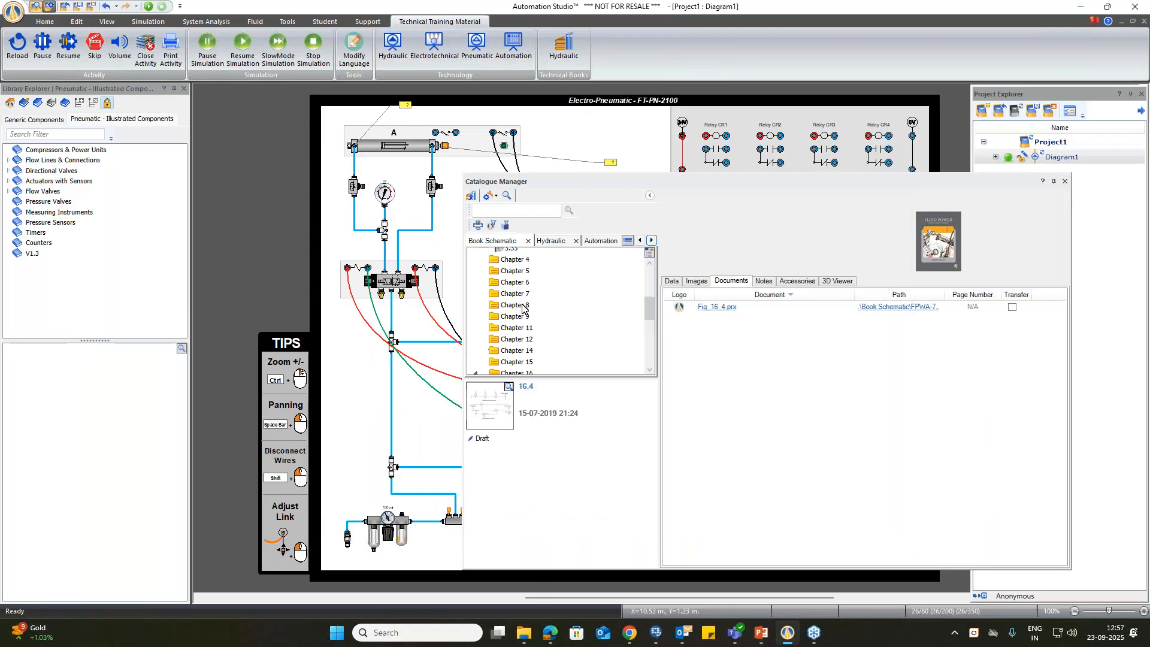
pyautogui.click(1064, 185)
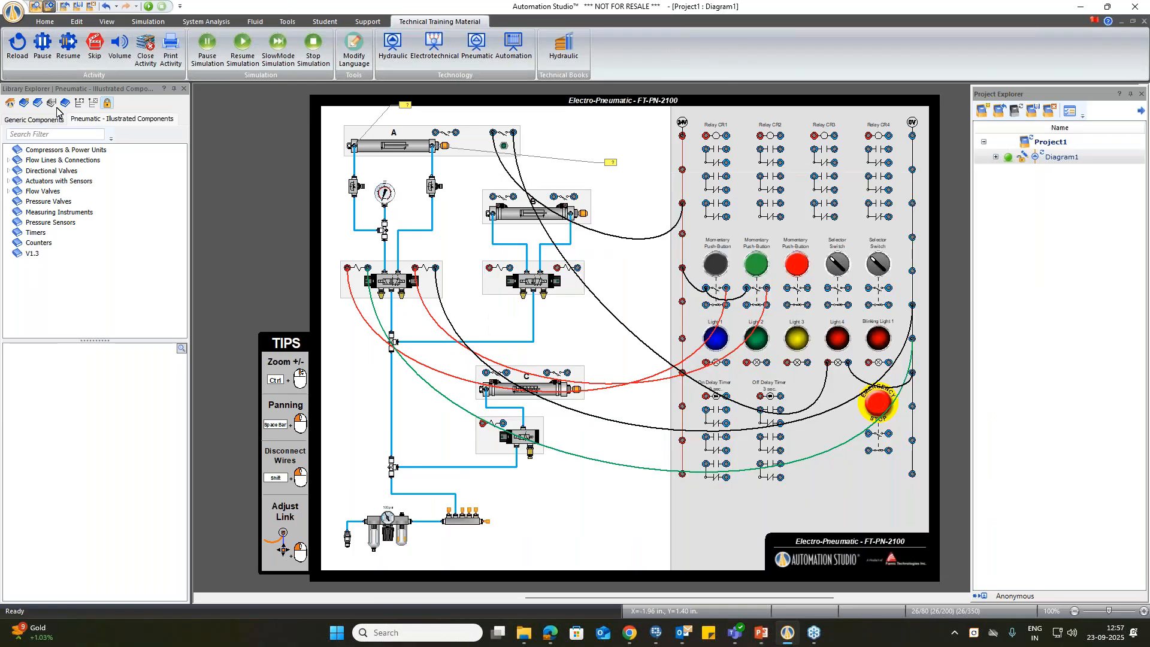
# Step: Reopen the Catalogue Manager and switch to the Demonstration catalogue
pyautogui.click(48, 25)
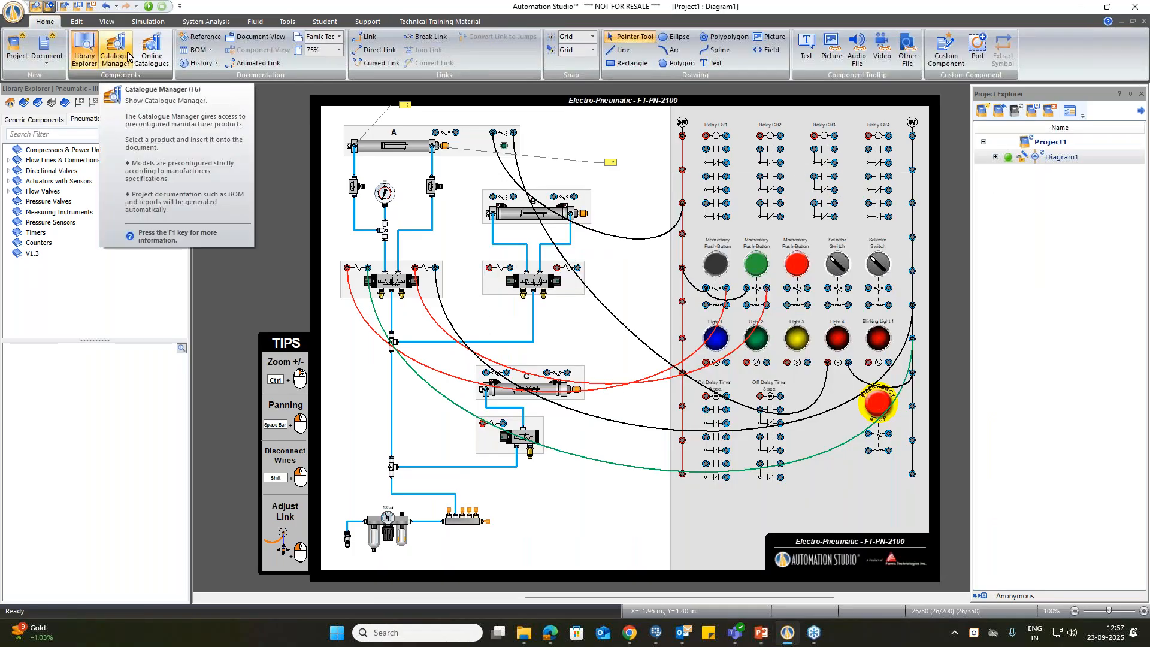
pyautogui.click(116, 51)
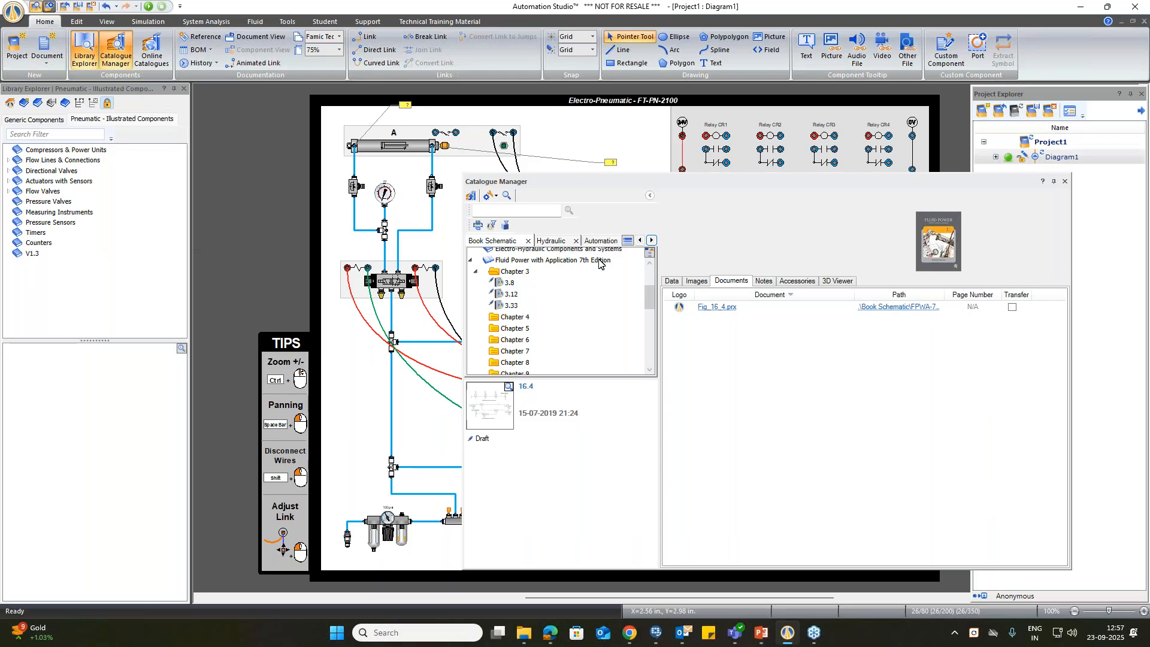
pyautogui.click(627, 240)
pyautogui.click(669, 272)
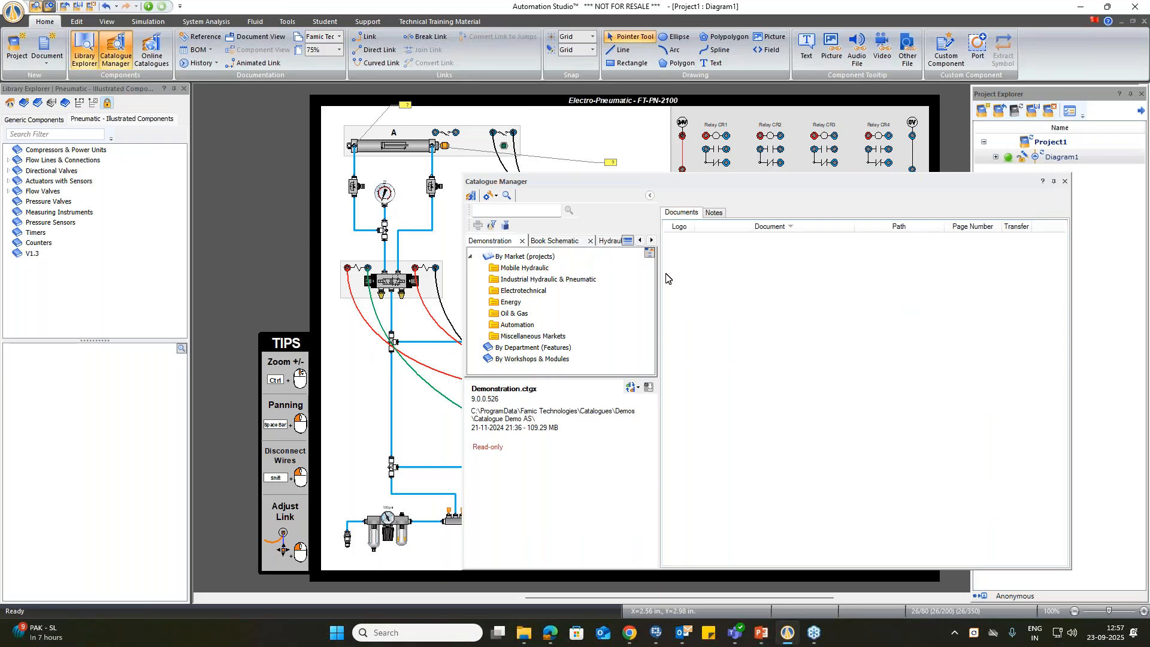
# Step: Expand the Industrial Hydraulic & Pneumatic folder under By Market and select the Oleopneumatic - Hydraulic Regulator project
pyautogui.doubleClick(521, 279)
pyautogui.scroll(-1, 538, 364)
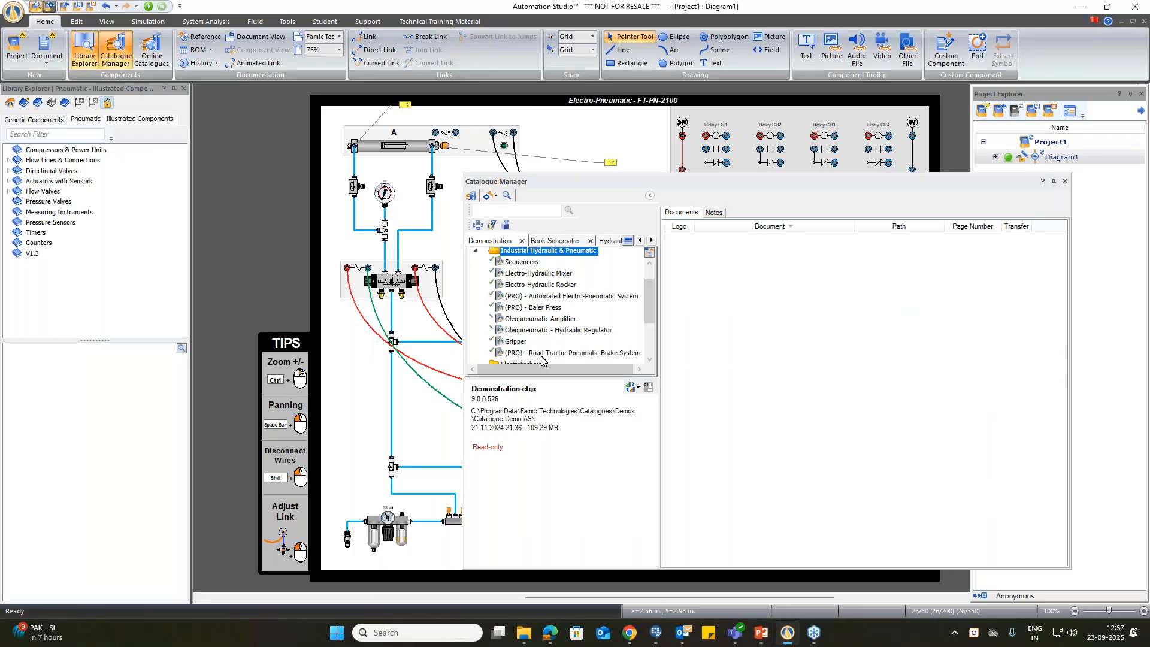
pyautogui.click(535, 331)
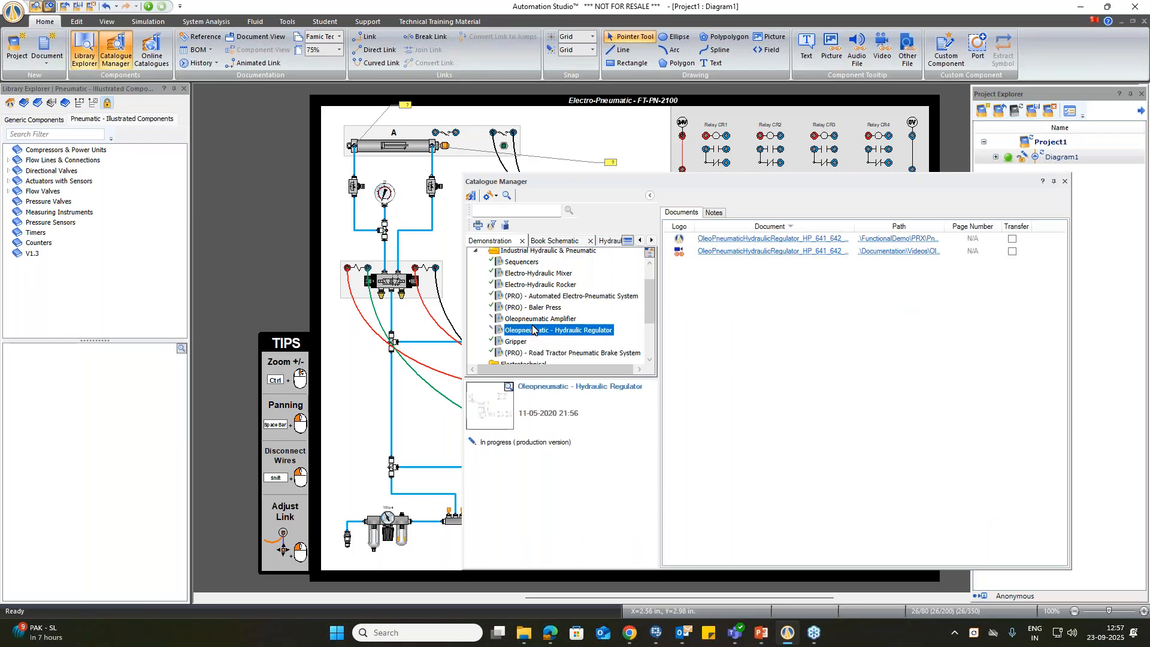
# Step: Browse the demo projects in the Mobile Hydraulic folder, then move the Catalogue Manager off the diagram
pyautogui.scroll(1, 535, 328)
pyautogui.doubleClick(526, 271)
pyautogui.scroll(-3, 531, 296)
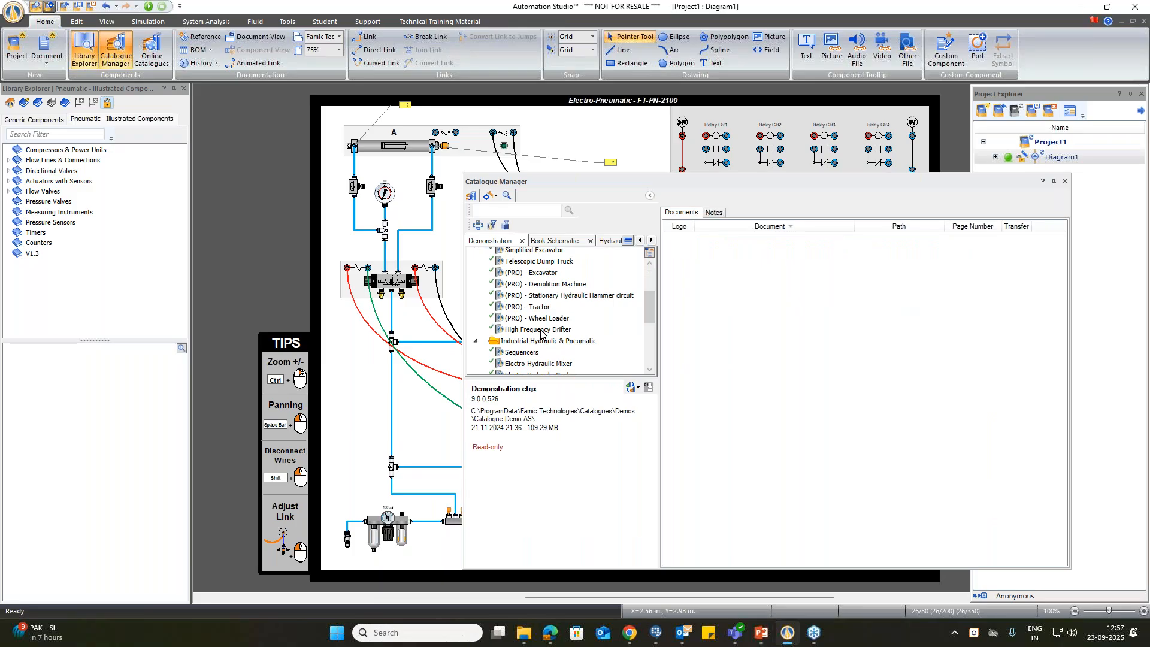
pyautogui.scroll(2, 541, 330)
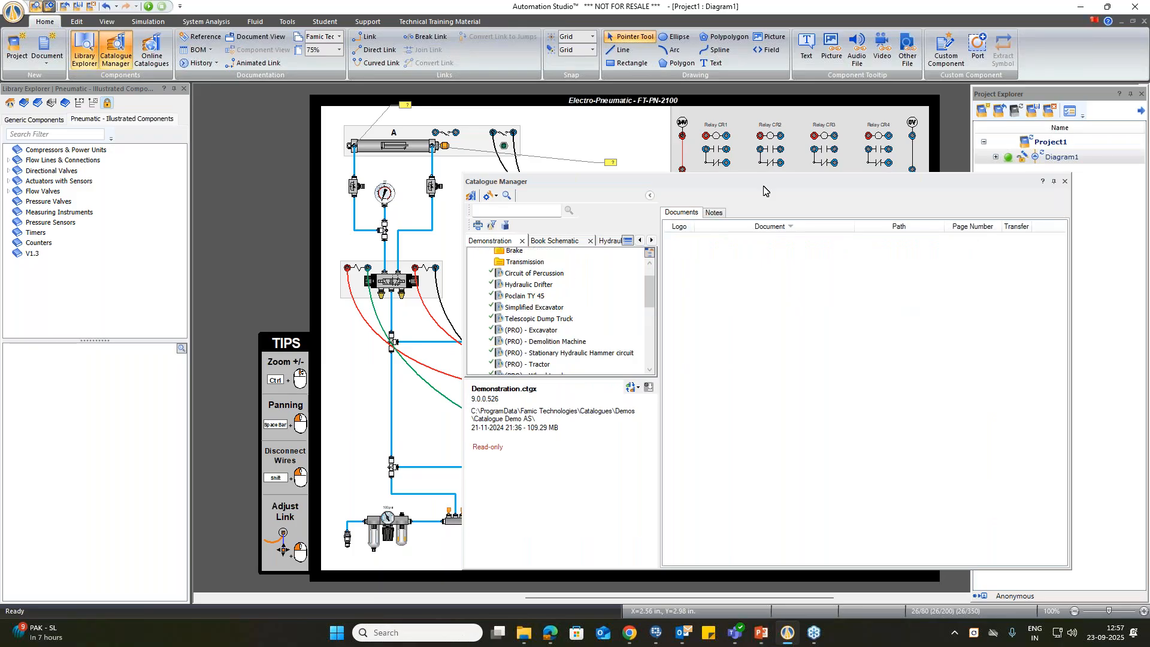
pyautogui.moveTo(771, 181); pyautogui.dragTo(1149, 165)
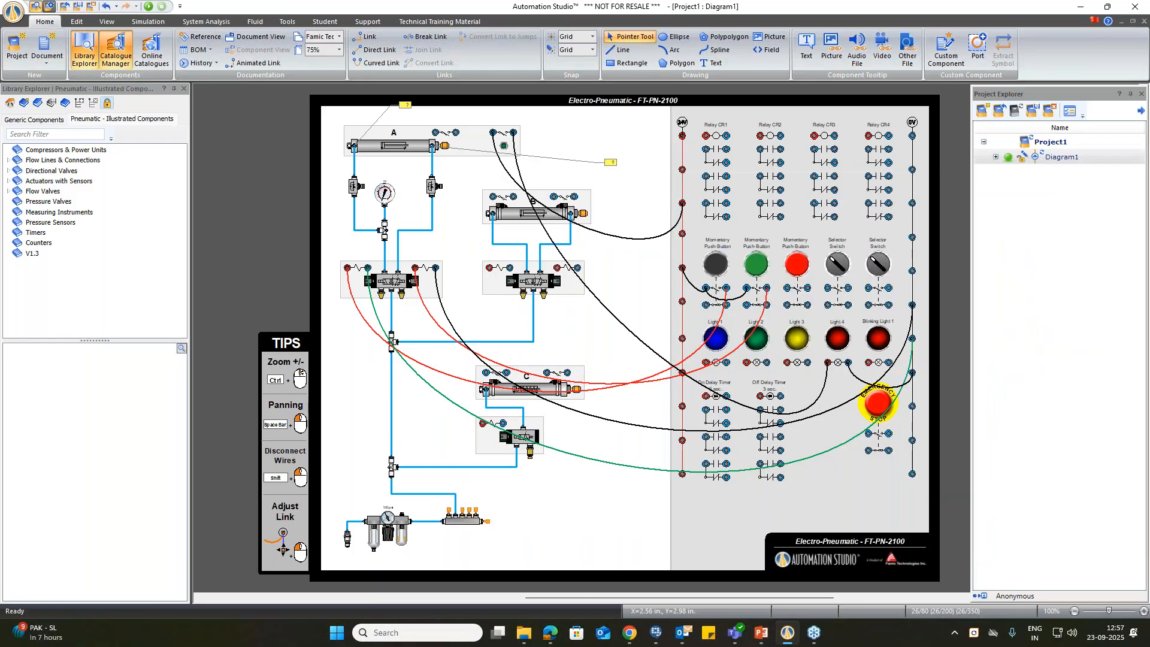
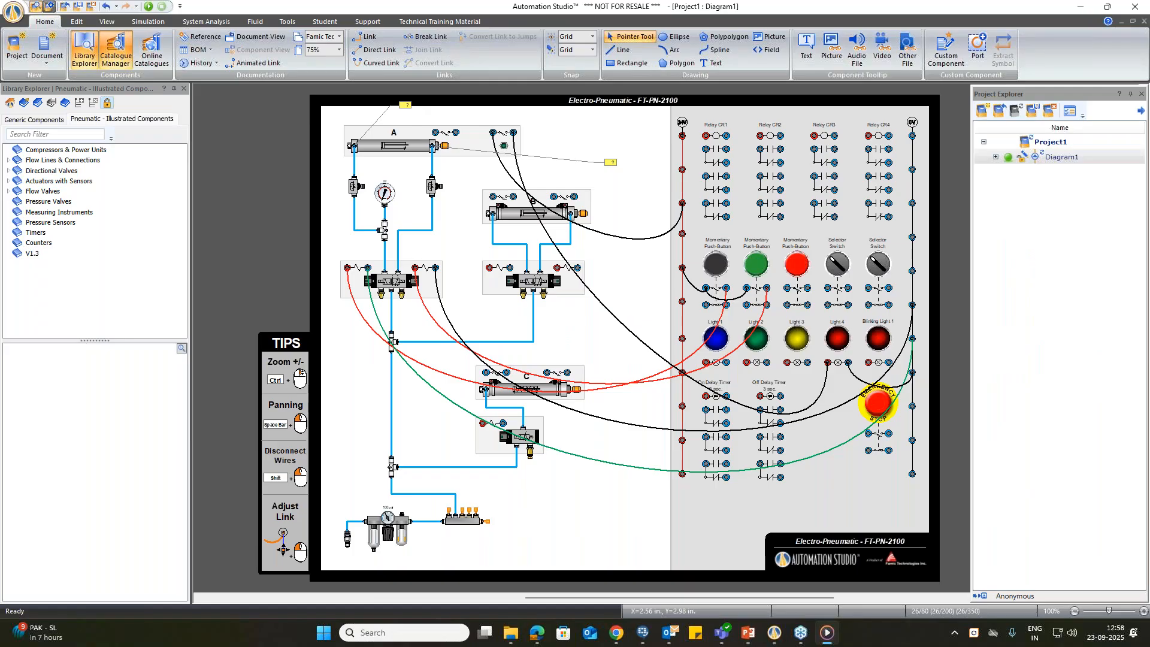
# Step: Play the Brake_PX demonstration video in a maximized Media Player window, then close the player
pyautogui.moveTo(800, 76); pyautogui.dragTo(611, 45)
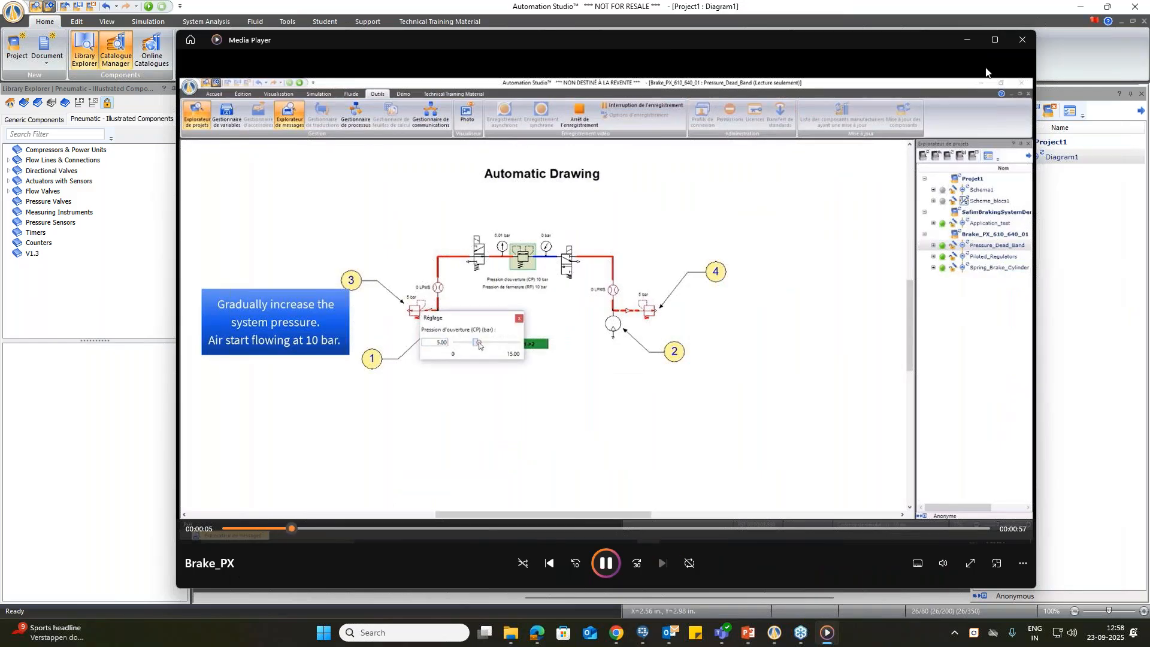
pyautogui.click(997, 46)
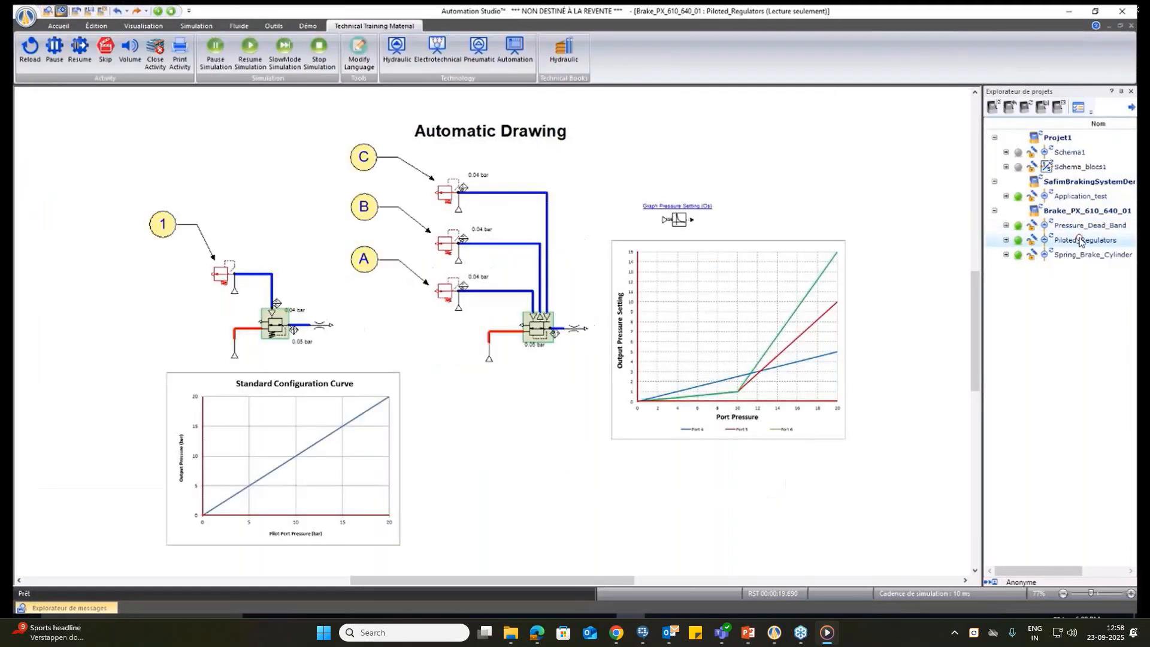
pyautogui.click(1133, 12)
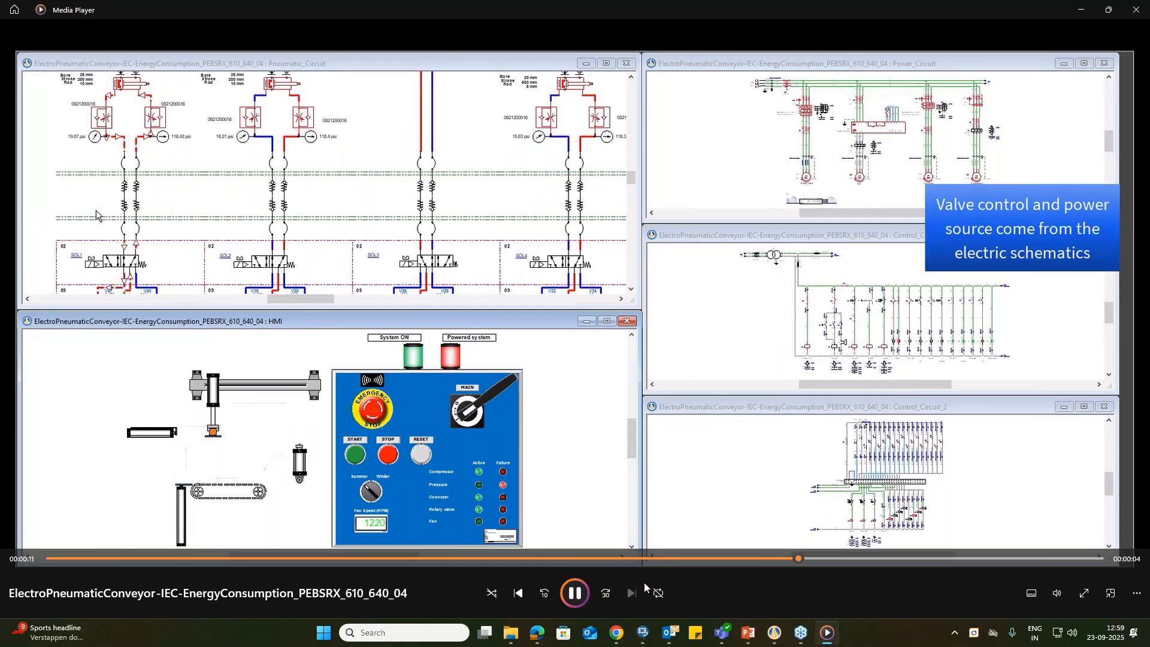
# Step: Pause and resume the ElectroPneumaticConveyor-IEC-EnergyConsumption demo video, then close the player once it has played
pyautogui.click(574, 593)
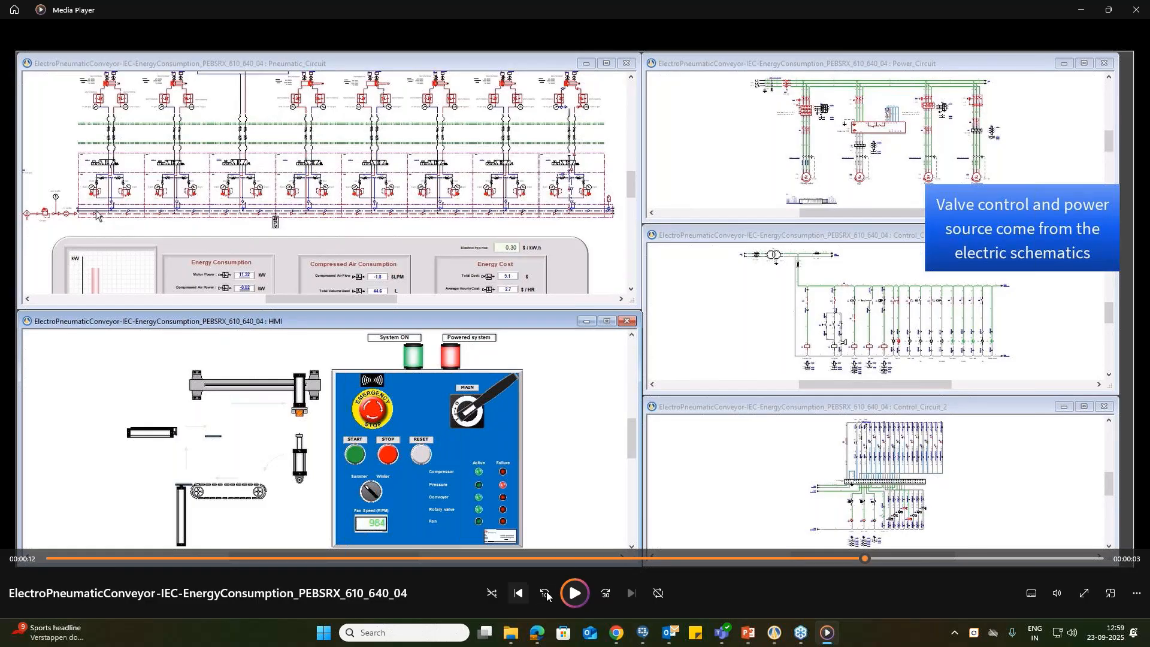
pyautogui.click(572, 592)
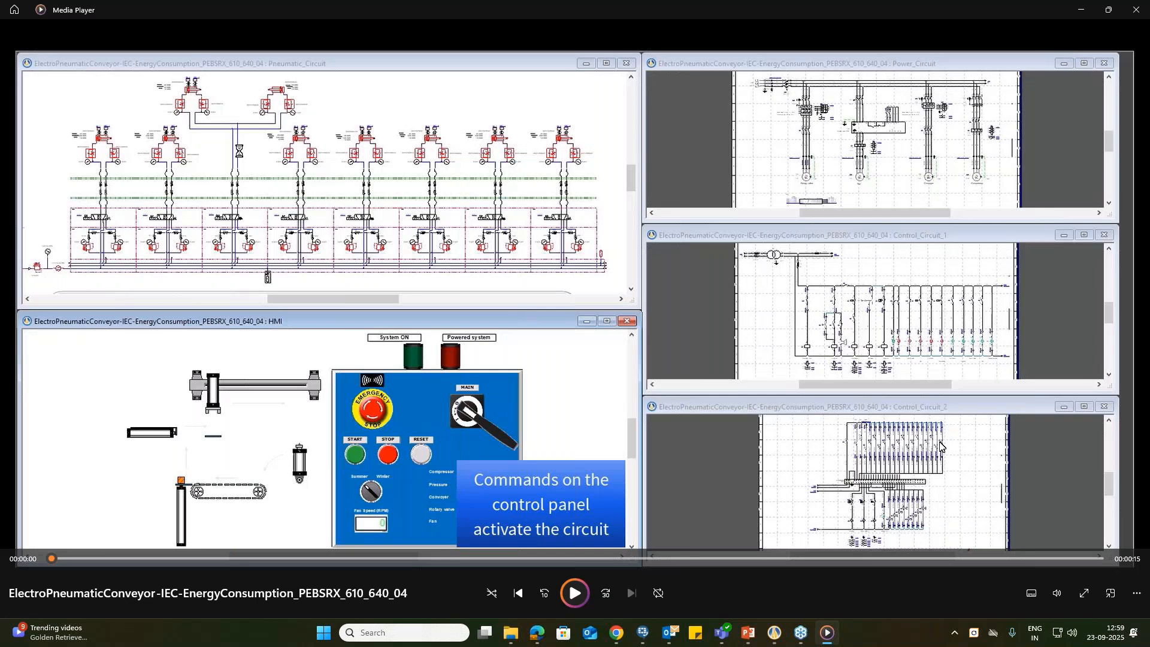
pyautogui.click(1139, 9)
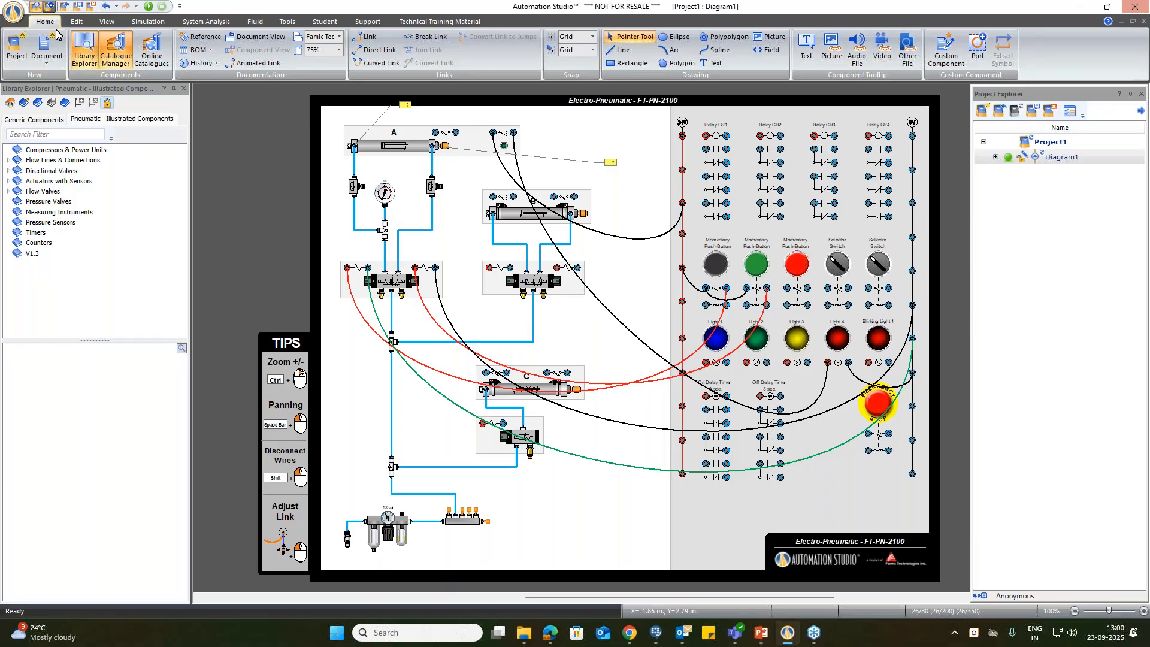
# Step: Open the project's Simulation Options and review the general, fluid, hydraulic, pneumatic and electrotechnical simulation settings
pyautogui.click(147, 21)
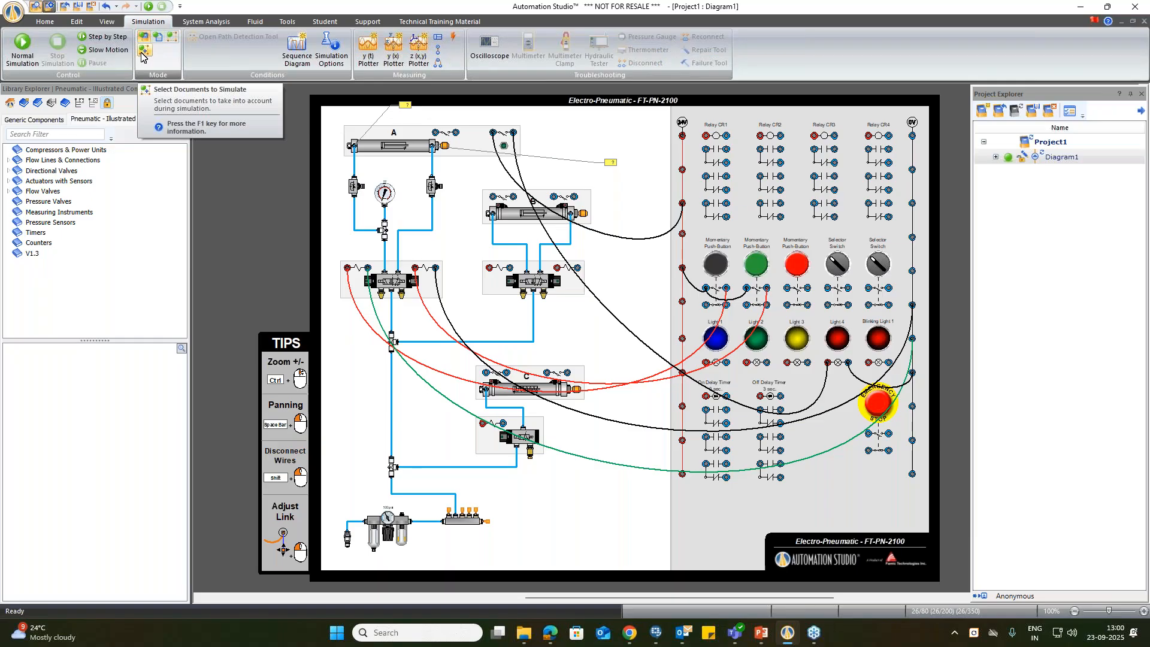
pyautogui.click(342, 60)
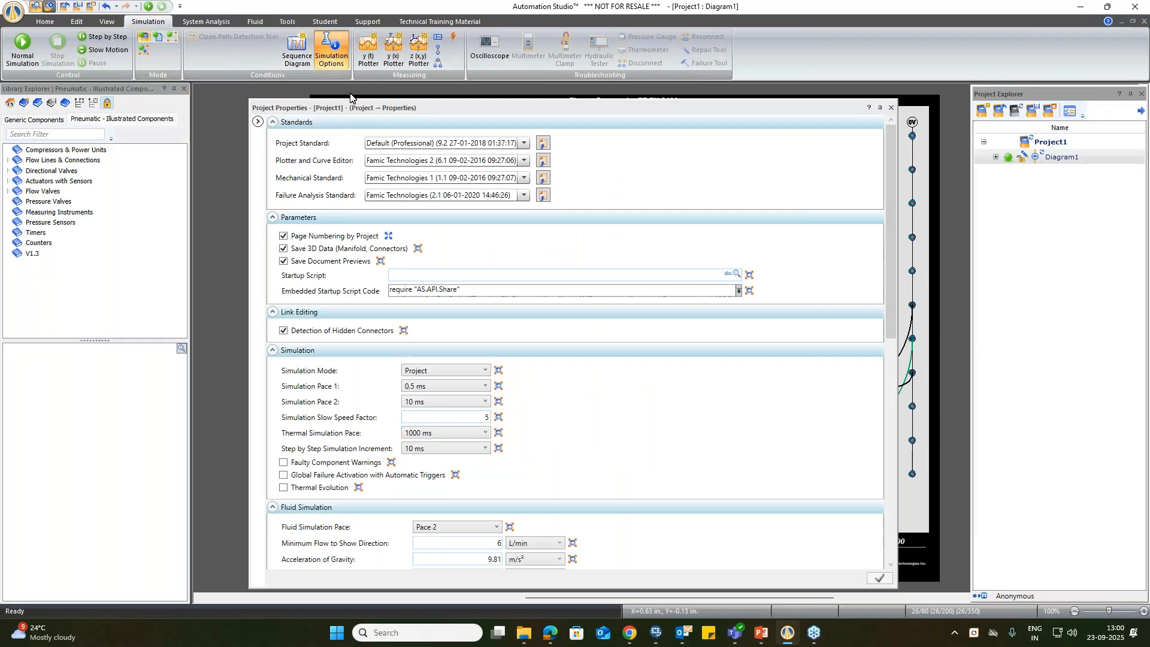
pyautogui.scroll(-5, 372, 251)
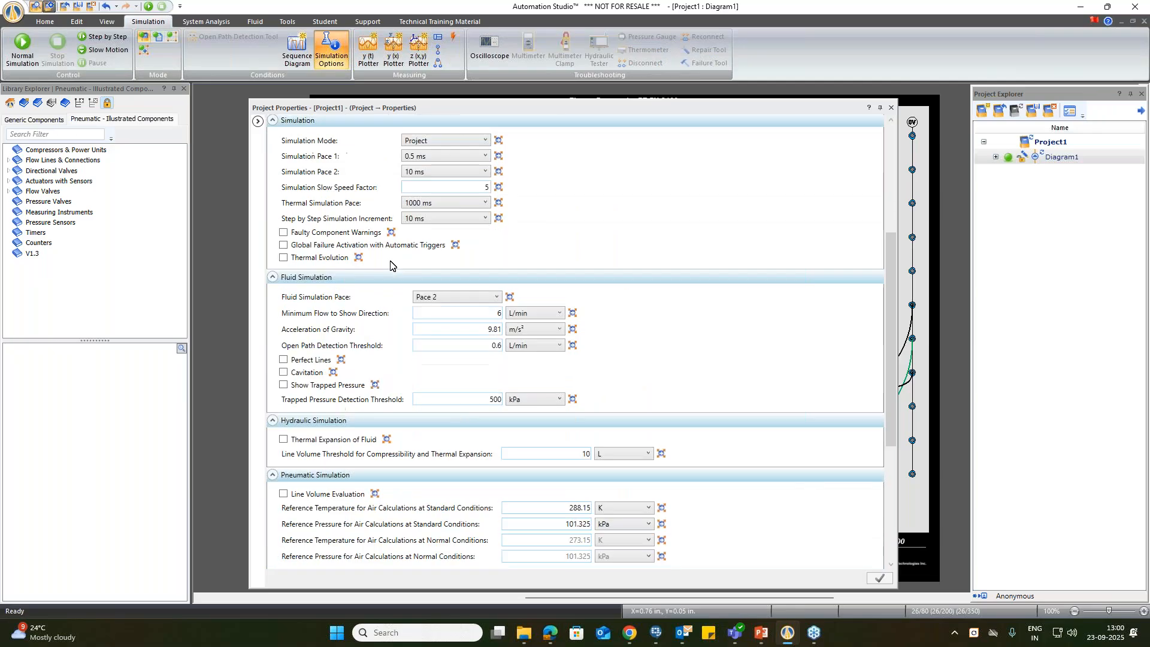
pyautogui.scroll(-1, 336, 314)
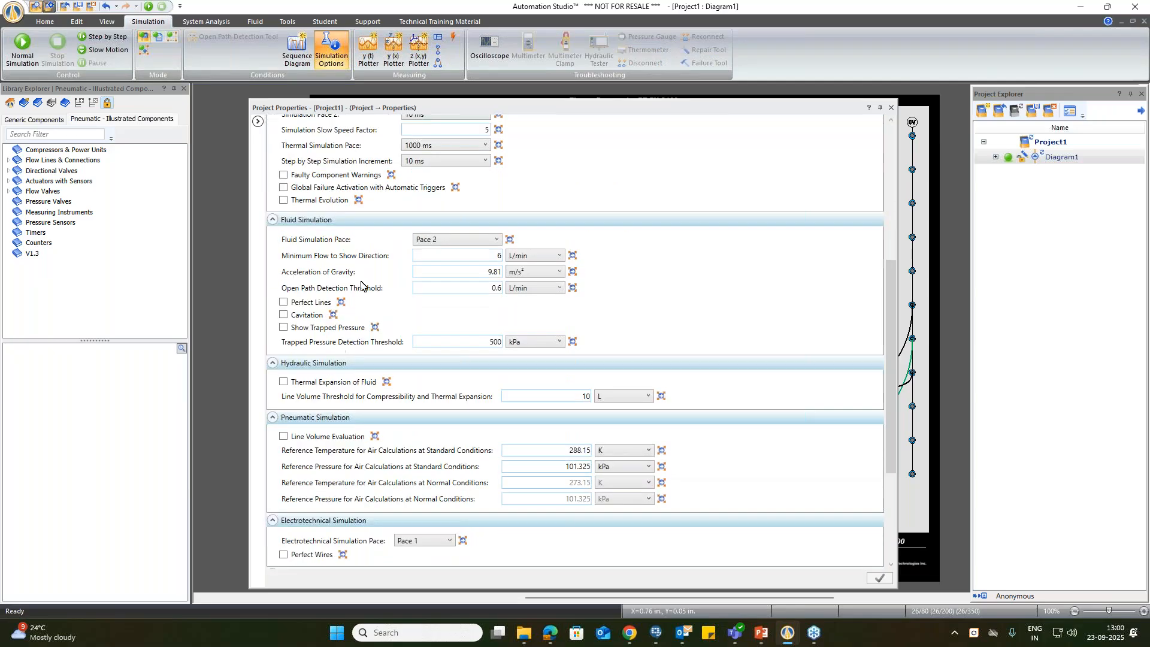
pyautogui.scroll(-3, 364, 299)
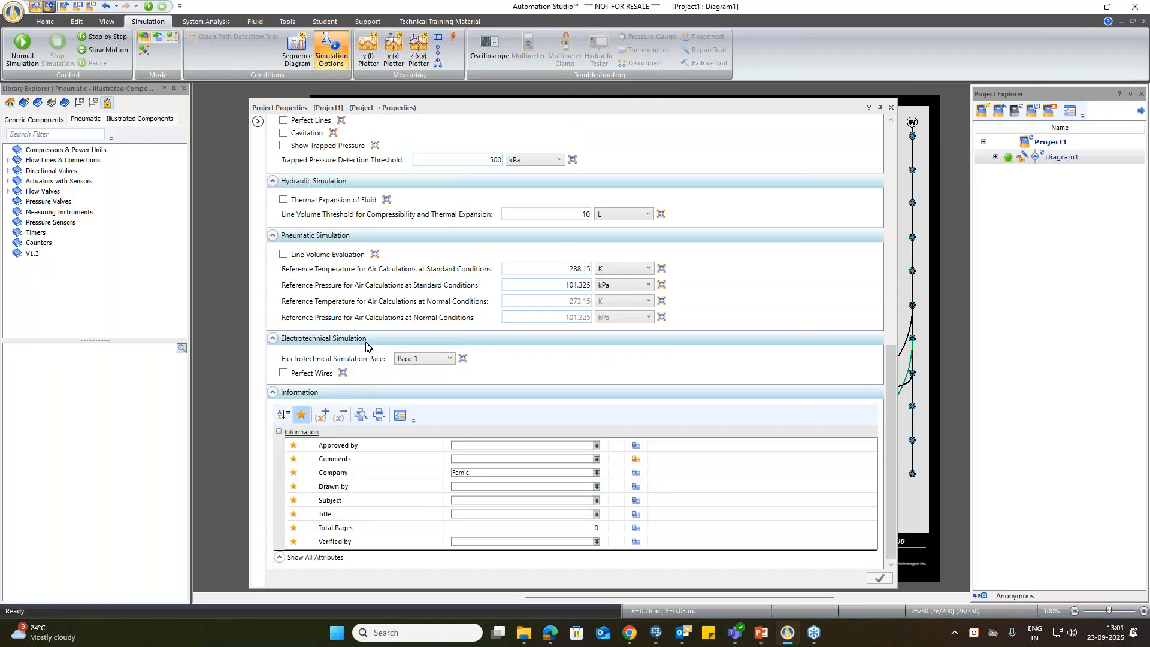
pyautogui.scroll(1, 419, 347)
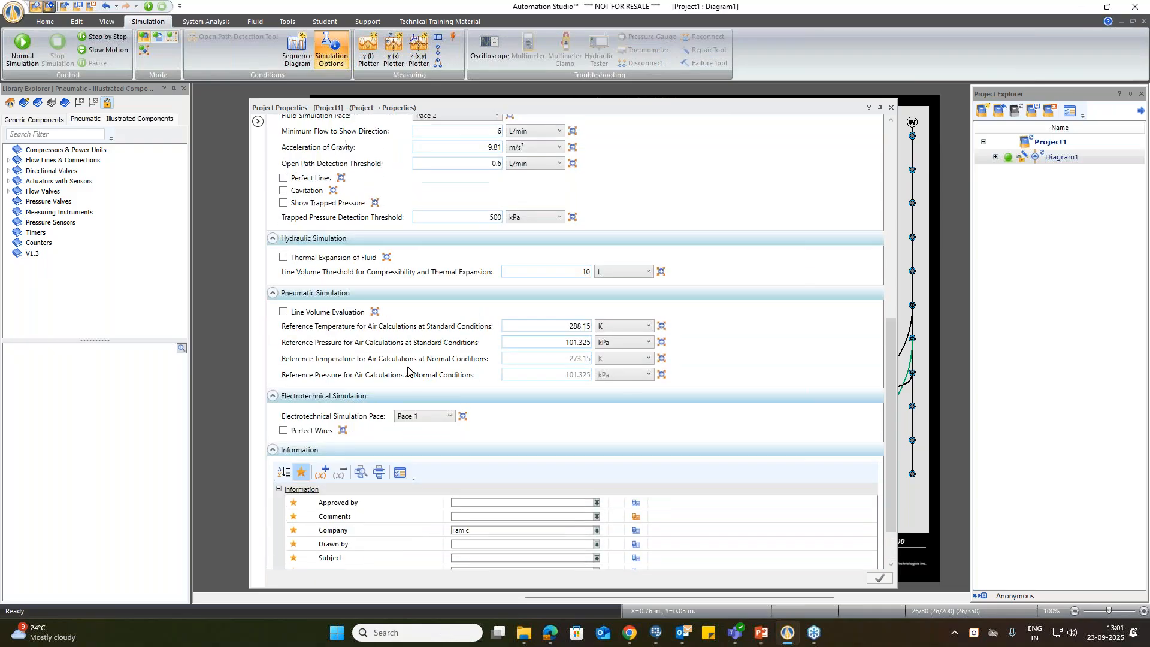
pyautogui.scroll(1, 413, 359)
pyautogui.scroll(-2, 430, 337)
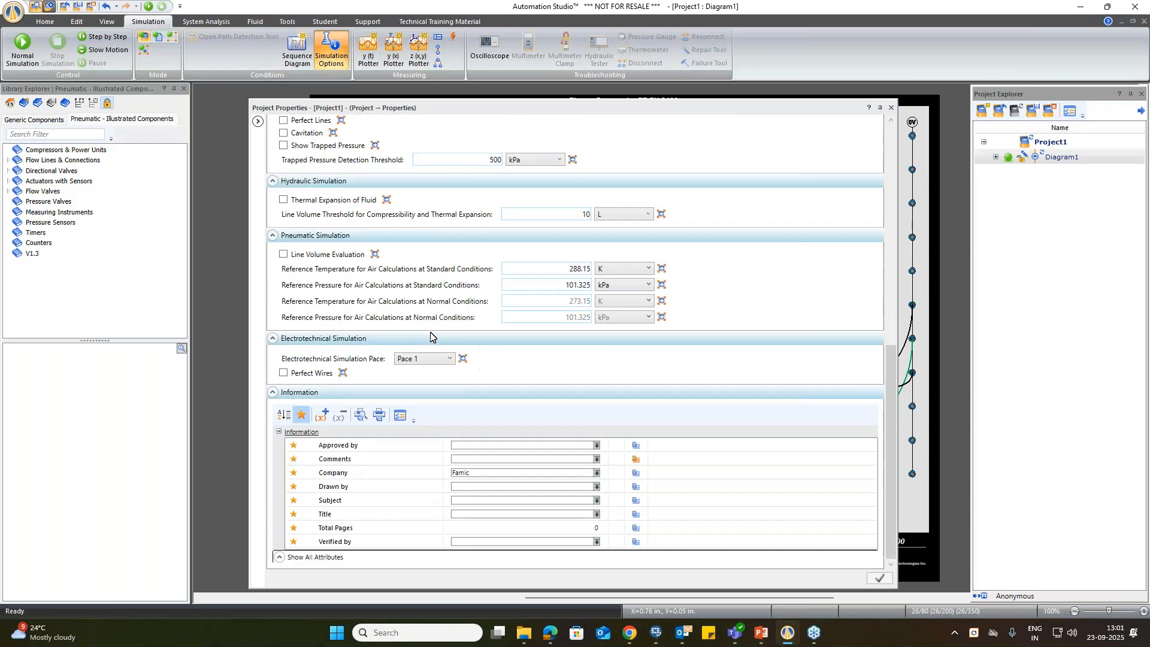
# Step: Check the Fluid Simulation Pace setting, then return to the general Simulation settings in the project properties
pyautogui.scroll(6, 430, 332)
pyautogui.click(468, 233)
pyautogui.click(467, 232)
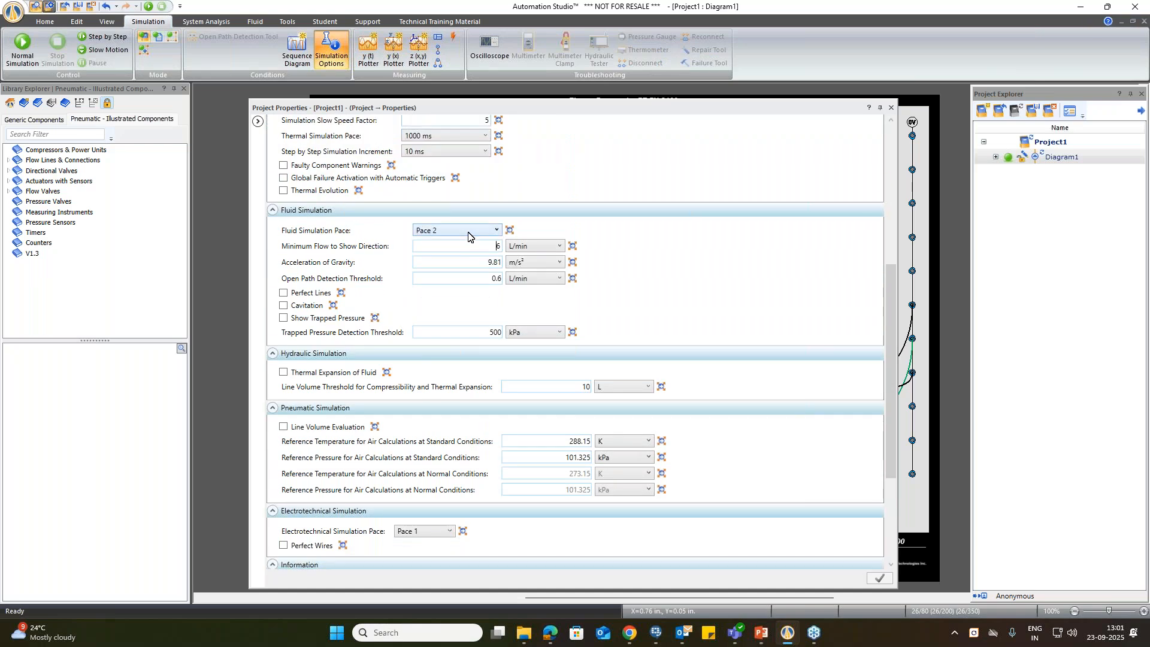
pyautogui.scroll(5, 423, 297)
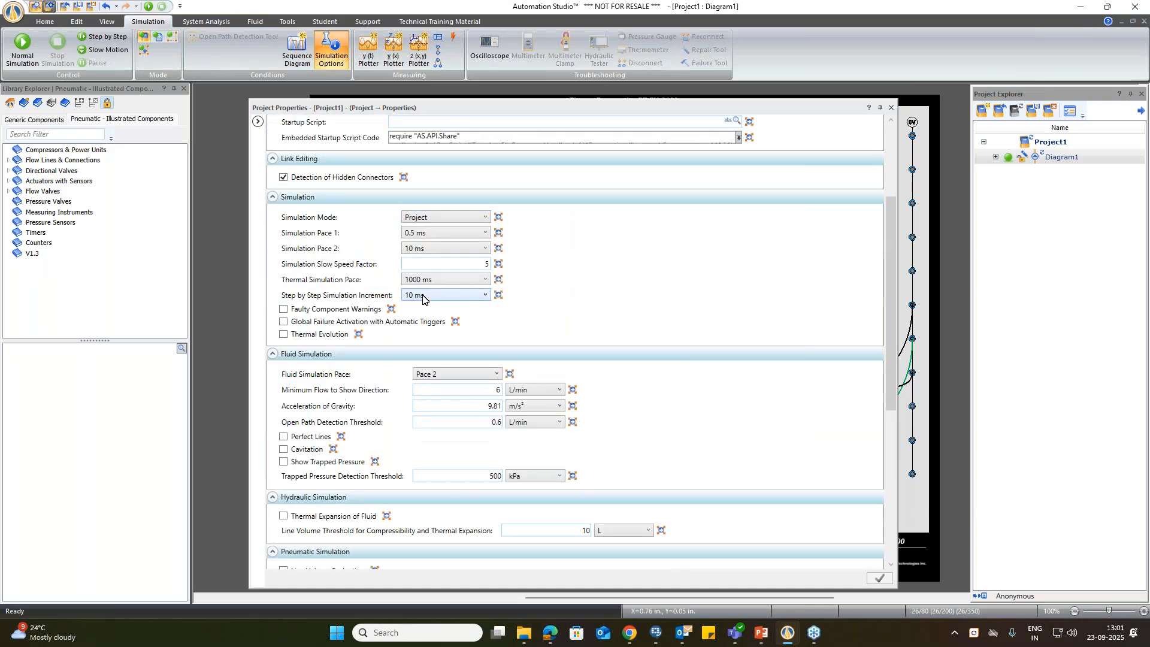
pyautogui.scroll(2, 338, 246)
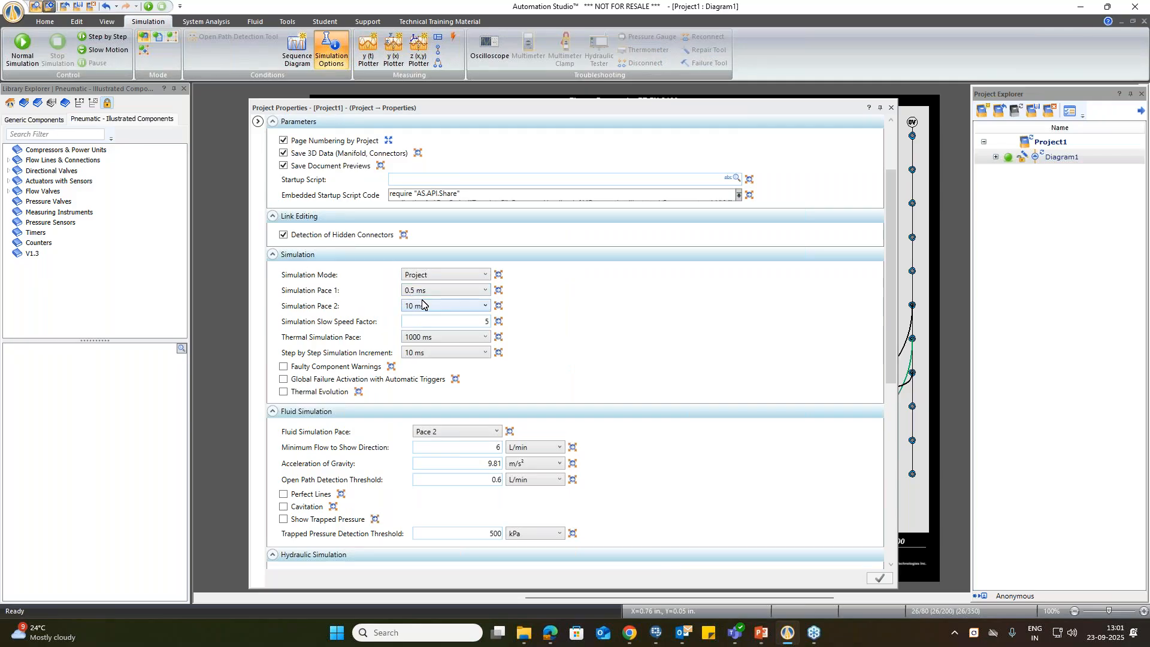
# Step: Look through the selectable time values for Simulation Pace 1 and Simulation Pace 2, keeping the current selections
pyautogui.click(435, 291)
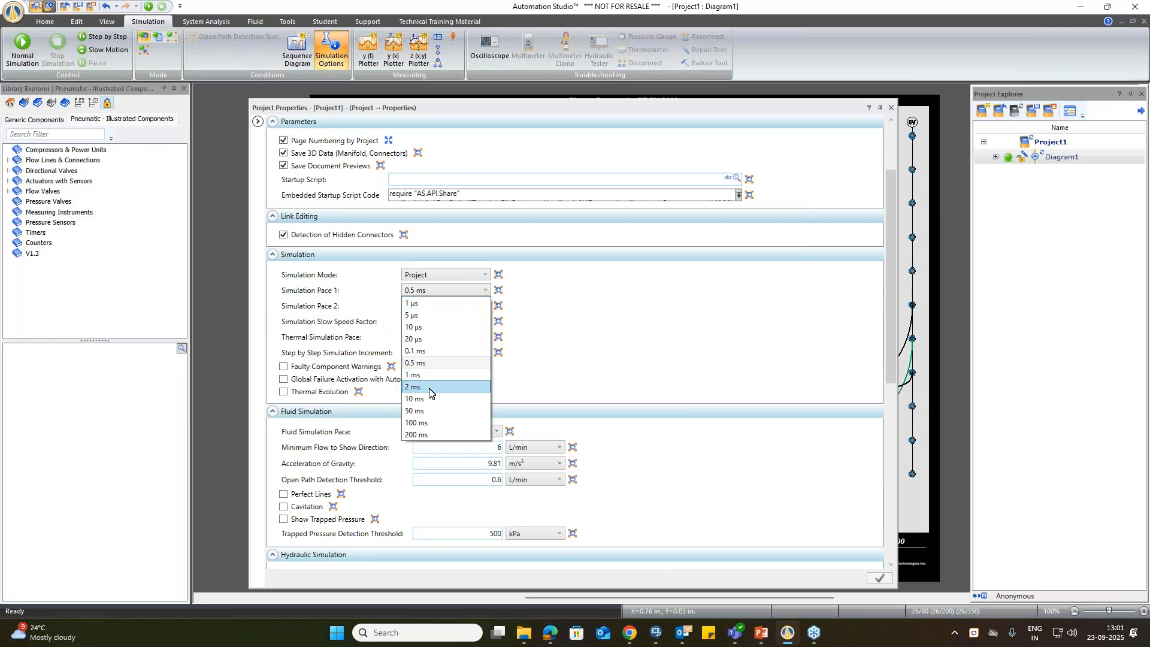
pyautogui.click(443, 306)
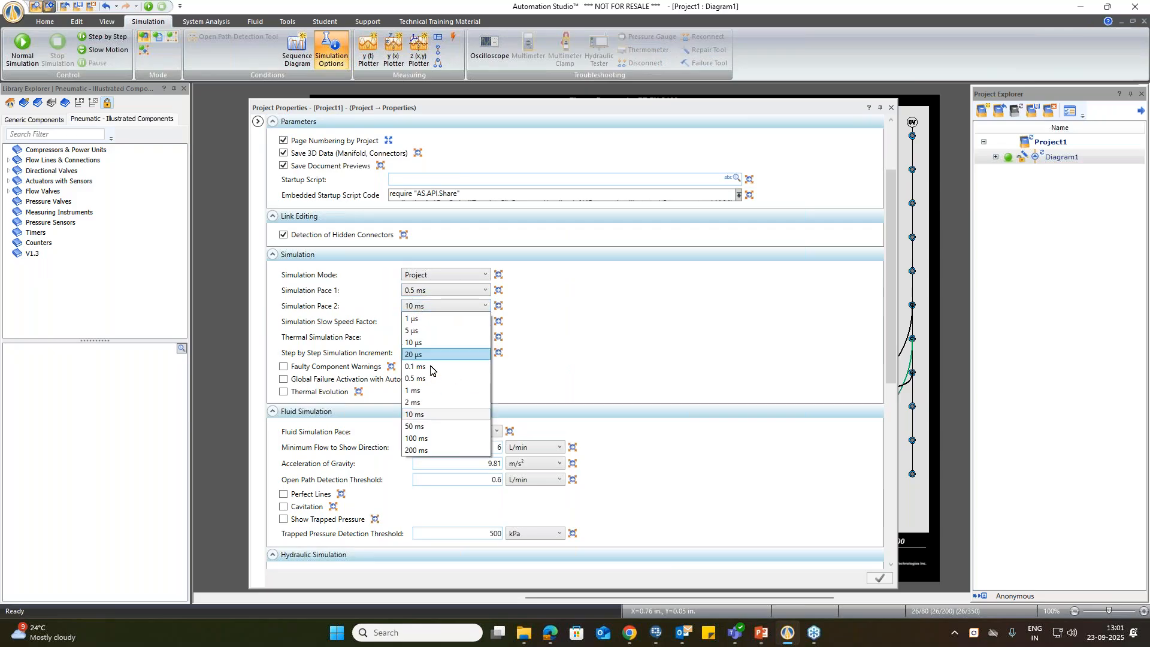
pyautogui.click(725, 323)
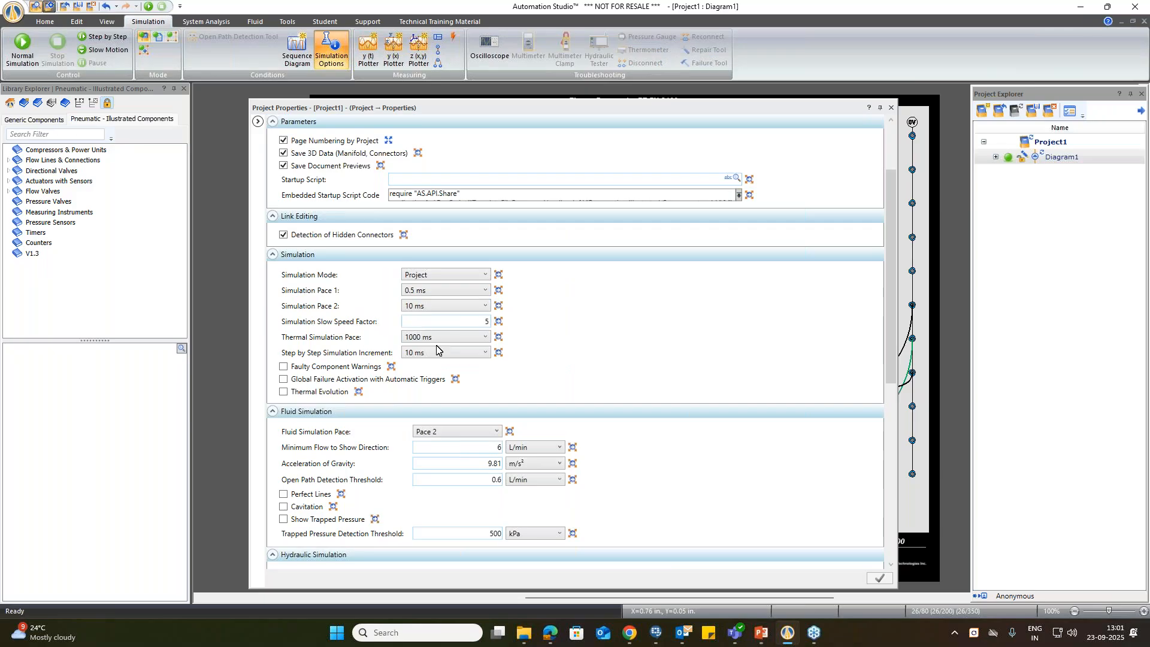
pyautogui.click(426, 297)
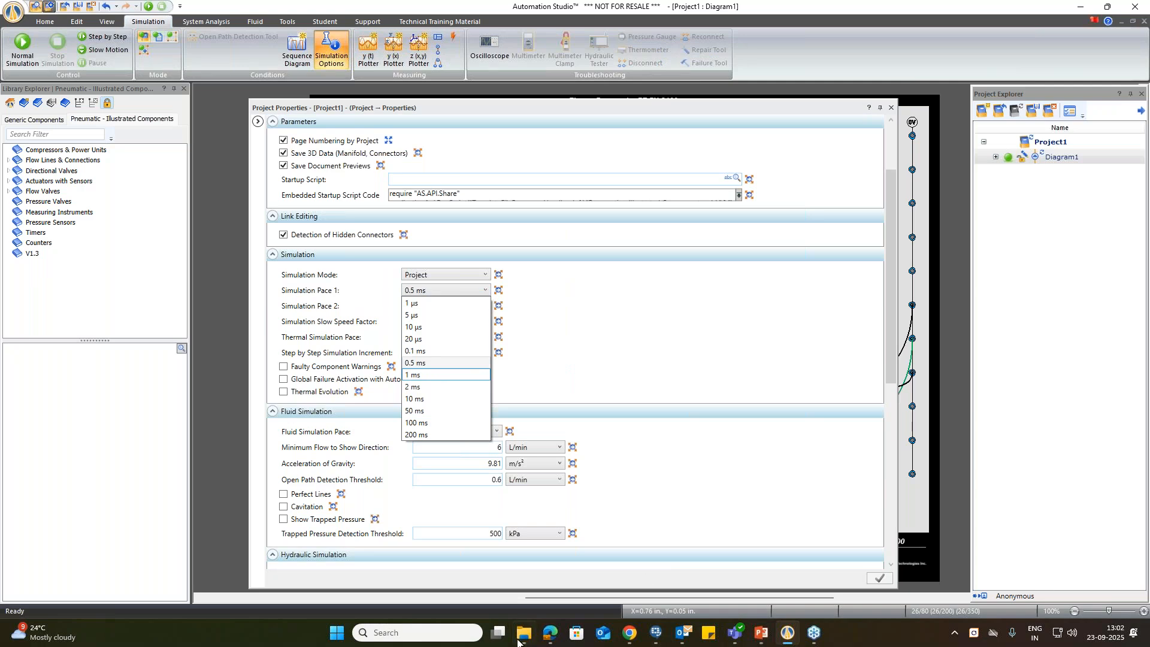
# Step: Switch to the AS 9.0 EDU_ENGLISH_2024 presentation in PowerPoint and point out the contact e-mail on the closing slide
pyautogui.click(756, 640)
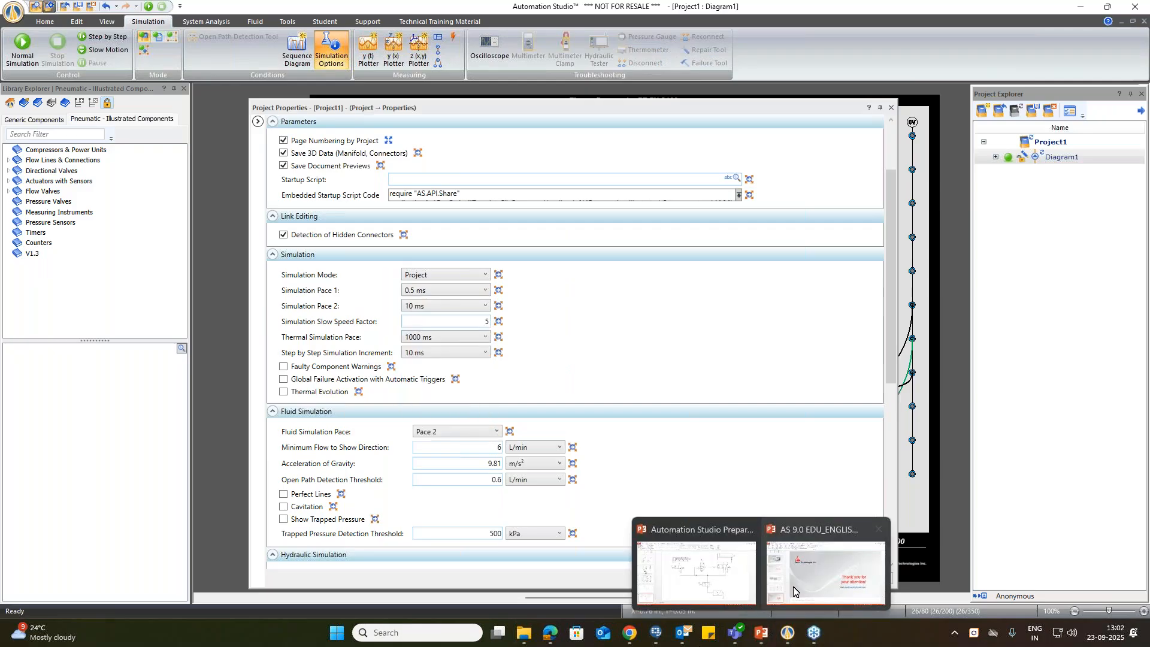
pyautogui.click(797, 576)
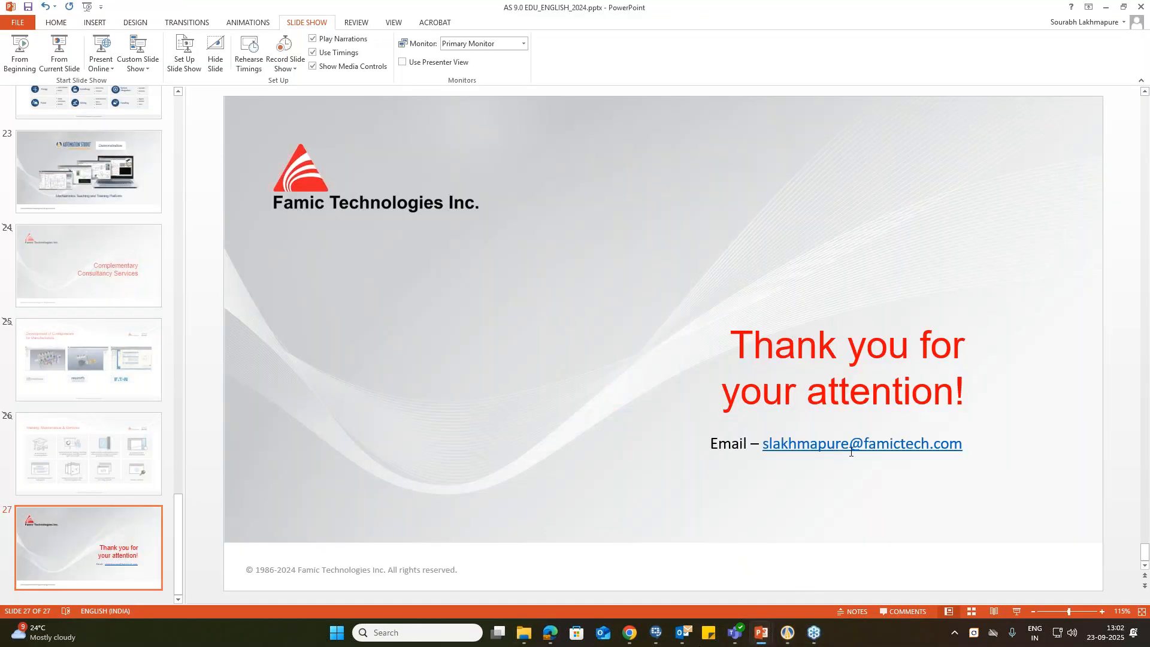
pyautogui.click(849, 448)
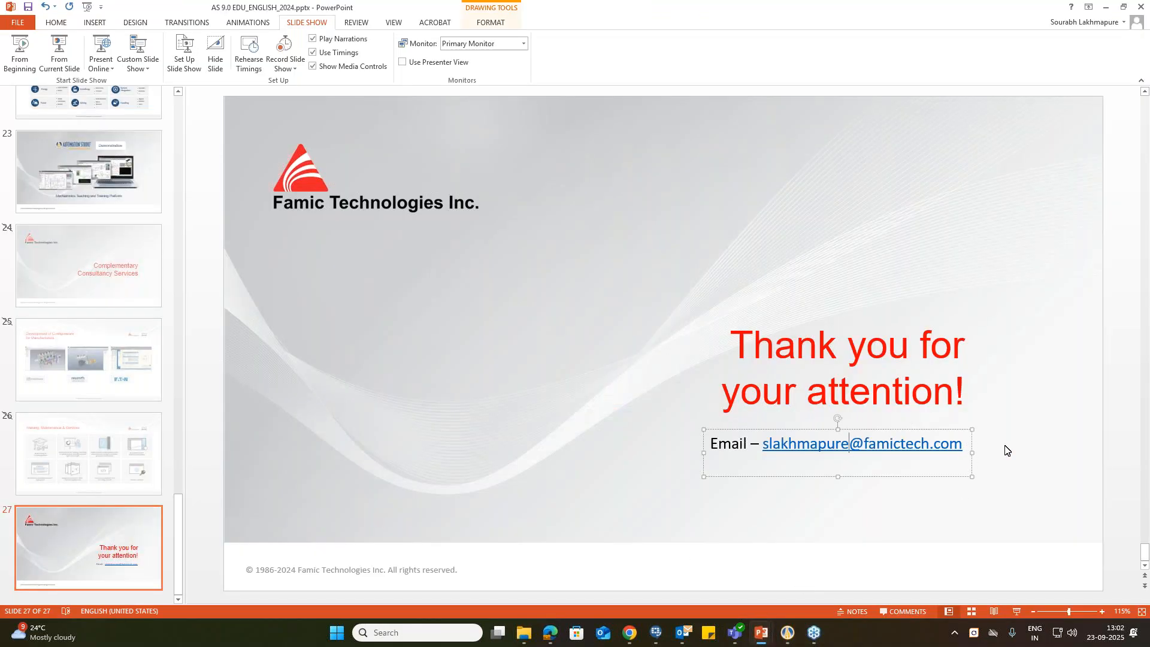